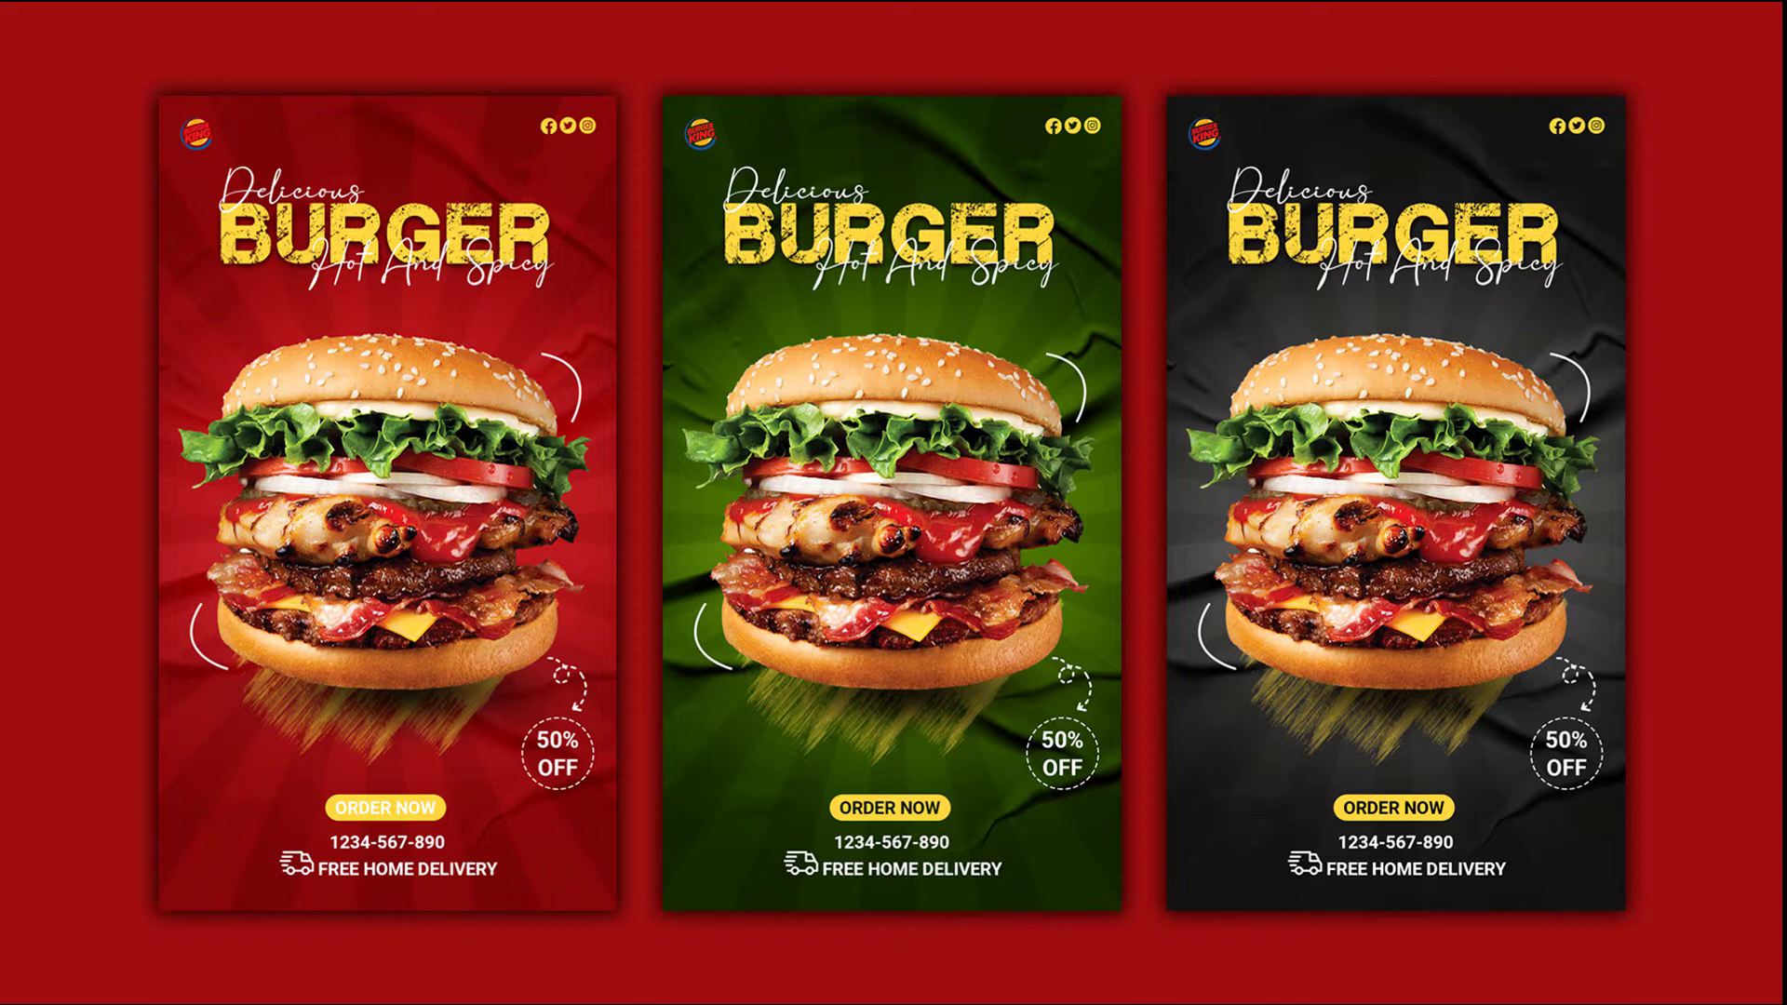
Create a document named Facebook Story Post design, 1080 × 1920 pixels, 300 pixels/inch, RGB Color, with a white background.
left_click(72, 20)
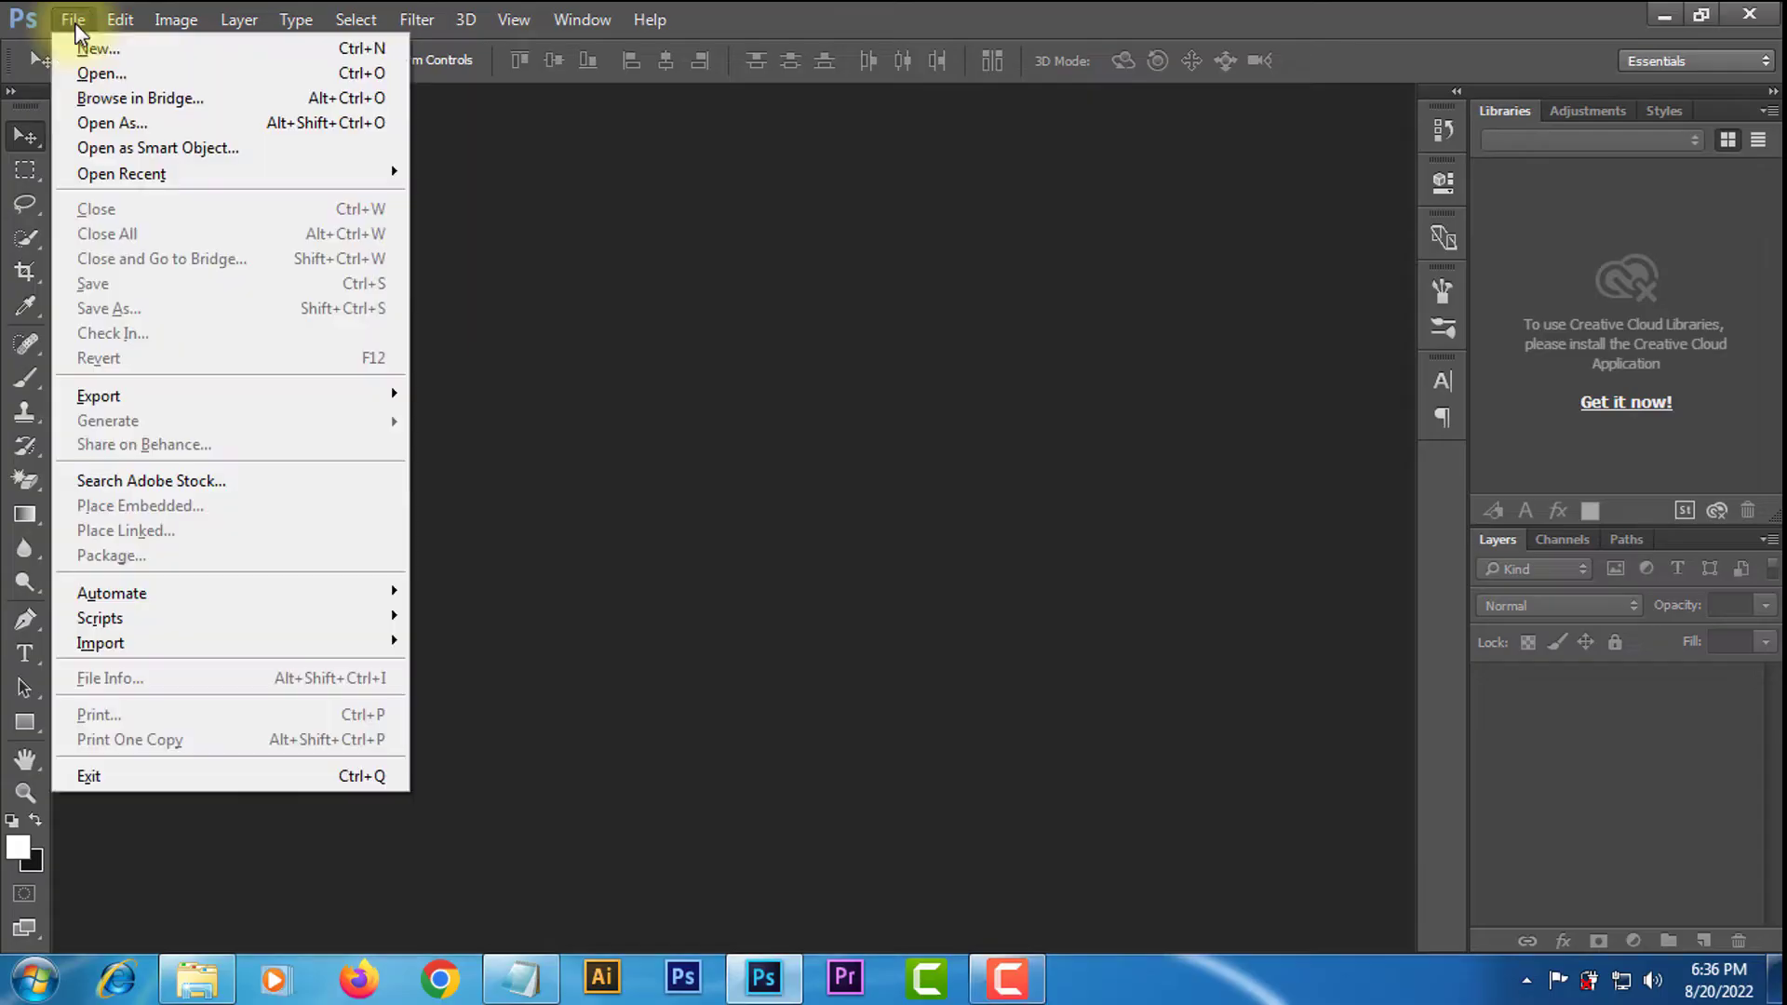
left_click(90, 53)
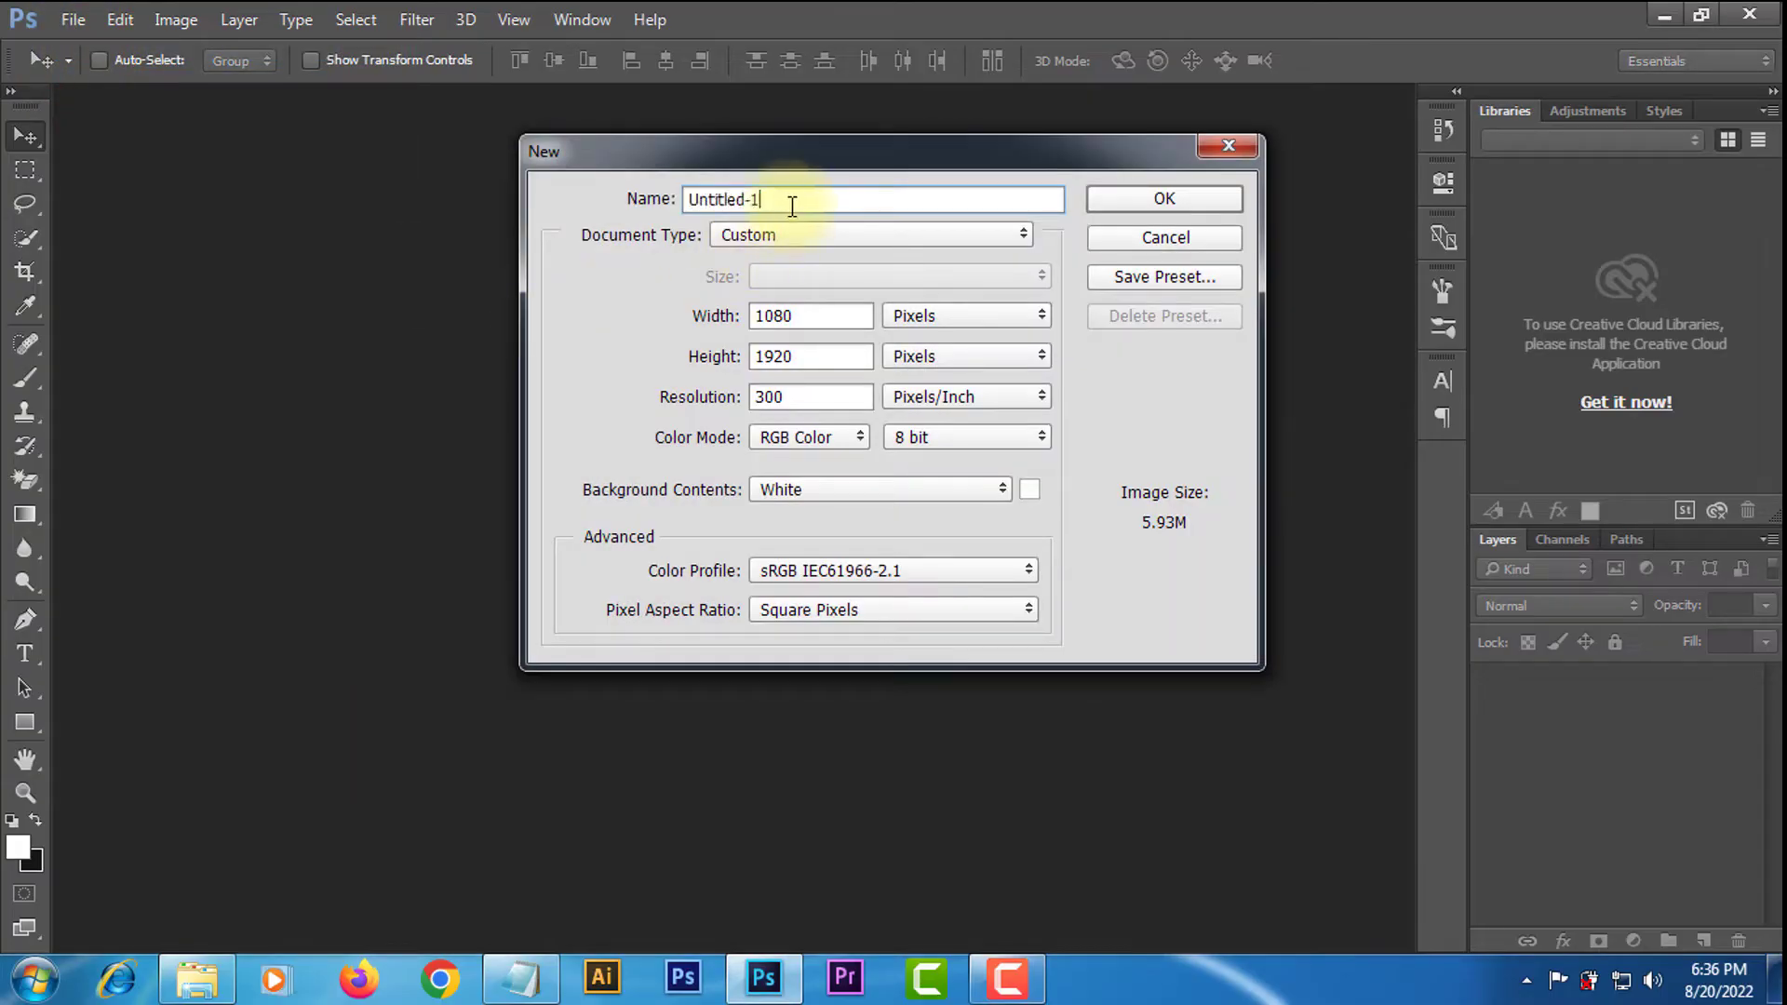
type("Faceboo")
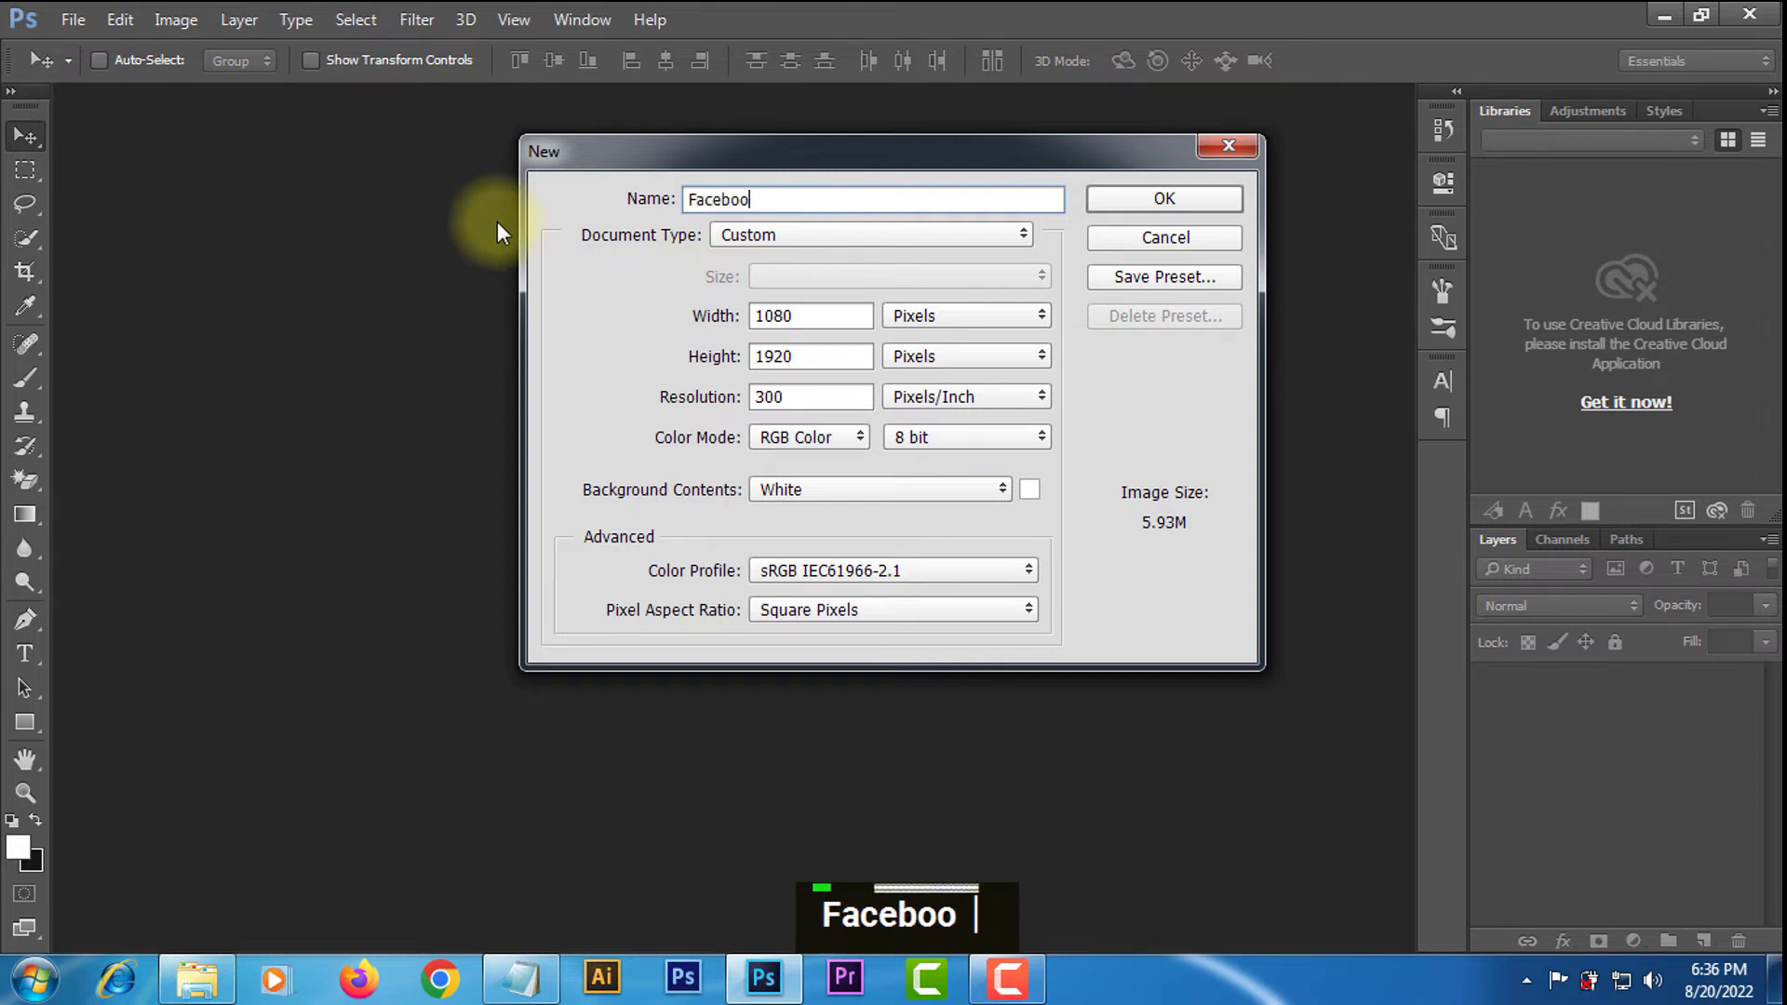
type("k Story ")
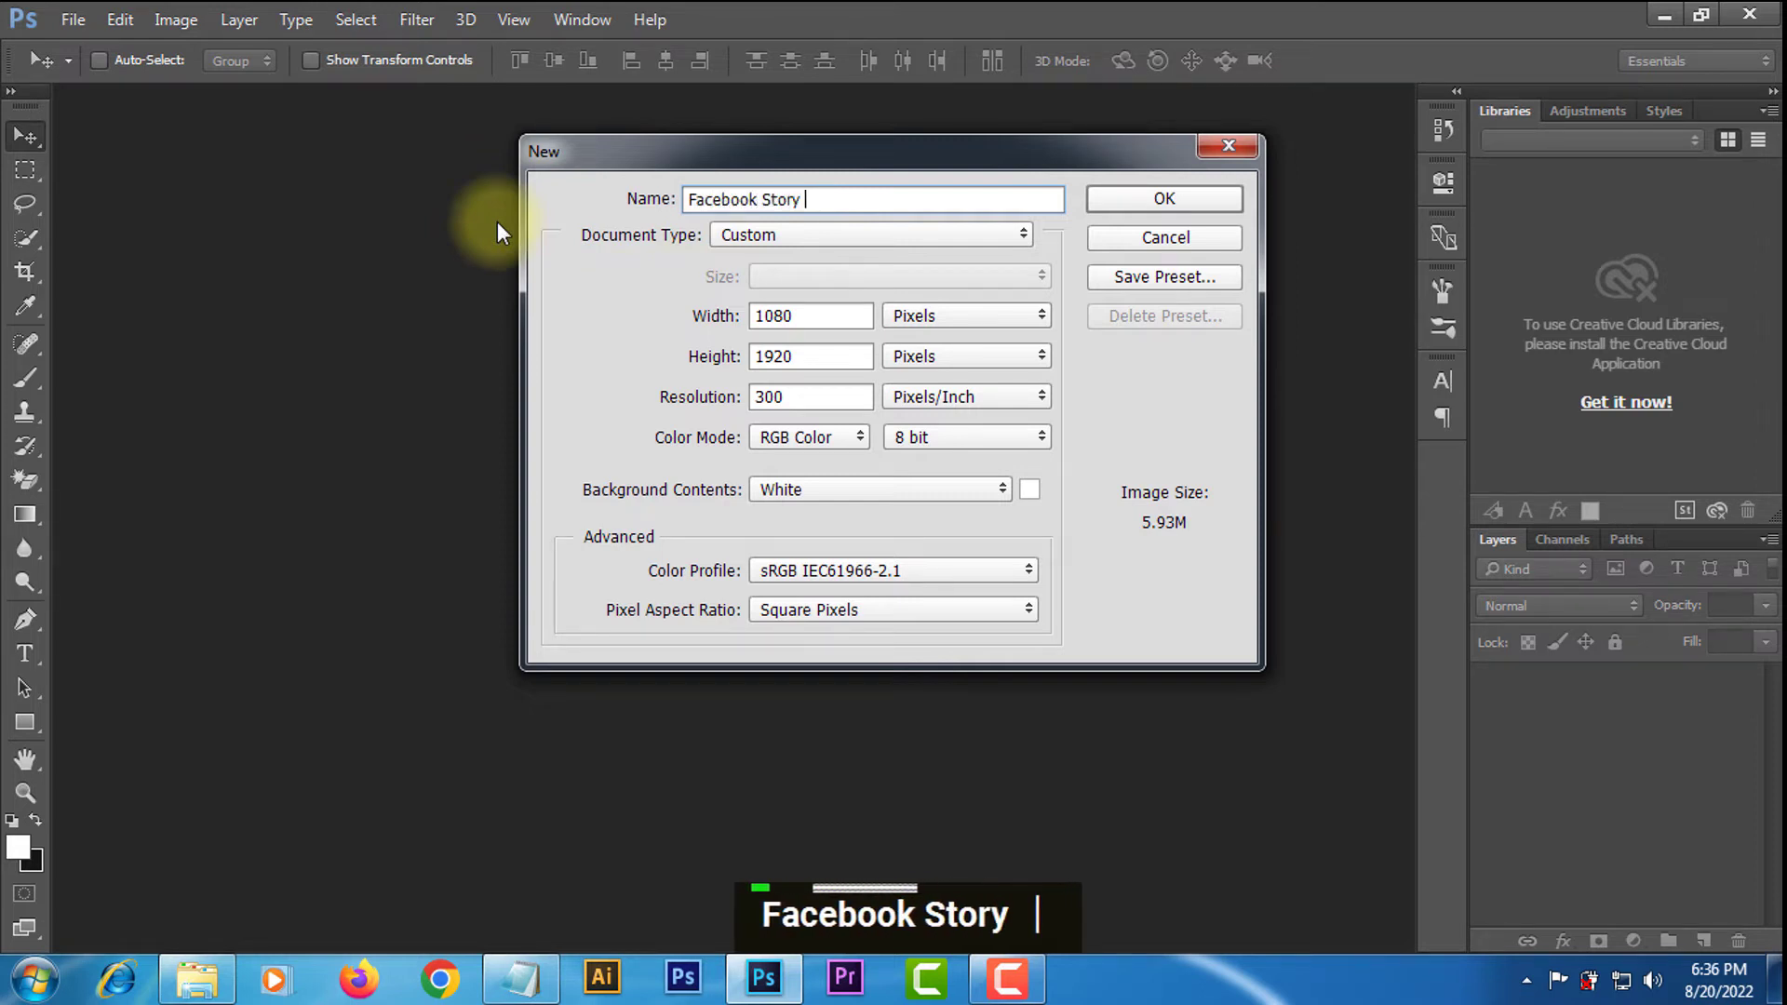
type("Post design")
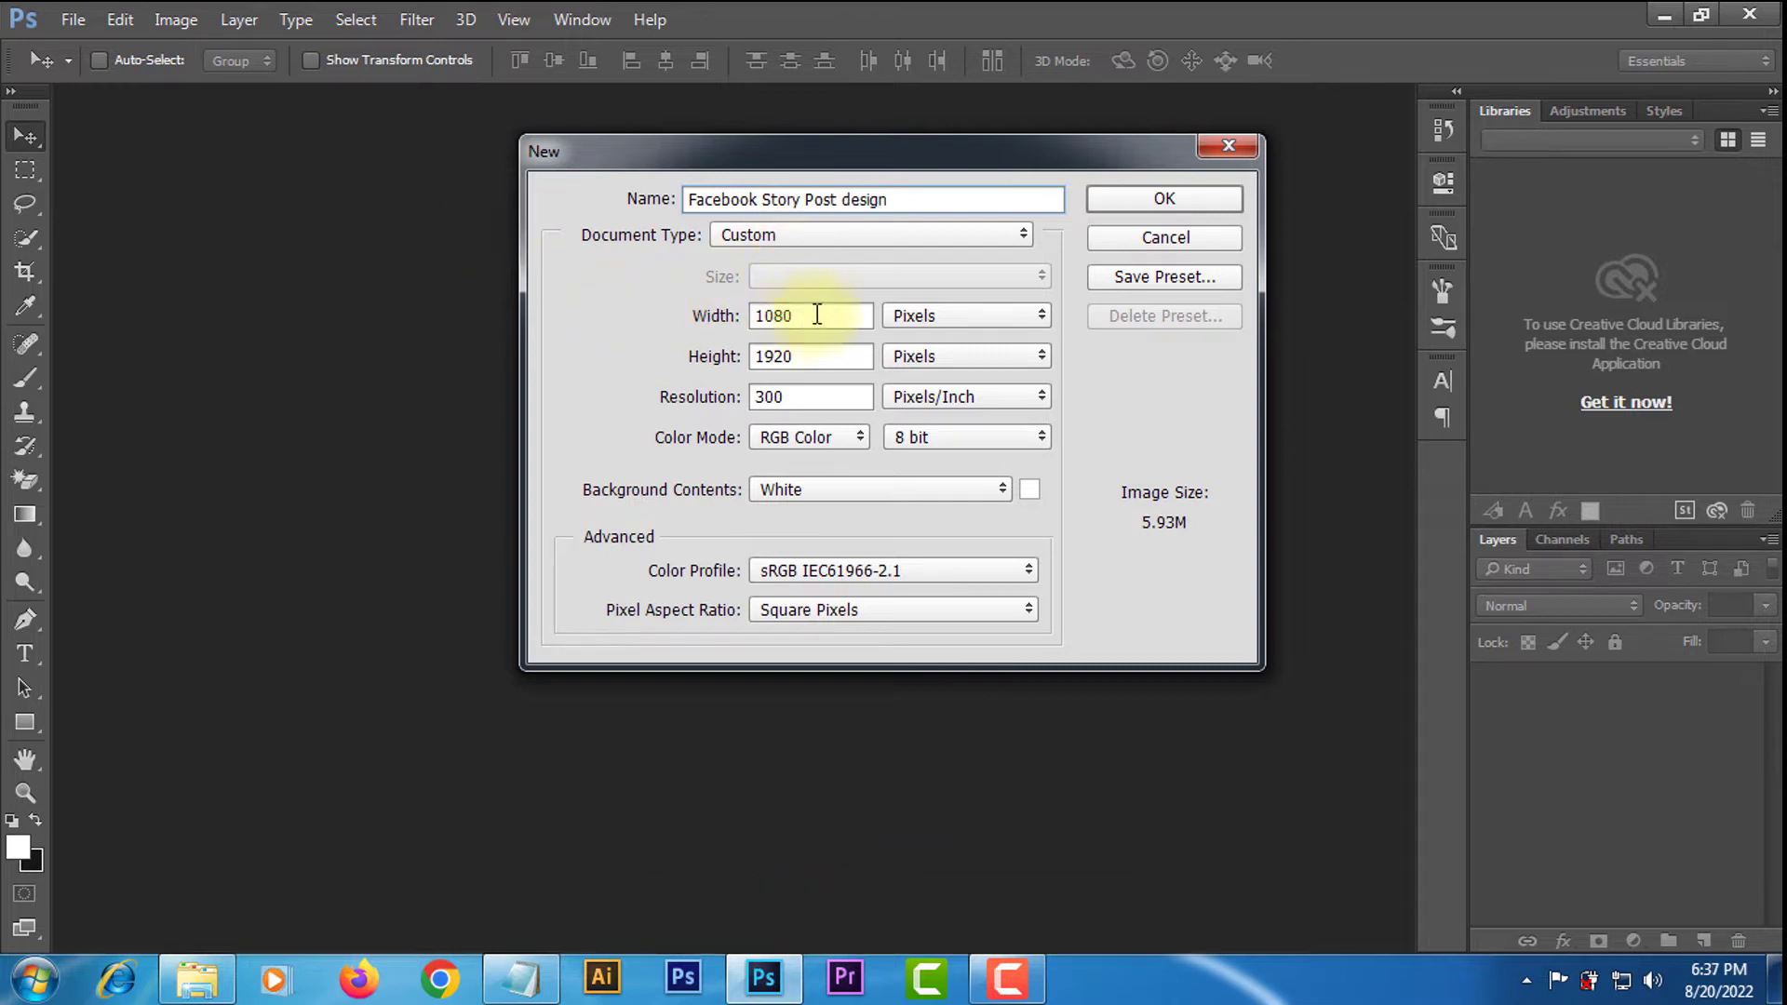
left_click(972, 316)
left_click(931, 322)
left_click(819, 437)
left_click(800, 500)
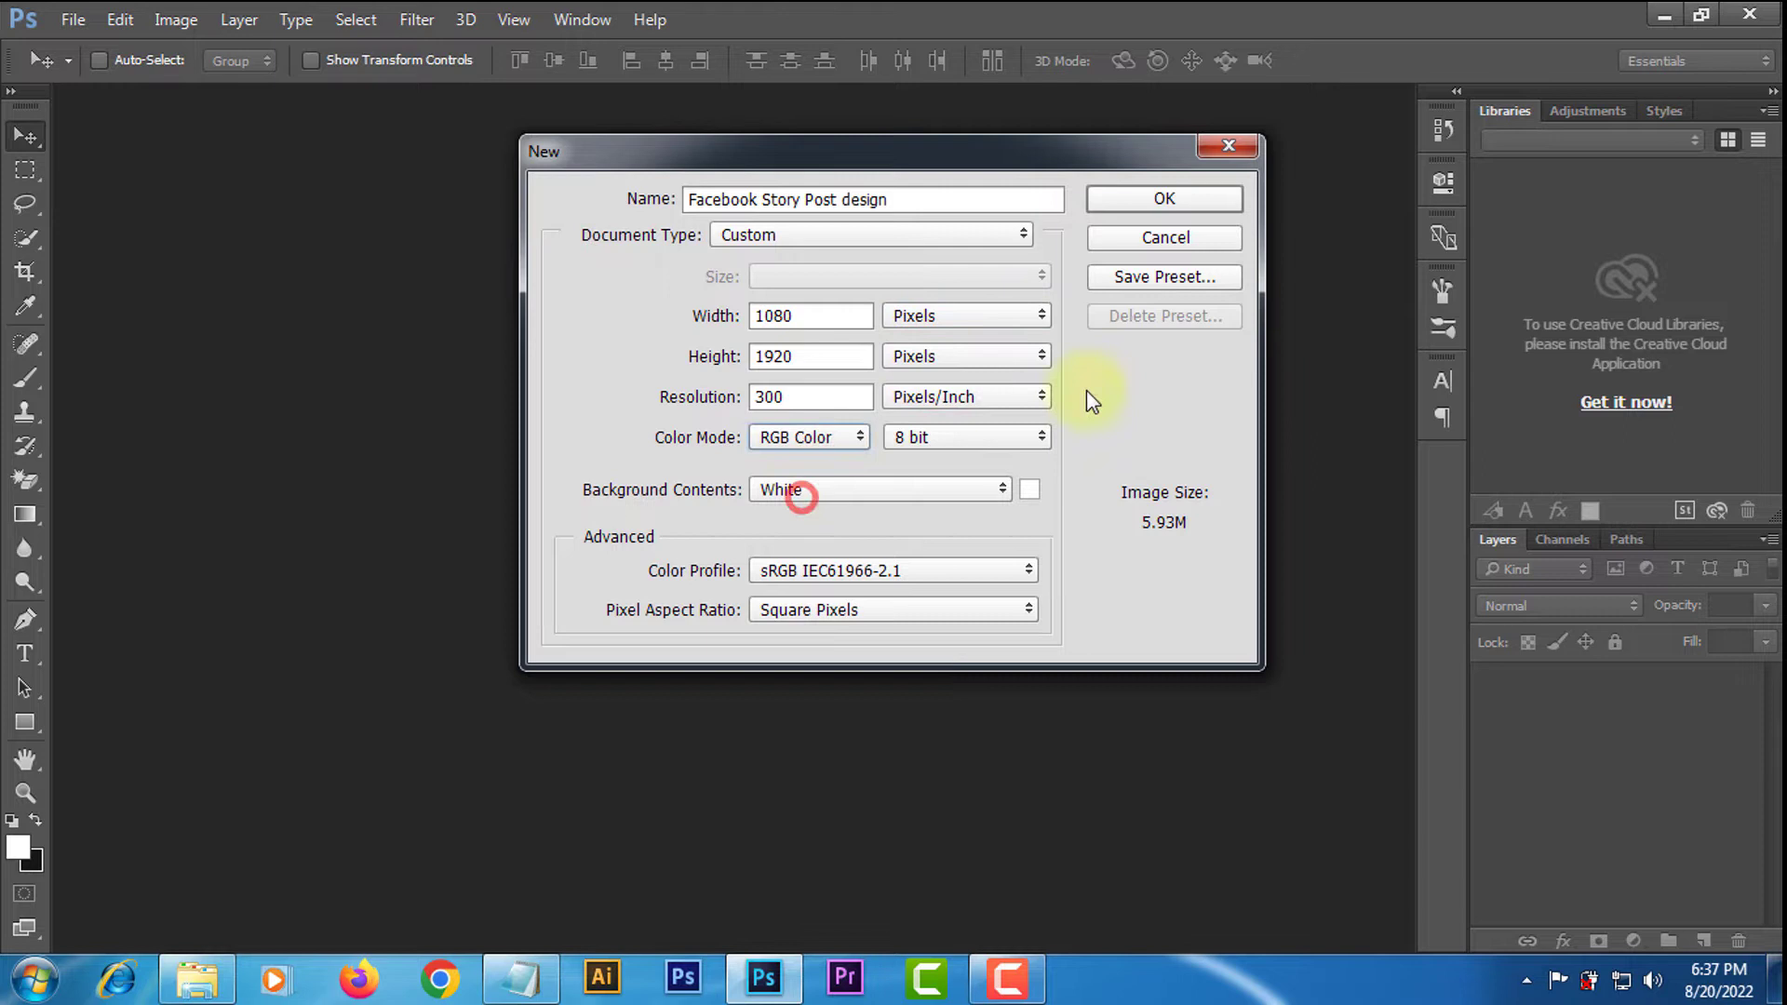
left_click(1154, 195)
Hide the rulers and show them again.
left_click(512, 20)
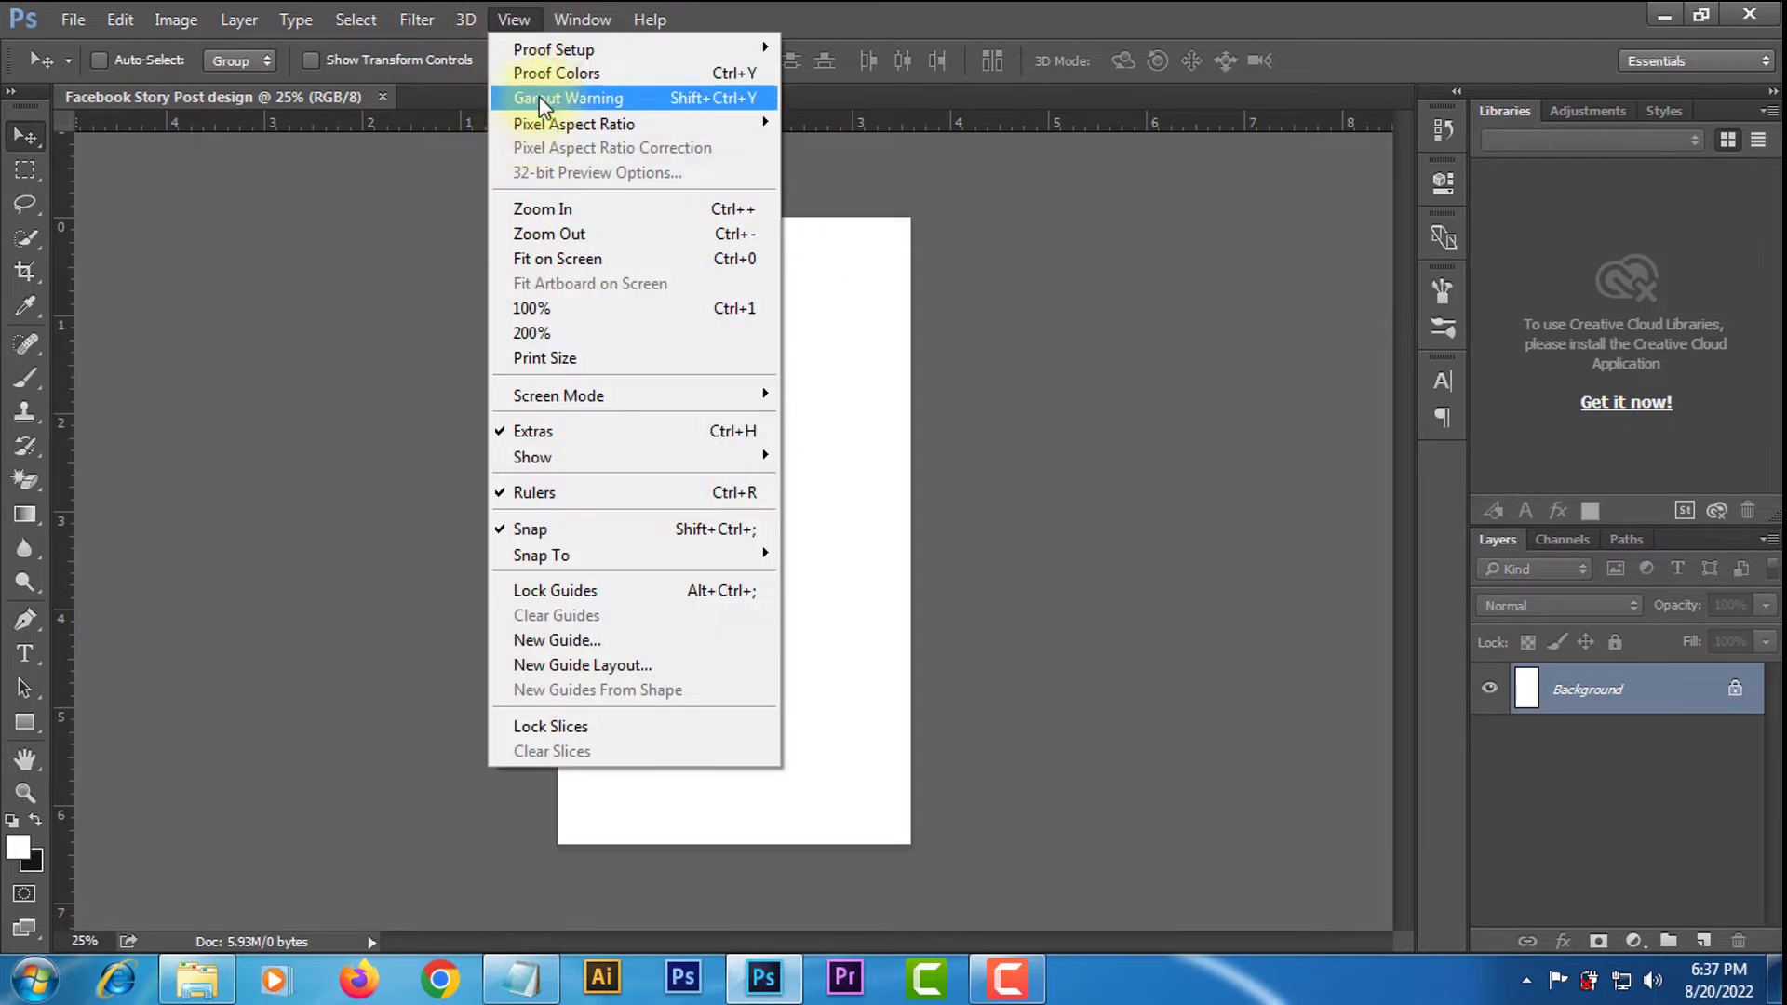
left_click(561, 495)
left_click(515, 19)
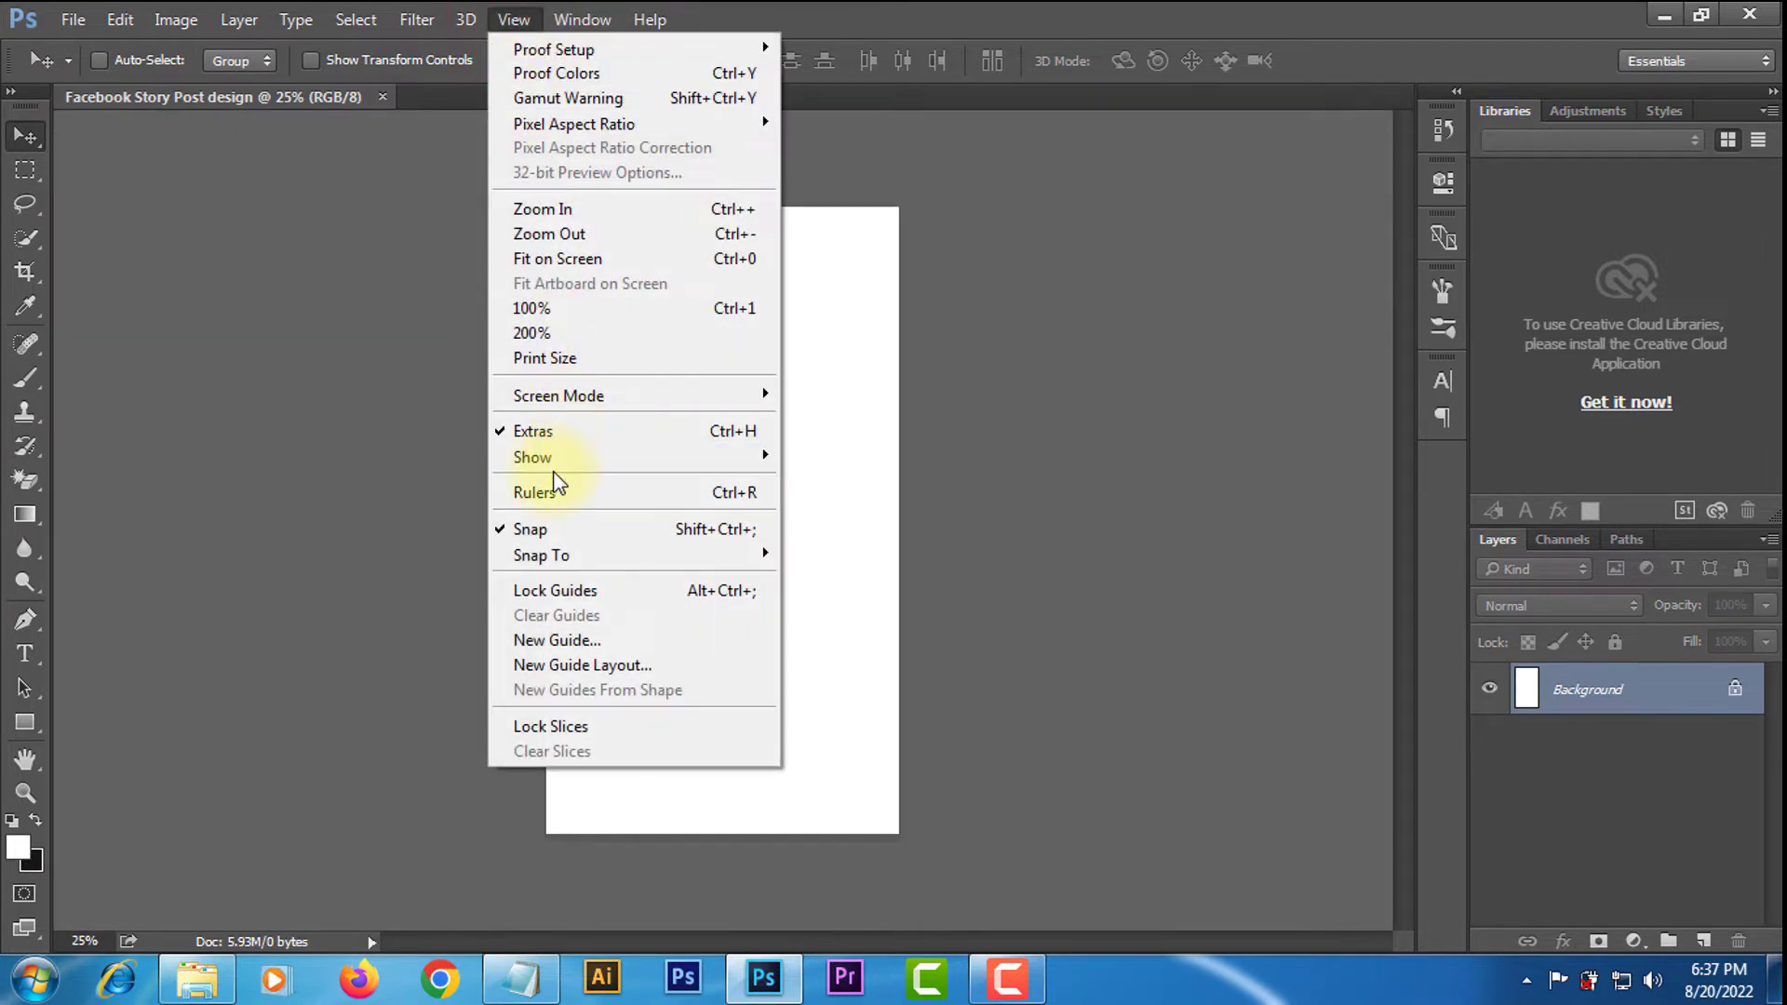
left_click(556, 484)
Place guides along all four edges of the canvas.
left_click_drag(799, 115, 787, 216)
left_click_drag(788, 125, 807, 843)
left_click_drag(68, 466, 558, 451)
left_click_drag(65, 400, 910, 398)
Create a 50 × 50 px rectangle at the canvas's left edge.
left_click(25, 723)
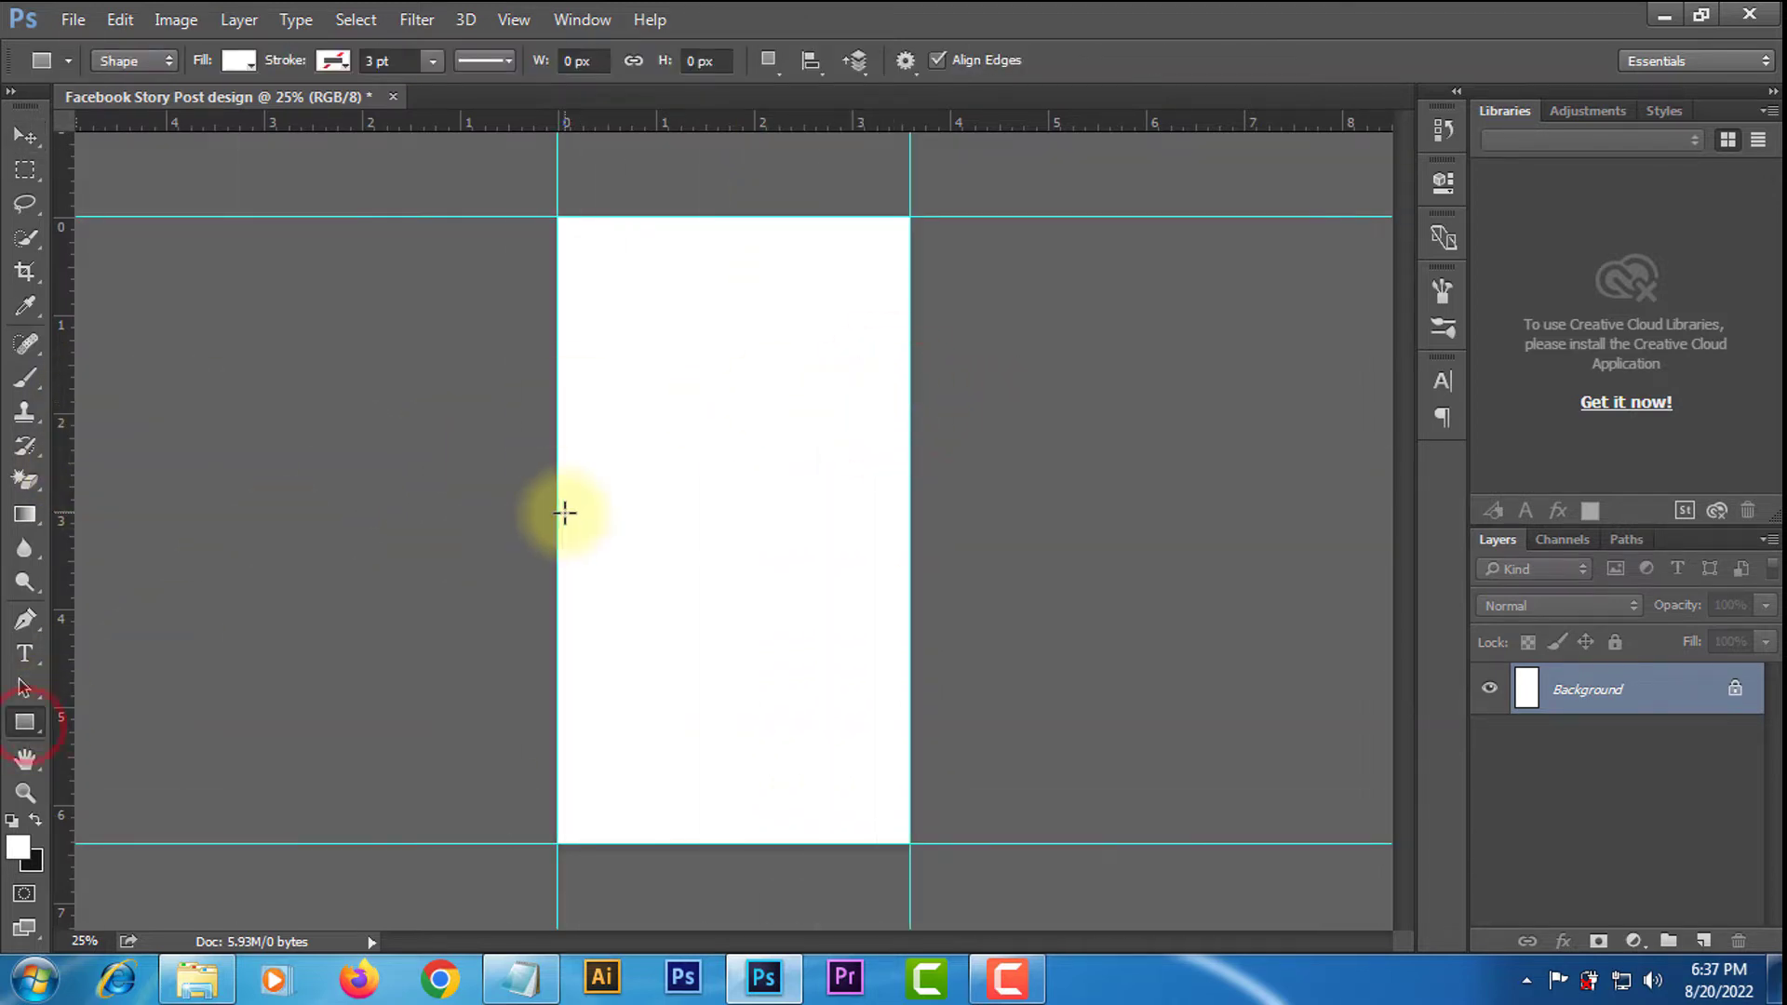
double_click(565, 512)
type("50")
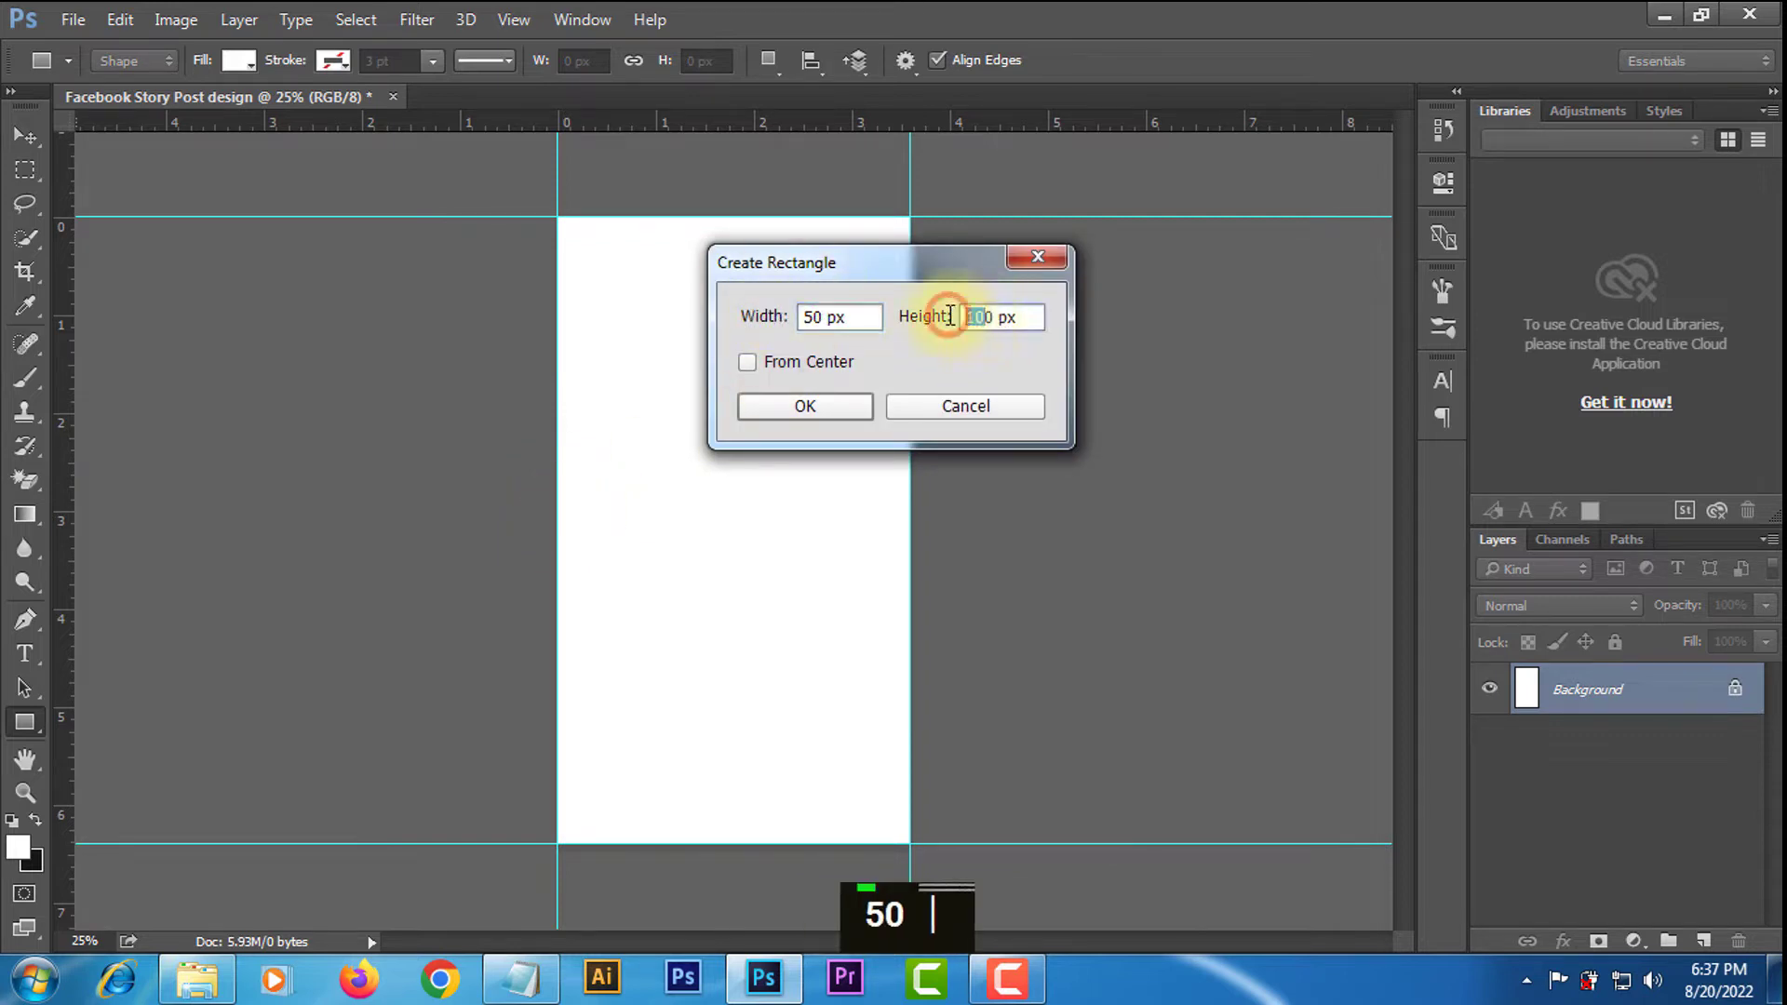
left_click(804, 407)
left_click(25, 136)
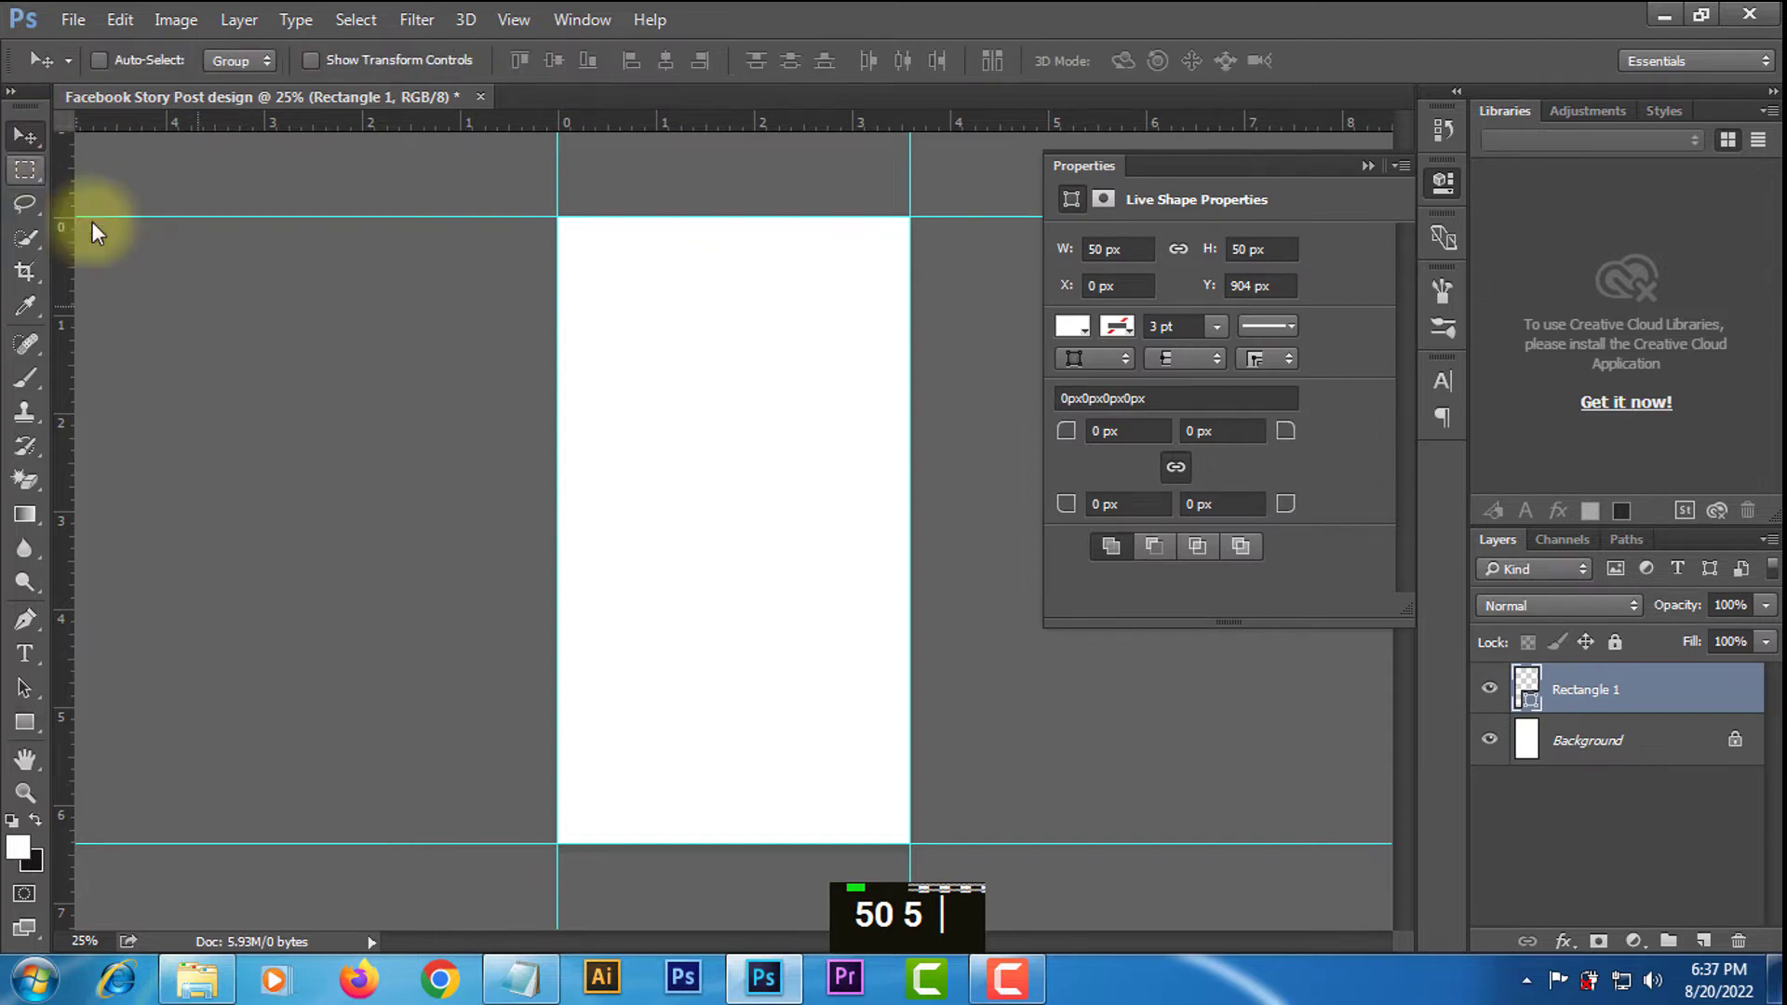
Fill the small square with light blue so it stands out from the white canvas.
left_click(1074, 333)
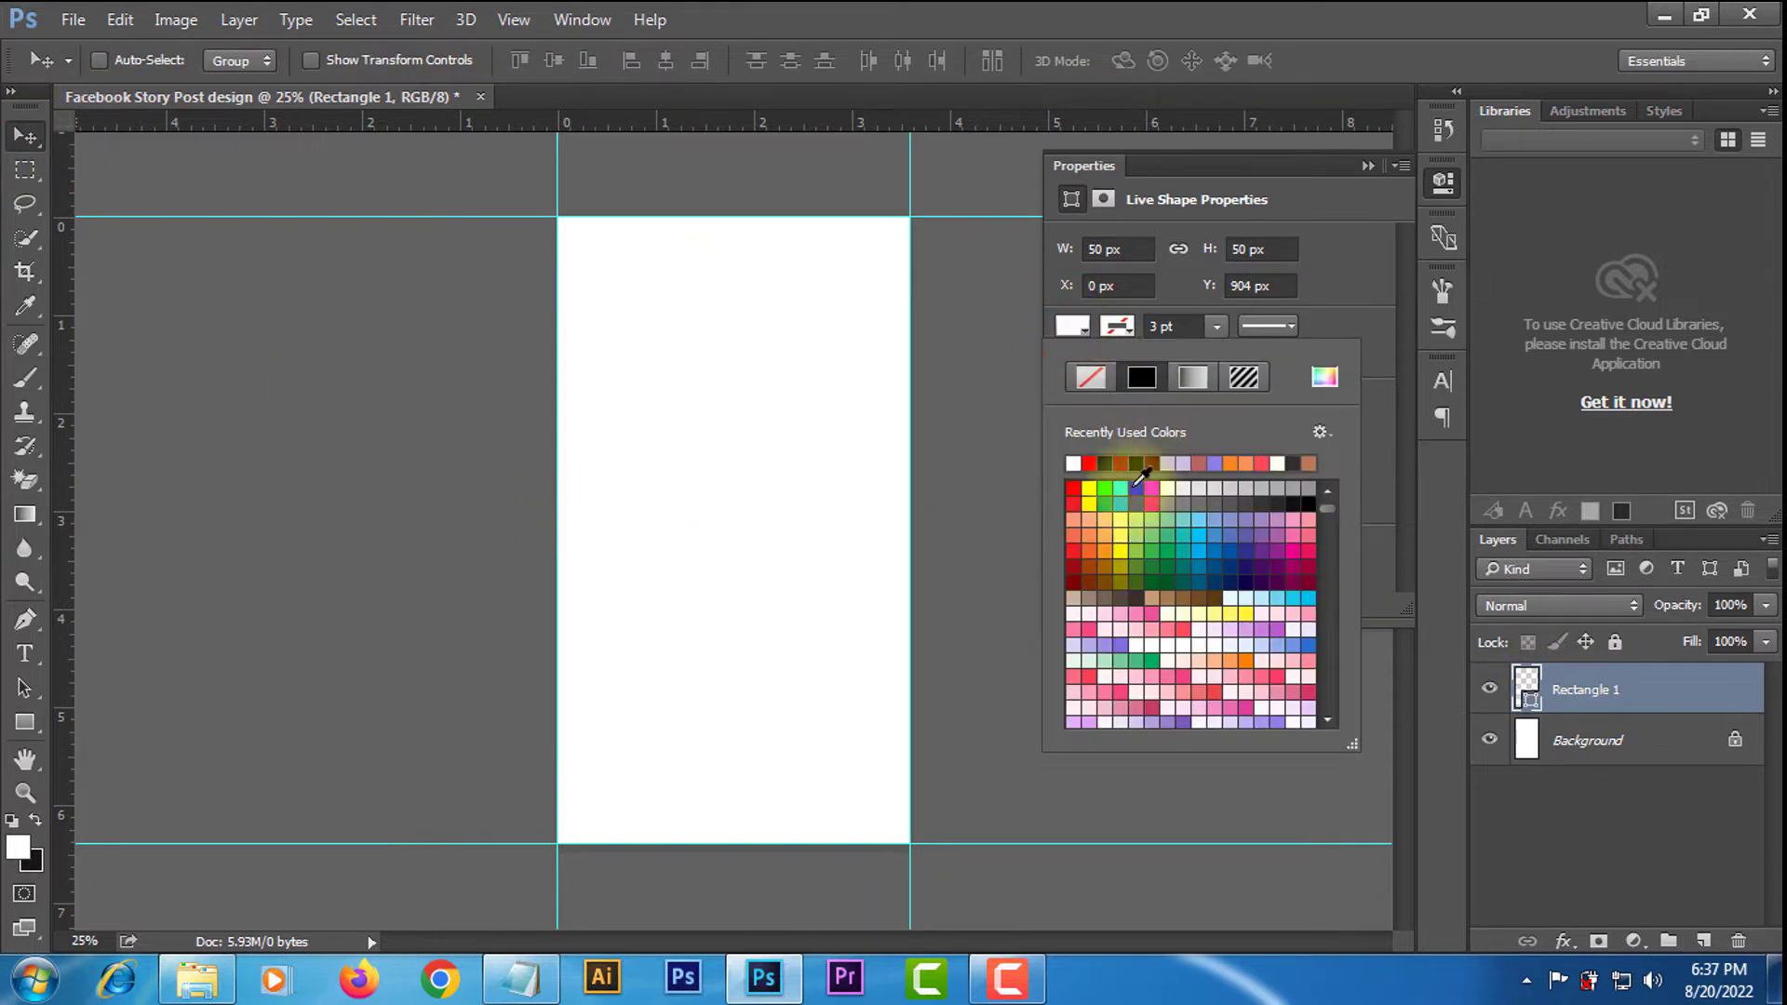
left_click(1121, 504)
left_click(1359, 166)
left_click(1368, 179)
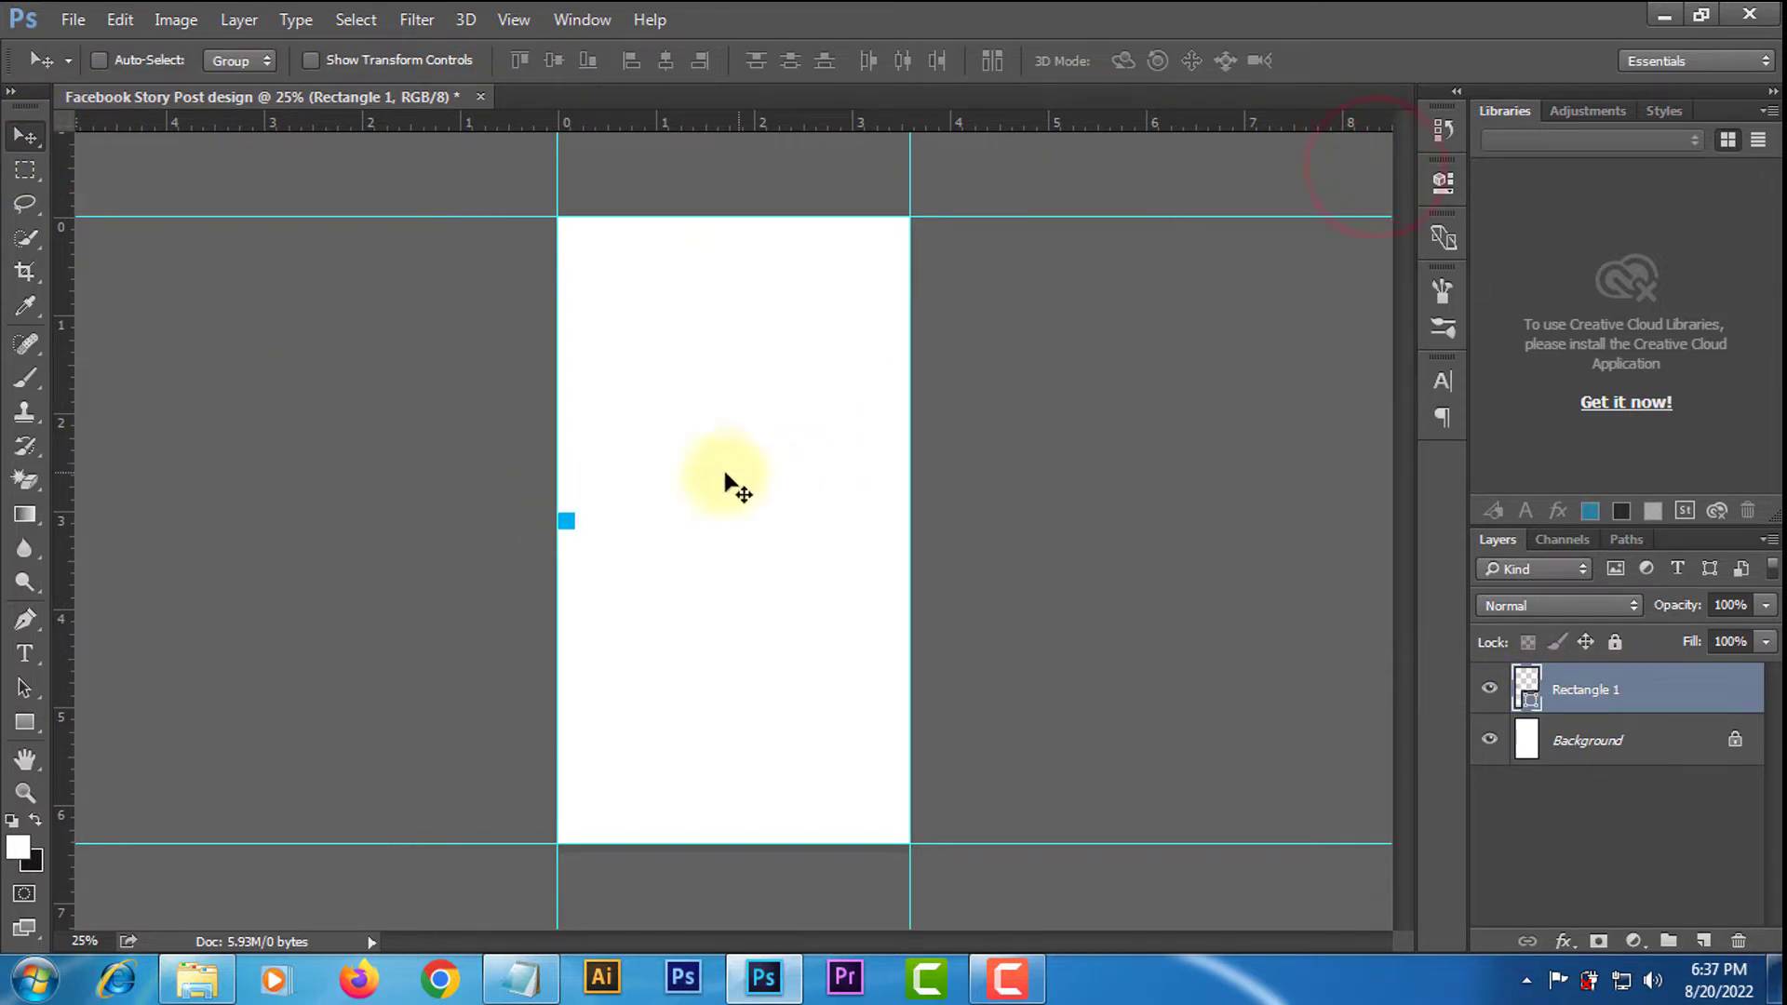
Move the square into the canvas's top-left corner and place margin guides along its inner edges.
left_click_drag(568, 523, 568, 227)
left_click_drag(638, 166, 637, 232)
left_click_drag(64, 298, 574, 311)
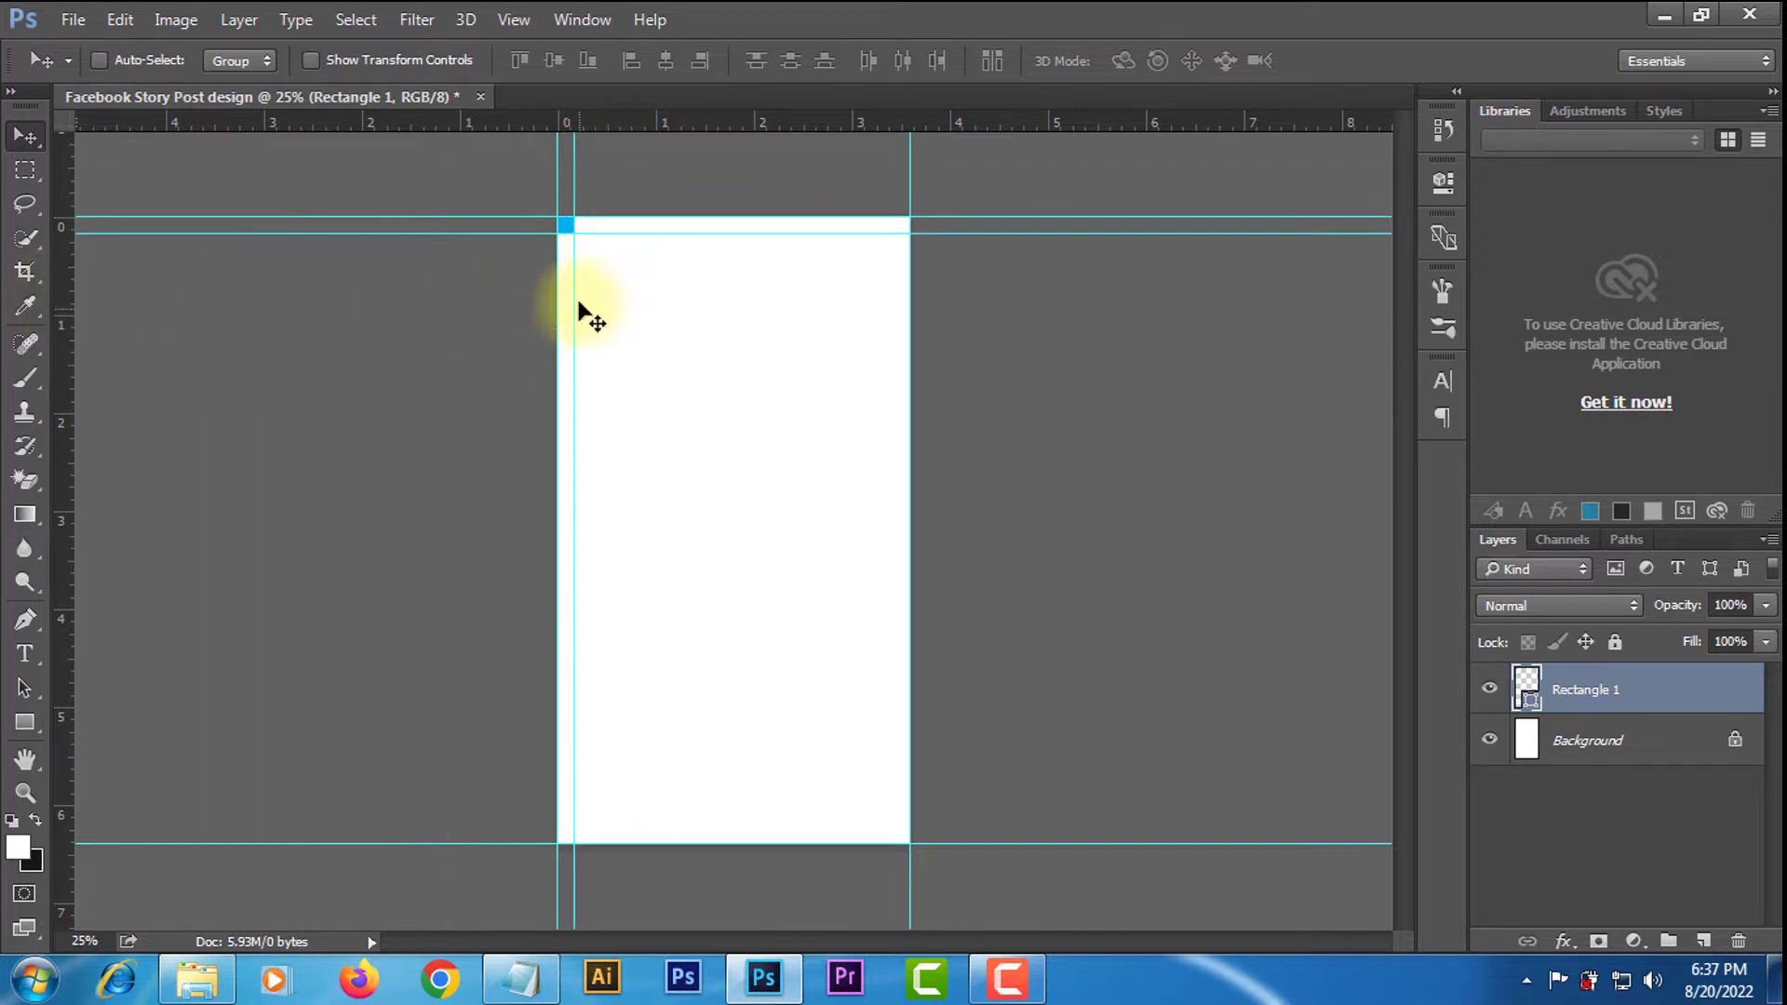
Move the square to the bottom-right corner, place the right and bottom margin guides along its inner edges, and delete the square.
left_click_drag(571, 224, 902, 835)
left_click_drag(60, 606, 895, 559)
left_click_drag(782, 122, 709, 828)
key("Delete")
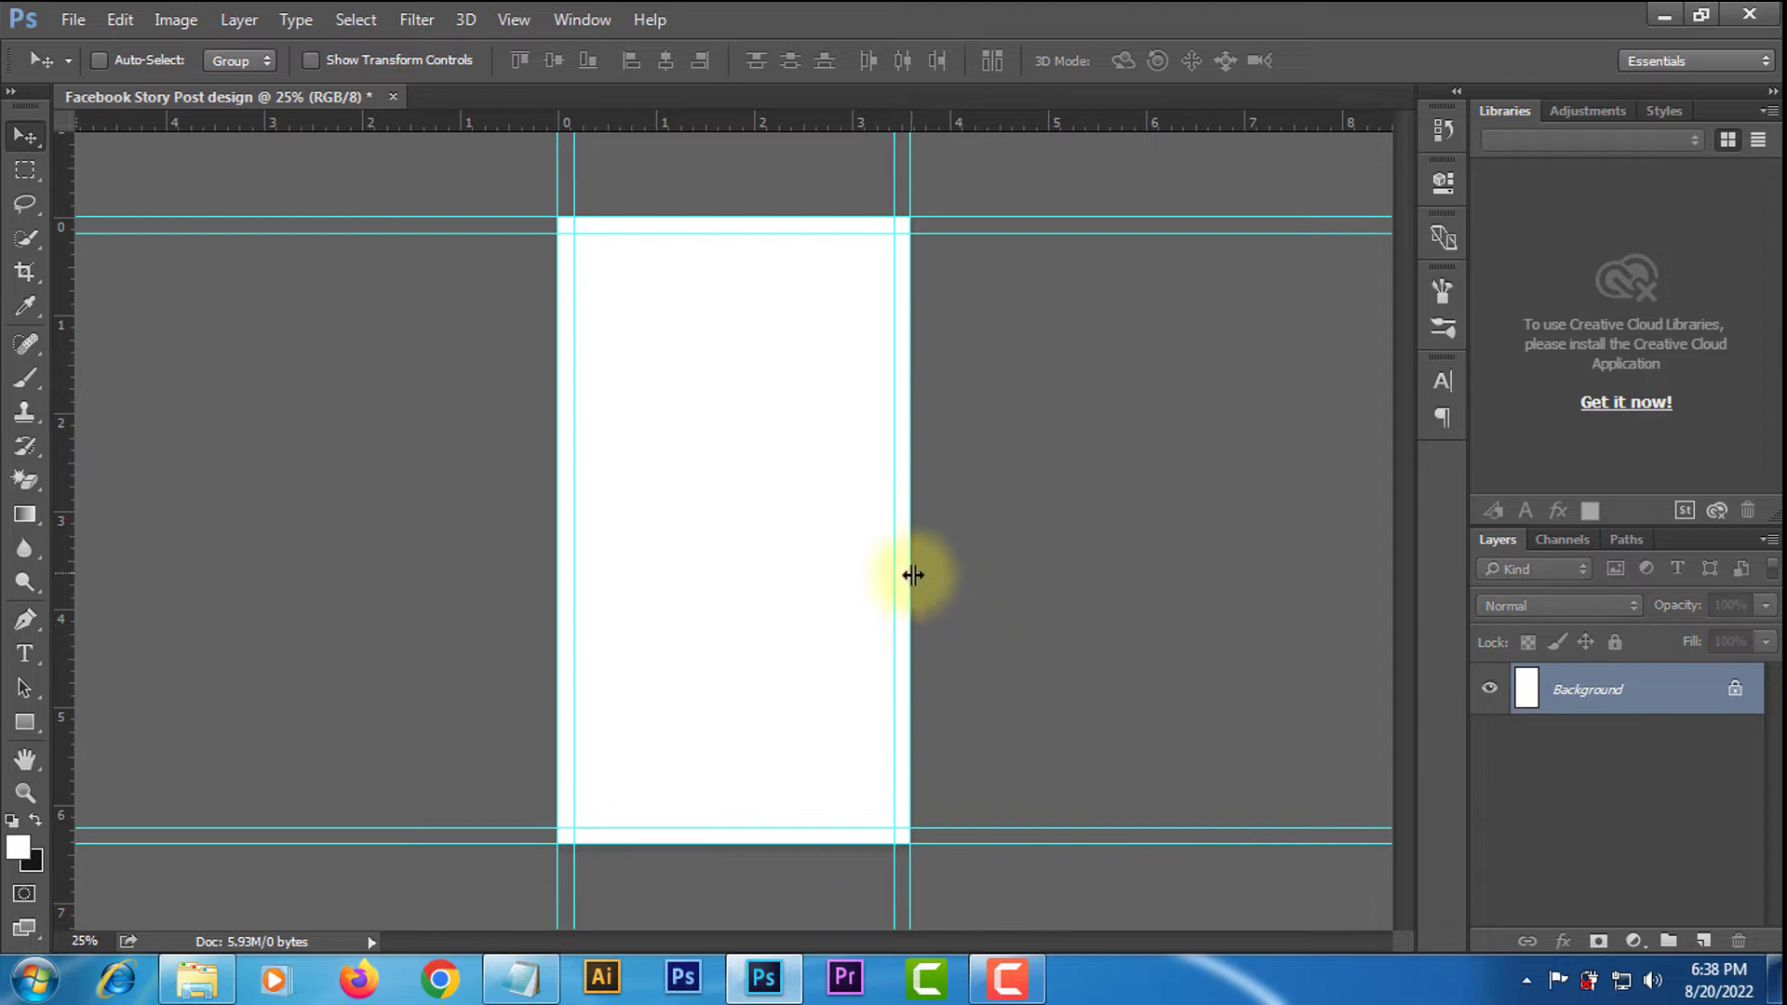
Add a white solid color fill layer and delete the Background layer.
scroll(909, 574, "up", 4)
scroll(909, 574, "down", 2)
left_click(1634, 942)
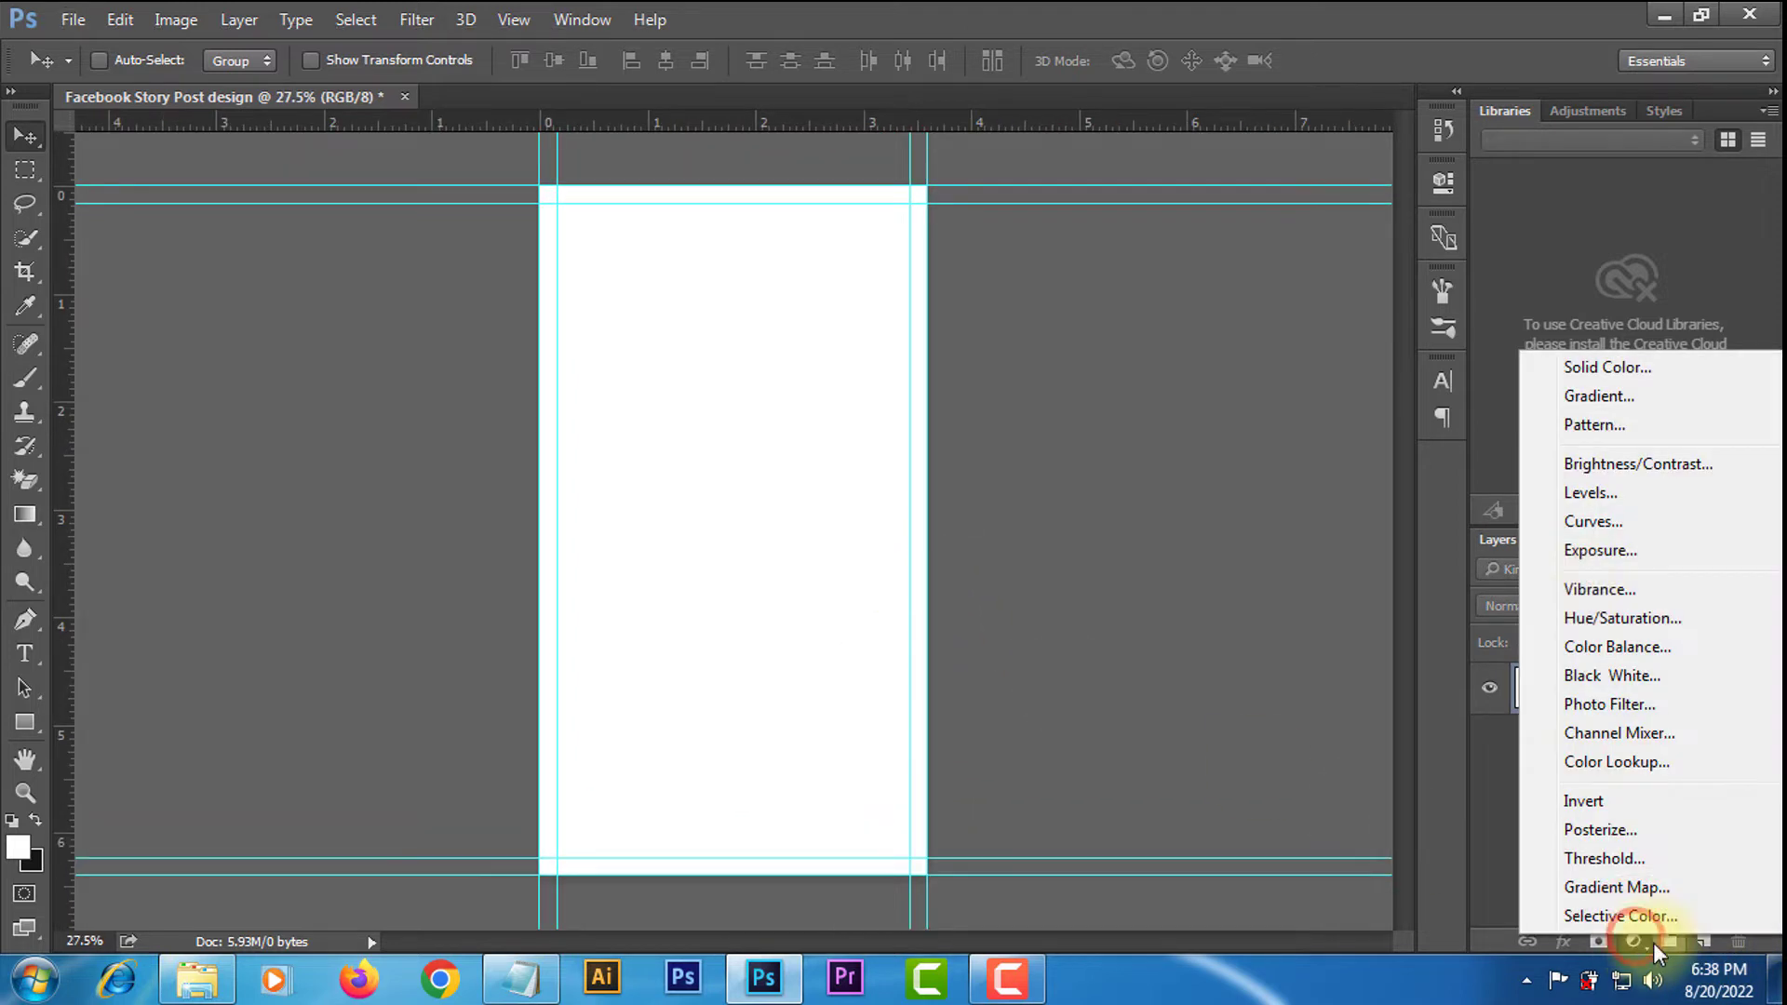
left_click(1570, 377)
left_click(1588, 293)
left_click(1624, 750)
key("Delete")
left_click(750, 368)
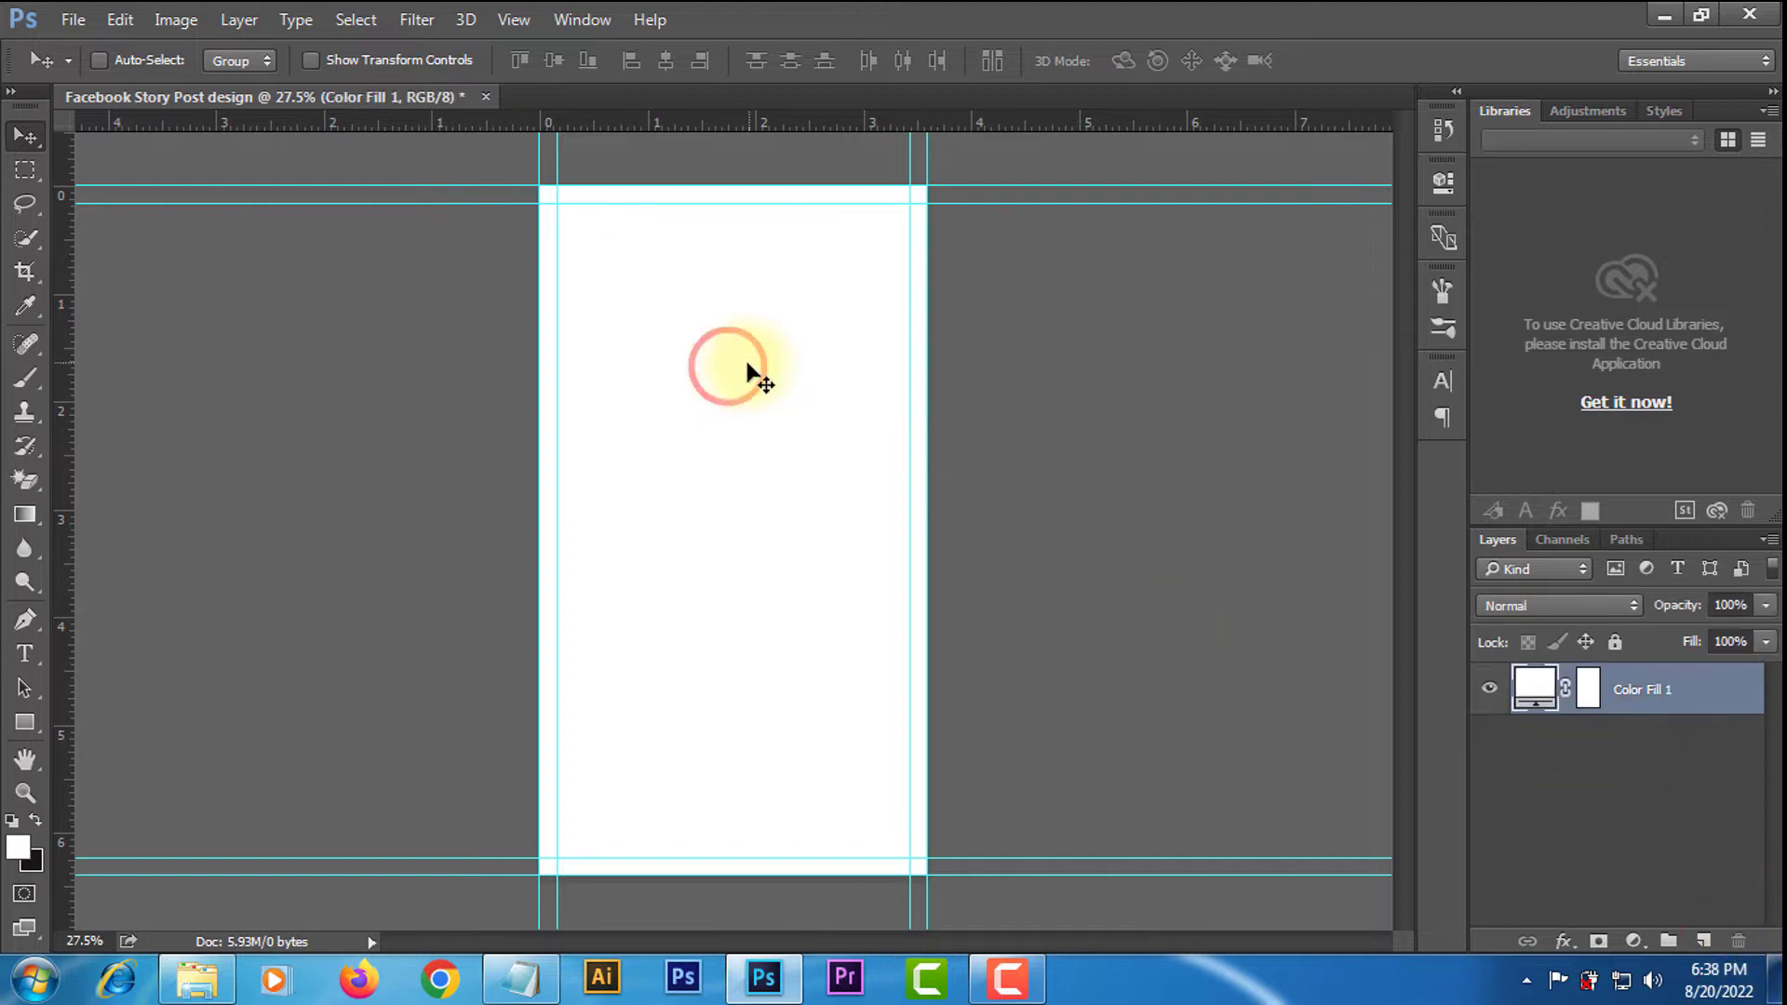
Place the Delicious-hamburger-png image from the Downloads folder and scale it to 35.93% at the canvas centre.
left_click(197, 987)
scroll(1175, 494, "down", 3)
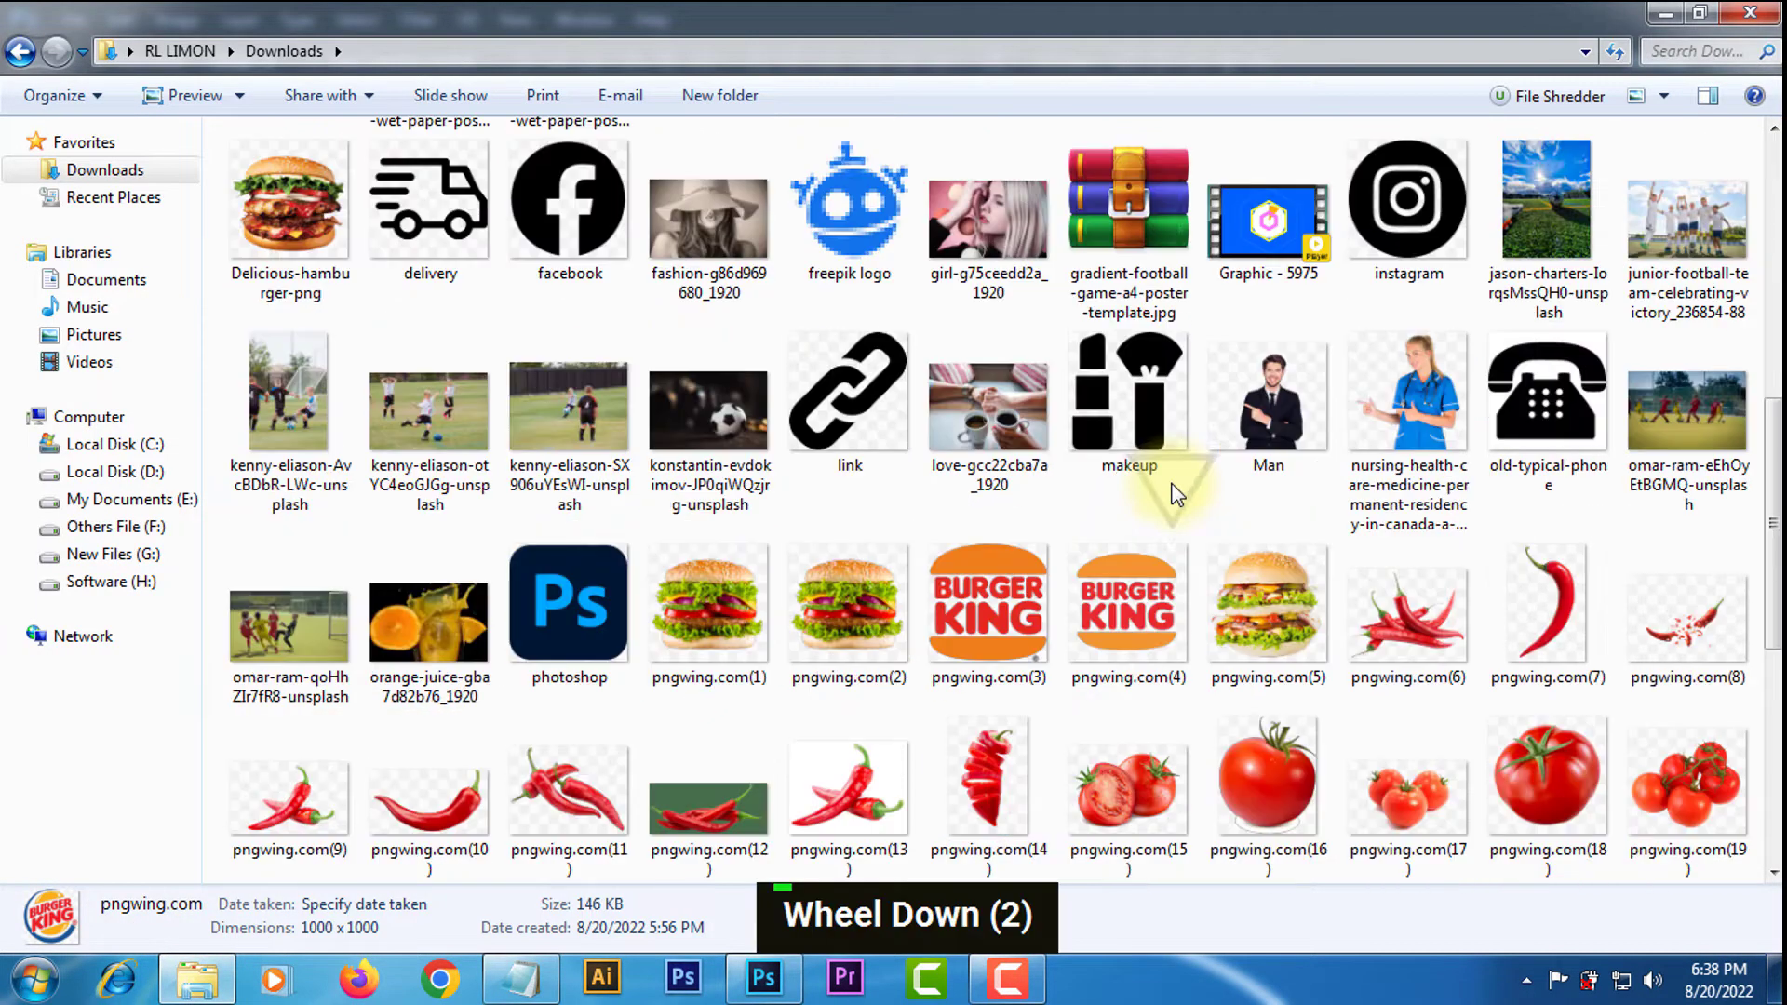
scroll(1174, 493, "up", 1)
left_click_drag(288, 186, 740, 689)
left_click_drag(926, 338, 897, 379)
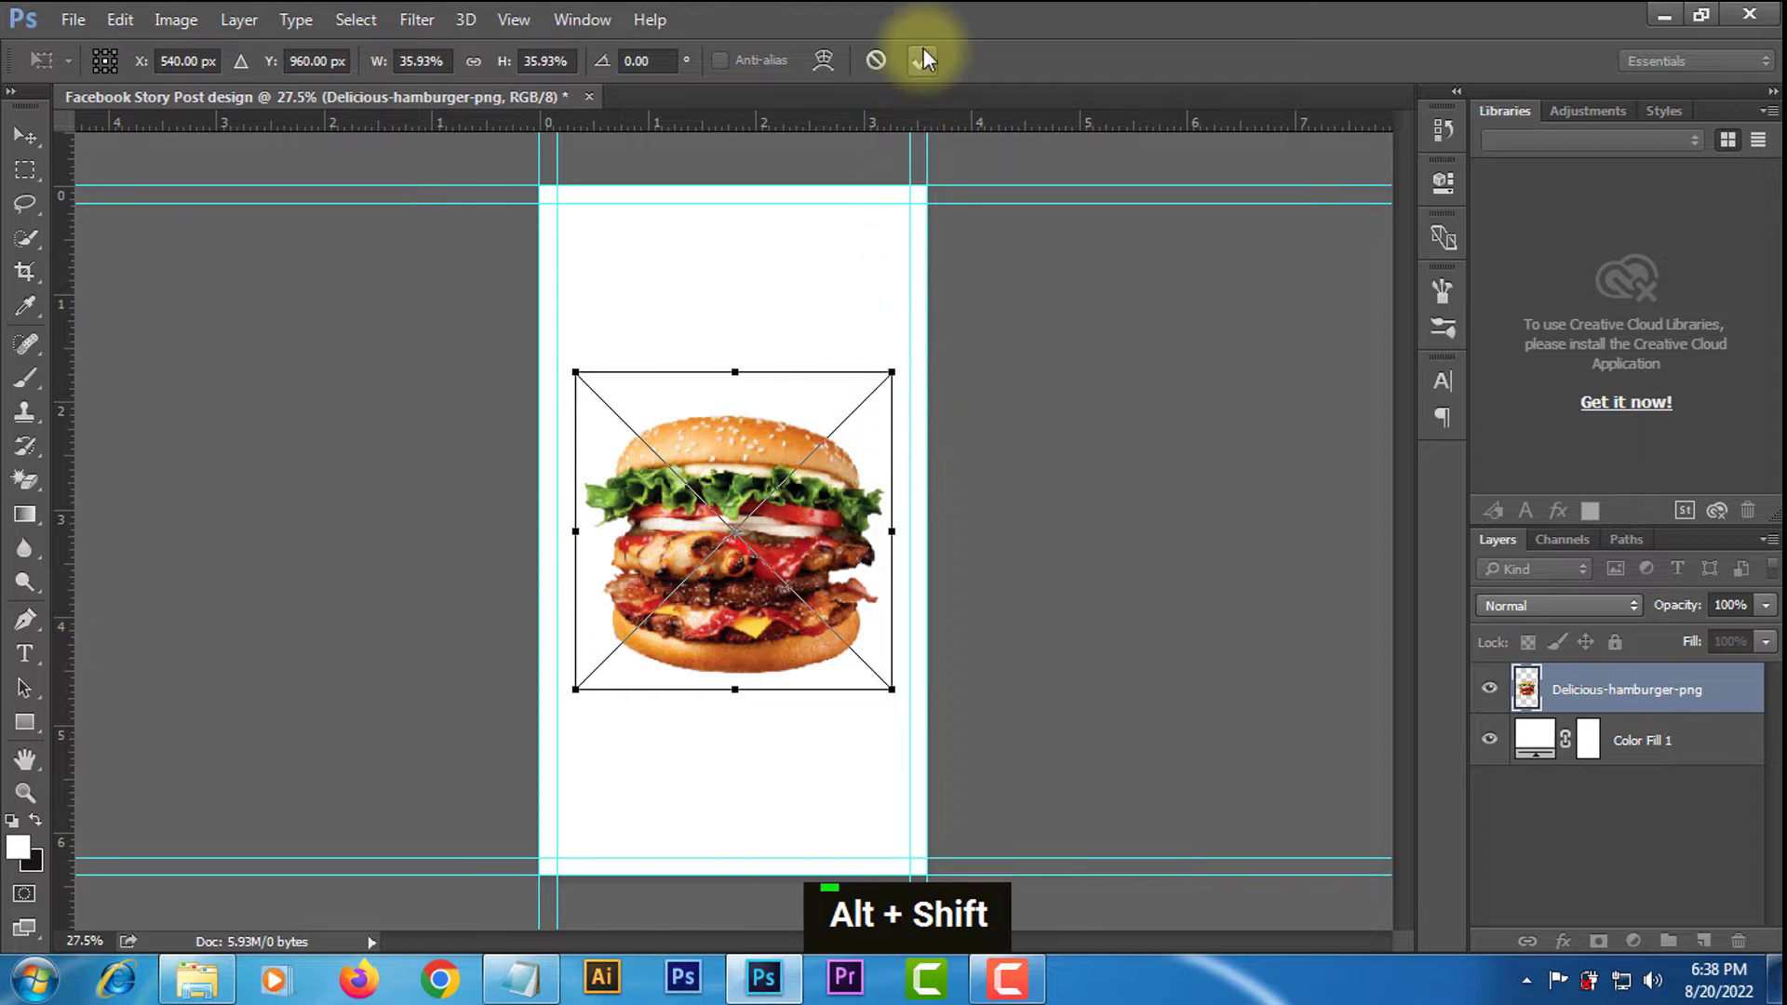
left_click(922, 61)
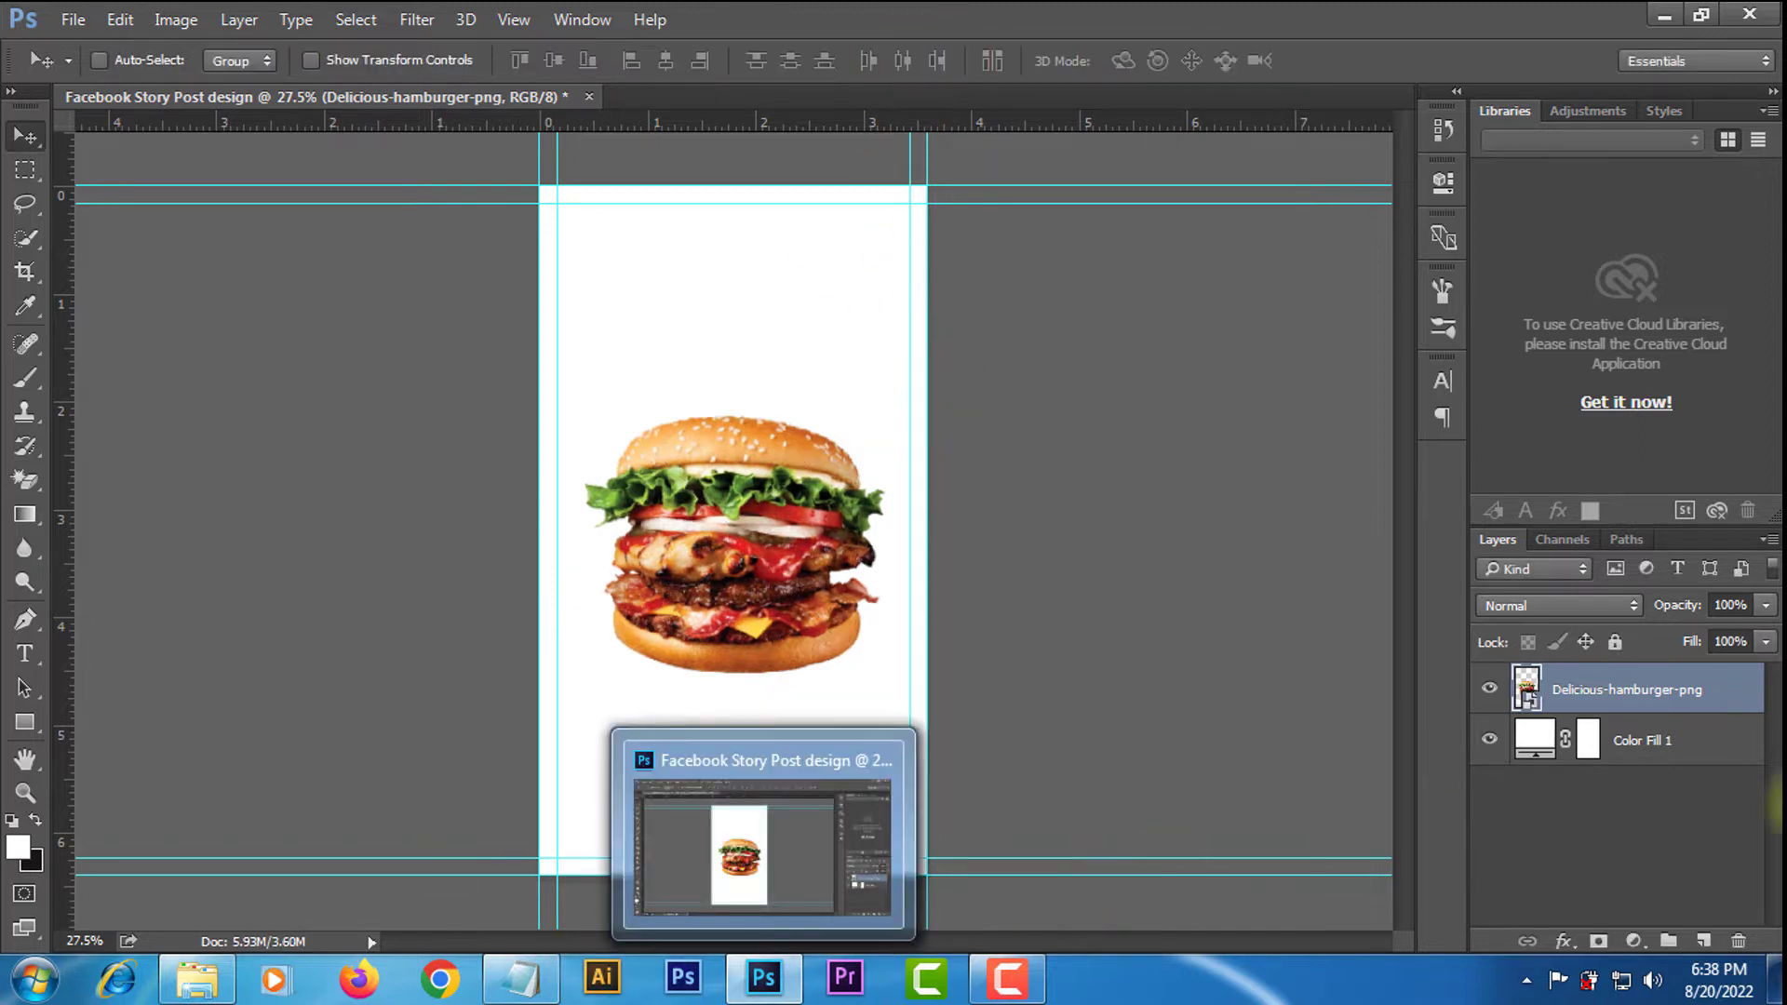
Change the color fill layer to b61115, copying the BG code from the Notepad notes.
double_click(1536, 742)
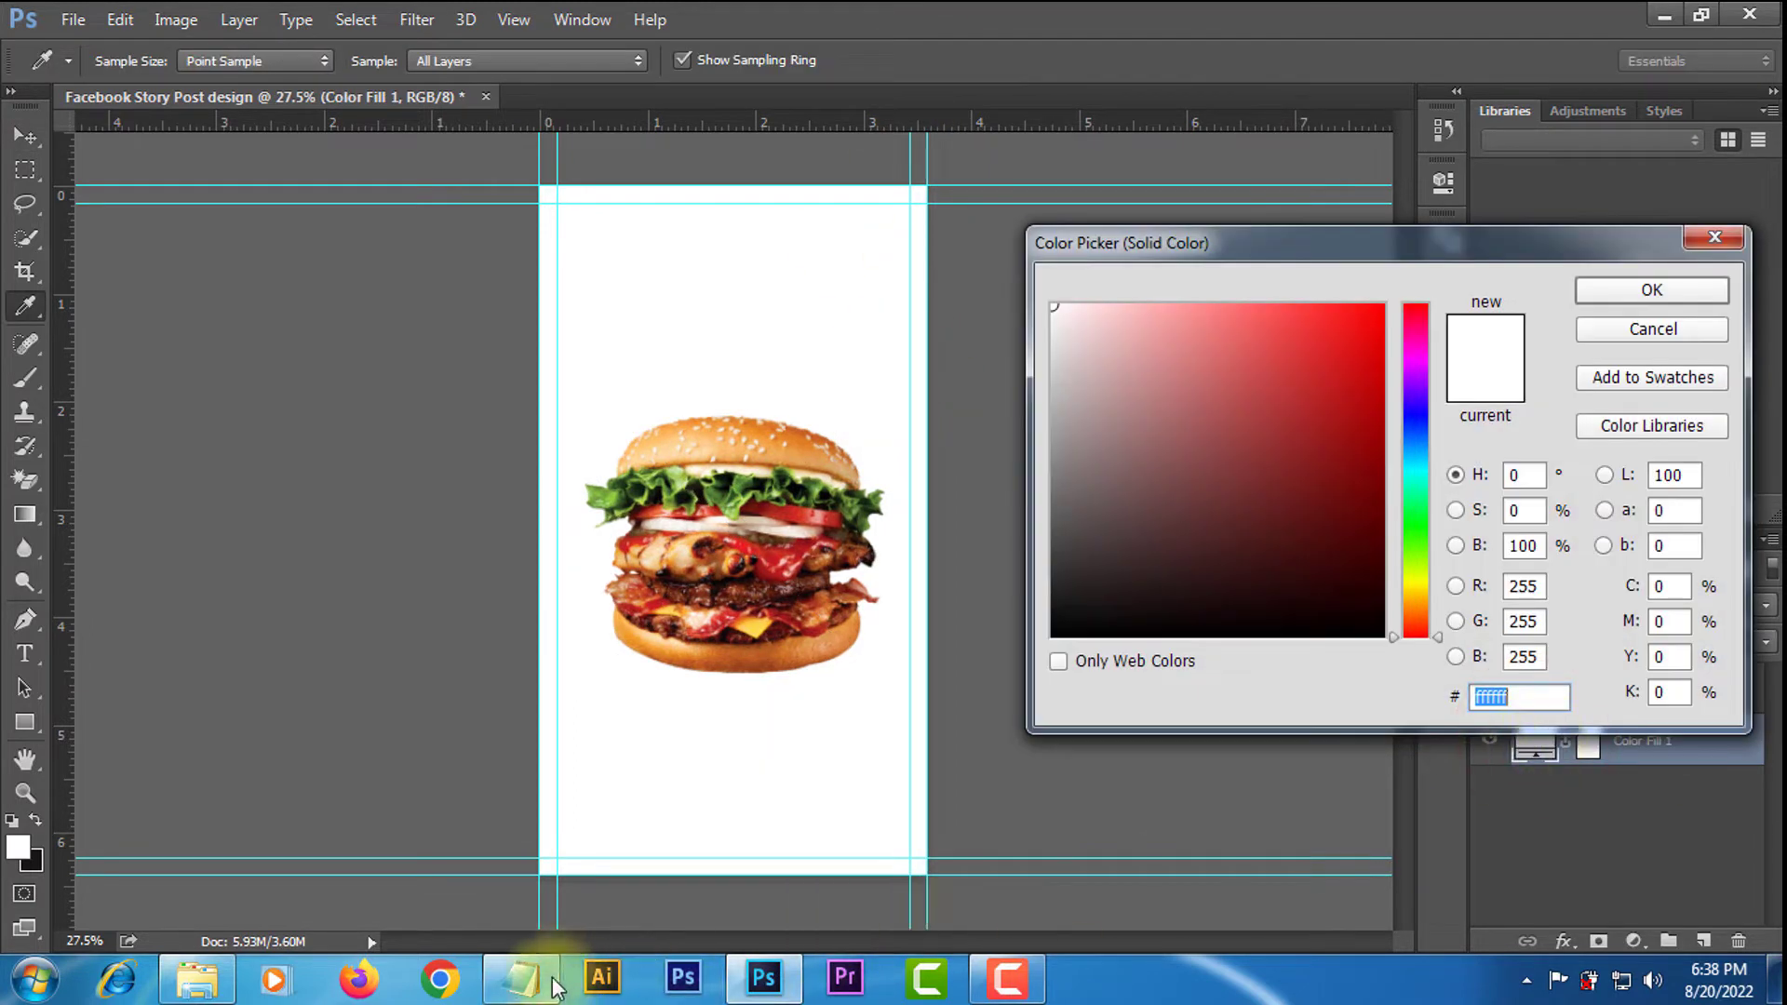
left_click(521, 977)
key("ctrl+c")
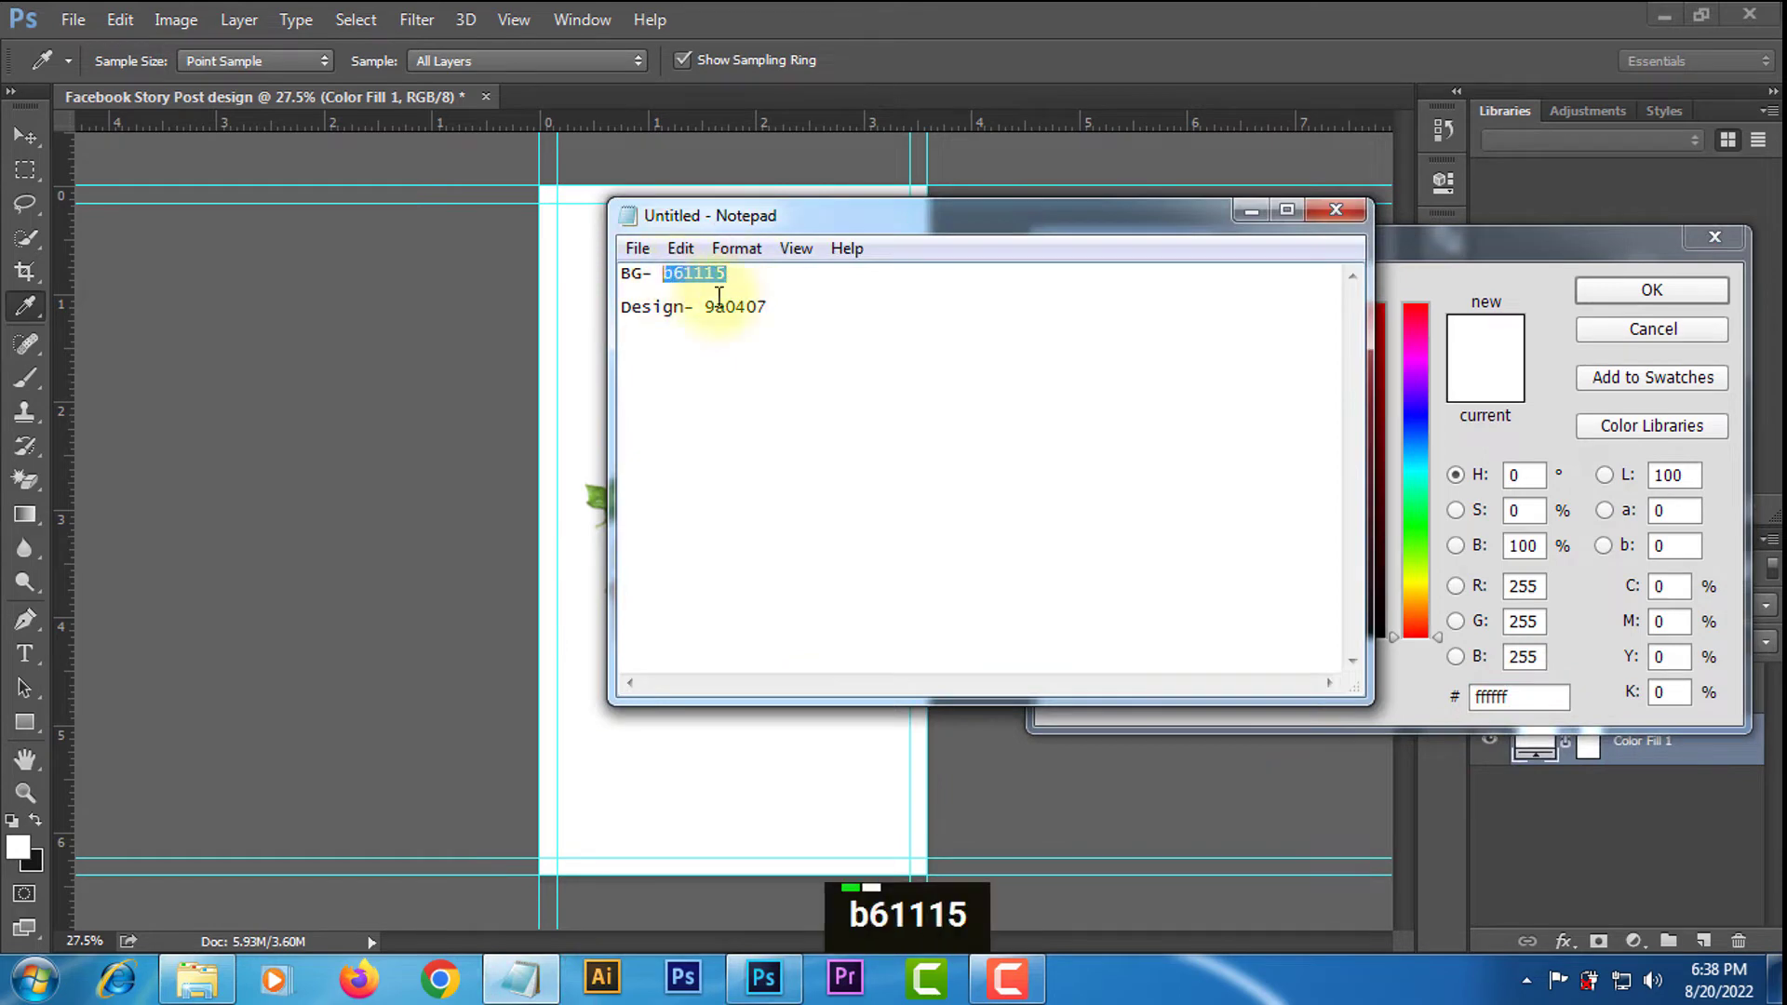
left_click(1519, 282)
key("ctrl+v")
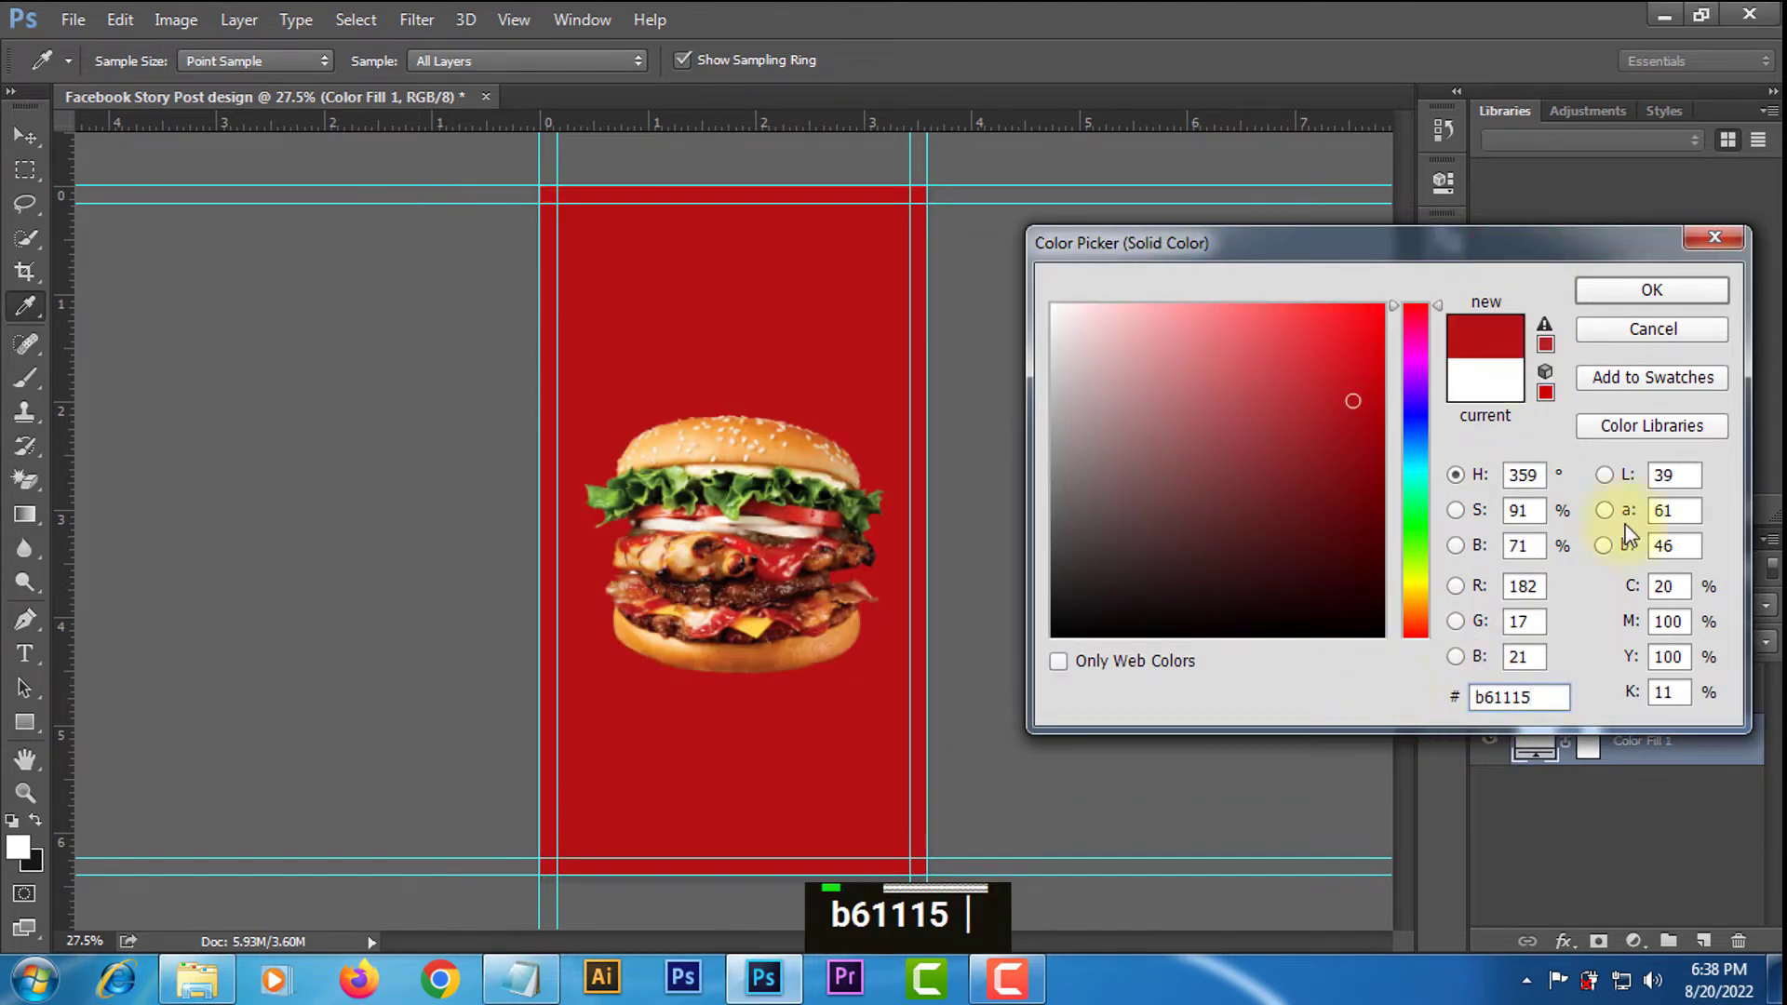
left_click(1617, 296)
Place the sunburst rays image from the Downloads folder beneath the burger and enlarge it to cover the canvas.
left_click(198, 980)
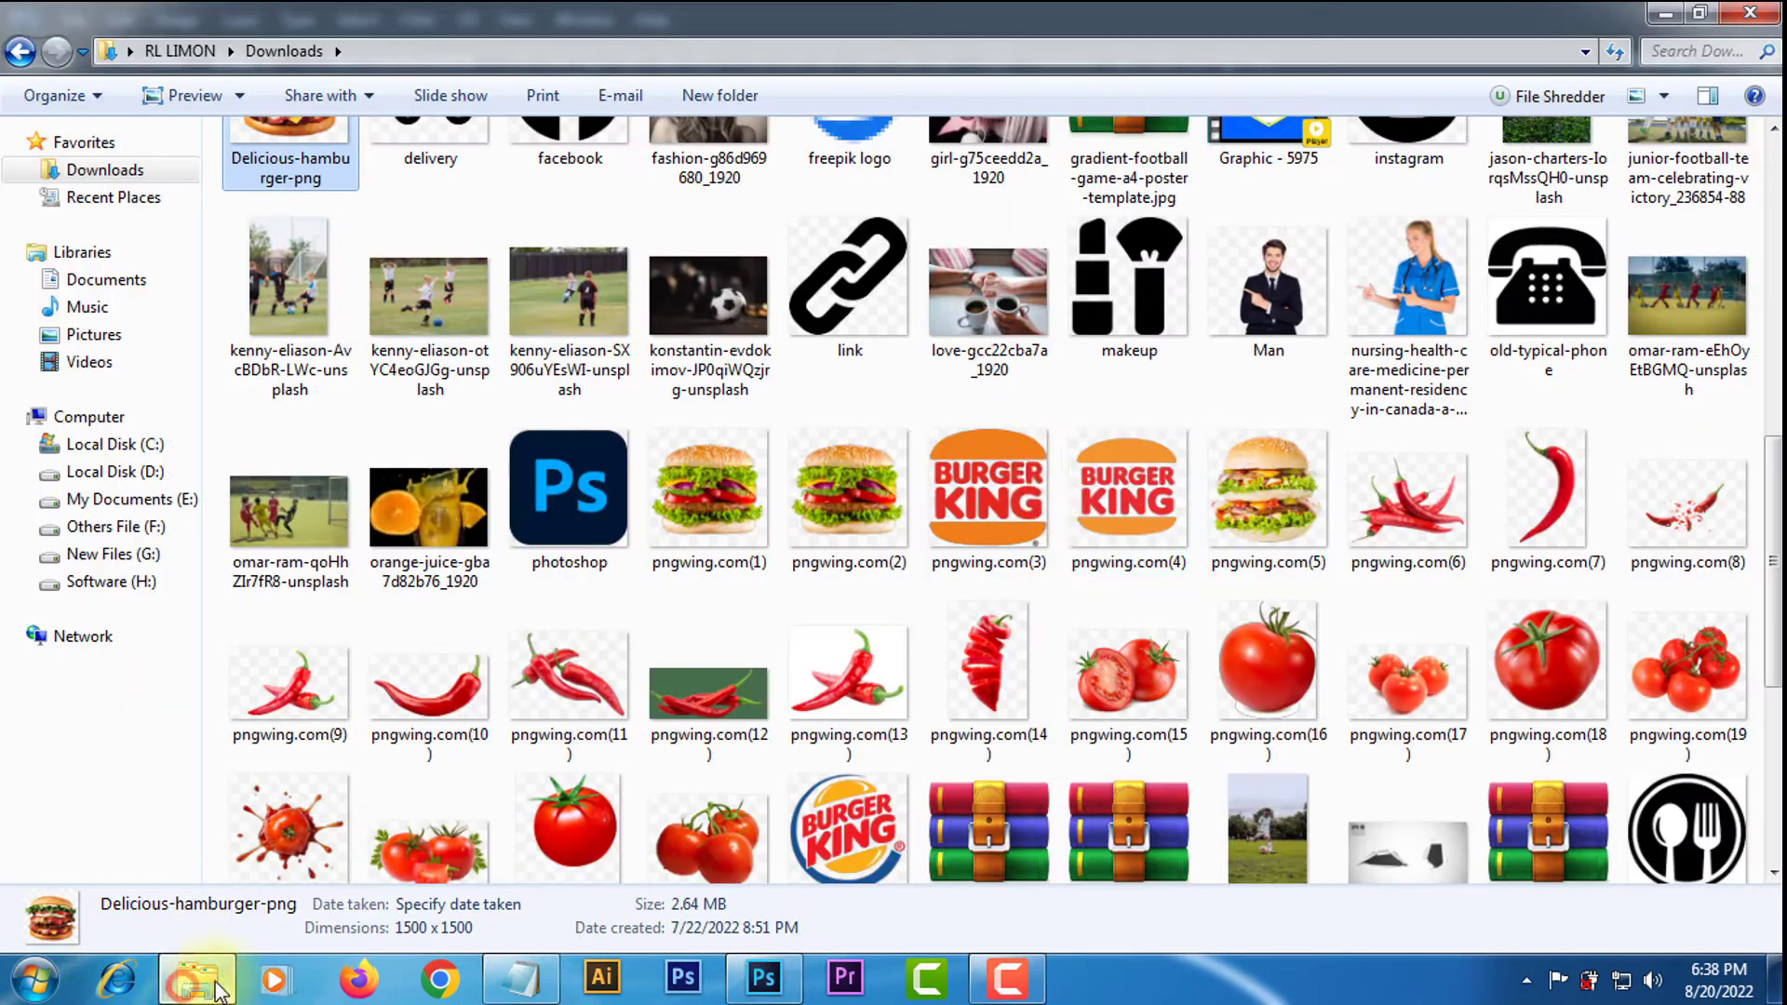
scroll(1196, 590, "down", 6)
left_click_drag(1238, 568, 812, 649)
left_click_drag(940, 323, 1051, 204)
left_click(921, 63)
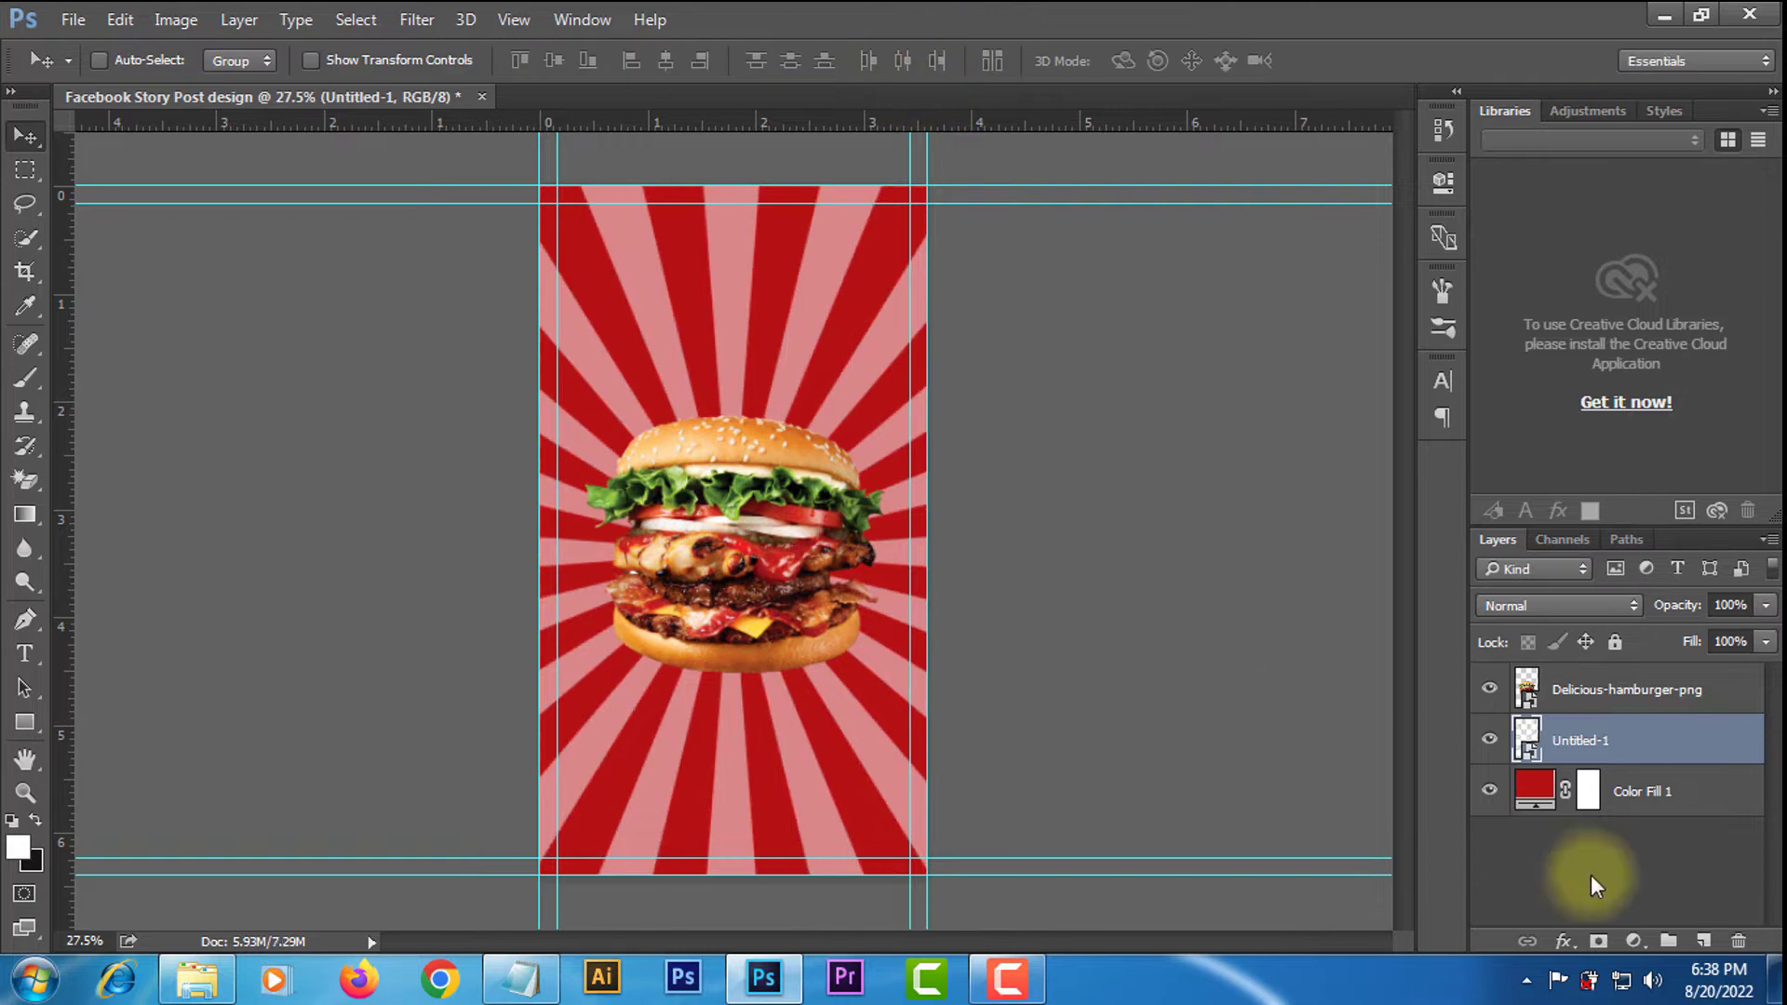
Add a Color Overlay effect to the sunburst layer.
right_click(1583, 743)
left_click(1098, 140)
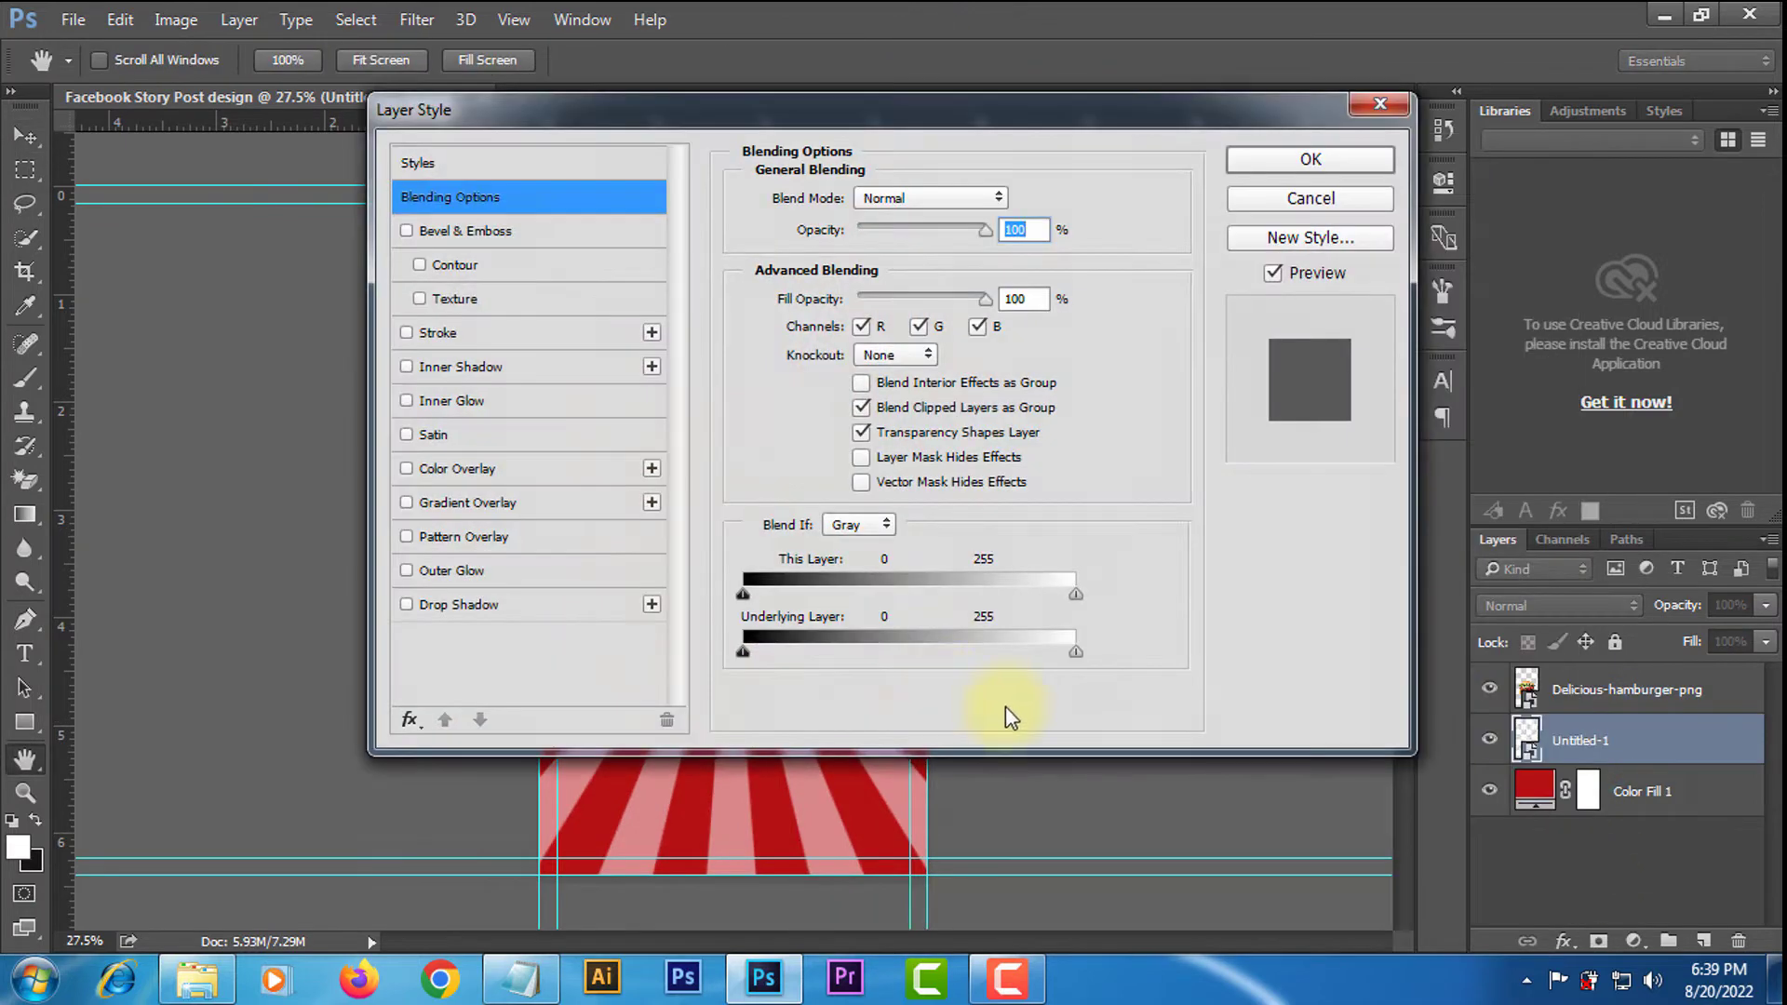
left_click(458, 469)
Set the overlay color to 9a0407, copying the Design code from the Notepad notes, and apply the layer style.
left_click(1013, 199)
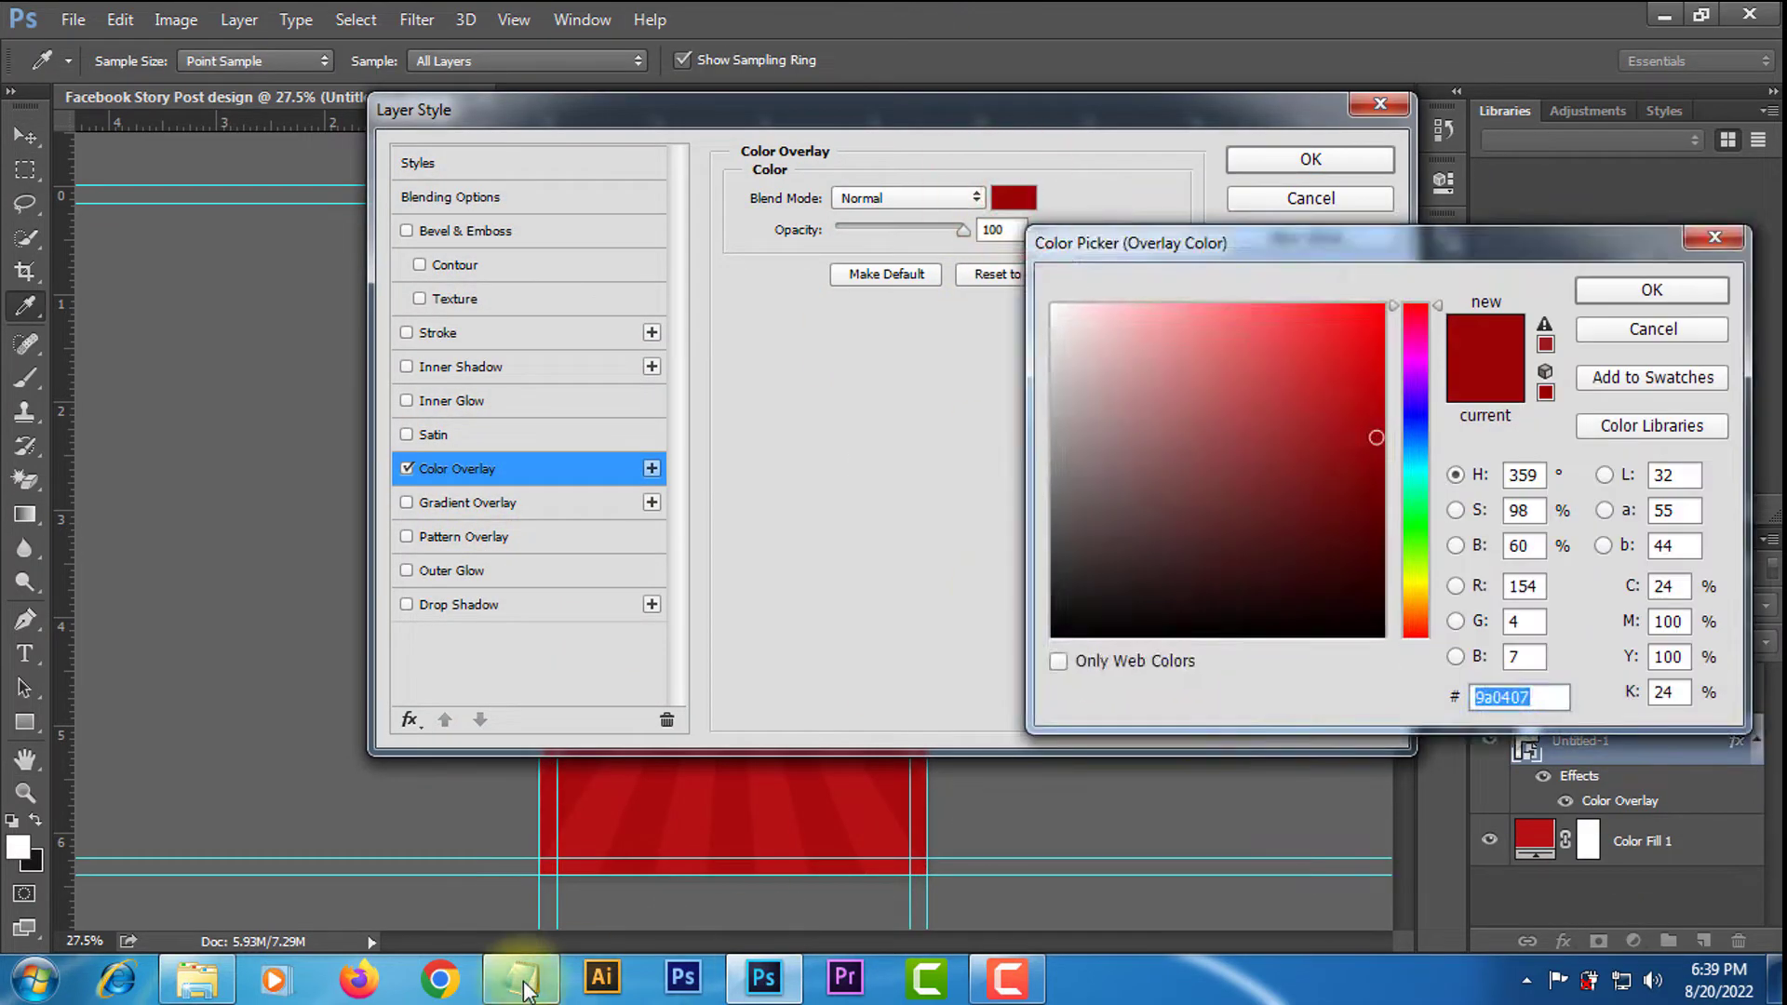
left_click(521, 978)
left_click_drag(768, 309, 730, 311)
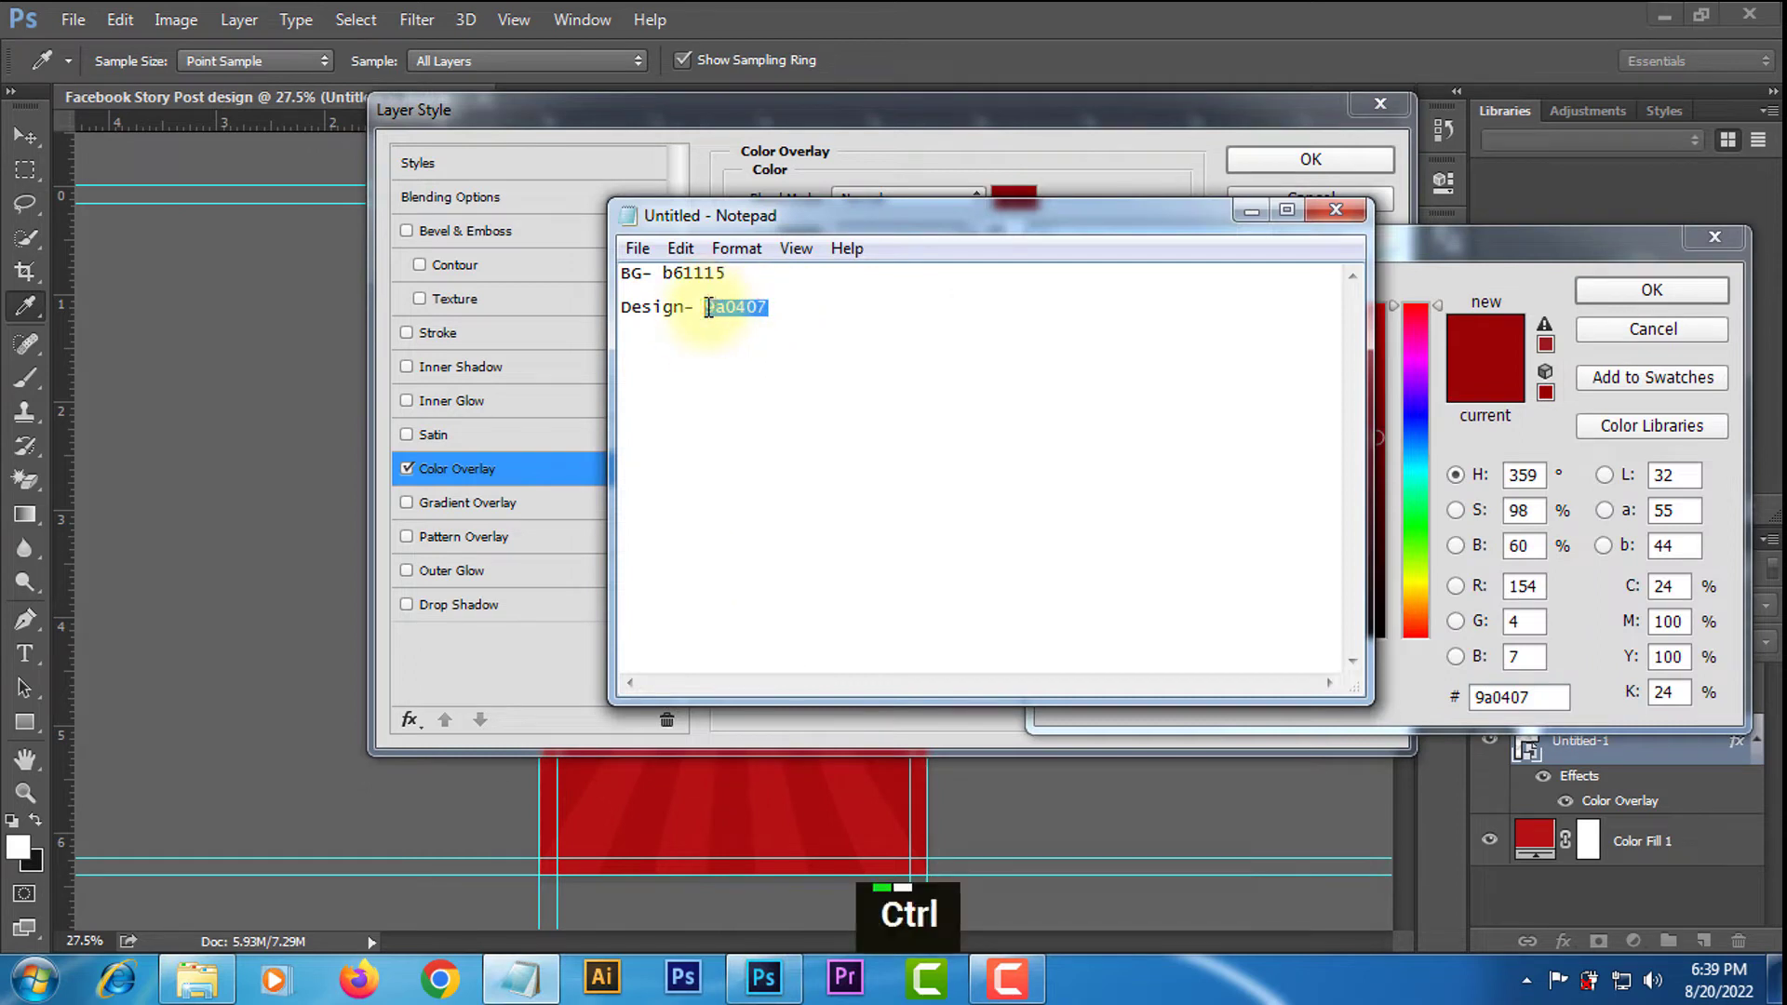
key("ctrl+c")
right_click(728, 308)
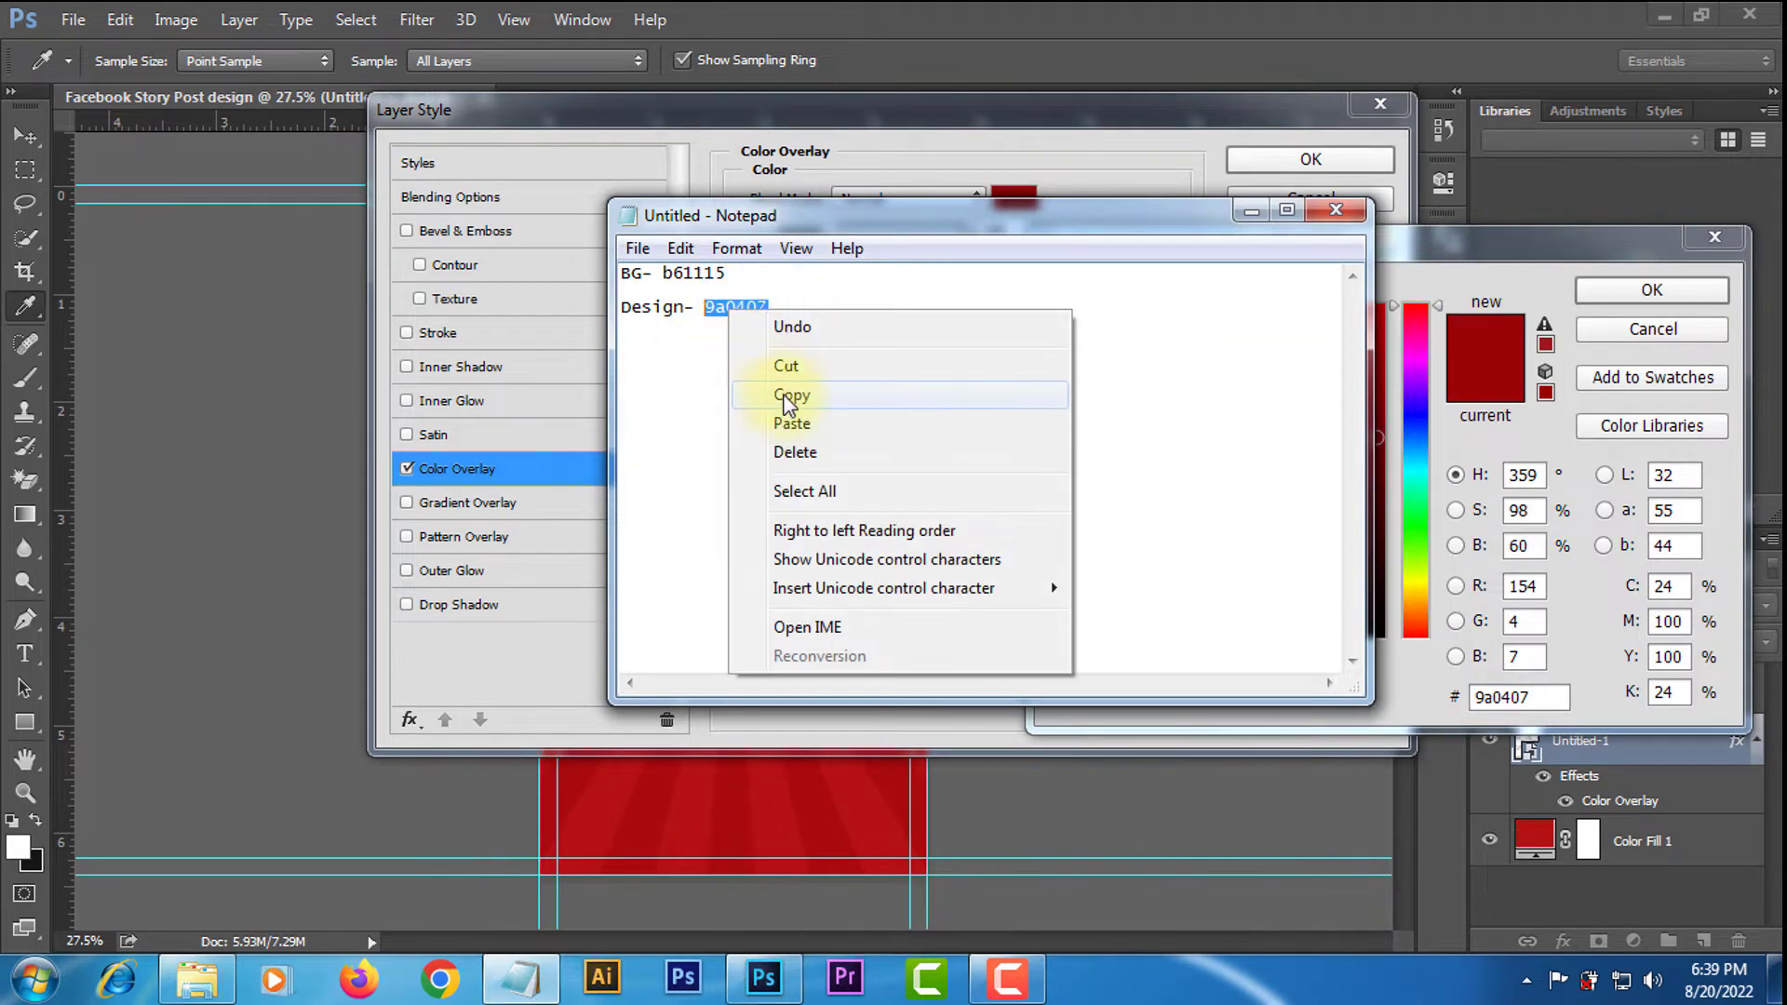
left_click(801, 394)
left_click(1251, 211)
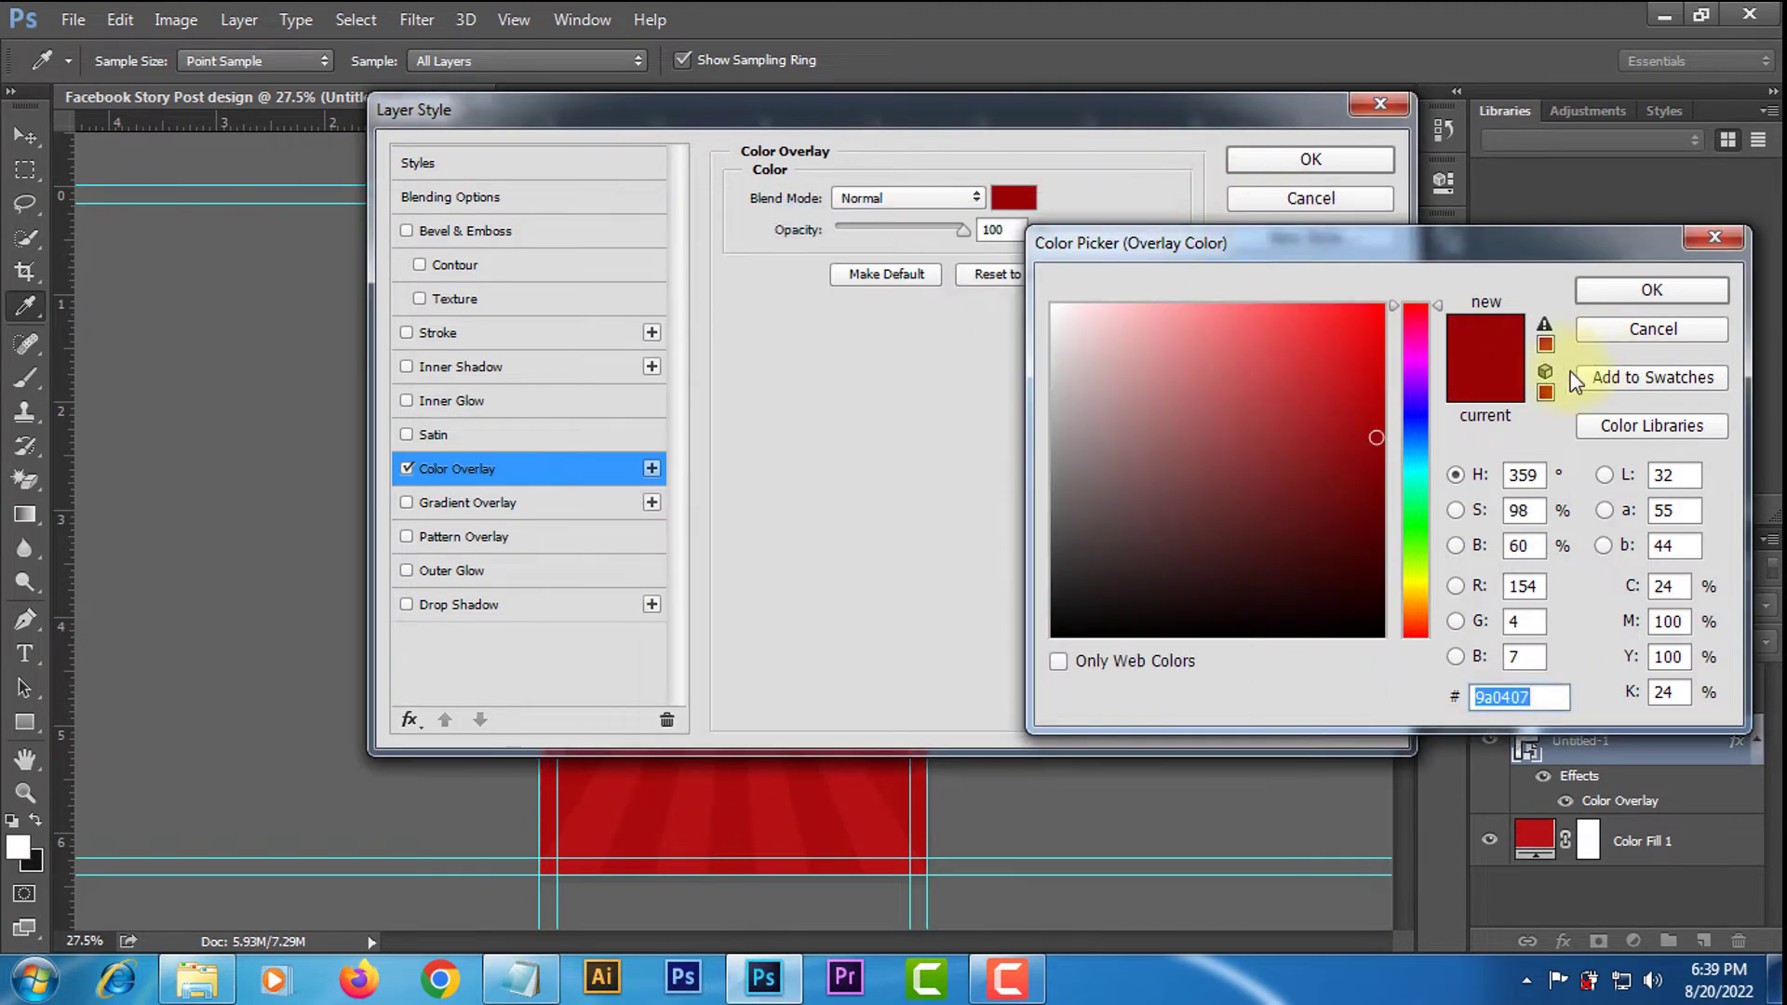
right_click(1510, 698)
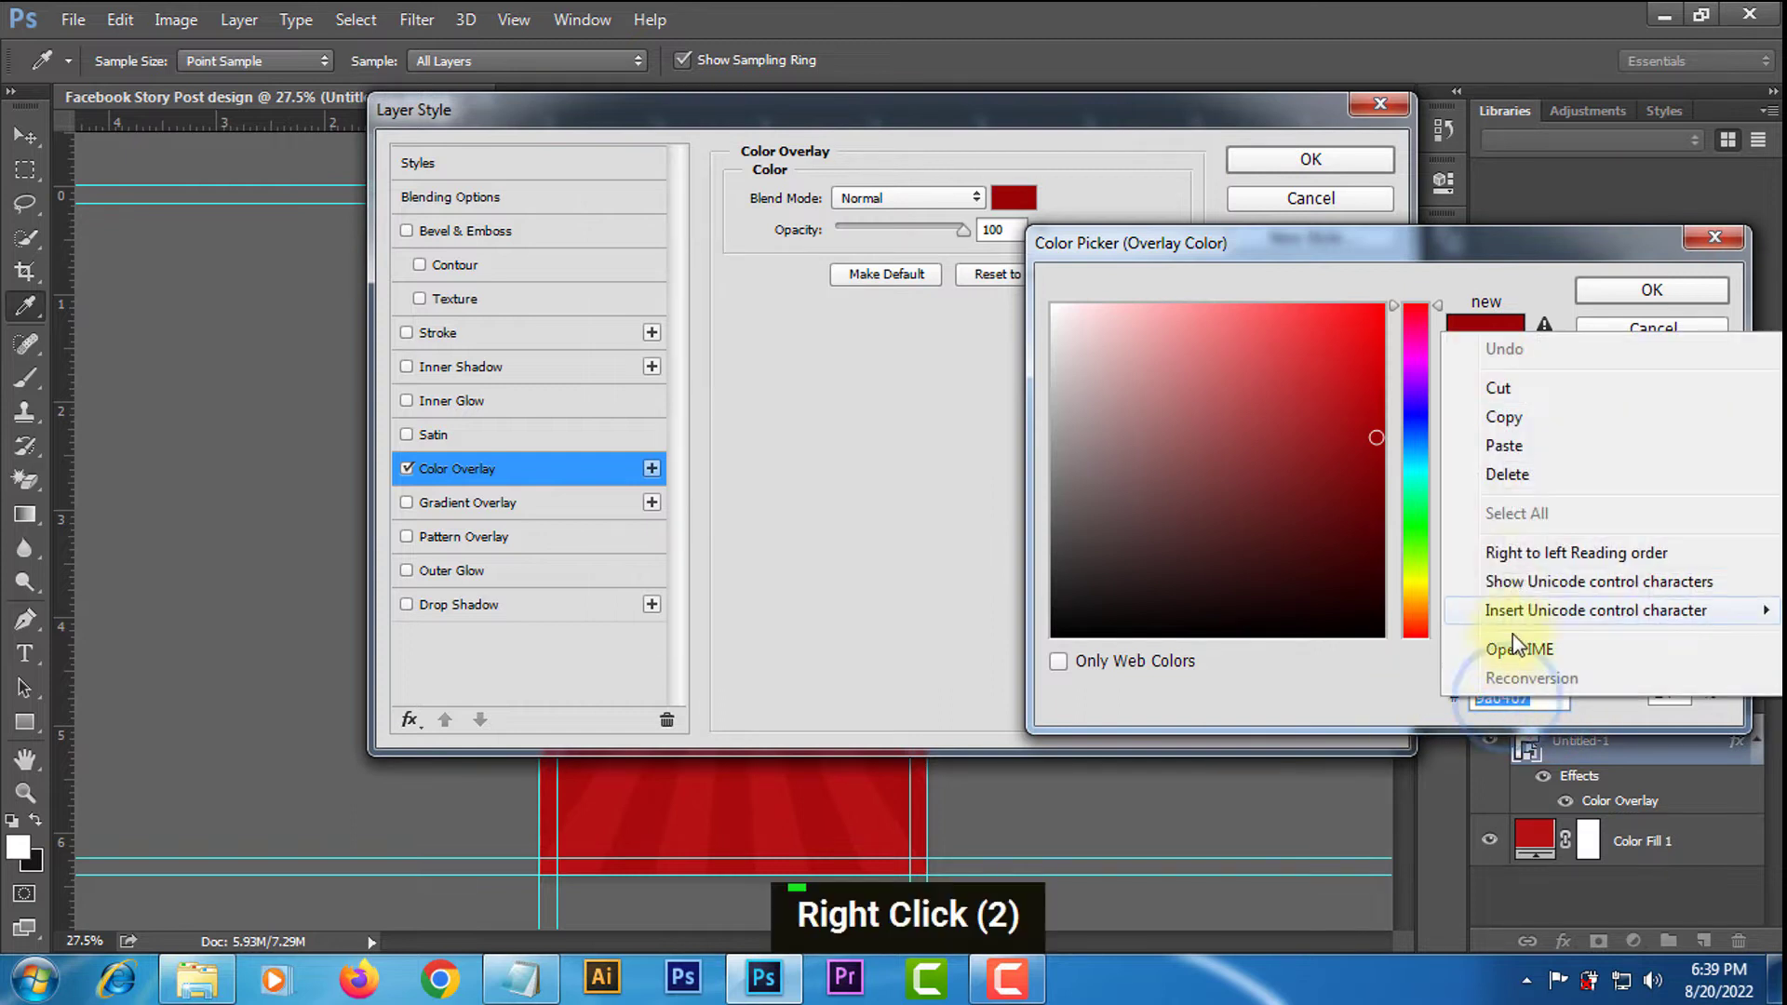
left_click(1504, 445)
left_click(1643, 289)
key("Return")
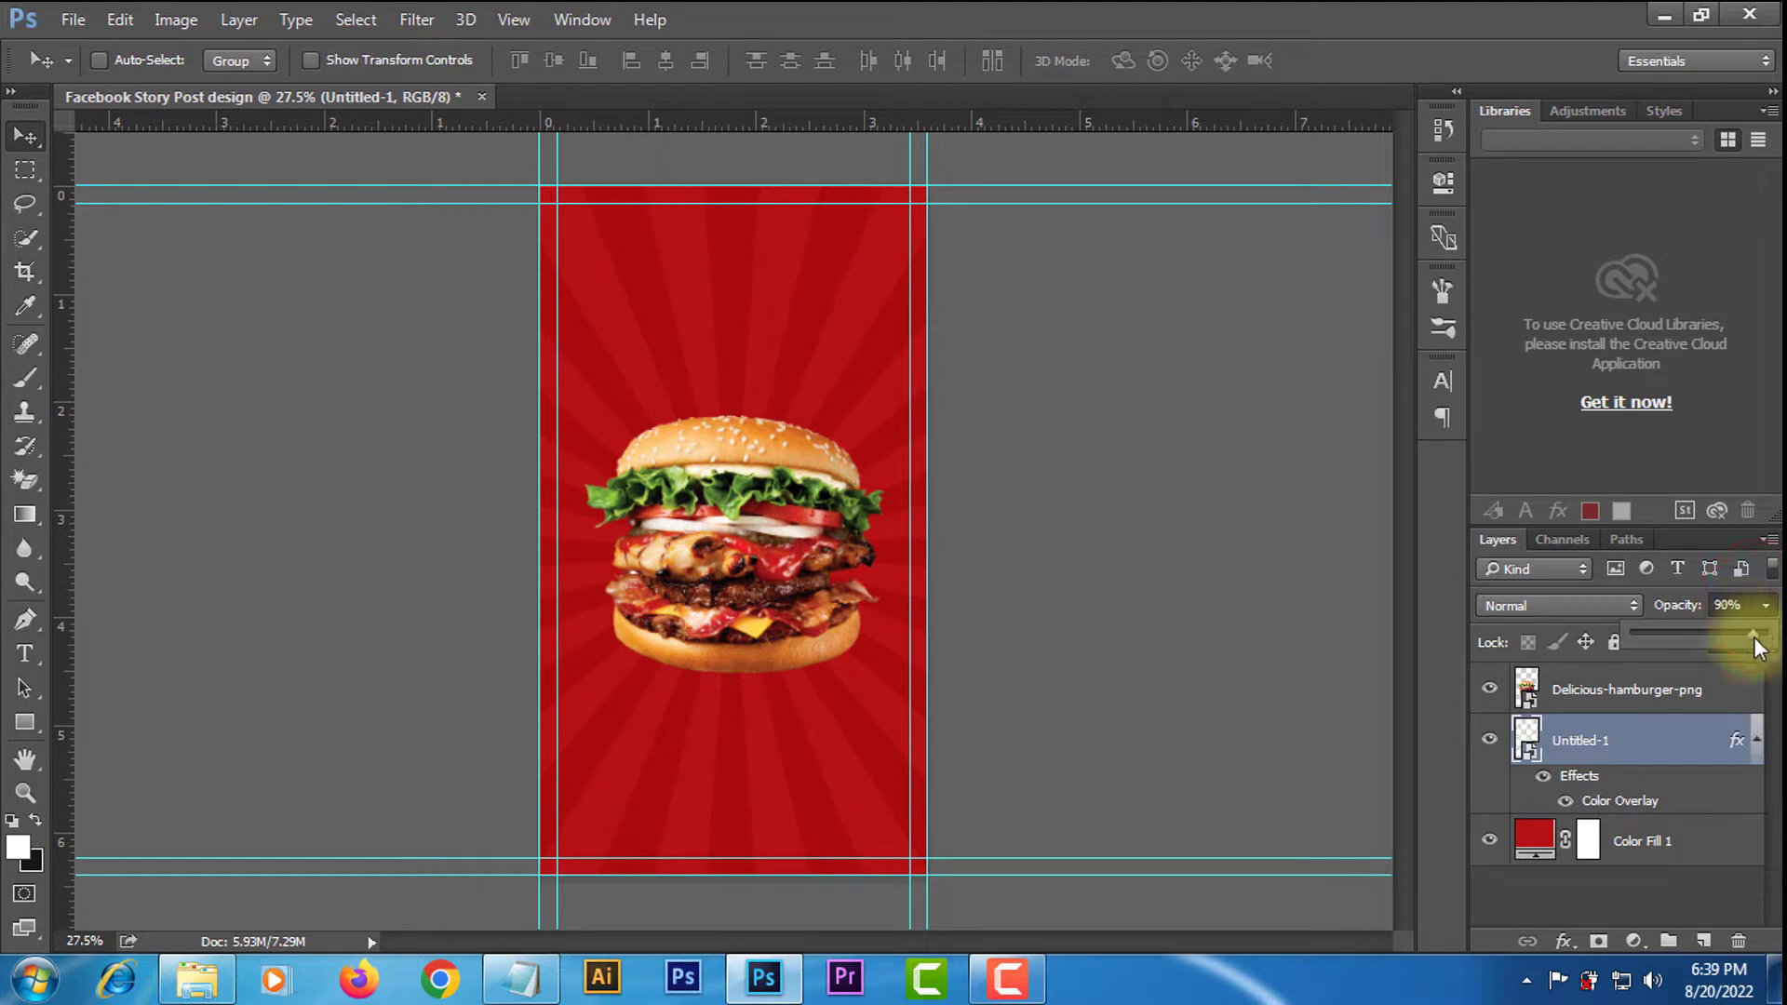
Lower the sunburst layer's opacity to 63% and deselect the layer.
left_click_drag(1724, 639, 1717, 641)
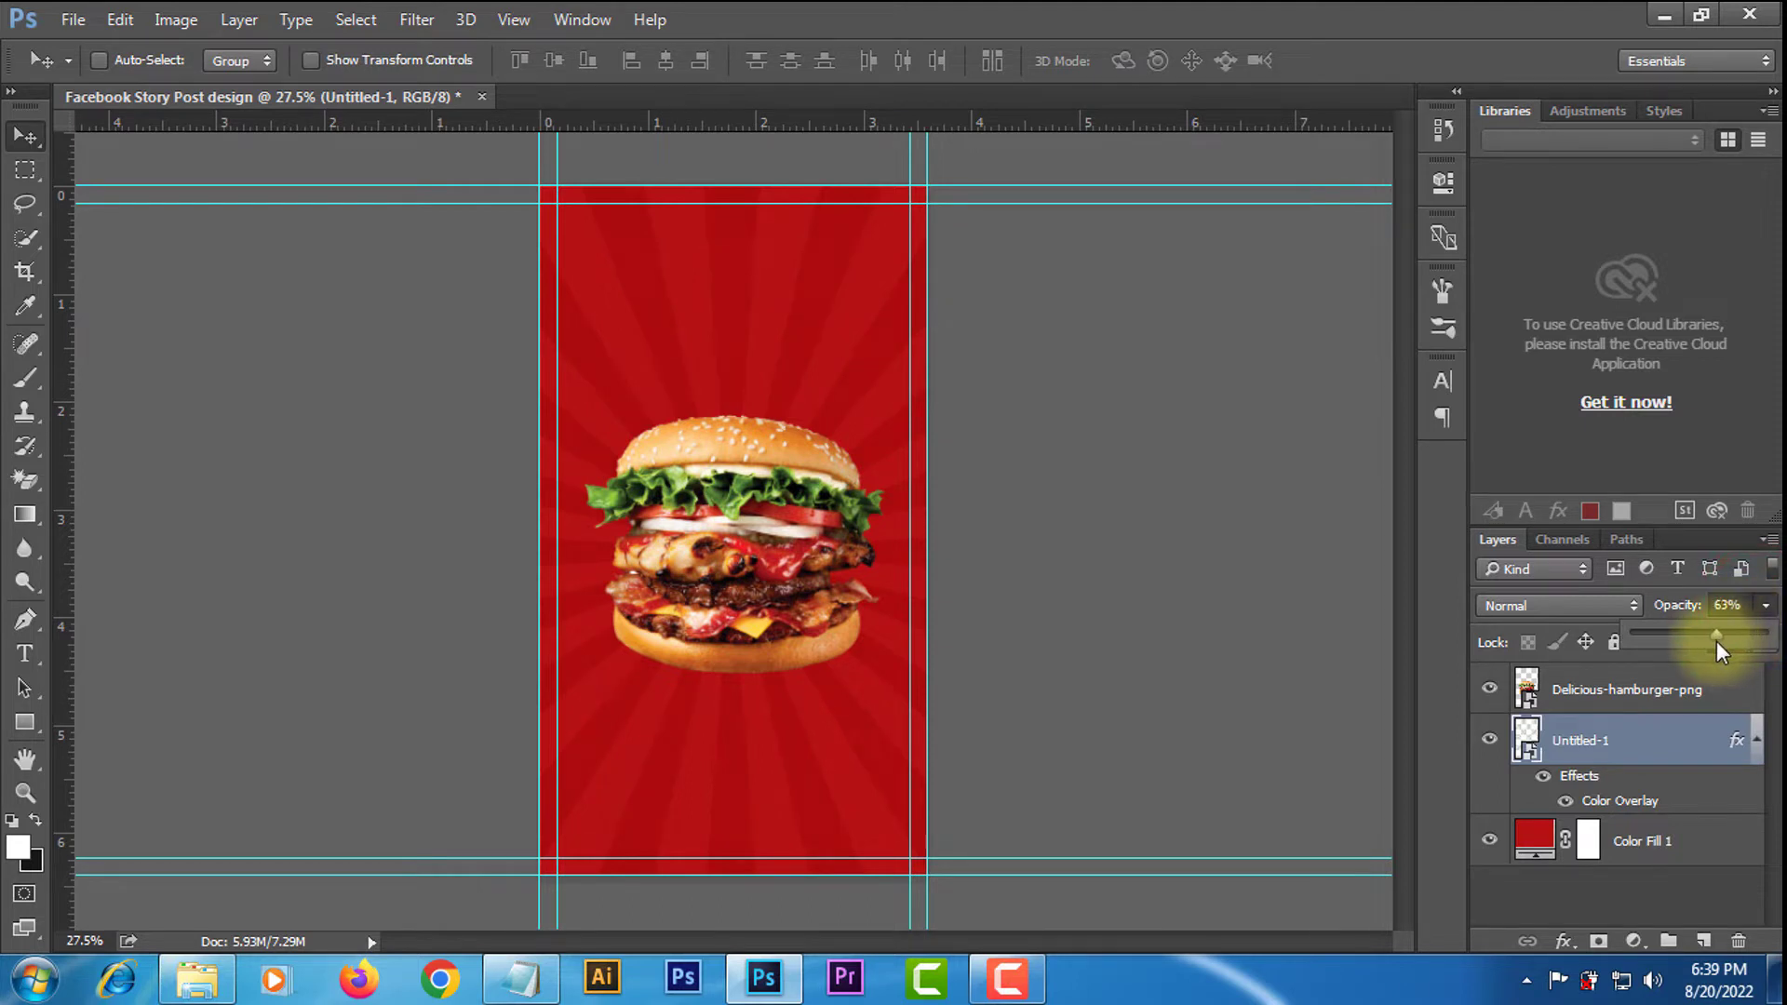
left_click(1630, 858)
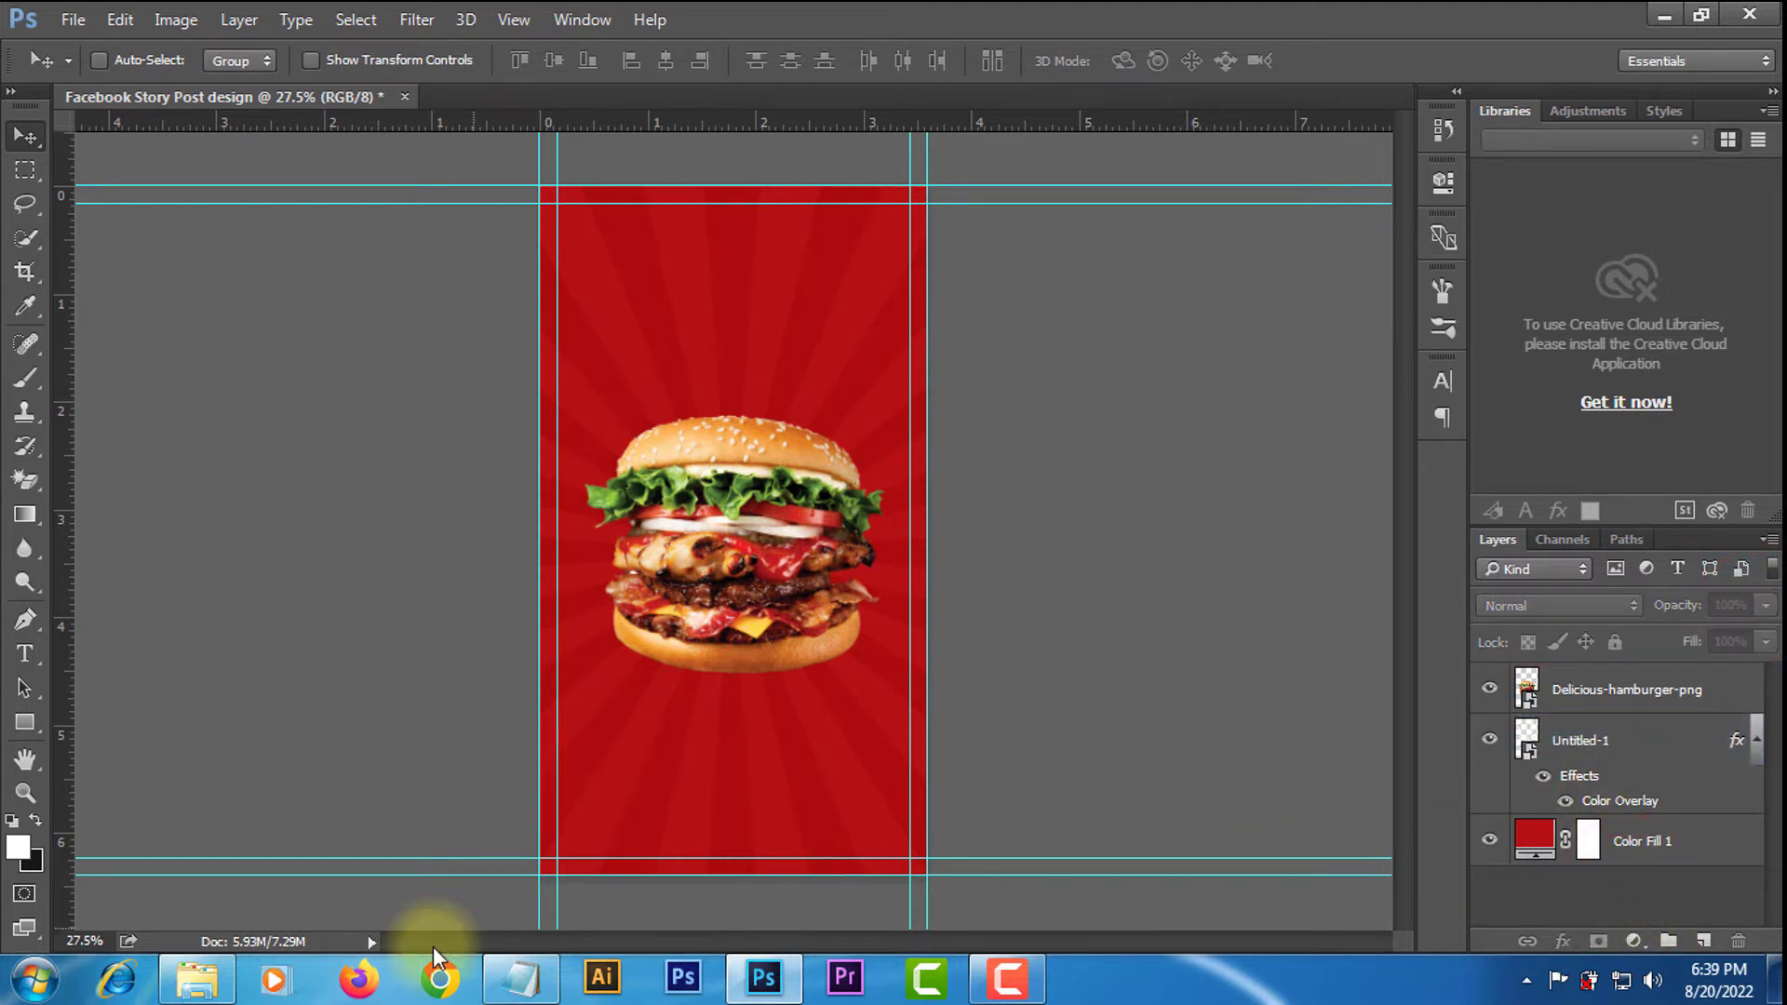
Place the black wrinkled paper image from the file folder and stretch it to cover the whole canvas.
left_click(197, 980)
scroll(875, 474, "up", 5)
scroll(875, 474, "down", 4)
left_click_drag(430, 596, 774, 628)
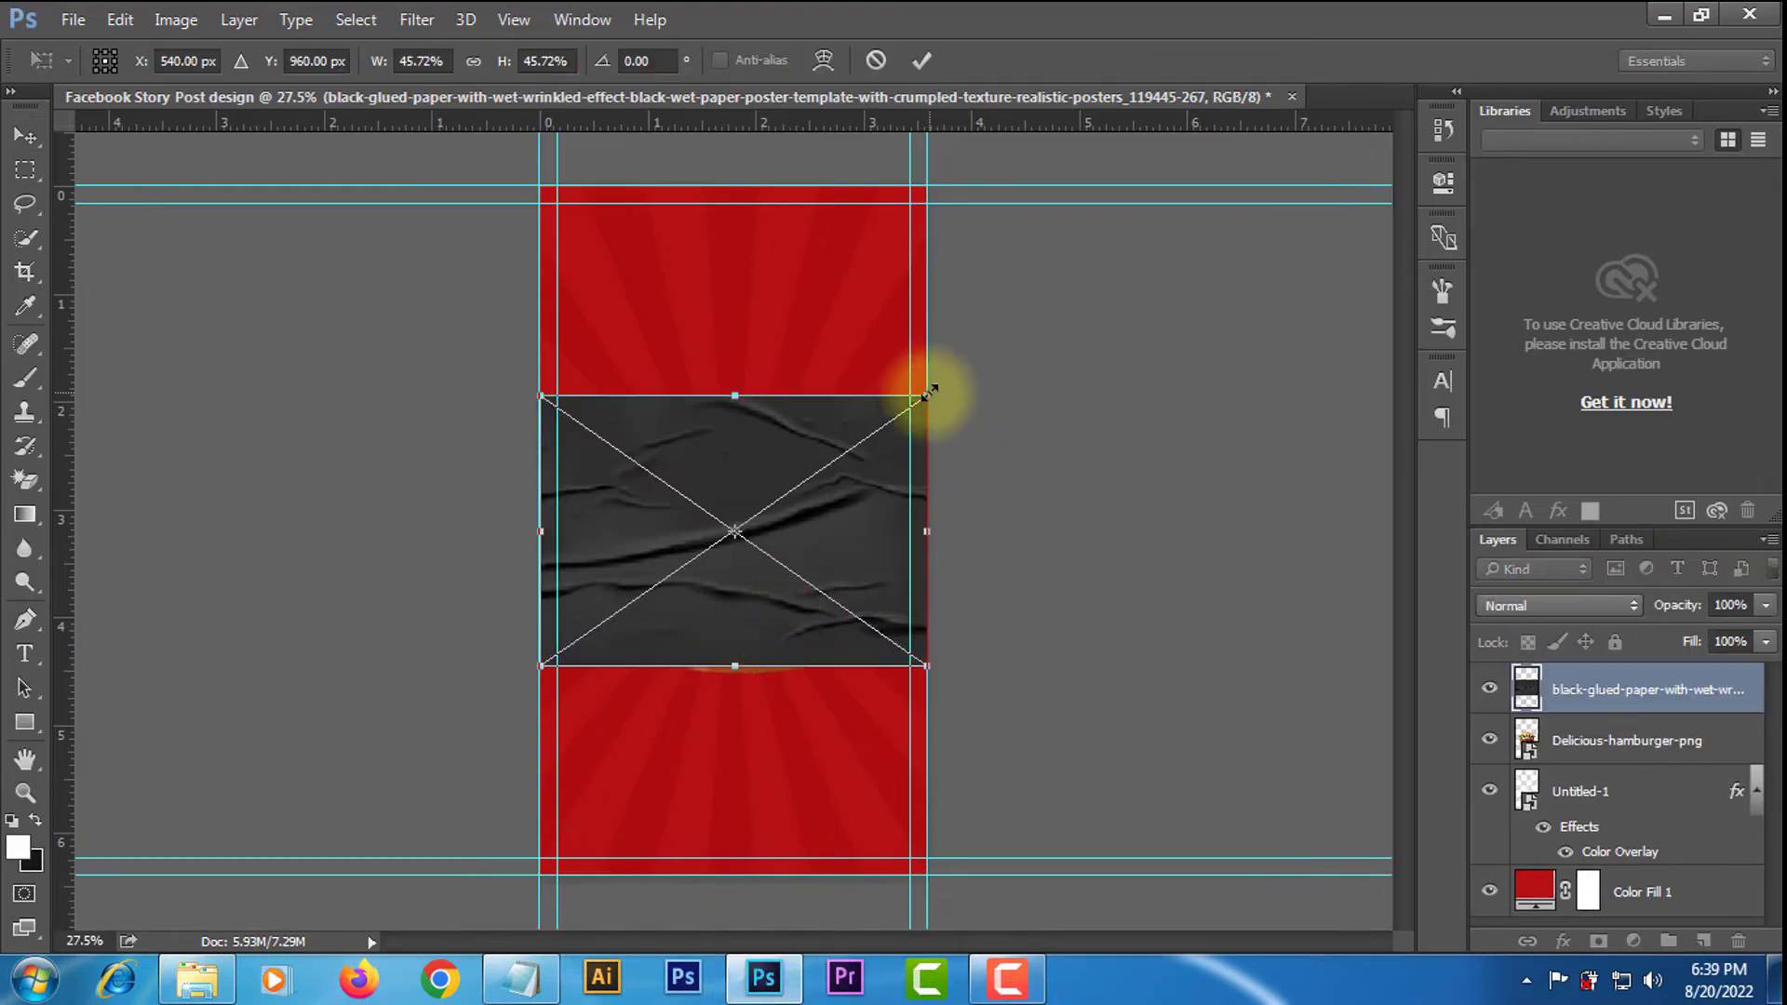
left_click_drag(927, 396, 1040, 318)
left_click_drag(741, 320, 757, 177)
left_click_drag(735, 744, 735, 875)
left_click(1528, 607)
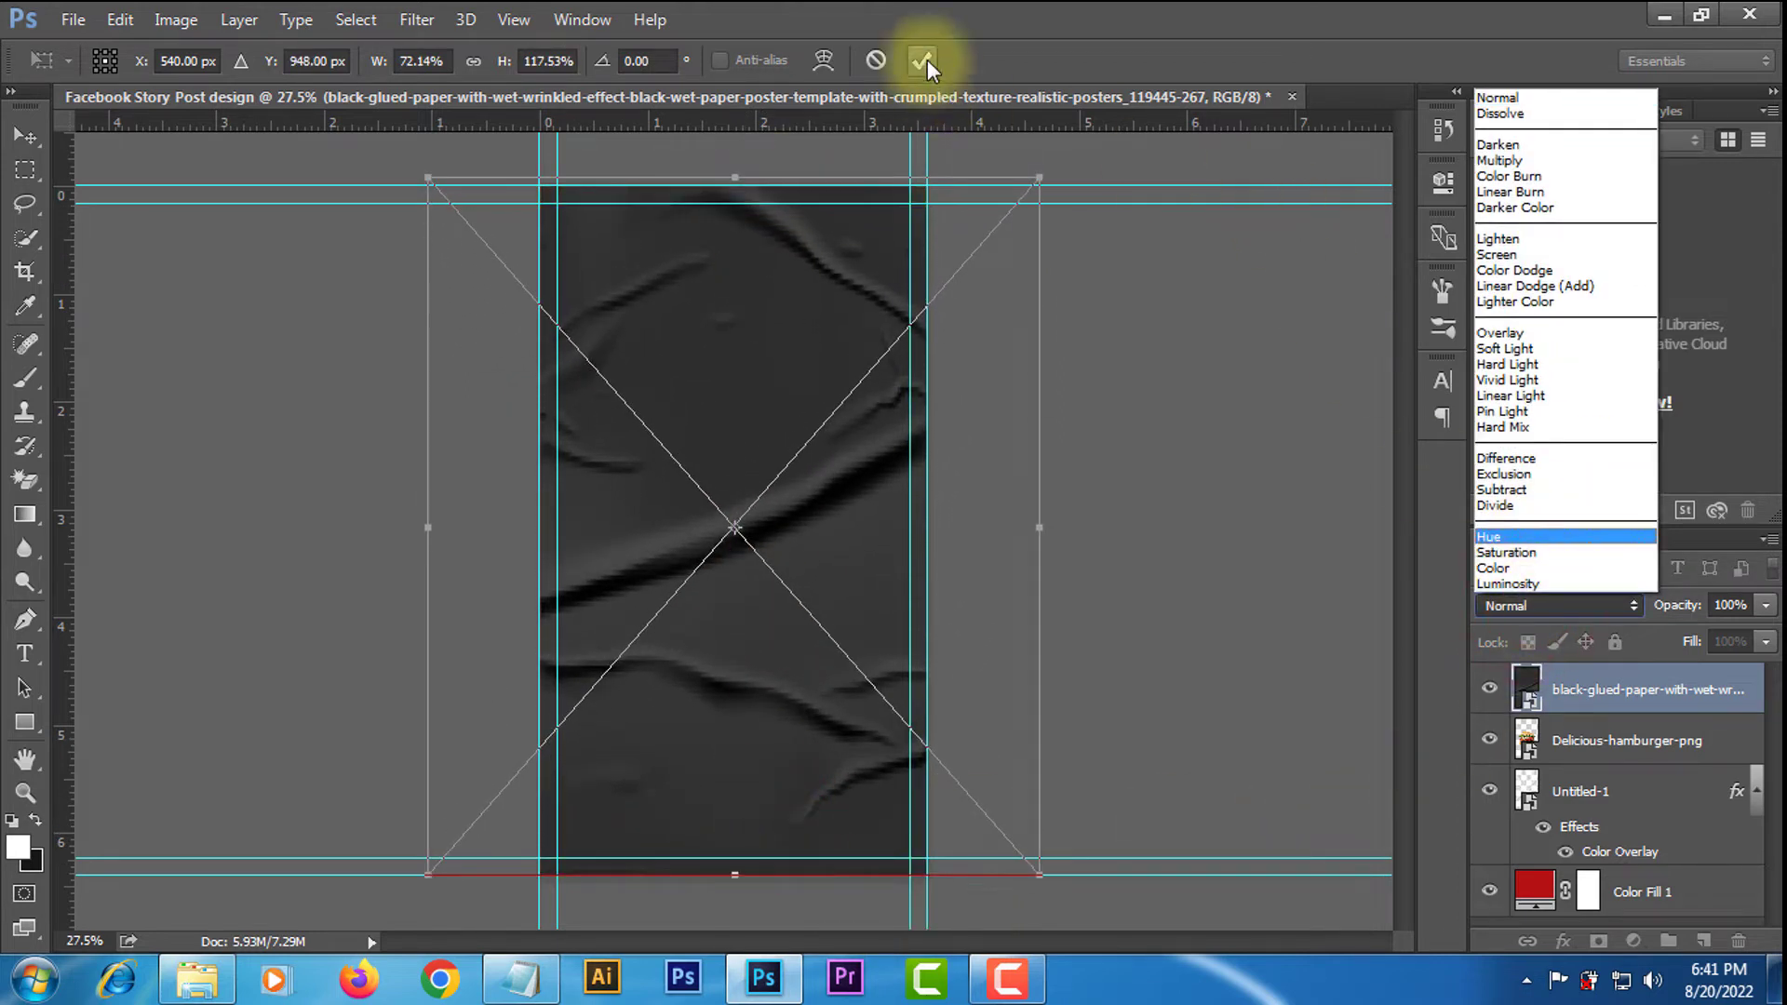
left_click(923, 60)
left_click(921, 60)
Set the wrinkled paper layer's blend mode to Overlay and move the burger layer above it.
left_click(1541, 606)
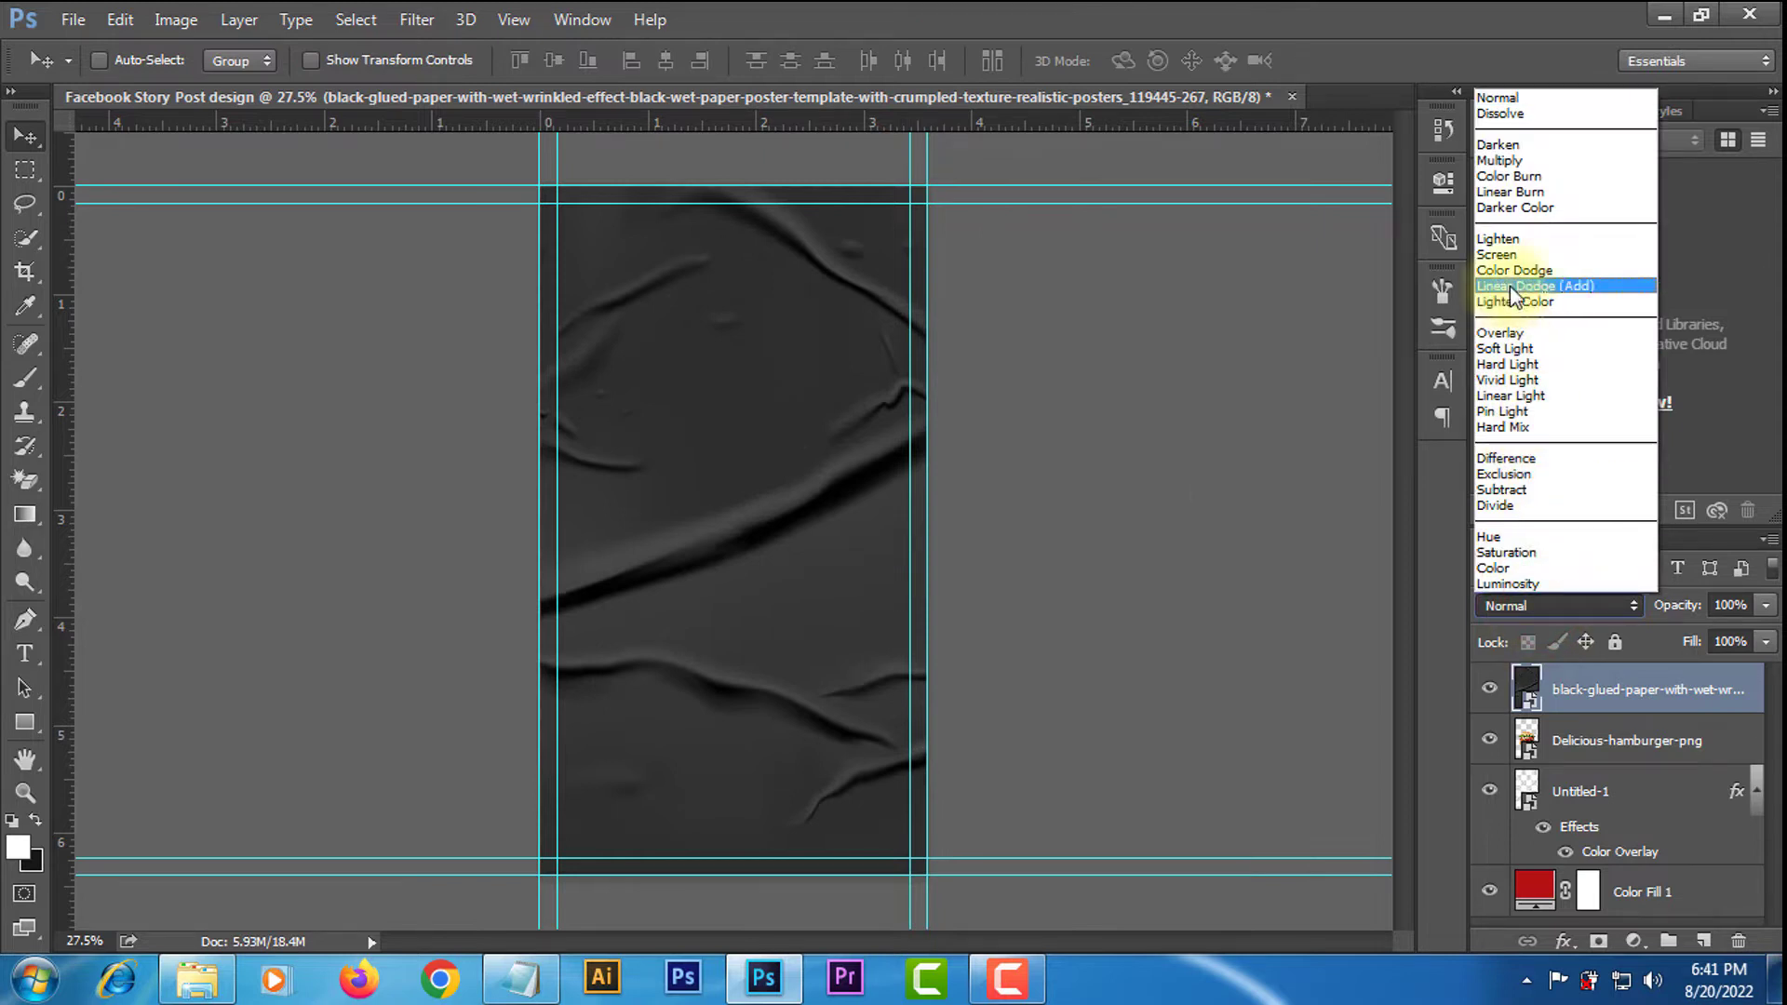
left_click(1495, 333)
scroll(1582, 722, "up", 4)
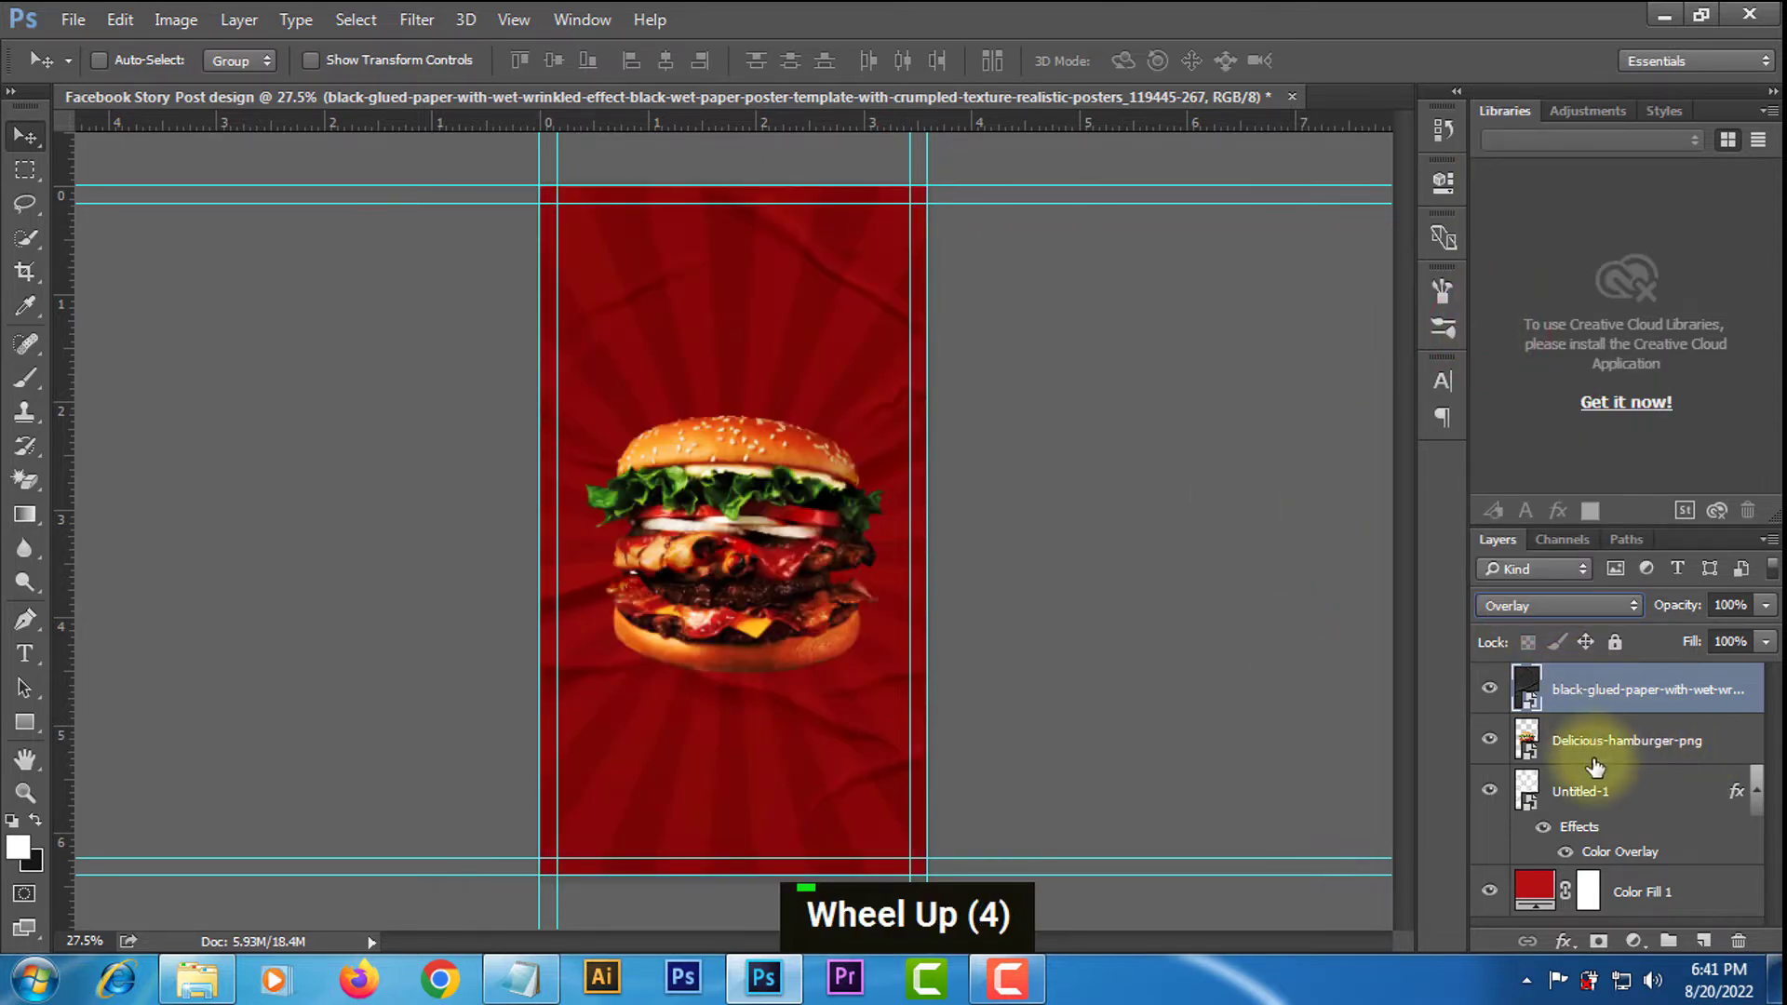
scroll(1573, 742, "down", 3)
left_click_drag(1576, 742, 1583, 672)
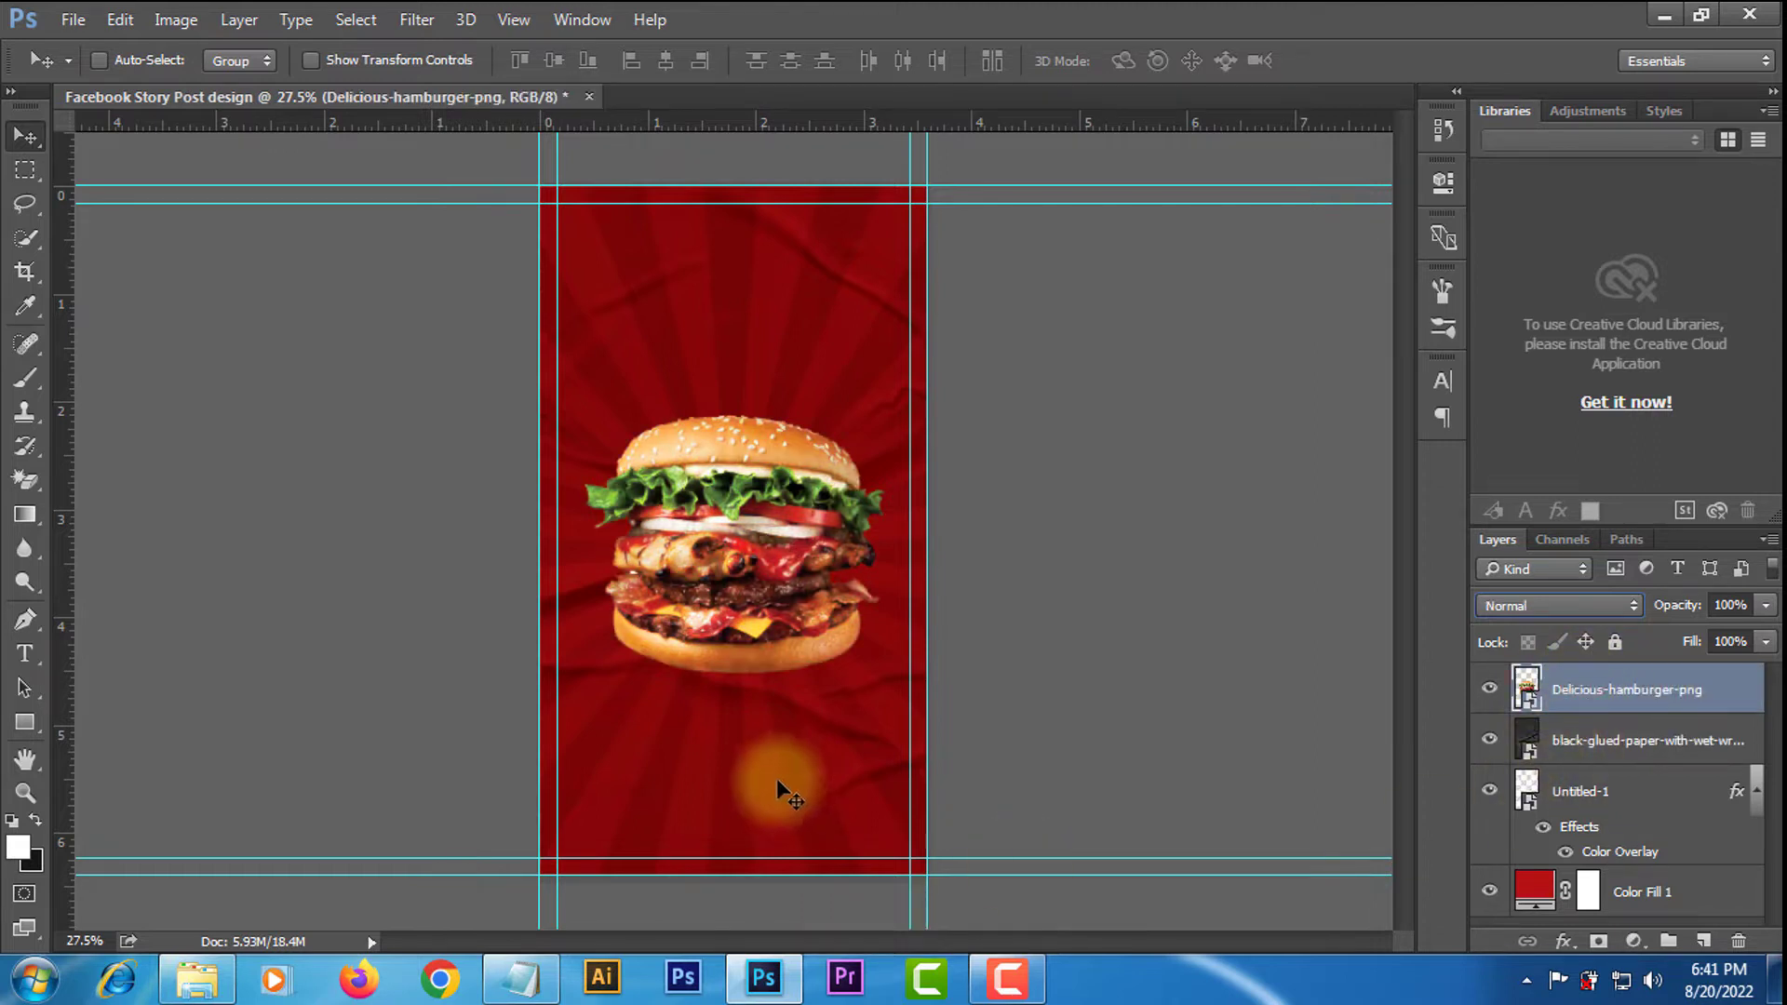
On a new layer, paint a soft black shadow under the burger with a 600 px brush and move it beneath the burger layer.
left_click(26, 378)
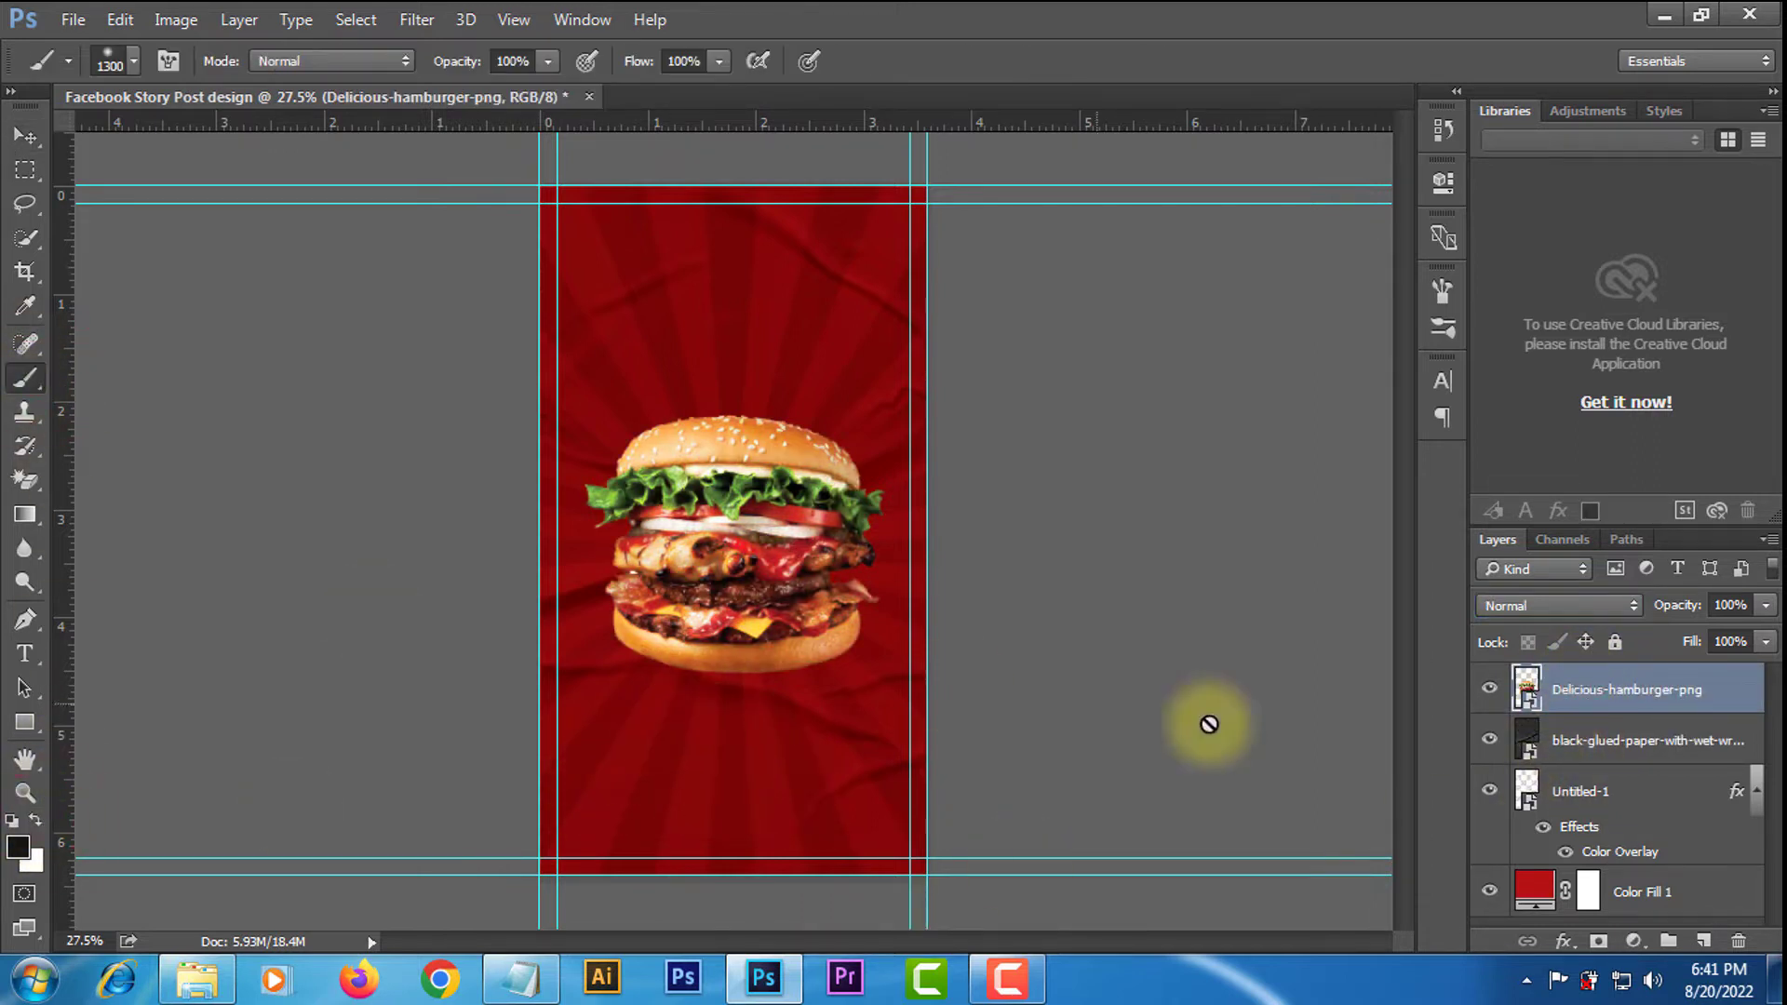
left_click(1702, 941)
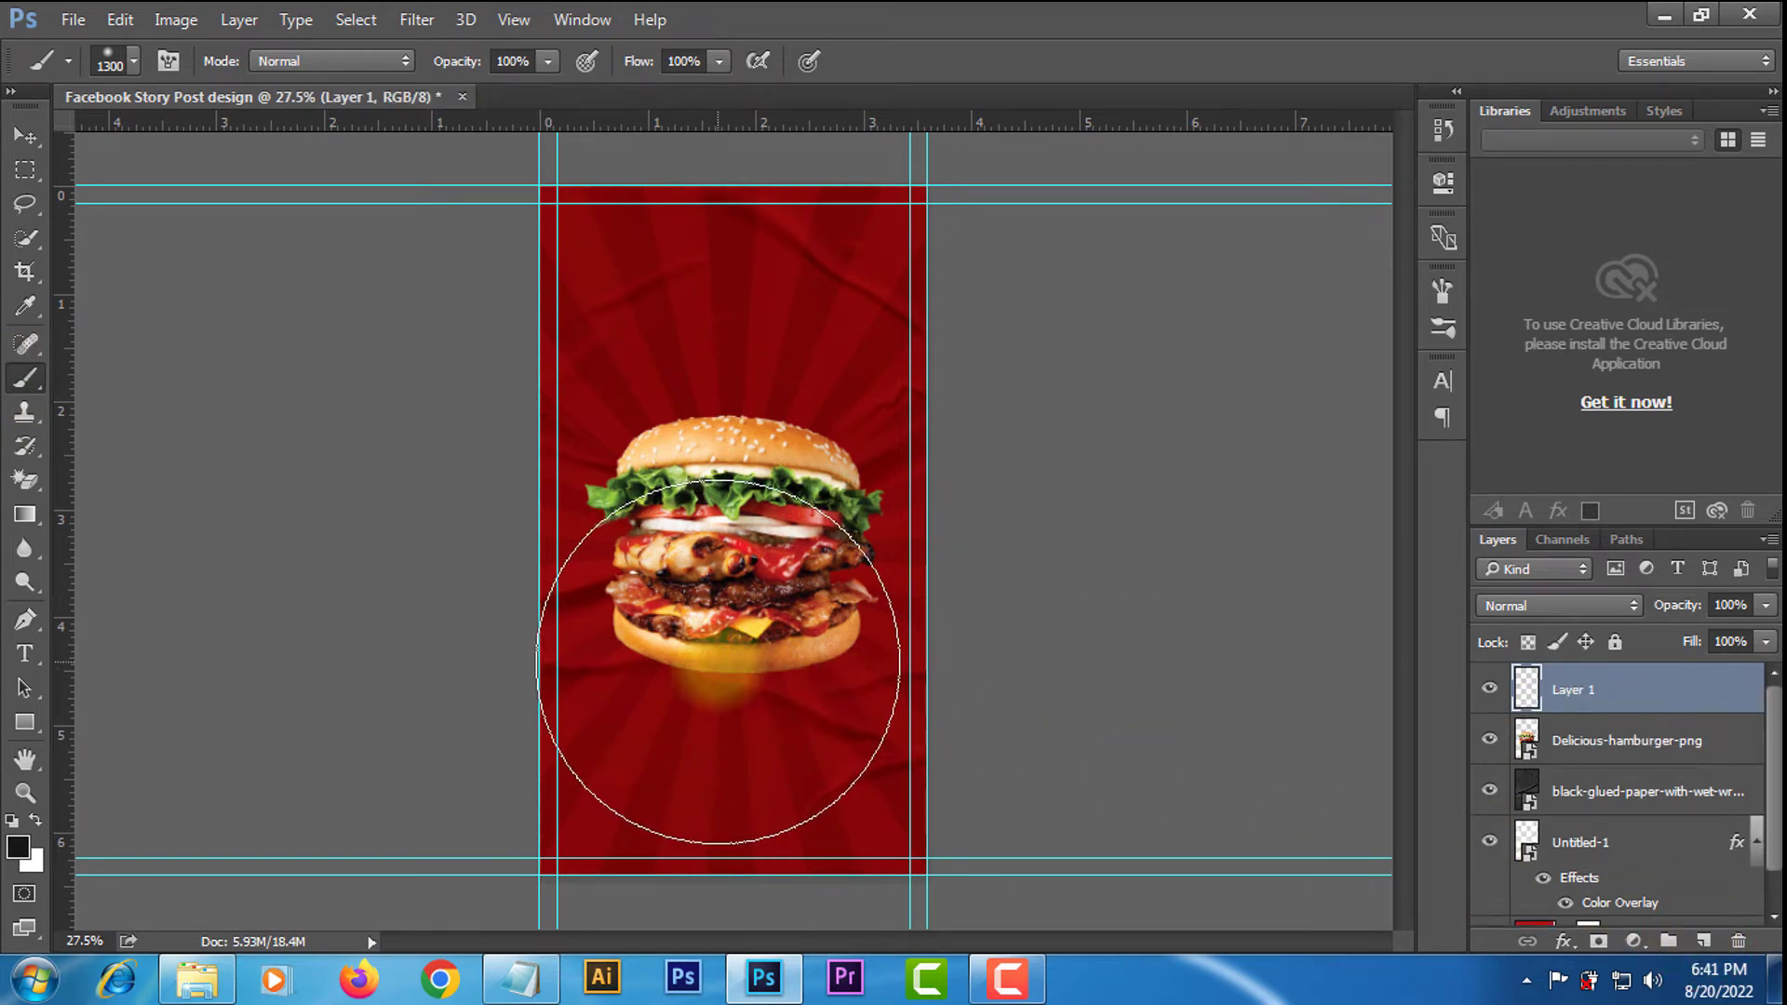
key("bracketleft")
key("bracketleft")
key("bracketleft")
key("bracketleft")
key("bracketleft")
key("bracketleft")
key("bracketleft")
left_click_drag(735, 672, 638, 650)
left_click(25, 136)
left_click(1594, 693)
left_click_drag(1594, 694, 1600, 771)
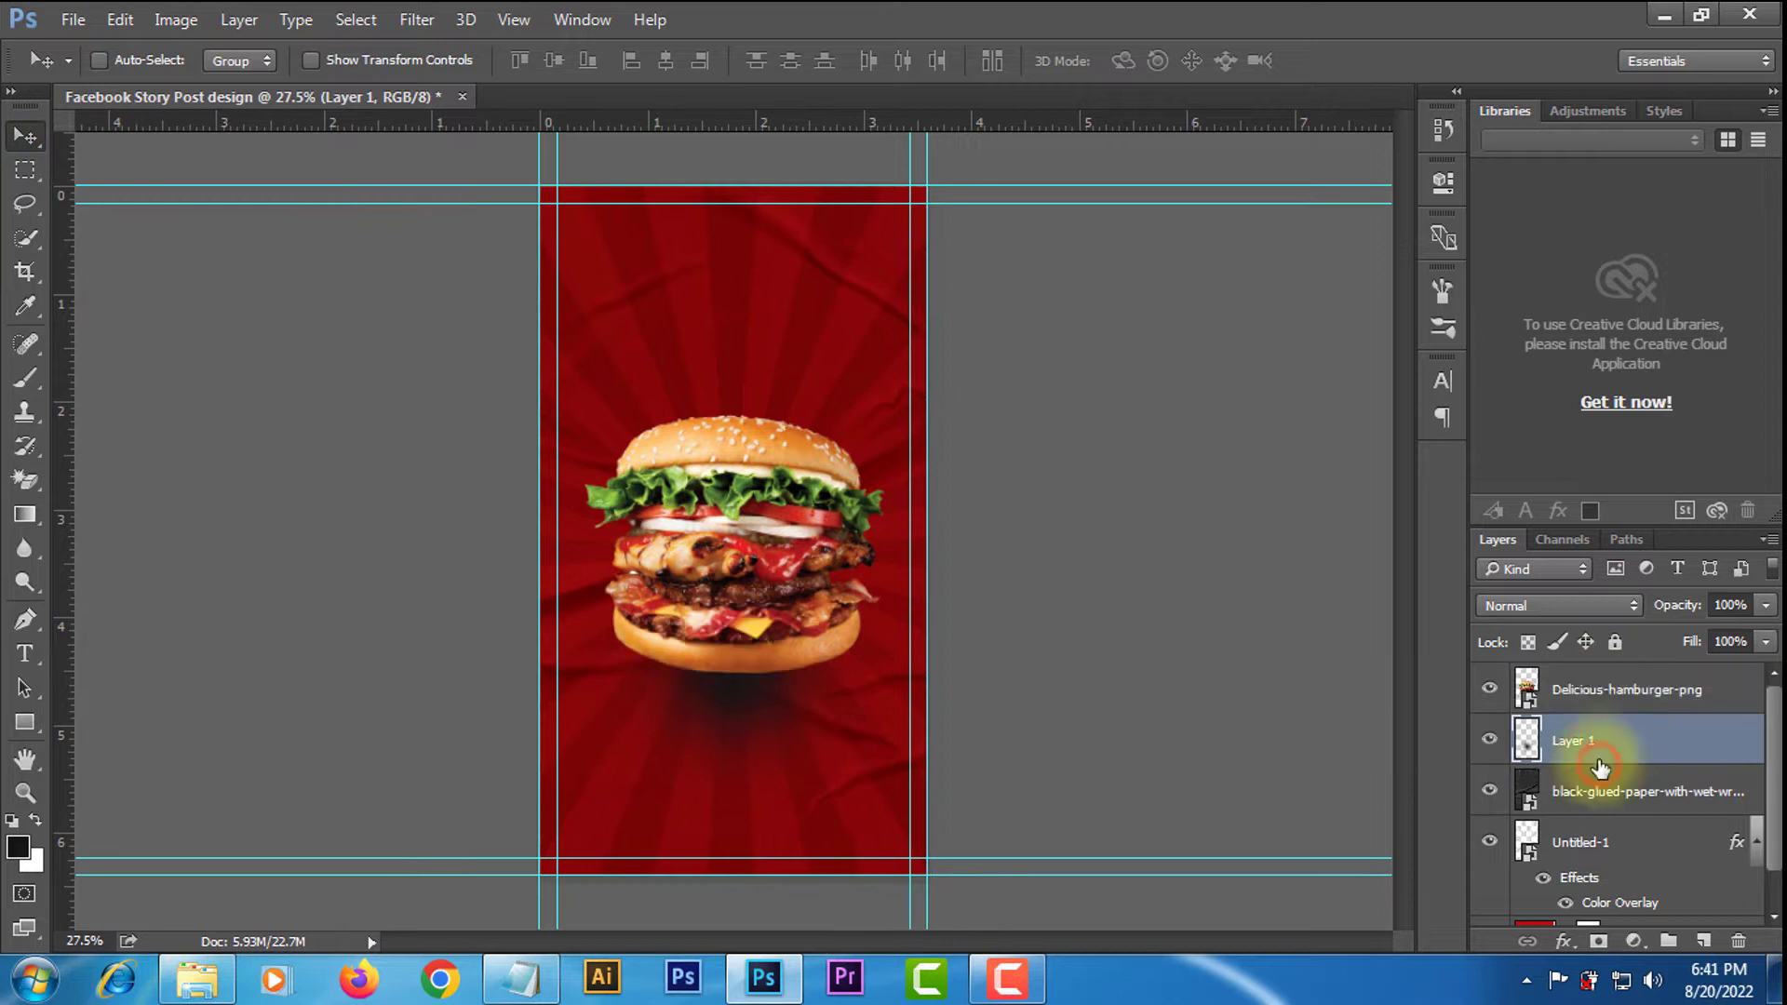
Squash the shadow to about 37% height, widen it under the bun, and set its blend mode to Multiply.
key("ctrl+t")
left_click_drag(734, 195, 759, 664)
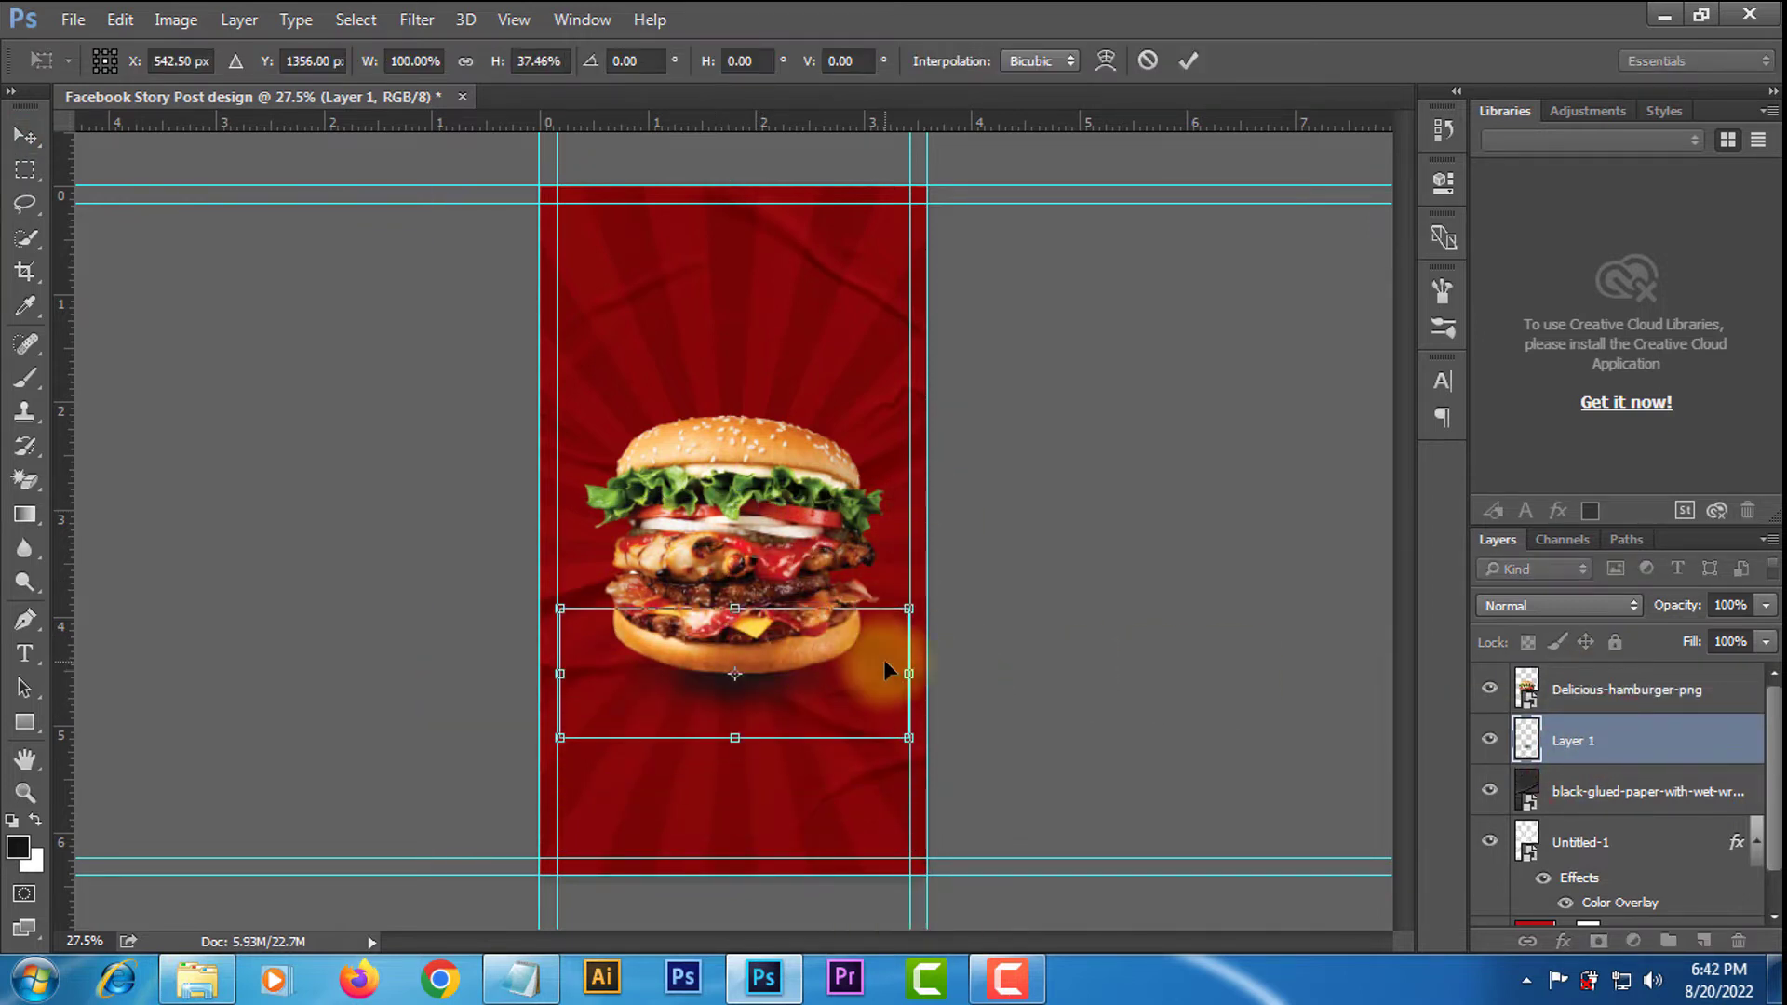
left_click_drag(909, 674, 947, 674)
left_click(1188, 60)
left_click(1516, 611)
left_click(1501, 175)
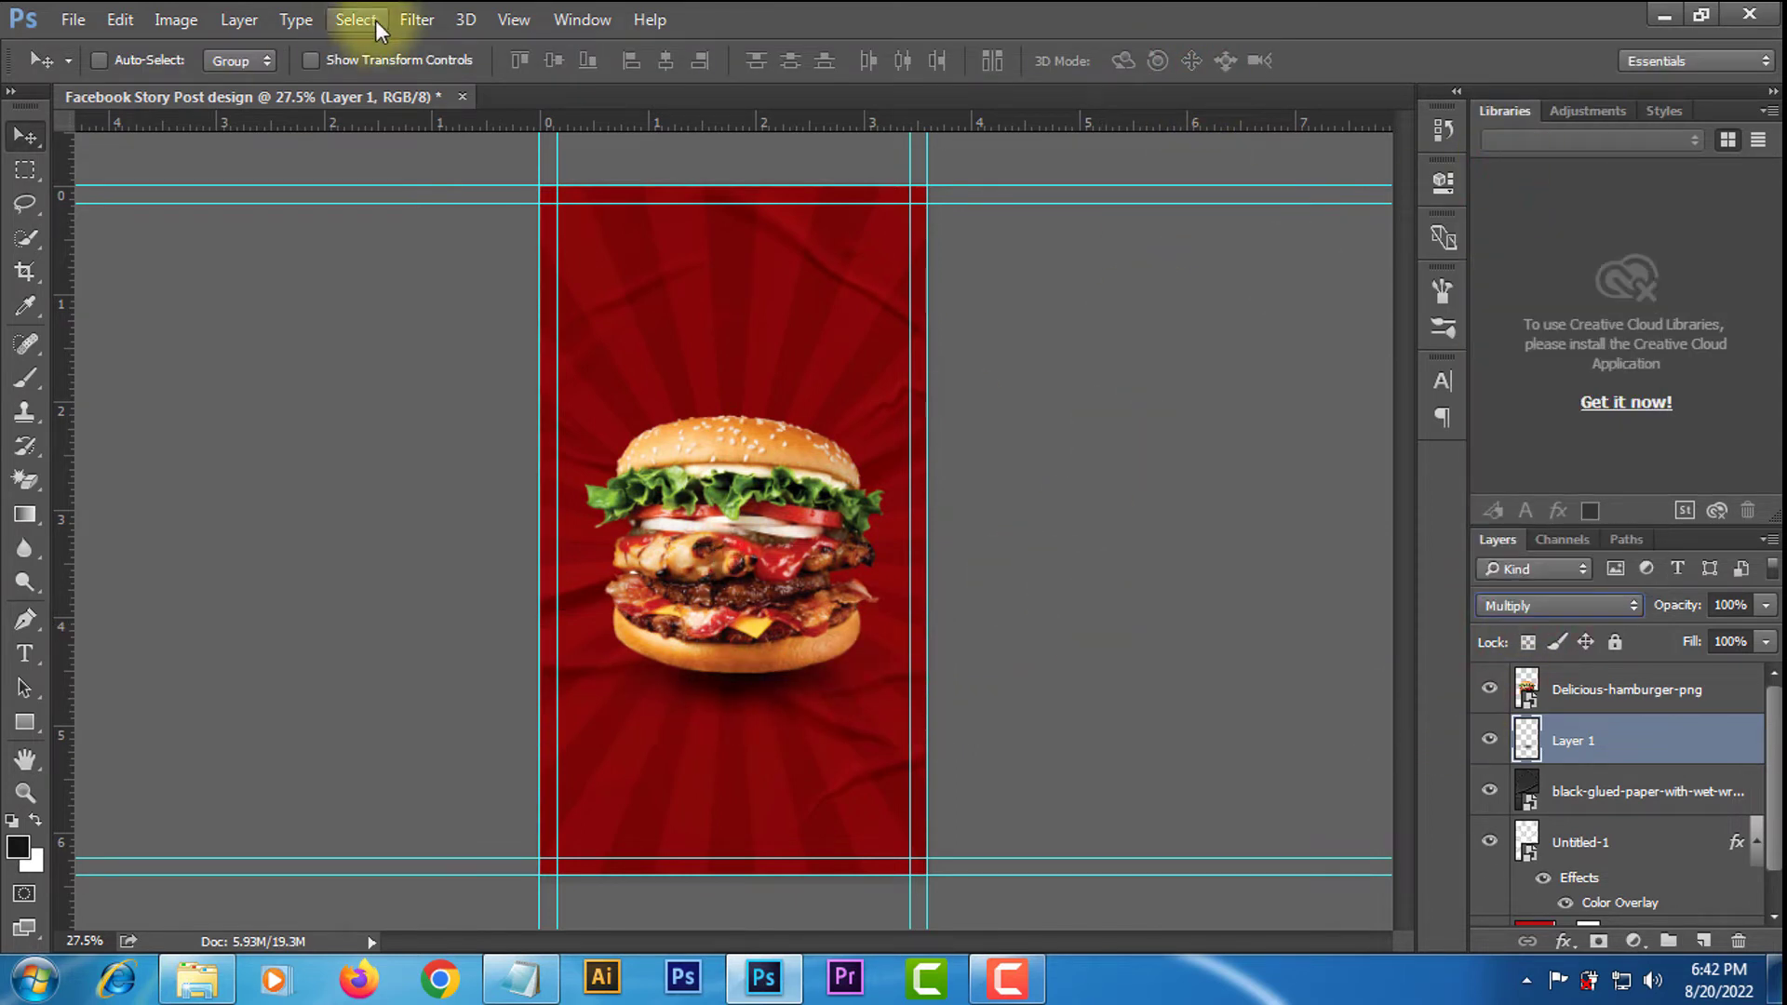
Apply a Gaussian Blur with an 11.4 pixel radius to the shadow layer and widen the shadow slightly.
left_click(418, 20)
mouse_move(475, 300)
left_click(807, 410)
left_click_drag(1046, 574, 1031, 571)
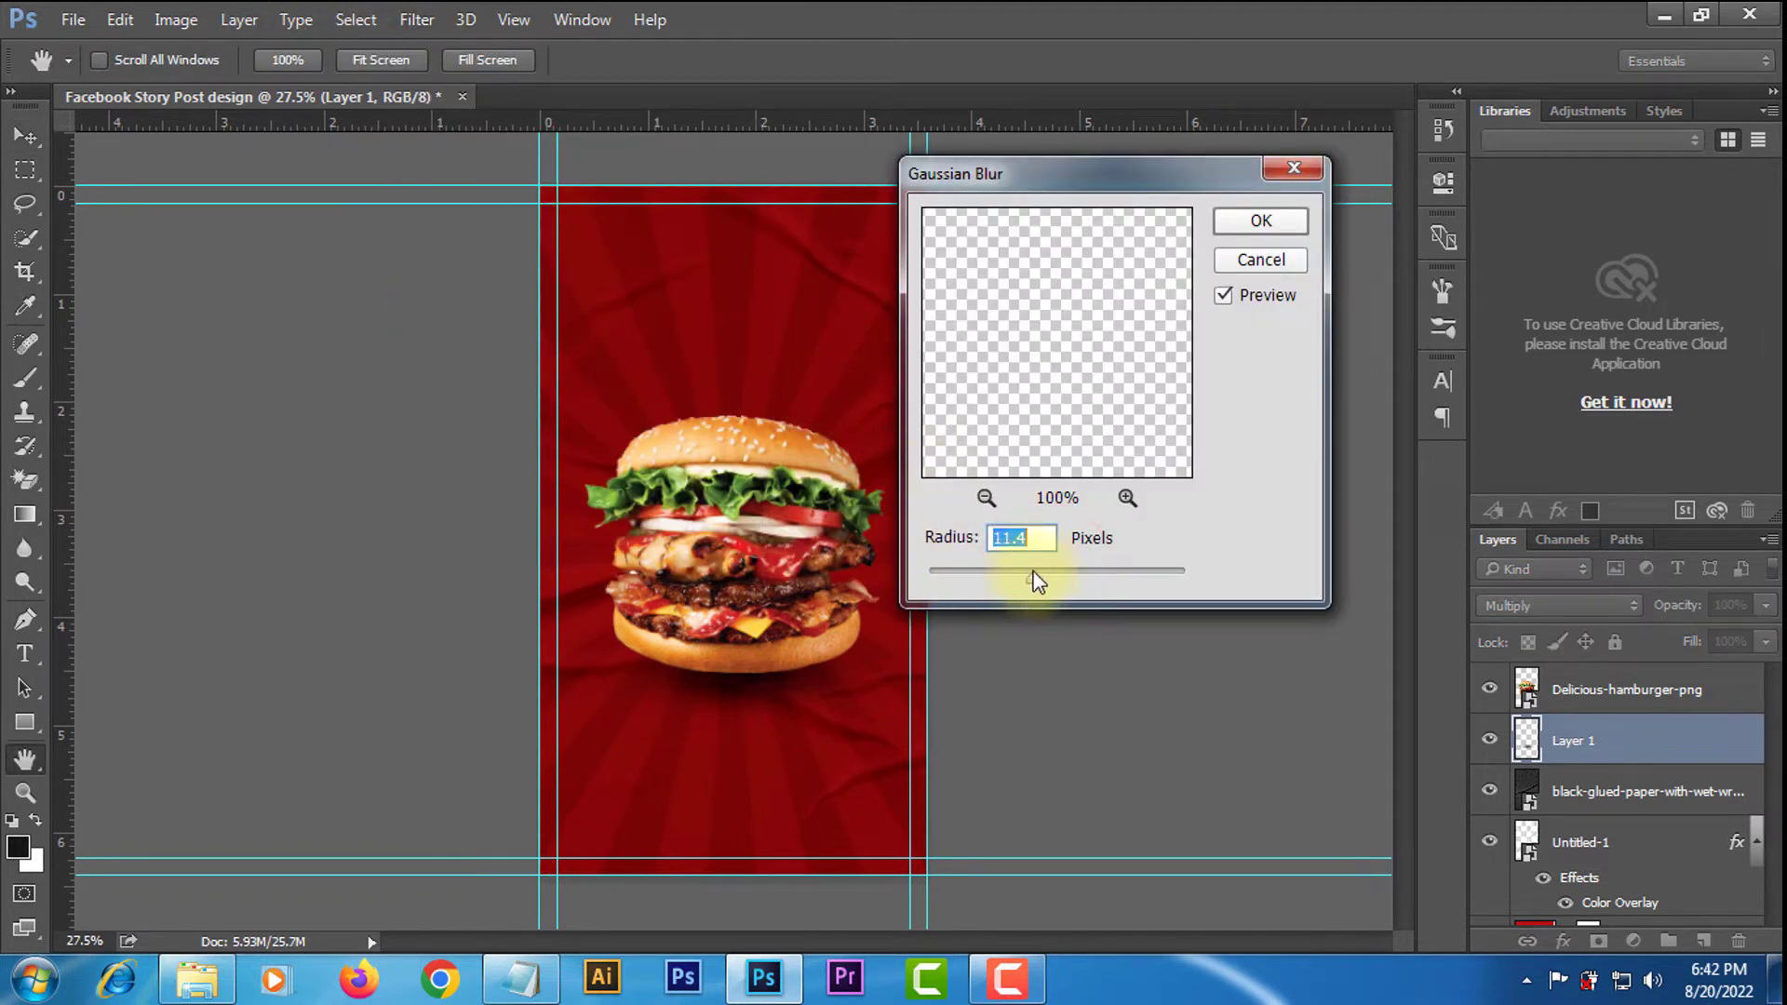
left_click(1220, 221)
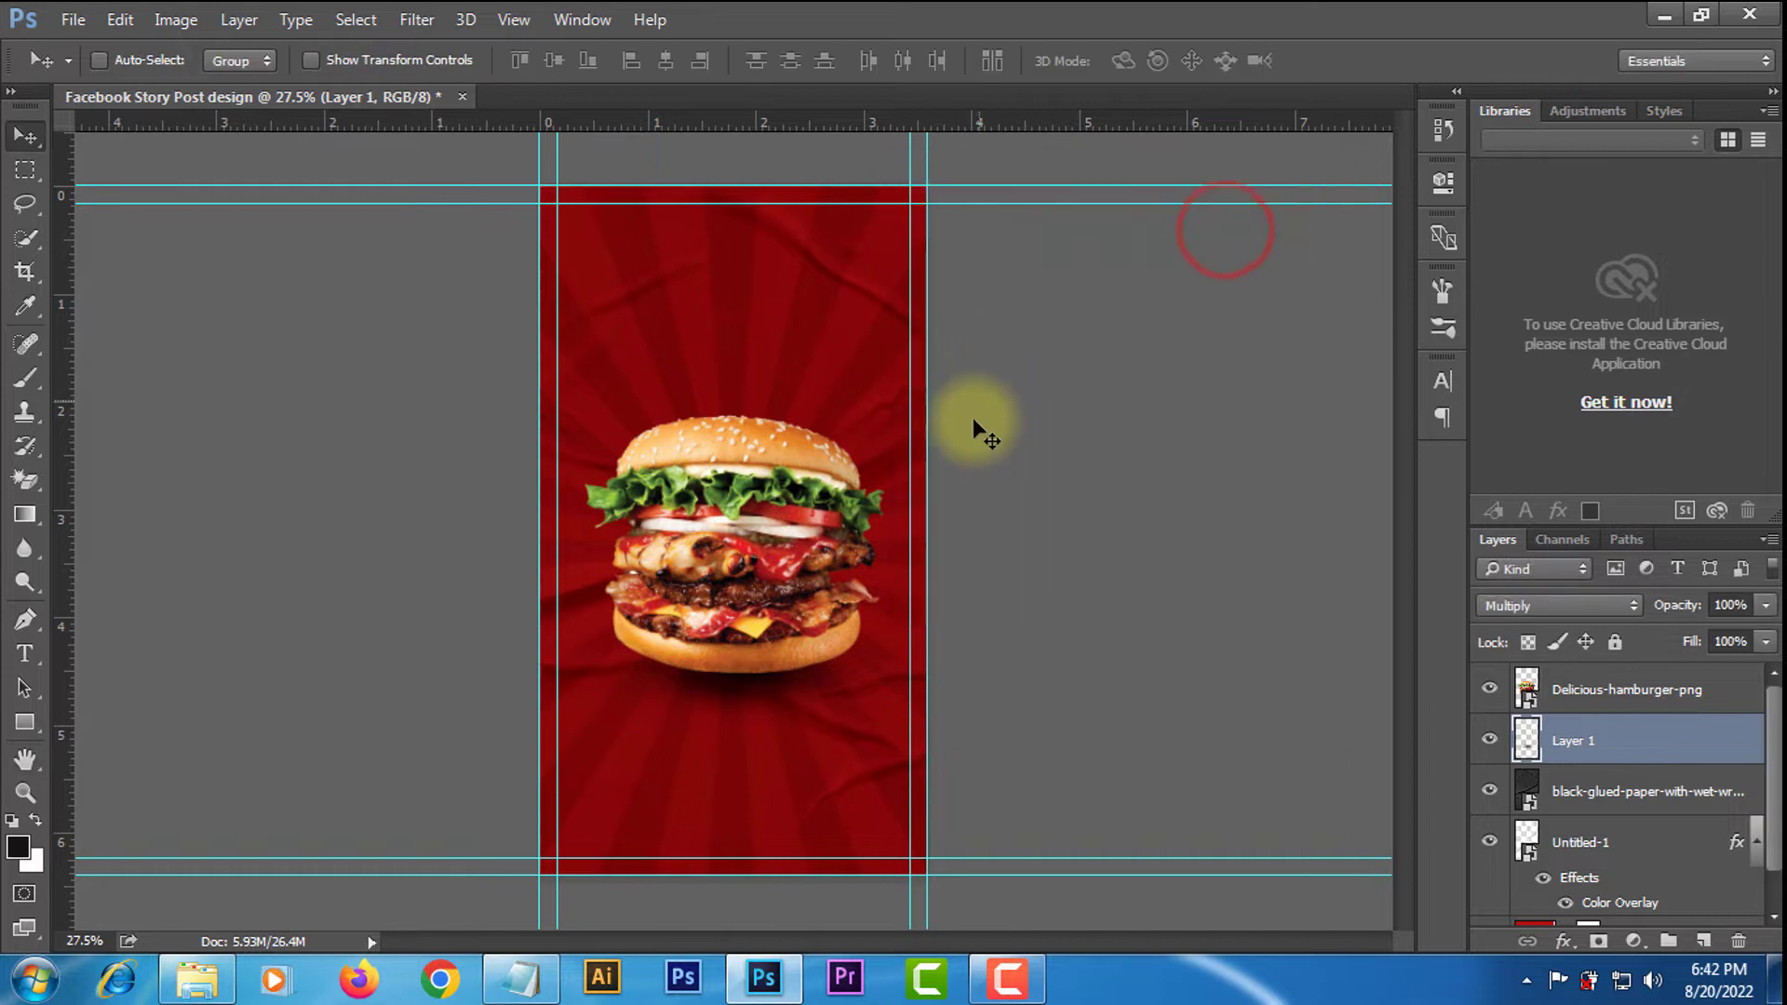
key("ctrl+t")
left_click_drag(956, 675, 971, 670)
left_click(1187, 61)
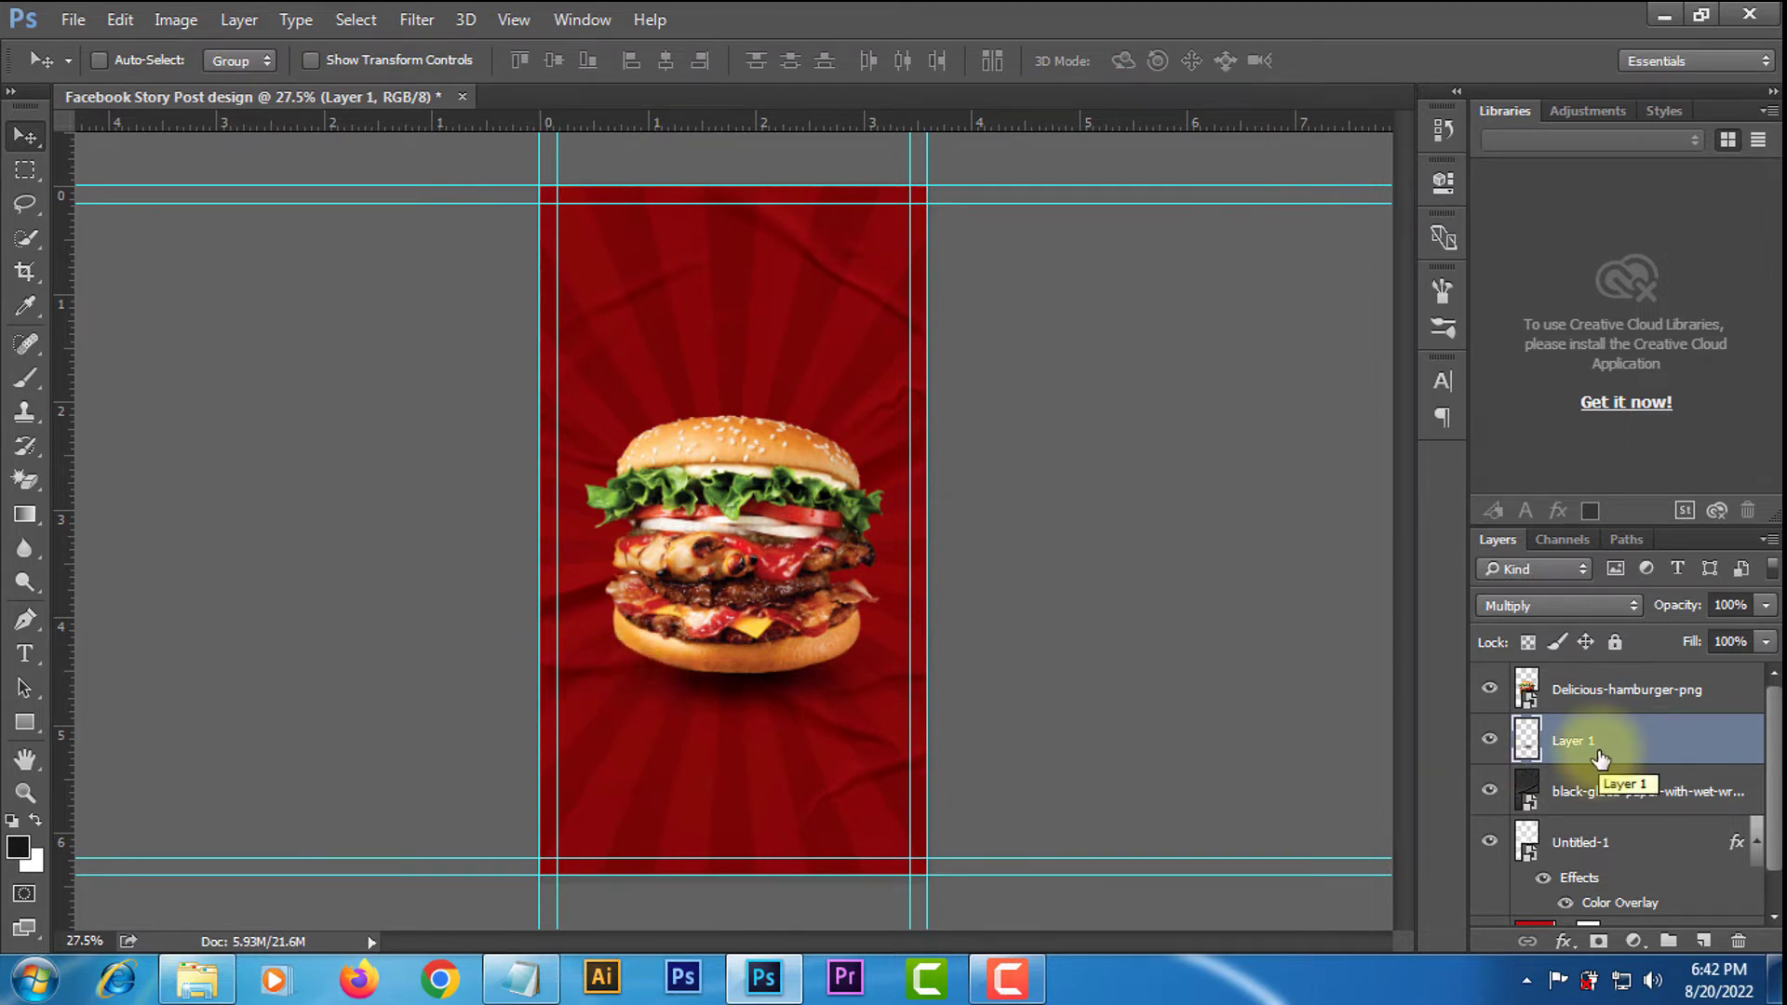
Draw an open curve about 88 × 123 px with the Pen tool above and left of the burger.
scroll(813, 199, "up", 6)
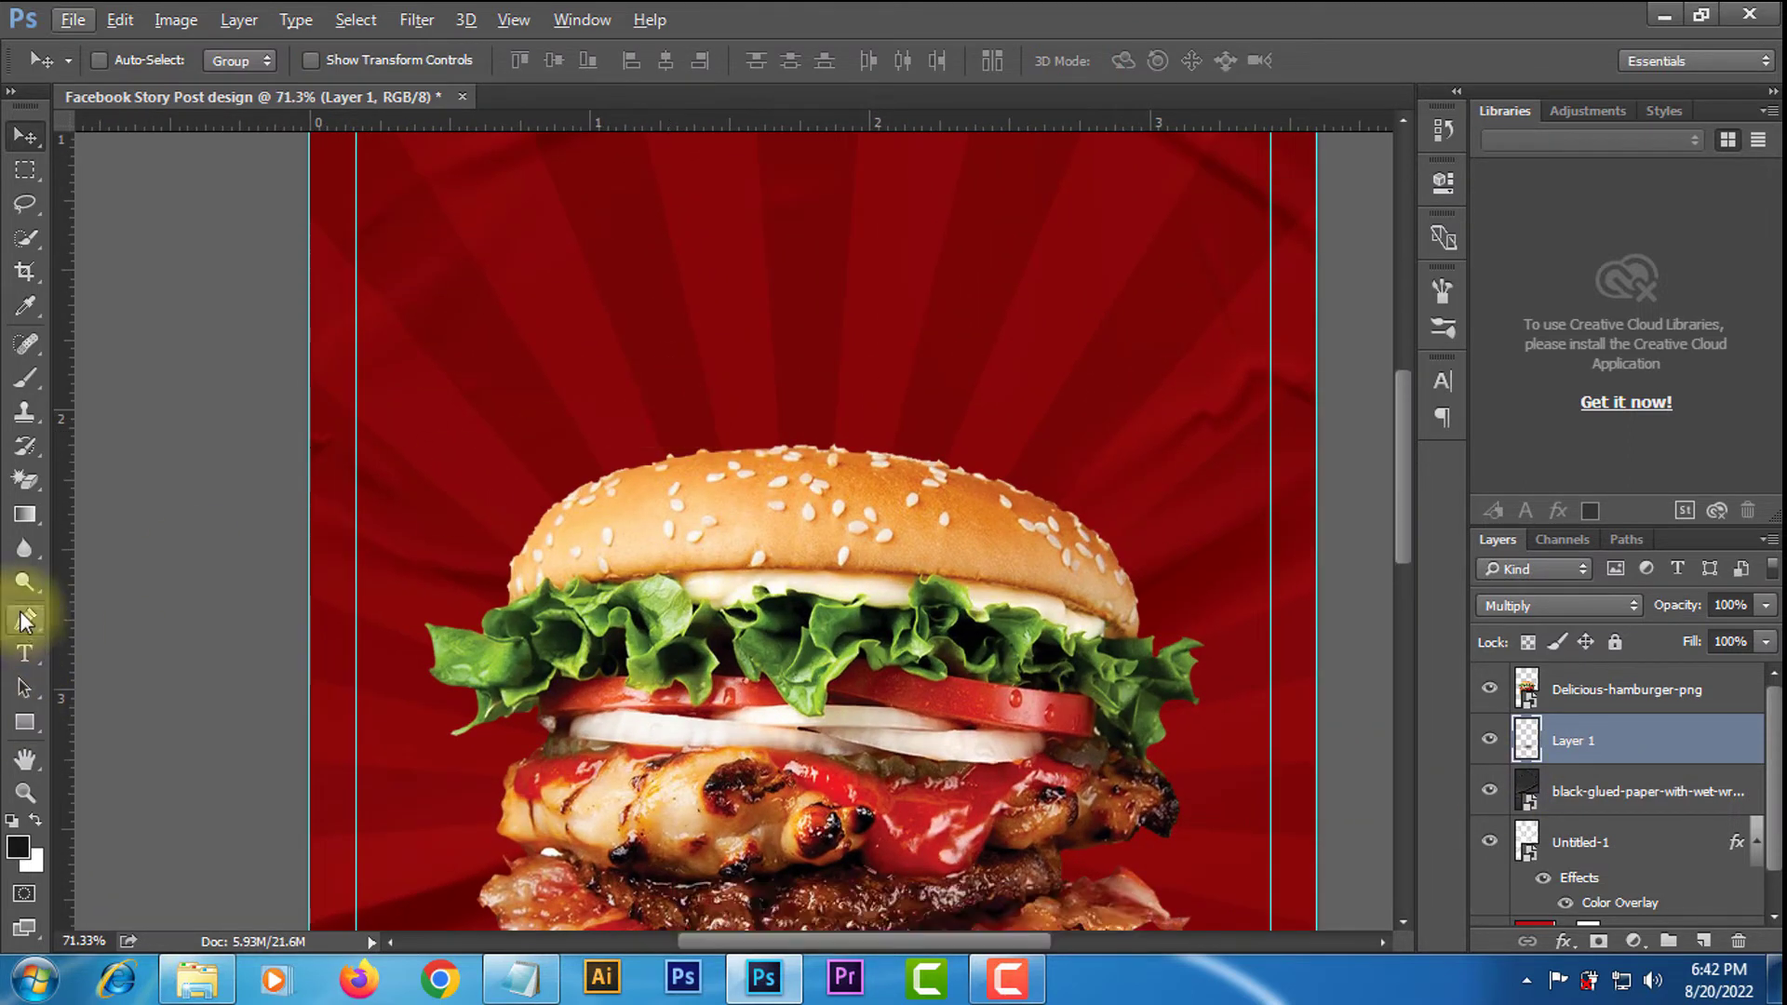
left_click(25, 622)
left_click(425, 254)
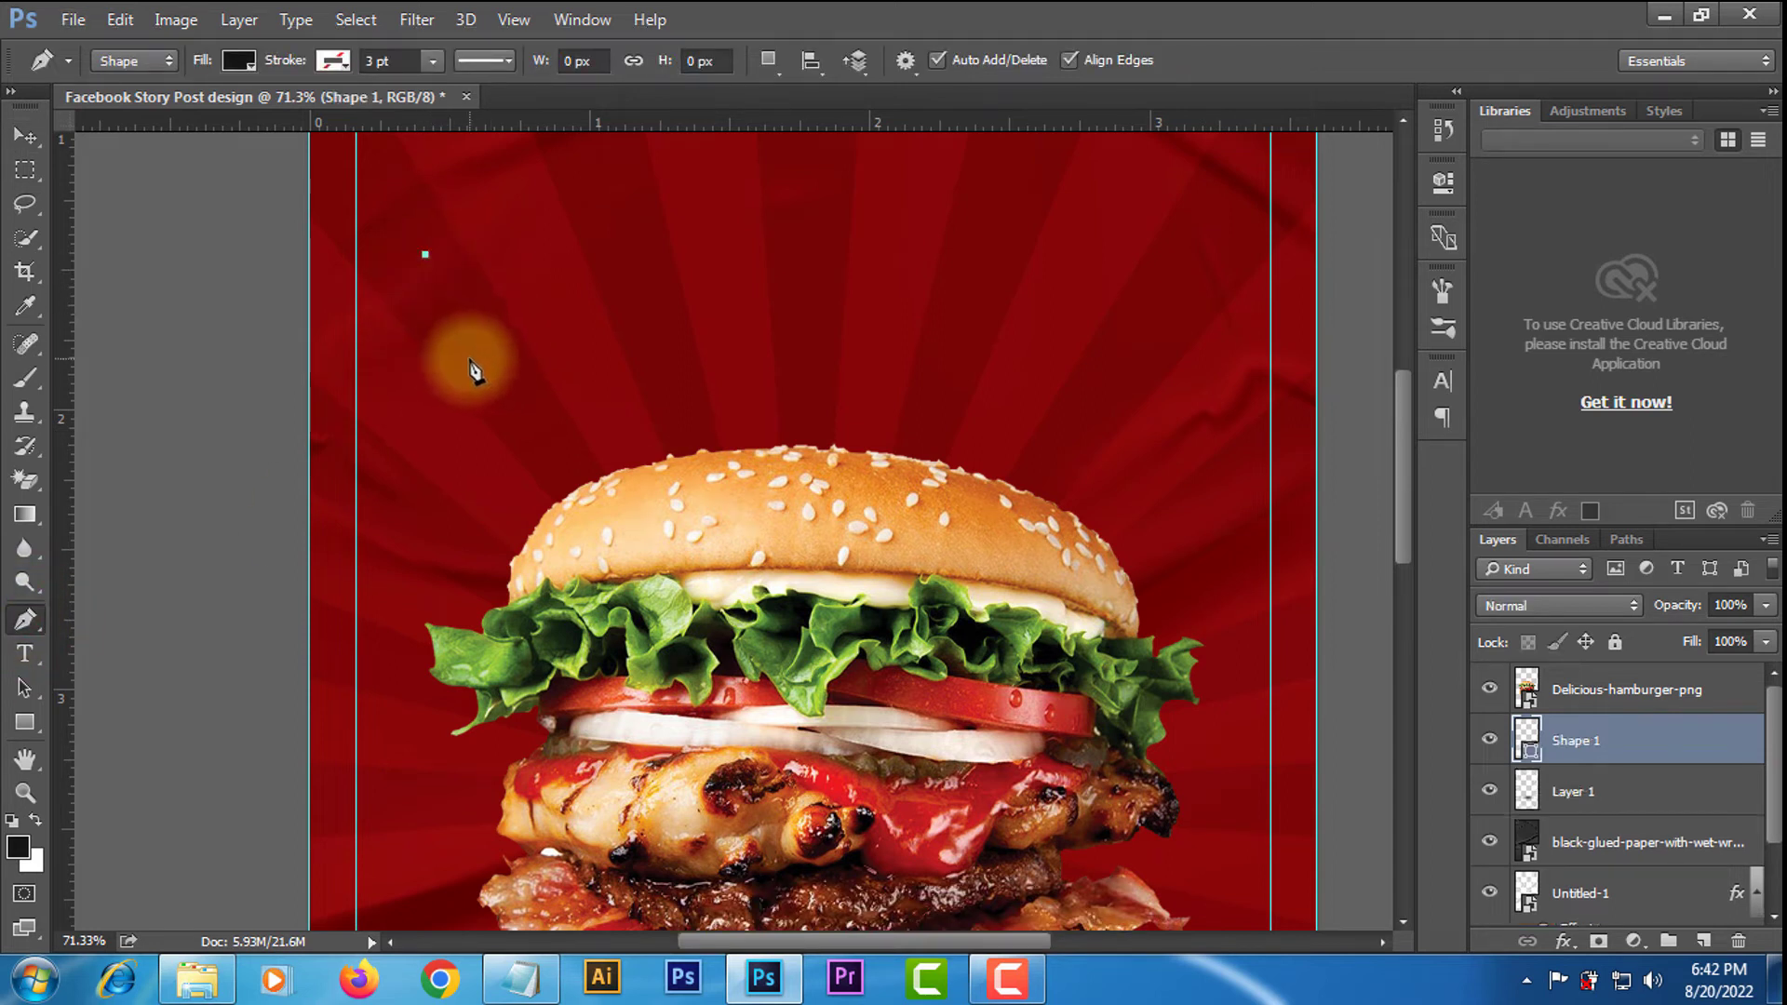
left_click_drag(622, 370, 616, 373)
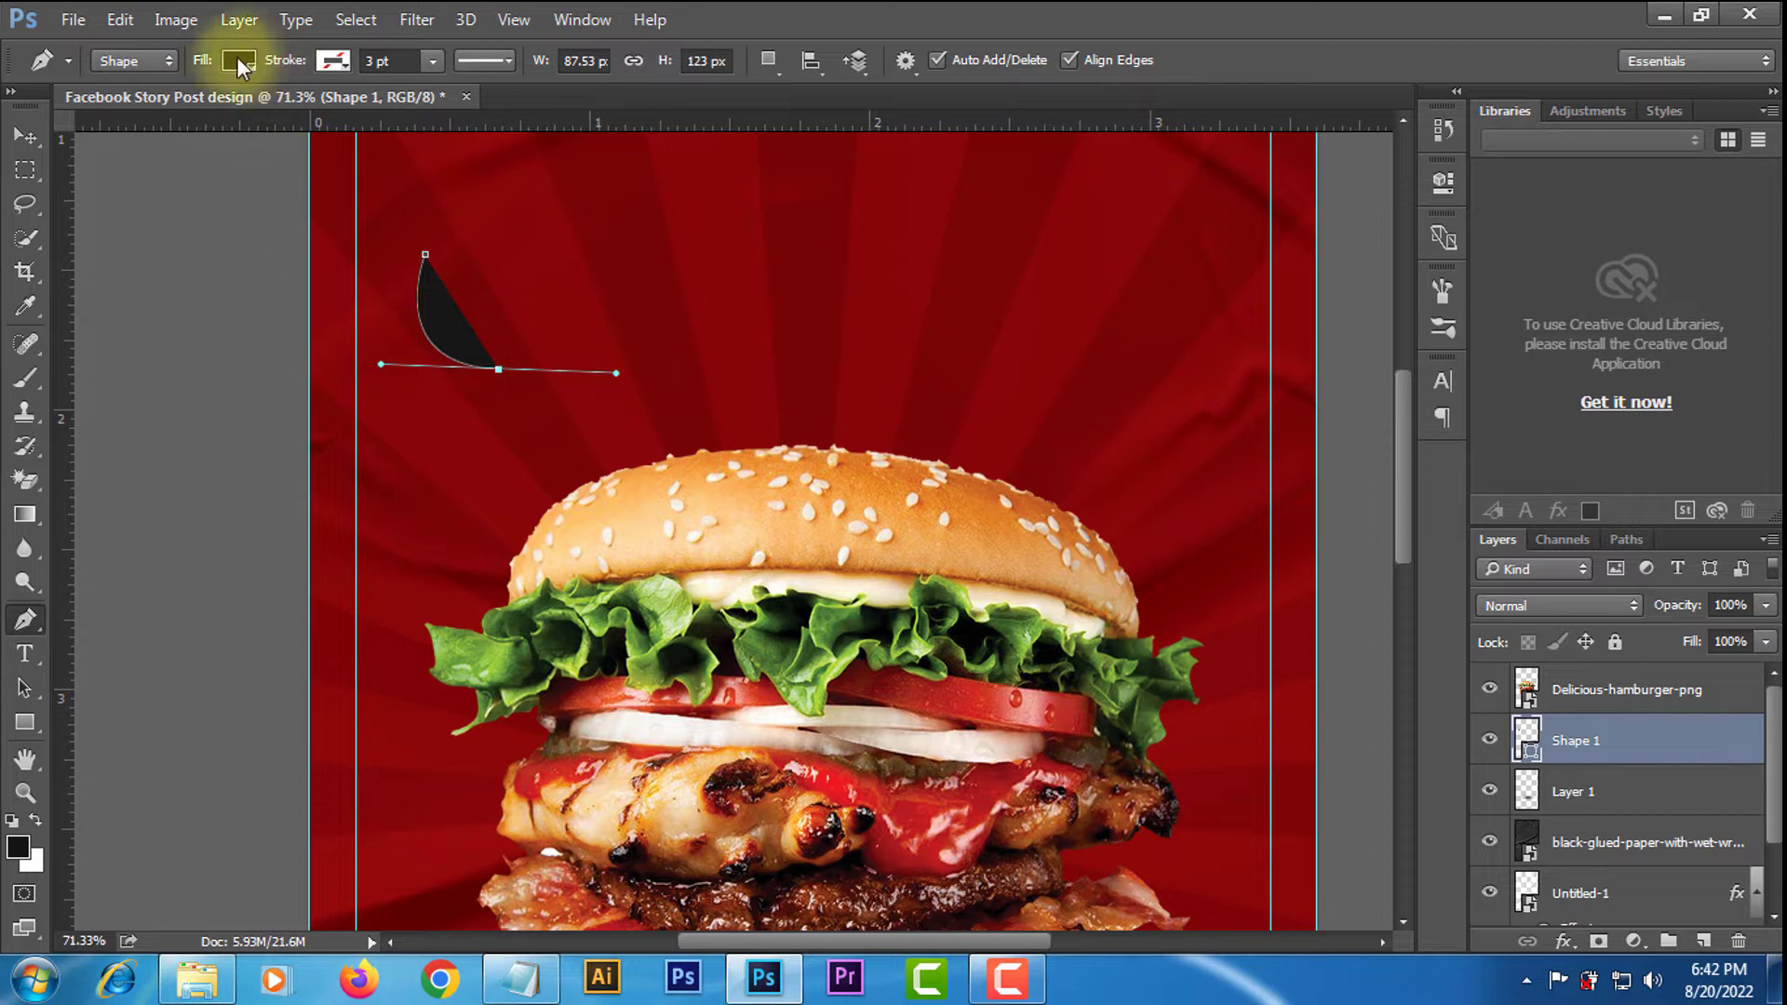
left_click(501, 375)
left_click(500, 372, "alt")
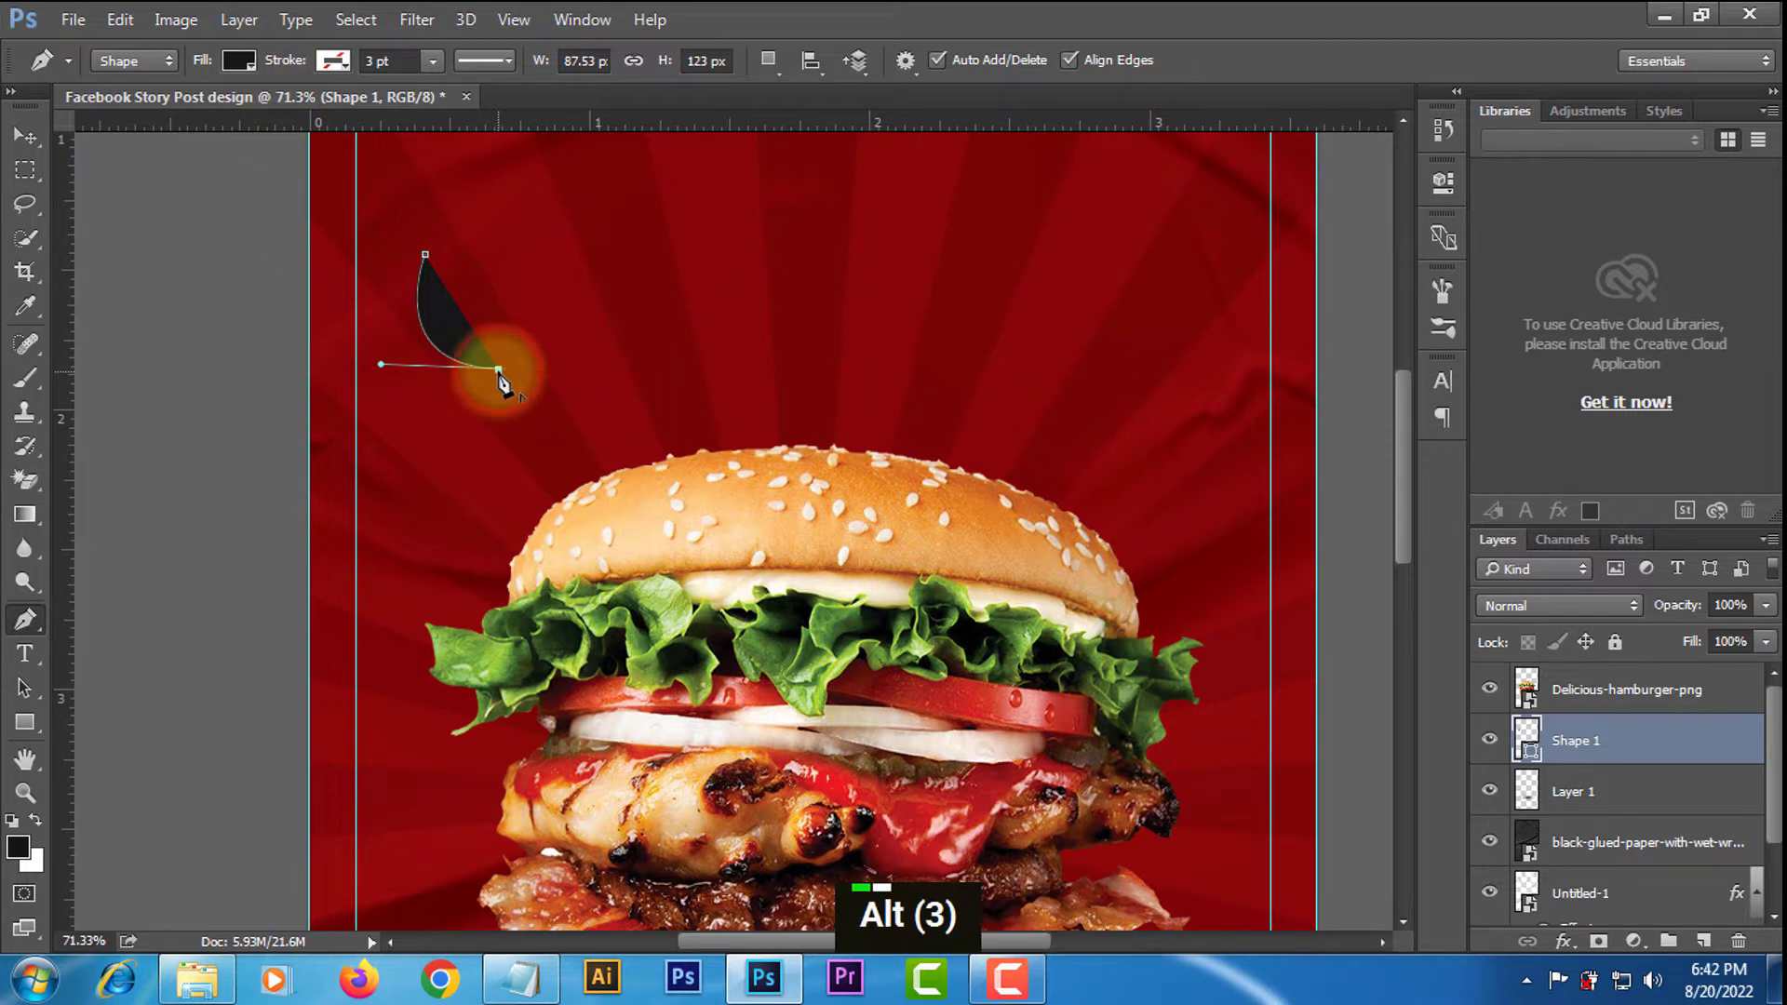
Give the curve no fill and a white stroke 1.33 pt wide.
left_click(239, 61)
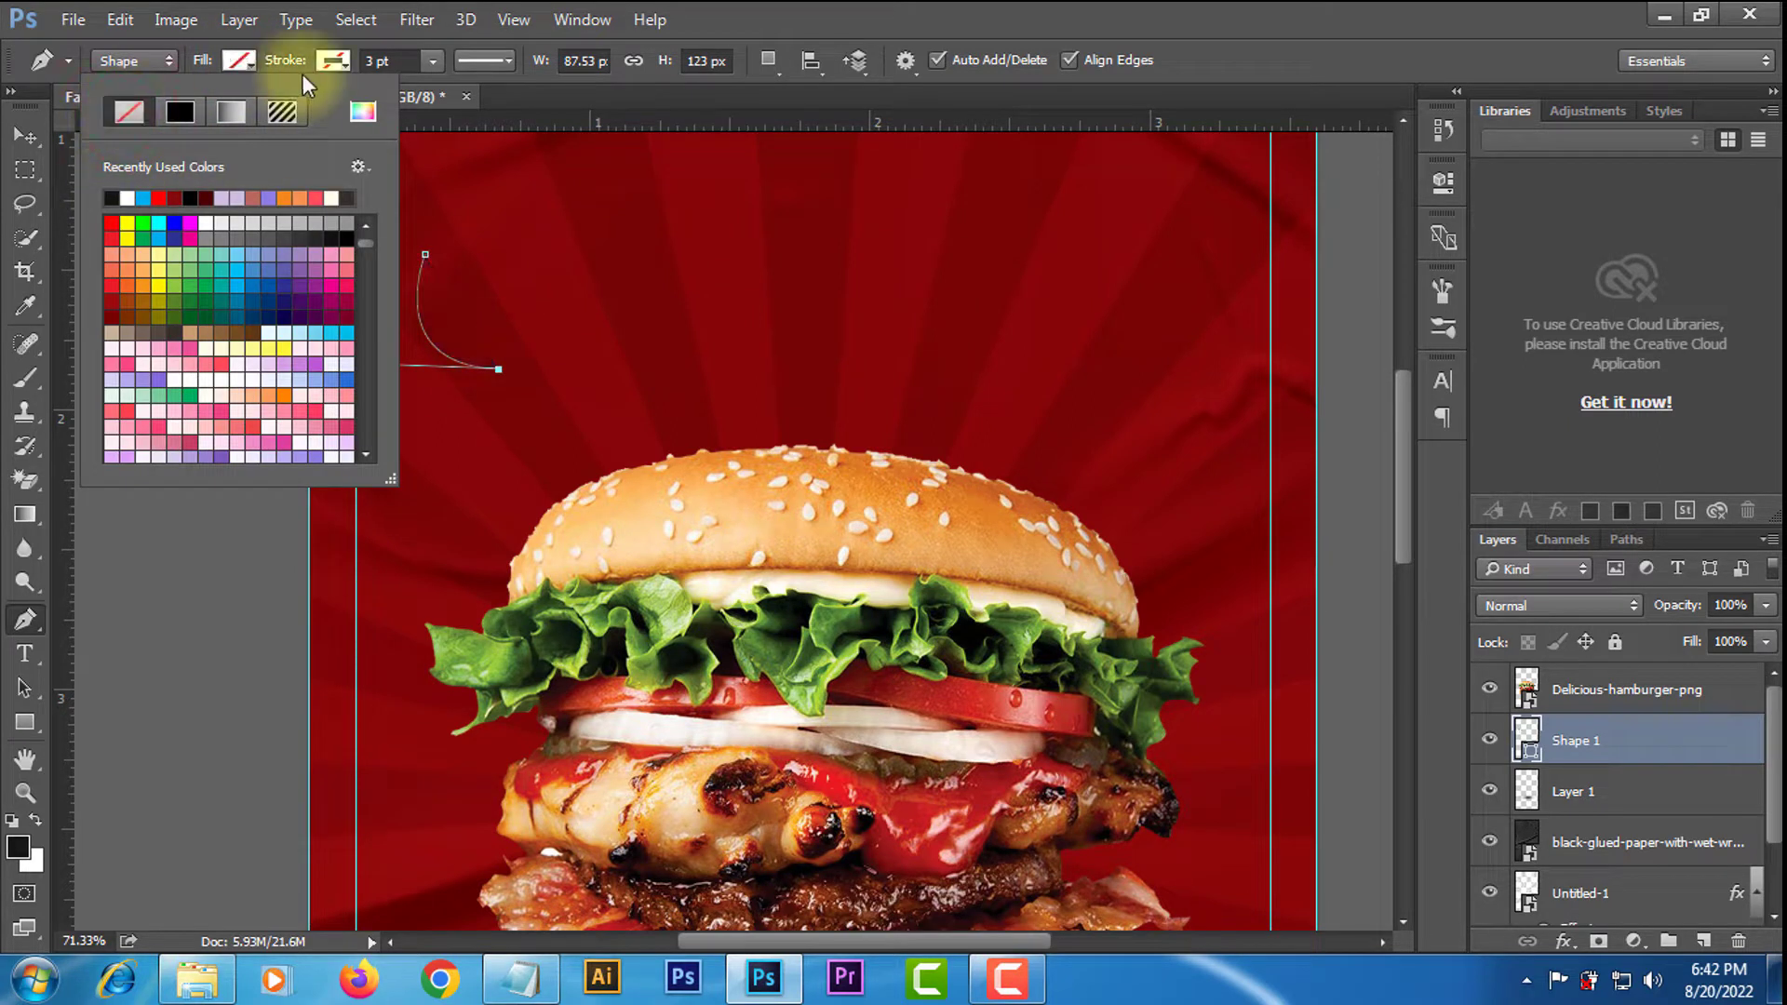
left_click(324, 59)
left_click(219, 198)
left_click(953, 18)
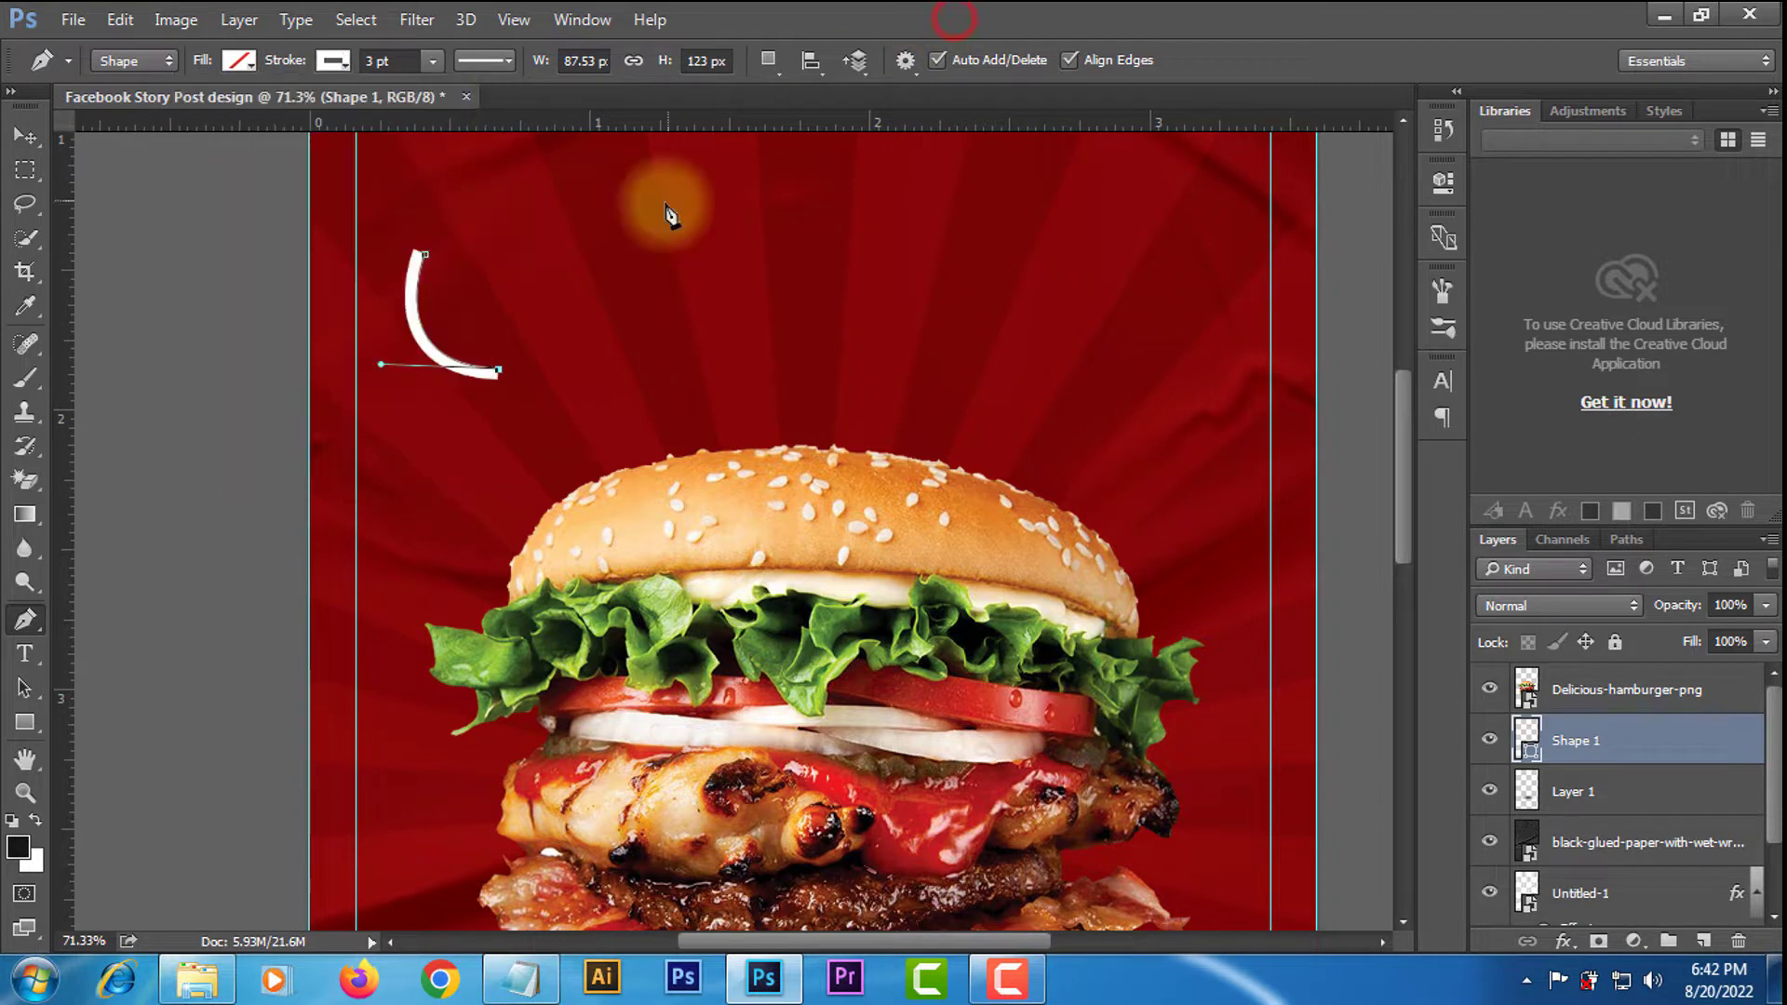
left_click_drag(426, 88, 429, 87)
left_click(1223, 23)
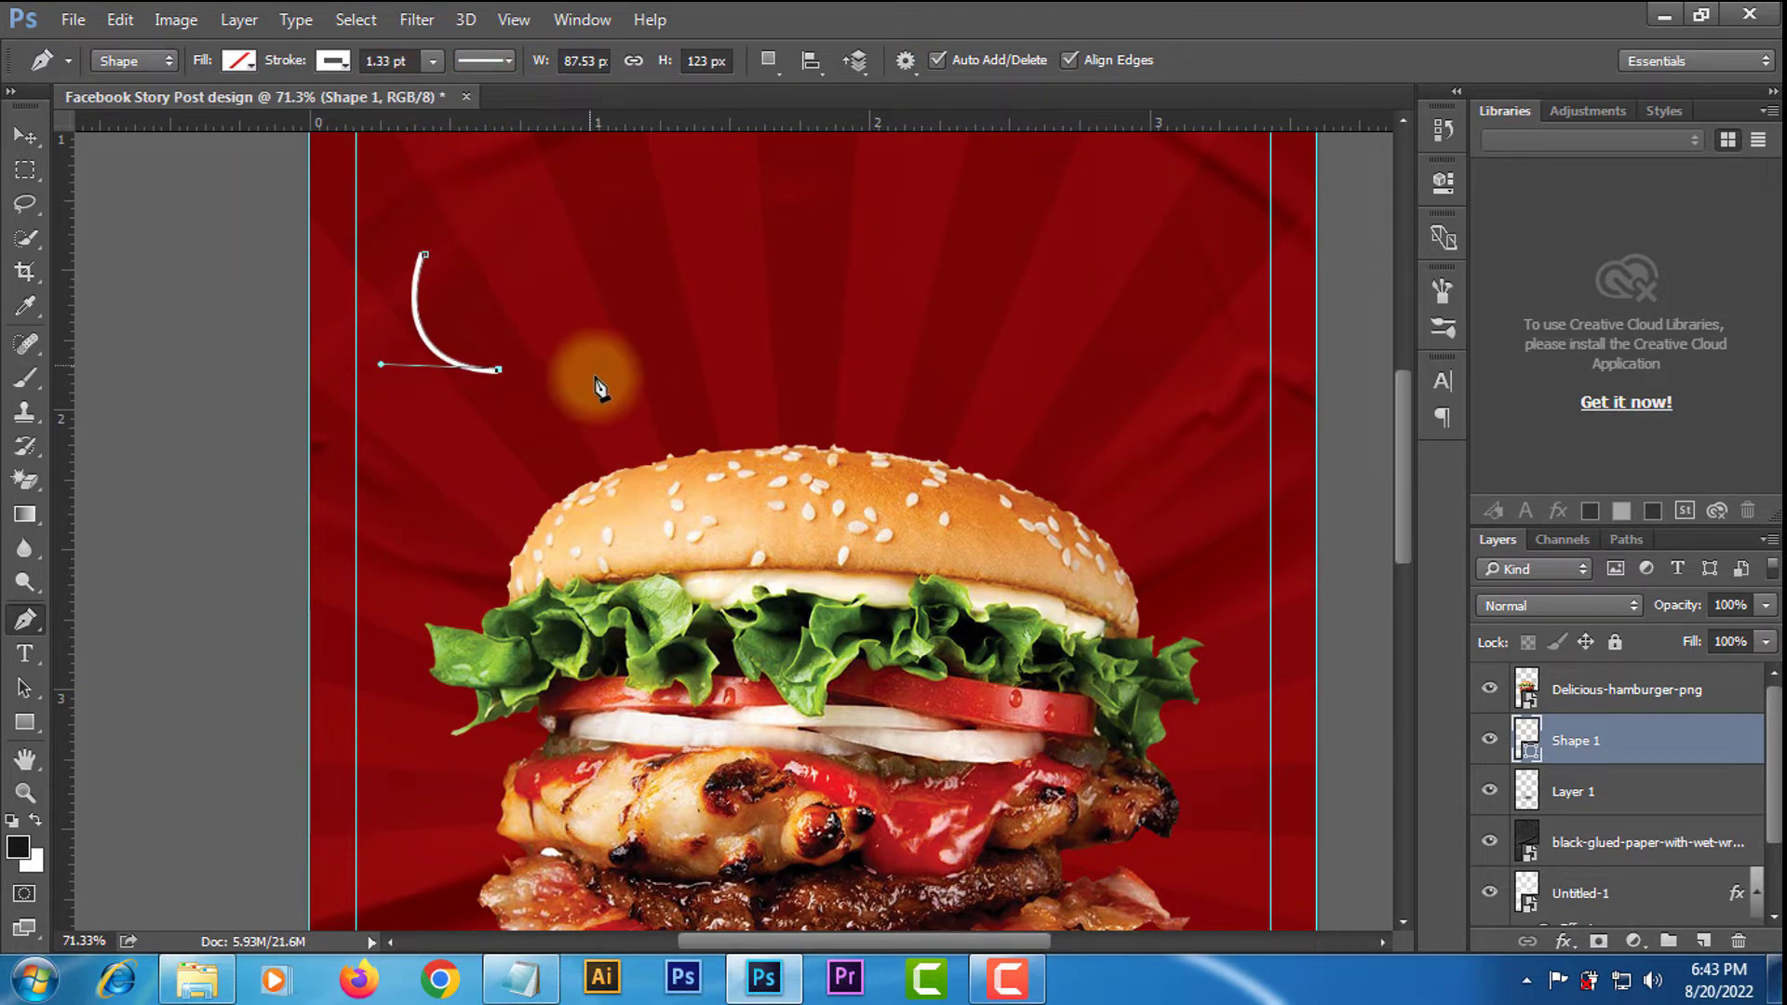
left_click(28, 135)
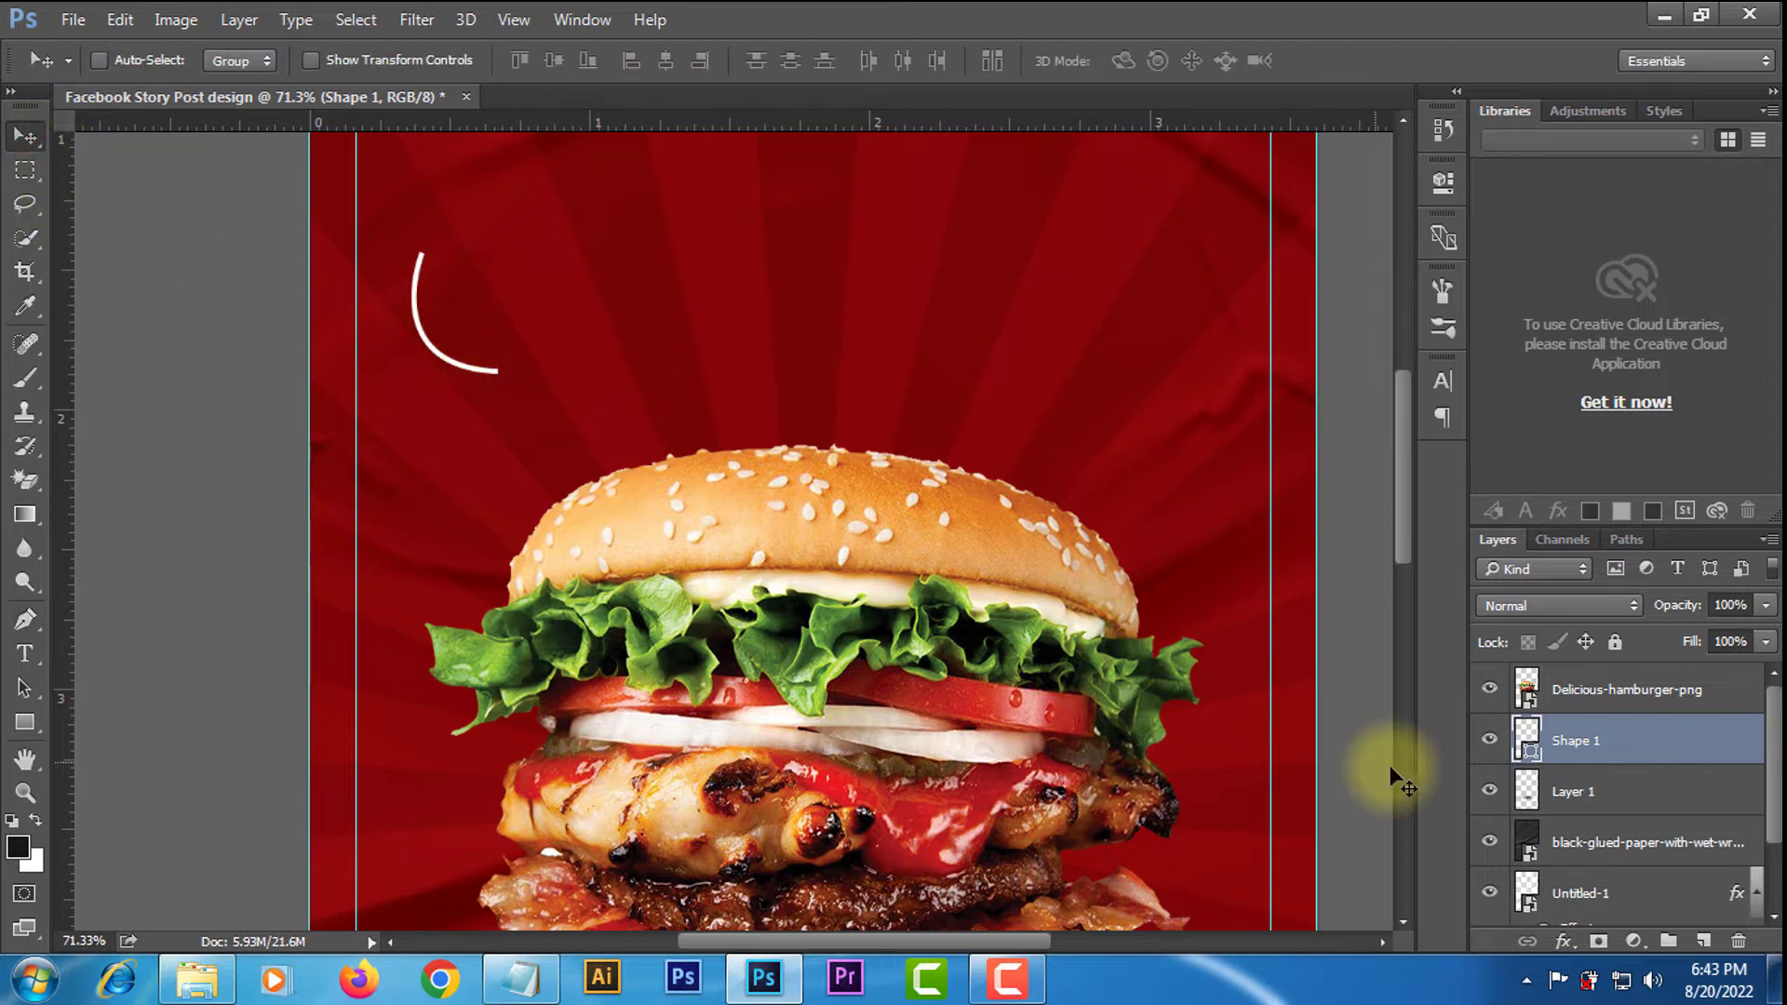
Flip the curve vertically, then move and rotate it to follow the burger's lower-left edge.
right_click(1618, 742)
left_click(574, 298)
left_click_drag(419, 288, 406, 448)
key("ctrl+t")
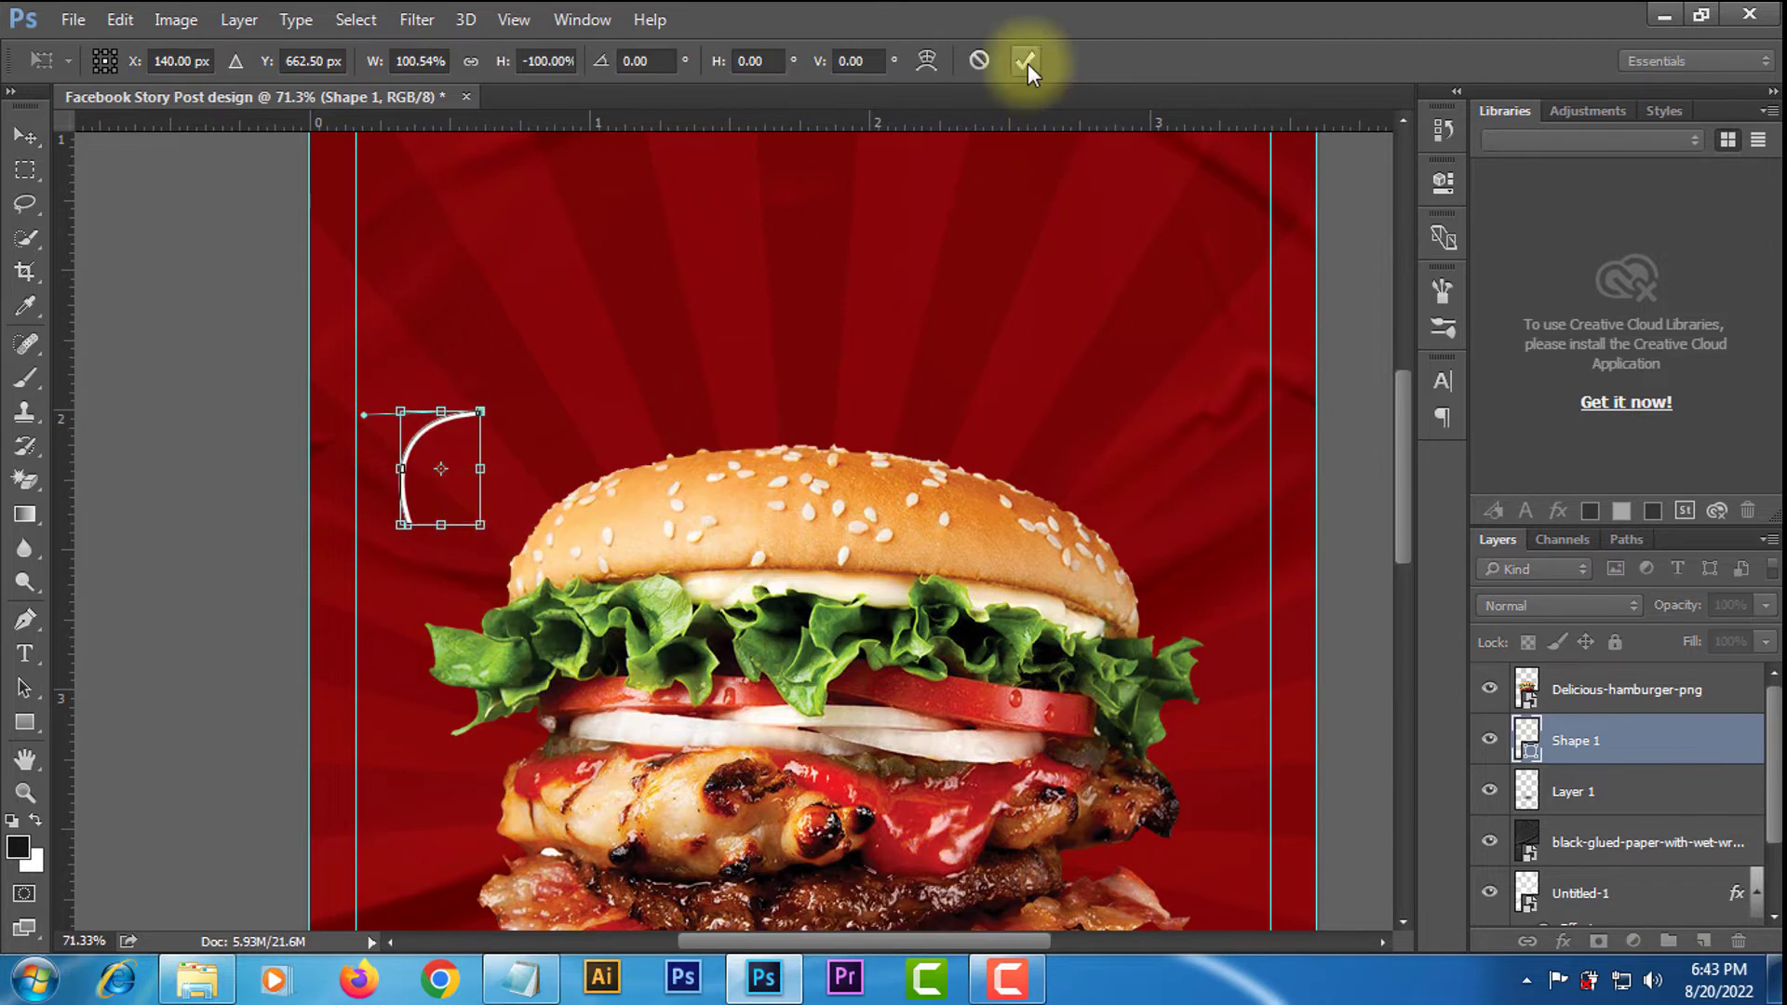
left_click(1028, 61)
scroll(478, 456, "down", 5)
left_click_drag(573, 454, 578, 769)
key("ctrl+t")
left_click(1188, 61)
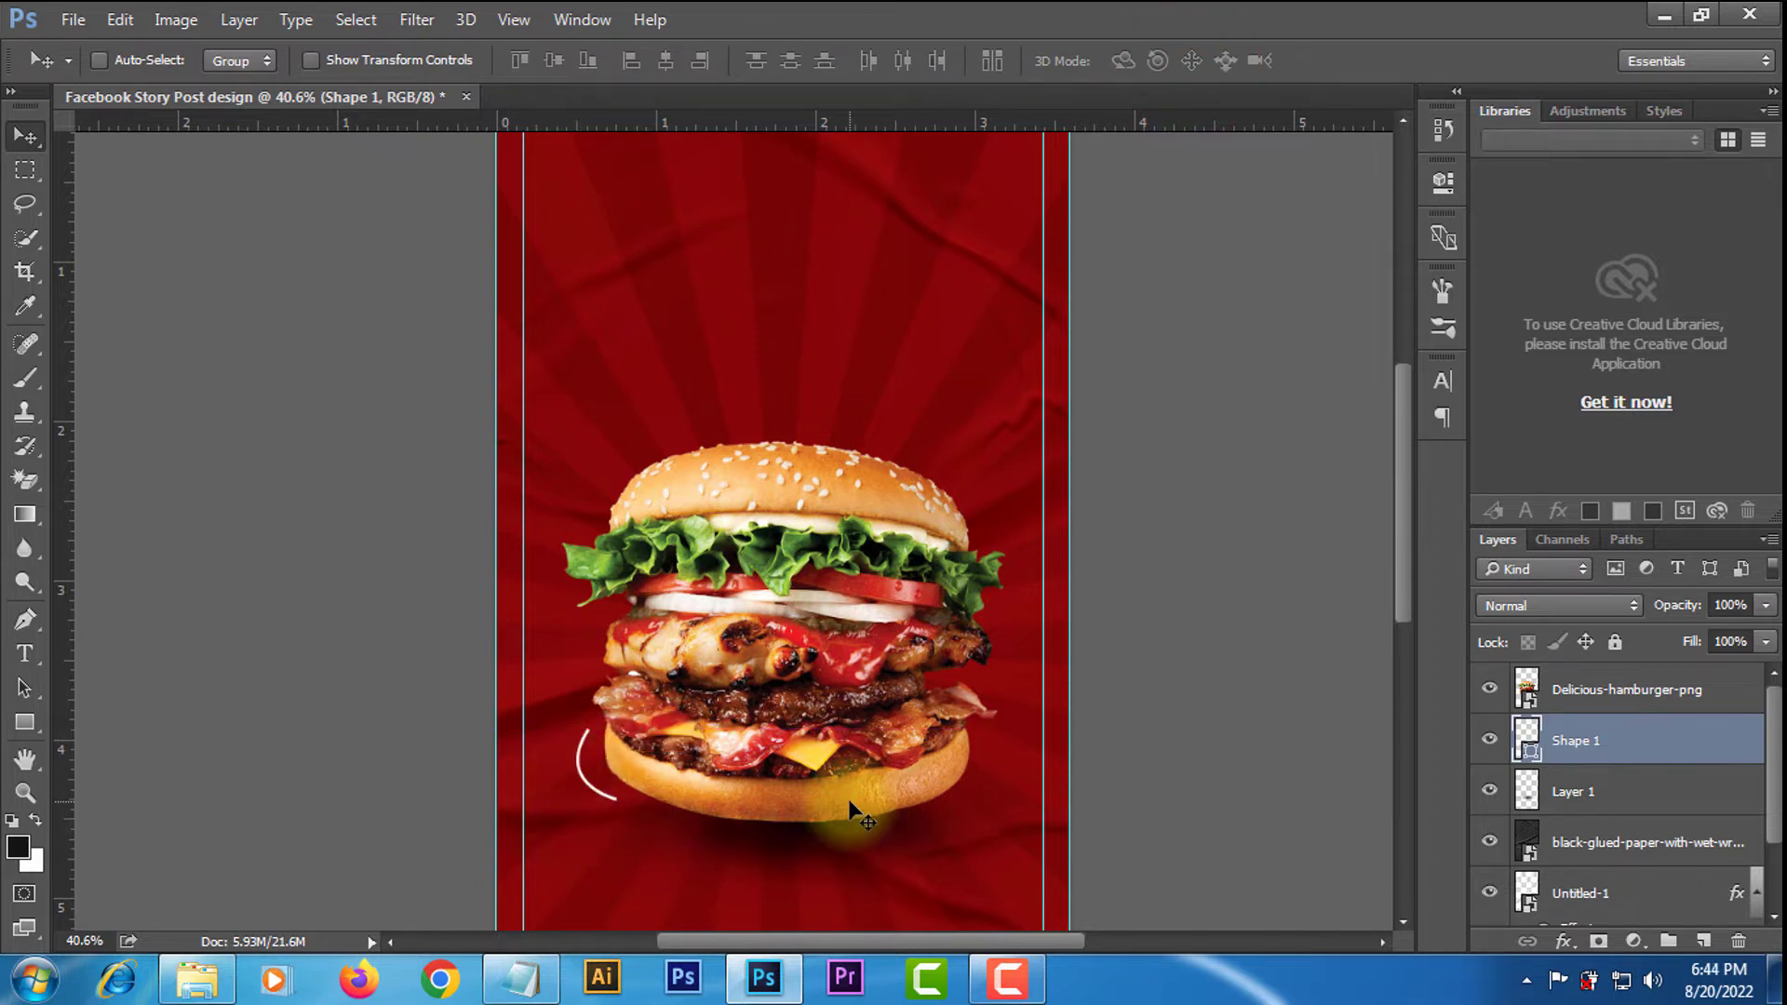
Duplicate the curve layer and fit the horizontally flipped, rotated copy along the burger's upper-right edge.
right_click(1582, 742)
left_click(1076, 261)
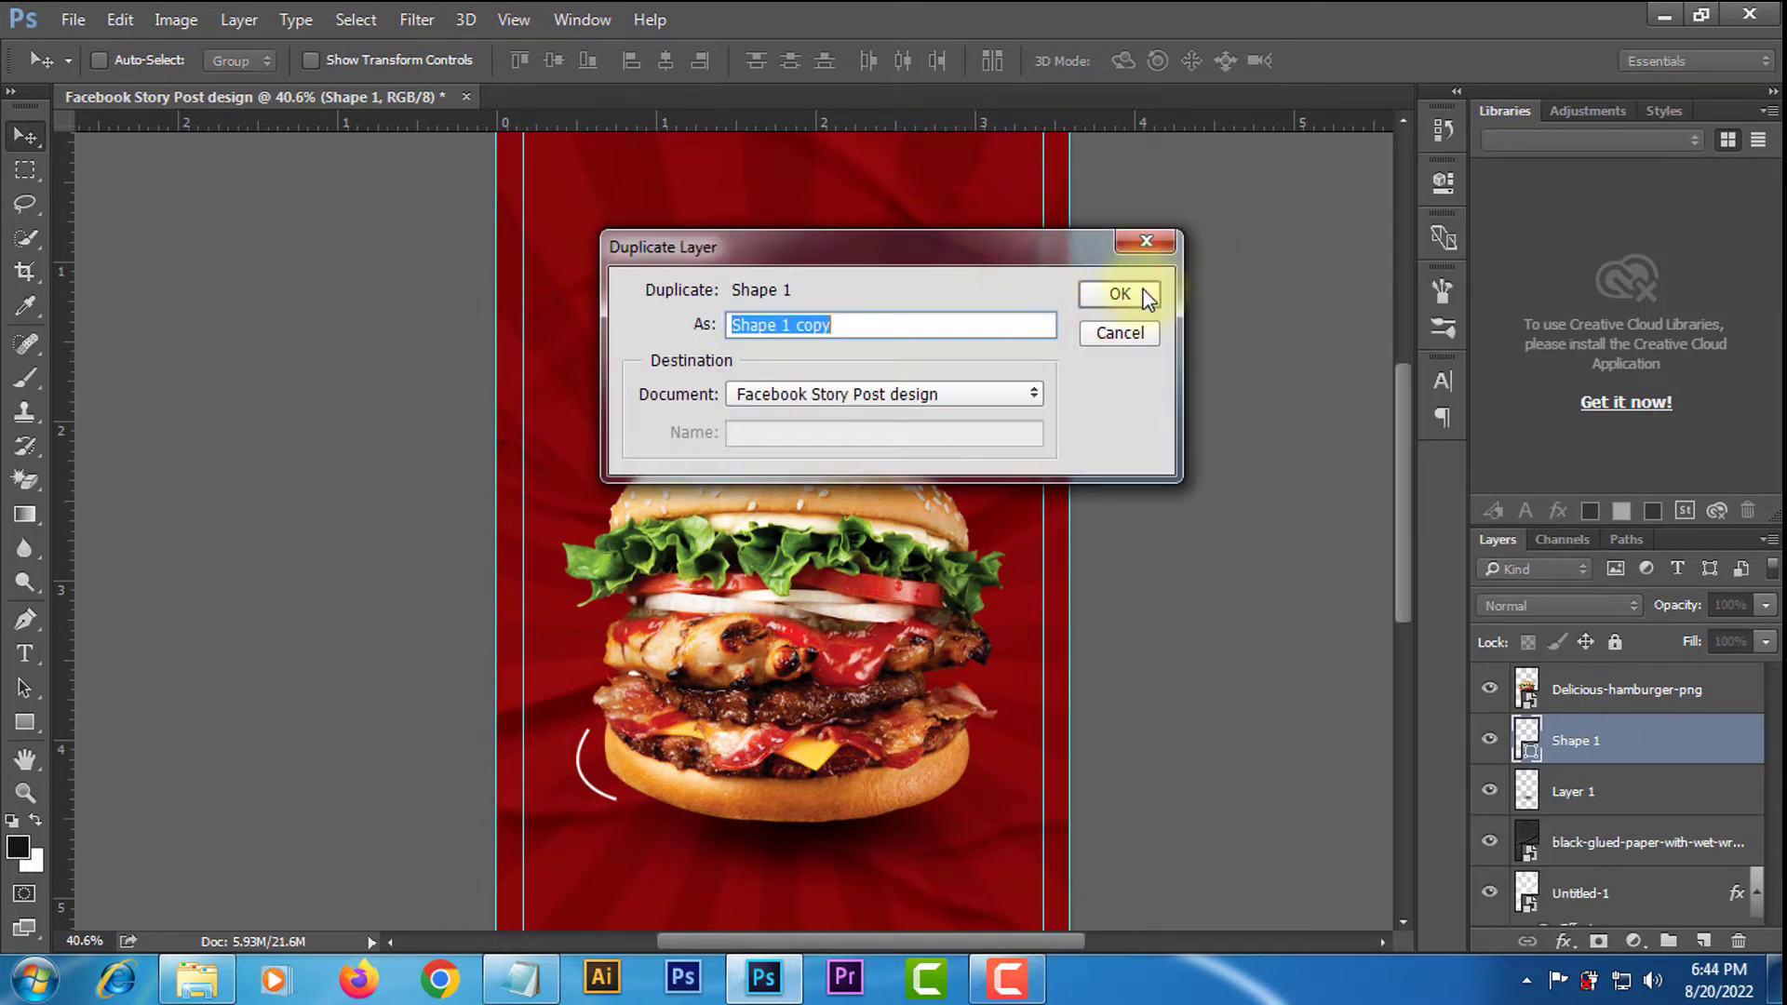
left_click(1120, 294)
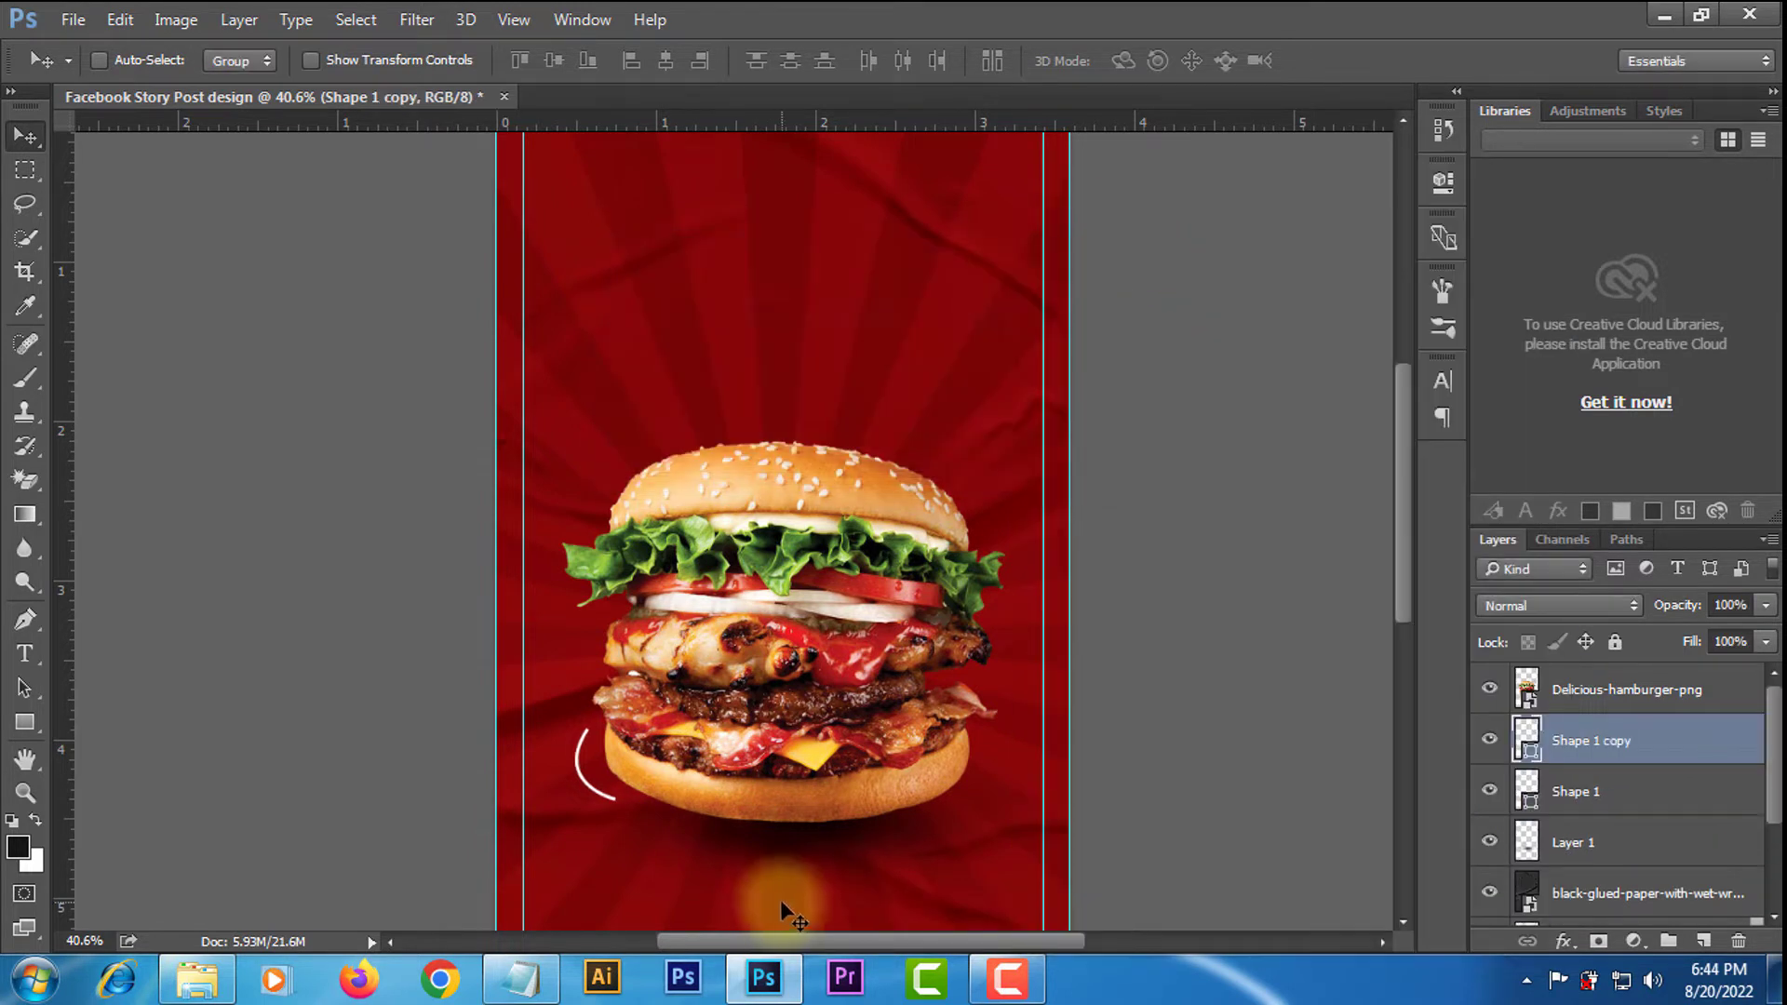
left_click_drag(966, 465, 966, 465)
key("ctrl+t")
right_click(972, 455)
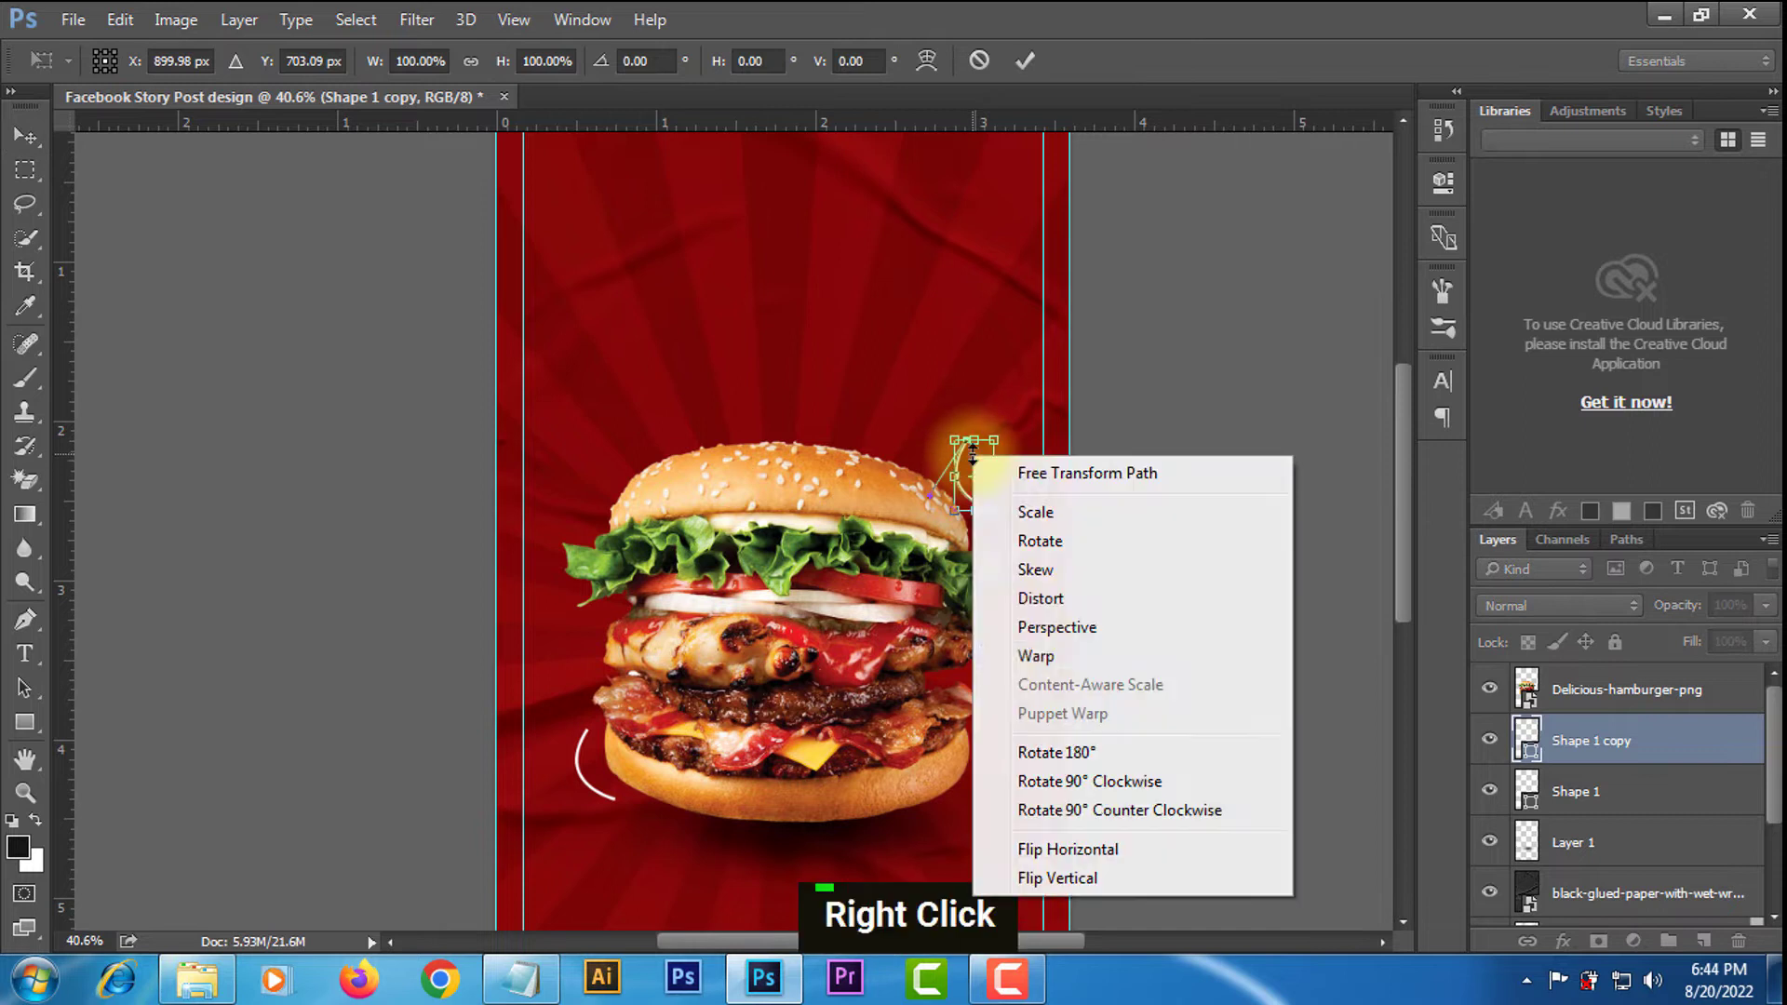
left_click(1067, 849)
left_click_drag(1019, 406, 971, 374)
left_click_drag(978, 462, 983, 425)
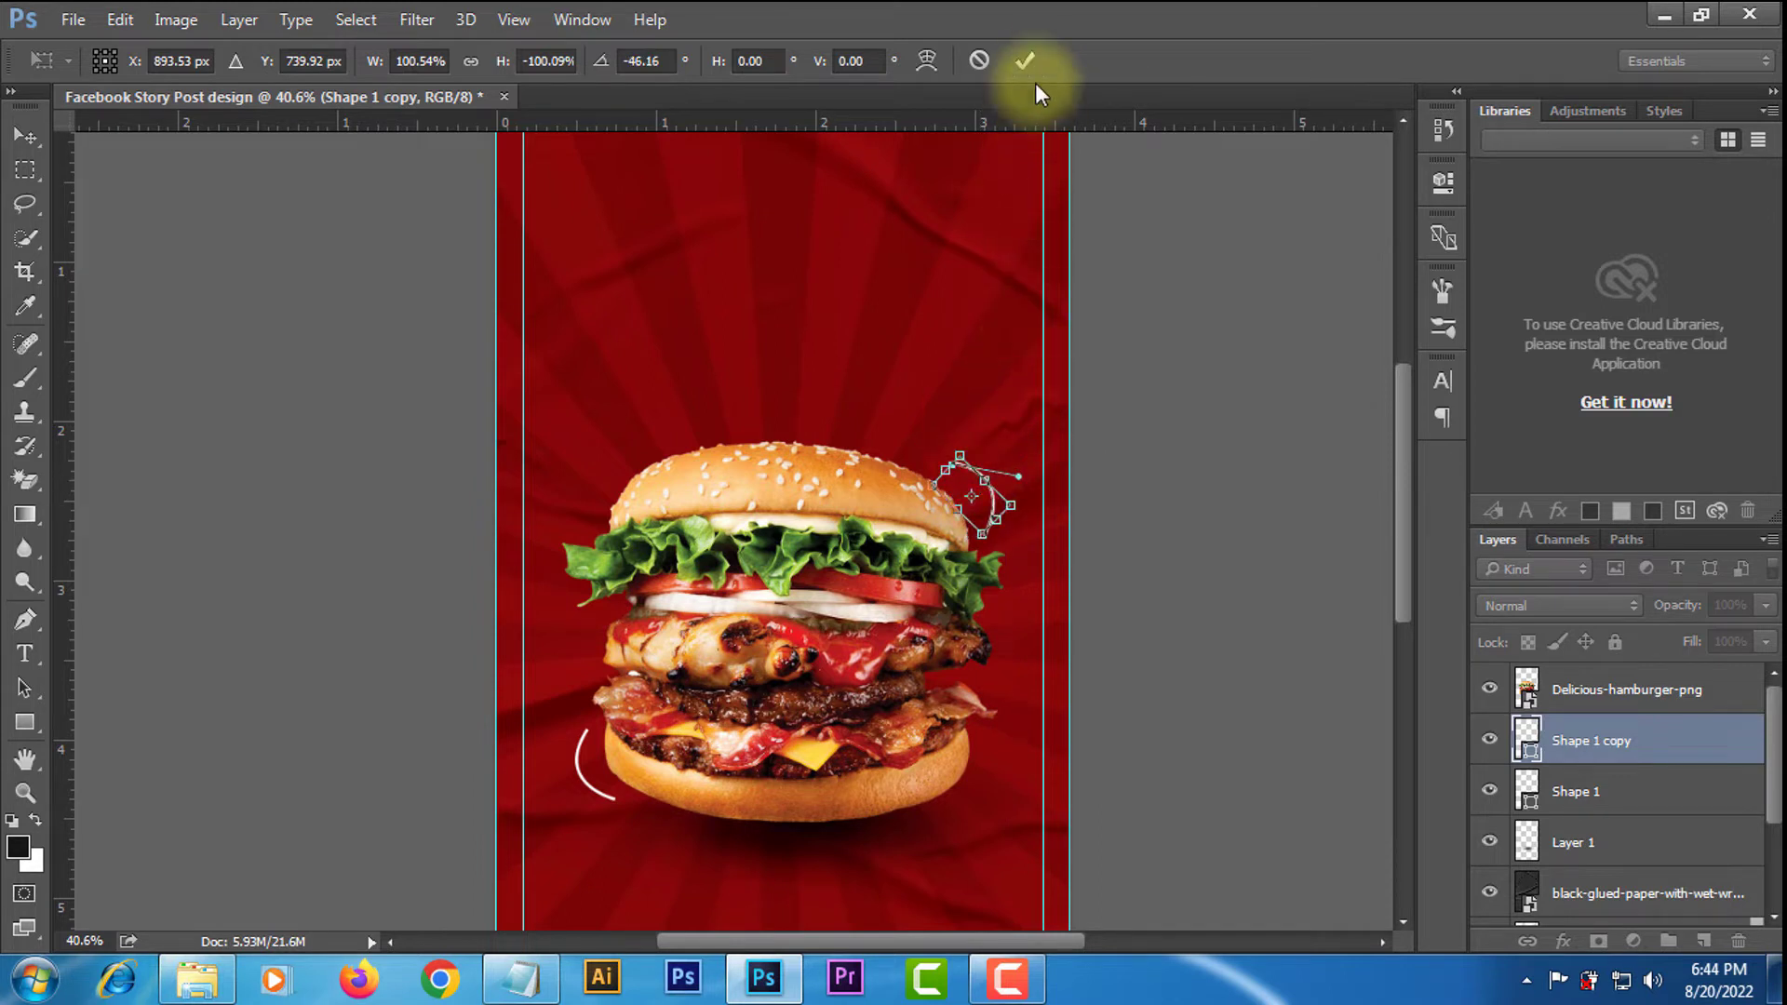
left_click(1025, 61)
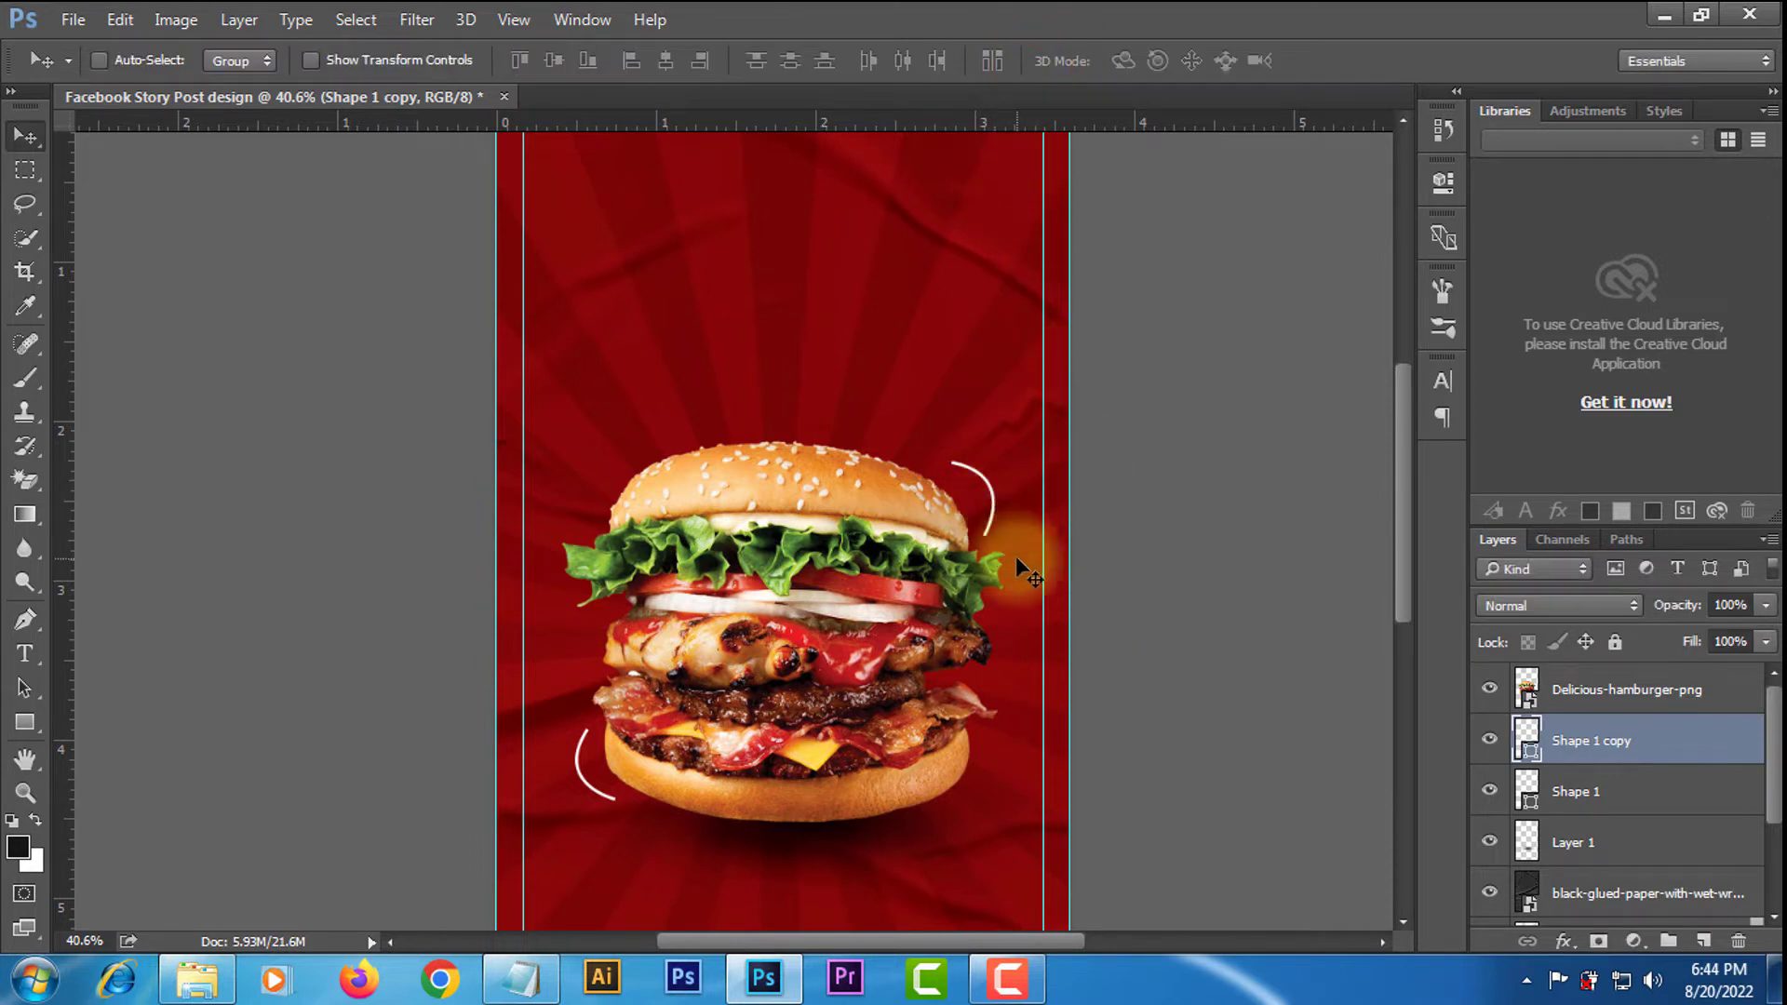
Group the burger, both curves and the shadow layer, and name the group Image.
scroll(742, 559, "down", 5)
scroll(659, 544, "up", 2)
scroll(659, 549, "down", 2)
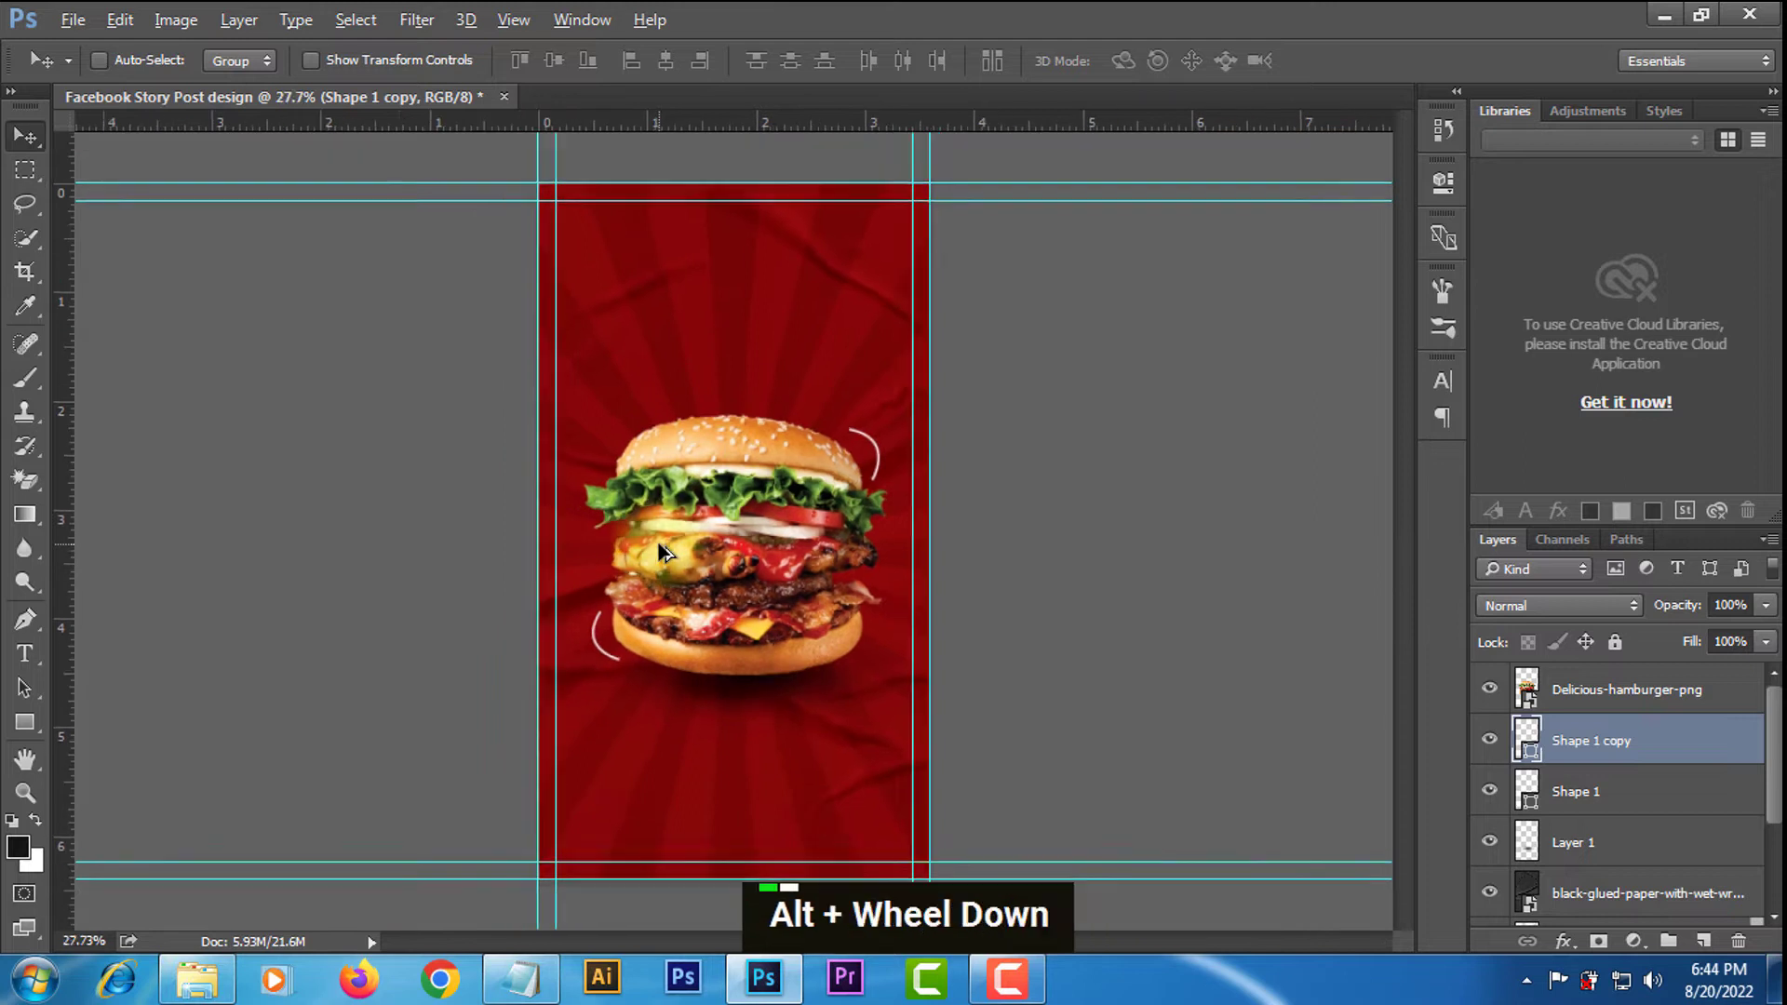
scroll(660, 549, "up", 1)
left_click(1557, 849)
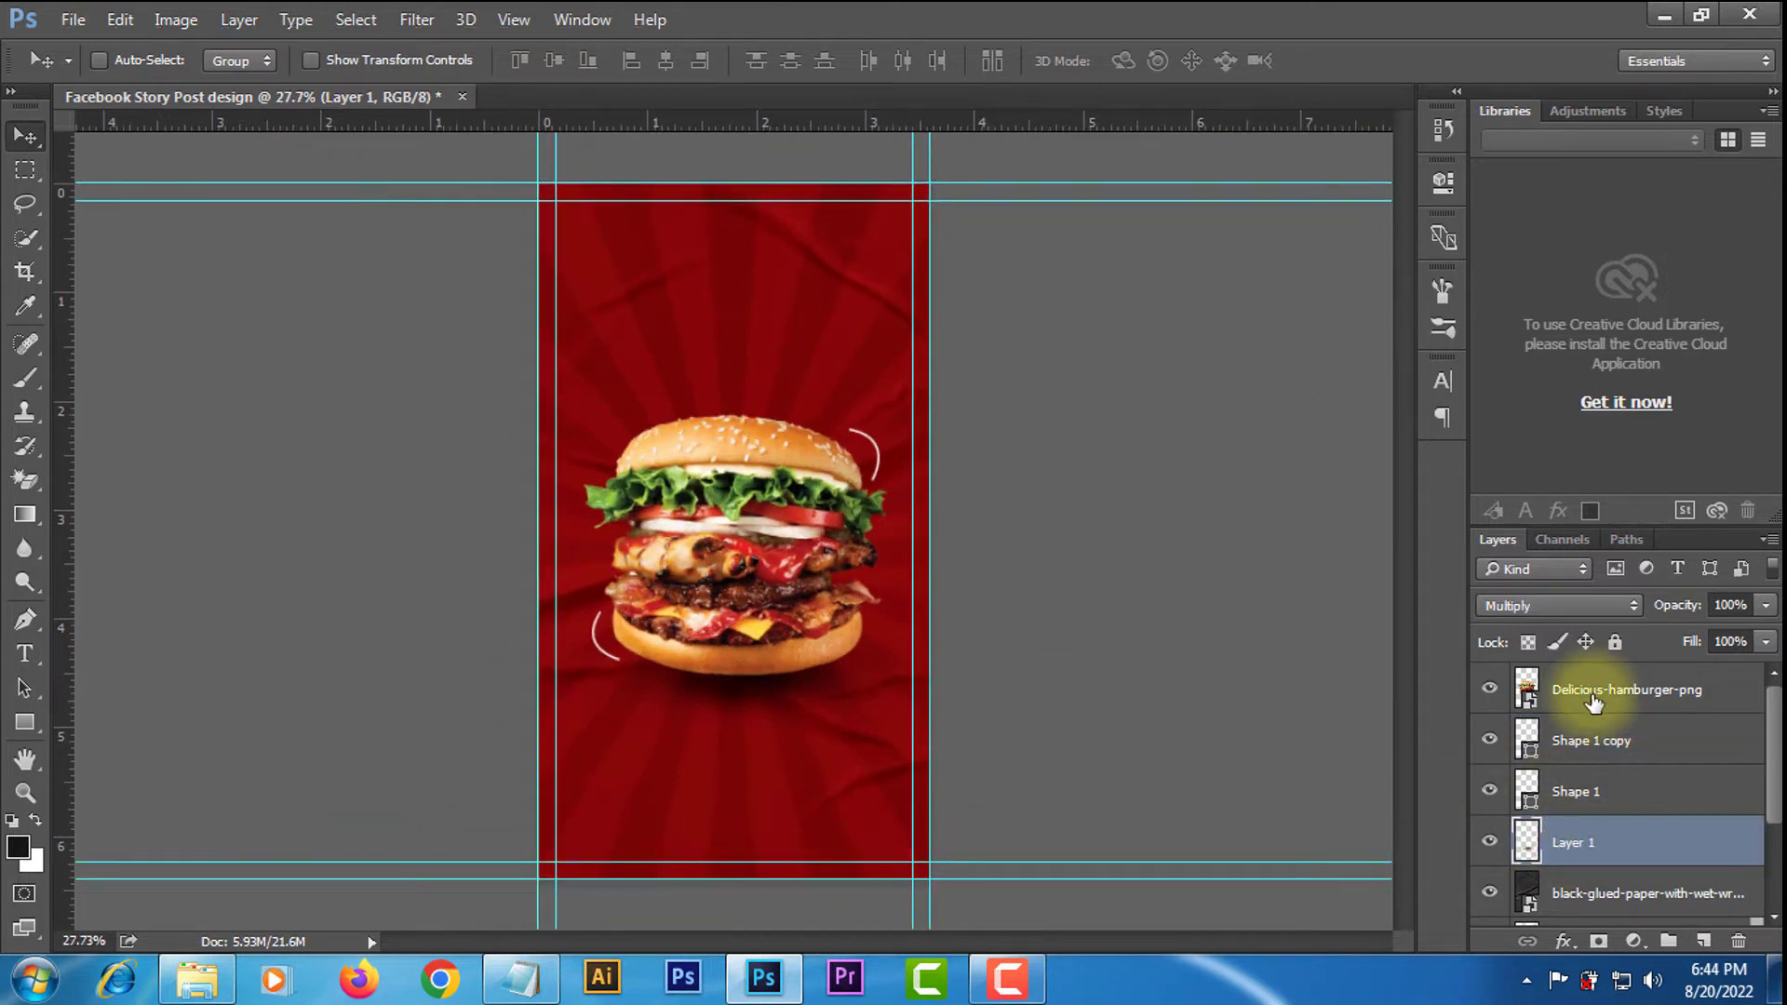
left_click(1576, 698, "shift")
key("ctrl")
key("ctrl+g")
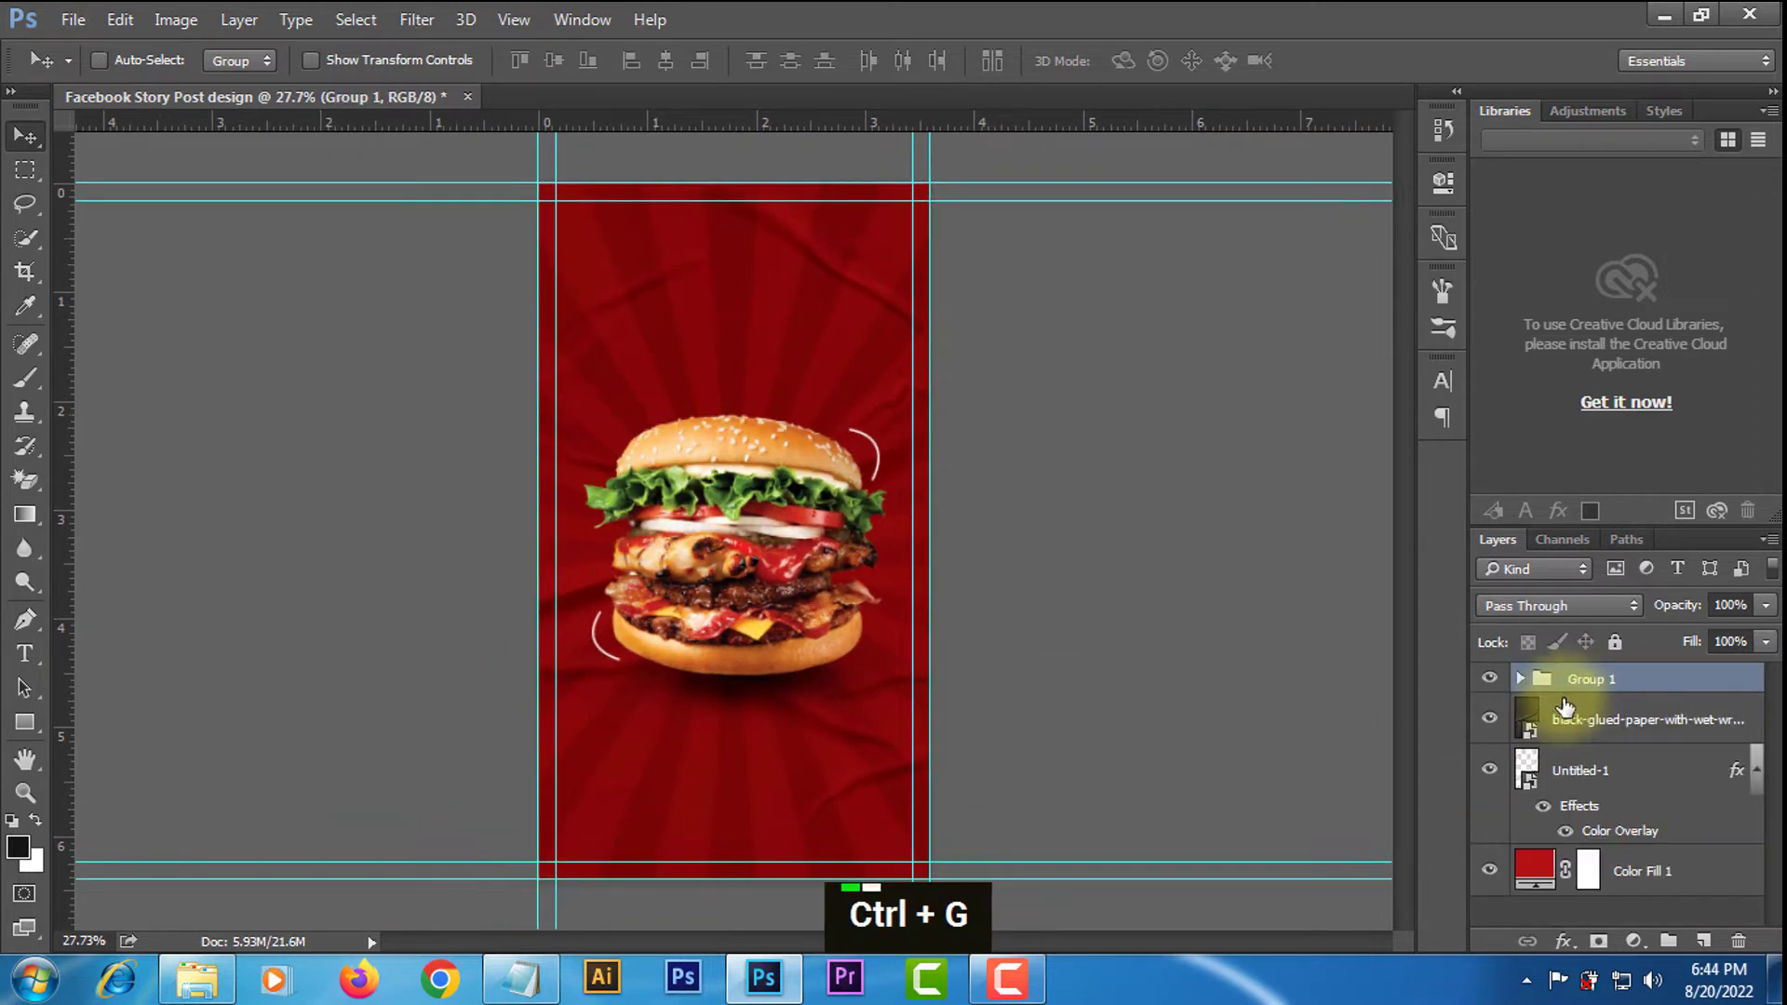
double_click(1491, 678)
double_click(1572, 684)
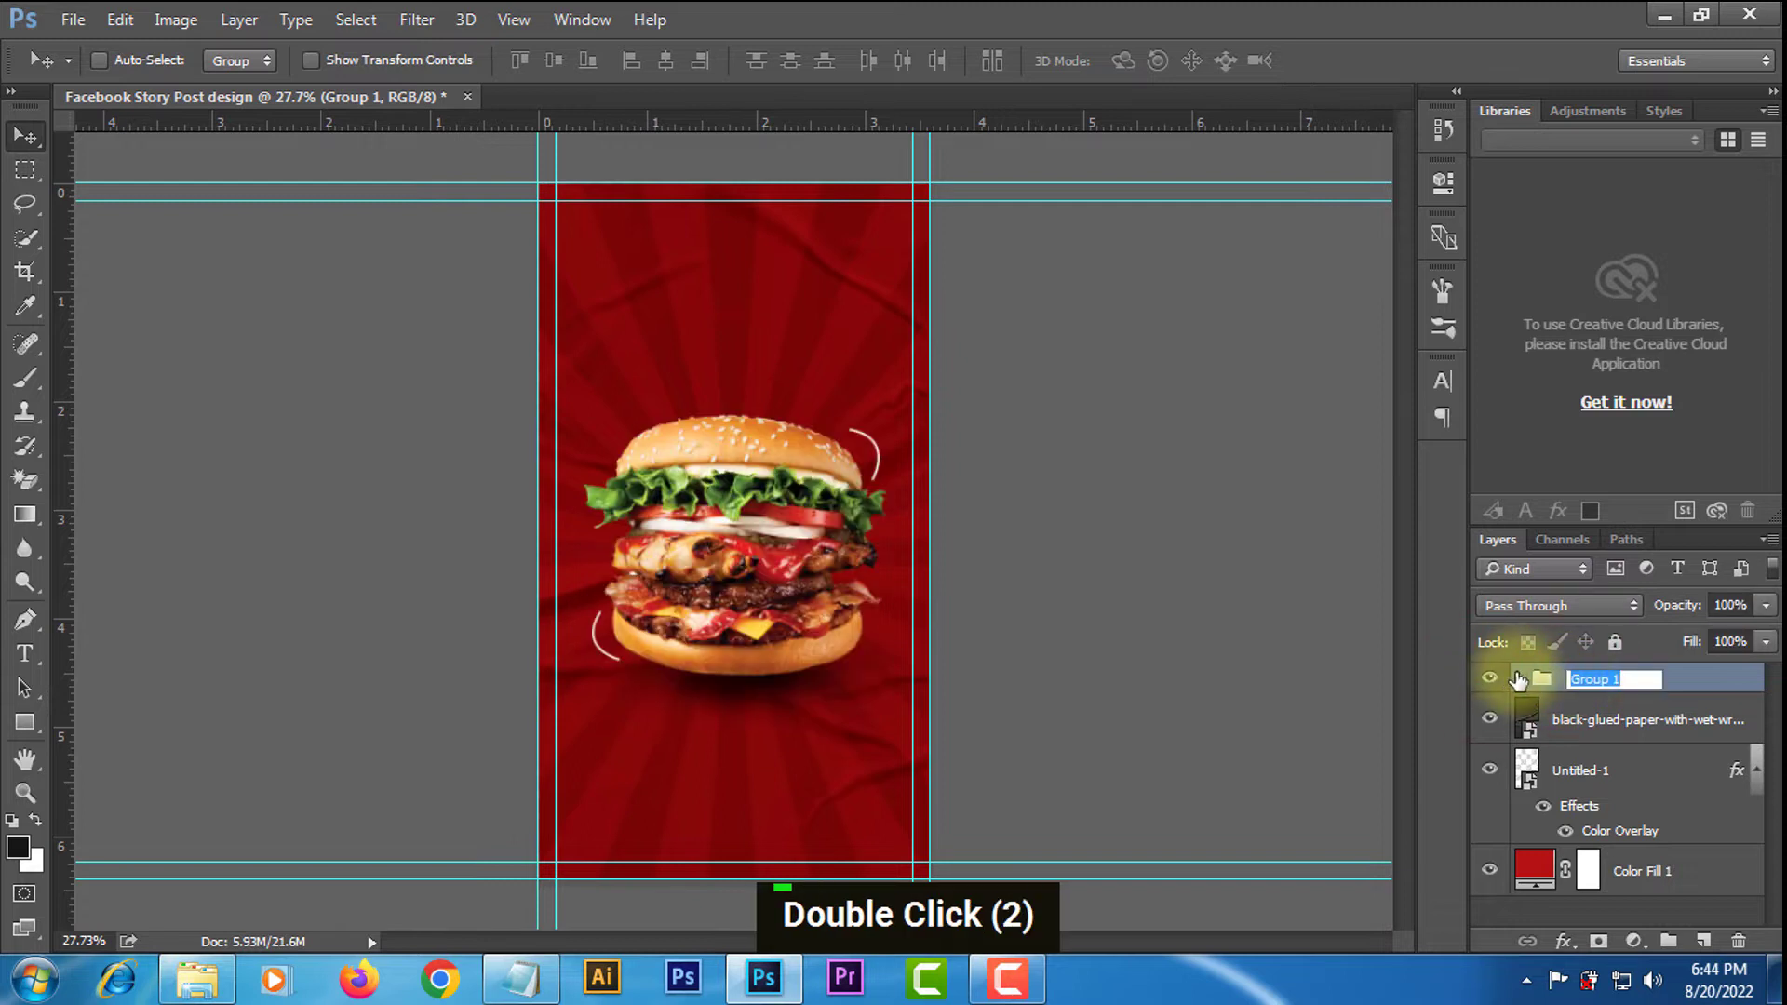
type("Image")
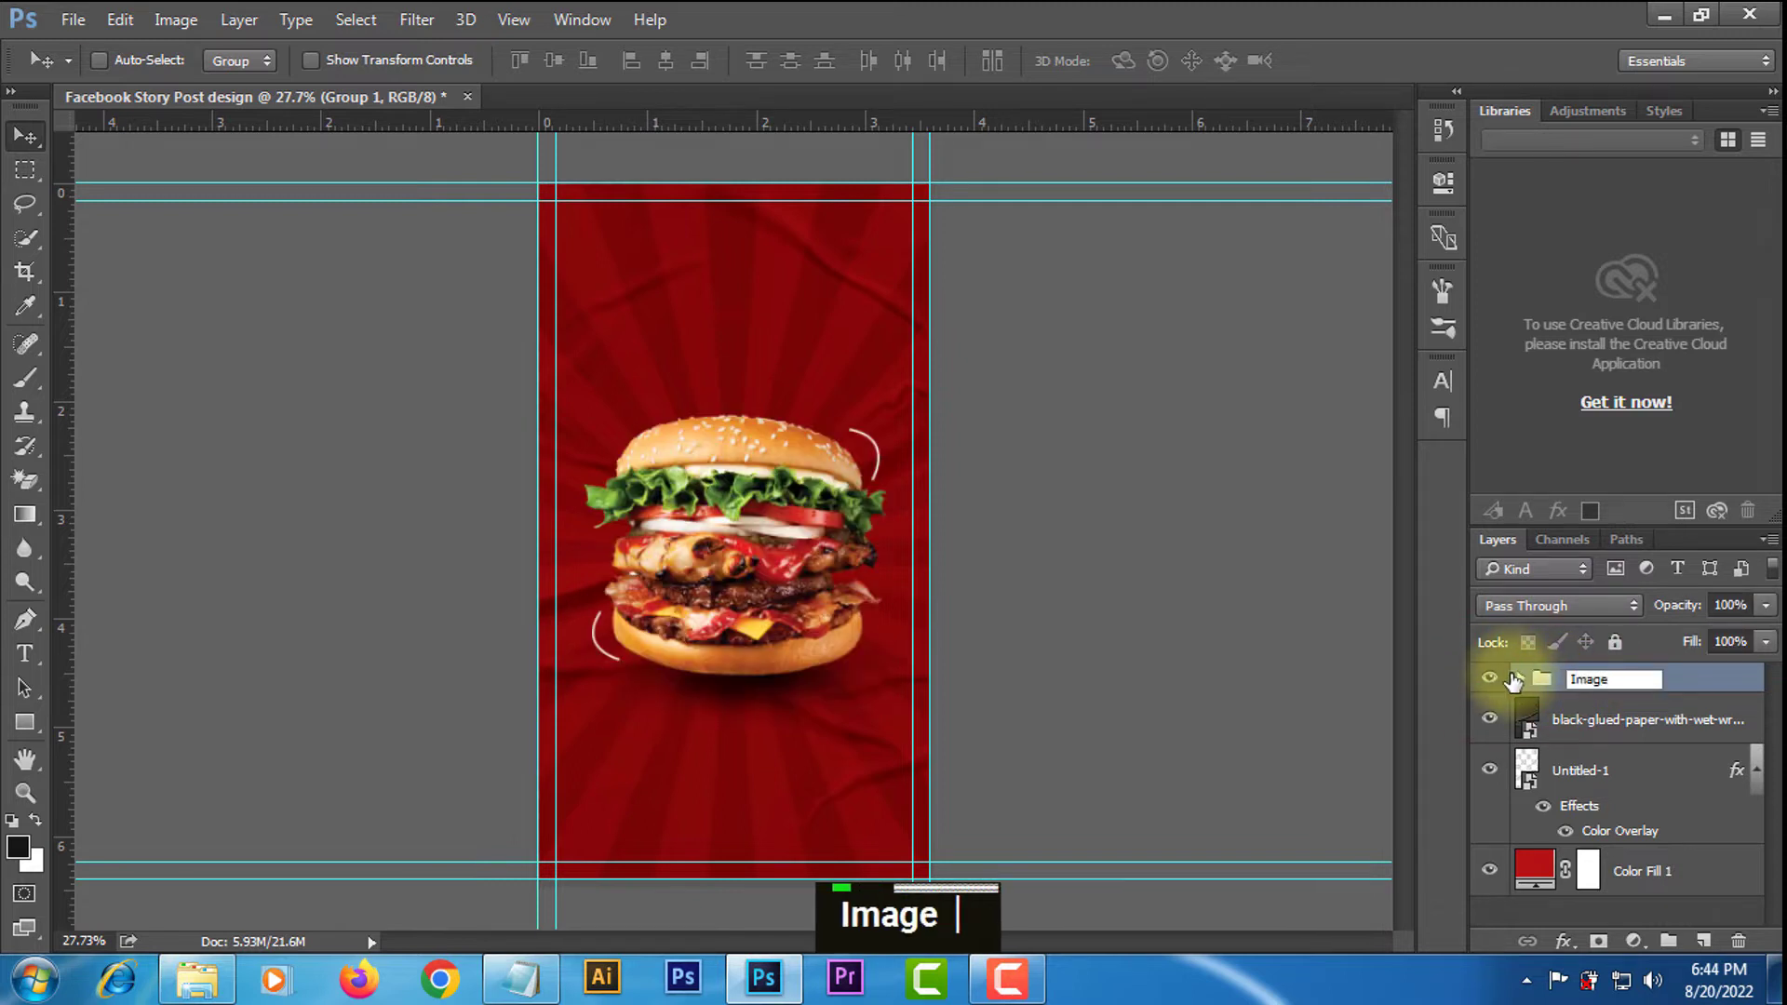
key("Return")
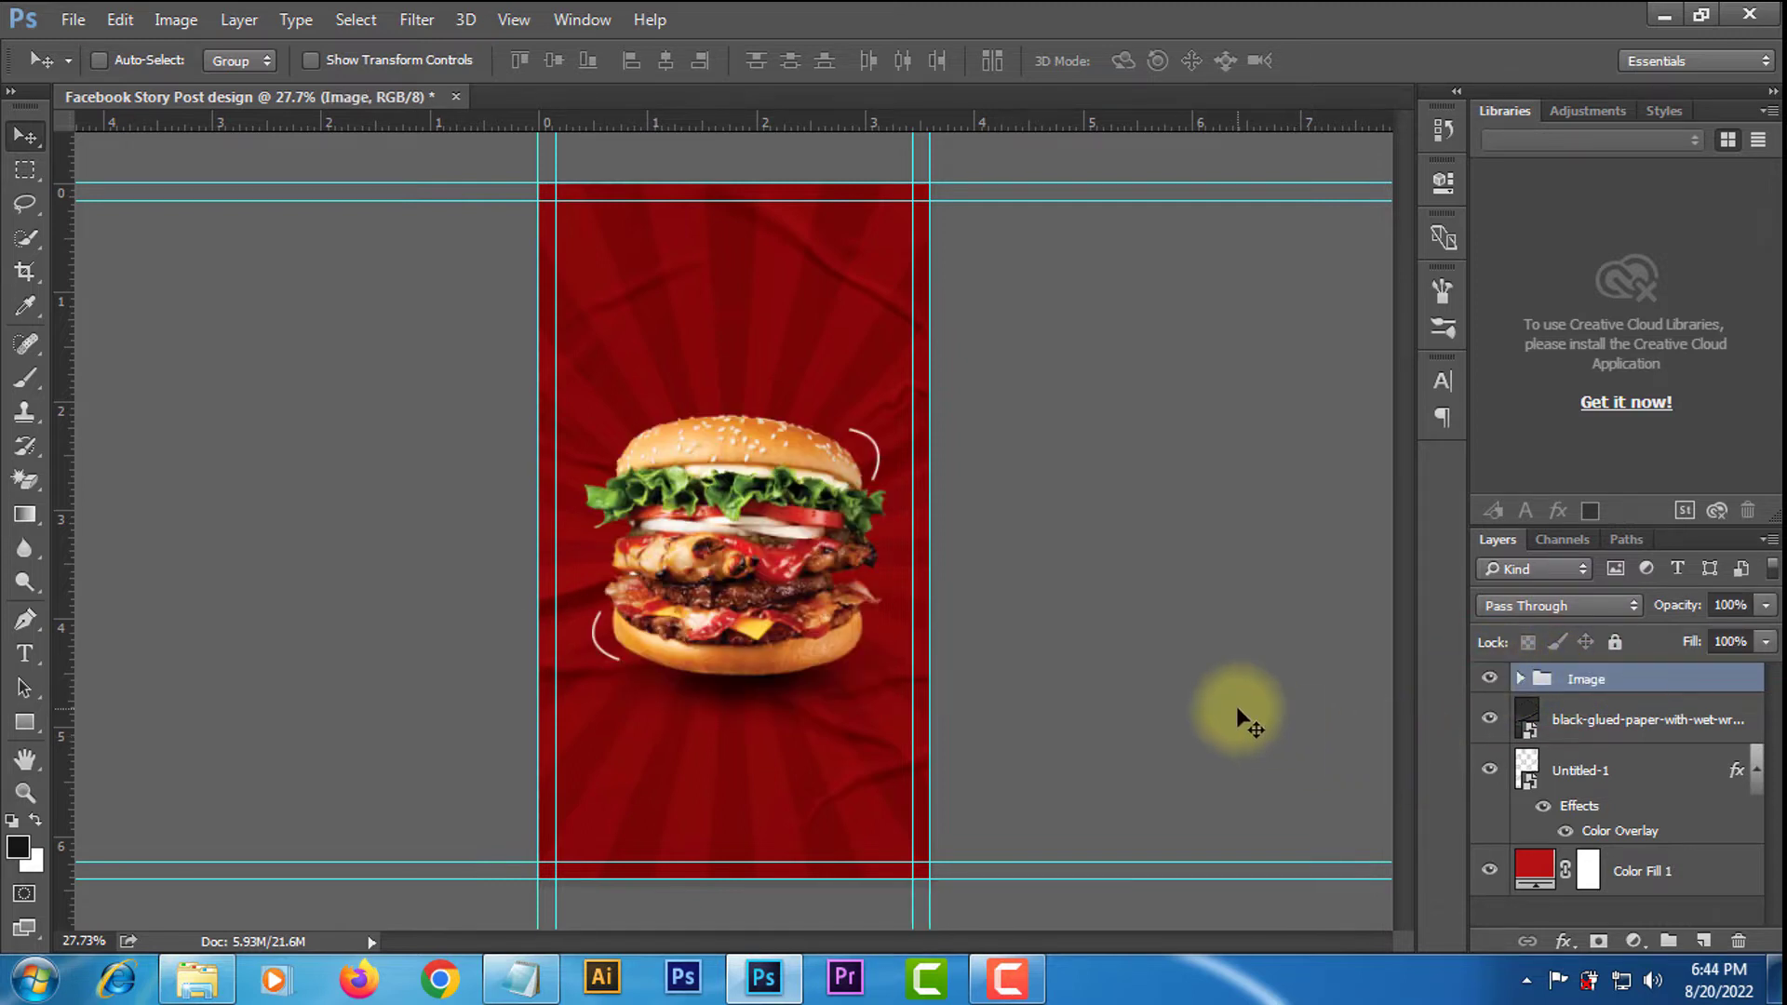
Add a new layer above the wrinkled paper layer in Soft Light mode, with the Brush ready and white as foreground color.
left_click(26, 378)
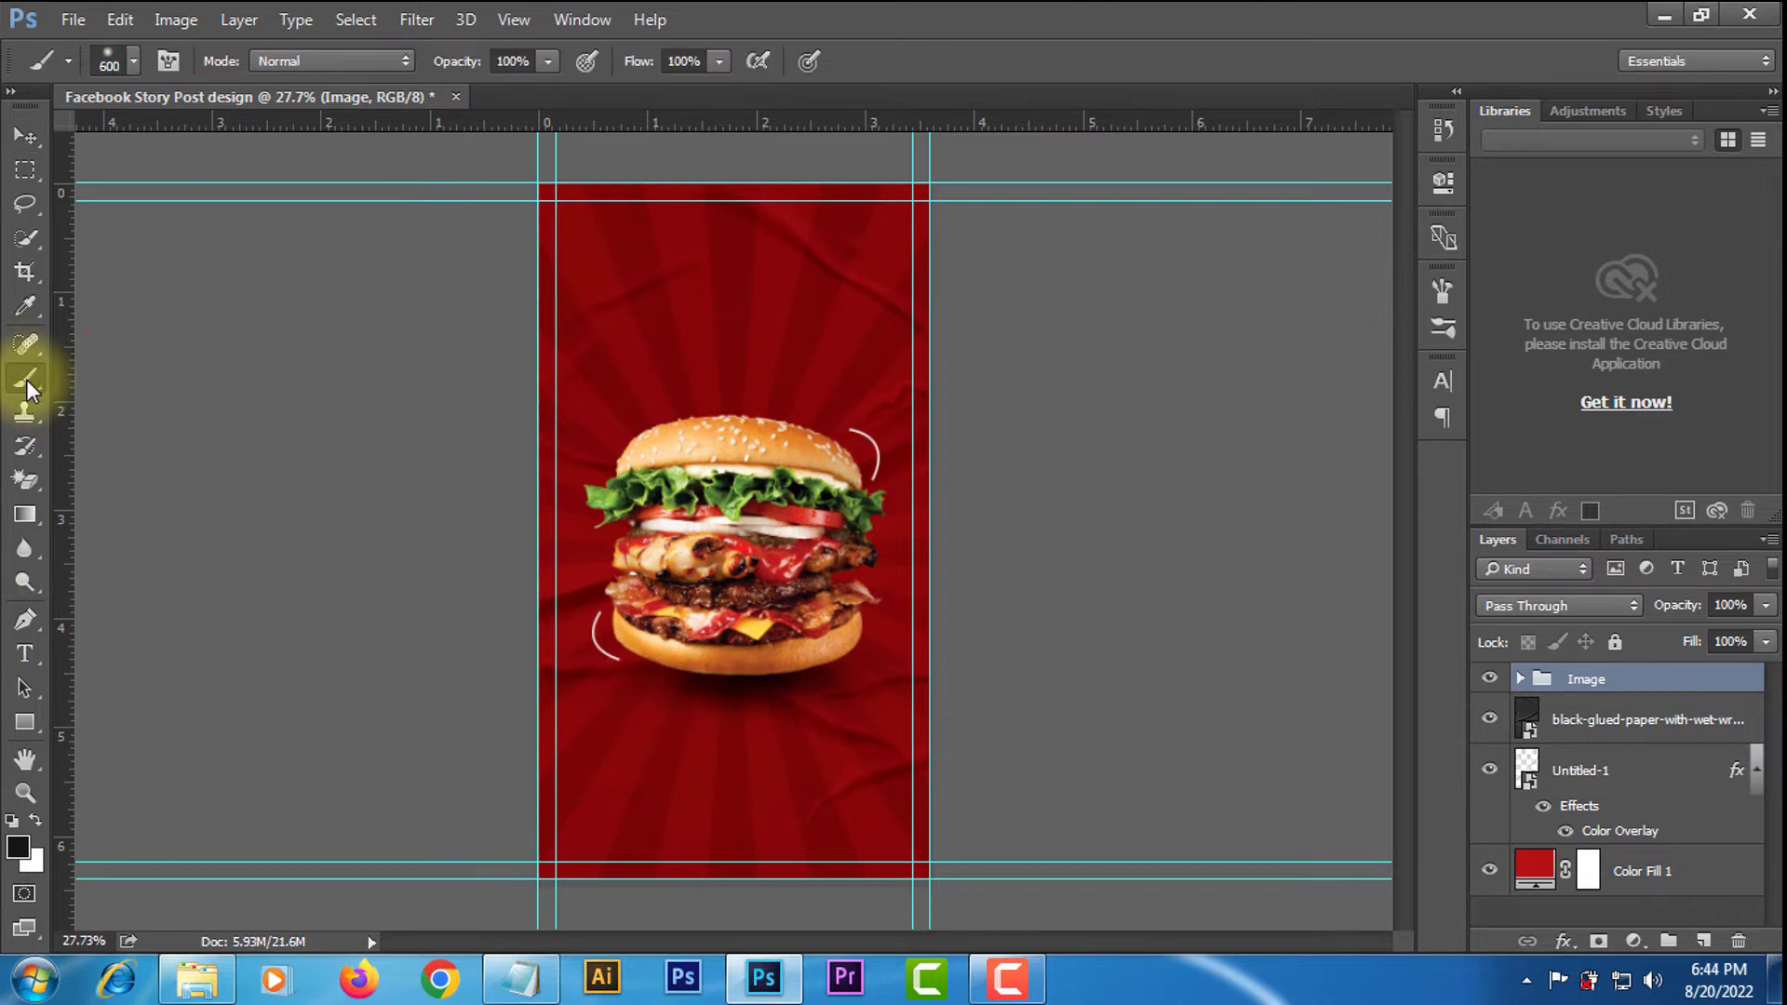
left_click(1593, 721)
left_click(1704, 941)
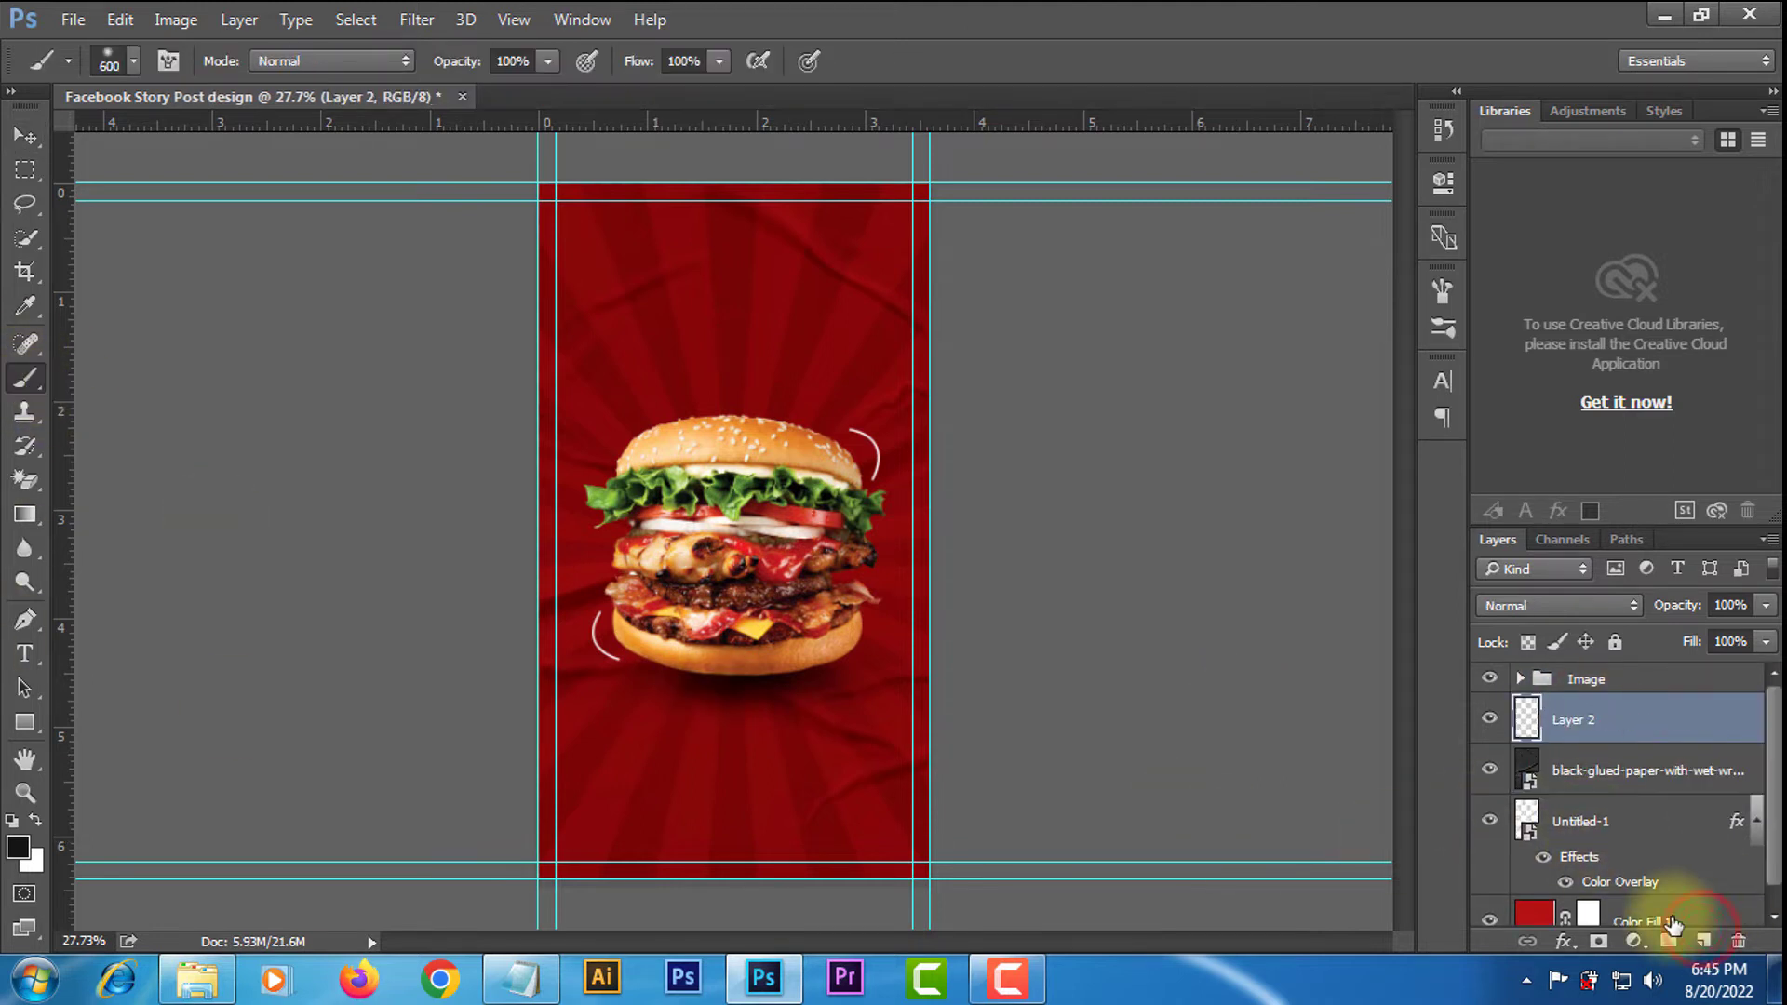
left_click(36, 819)
left_click(1541, 606)
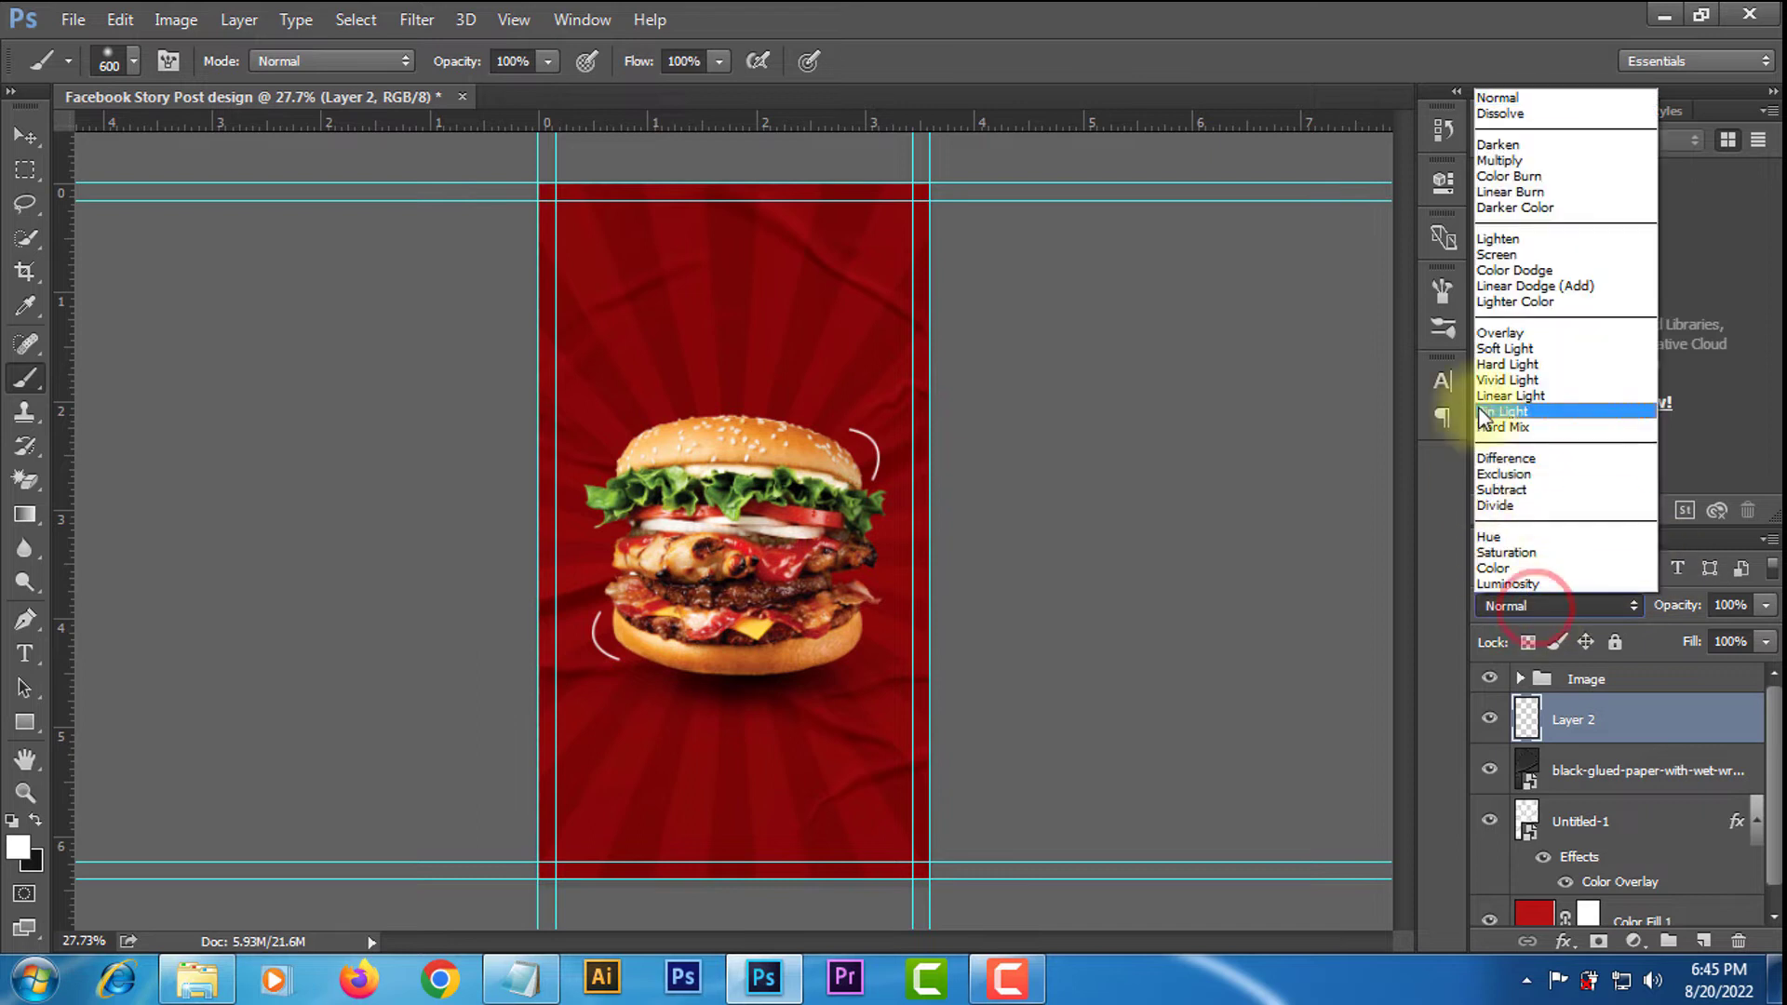
left_click(1490, 344)
Set the brush size to 1100 px and dab white repeatedly at the burger's center to brighten the background behind it.
key("[")
key("[")
key("[")
key("[")
key("[")
key("[")
key("[")
key("[")
key("[")
key("[")
key("[")
key("[")
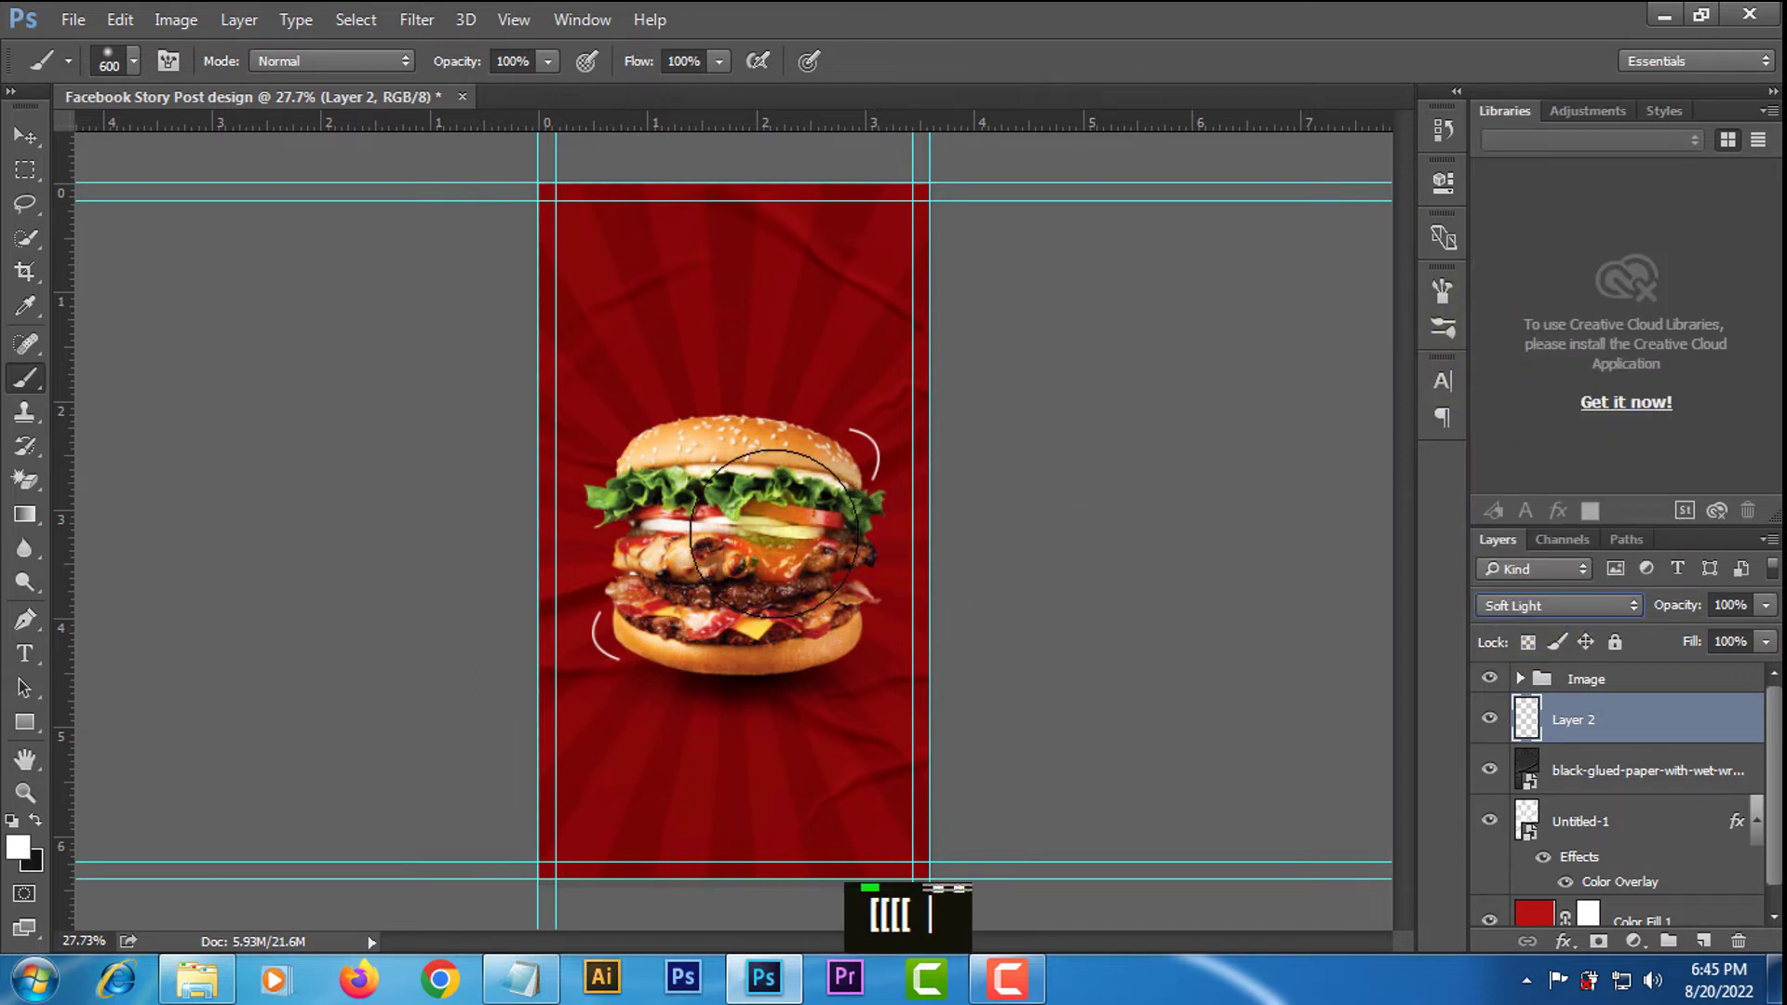
key("]")
key("]")
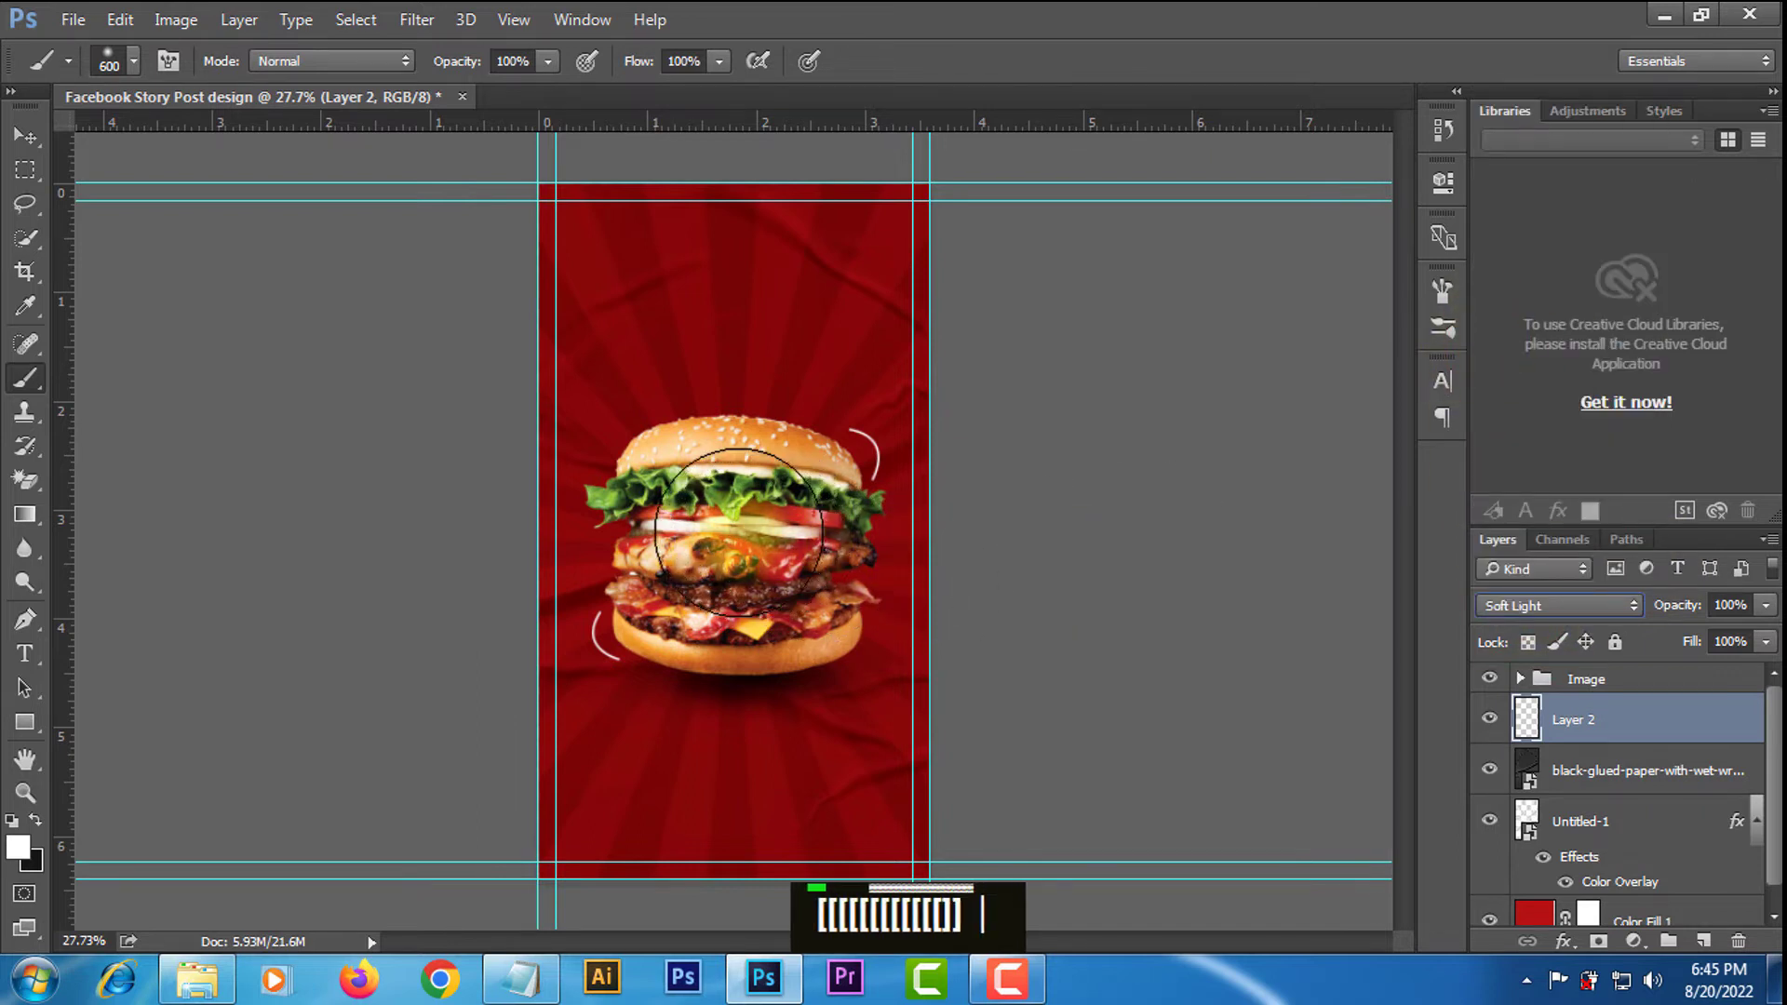
key("]")
key("]")
key("]")
key("]")
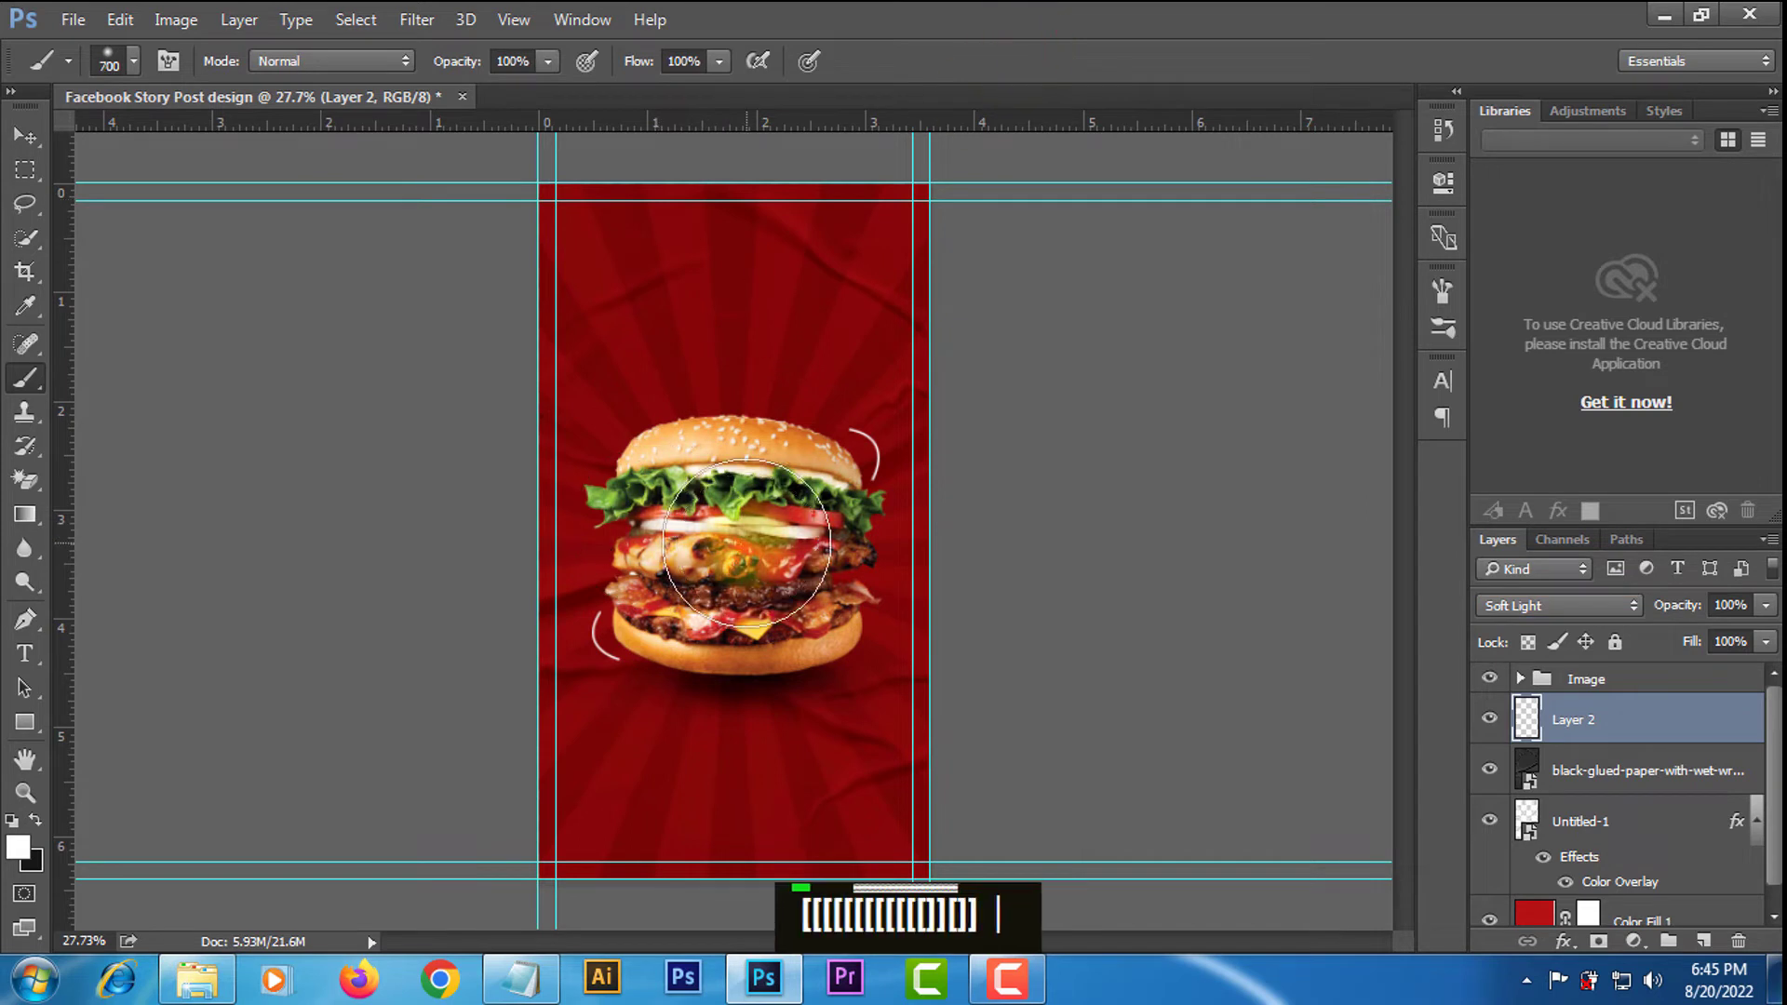
key("]")
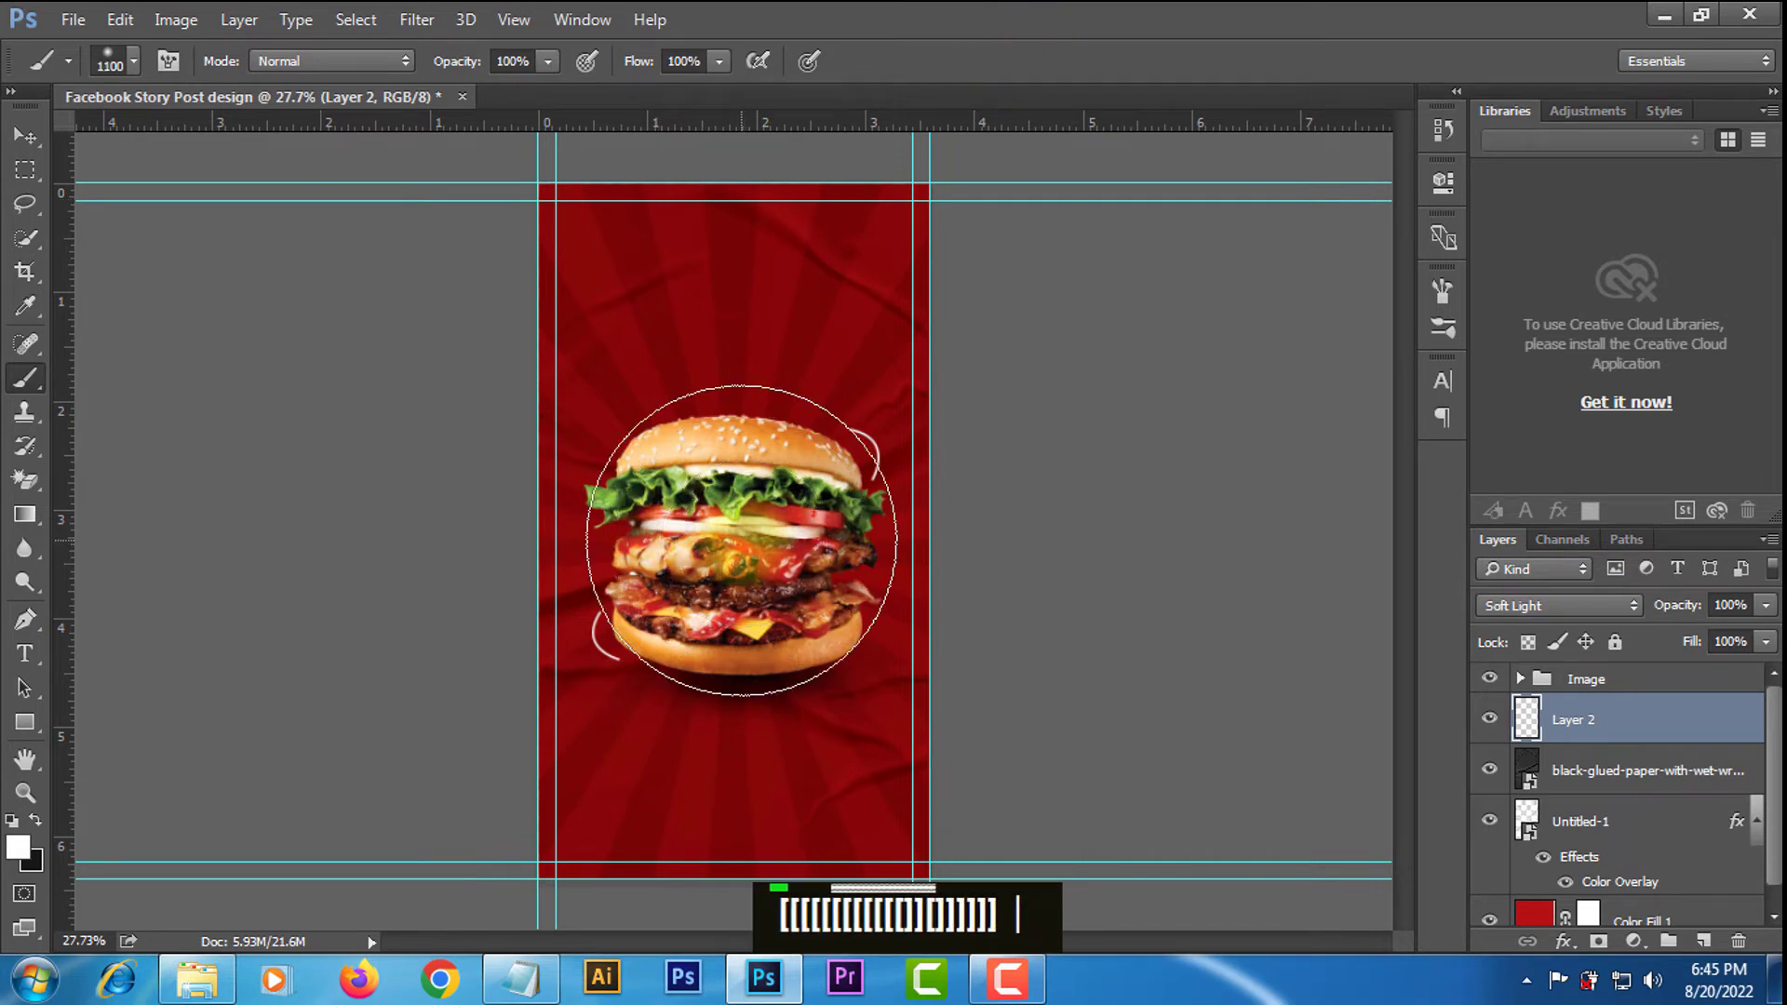
double_click(741, 540)
double_click(741, 540)
double_click(741, 540)
double_click(741, 540)
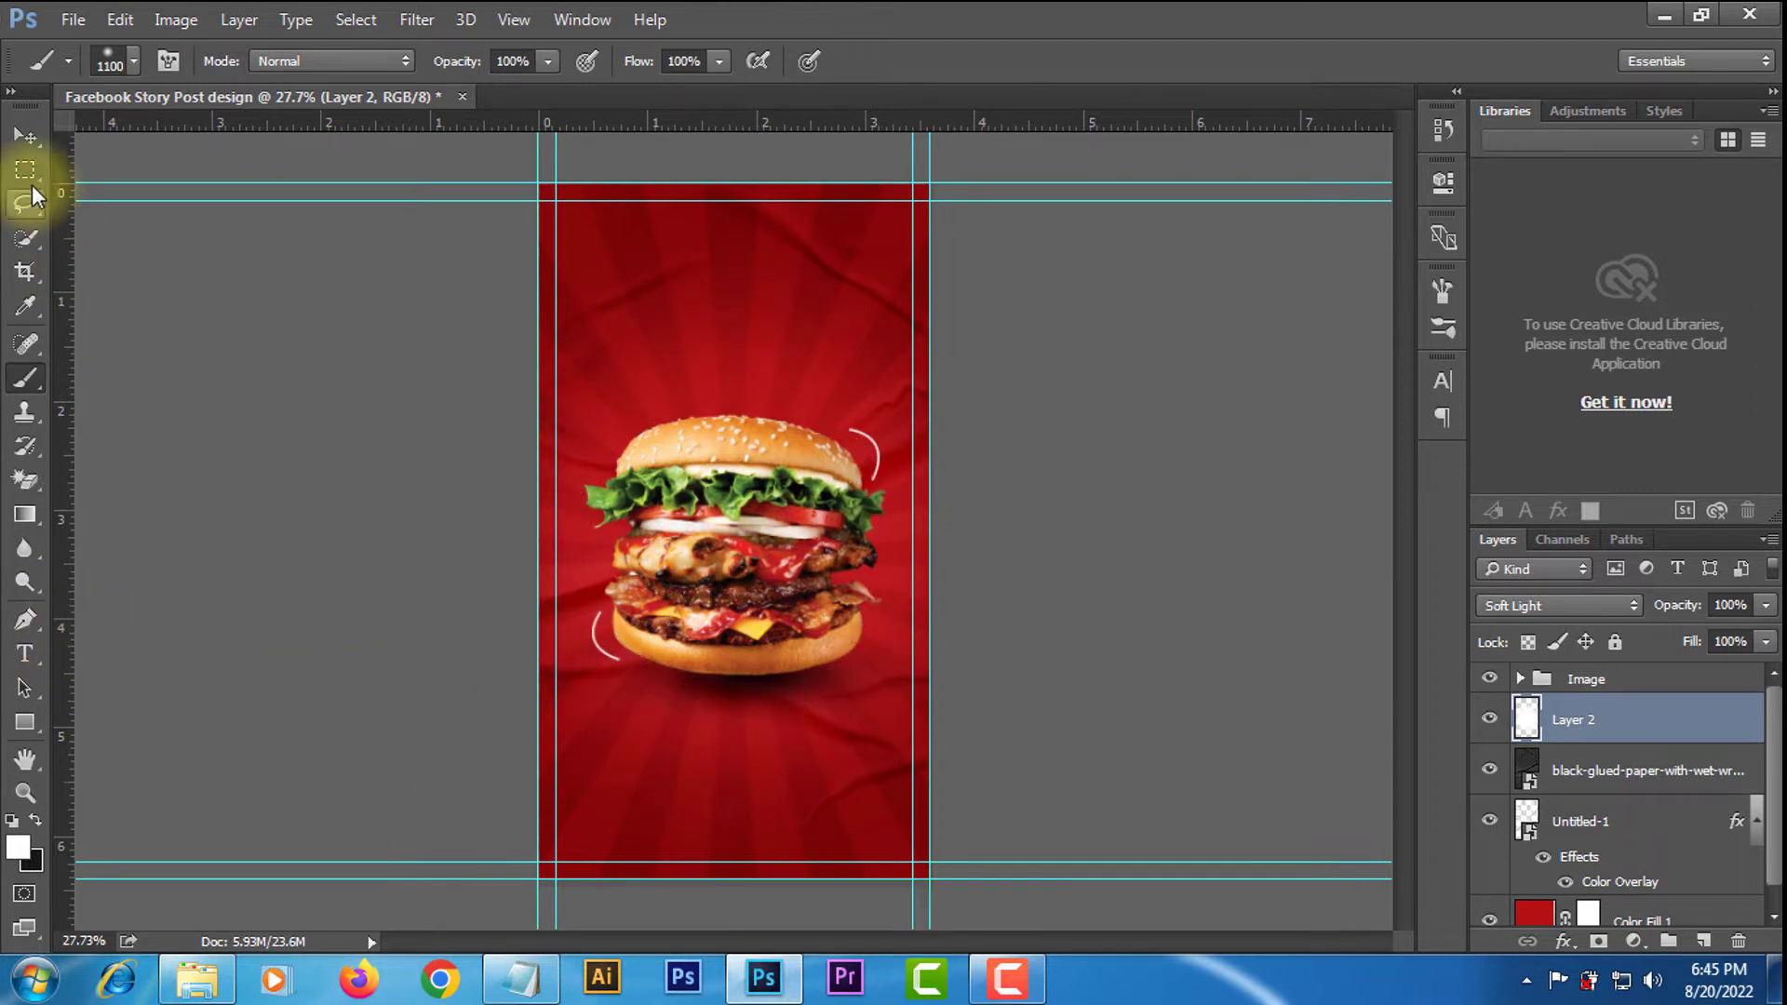
Group the glow, wrinkled paper, sunburst and red fill layers, and name the group Background.
left_click(22, 143)
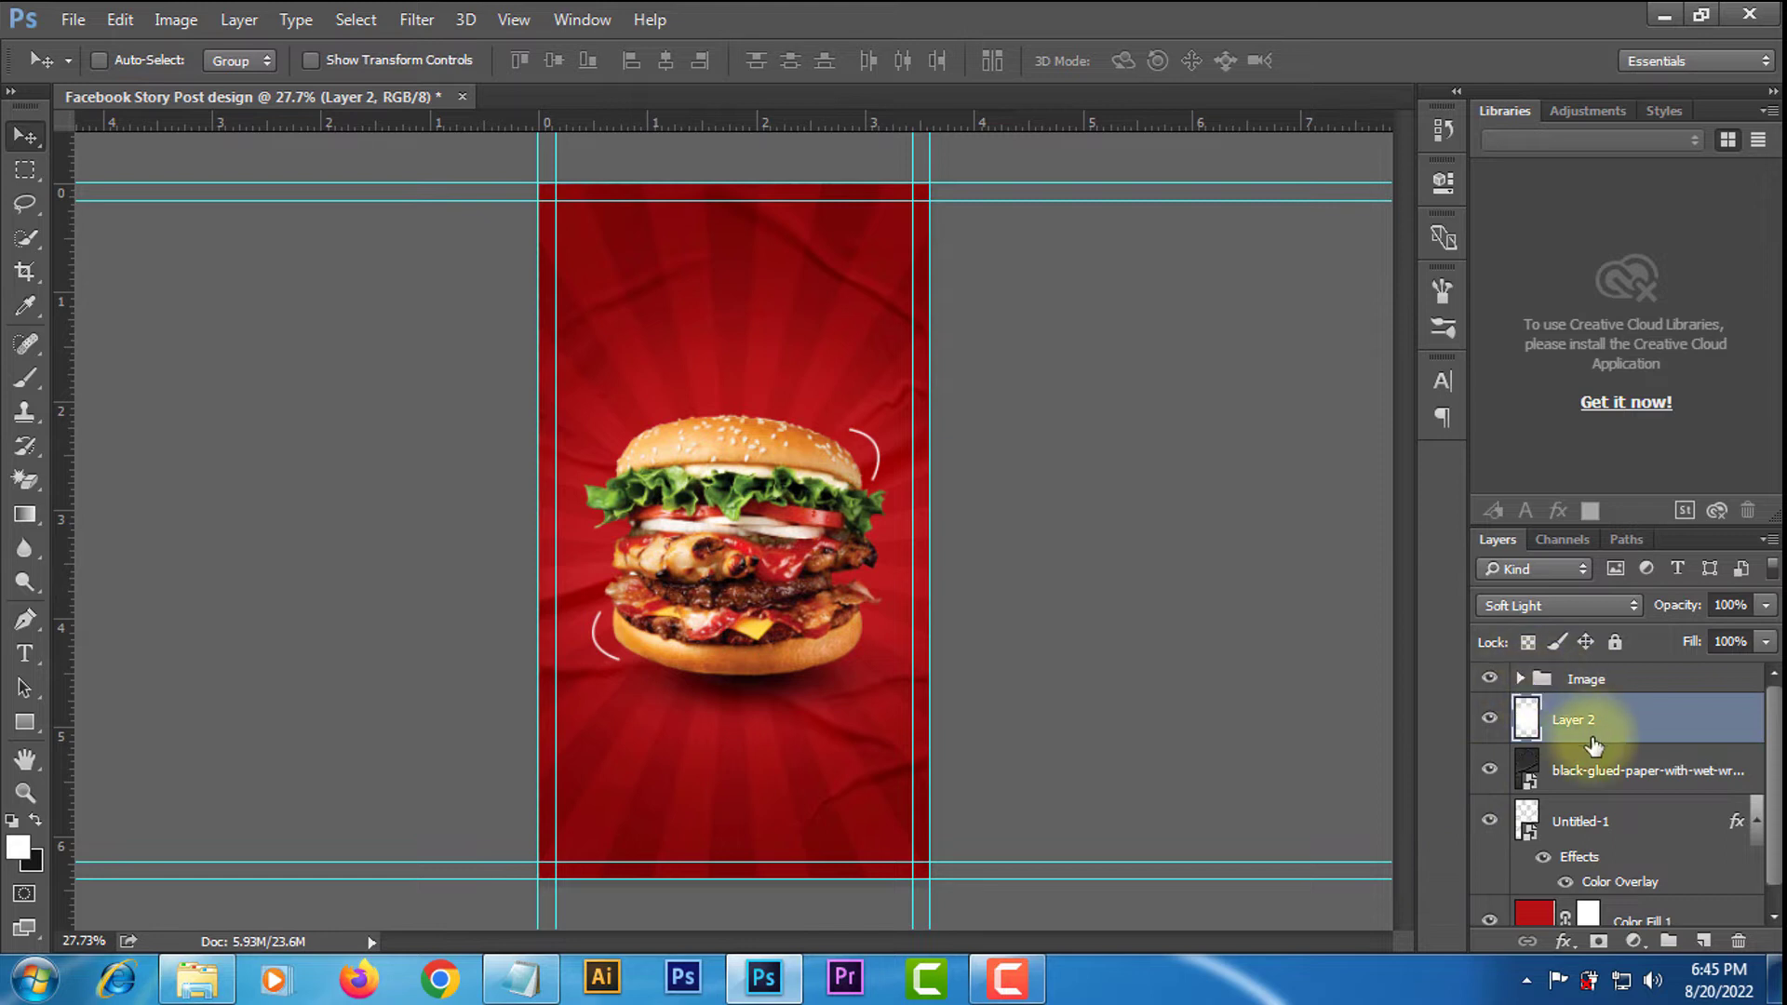
scroll(1619, 903, "down", 2)
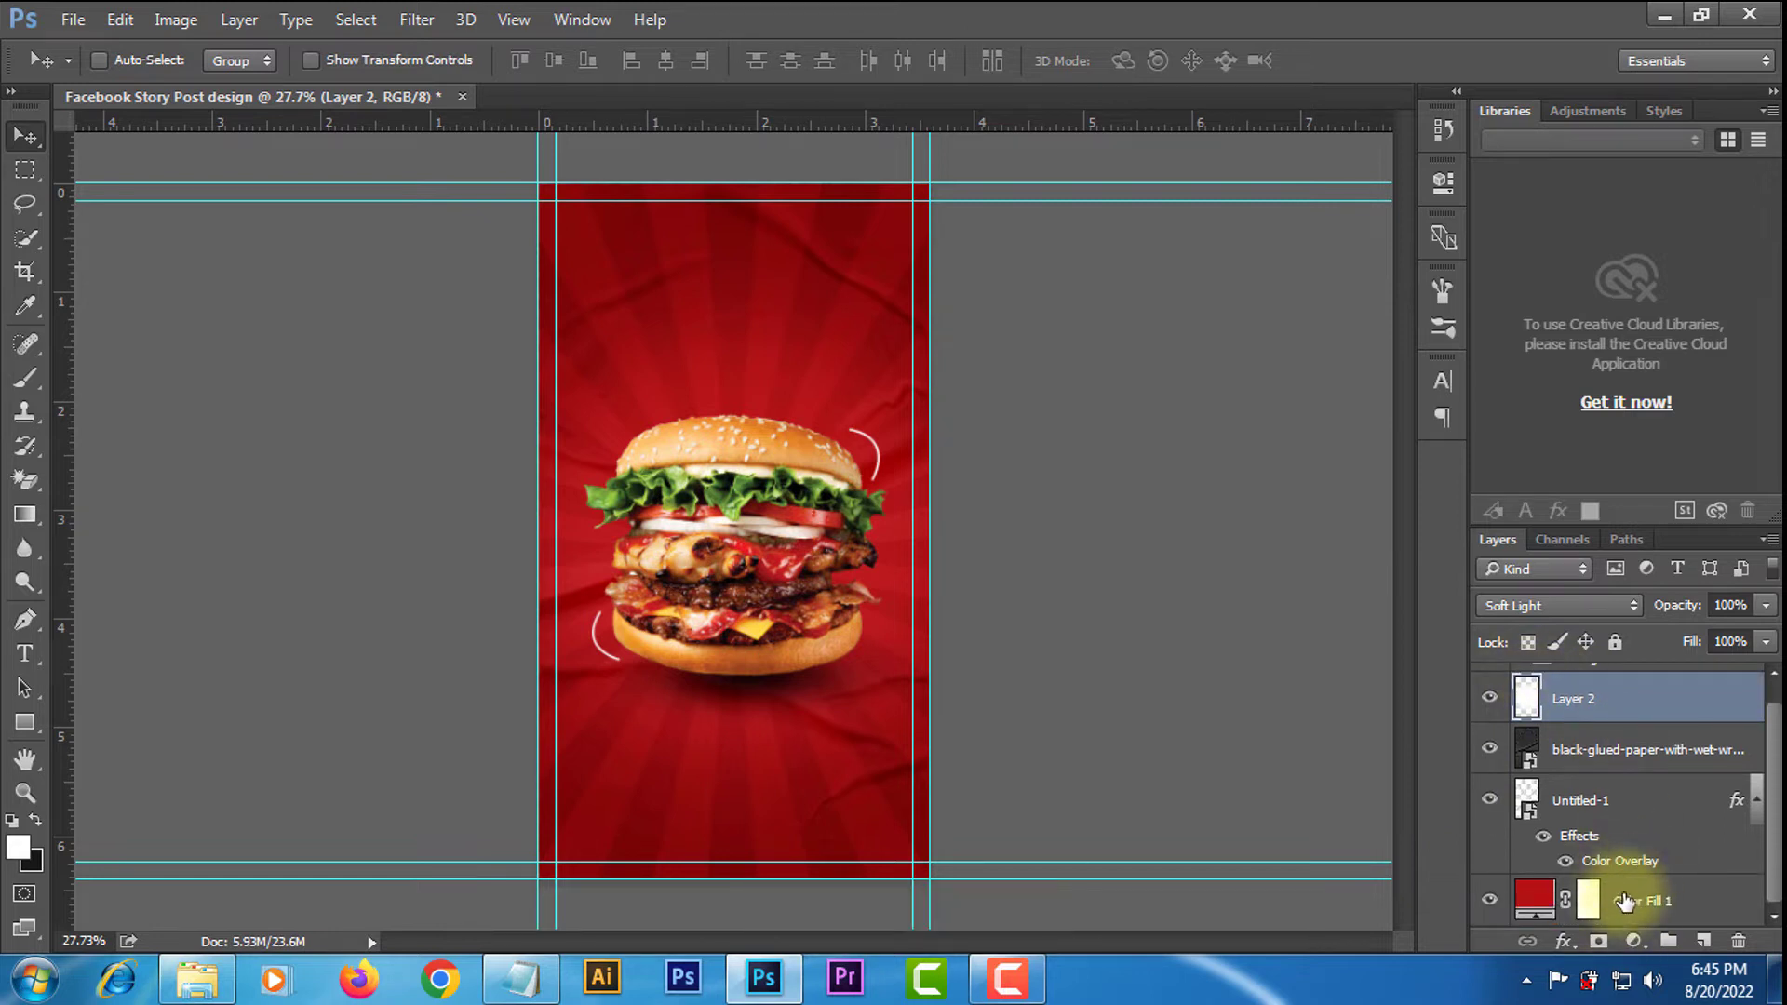
left_click(1624, 901, "shift")
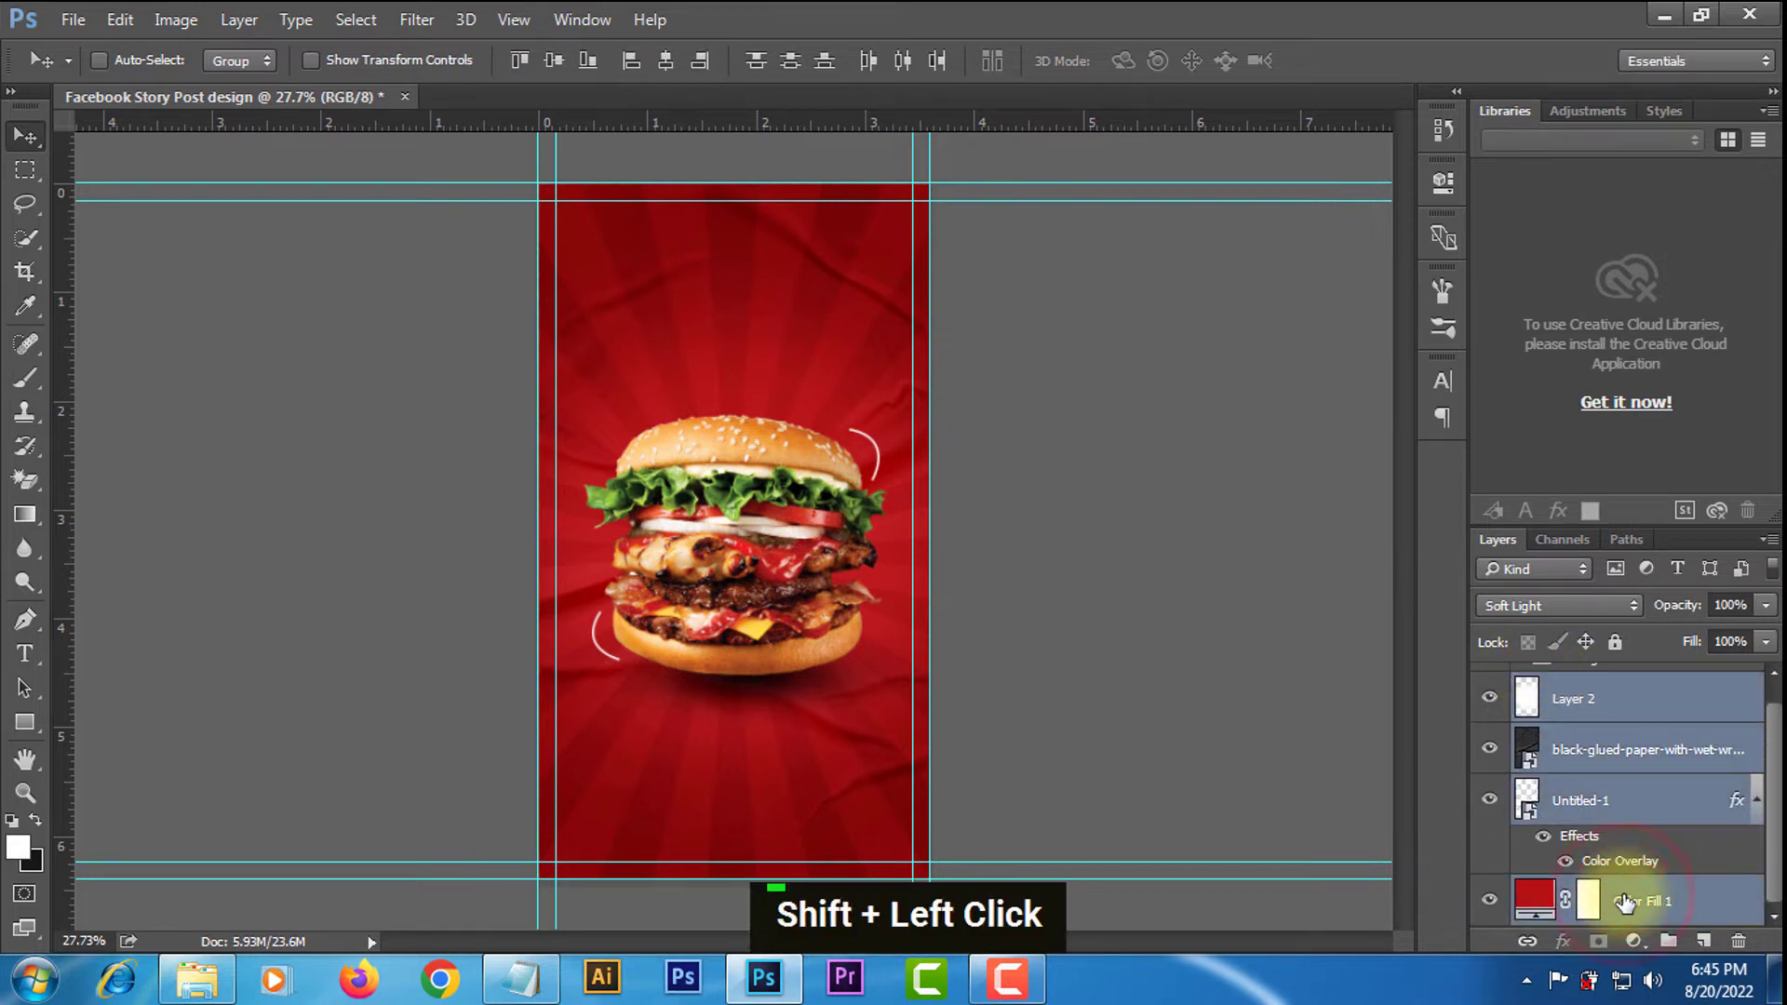
key("ctrl+g")
double_click(1588, 710)
type("Background")
key("Return")
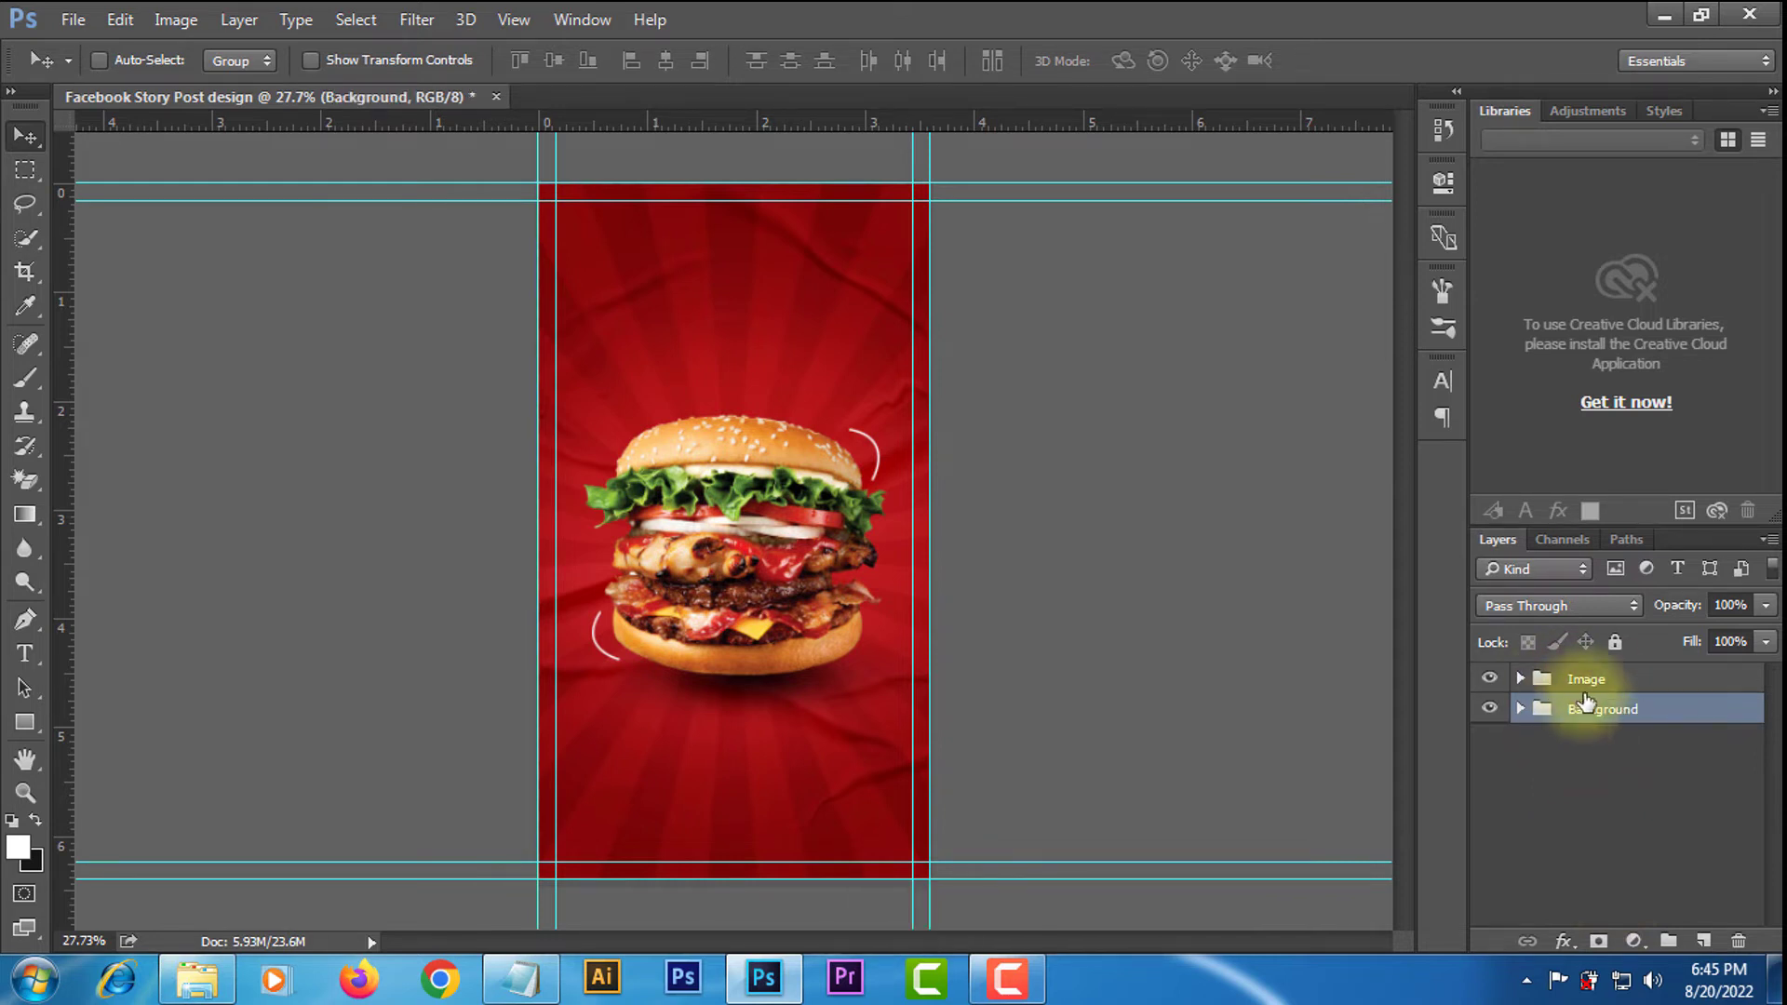
Add the text "burger" in 36 pt white Plane Crash Regular above the Image group, and center it over the burger.
left_click(1592, 678)
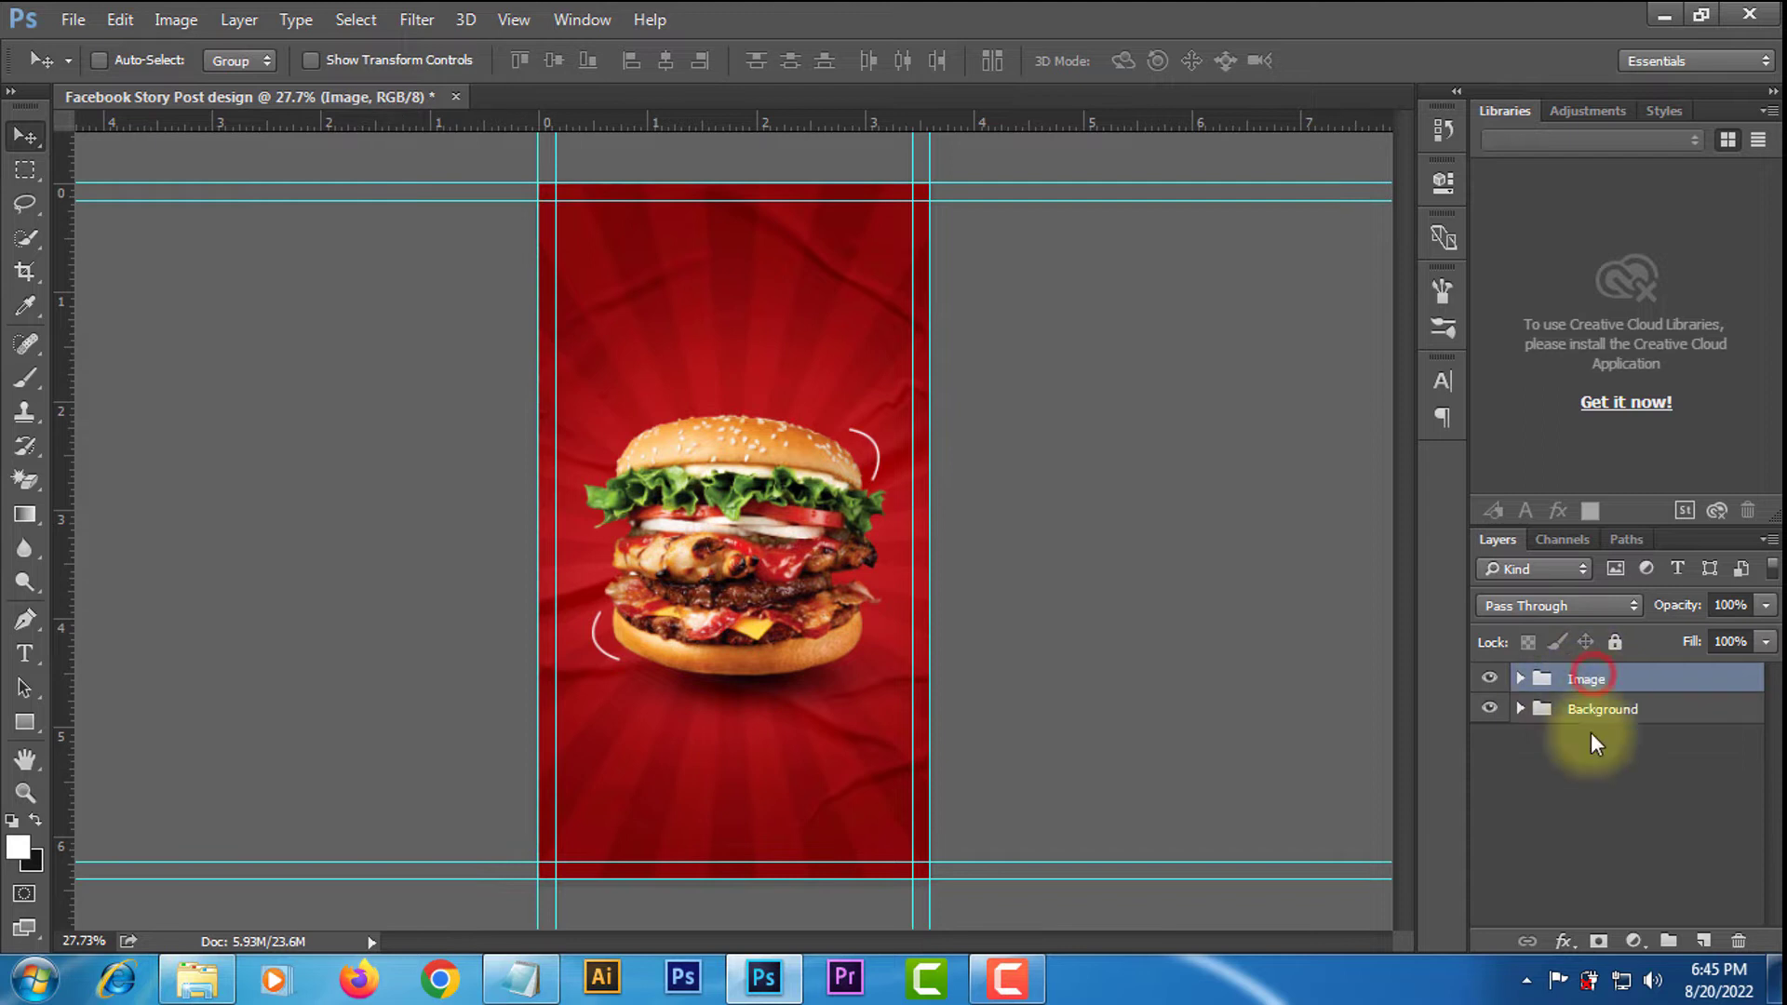
left_click(25, 654)
left_click(626, 325)
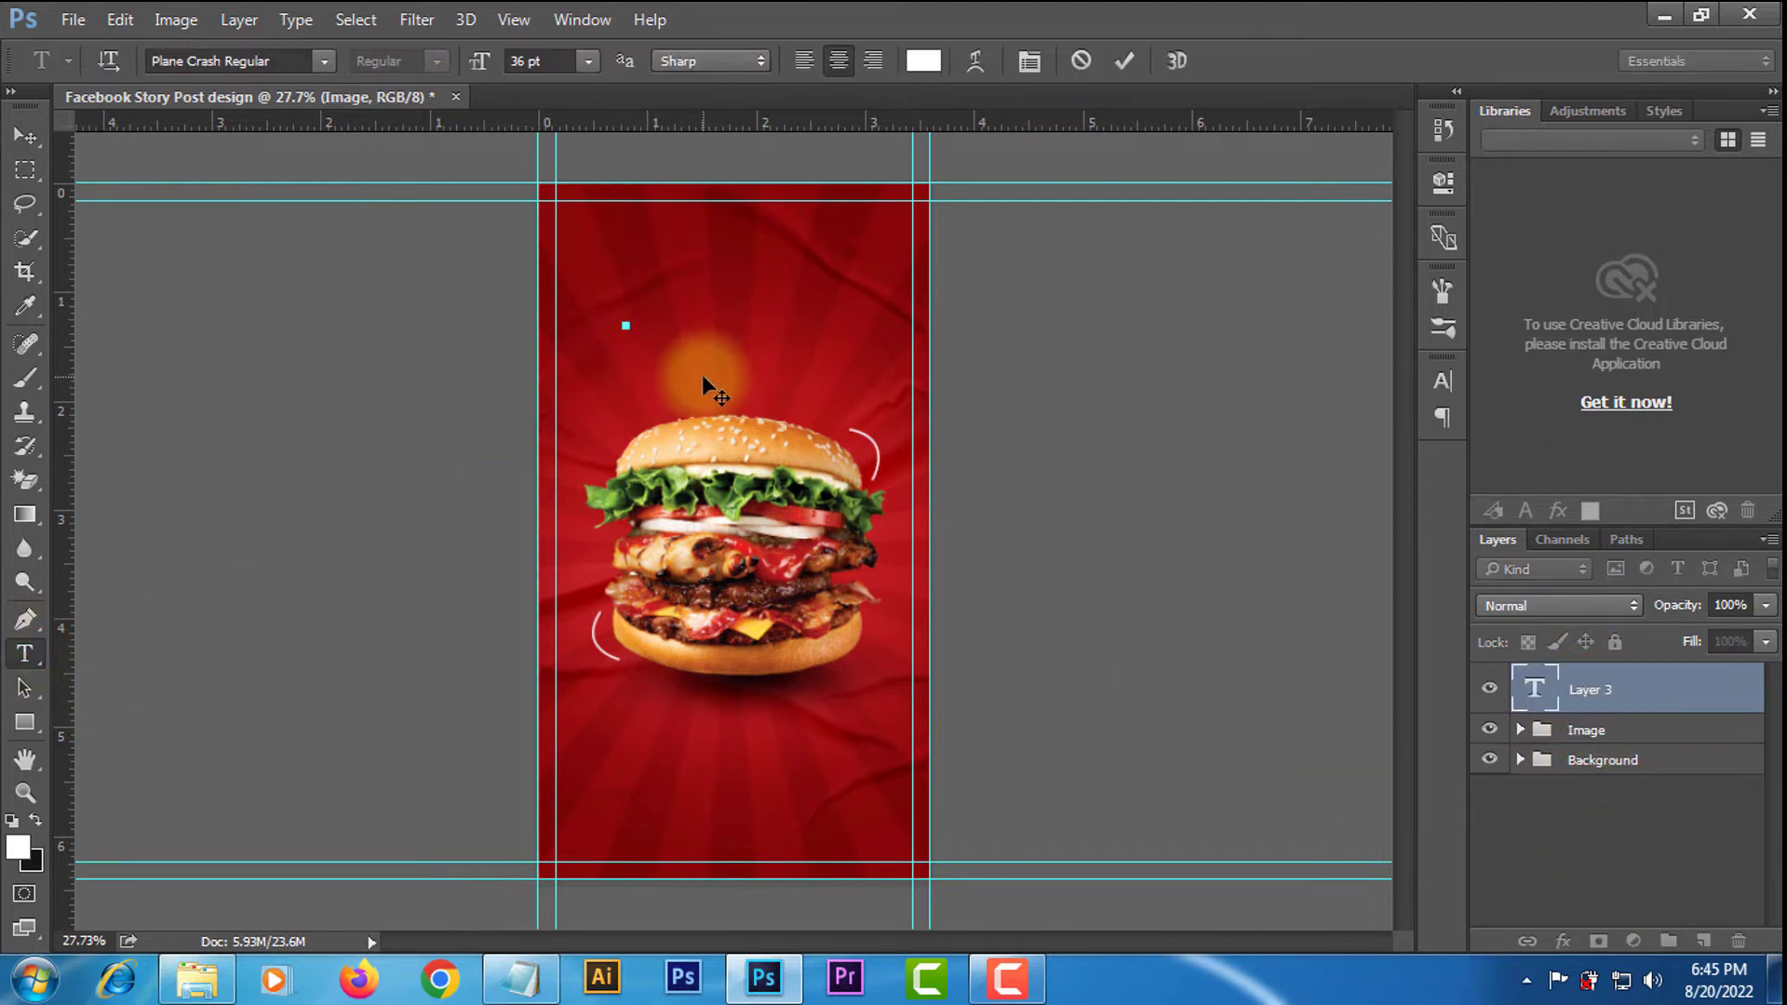
type("burger")
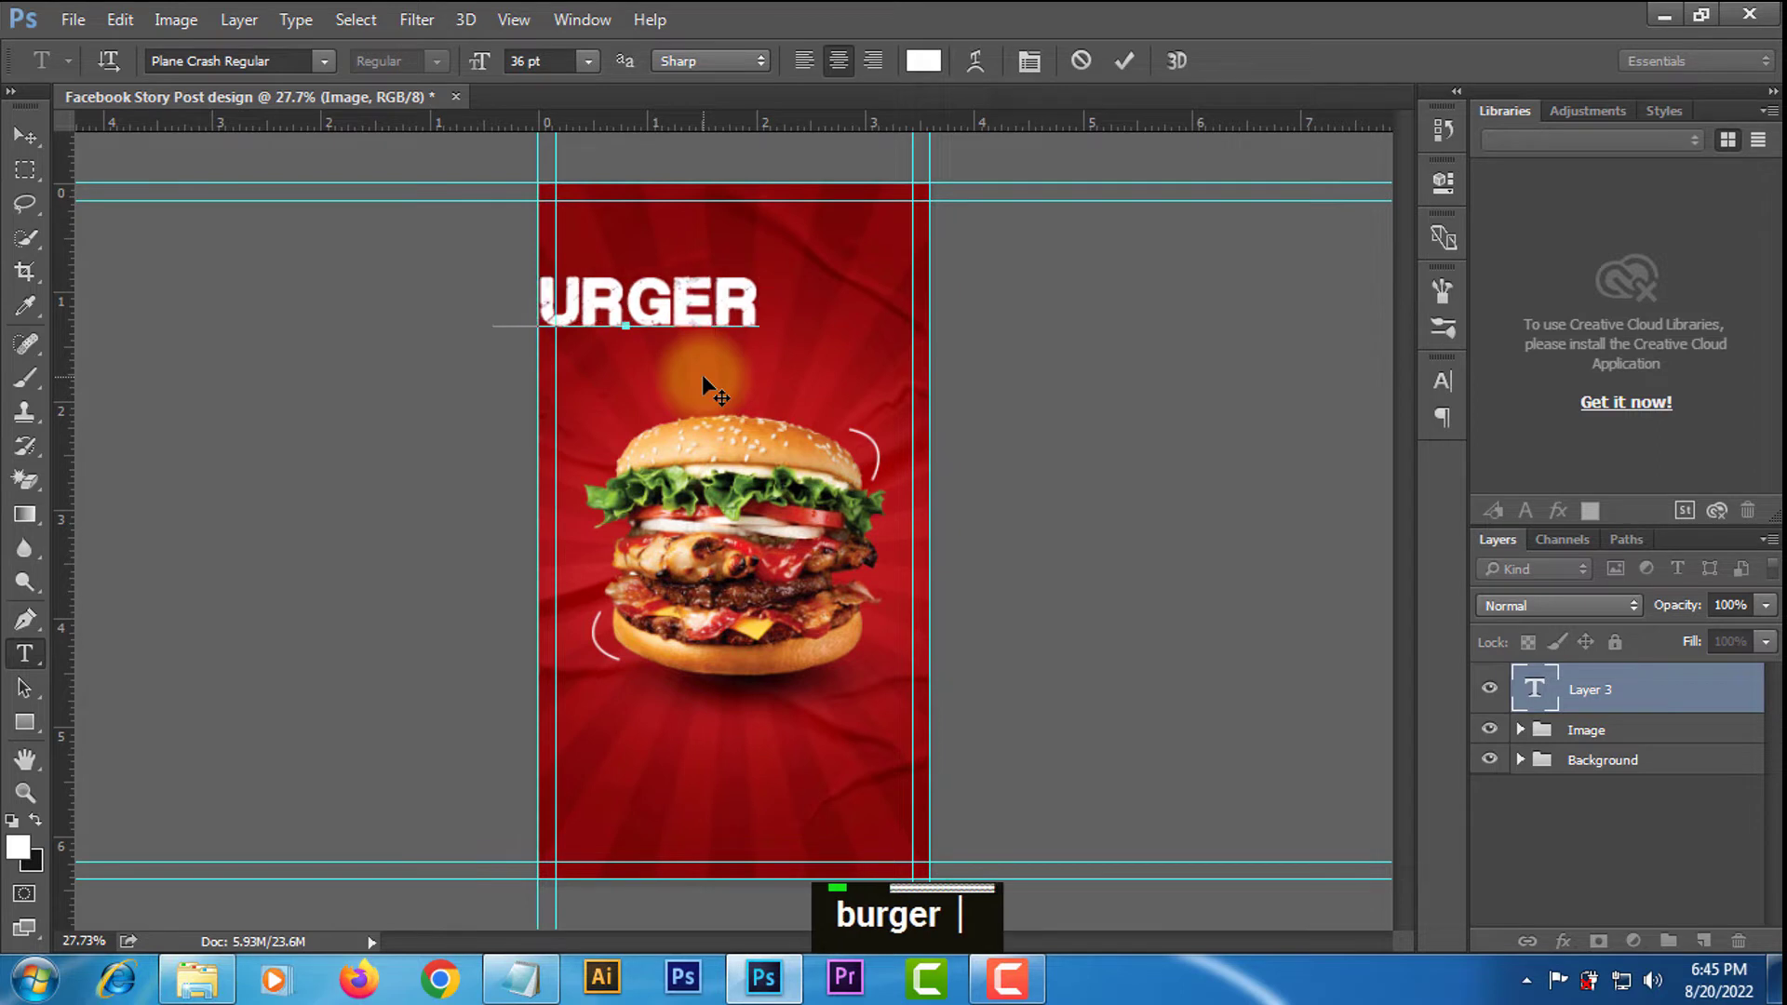
left_click(1125, 61)
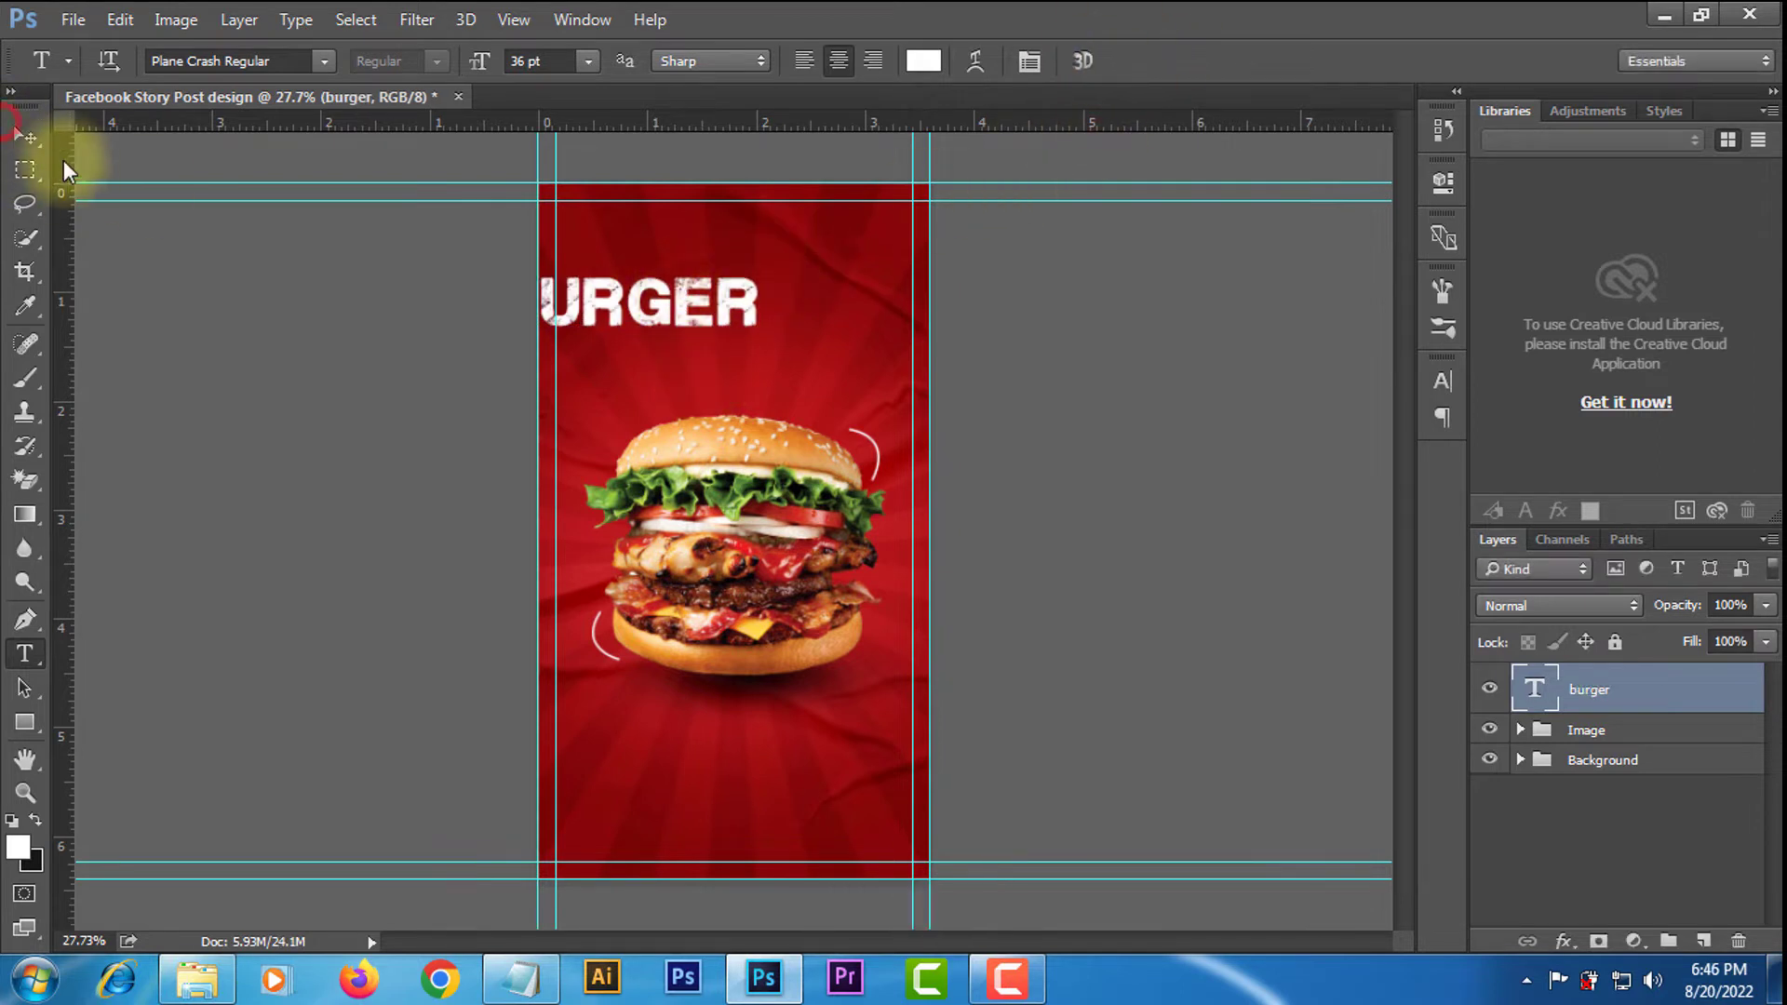
left_click(25, 136)
left_click_drag(605, 295, 710, 301)
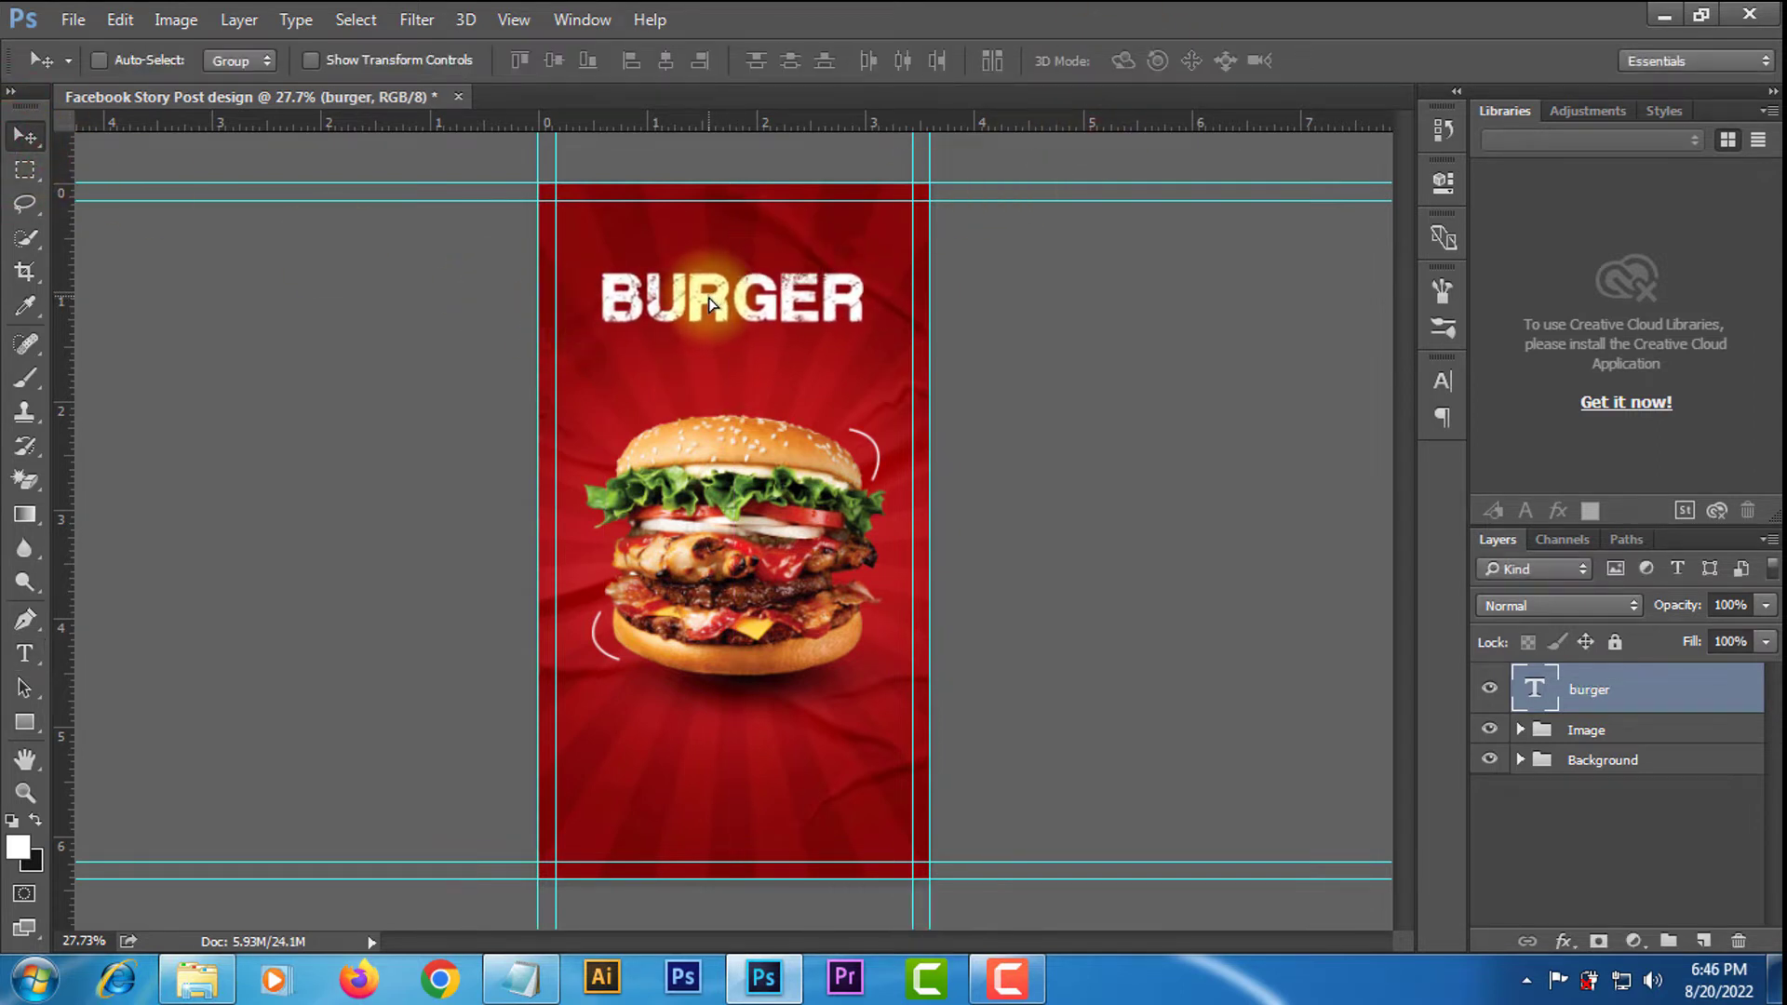
Open the heading's character settings and preview other fonts for it.
left_click(1442, 381)
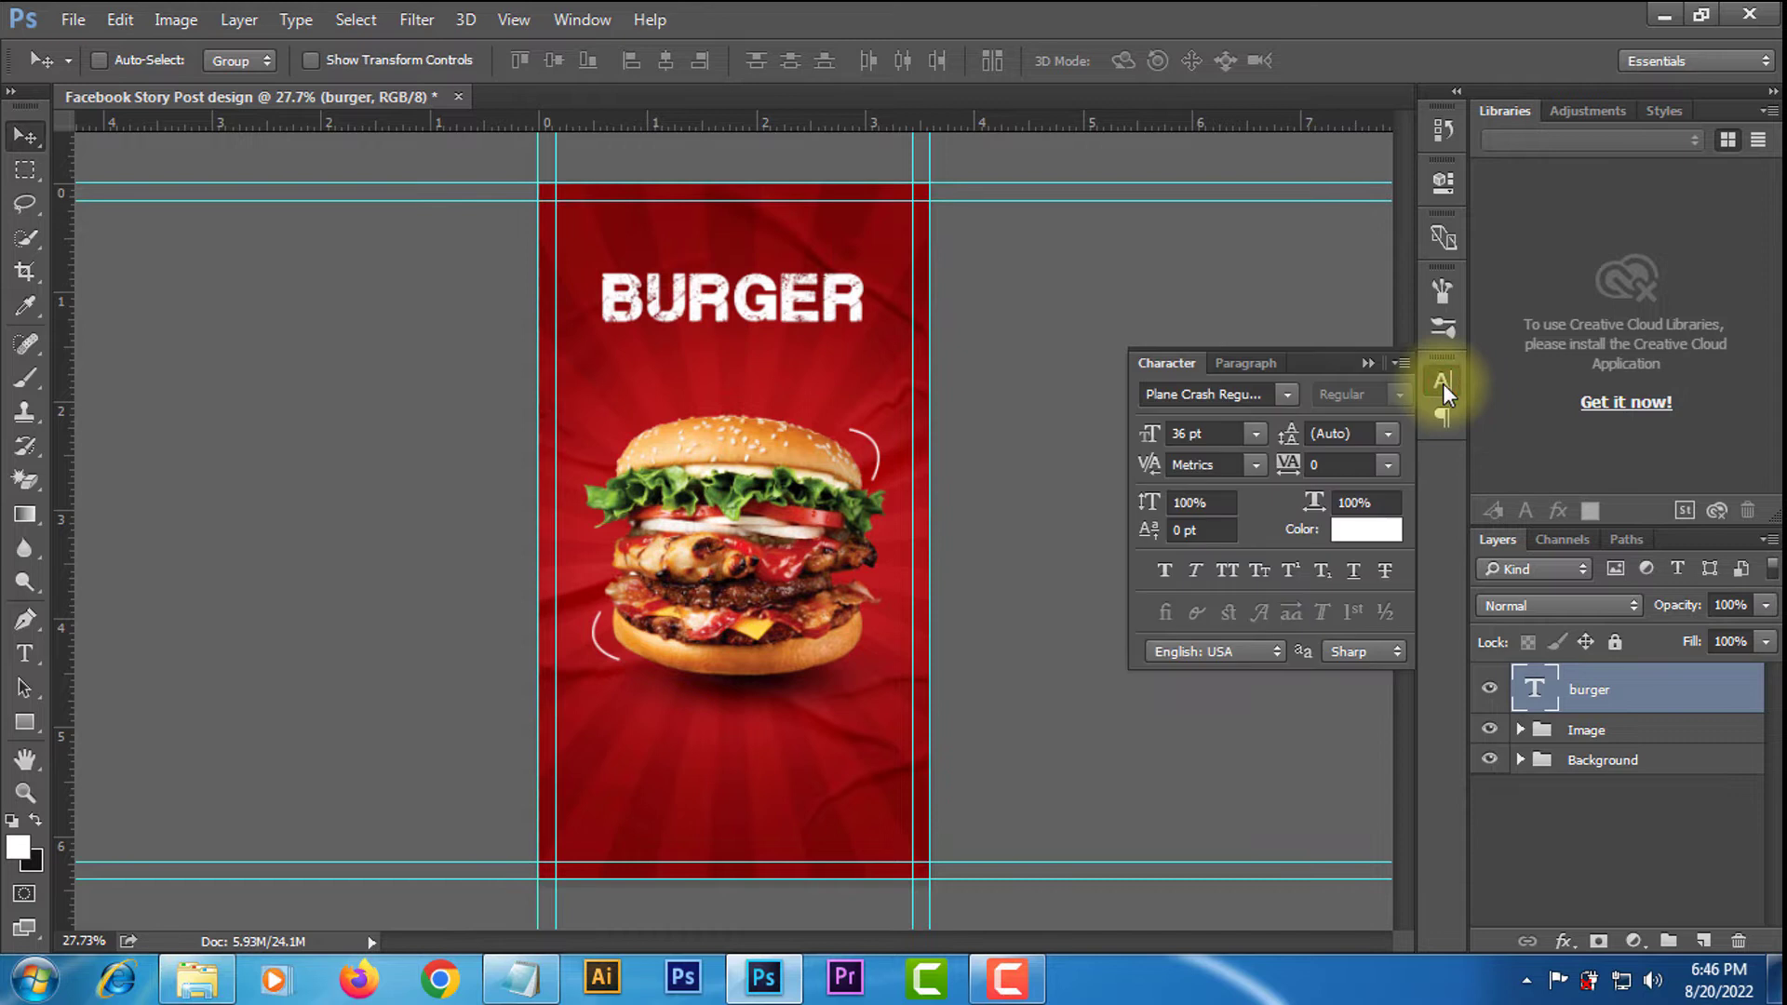
left_click(1287, 394)
scroll(1271, 262, "up", 4)
scroll(1272, 261, "down", 7)
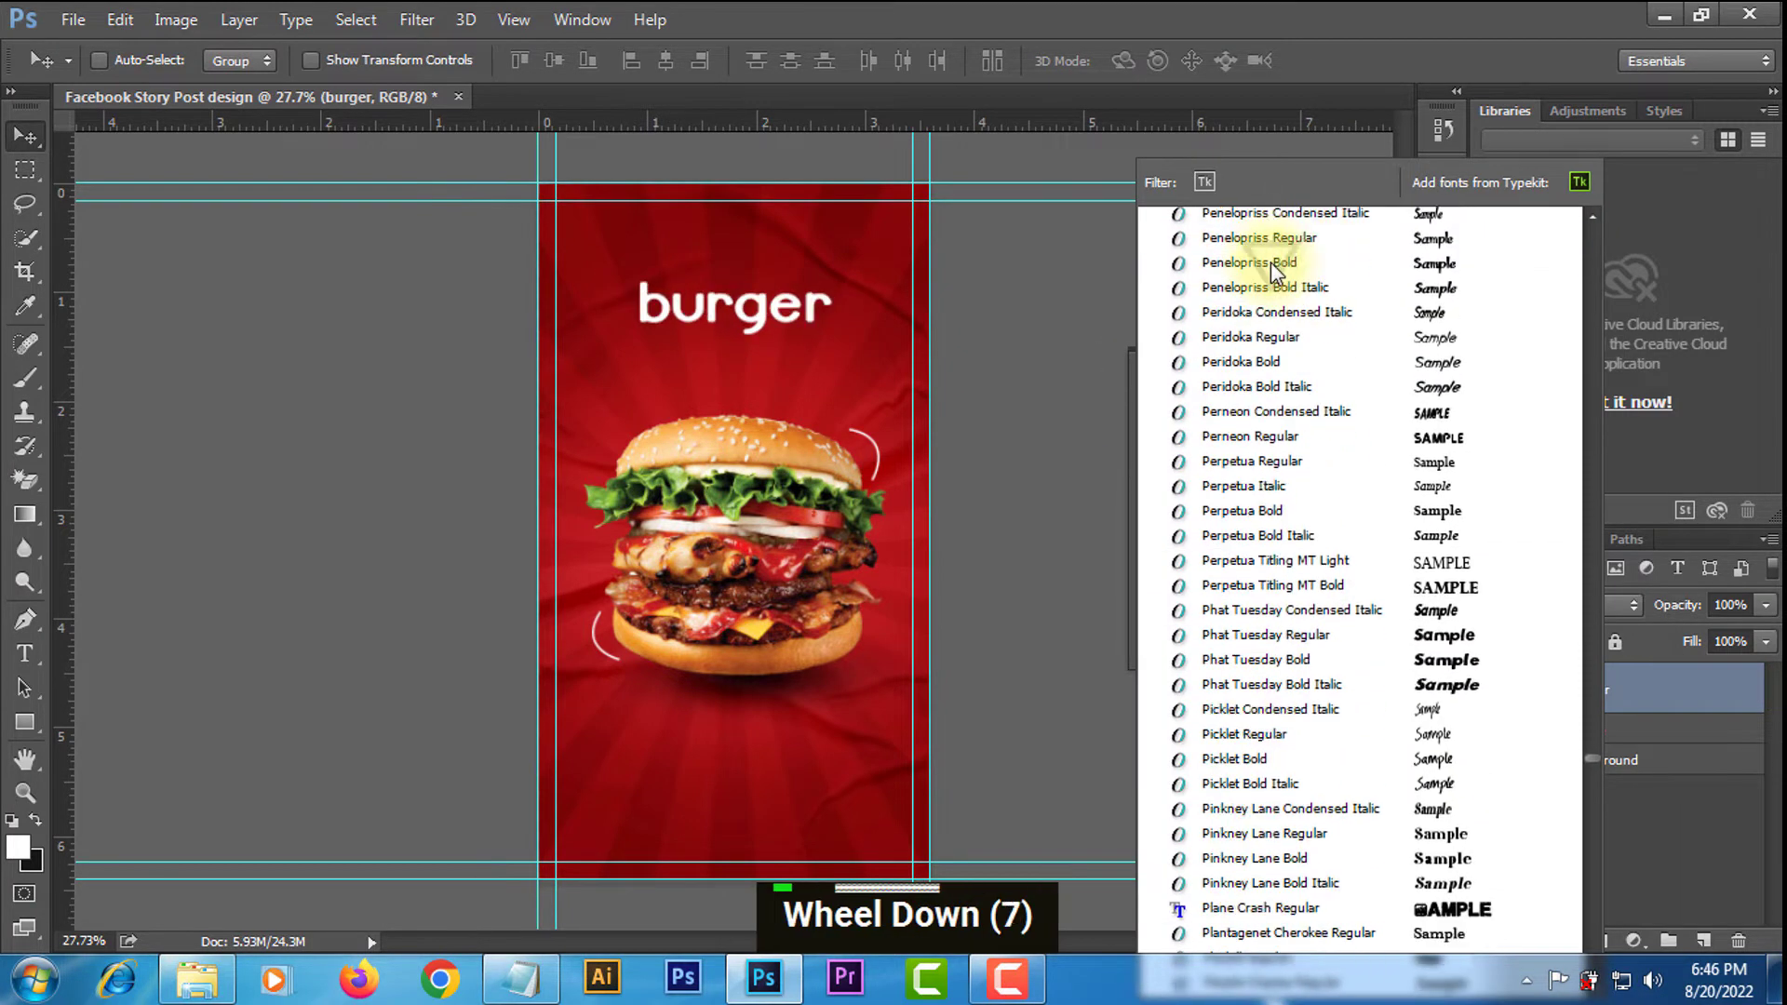
left_click(1300, 67)
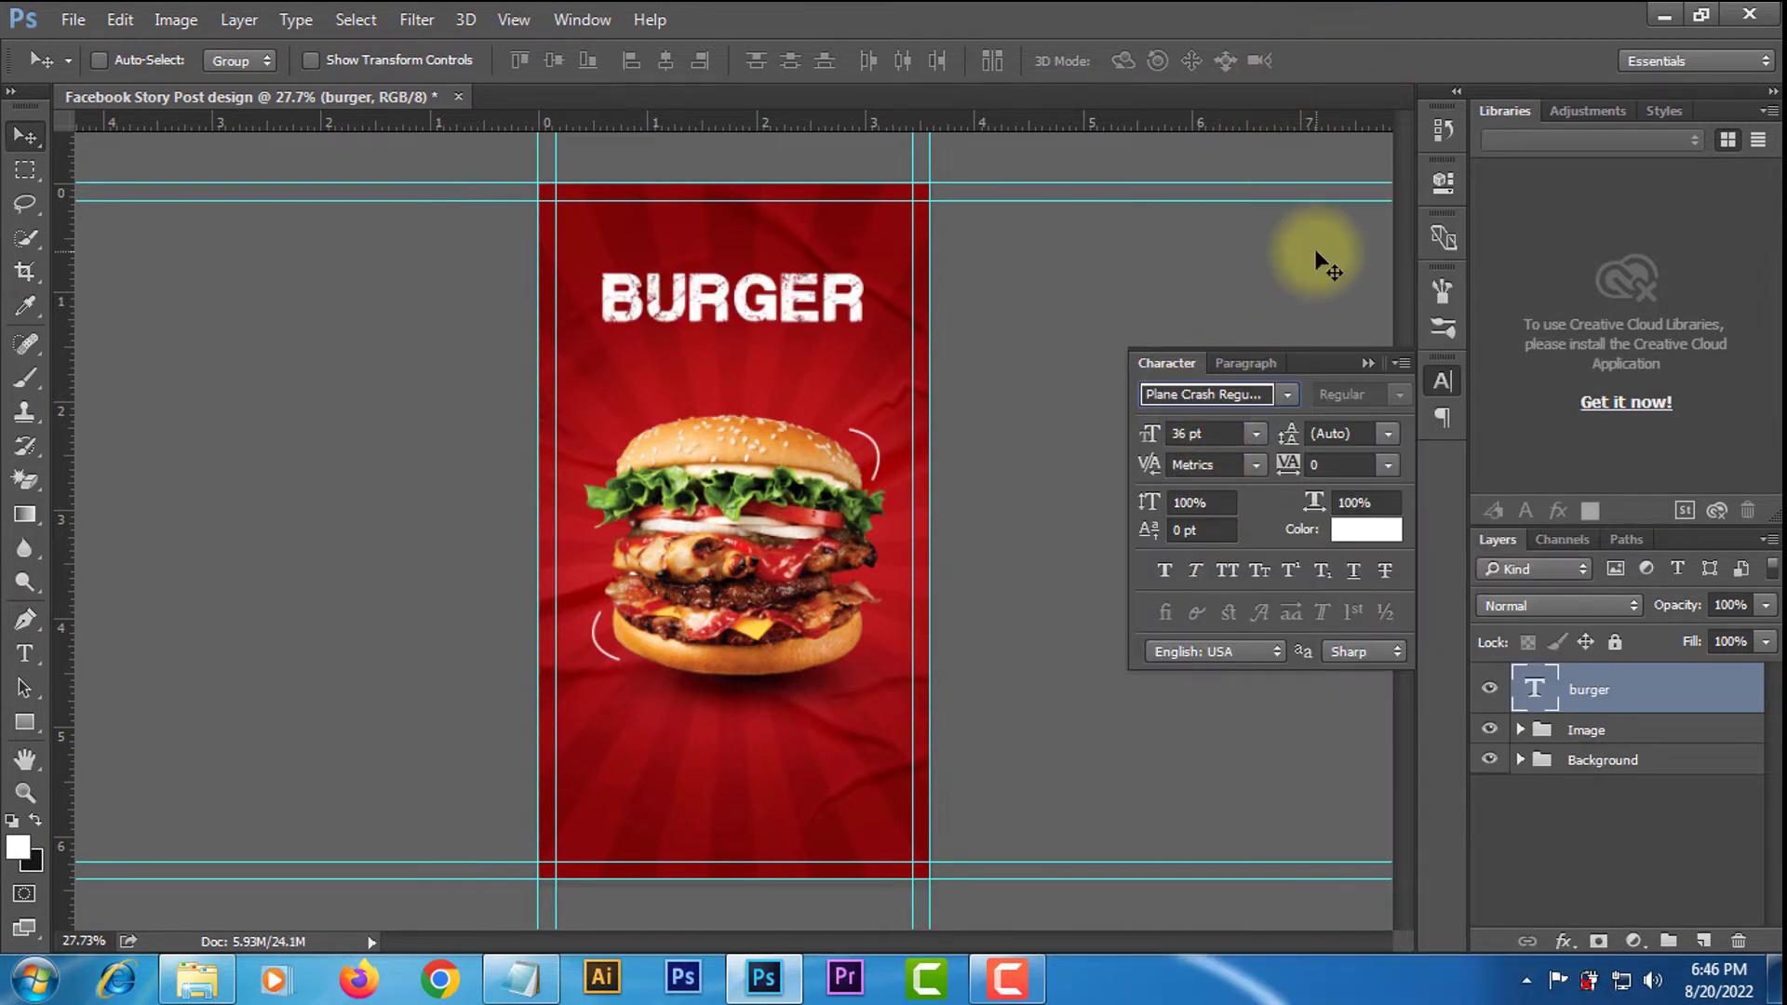
Try to color the text with f9c44f sampled from the burger's cheese while no layer is selected.
left_click(1529, 795)
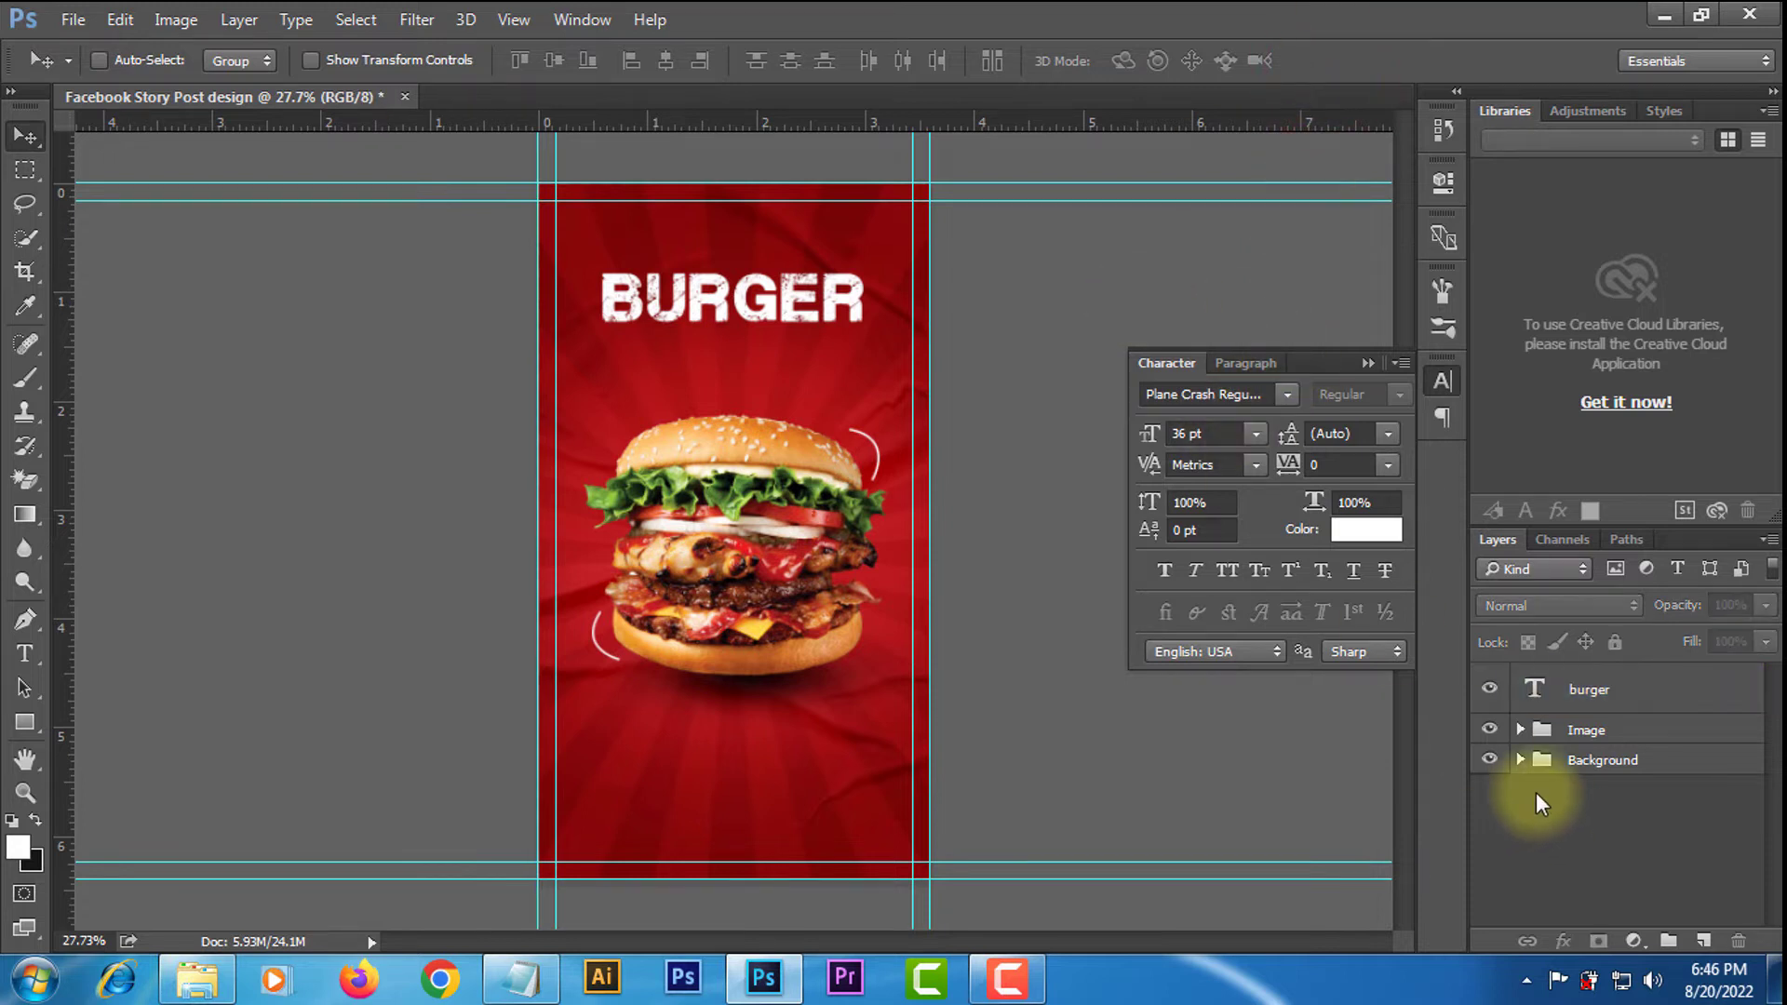
left_click(1348, 527)
left_click(756, 629)
left_click(760, 628)
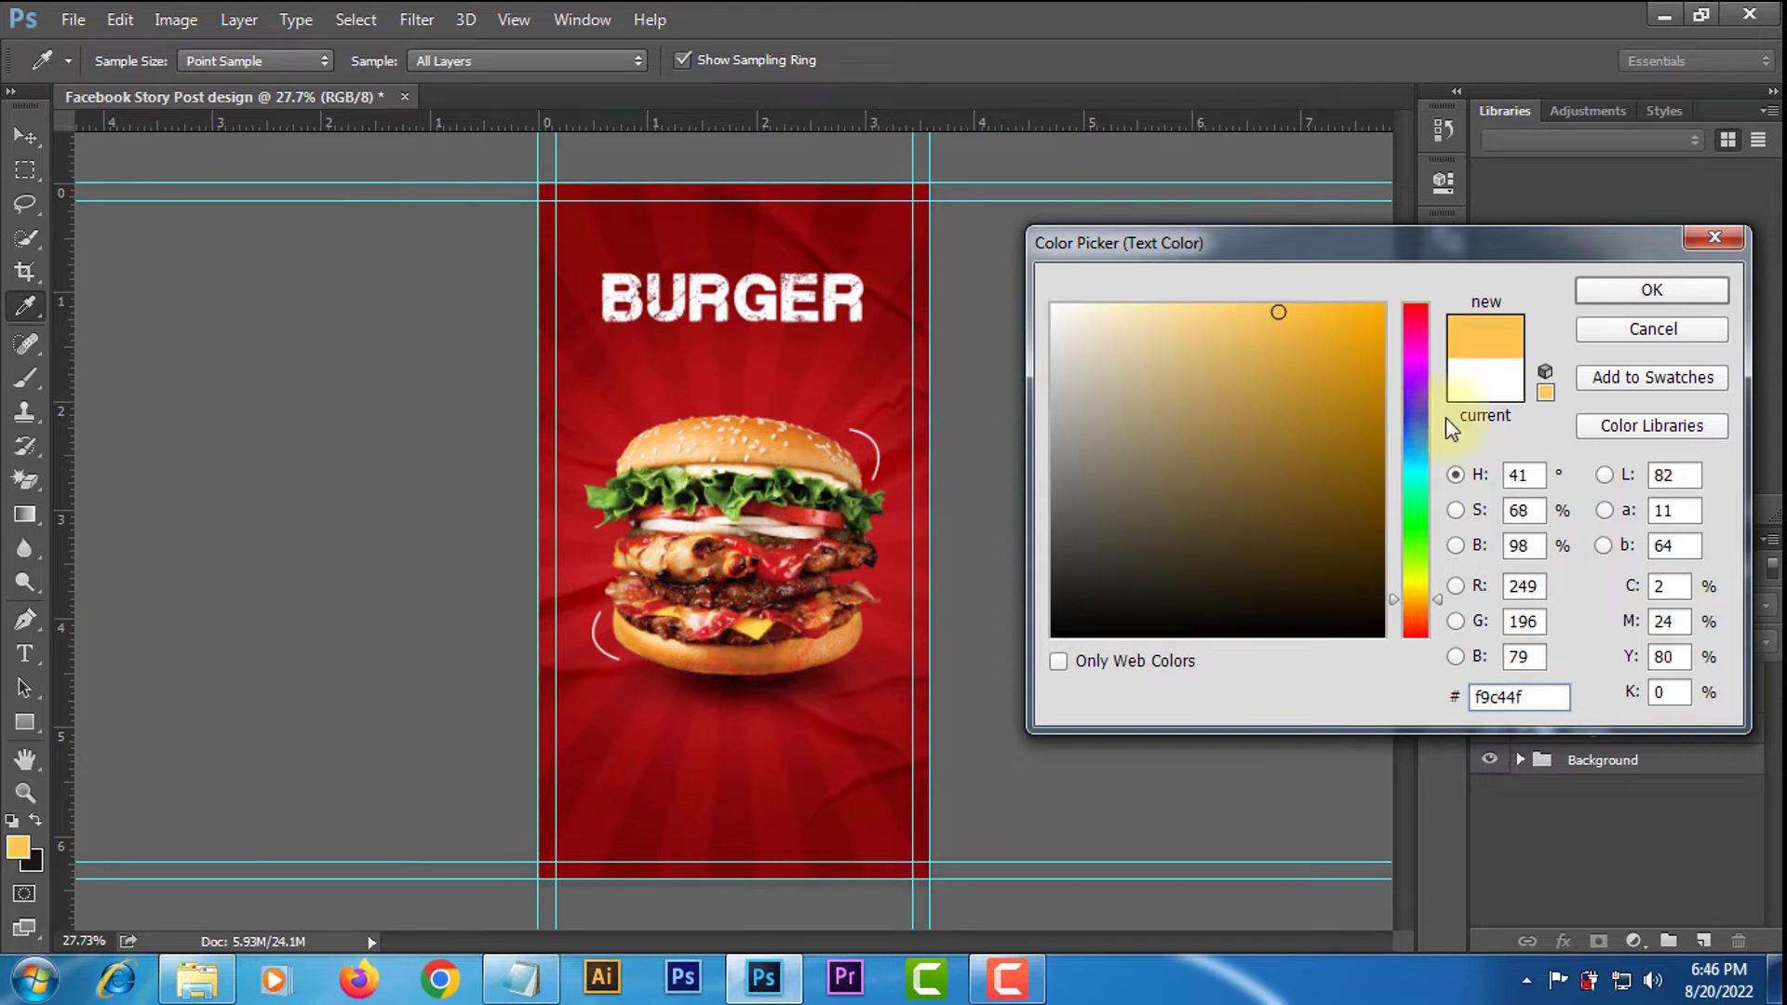
left_click(1629, 290)
Select the burger text layer and set its color to the cheese yellow ffd83f.
left_click(1575, 694)
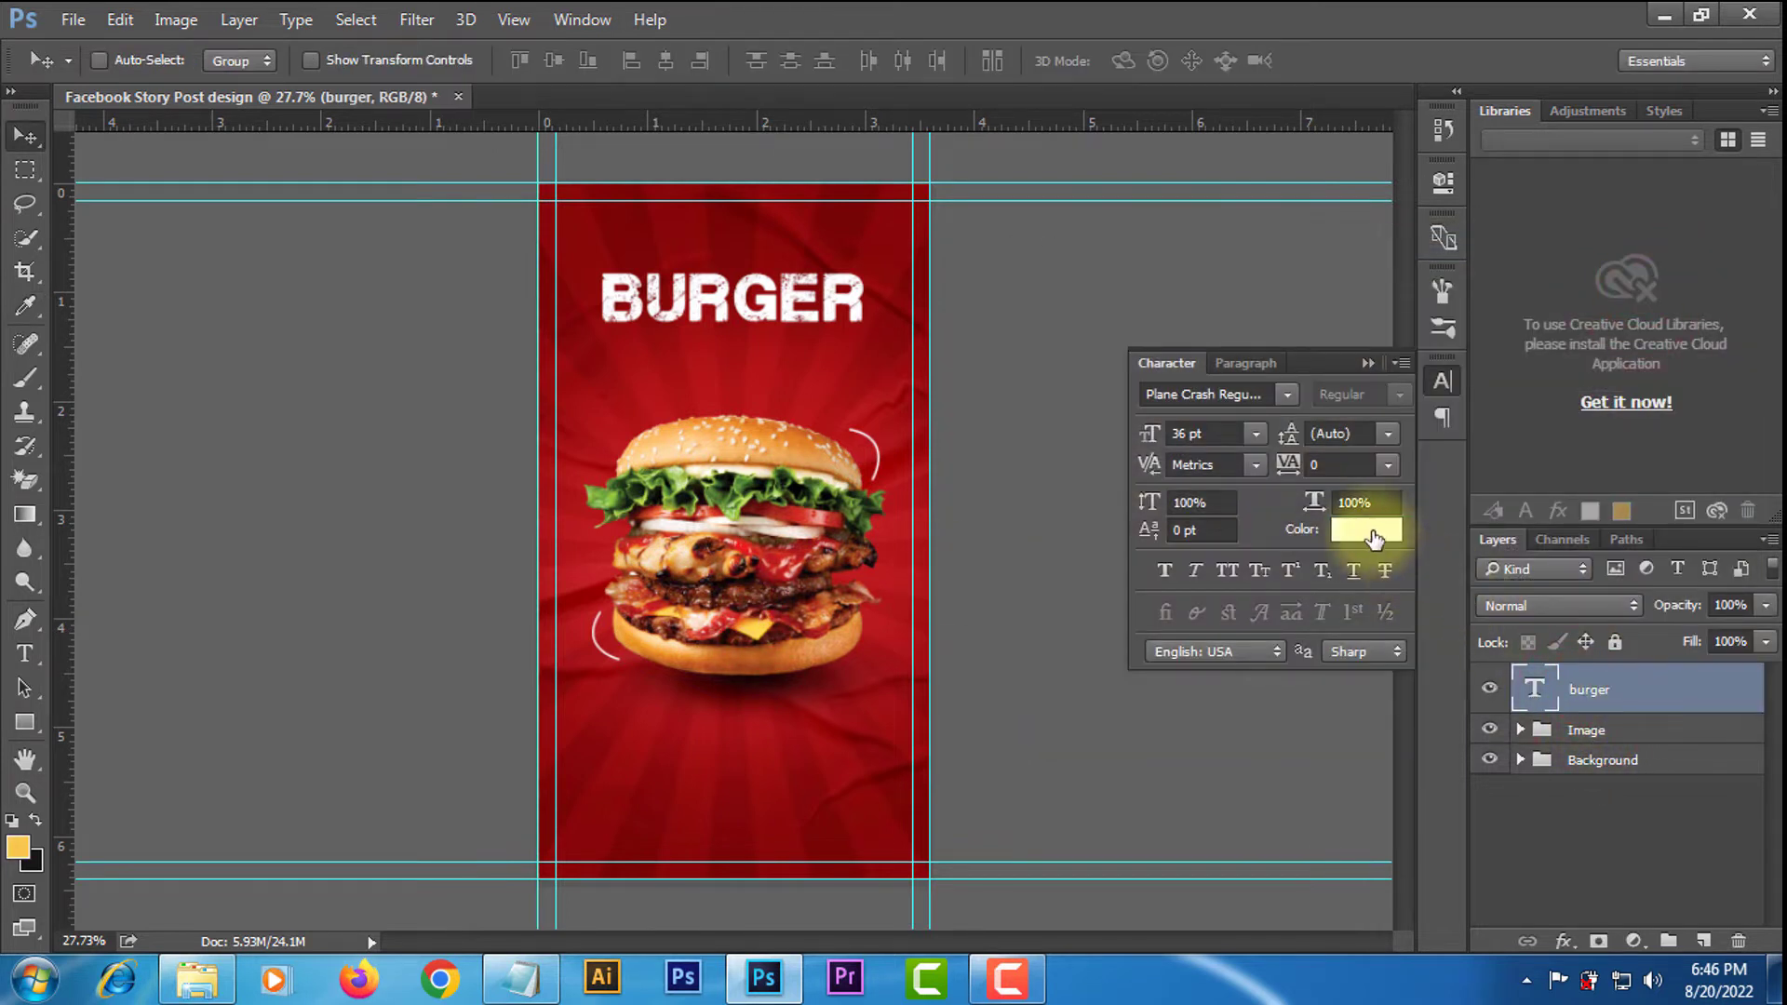
left_click(1373, 519)
left_click(759, 619)
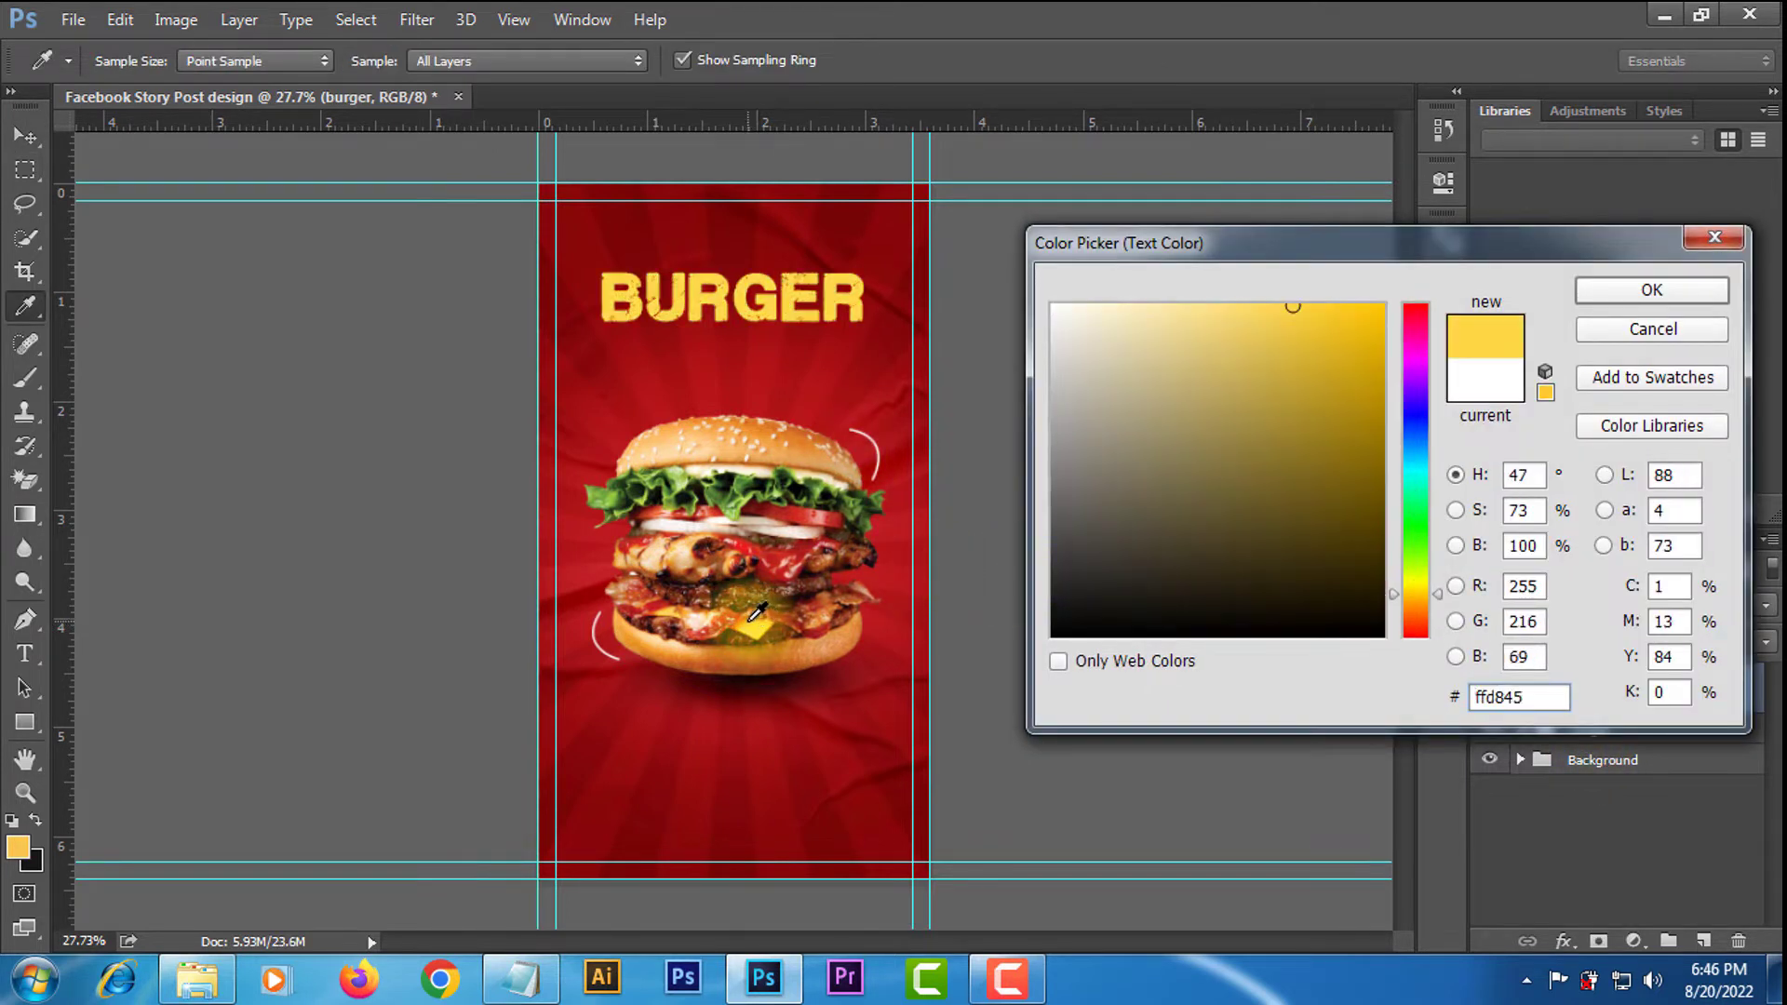
left_click(1312, 326)
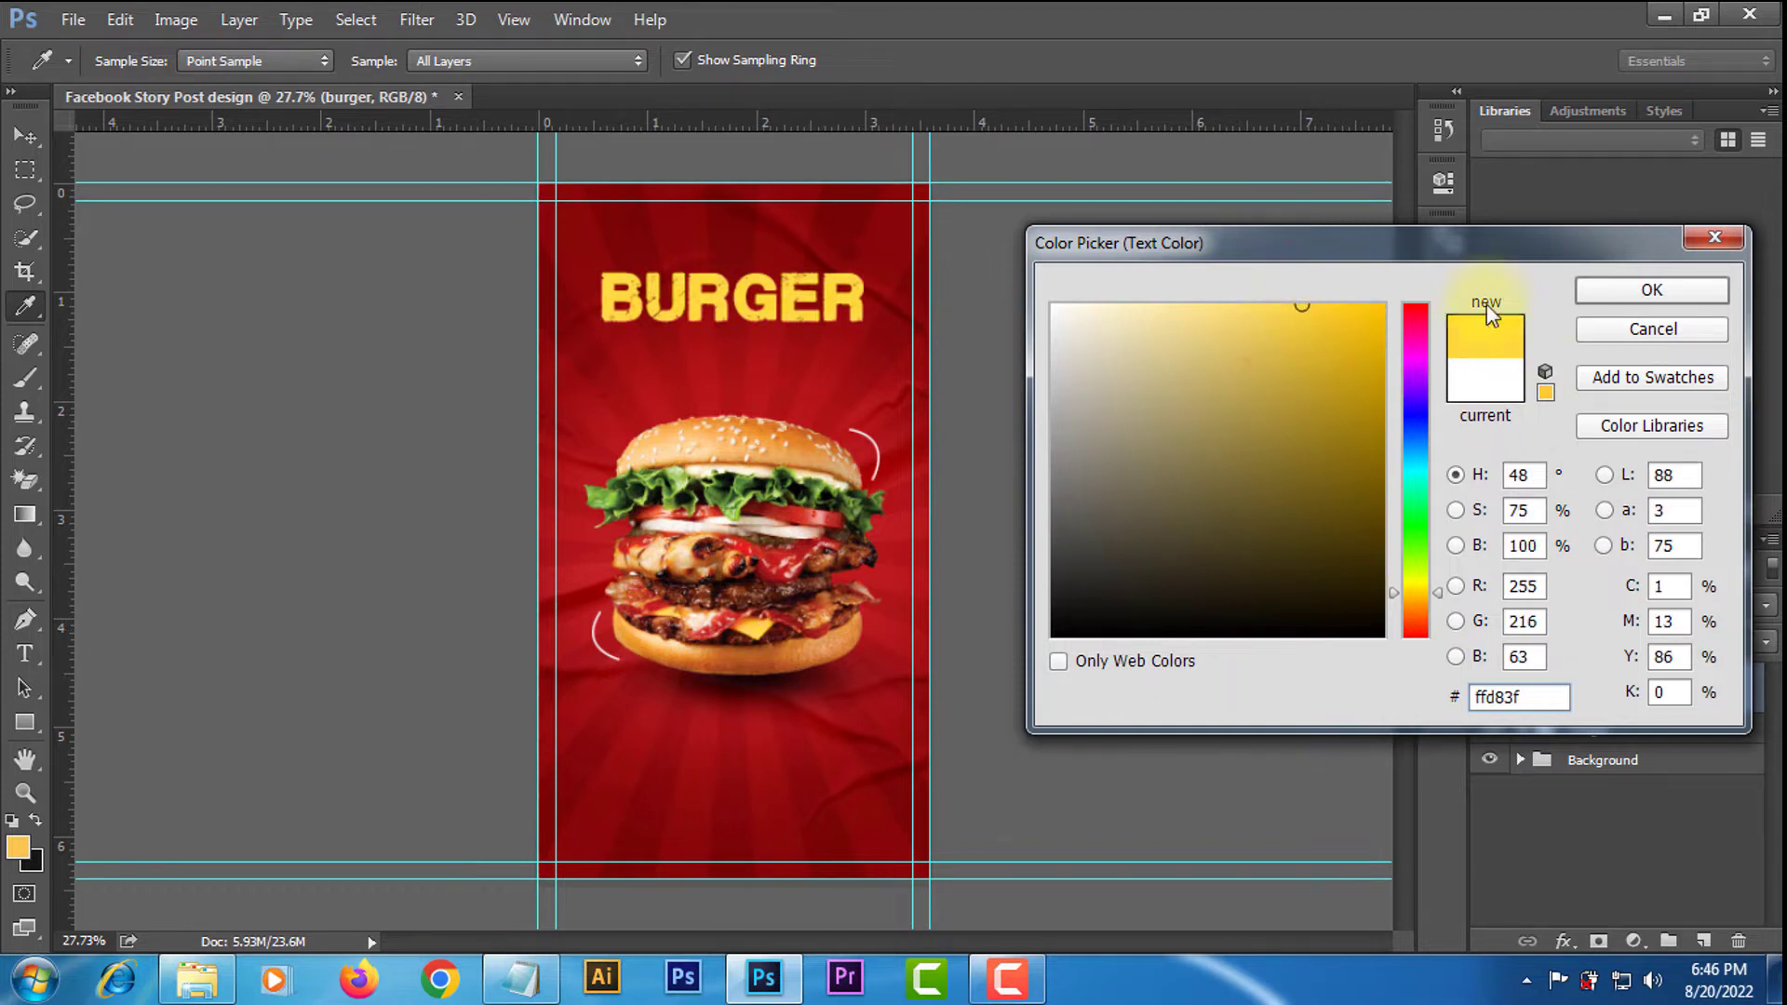
left_click(1645, 296)
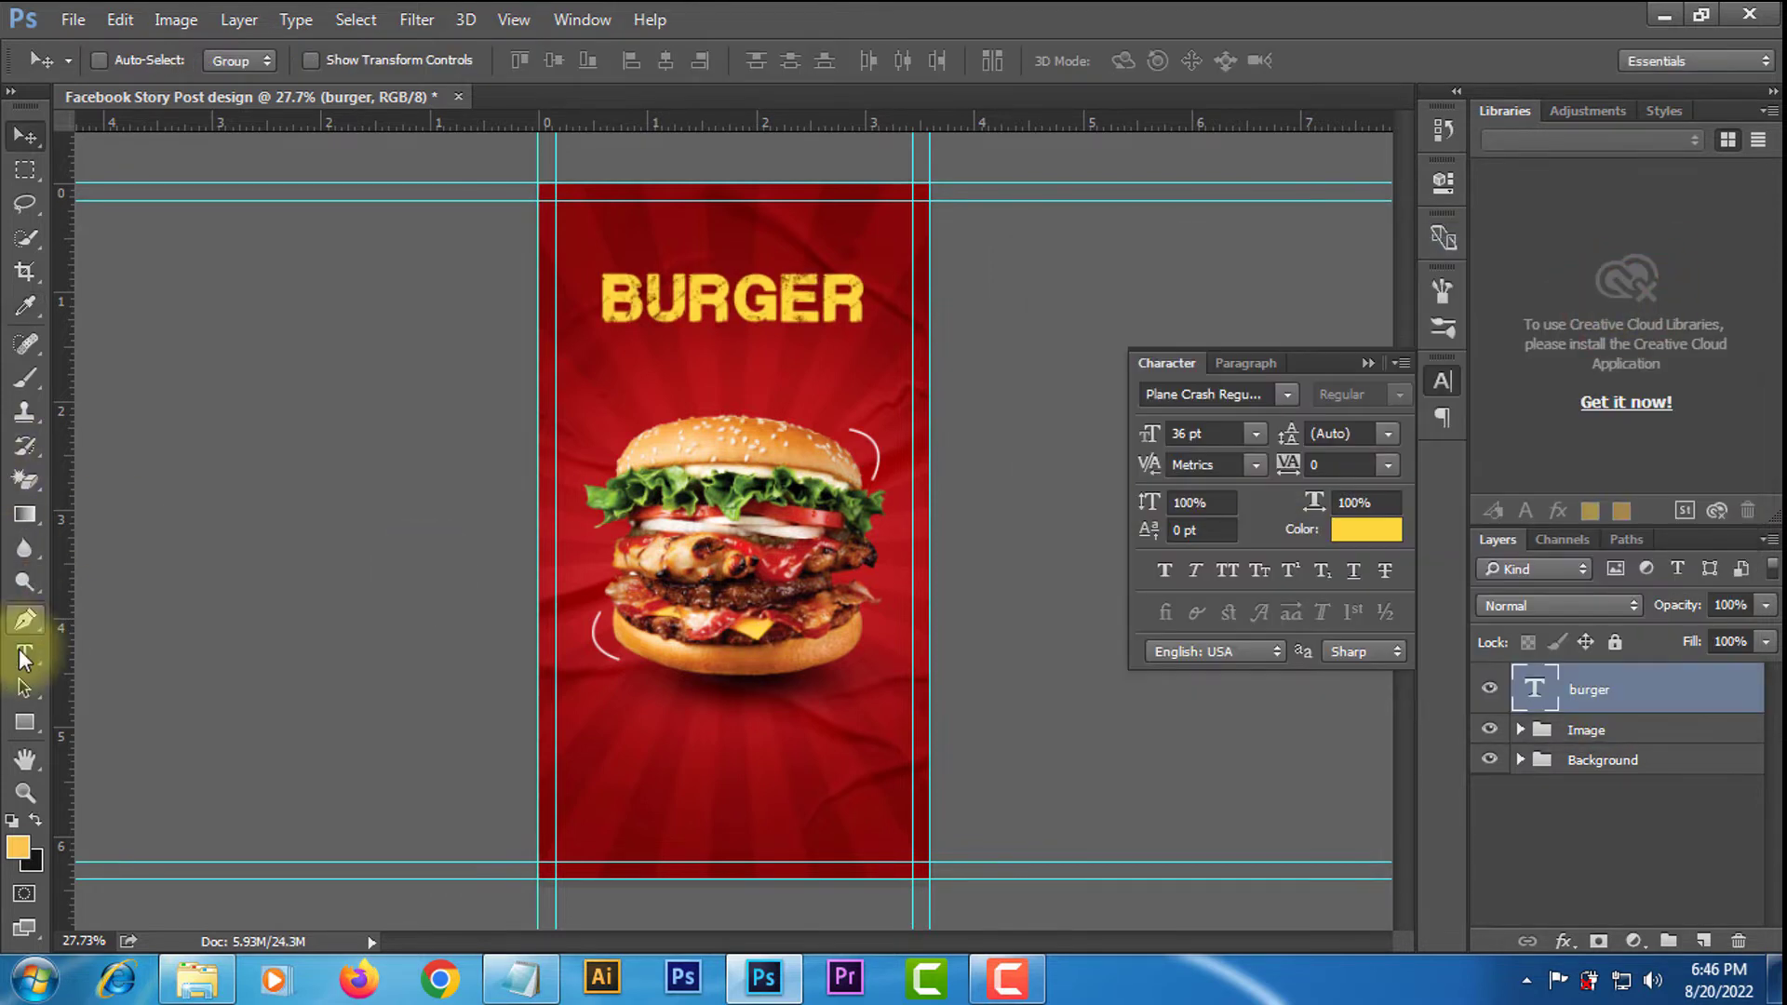
Try the Coconut Beach Personal Use font on the BURGER heading, and undo the font change.
left_click(27, 658)
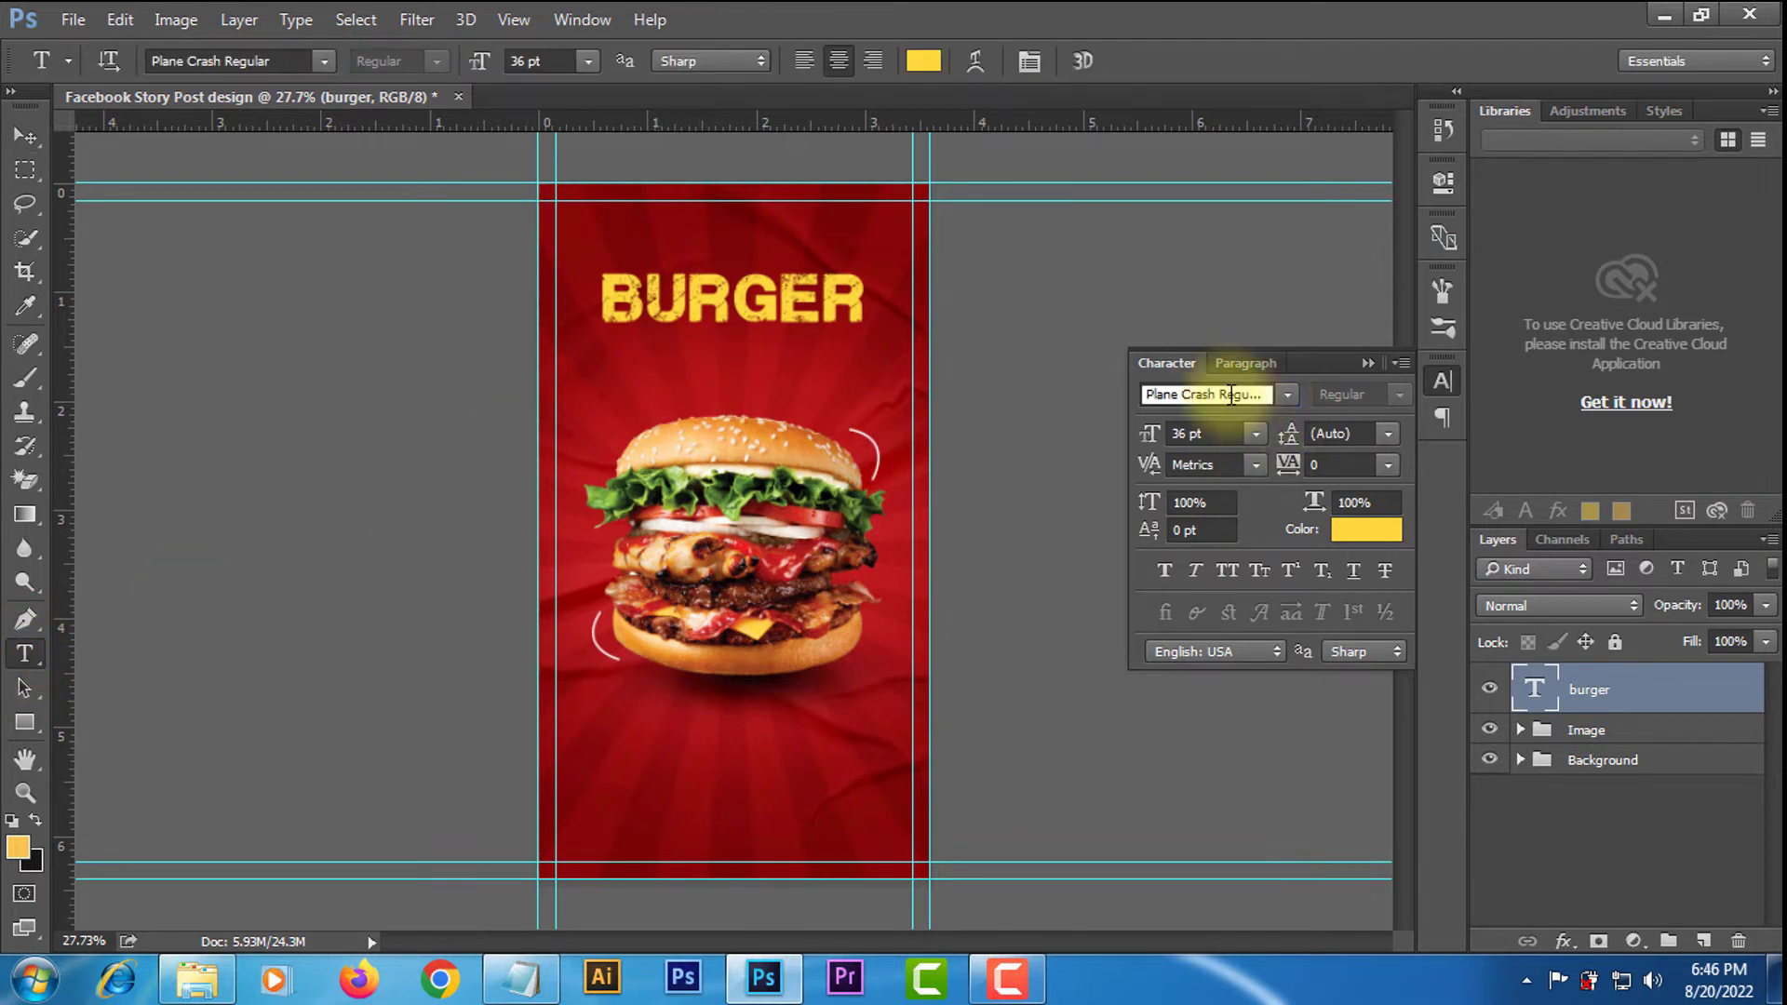
left_click_drag(1217, 394, 1326, 369)
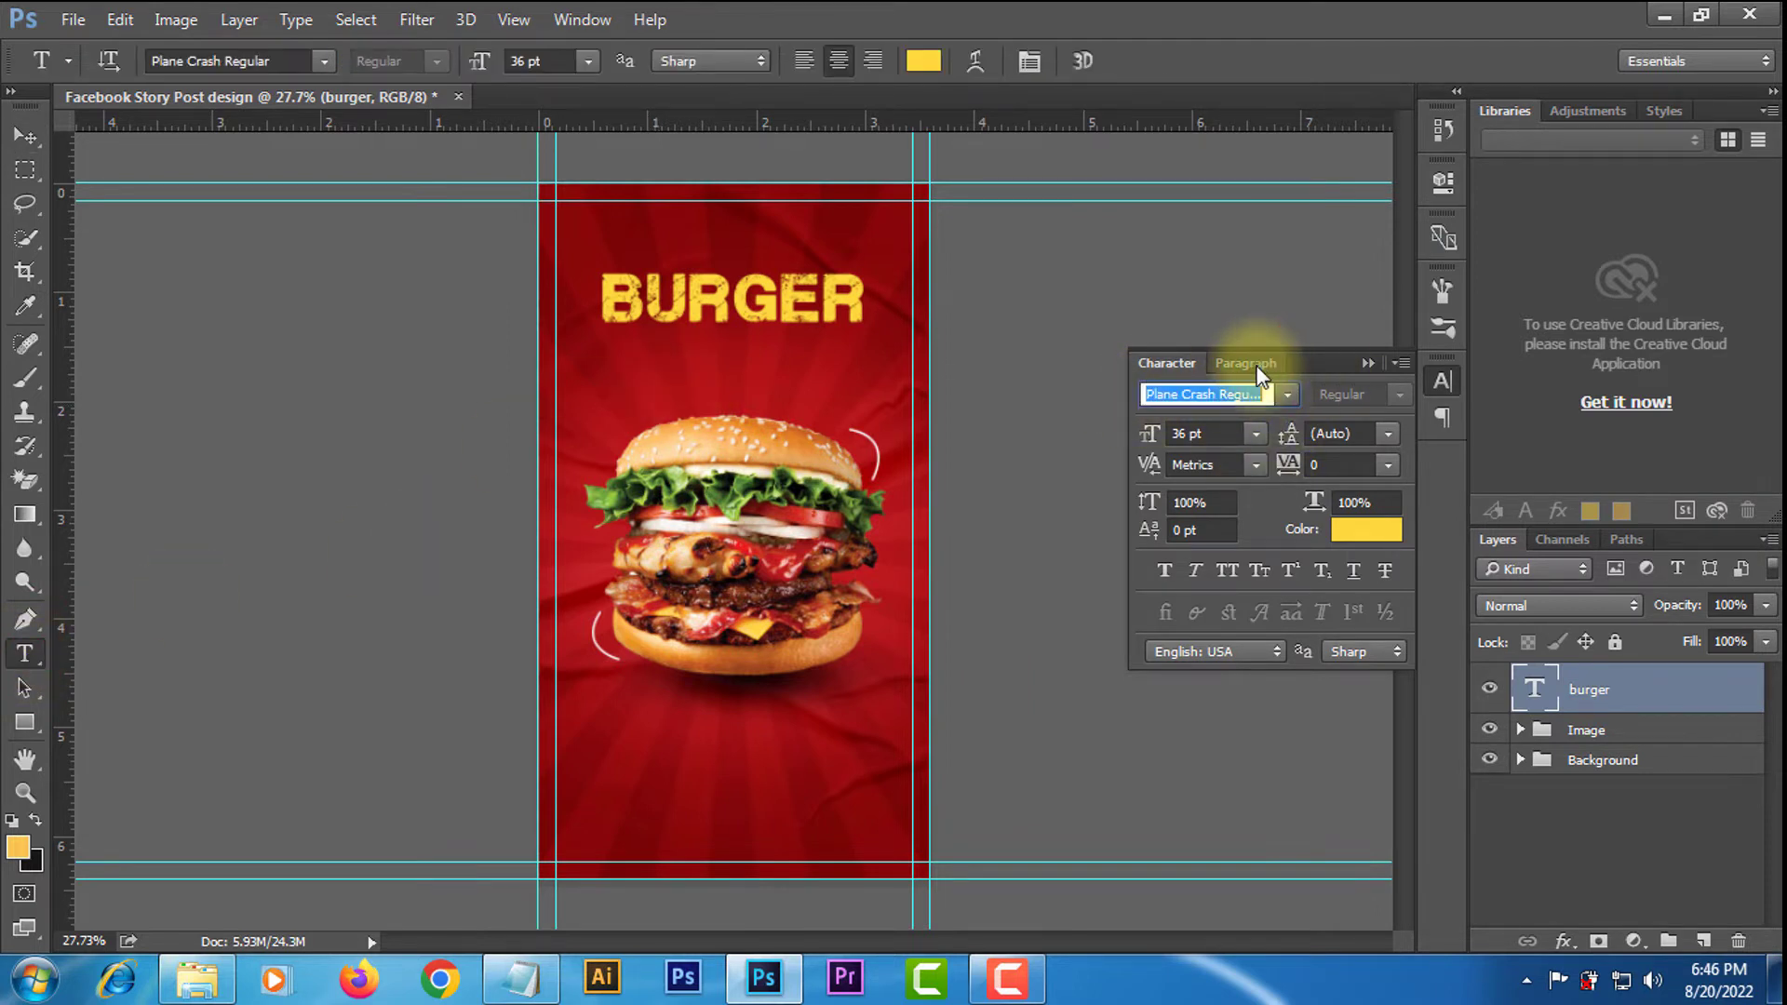
type("coco")
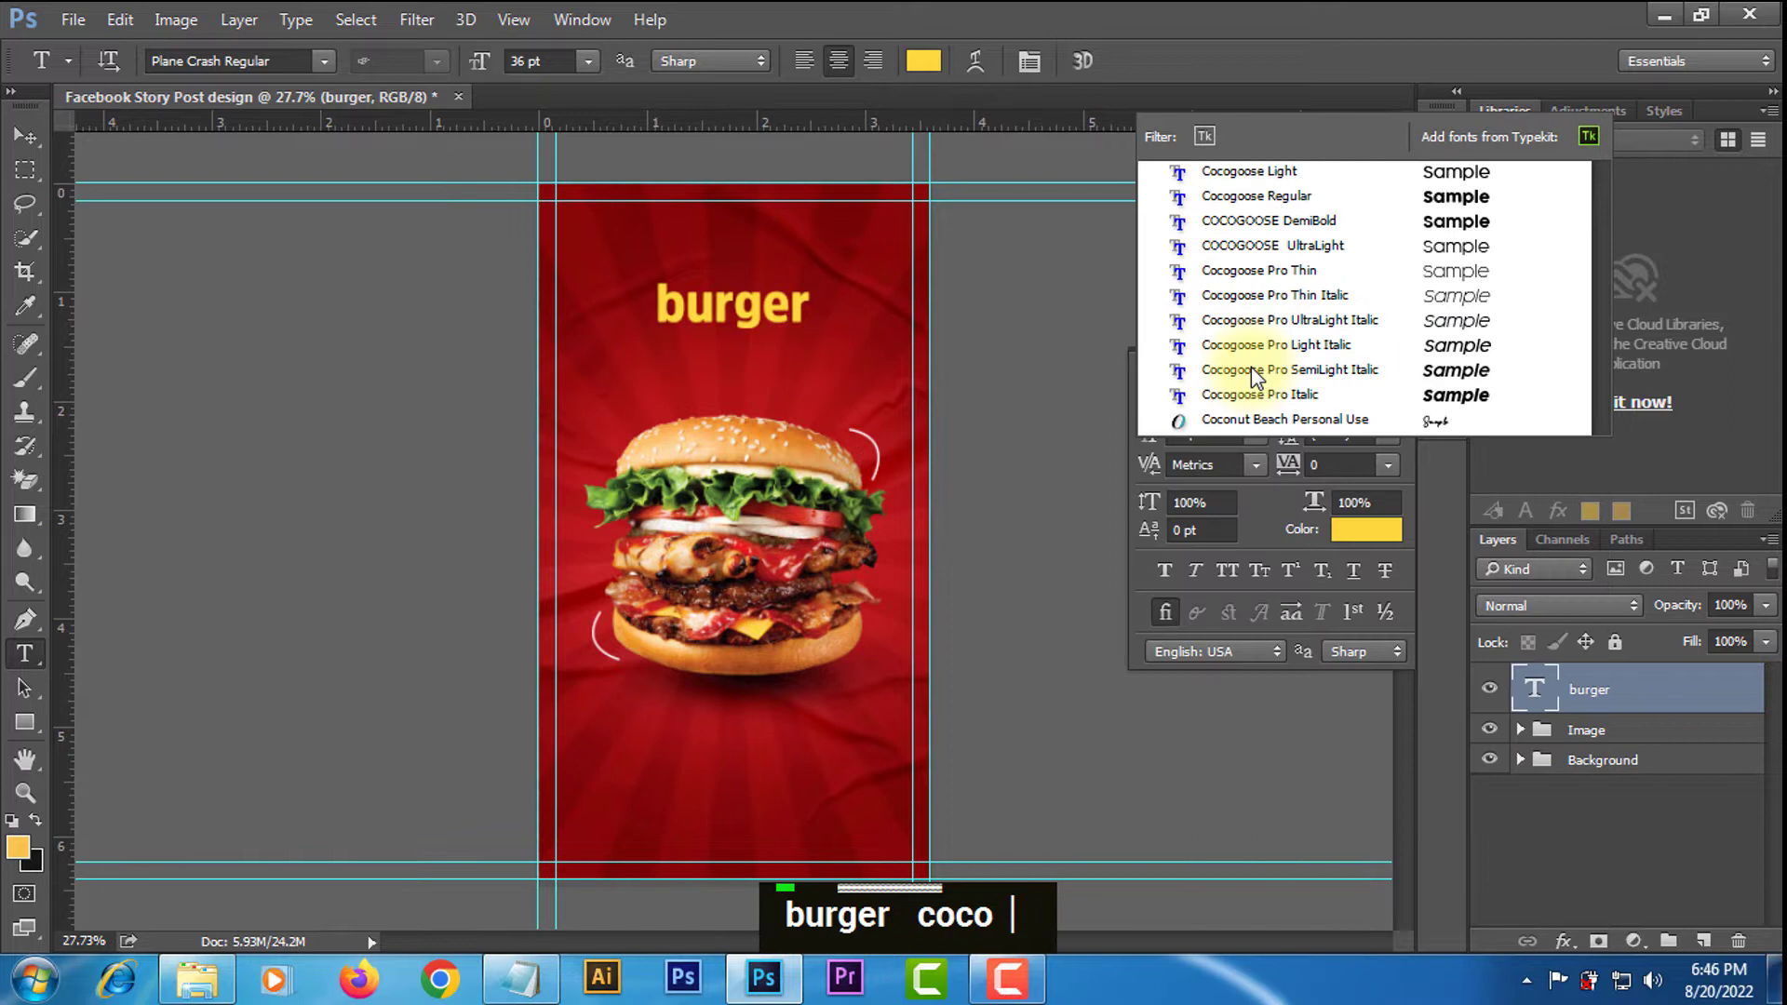
left_click(1252, 418)
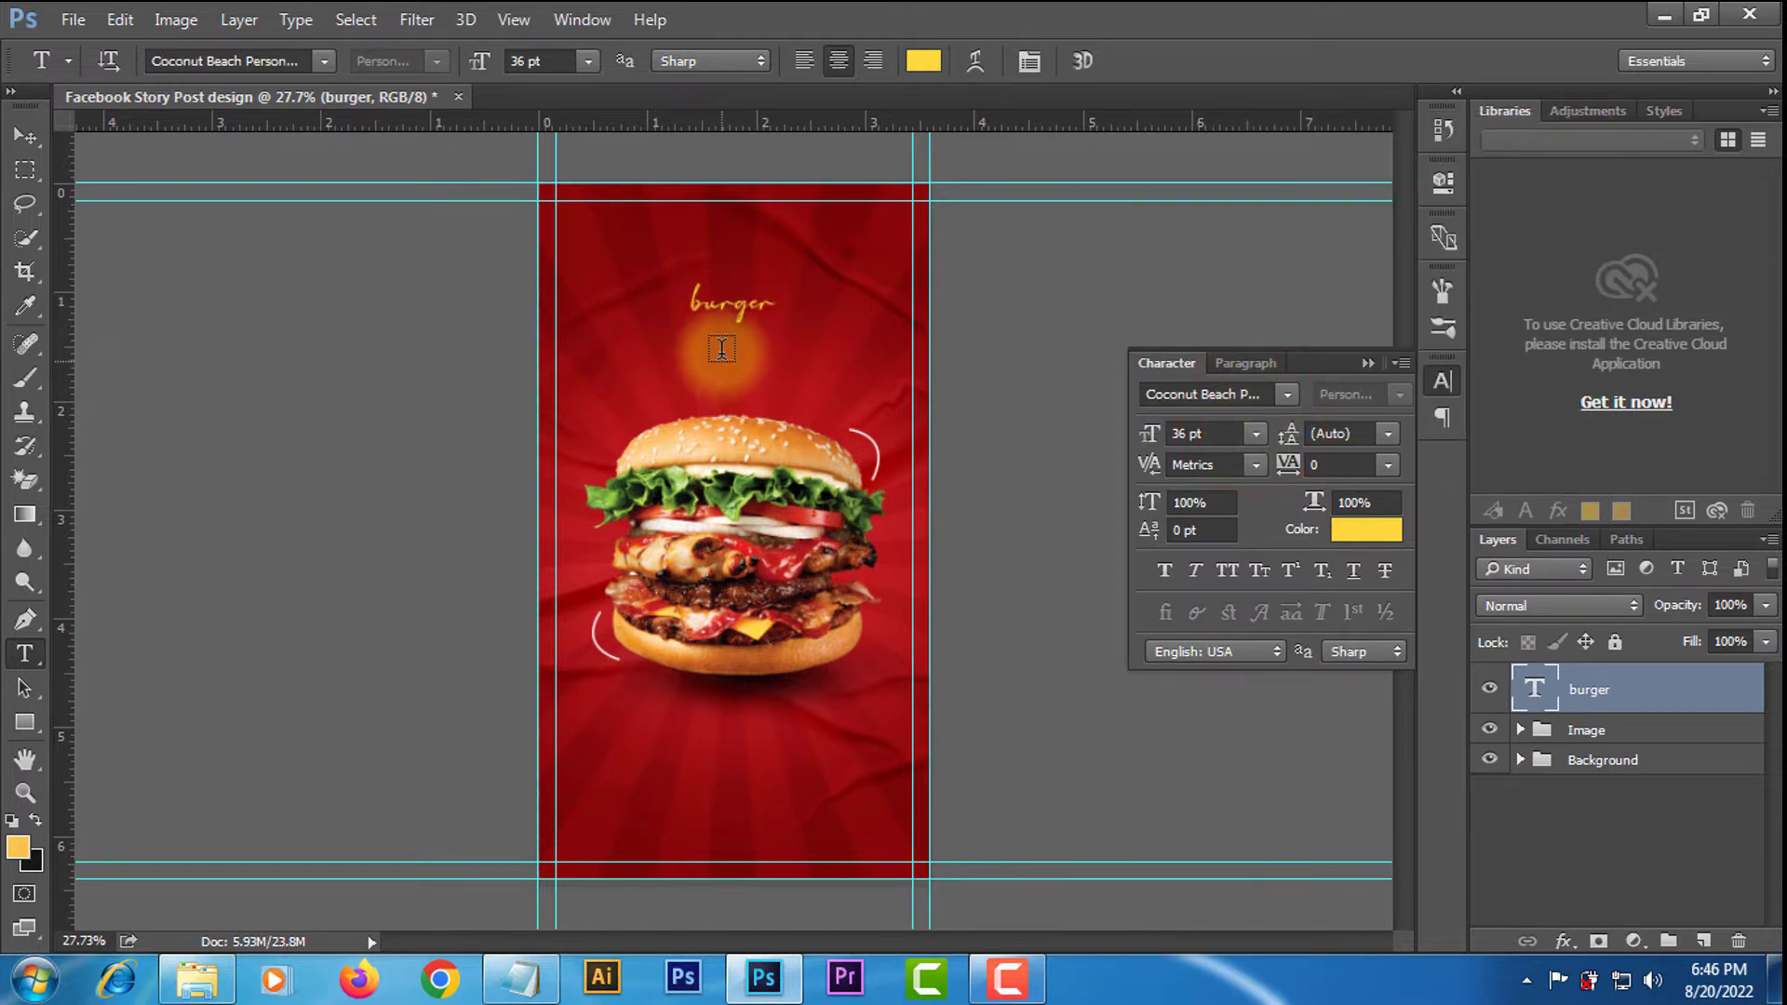
key("ctrl+z")
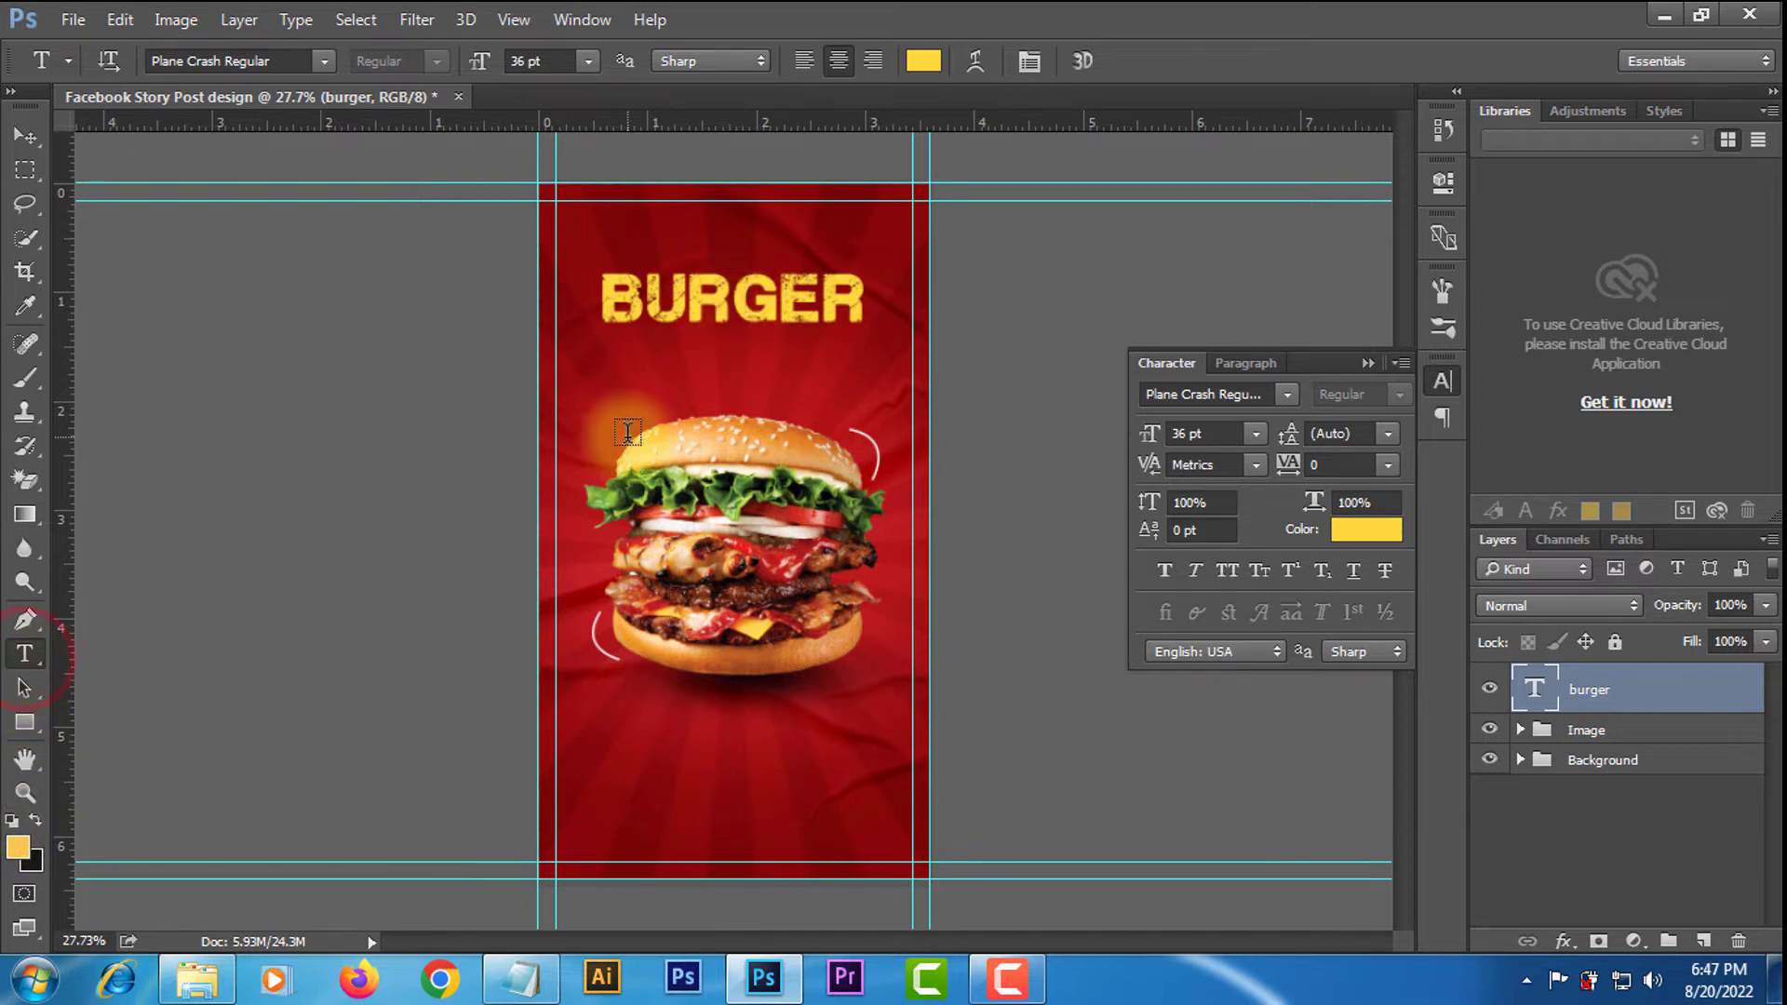
Add the text "Hot And Spicy" between the BURGER heading and the burger, in the Coconut Beach Personal Use font.
left_click(612, 392)
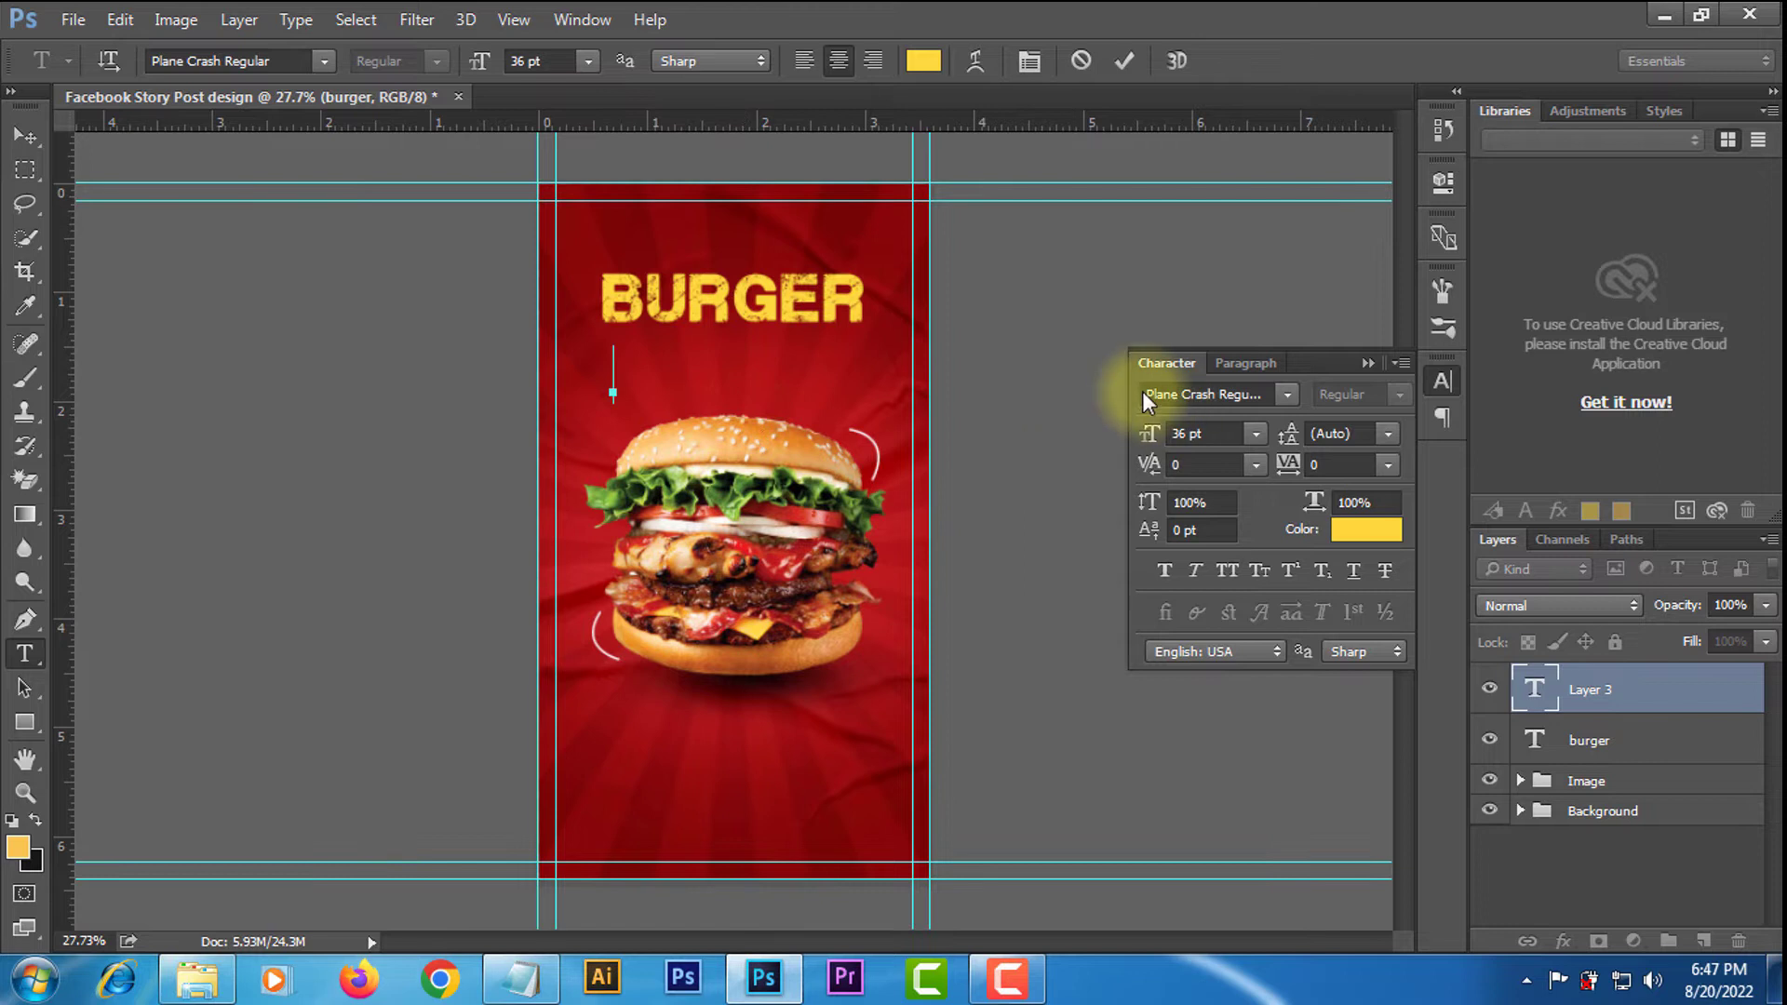
left_click_drag(1142, 394, 1316, 397)
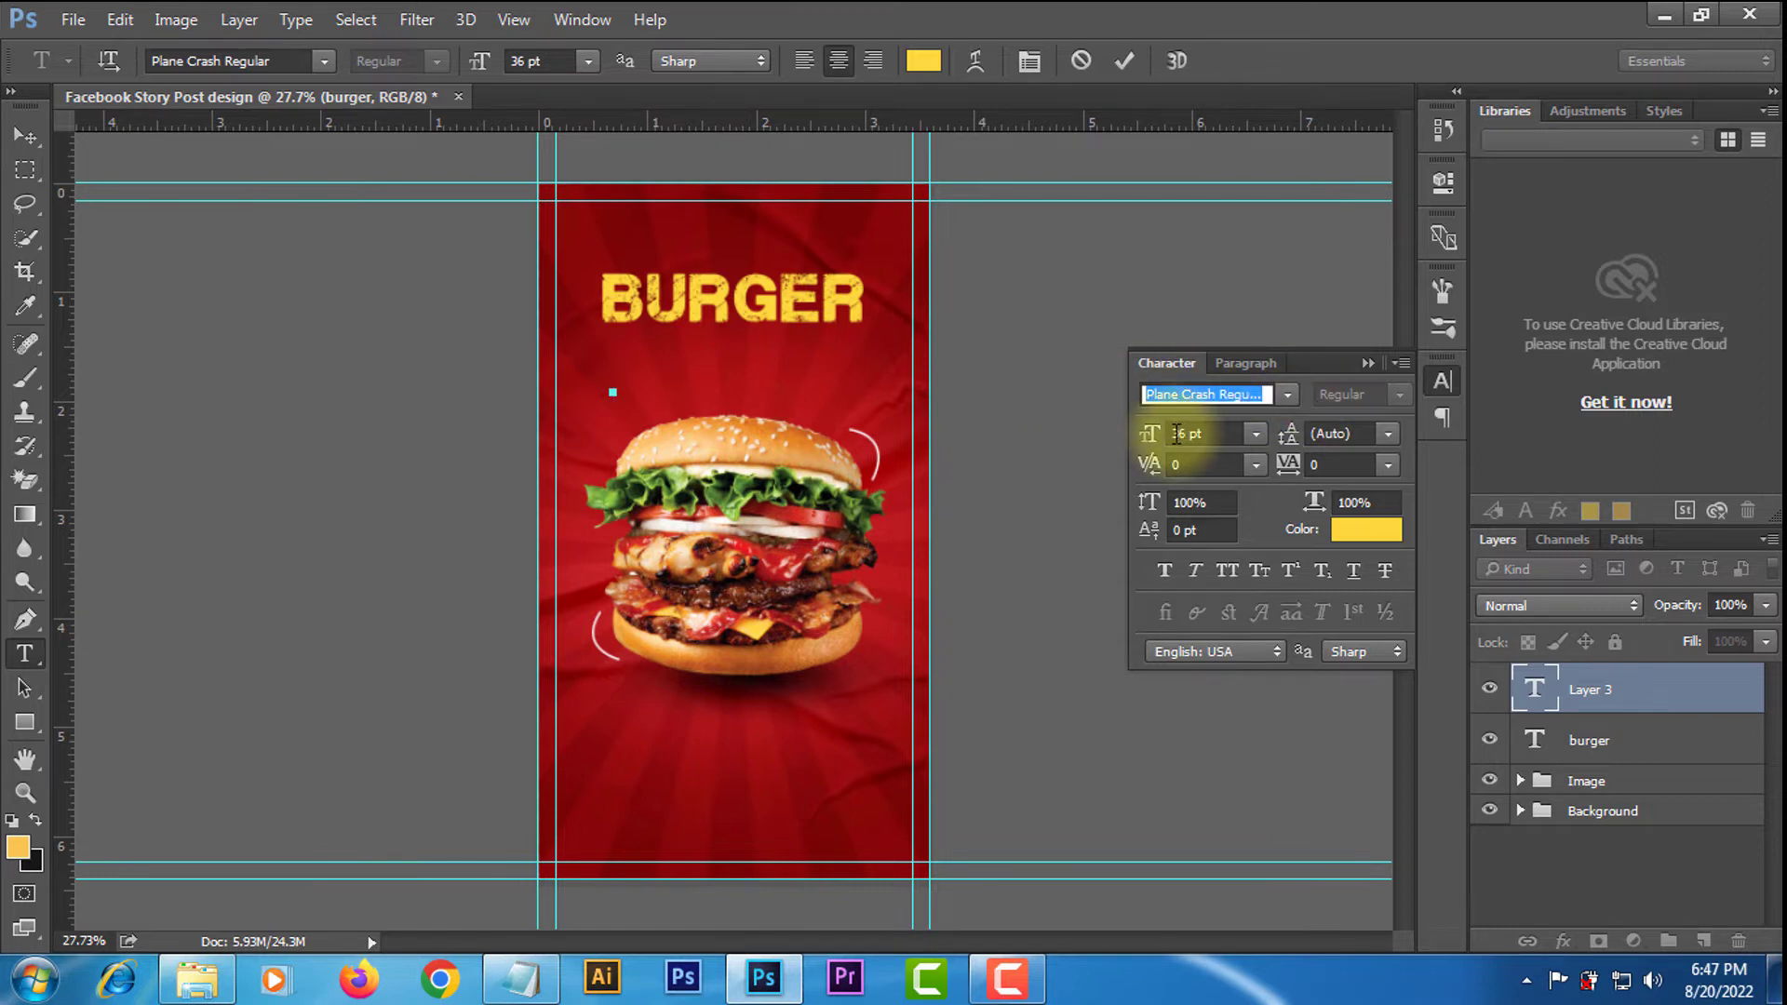
type("coco")
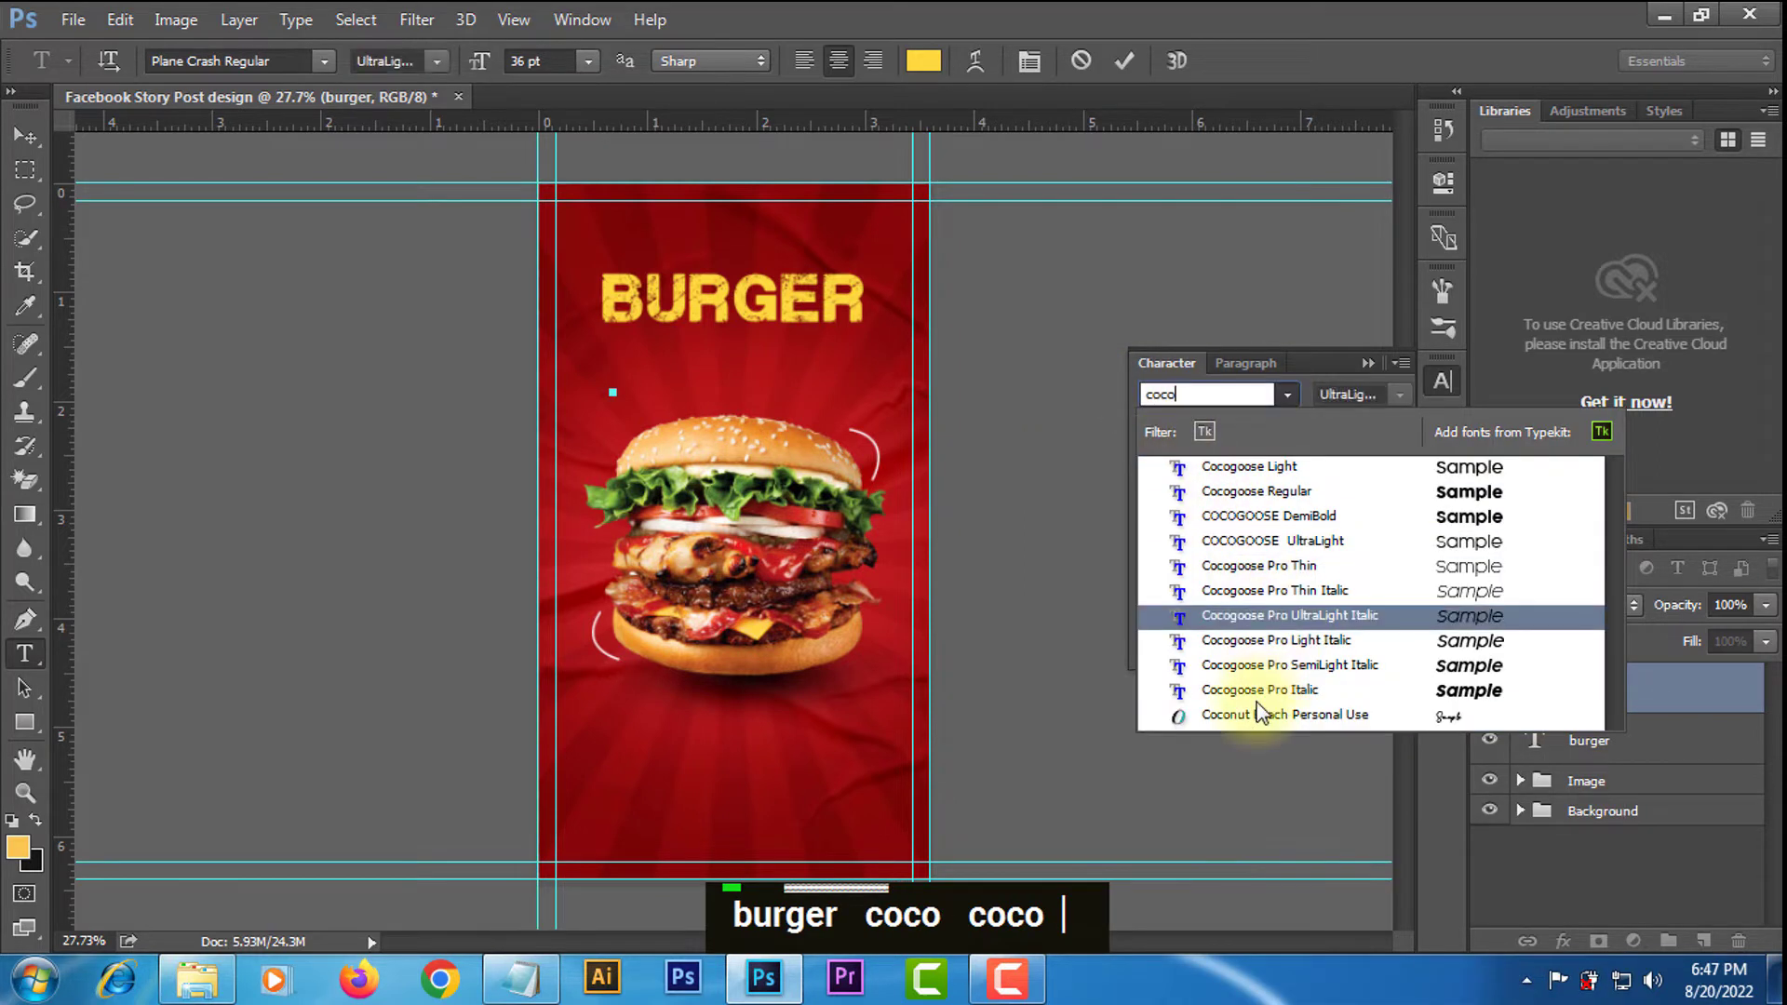
left_click(1256, 715)
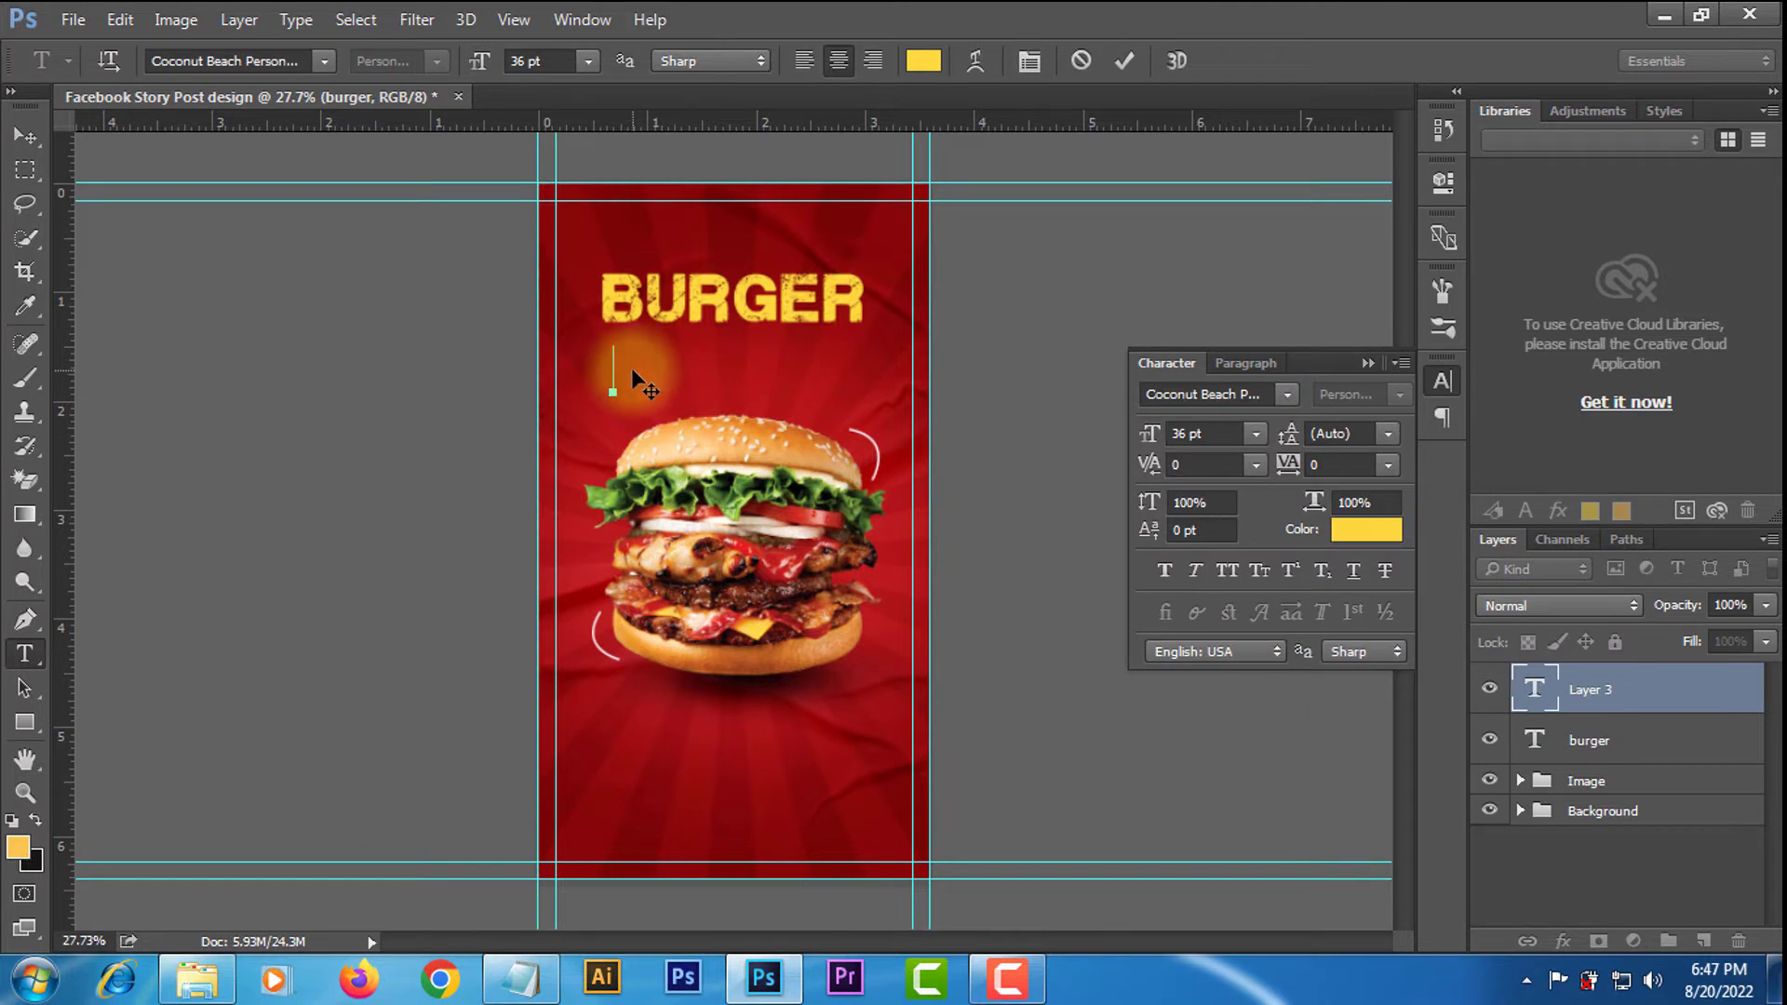
type("Hot And Spicy")
left_click(1124, 60)
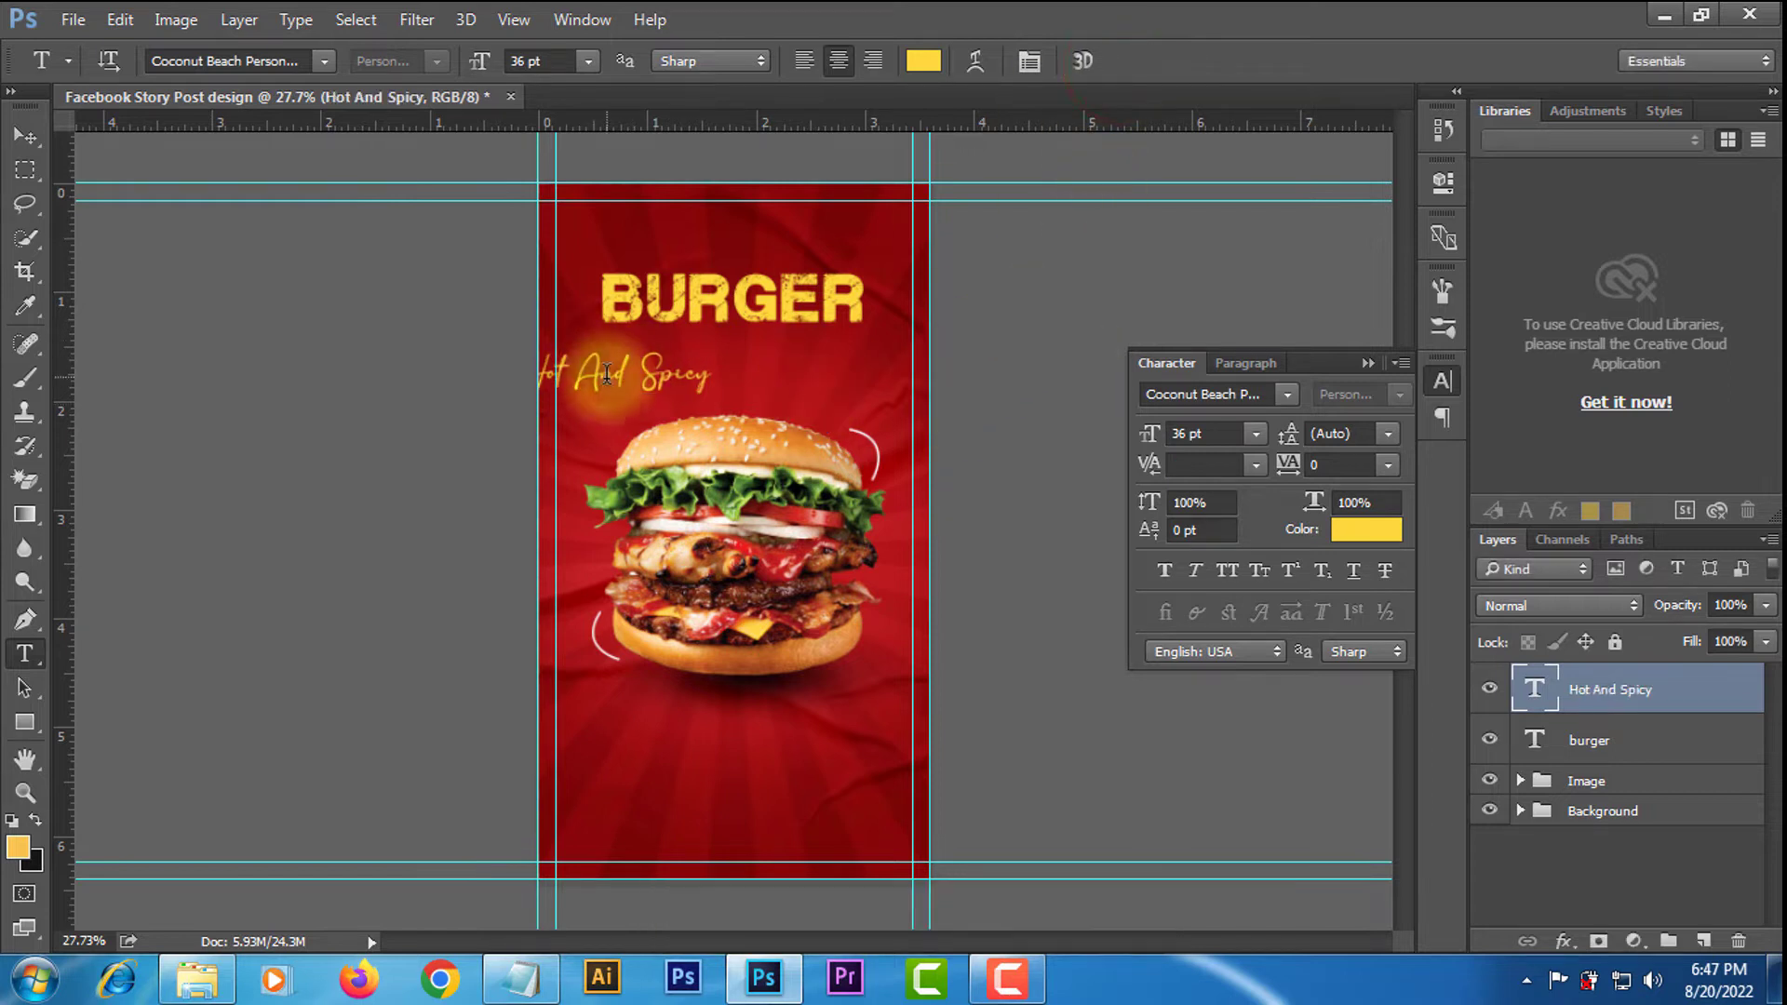
Move the "Hot And Spicy" text above the BURGER heading and set its color to white ffffff.
left_click(26, 137)
left_click_drag(596, 382, 685, 250)
scroll(685, 249, "up", 13, "alt")
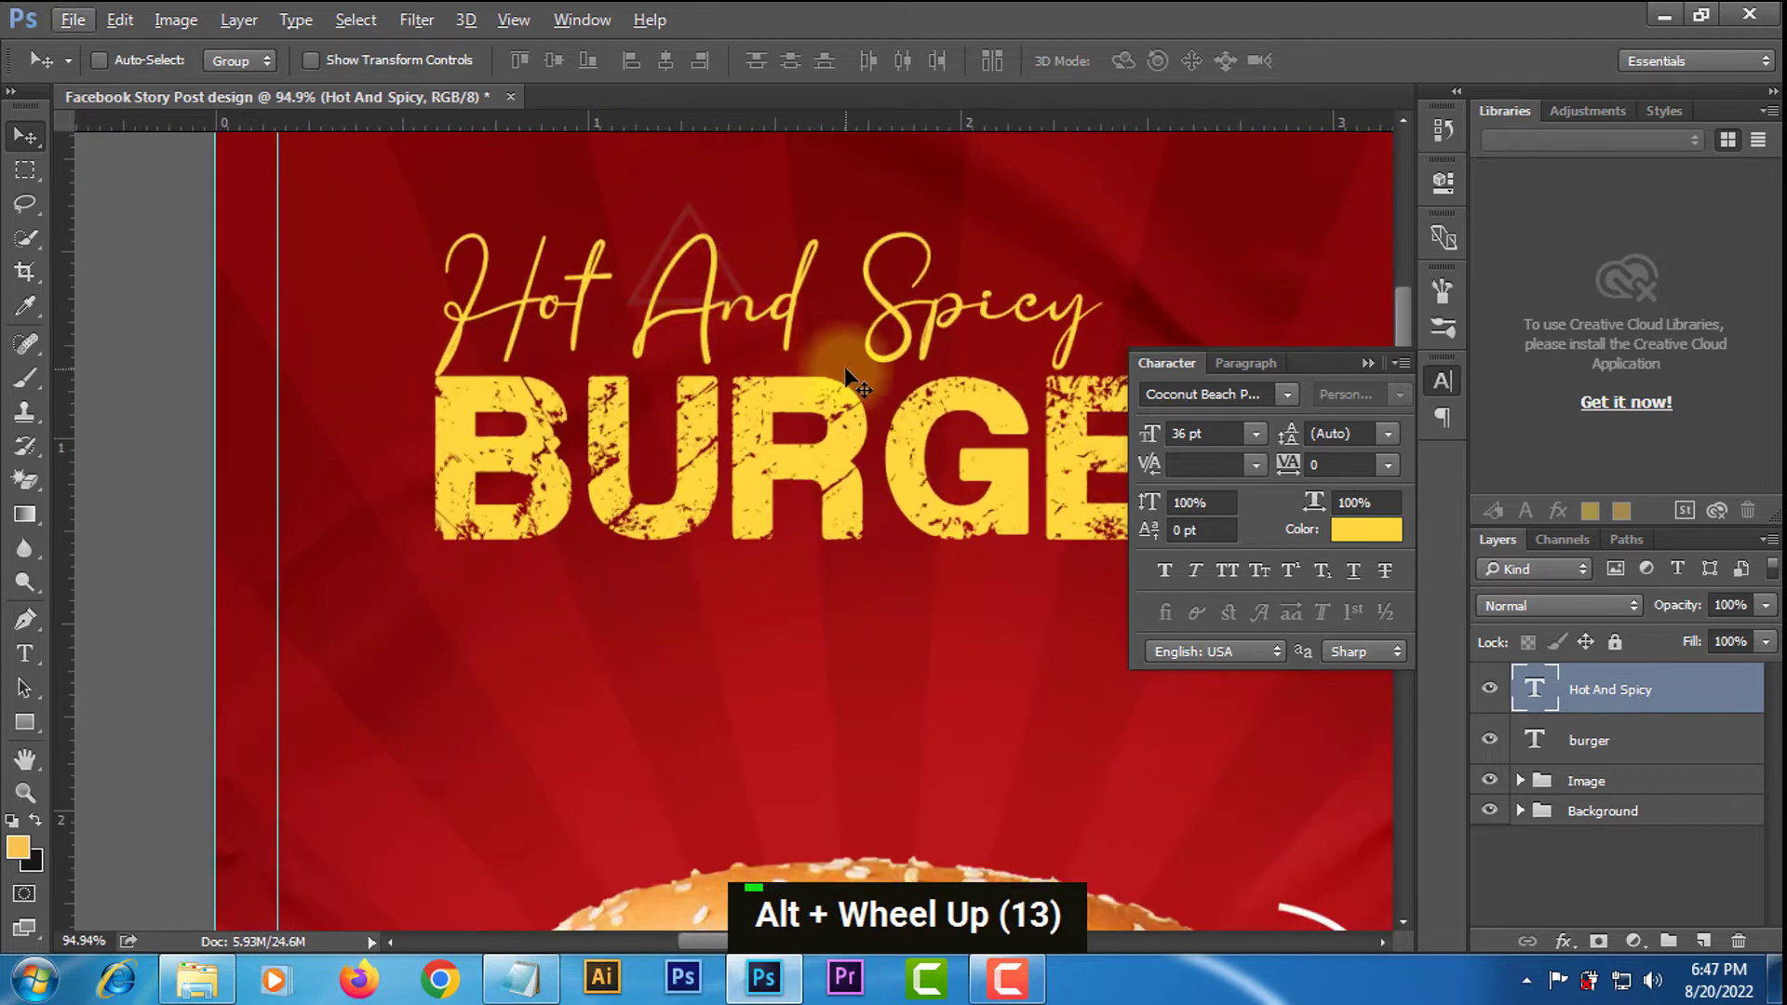
scroll(825, 366, "down", 3, "alt")
left_click(1366, 530)
left_click(1054, 308)
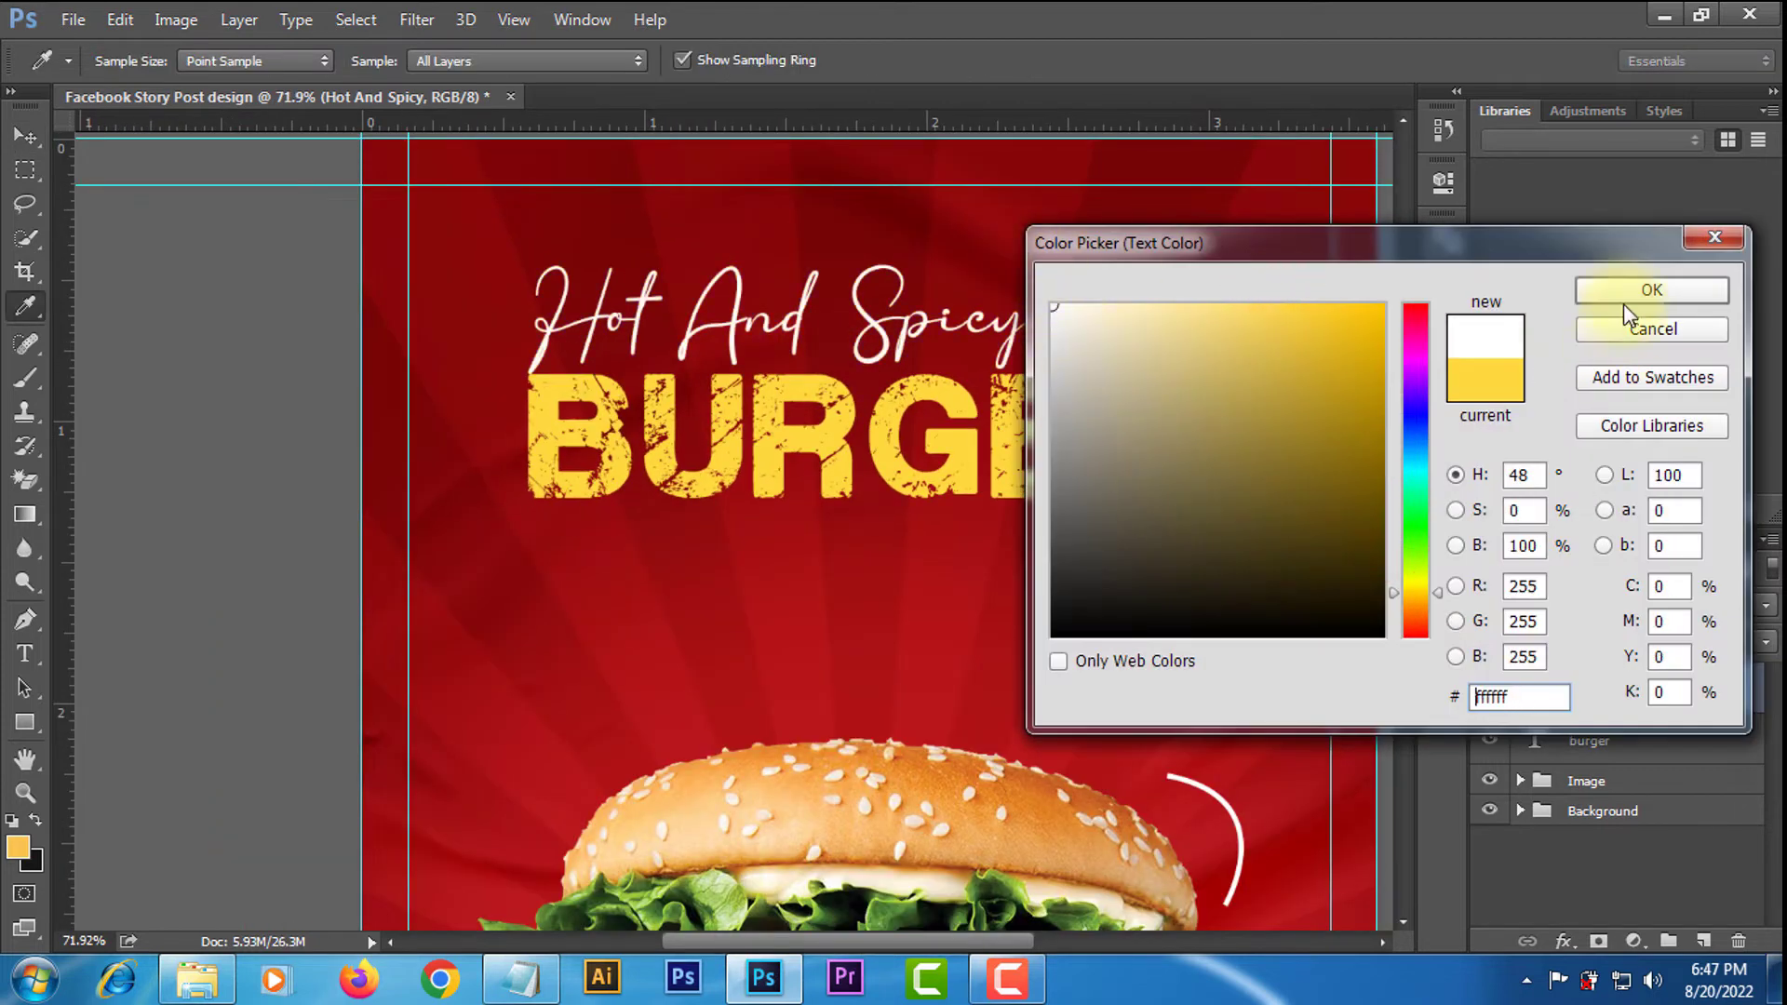
left_click(1650, 292)
Reposition the "Hot And Spicy" text so it overlaps the lower right part of the BURGER heading.
mouse_move(601, 328)
left_mouse_down()
mouse_move(594, 352)
mouse_move(573, 344)
left_mouse_up()
scroll(679, 611, "down", 1, "alt")
scroll(679, 611, "down", 5, "alt")
scroll(686, 367, "up", 3, "alt")
scroll(761, 273, "up", 3, "alt")
scroll(762, 273, "down", 4, "alt")
scroll(693, 270, "up", 5, "alt")
left_click_drag(696, 268, 968, 475)
scroll(815, 579, "down", 2, "alt")
Add the white script text "Delicious" and place it over the upper left edge of the BURGER heading.
left_click(25, 653)
left_click(622, 287)
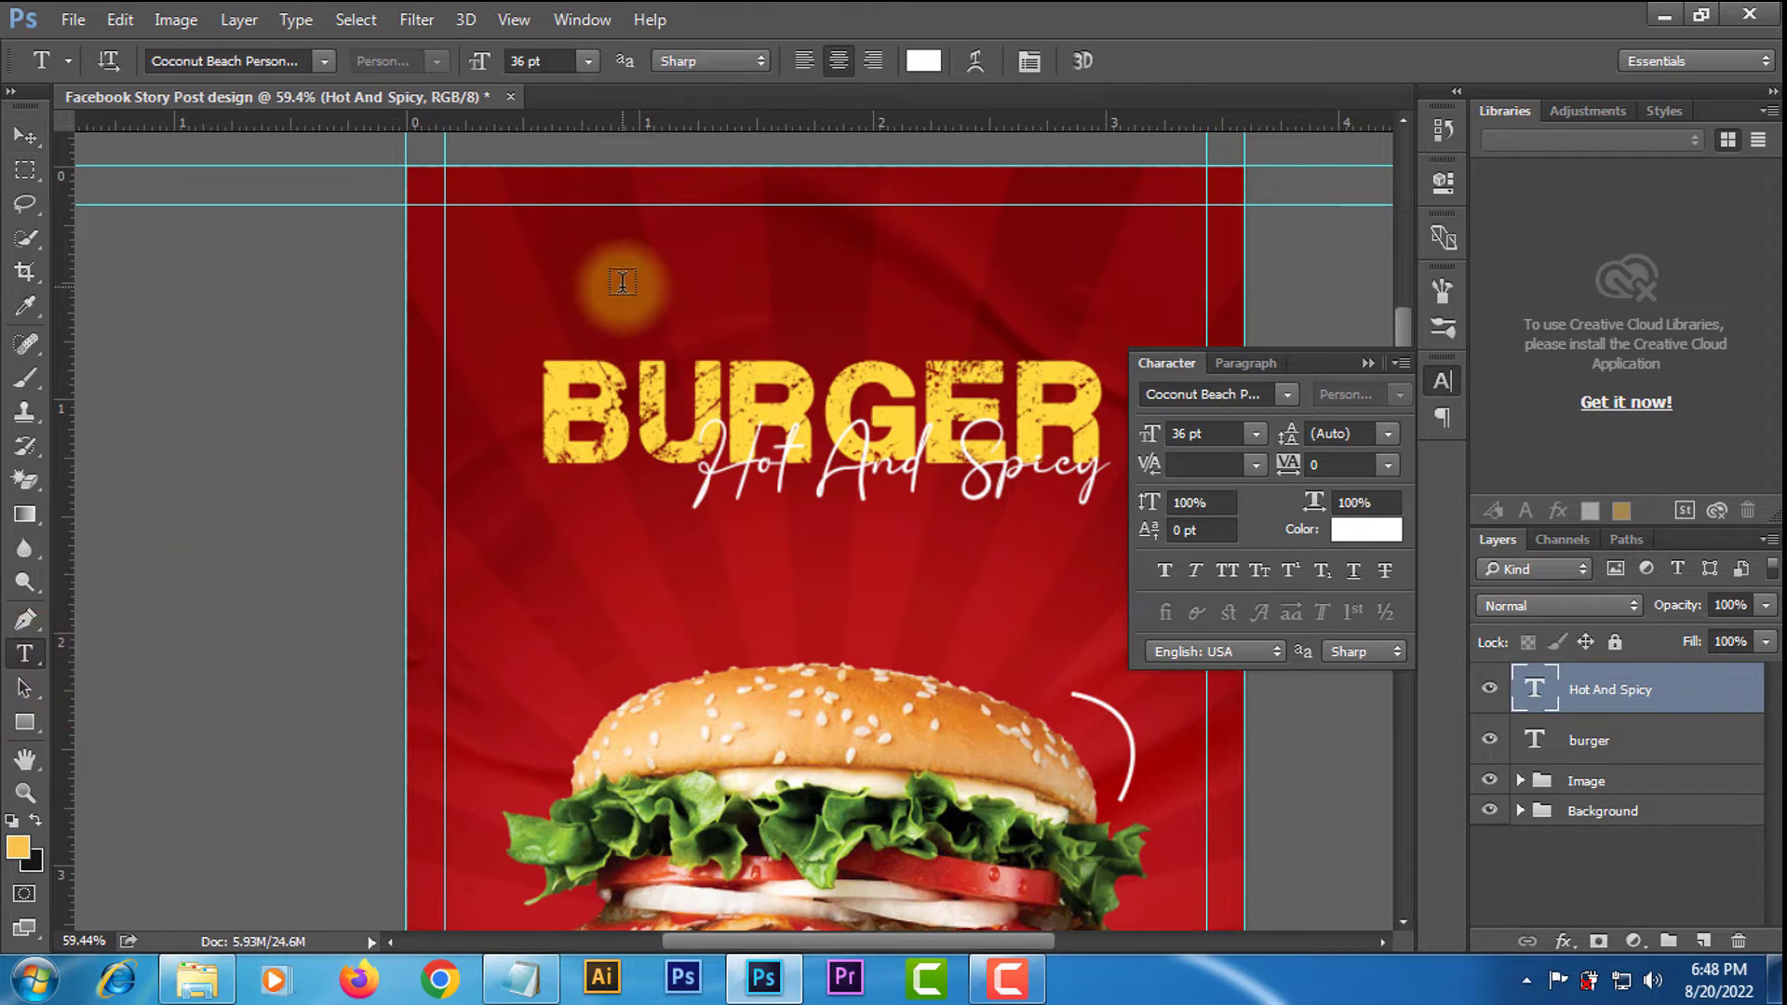
type("De")
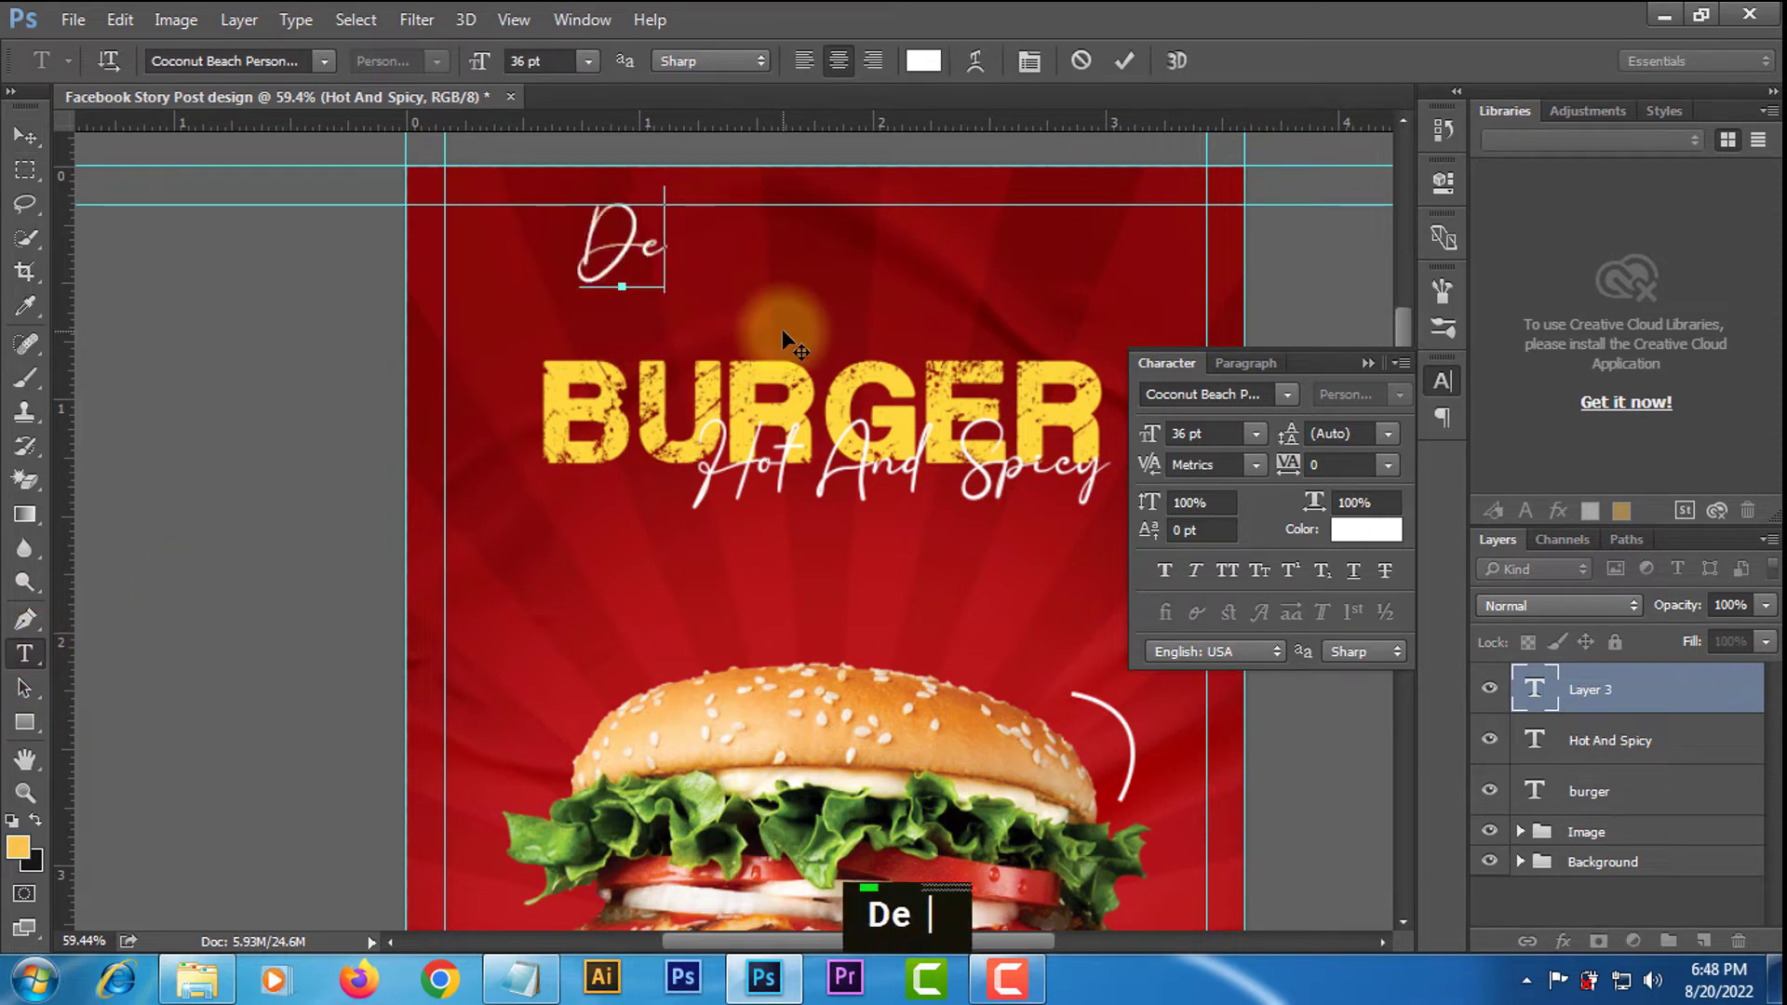
type("licious")
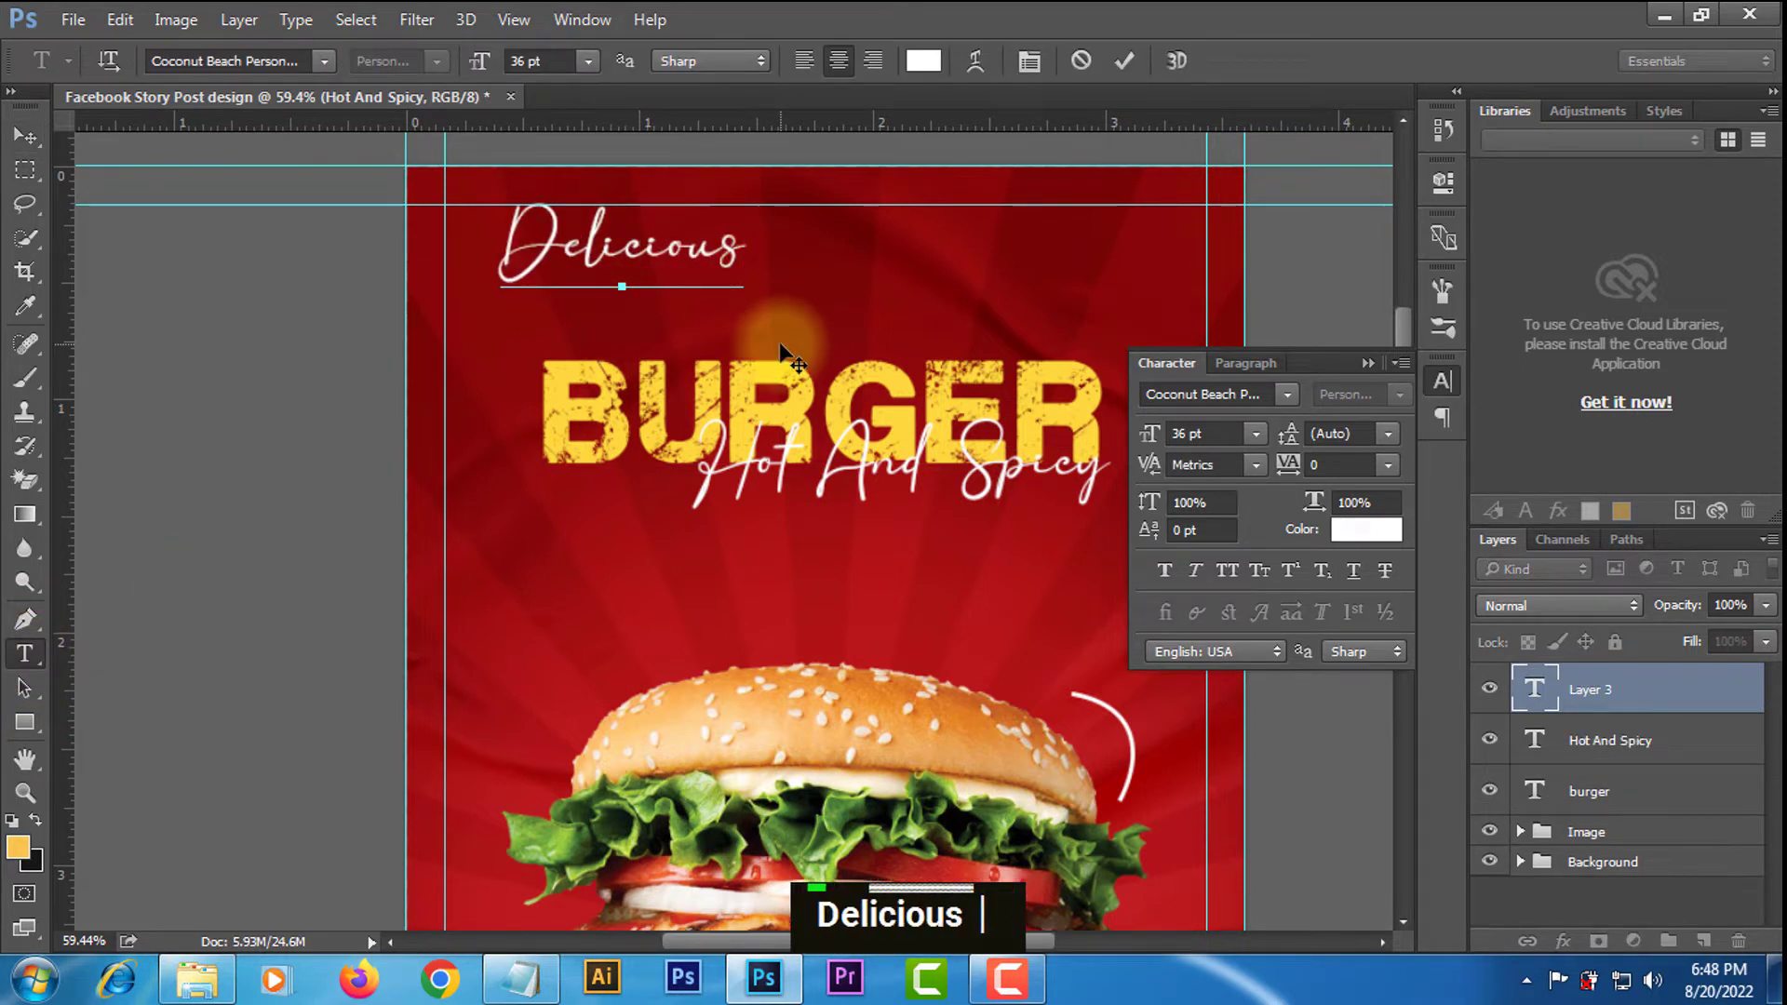
left_click(1124, 60)
left_click(25, 136)
left_click_drag(590, 255, 633, 343)
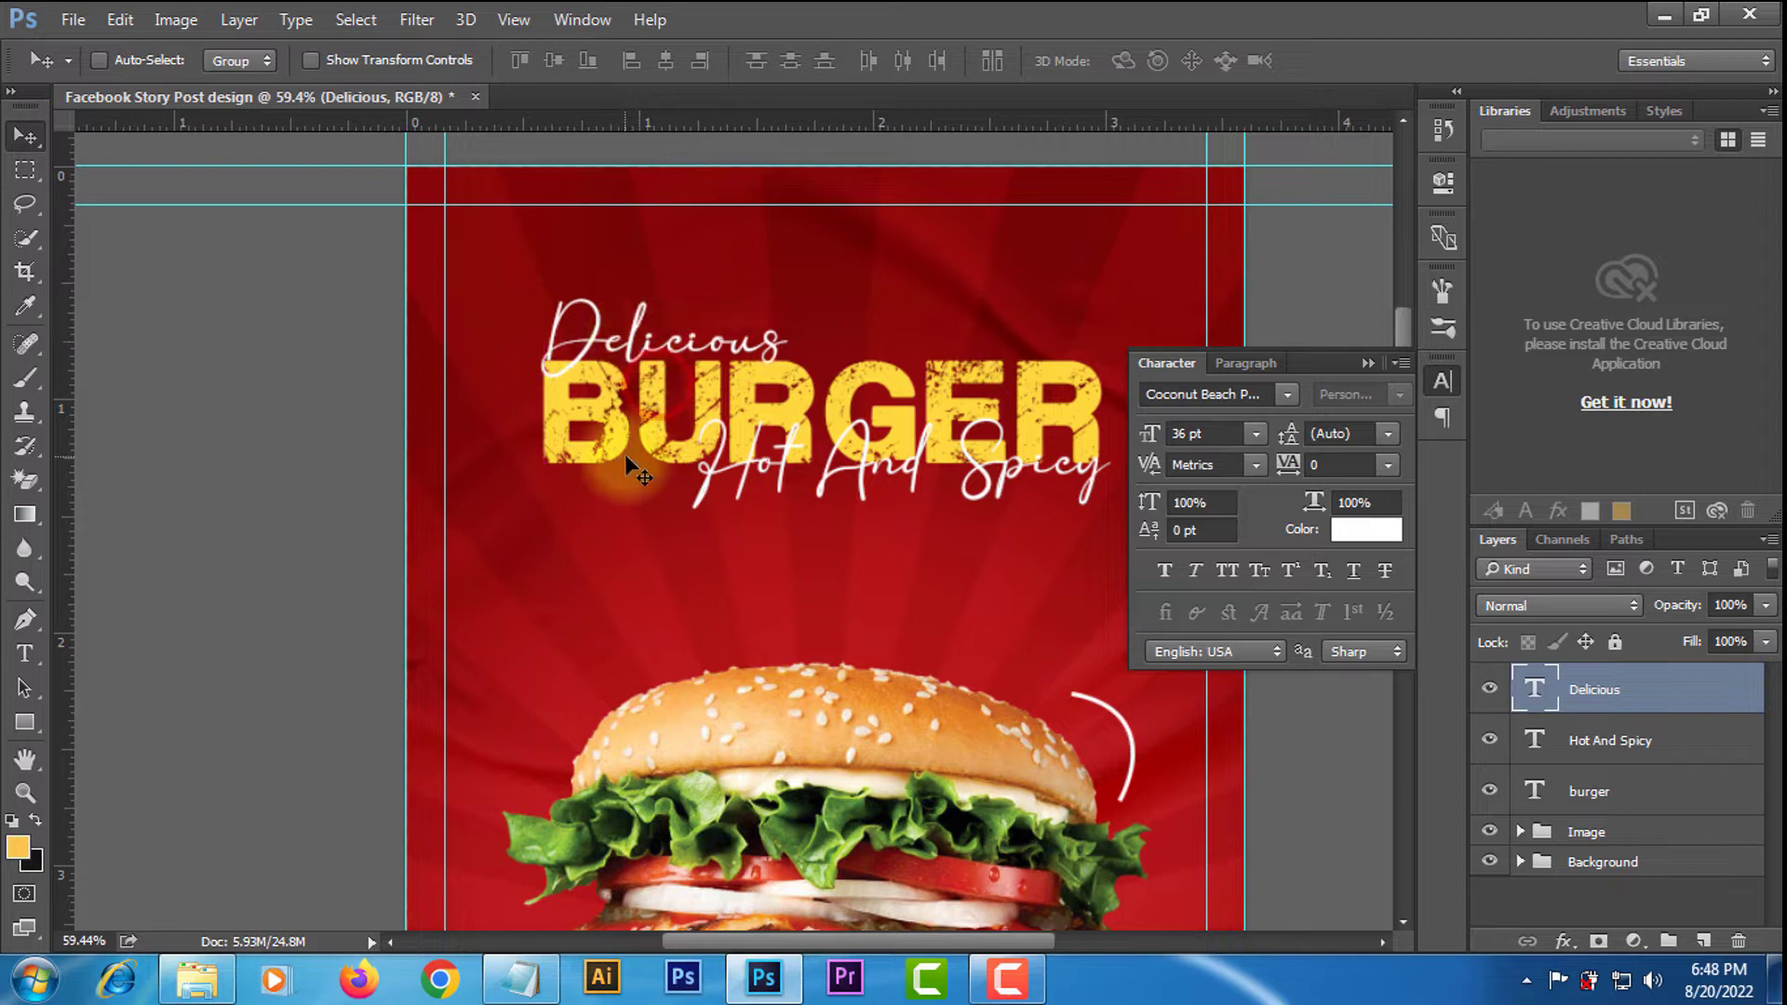
left_click(1367, 363)
scroll(926, 551, "down", 8)
scroll(523, 187, "up", 10)
scroll(815, 323, "down", 5)
scroll(810, 306, "up", 1)
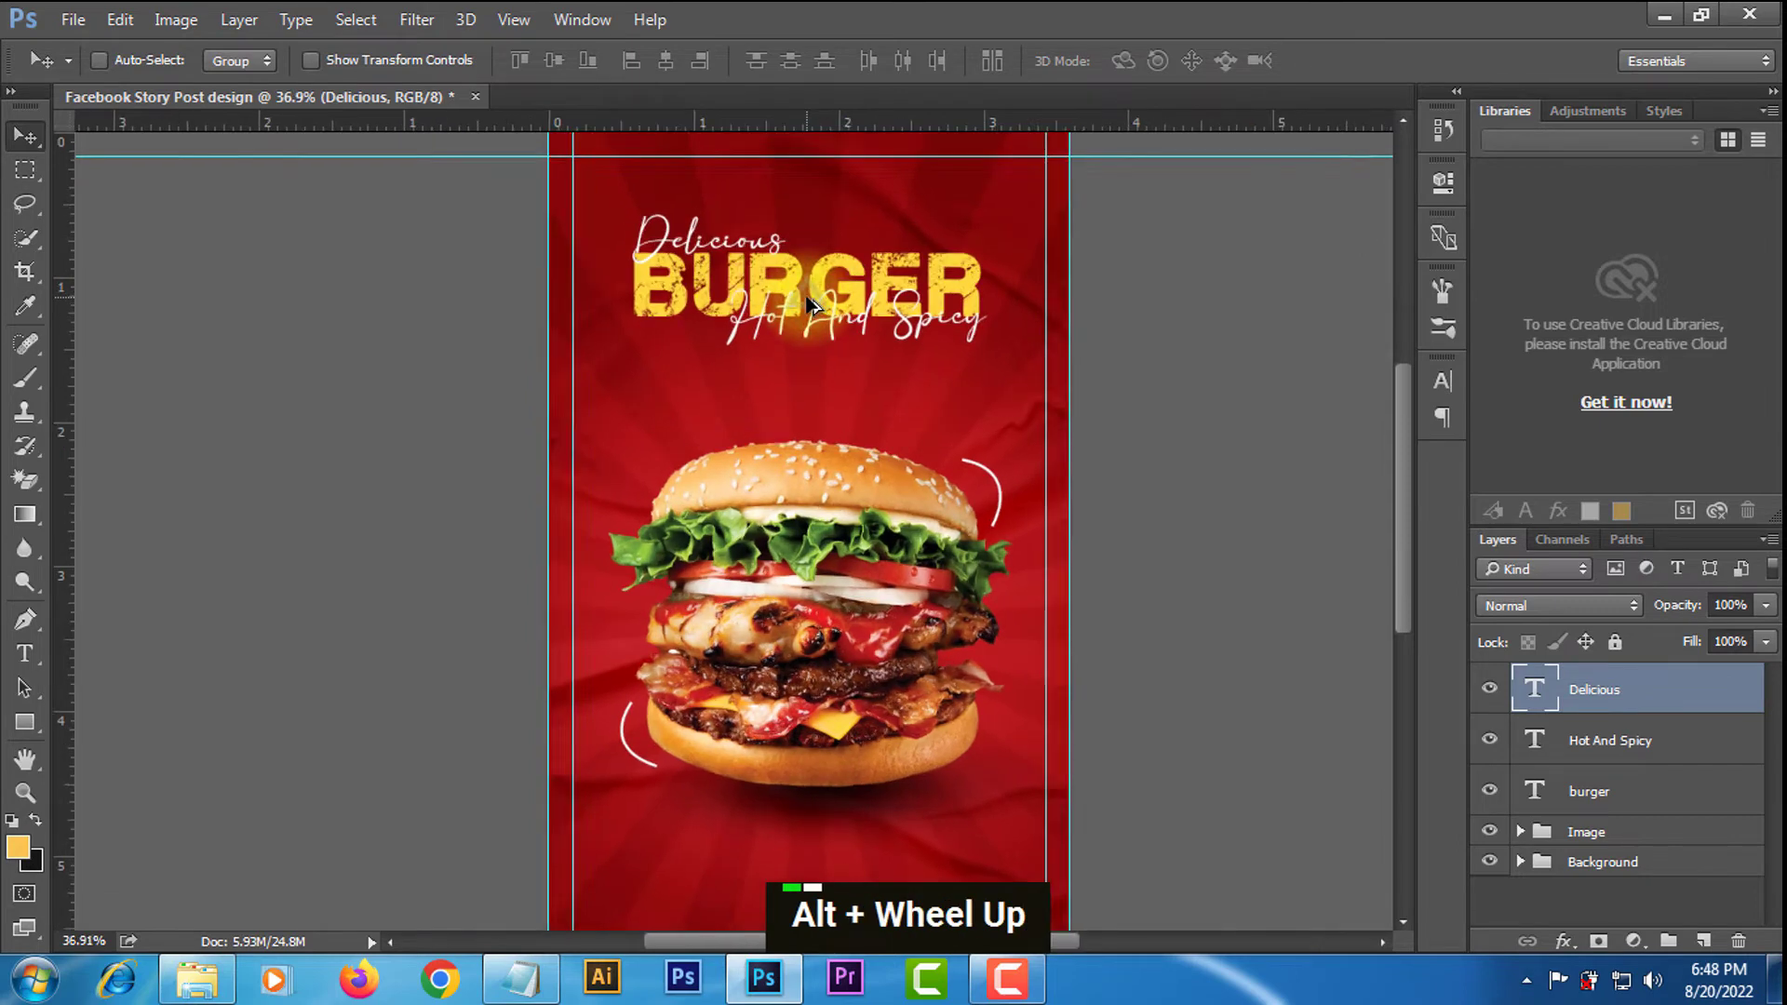
scroll(809, 306, "up", 5)
scroll(810, 305, "up", 2)
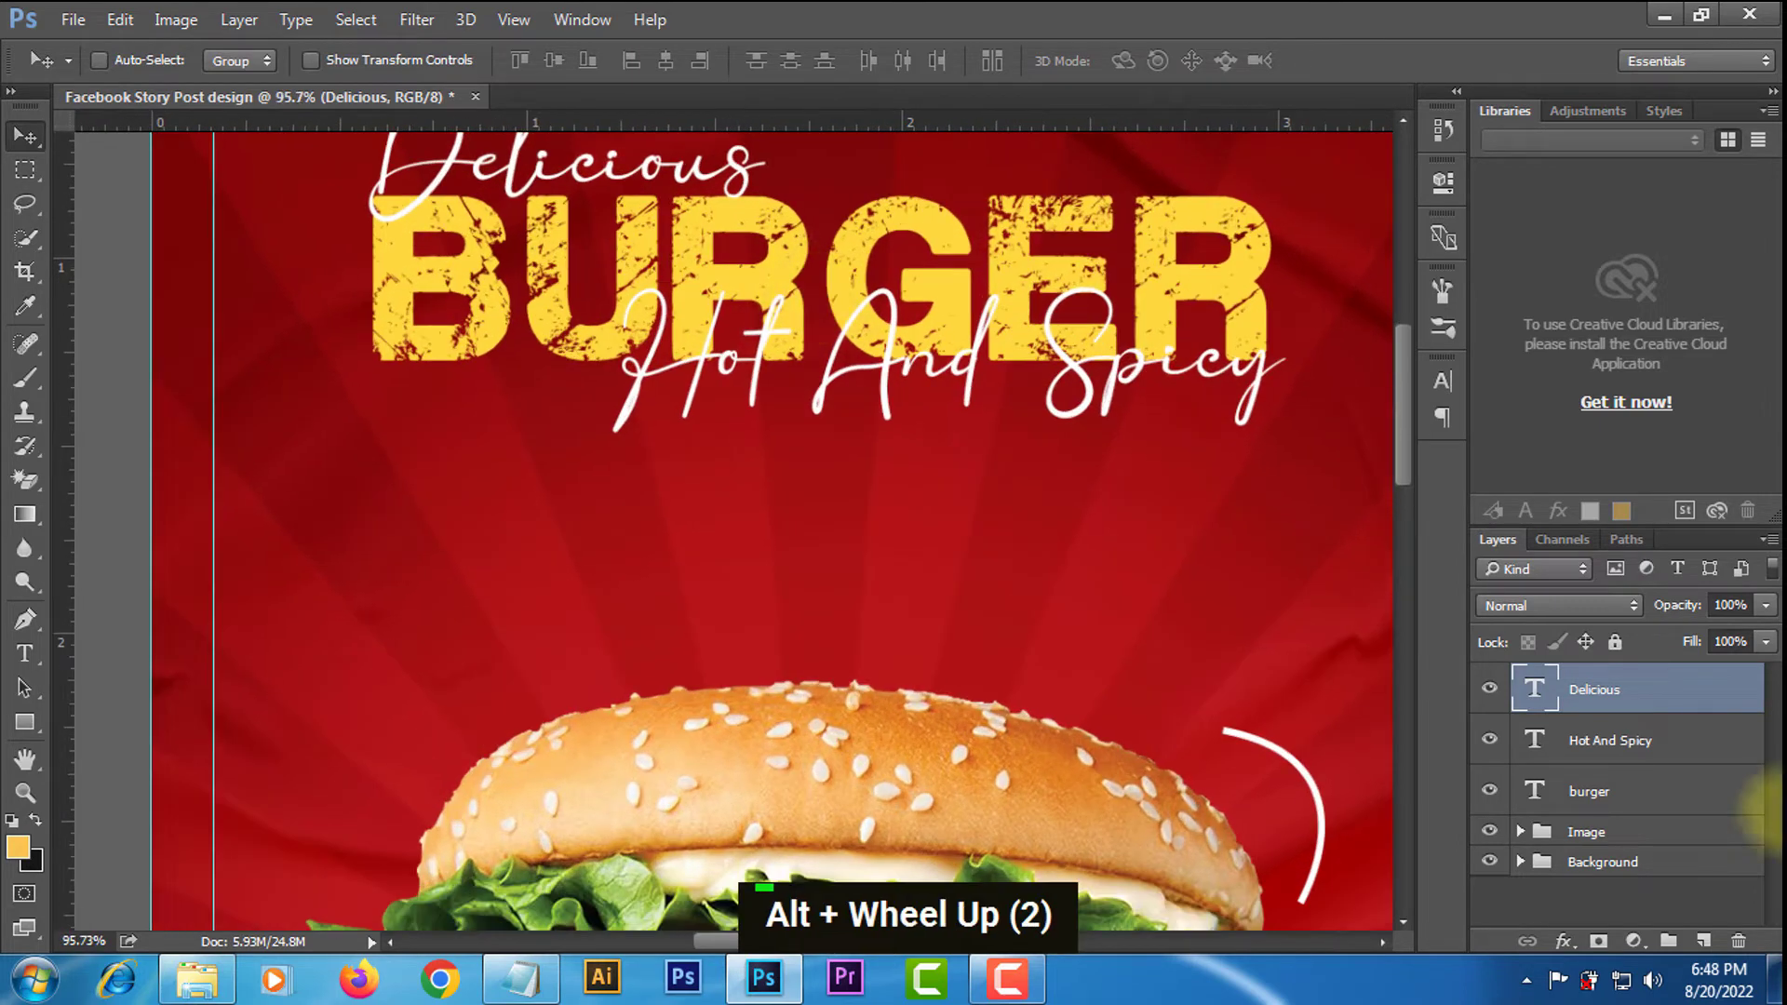
Try a white 1 px inside stroke on the burger text layer, and cancel the layer style.
left_click(1594, 793)
right_click(1595, 798)
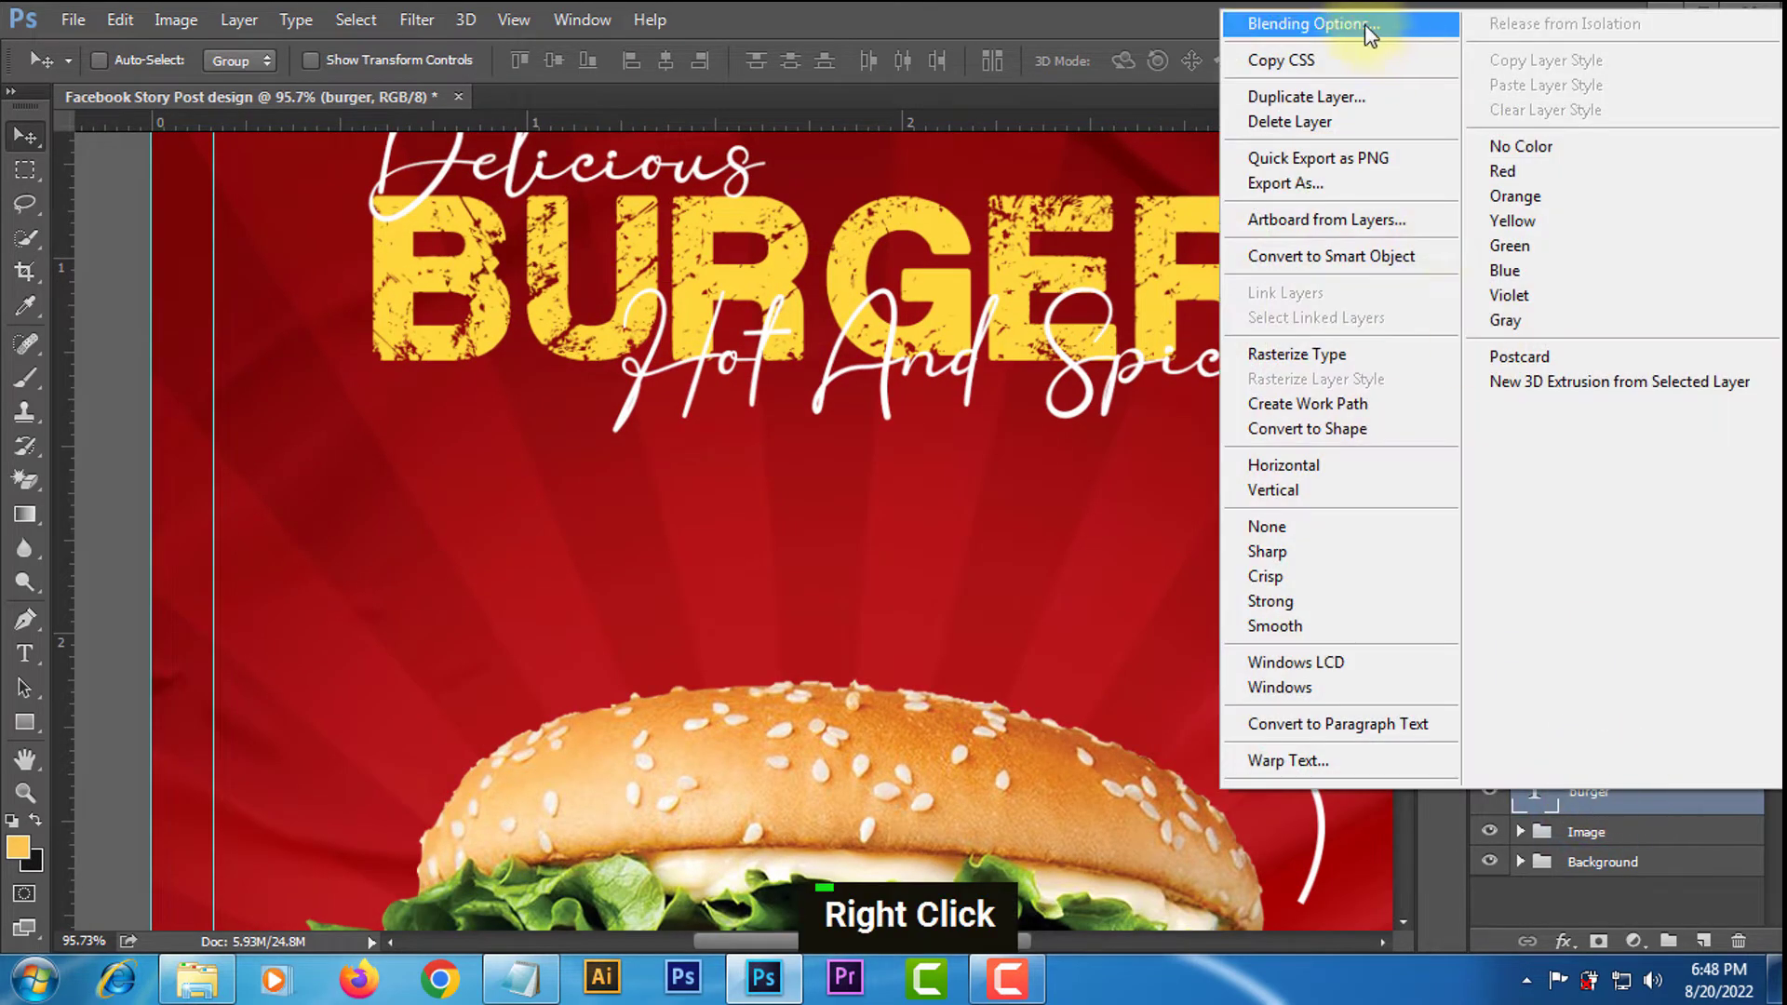
left_click(1377, 26)
left_click_drag(912, 108, 1491, 256)
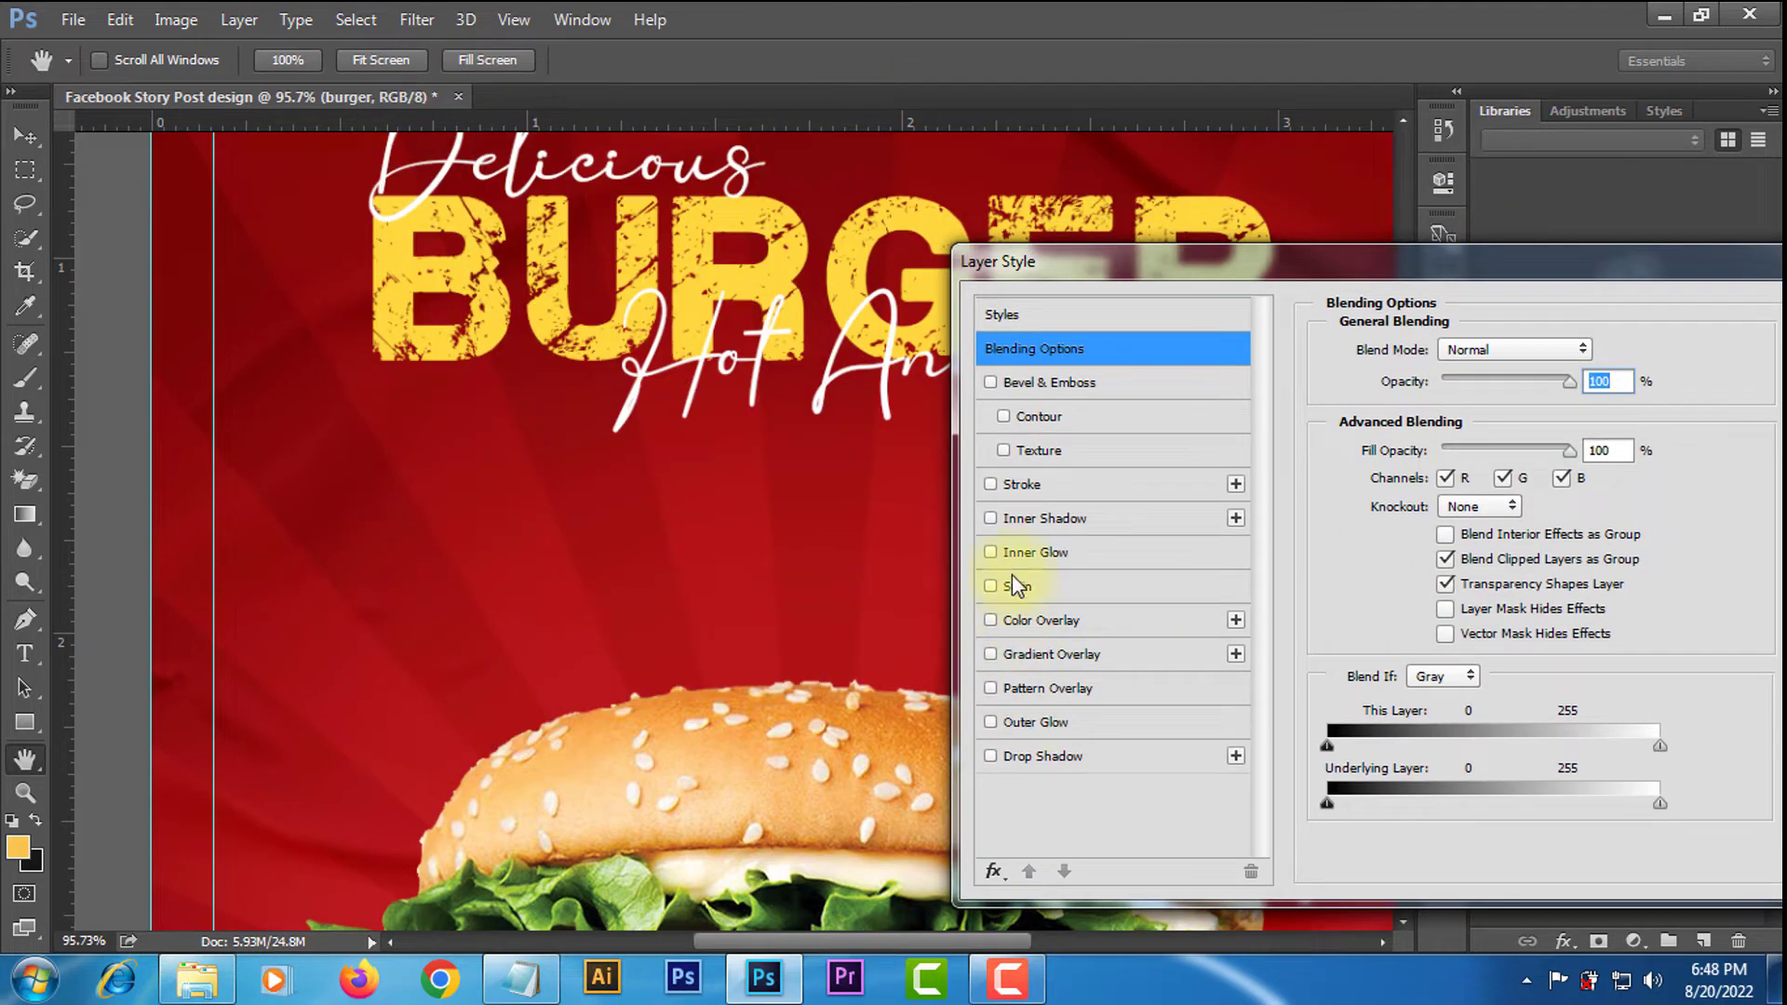
left_click(1019, 485)
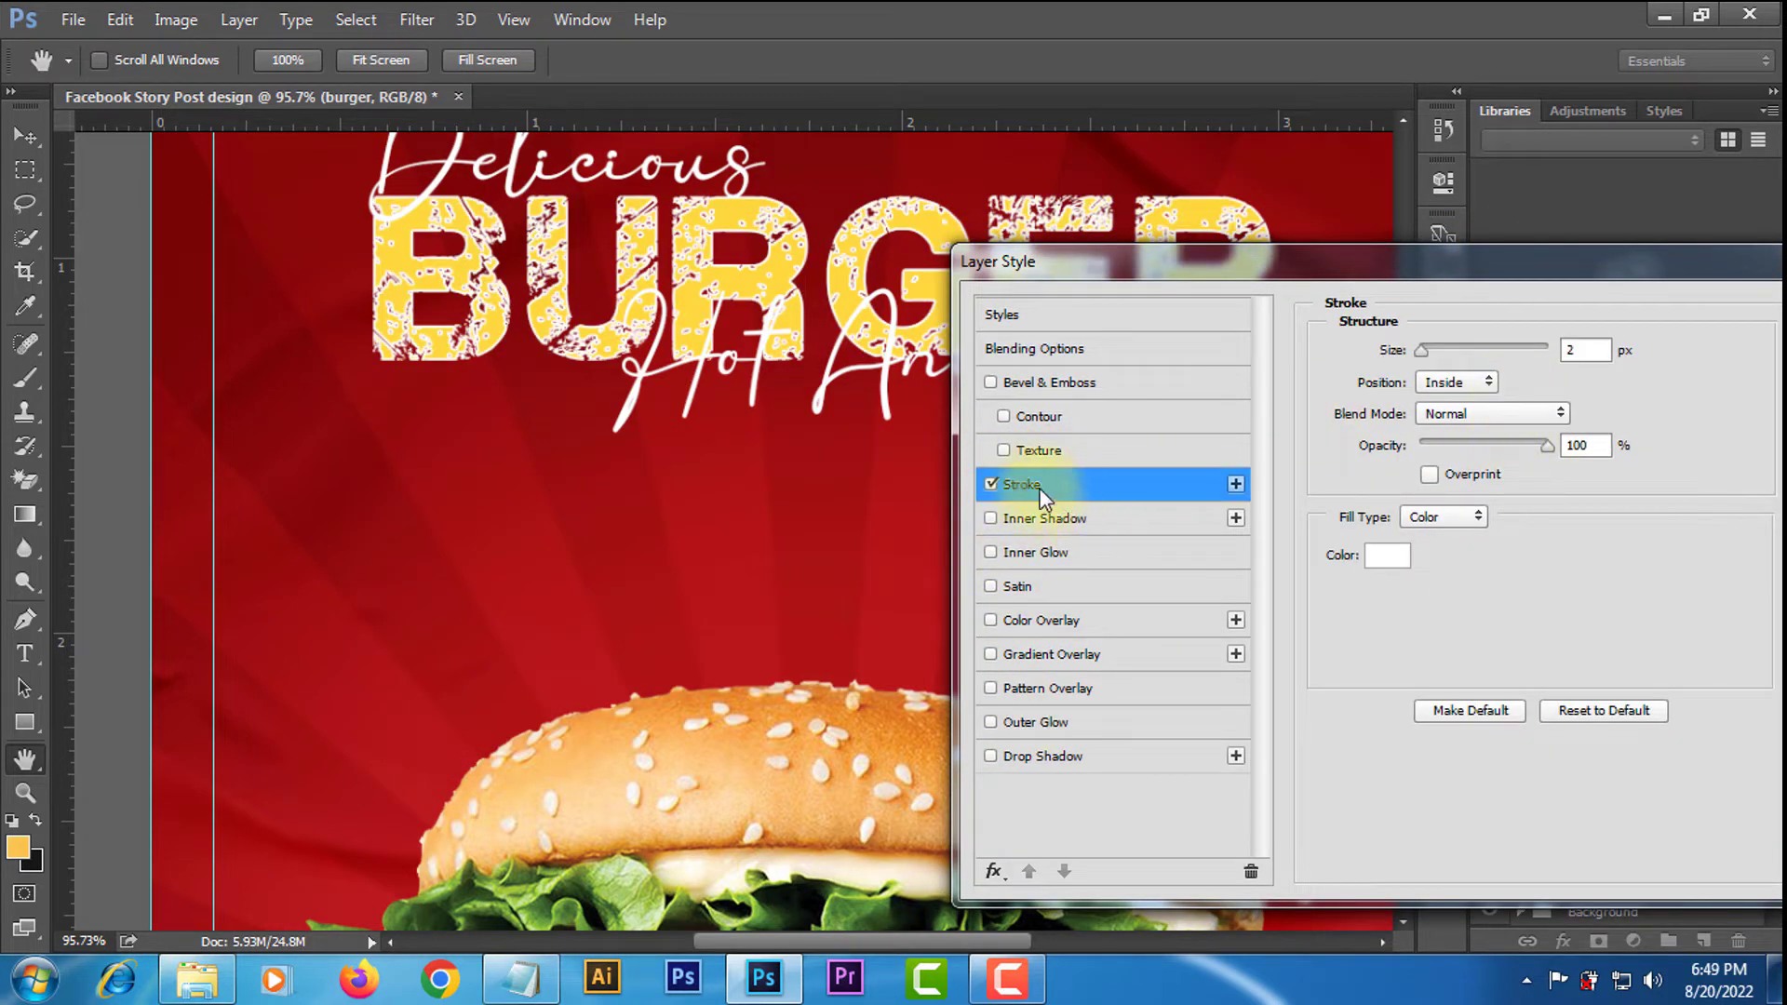
left_click(1387, 555)
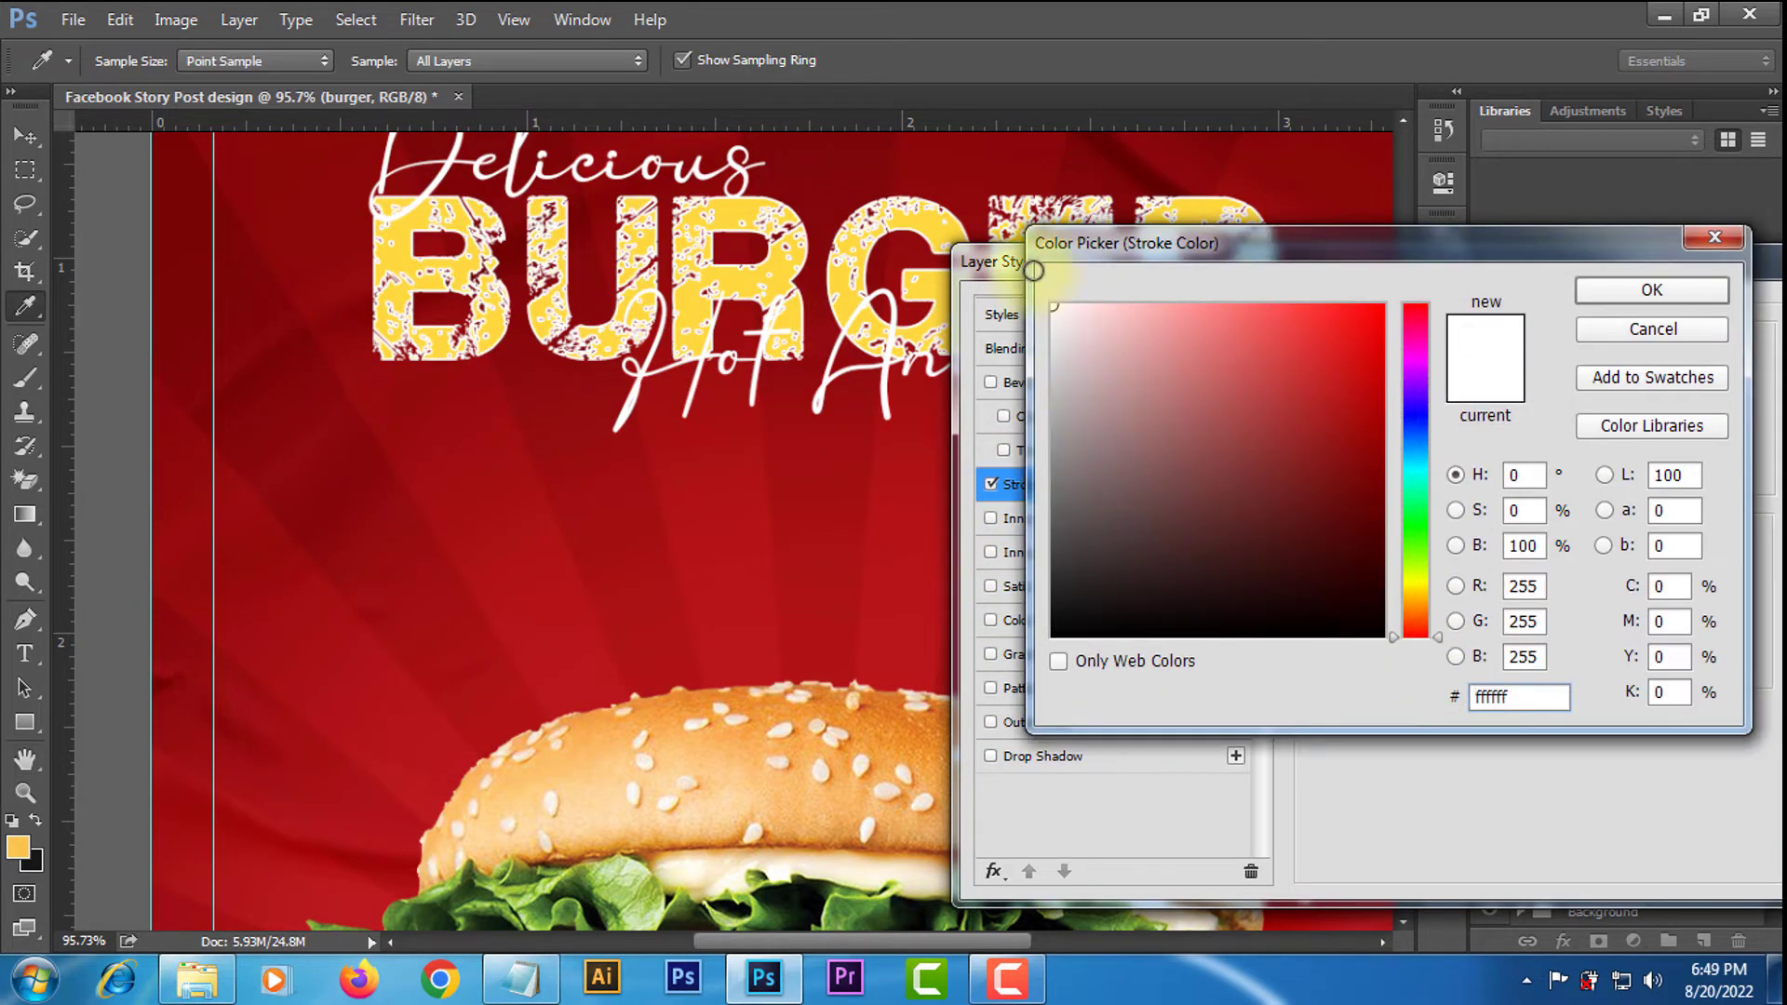
left_click_drag(1081, 346, 1049, 503)
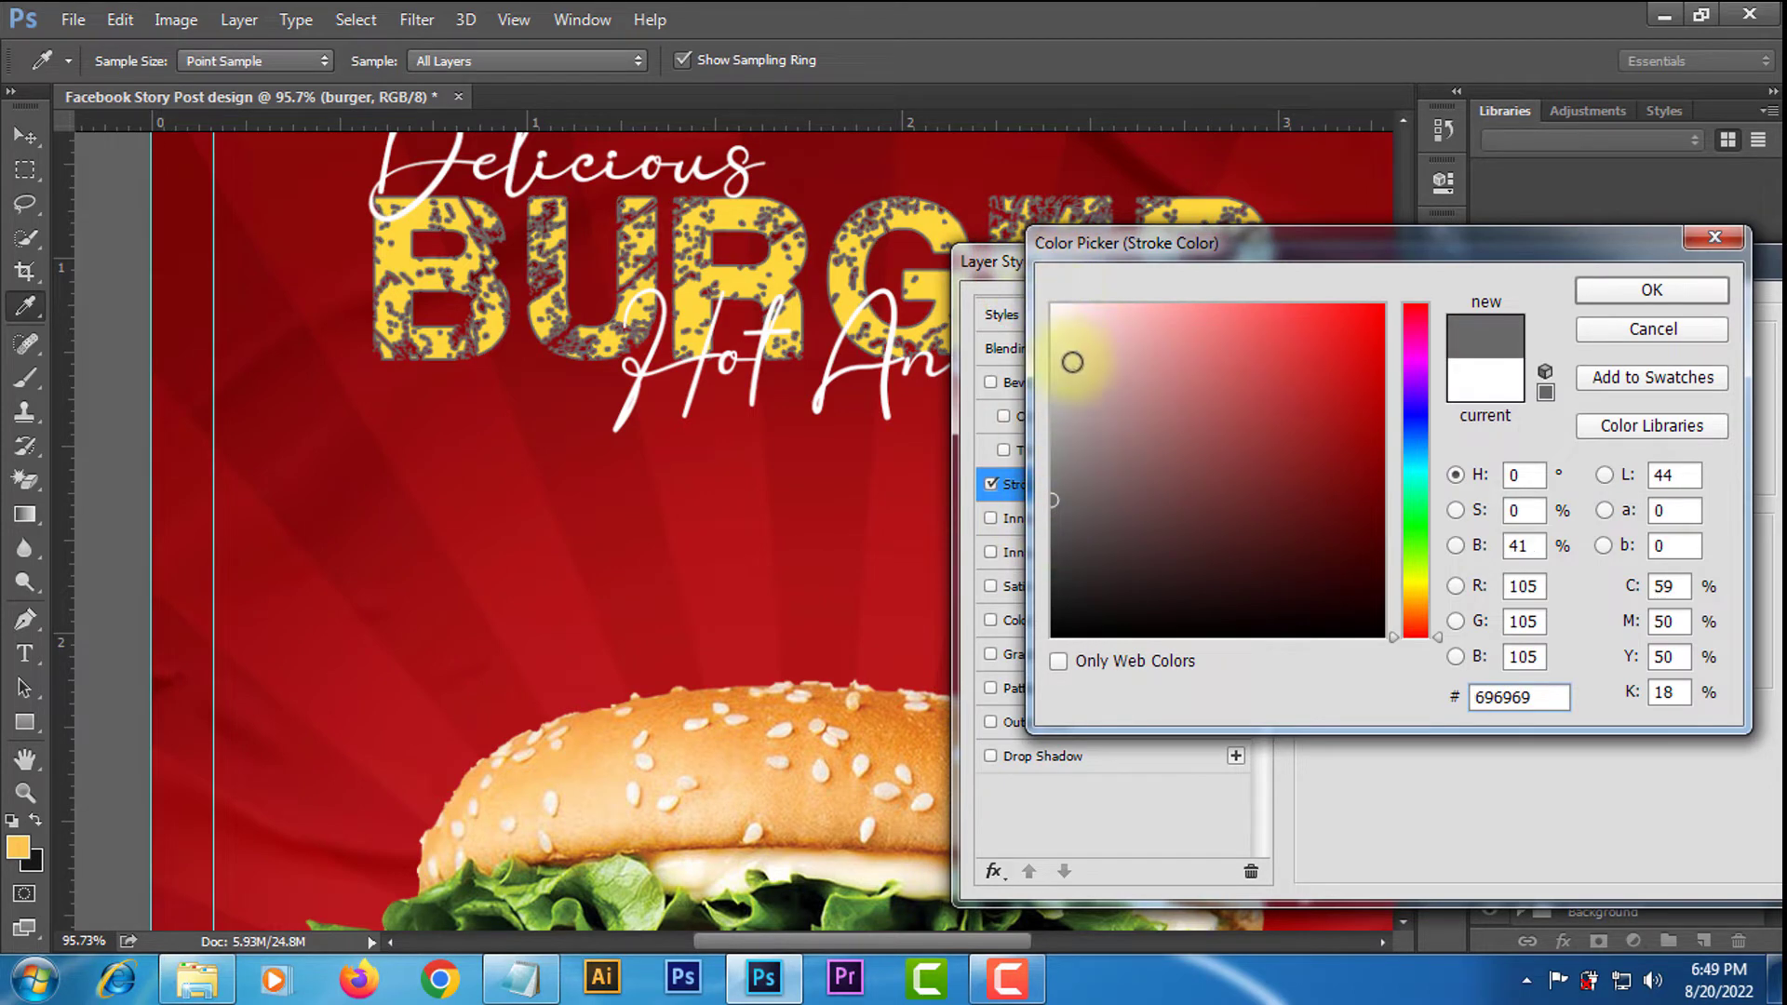
left_click_drag(1073, 362, 1041, 286)
left_click(1625, 294)
mouse_move(1426, 354)
left_mouse_down()
mouse_move(1406, 349)
mouse_move(1460, 350)
mouse_move(1405, 348)
left_mouse_up()
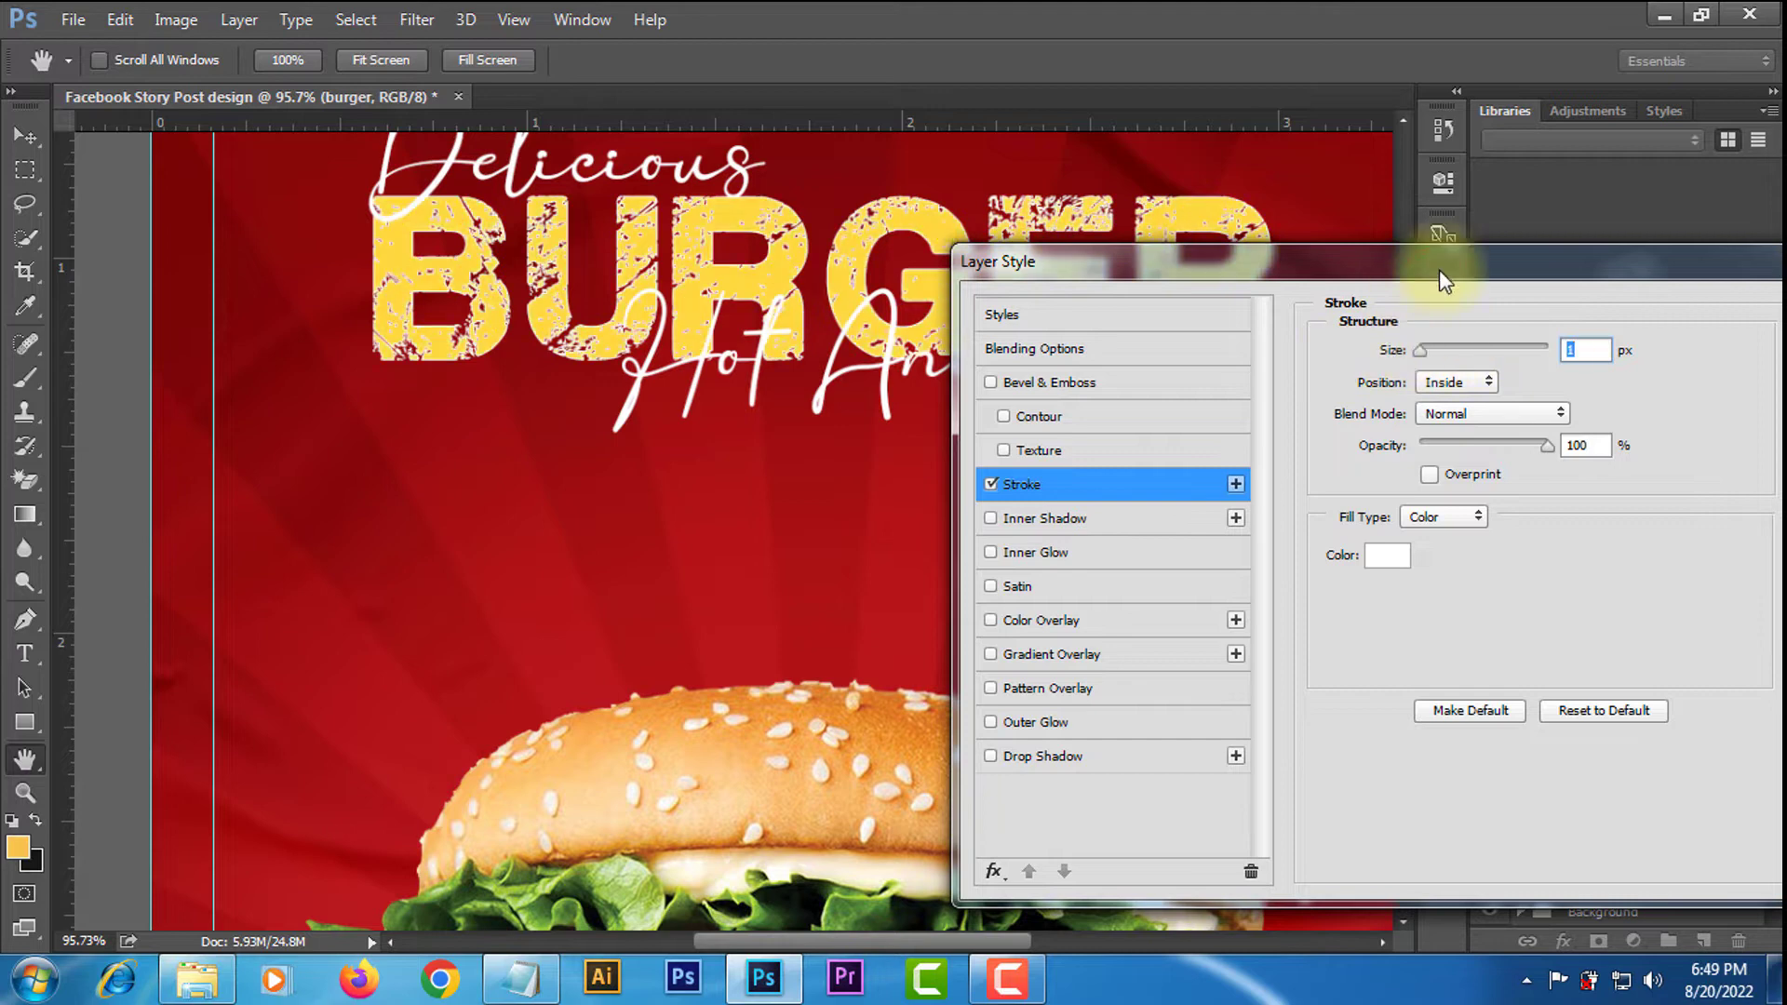
left_click_drag(1410, 263, 1060, 295)
left_click(1562, 381)
key("v")
scroll(926, 564, "down", 4)
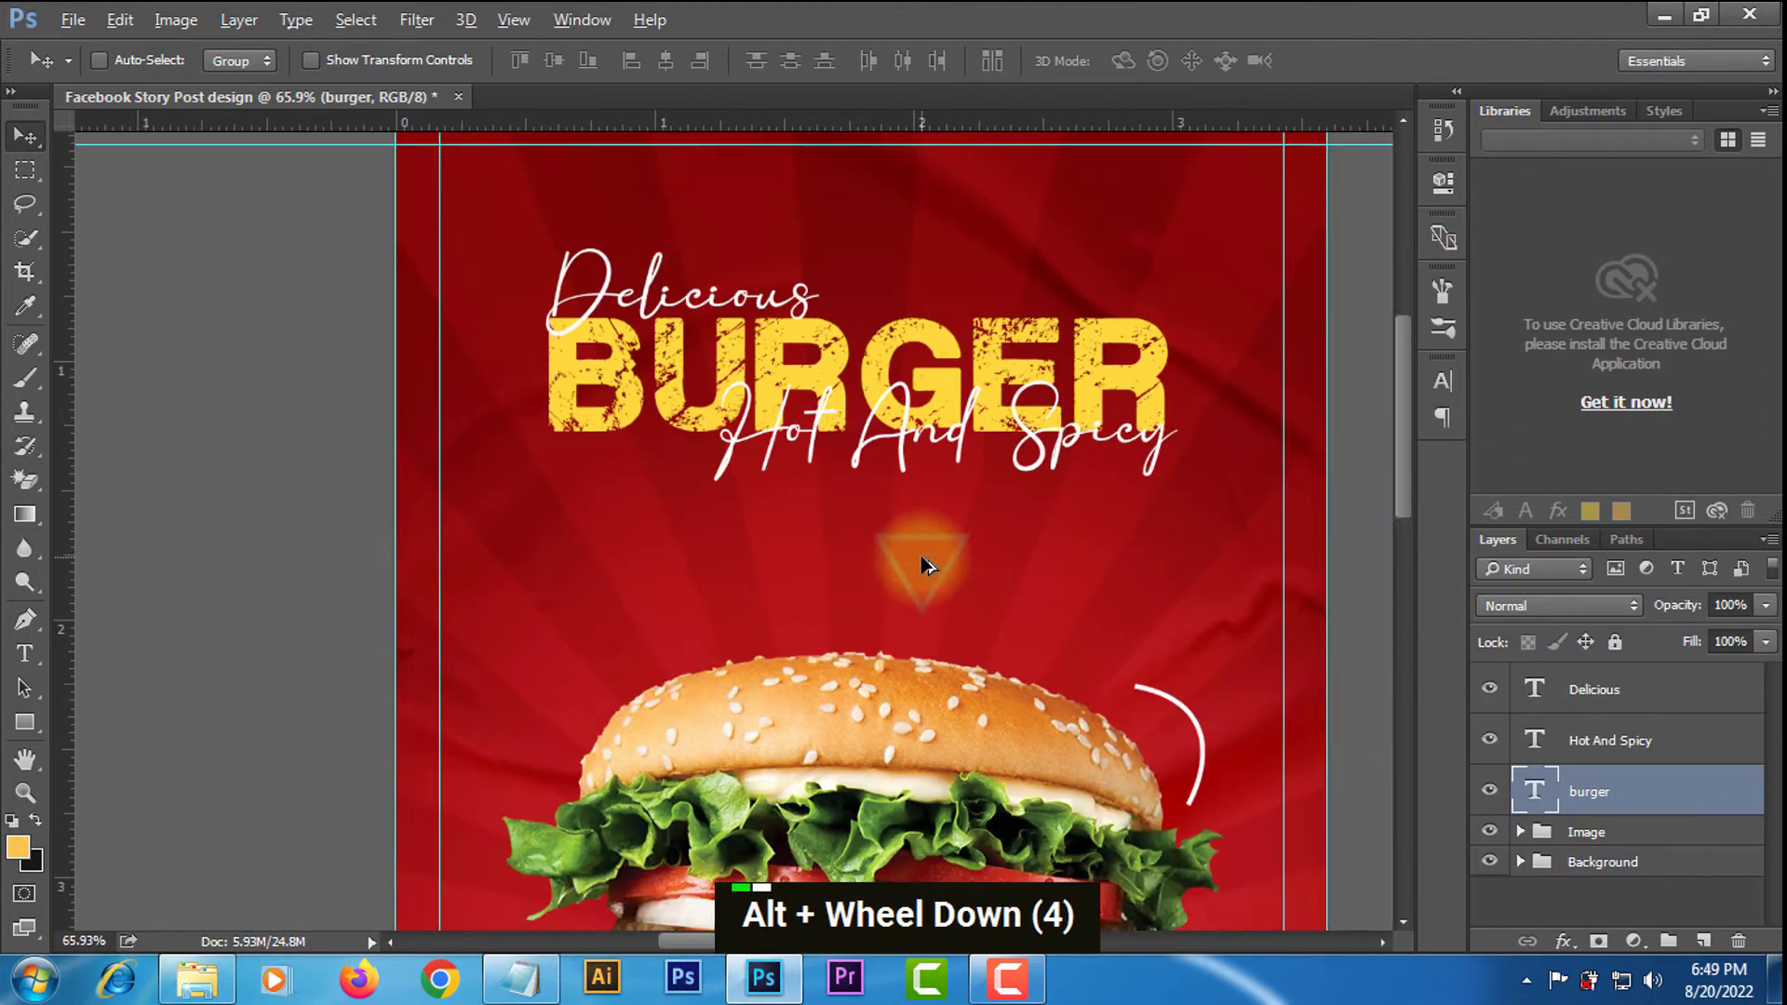
Enable a drop shadow on the burger text layer, sampling the background red and lowering its brightness to 20% for color 330305.
right_click(1532, 782)
left_click(1480, 172)
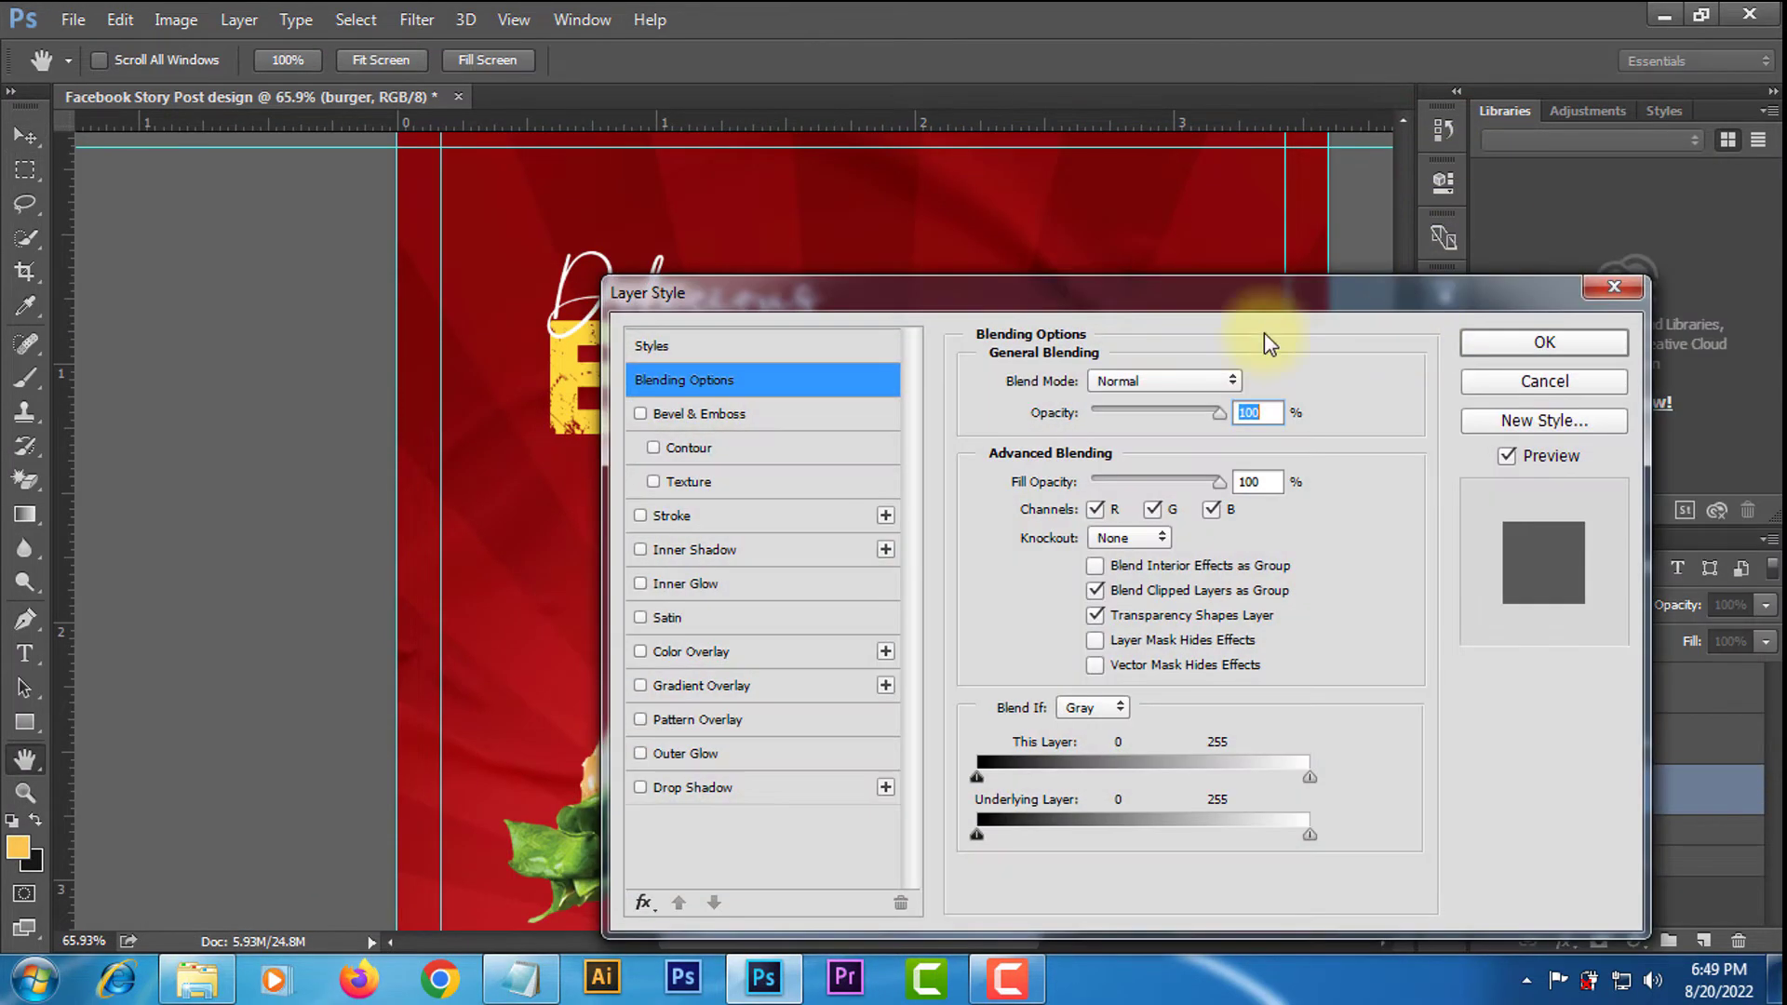
left_click_drag(1471, 309, 1513, 297)
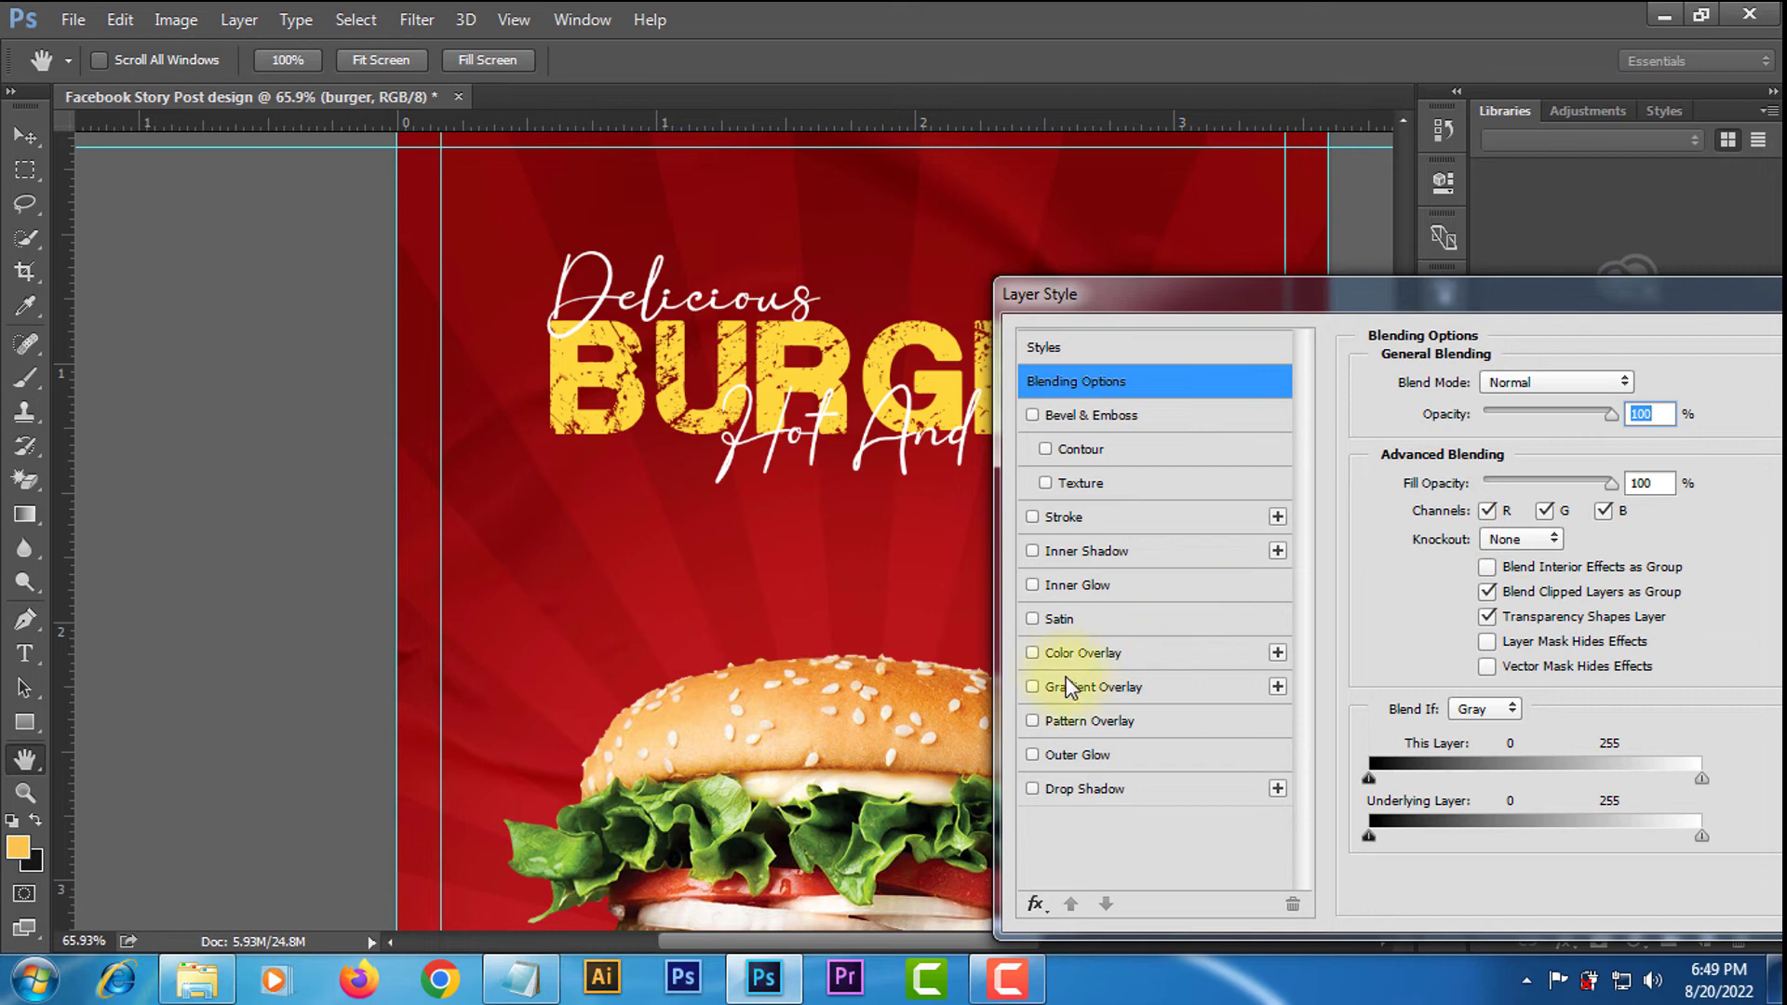
left_click(1054, 791)
left_click(1631, 385)
left_click(549, 550)
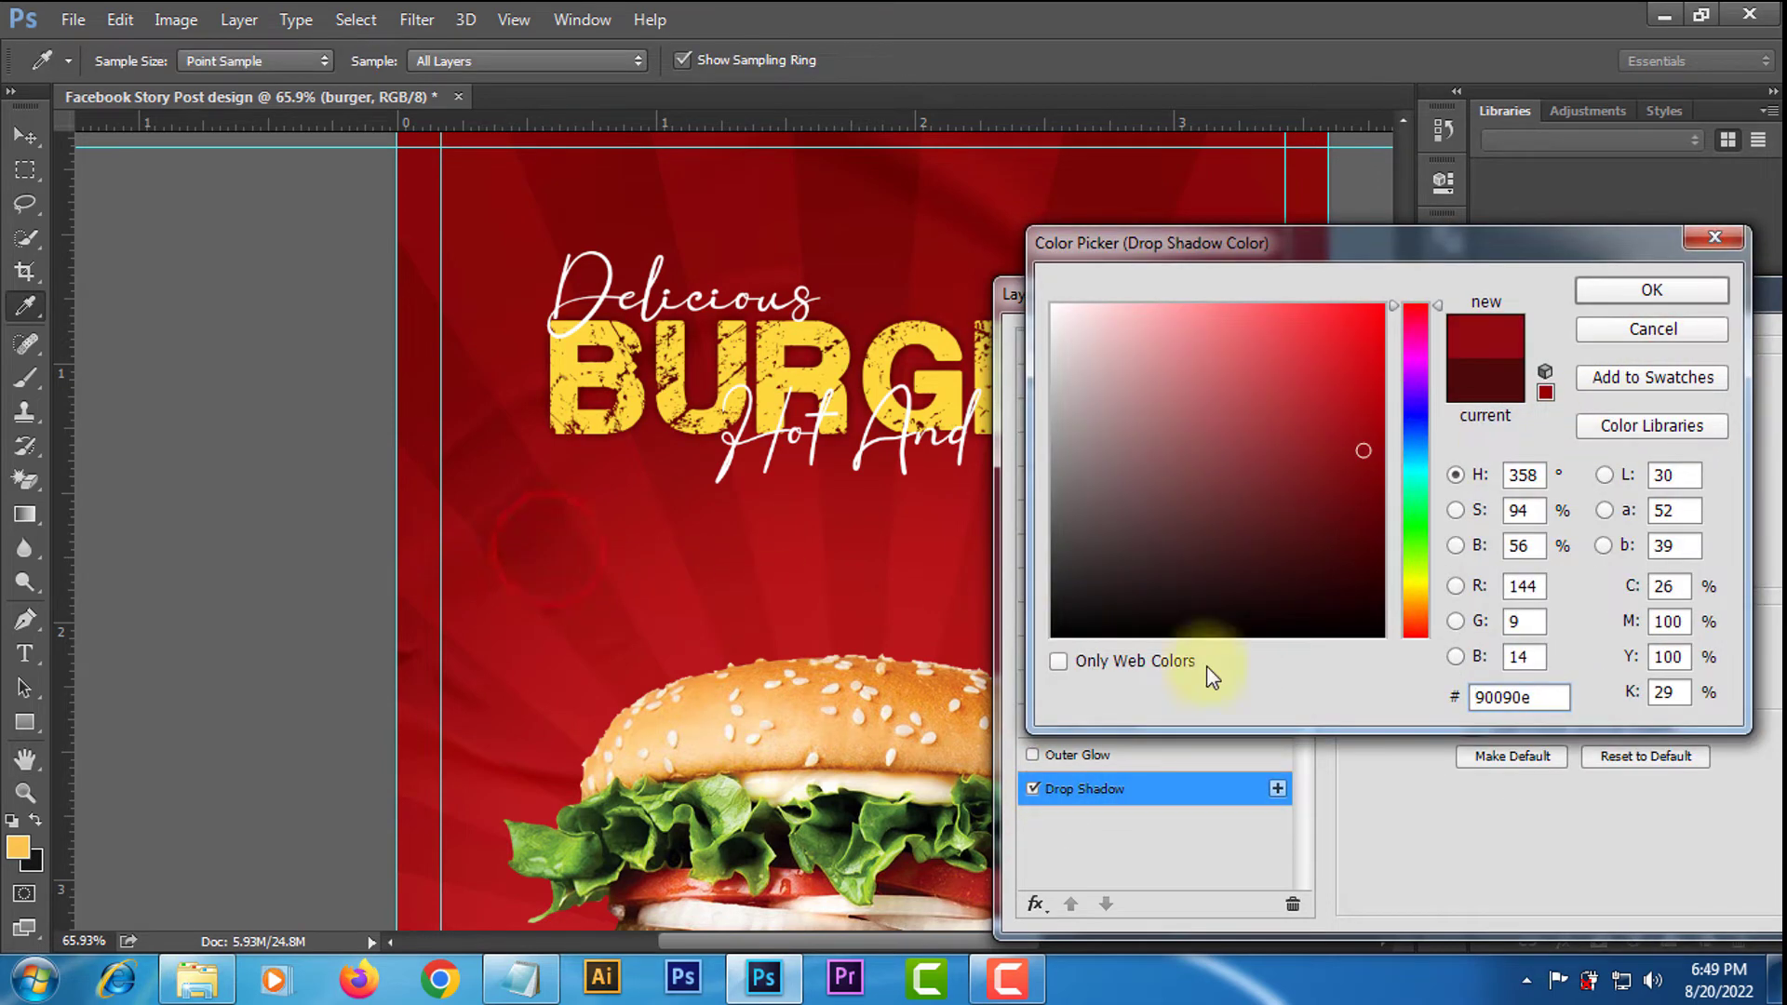
type("20")
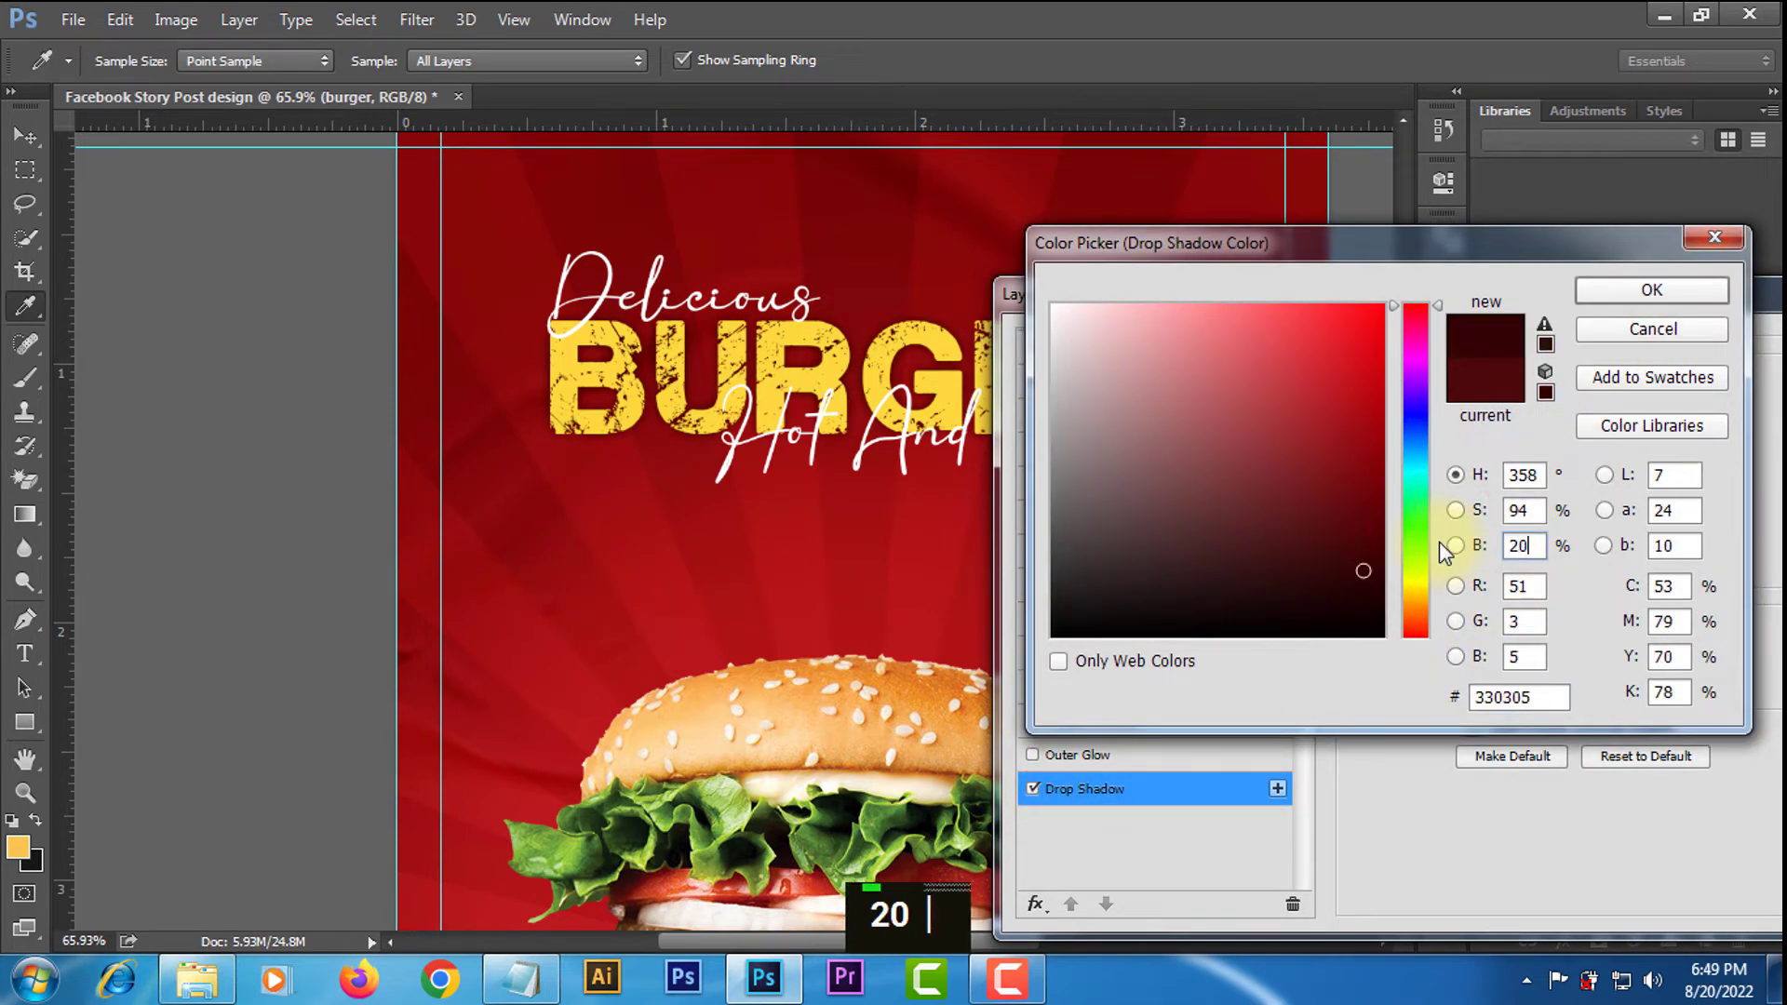
left_click(1646, 296)
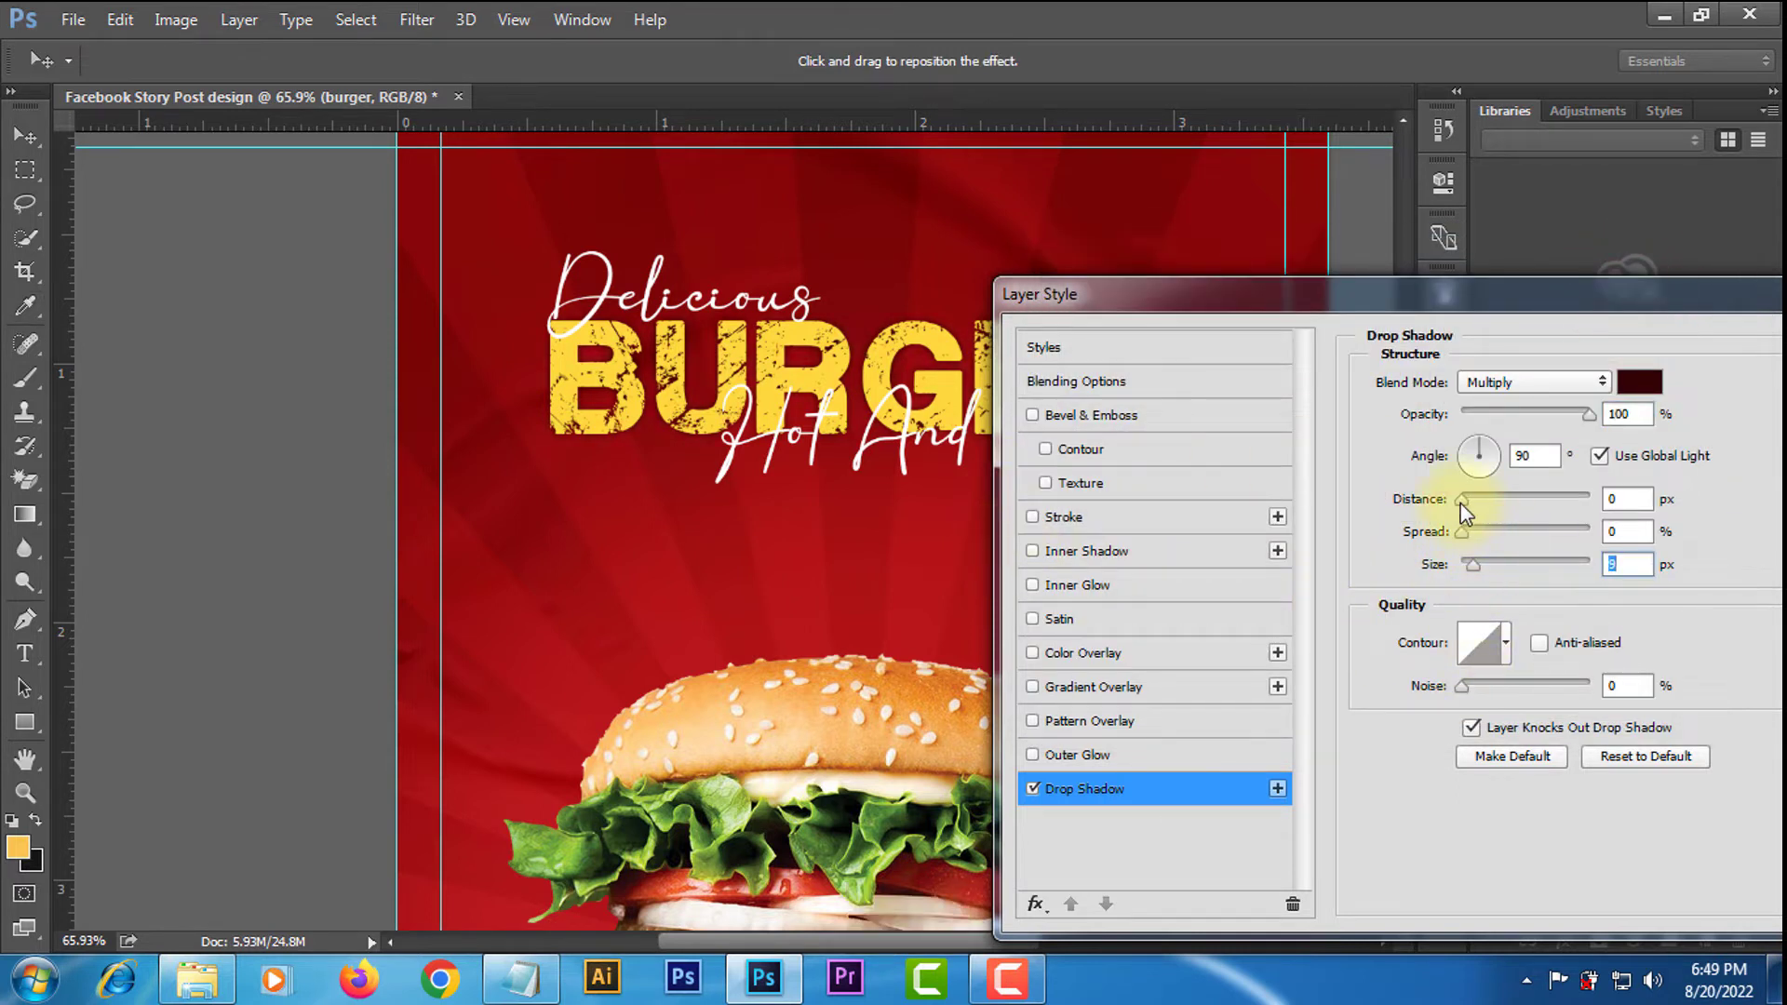
Set the drop shadow's distance to 6 px, adjust its size, and apply the layer style.
left_click_drag(1470, 501, 1472, 505)
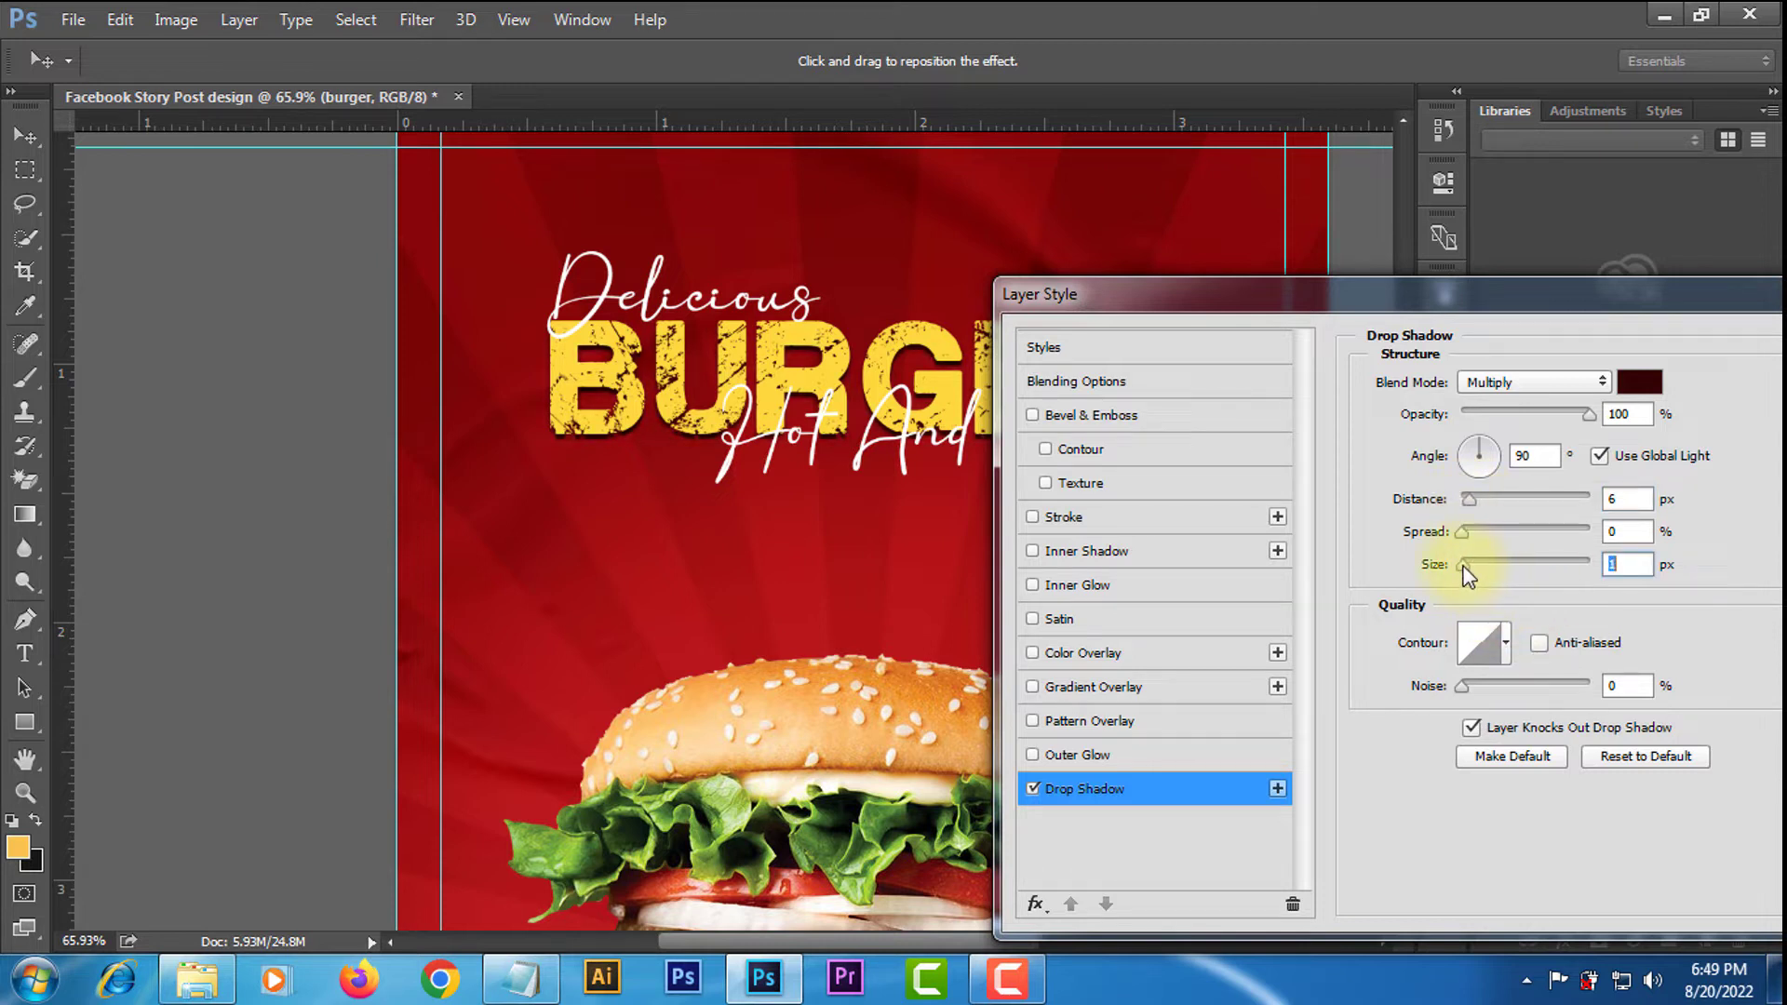
left_click_drag(1465, 566, 1477, 562)
left_click_drag(1601, 296, 1264, 382)
left_click(1526, 403)
scroll(830, 618, "down", 7)
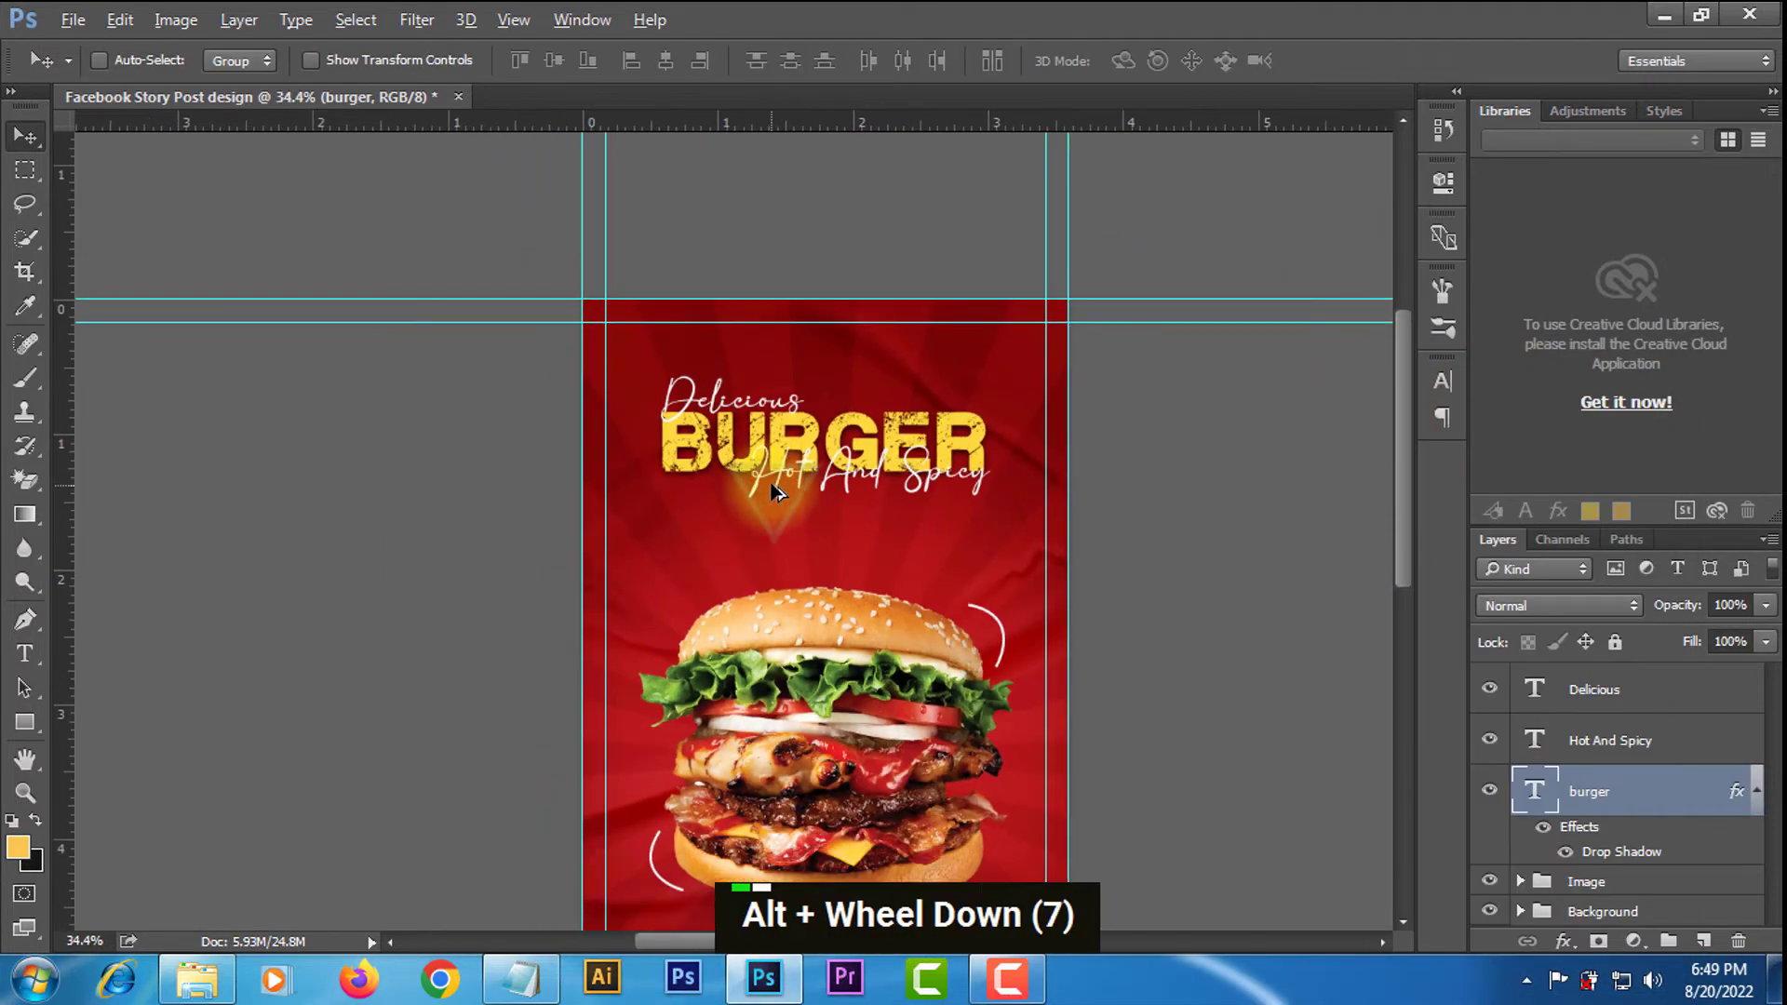
scroll(778, 490, "down", 2)
scroll(779, 491, "up", 7)
scroll(736, 354, "down", 6)
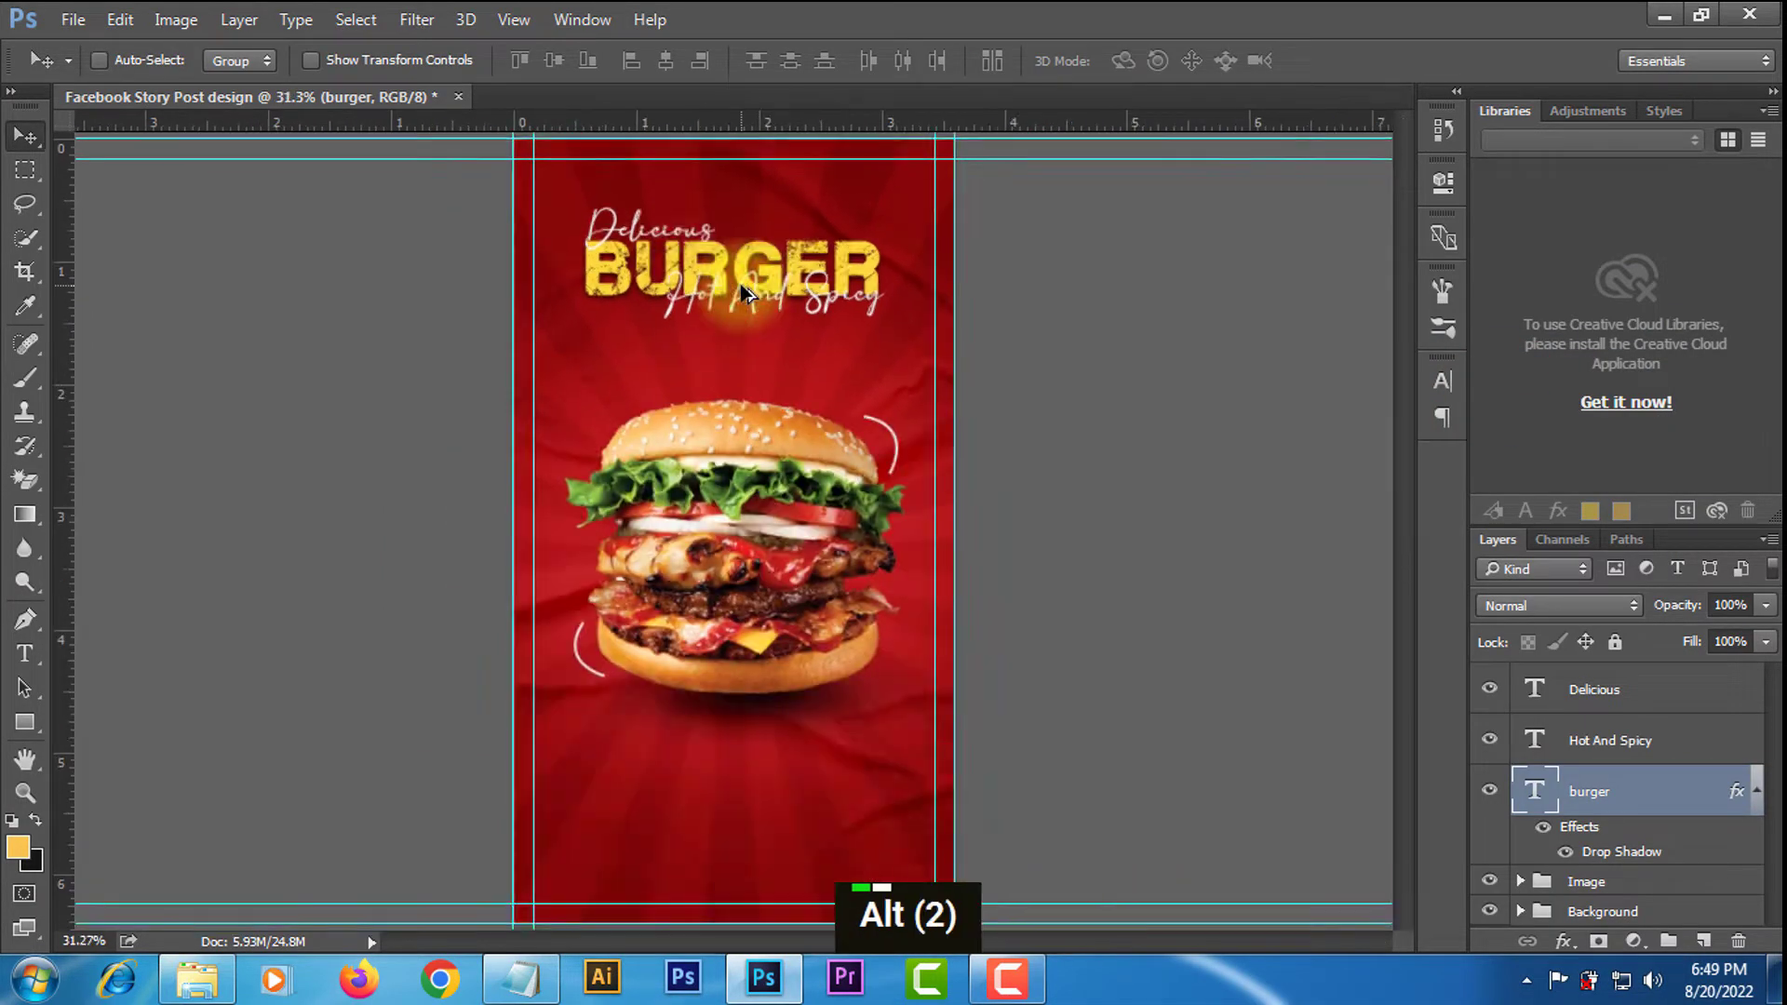
scroll(719, 292, "up", 5)
scroll(718, 291, "up", 9)
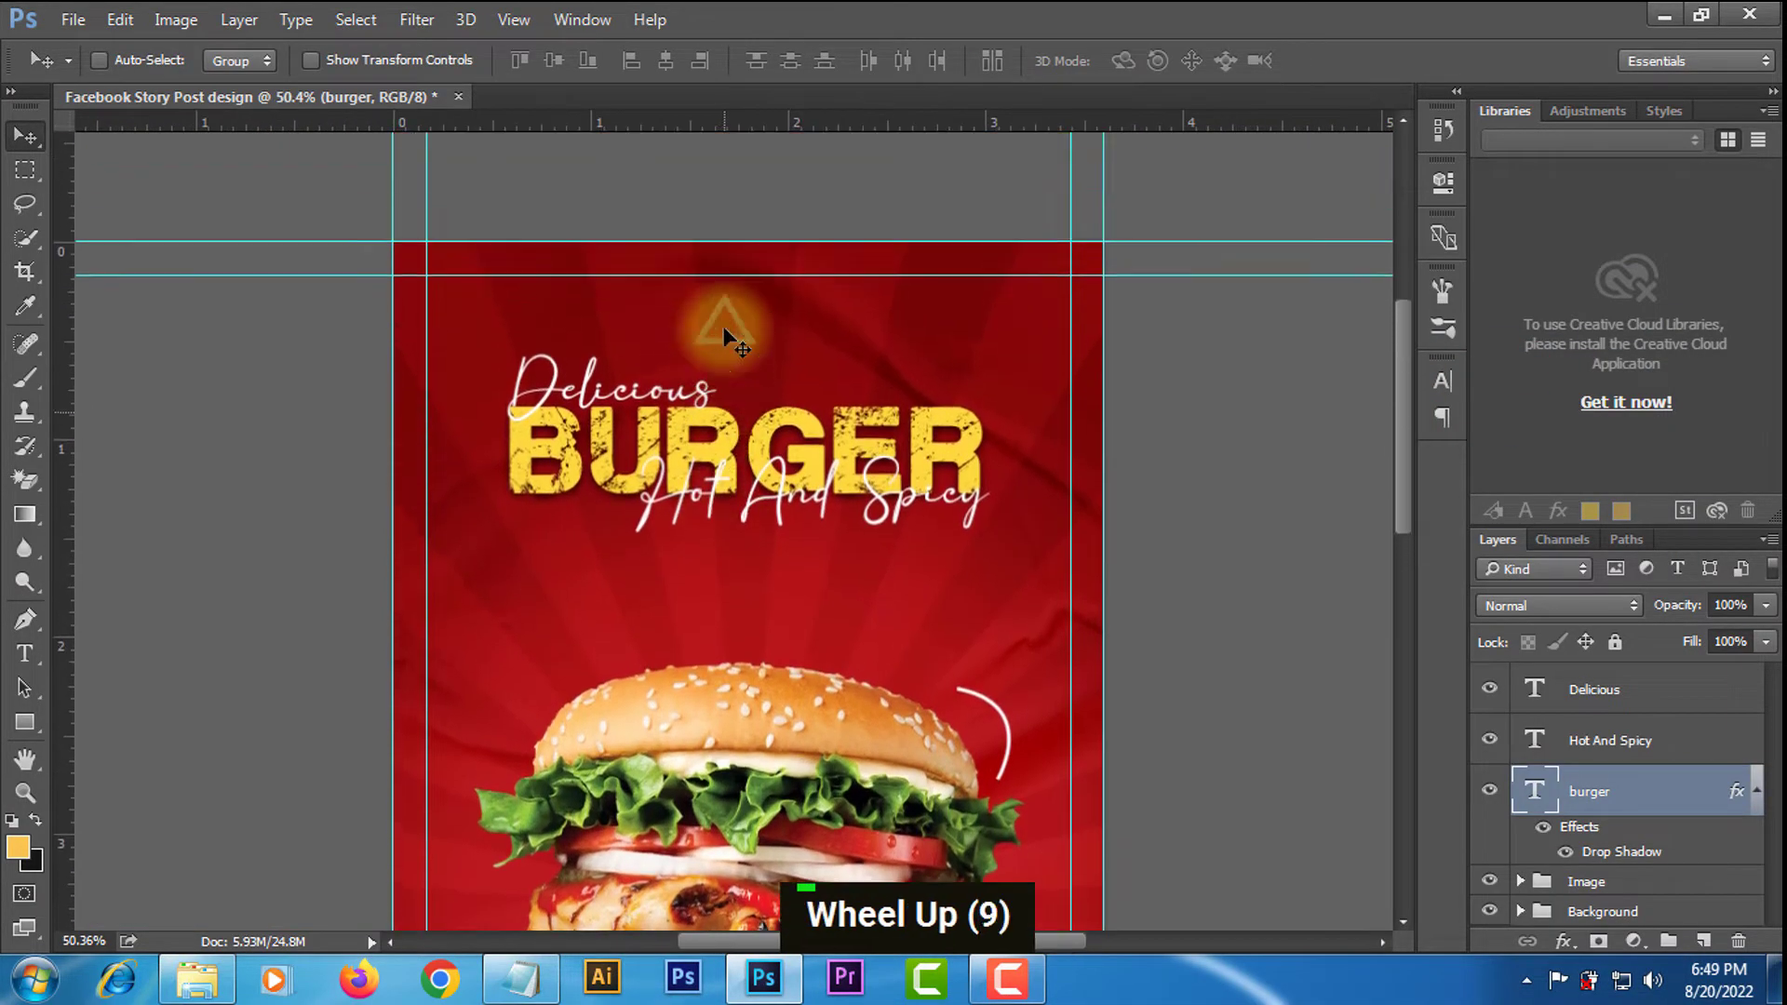
Group the Delicious, Hot And Spicy and burger text layers as "Heading" and check the group by toggling its visibility.
left_click(1592, 690, "shift")
key("ctrl+g")
double_click(1588, 680)
type("Heading")
key("Return")
left_click(1490, 680)
left_click(1490, 679)
left_click(1489, 679)
left_click(1489, 680)
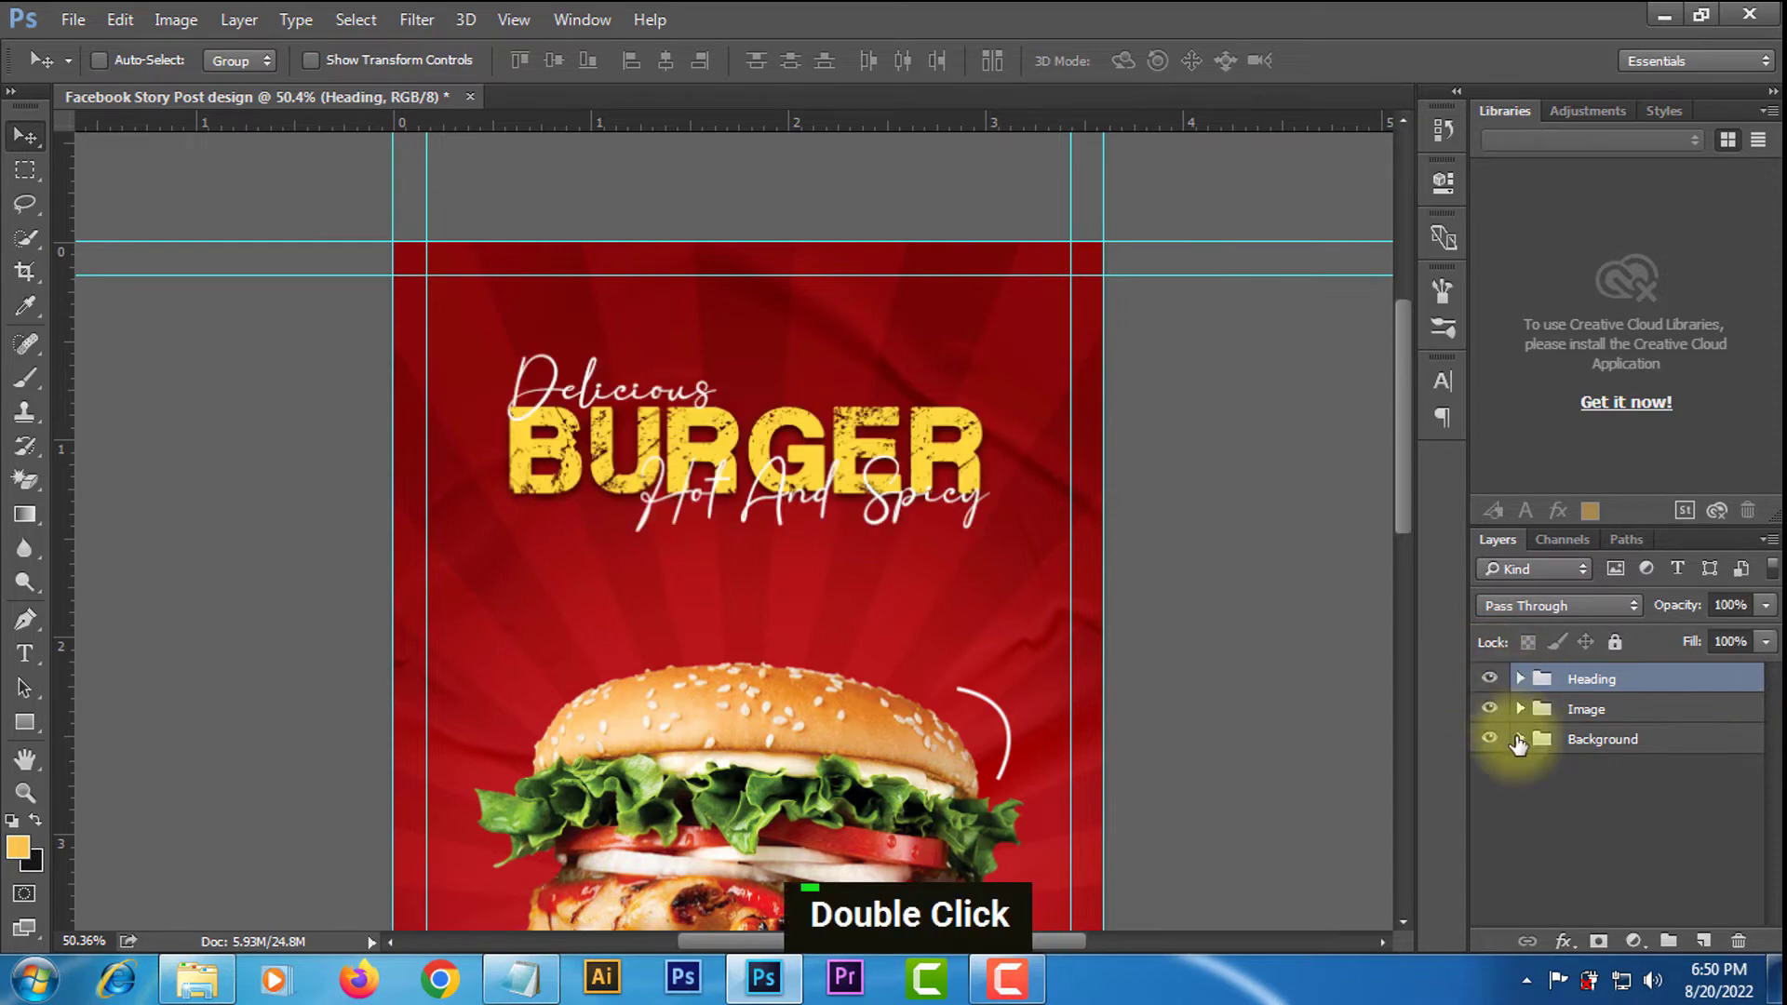
Place the Burger King logo pngwing.com from the Windows Explorer folder, scale it to 4.90% and move it to the post's upper left corner.
left_click(197, 977)
scroll(717, 517, "up", 2)
scroll(723, 499, "down", 3)
left_click_drag(849, 540, 752, 649)
left_click_drag(1089, 889, 759, 568)
left_click_drag(723, 506, 492, 290)
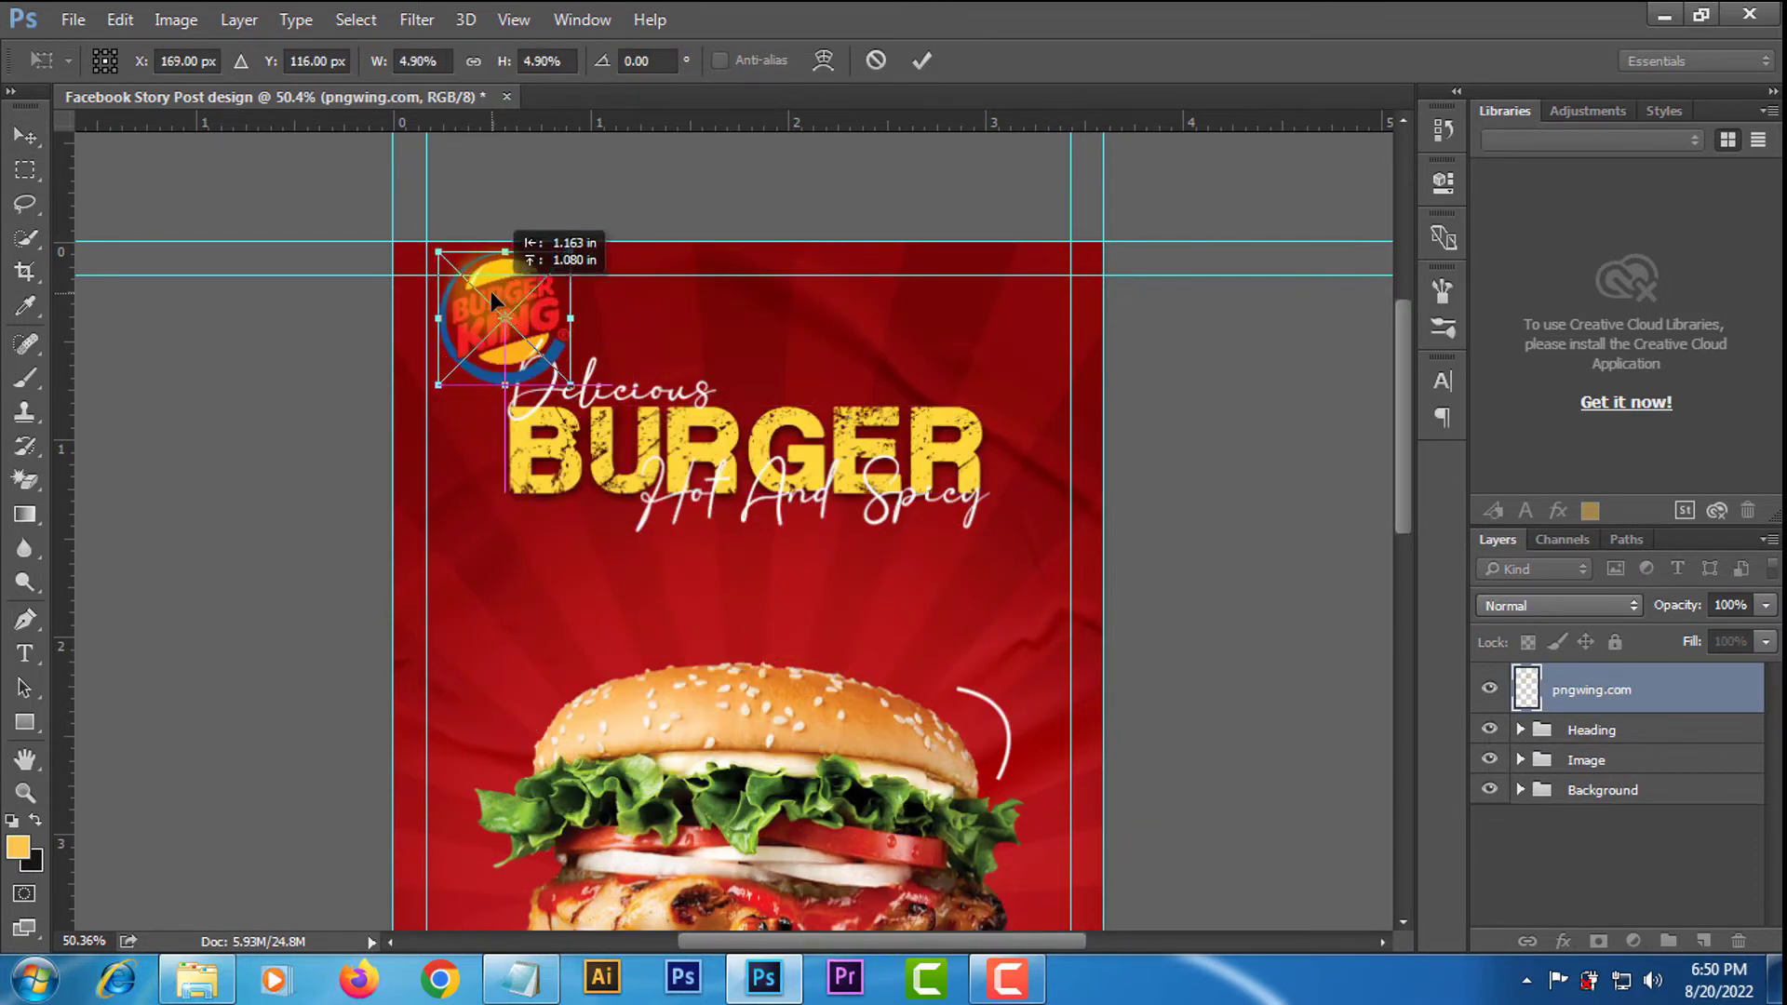
Shrink the Burger King logo further, fit it inside the upper left margin guides, and commit the placement.
scroll(483, 288, "up", 12, "alt")
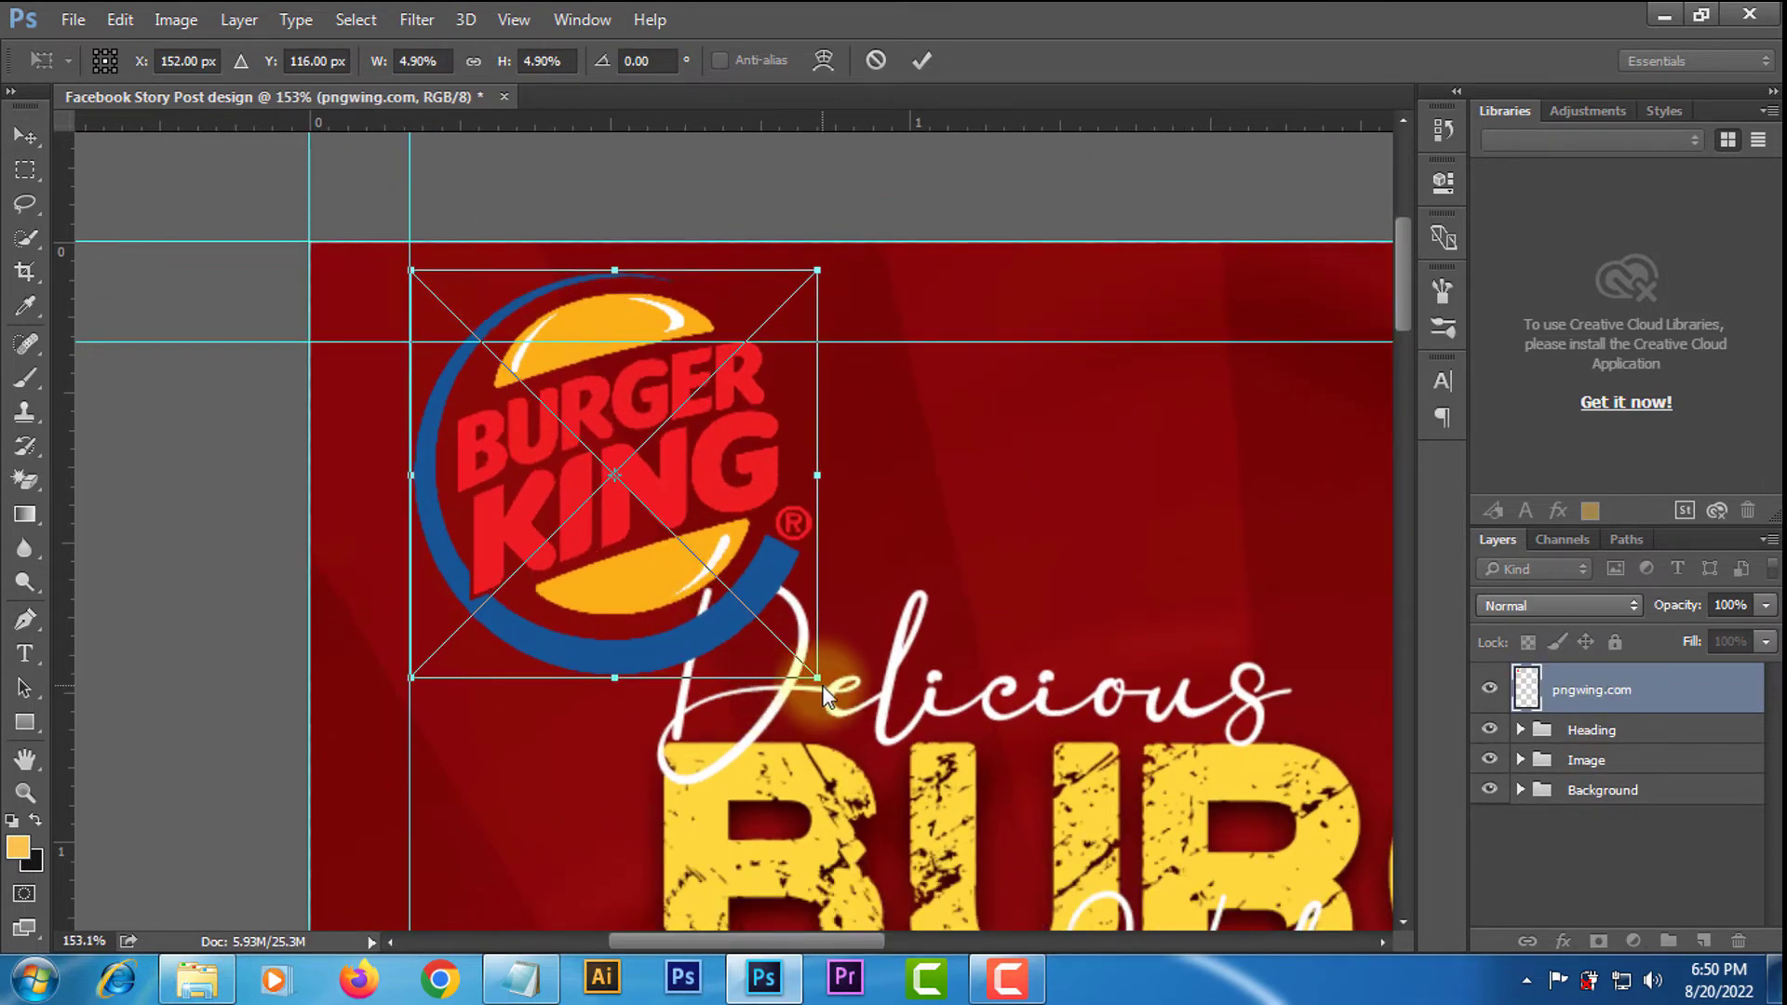
left_click_drag(817, 674, 710, 570)
left_click_drag(647, 464, 543, 427)
left_click(922, 60)
scroll(856, 438, "down", 8)
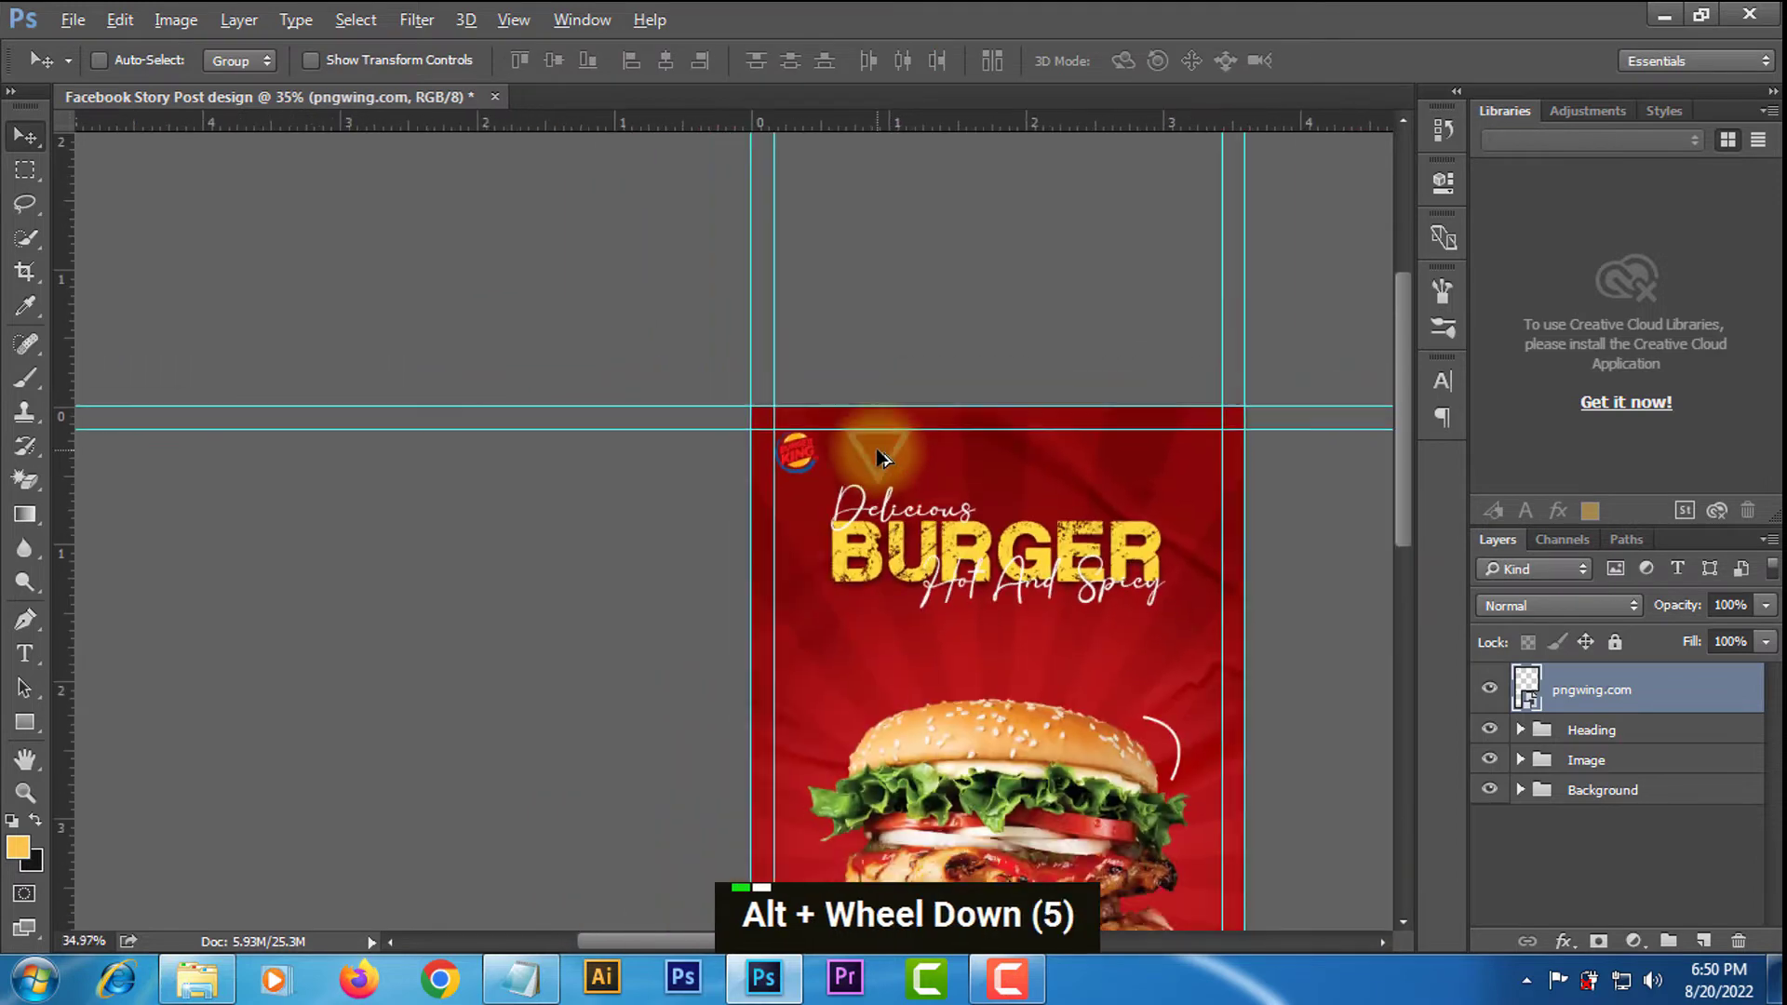
scroll(600, 205, "up", 4)
scroll(600, 205, "up", 20)
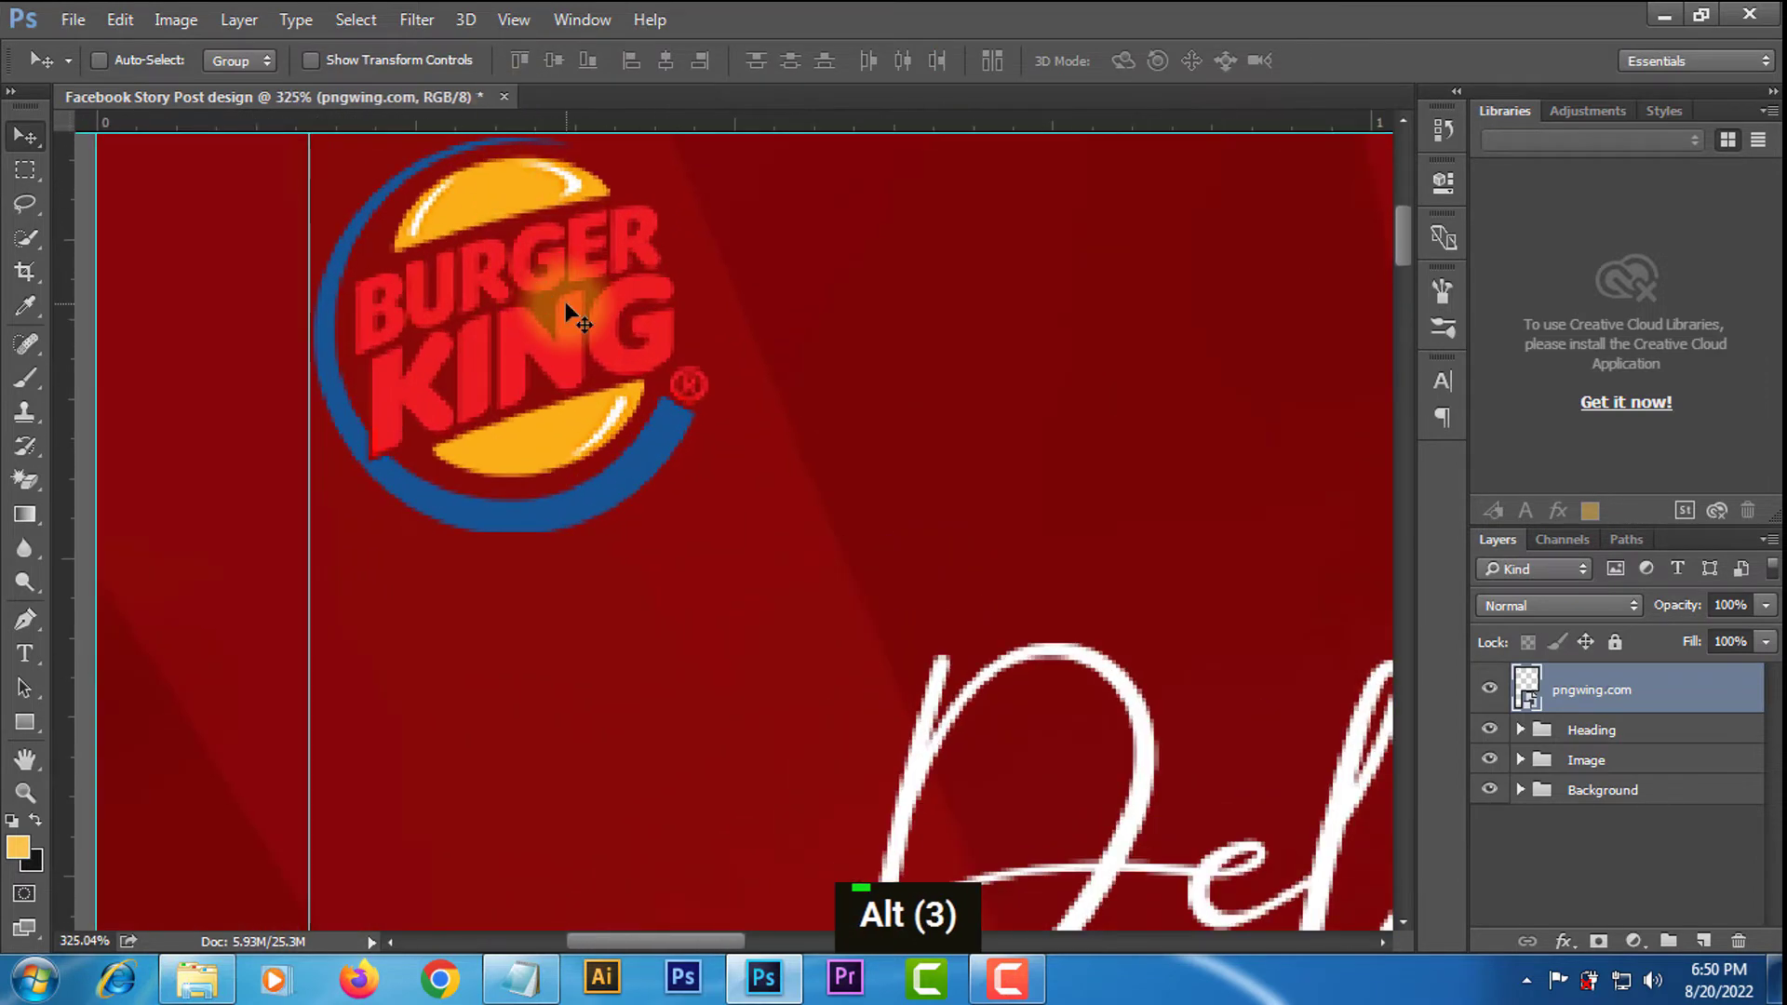
scroll(540, 377, "up", 6)
scroll(551, 377, "down", 20)
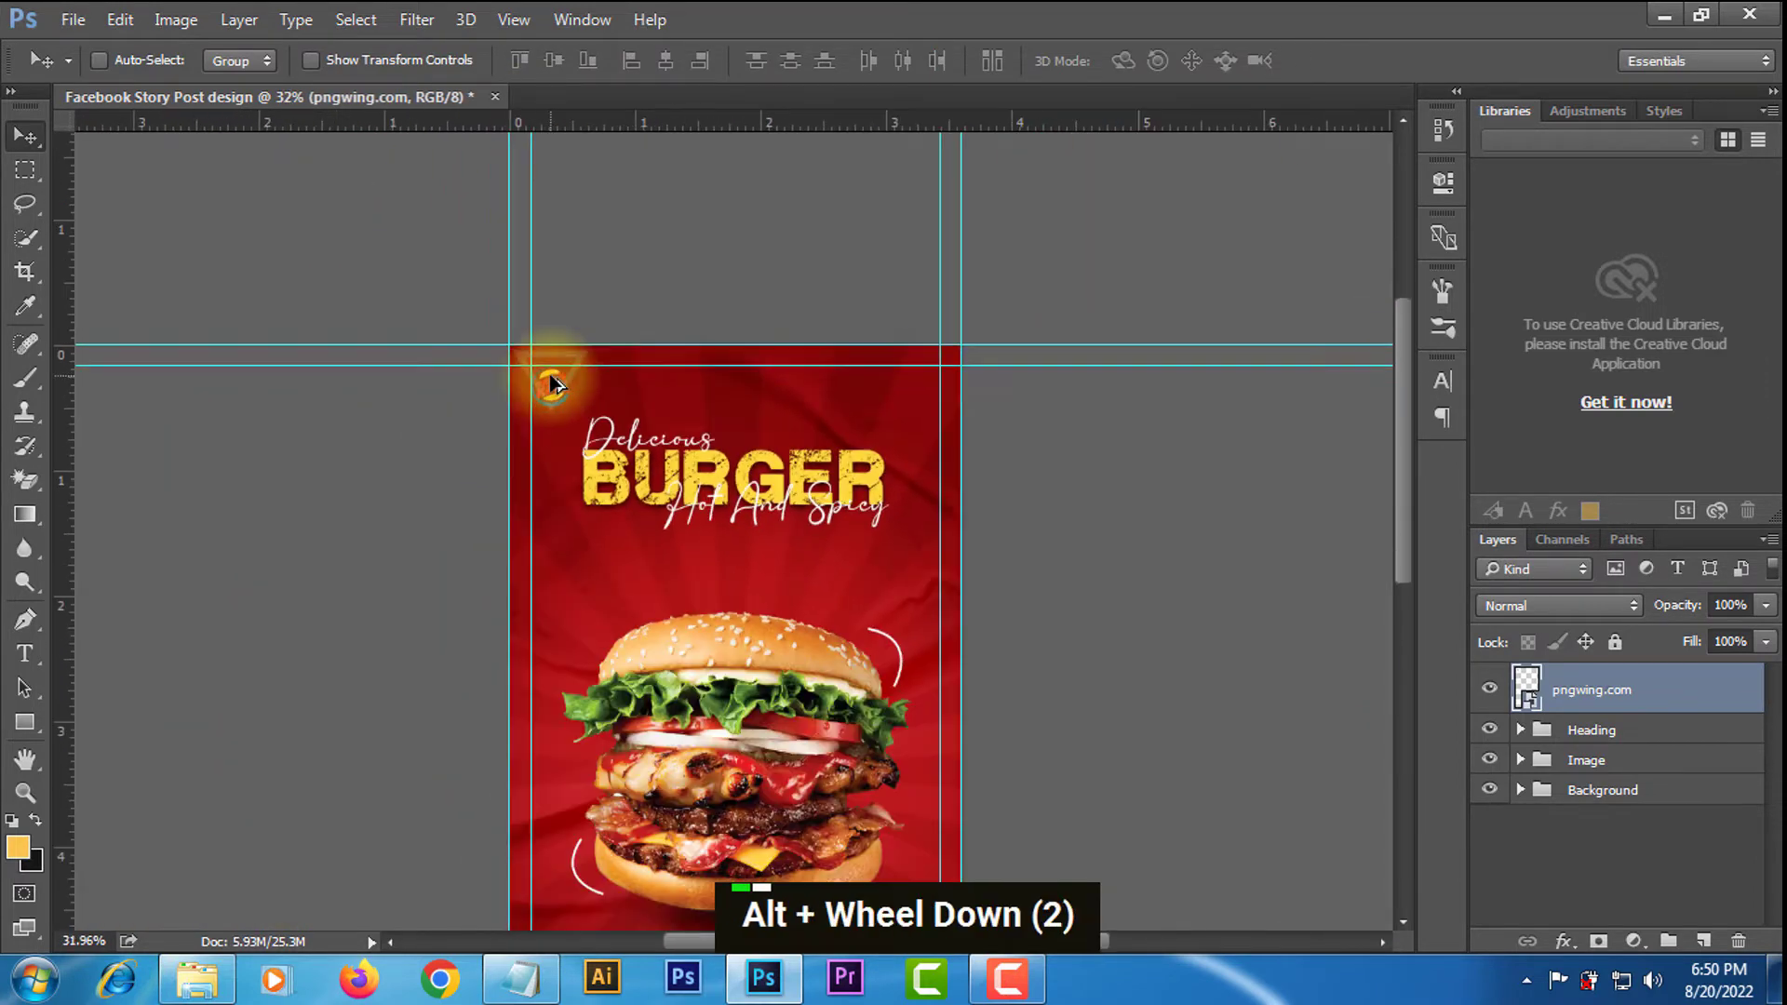
Place the facebook icon from the Downloads folder in Windows Explorer, shrink it to about 12.75% near the post's upper right, and commit.
scroll(662, 196, "up", 7)
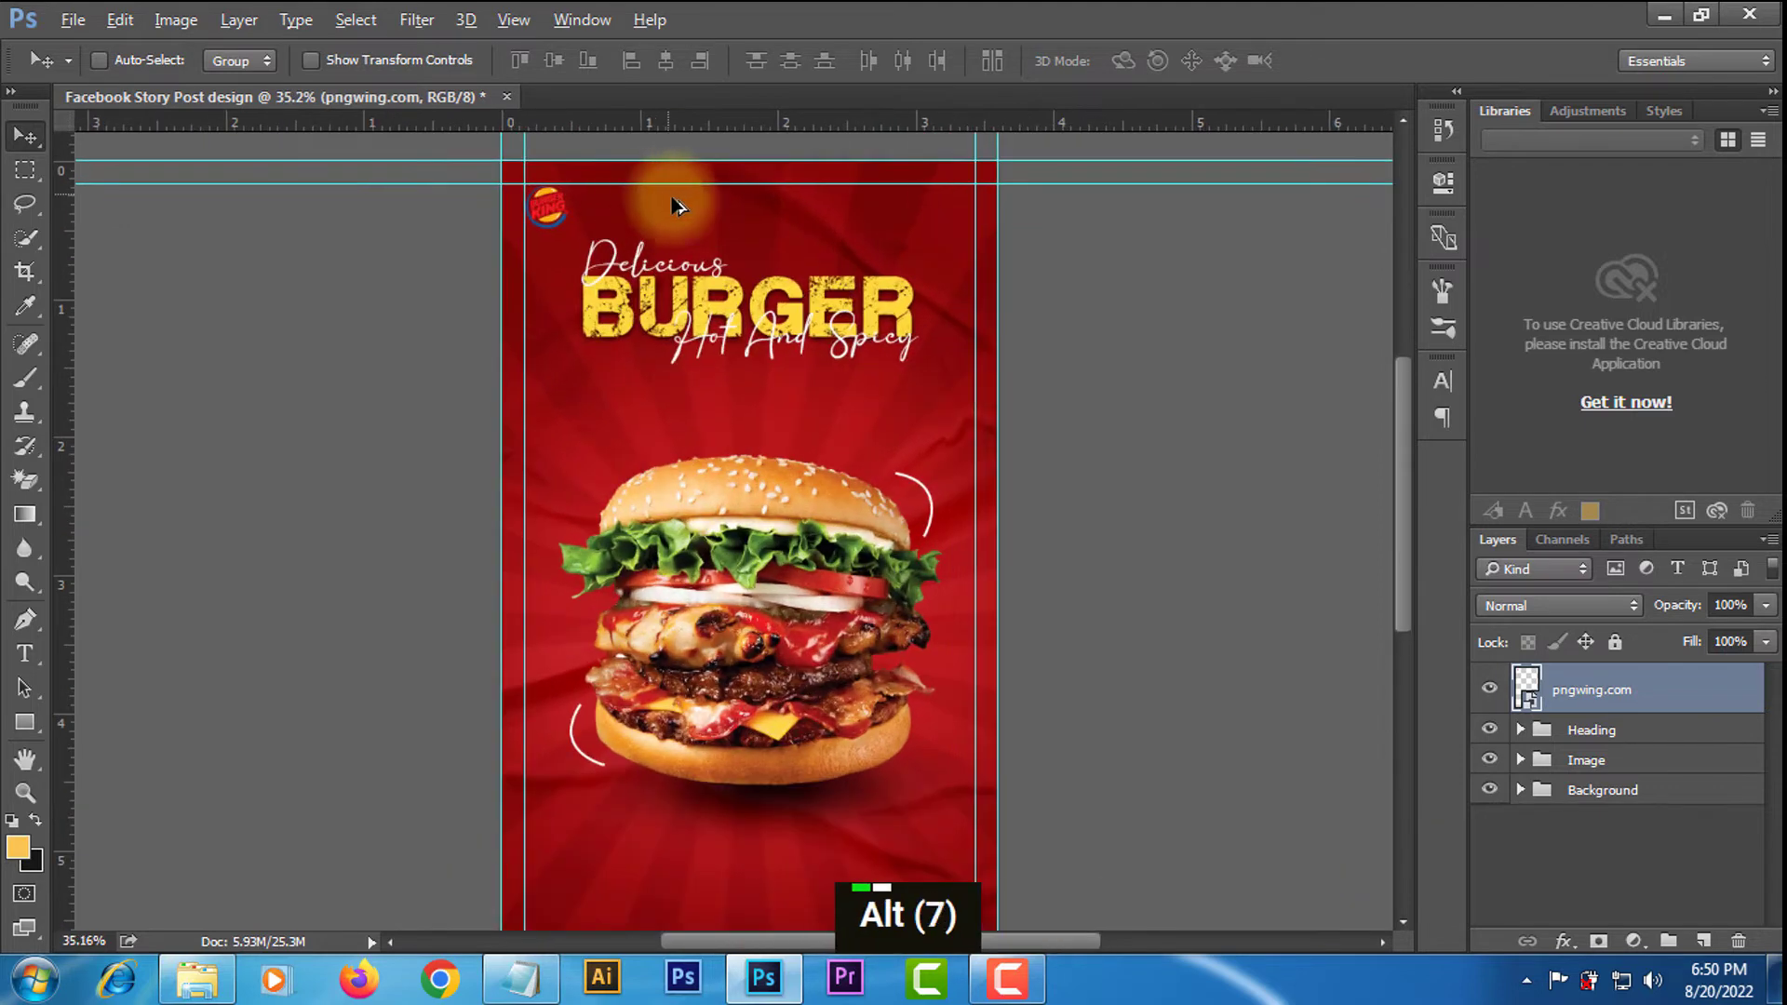
scroll(850, 251, "up", 2)
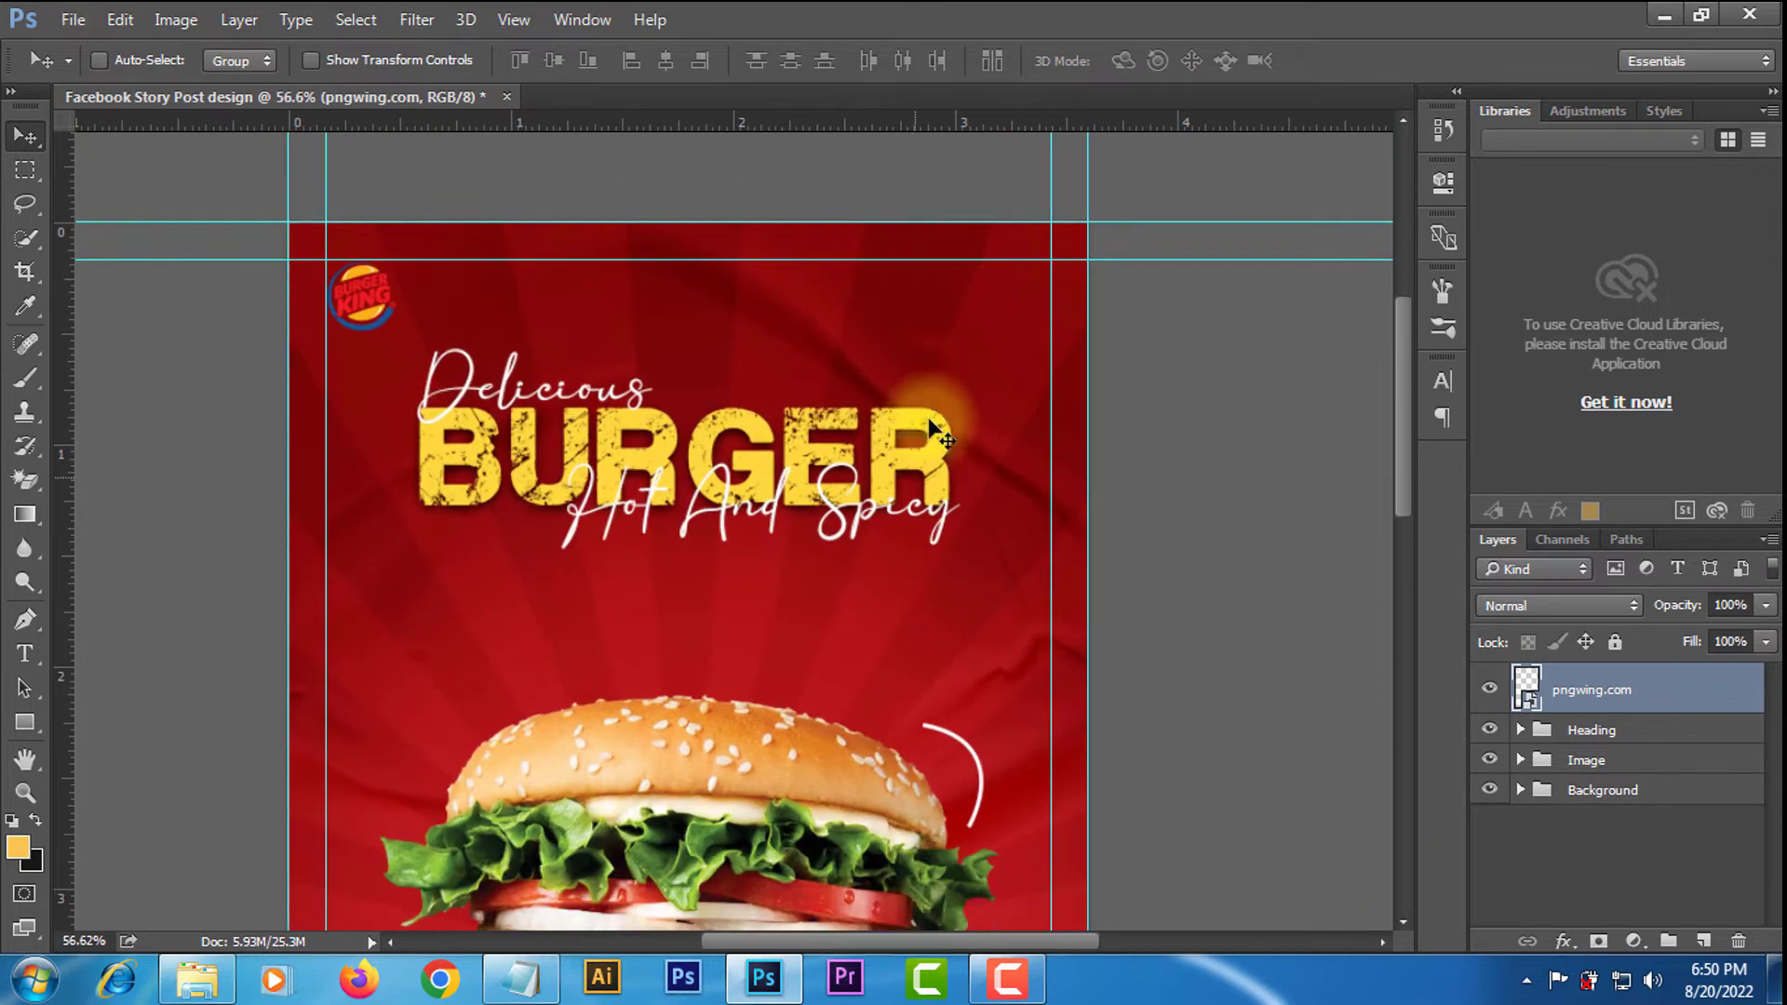
left_click(192, 985)
scroll(846, 582, "up", 3)
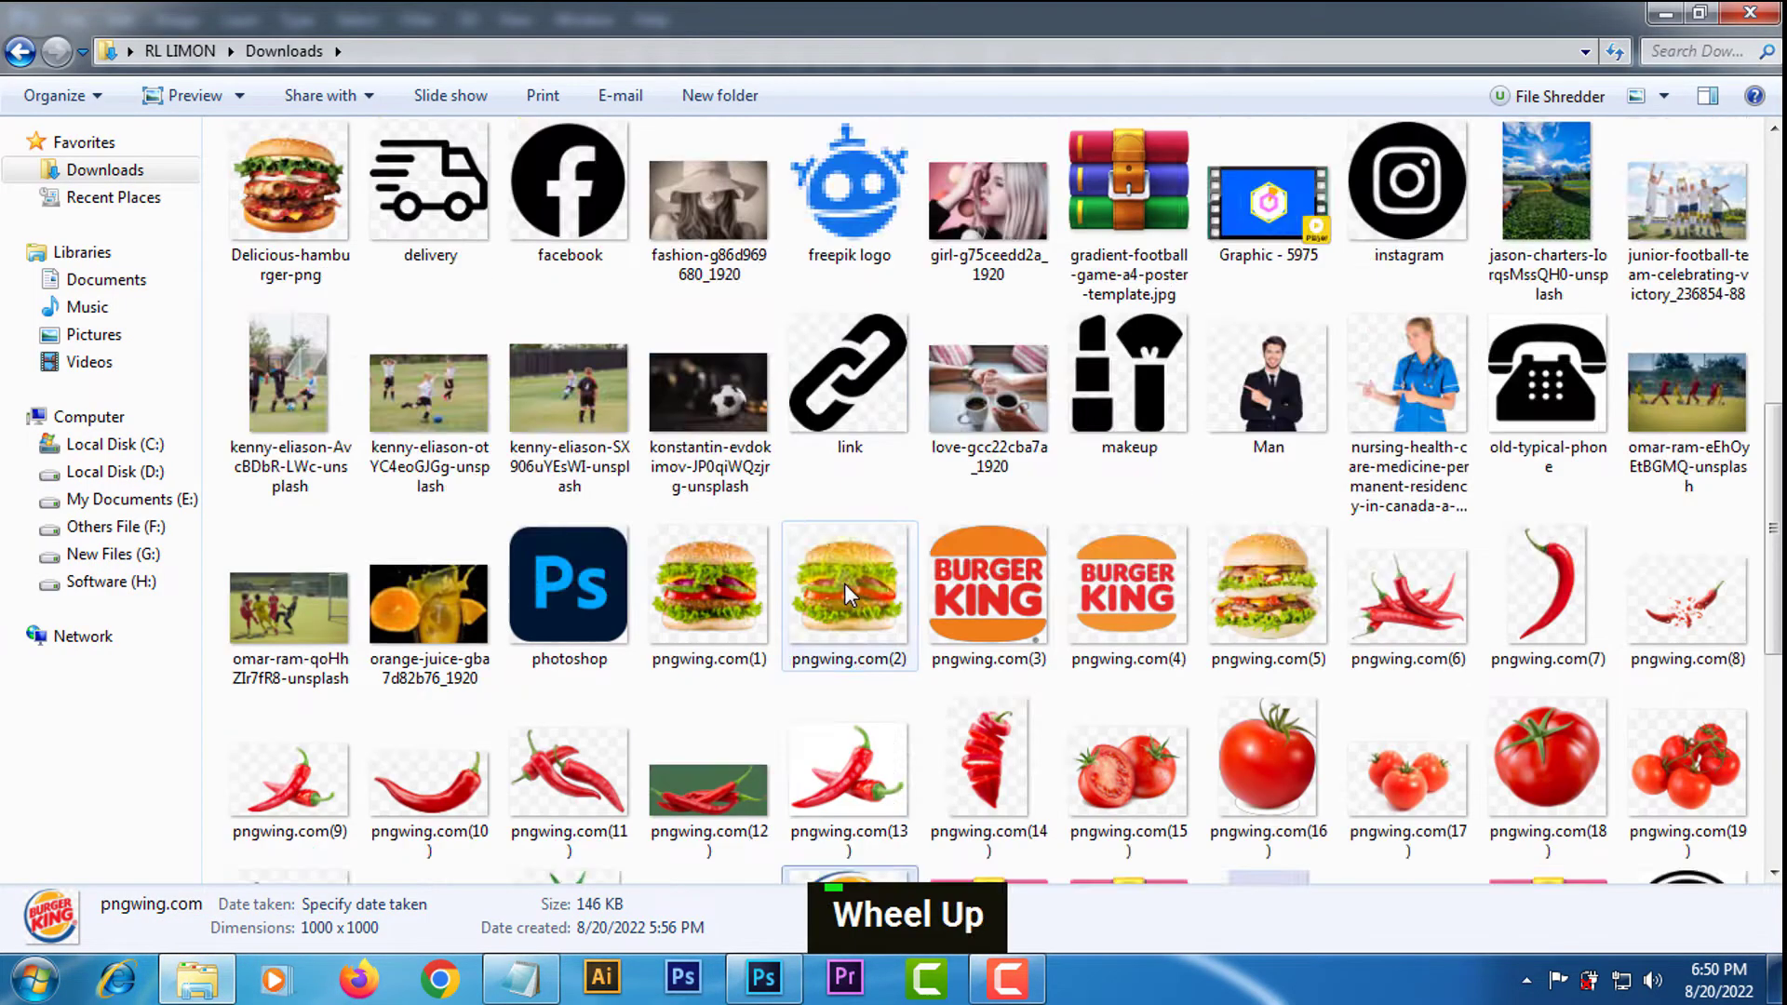
scroll(845, 582, "down", 5)
scroll(845, 589, "down", 3)
scroll(1227, 535, "up", 2)
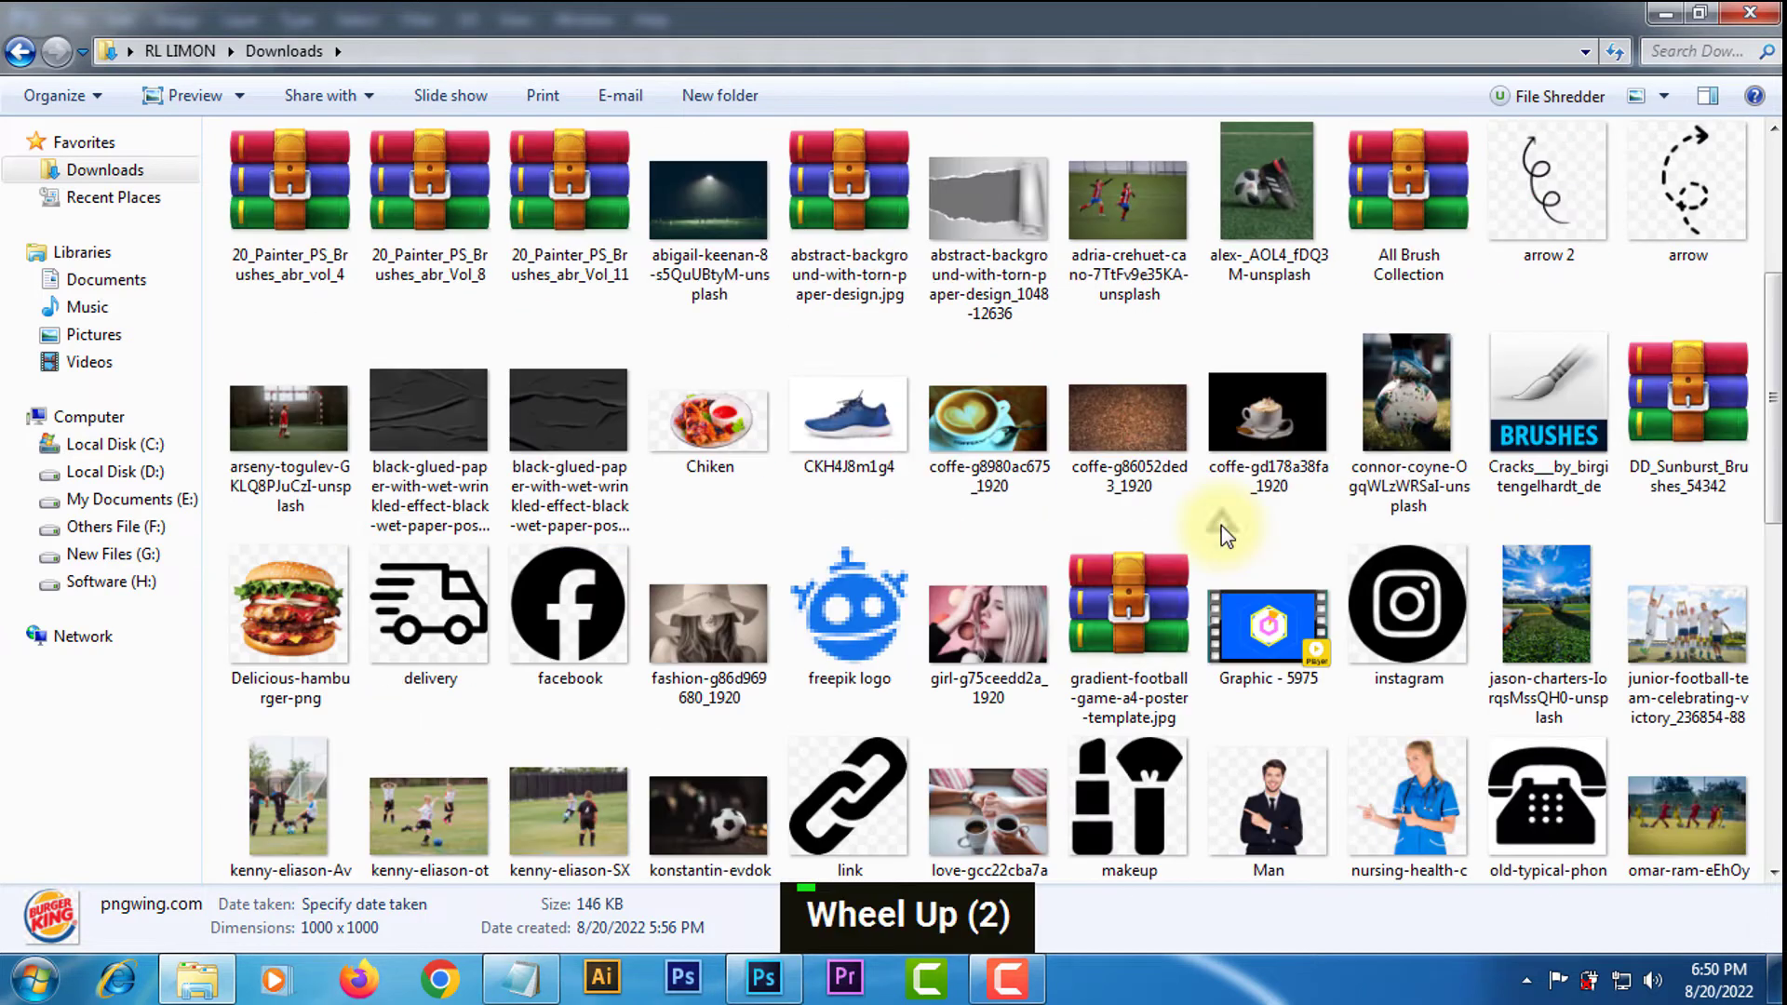
left_click_drag(570, 605, 907, 527)
scroll(989, 433, "down", 4, "alt")
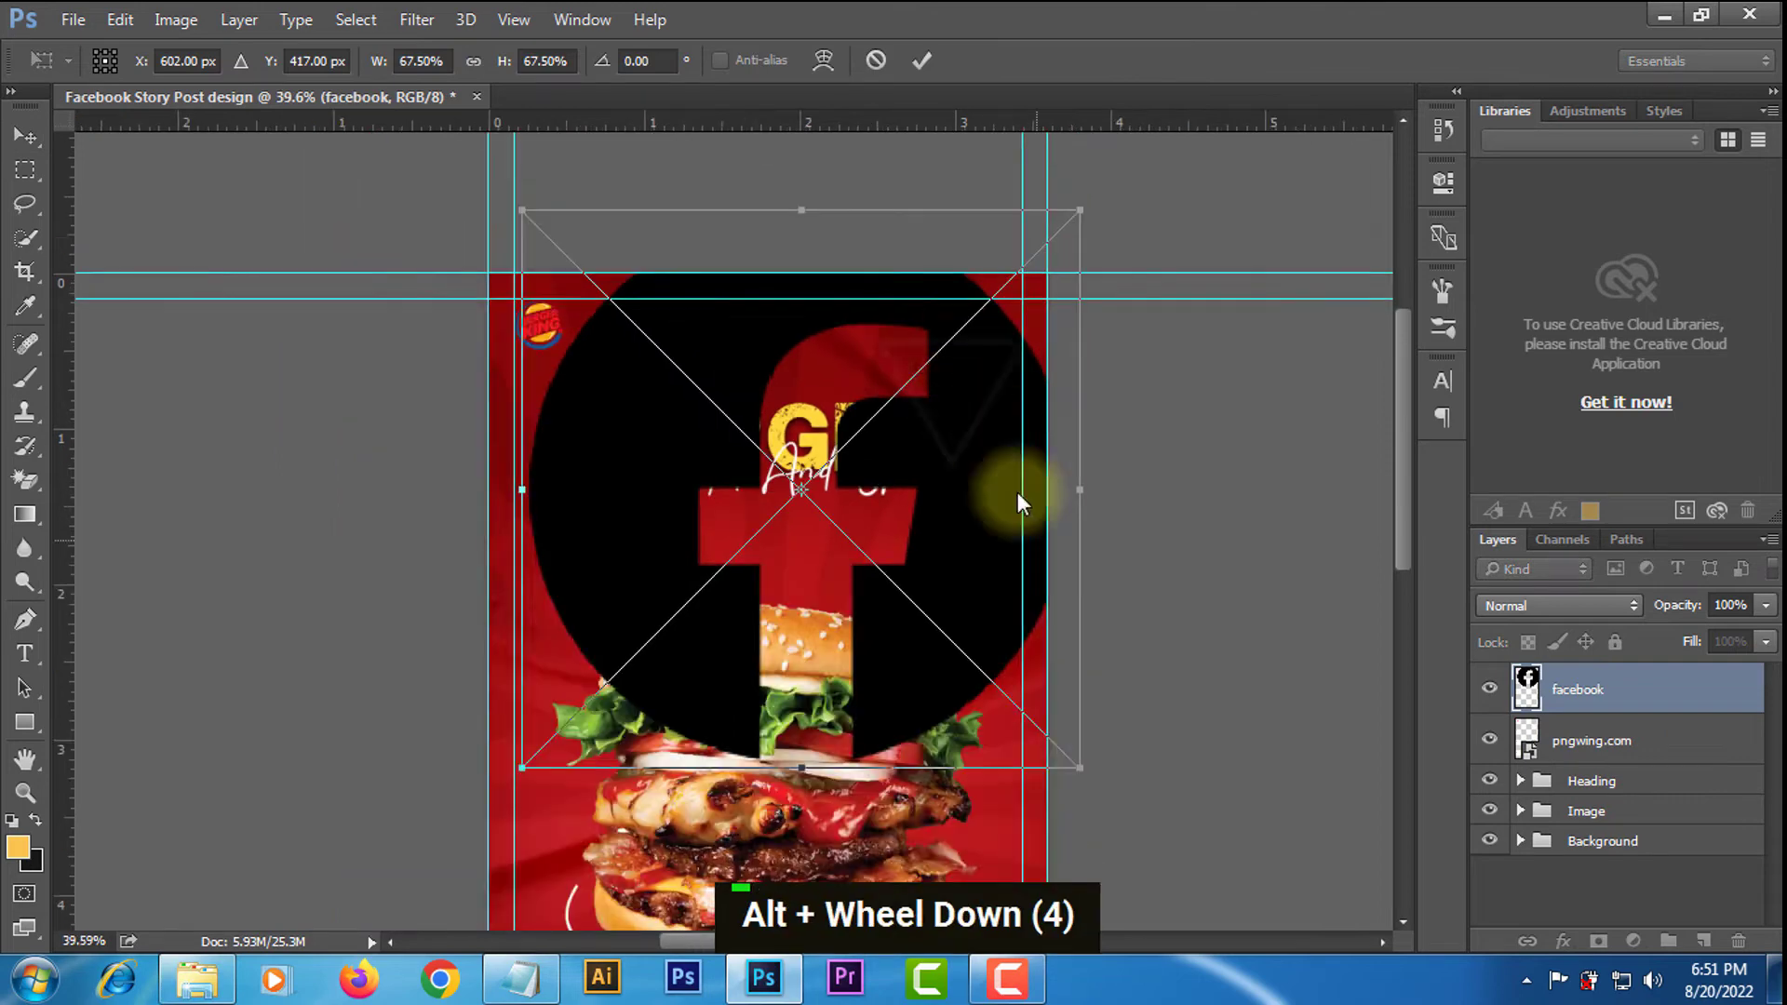
left_click_drag(1076, 769, 908, 335)
left_click(924, 61)
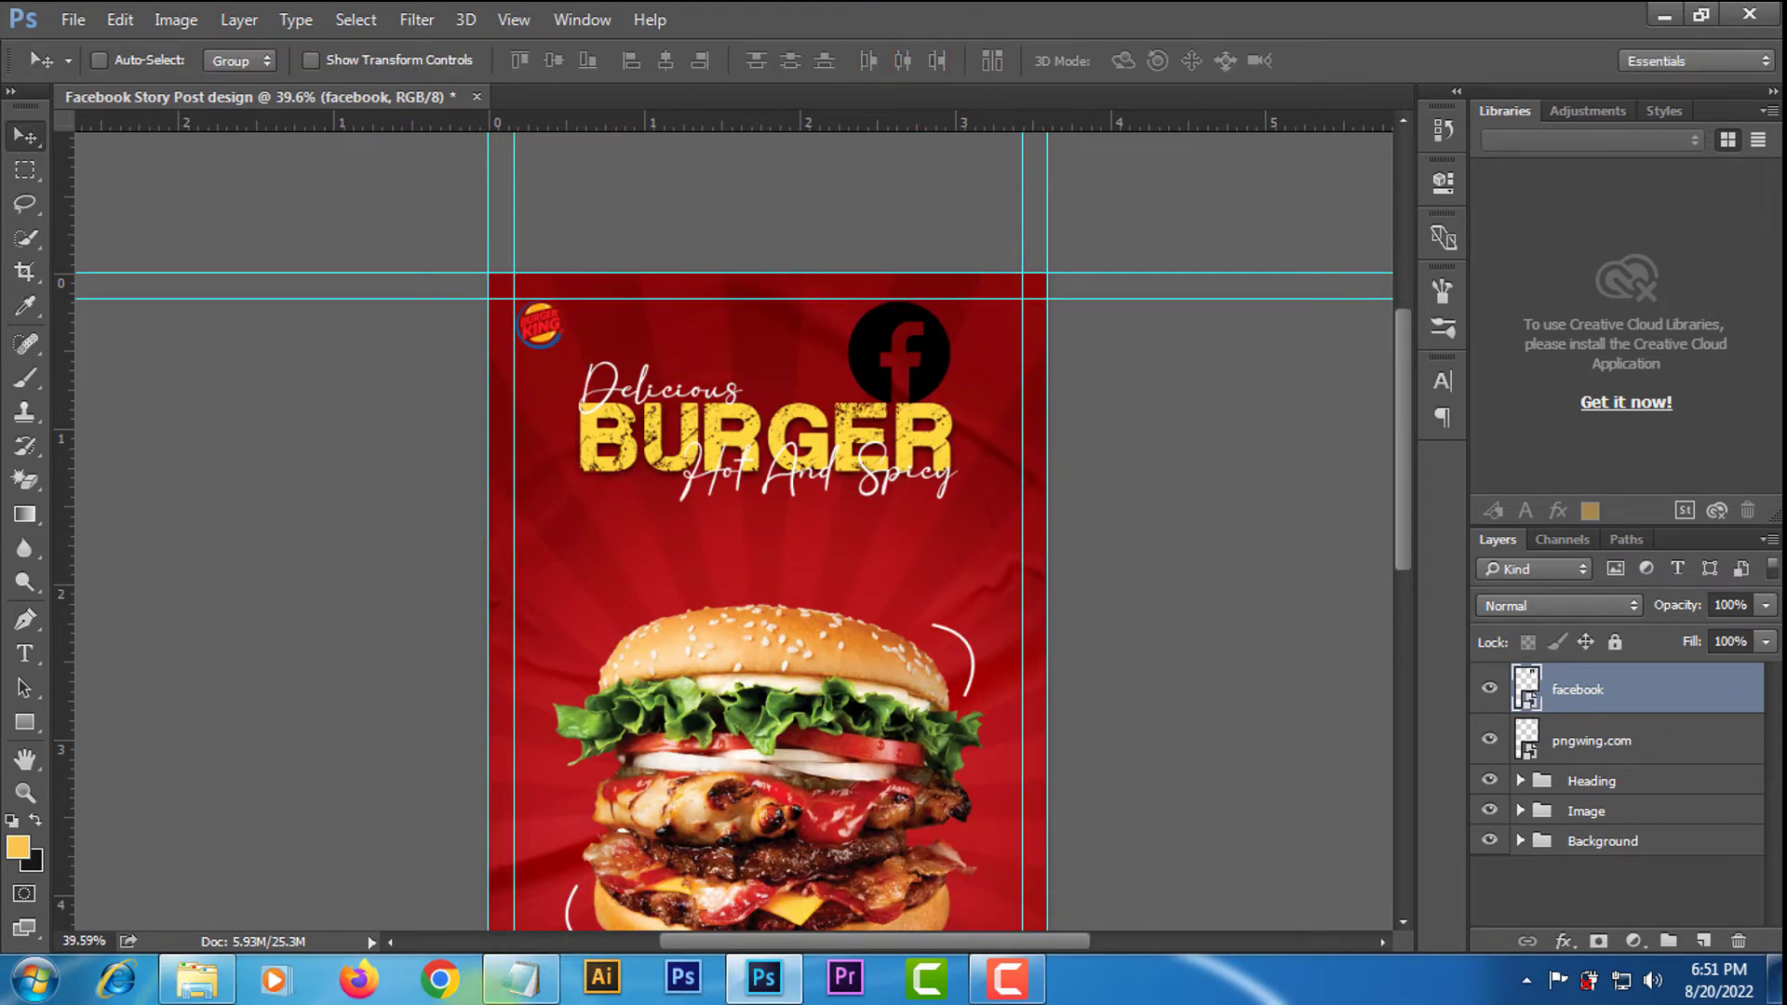
Place the instagram icon from the Downloads folder into the post and commit it at its initial size.
left_click(221, 995)
left_click_drag(1350, 531, 805, 703)
left_click(921, 61)
Find the twitter icon in the Downloads folder, place it into the post and commit the placement.
left_click(197, 980)
scroll(968, 574, "up", 1)
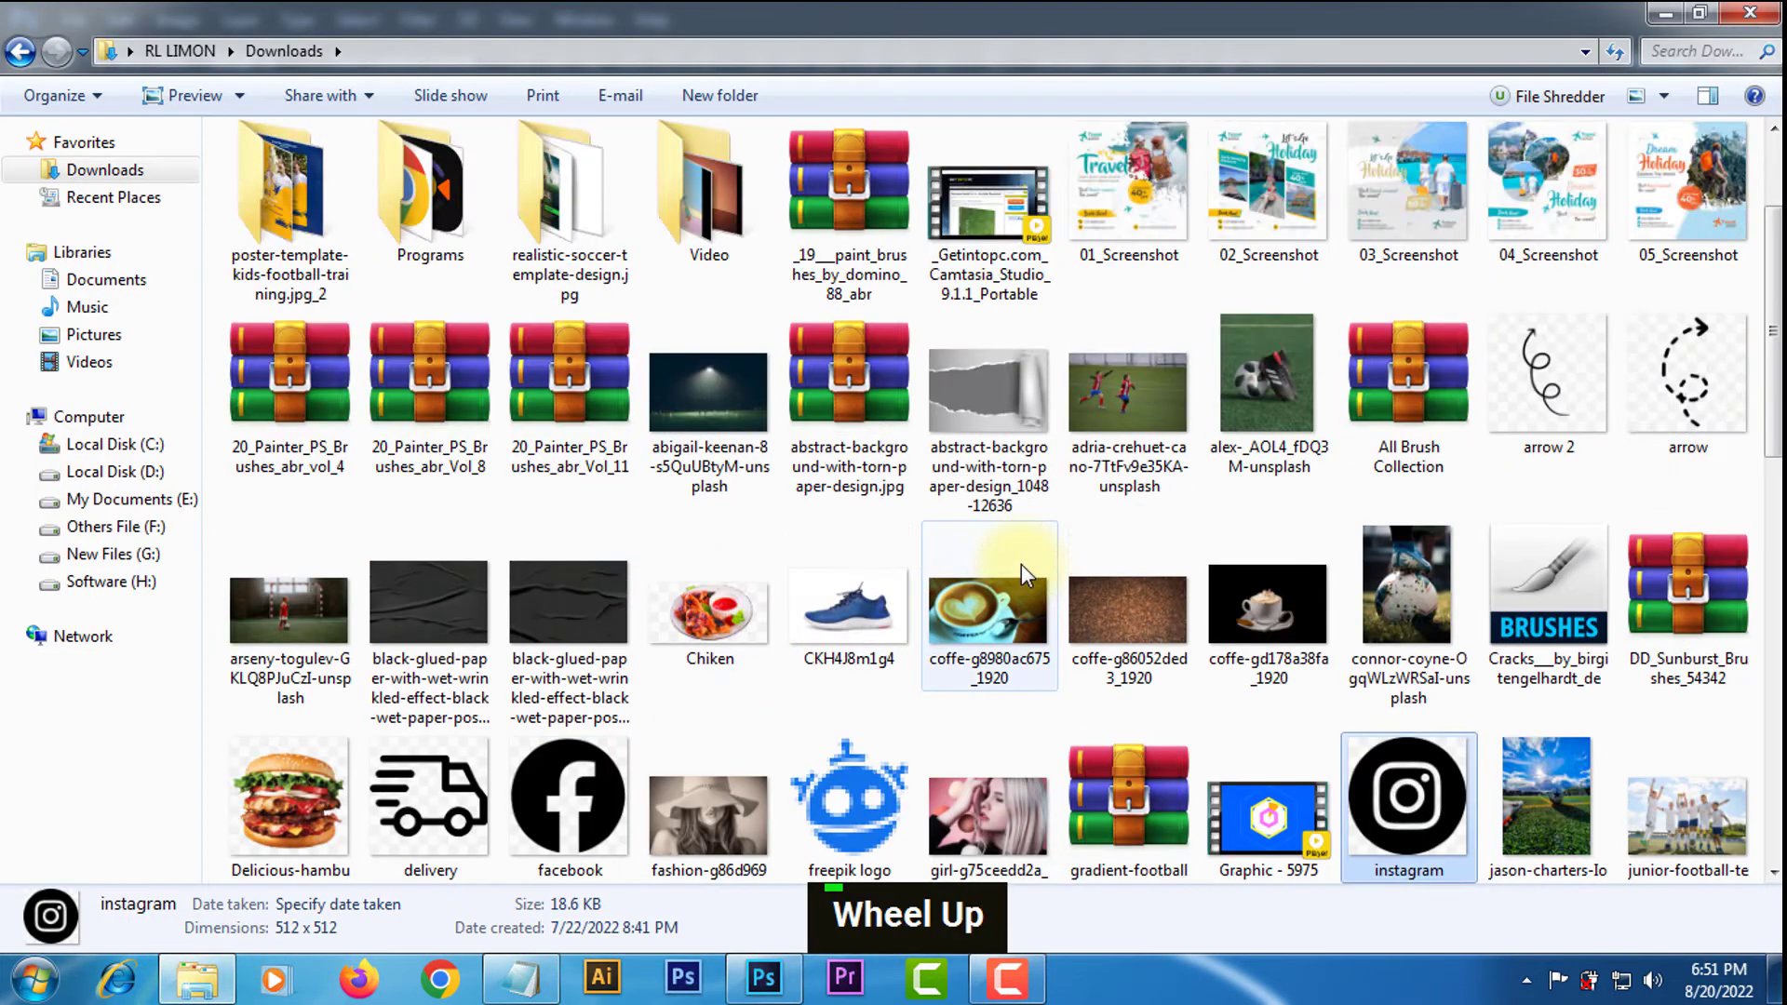
scroll(1024, 574, "down", 2)
scroll(1028, 574, "down", 1)
scroll(1027, 574, "down", 1)
left_click_drag(1130, 661, 875, 717)
scroll(830, 598, "down", 3)
scroll(862, 307, "up", 6)
scroll(862, 308, "up", 6)
key("Return")
Scale the twitter icon down to about 4.17%, move it beside the facebook icon, and commit the transform.
scroll(754, 538, "down", 2)
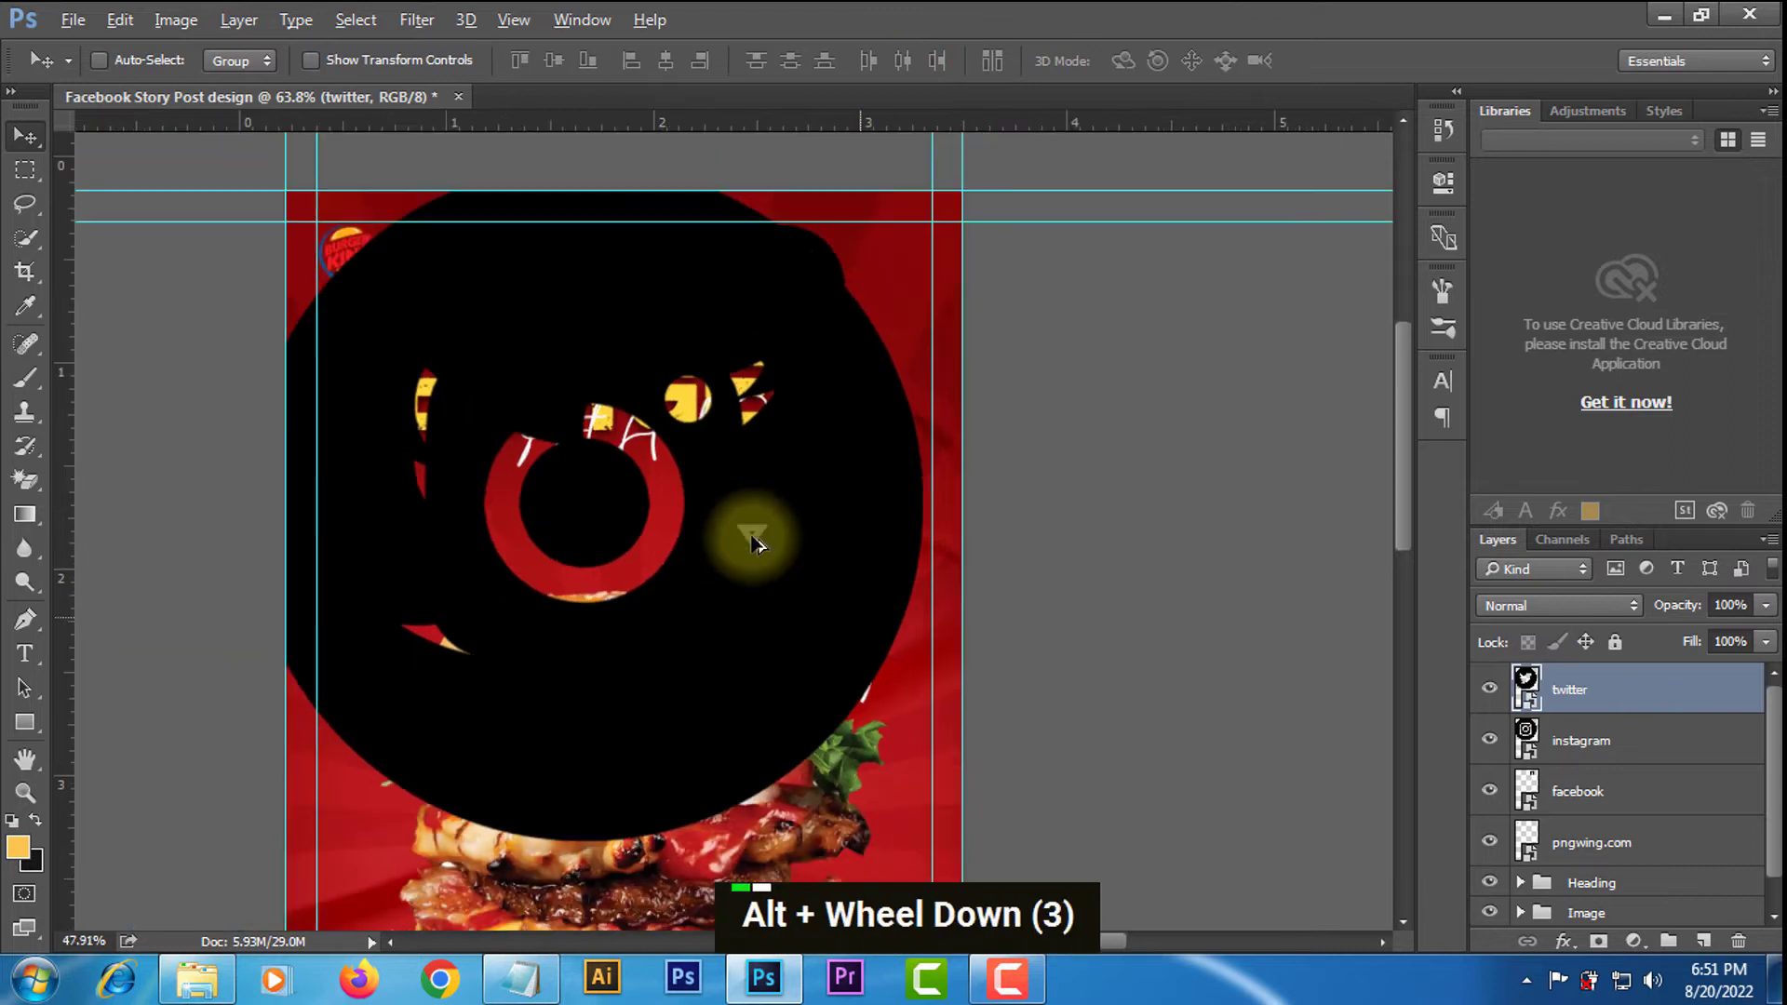
key("ctrl+t")
left_click_drag(920, 841, 831, 289)
left_click_drag(931, 429, 854, 353)
left_click(922, 60)
Scale the instagram icon down to about 6.52% over the heading.
left_click(1583, 741)
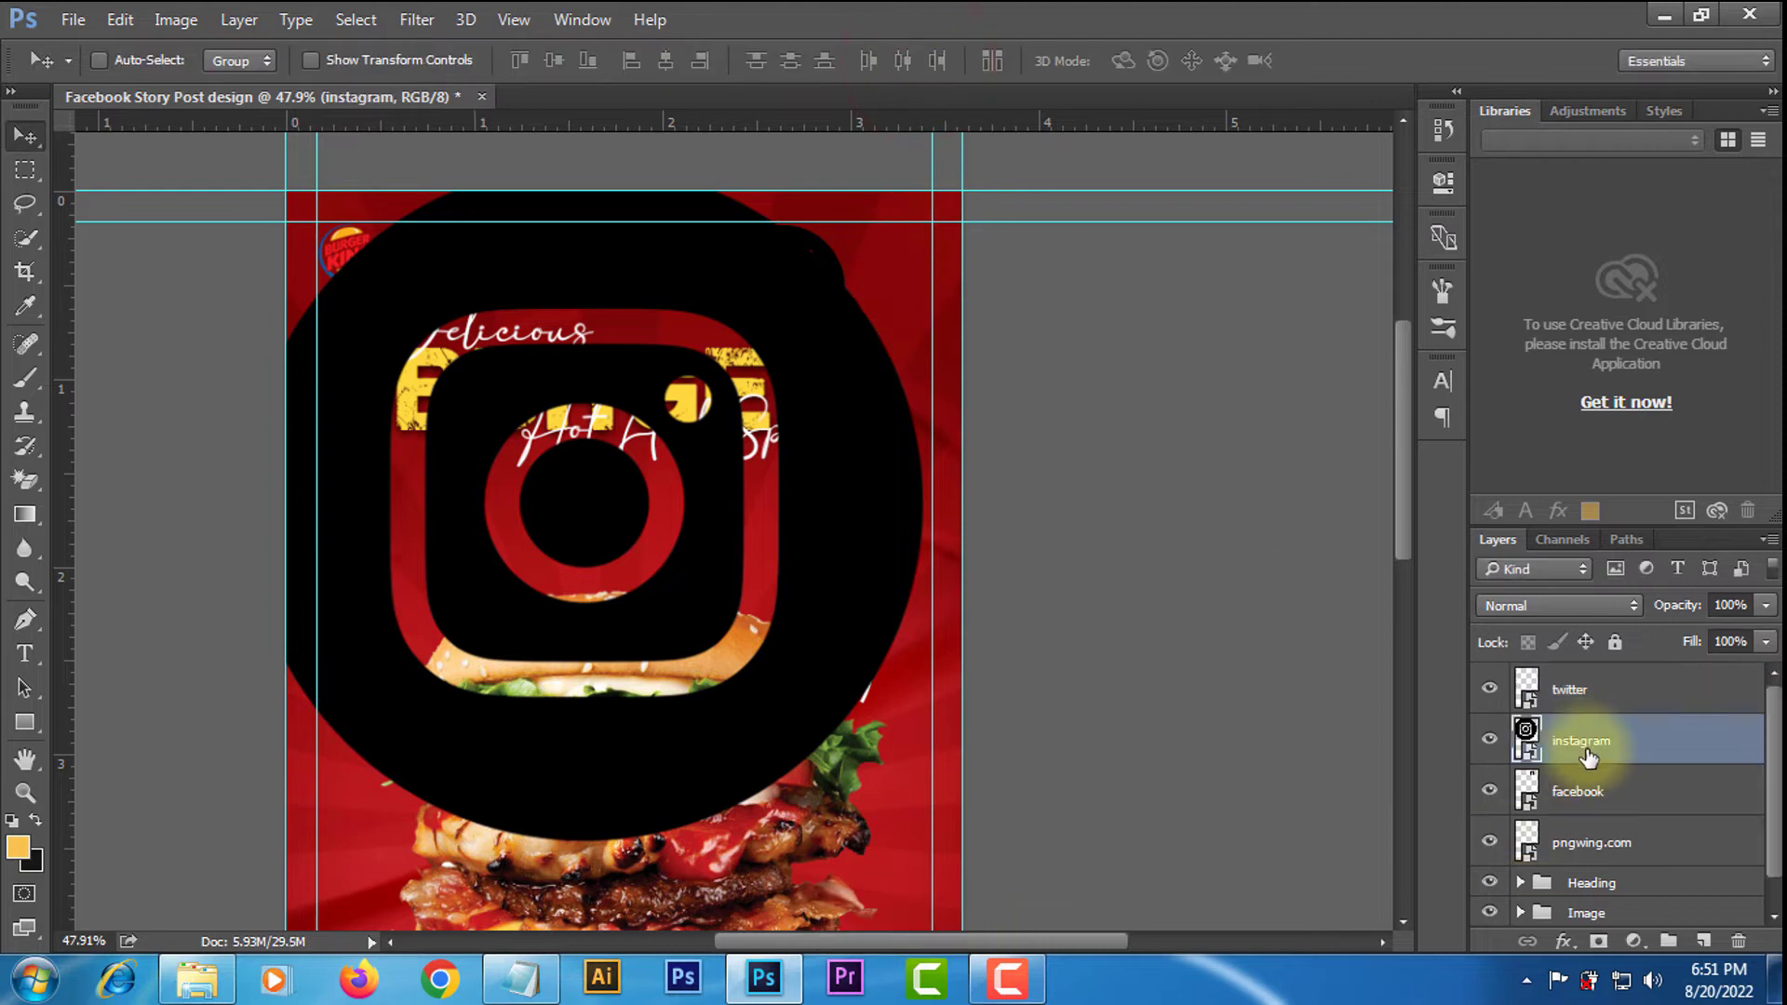
key("ctrl+t")
left_click_drag(922, 842, 638, 342)
scroll(774, 261, "up", 3)
scroll(931, 298, "up", 3, "alt")
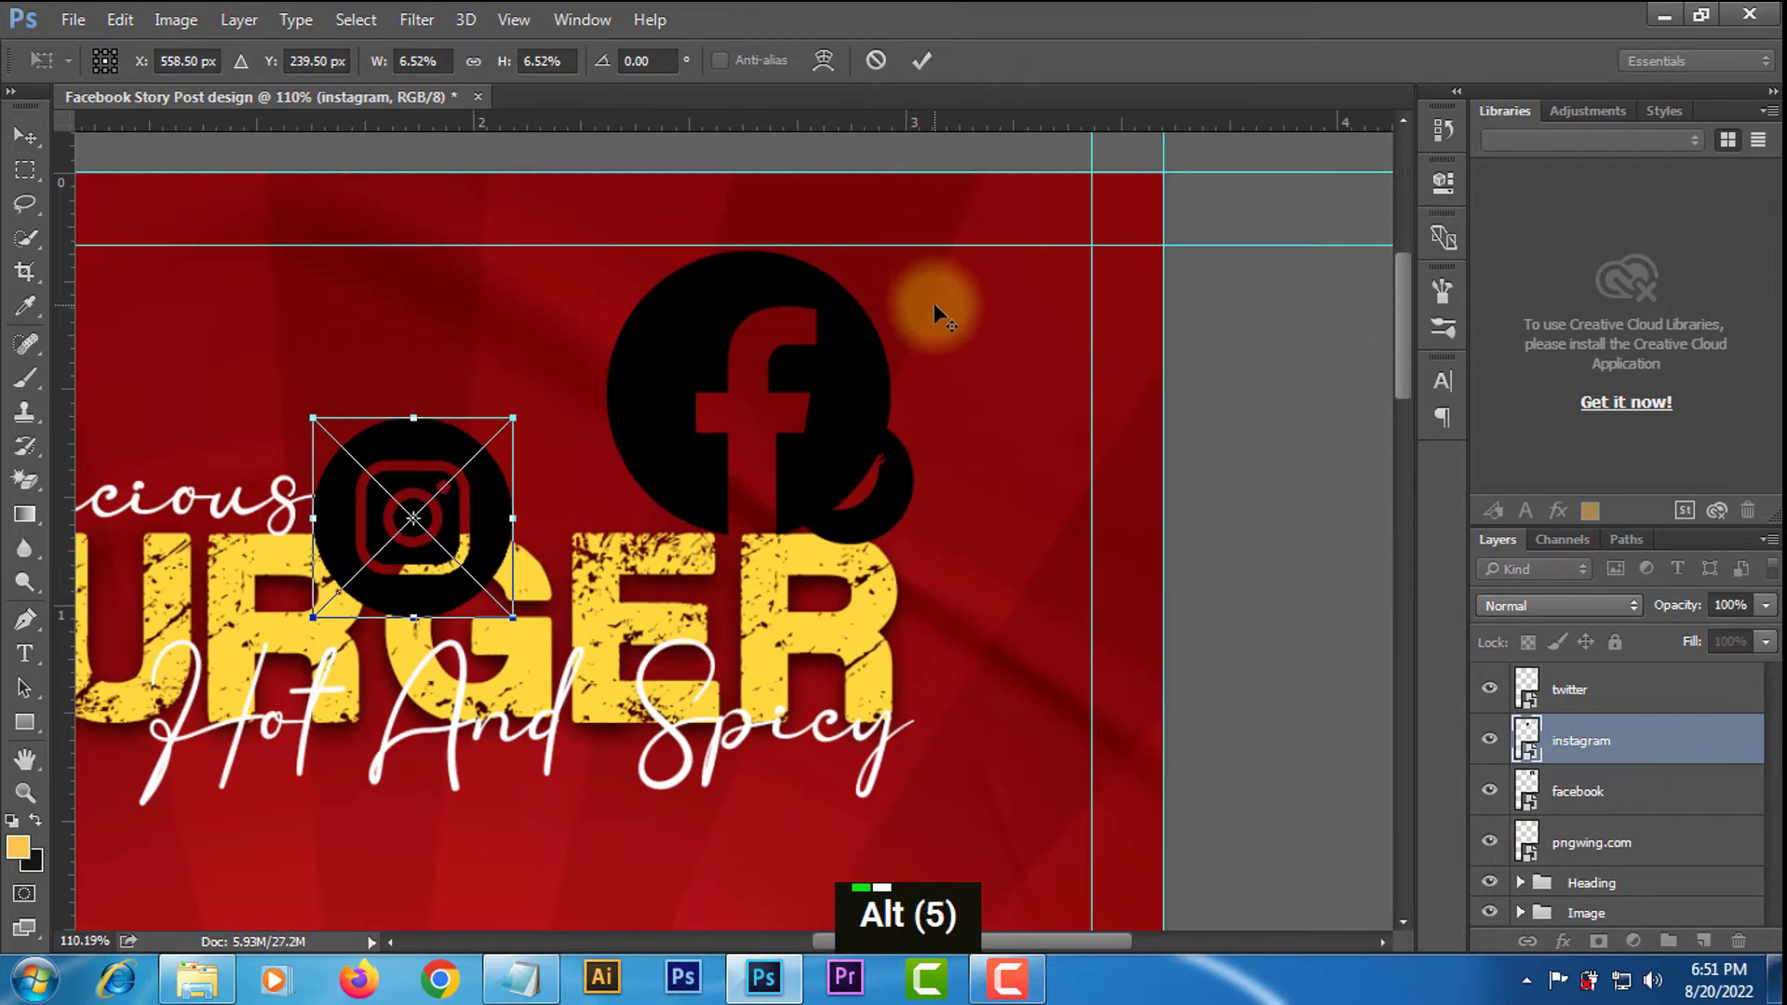
scroll(931, 298, "down", 6, "alt")
scroll(917, 279, "up", 5, "alt")
scroll(869, 350, "down", 1, "alt")
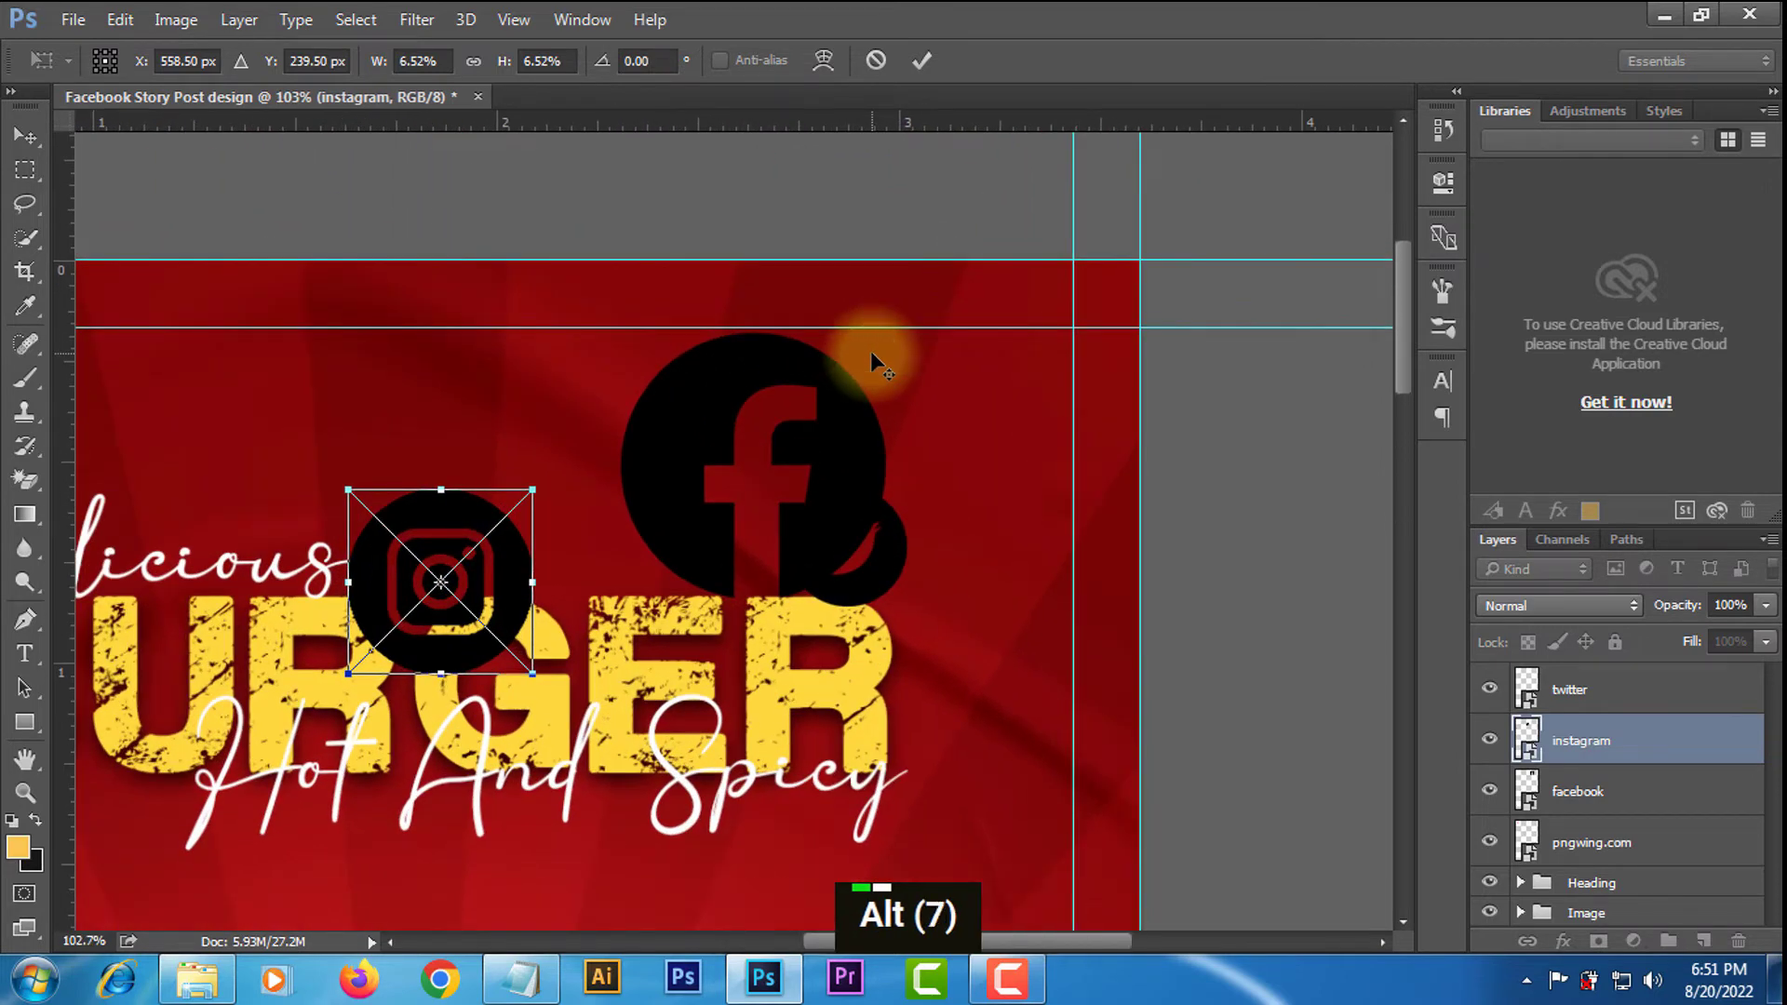
scroll(869, 350, "down", 2, "alt")
Add a horizontal guide along the lower edge of the Burger King logo and commit the instagram icon's transform.
left_click_drag(743, 135, 742, 404)
scroll(372, 445, "up", 20, "alt")
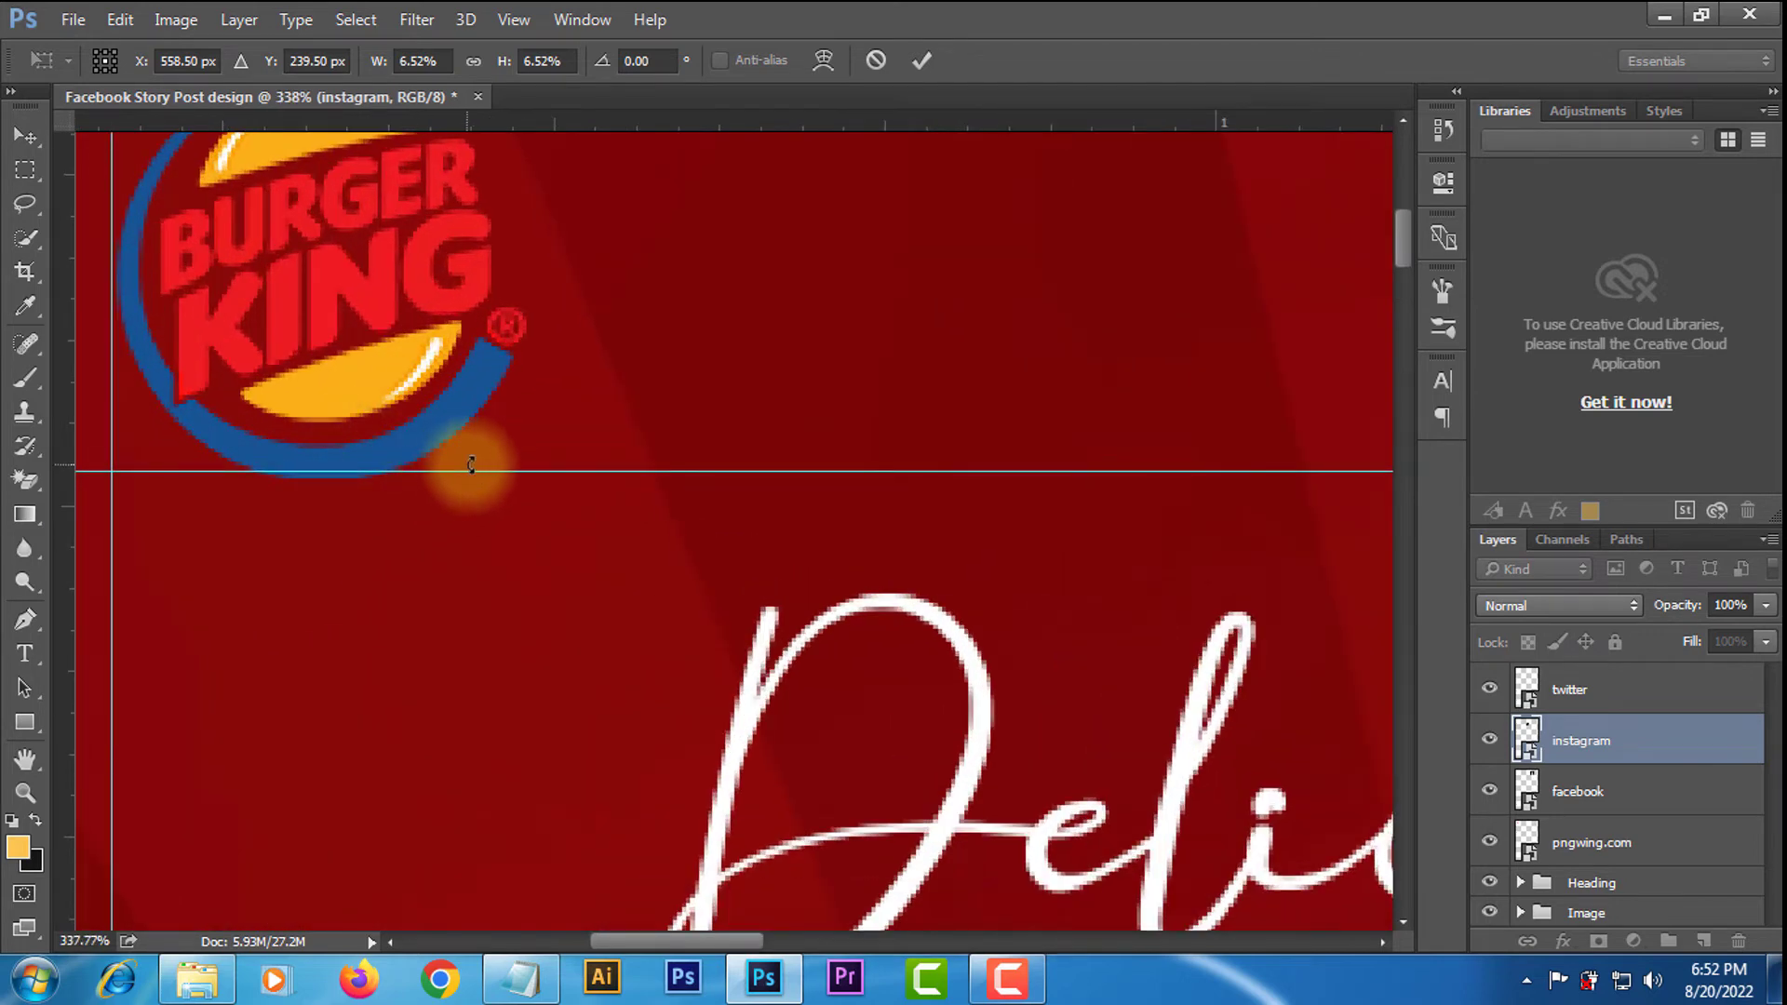
left_click(932, 53)
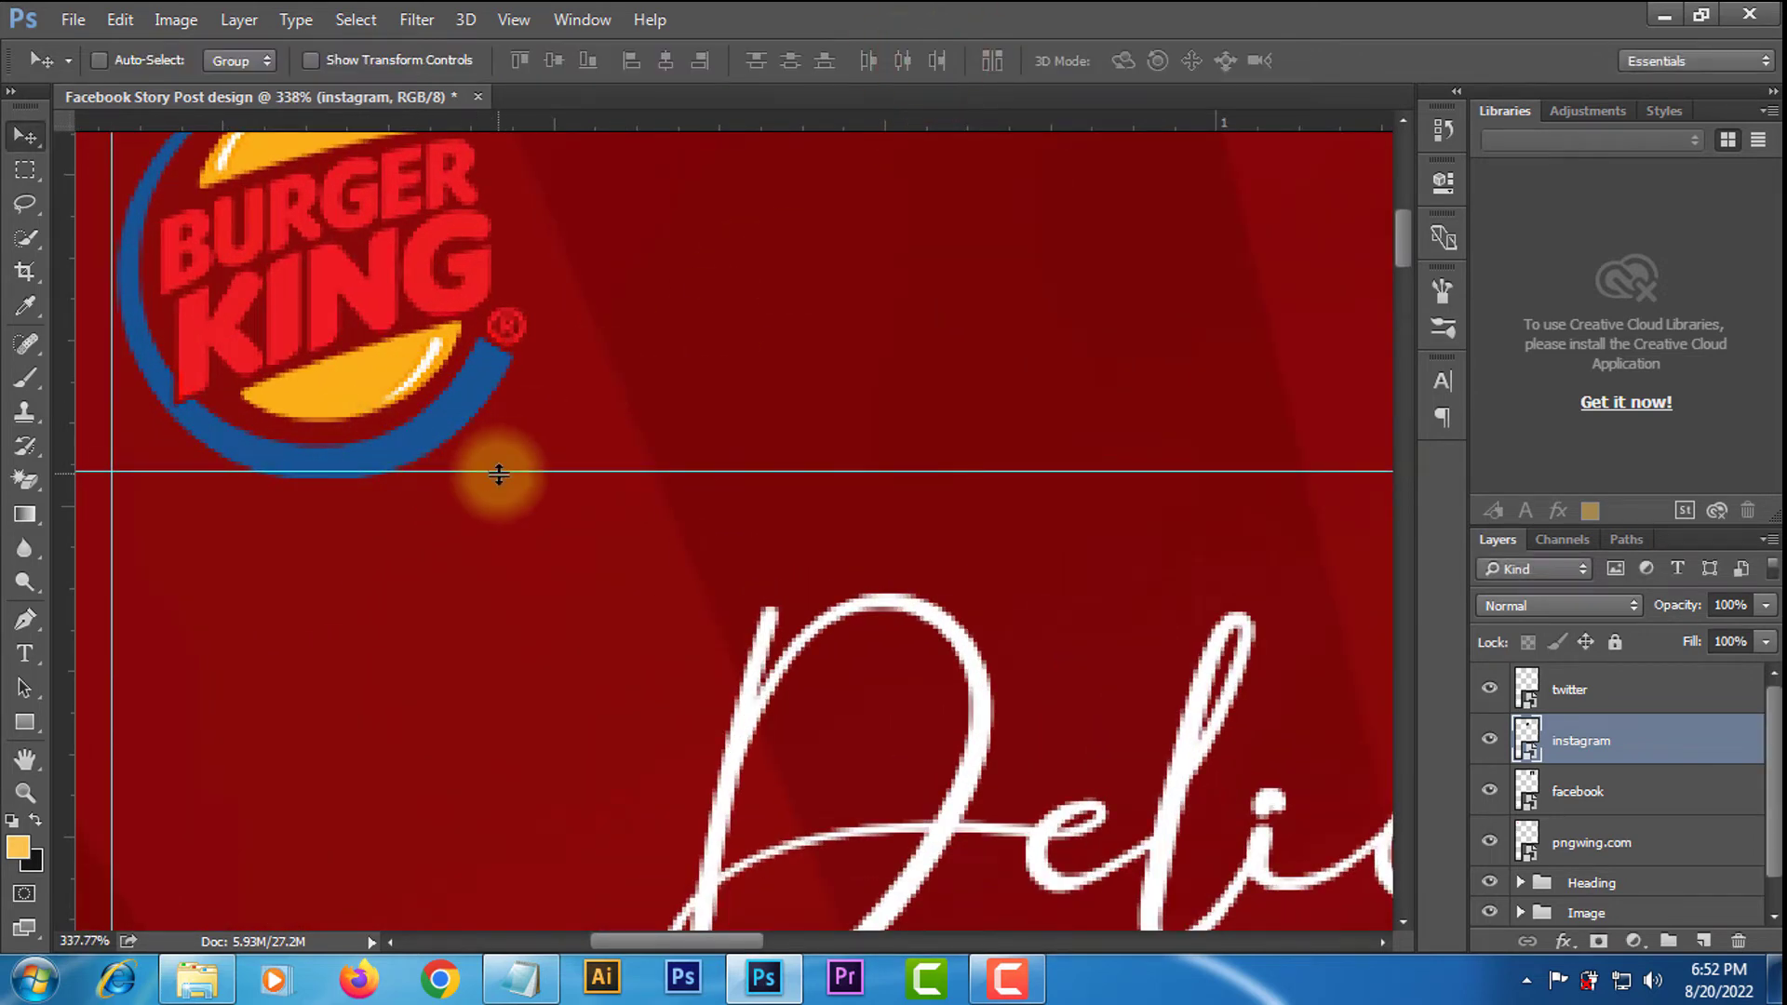
left_click_drag(499, 477, 499, 477)
scroll(837, 428, "down", 20, "alt")
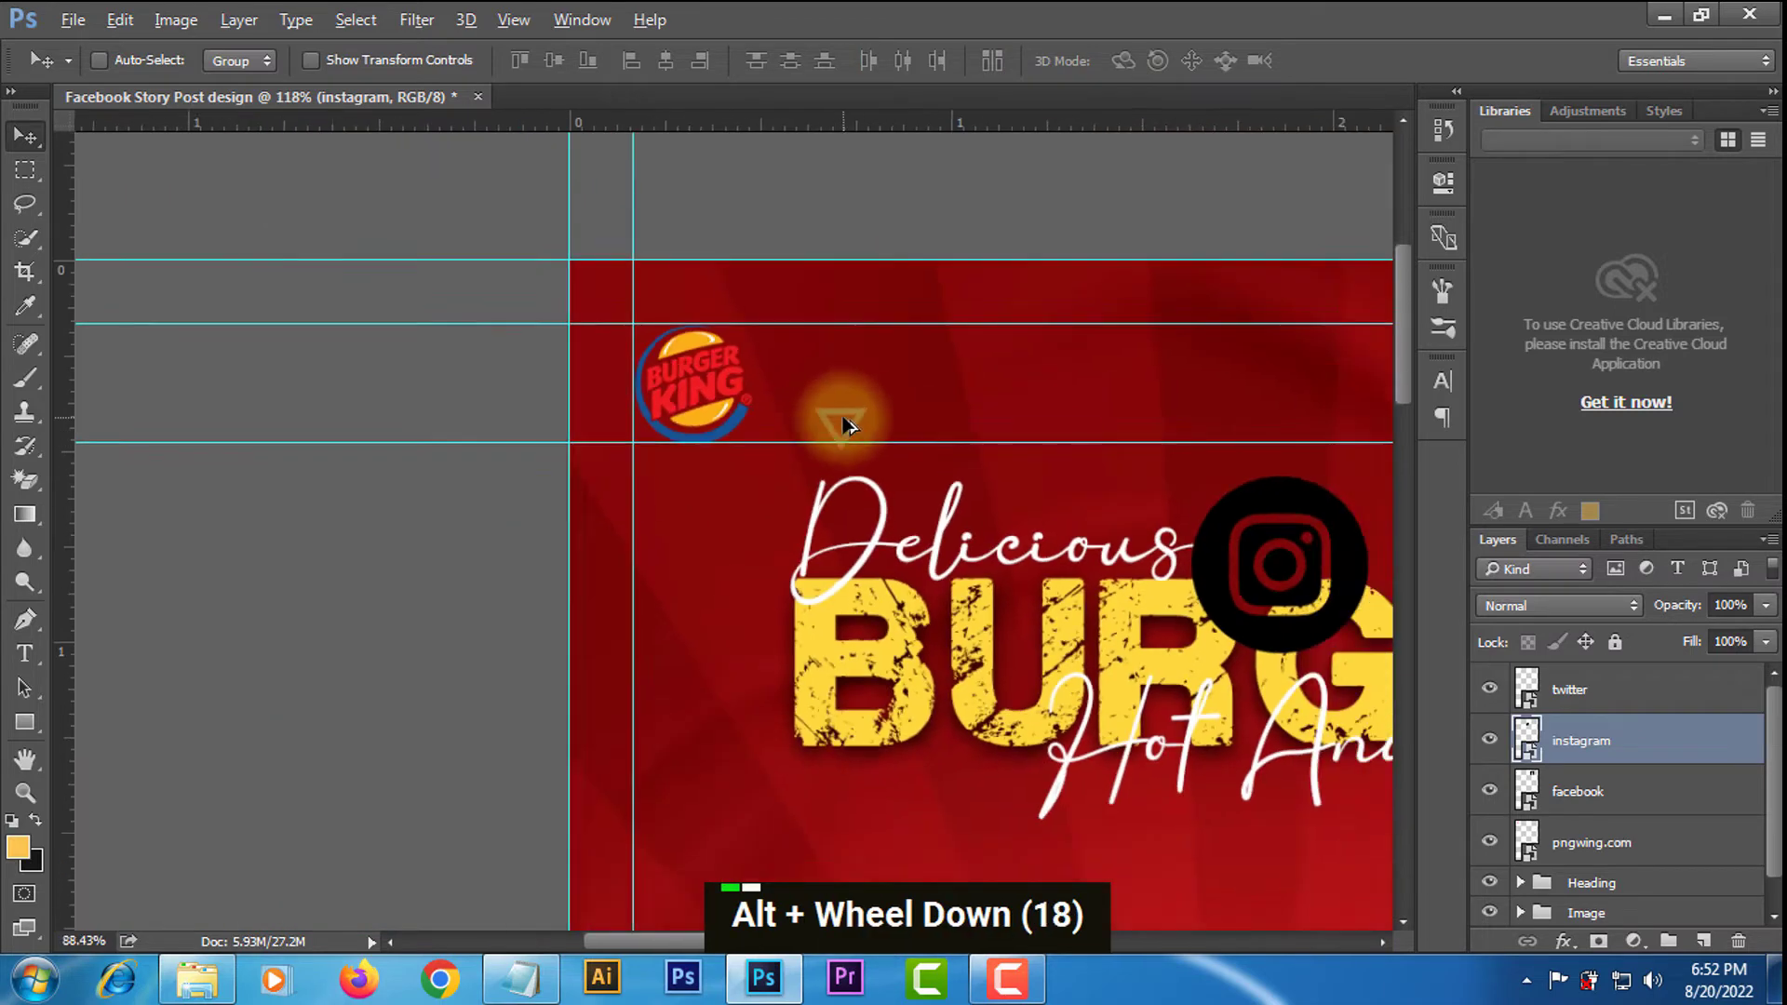
Move the instagram icon into the upper right margin corner, shrink it to fit between the two horizontal guides, and commit.
scroll(1187, 410, "up", 10, "alt")
scroll(1201, 442, "up", 4)
left_click_drag(818, 479, 824, 447)
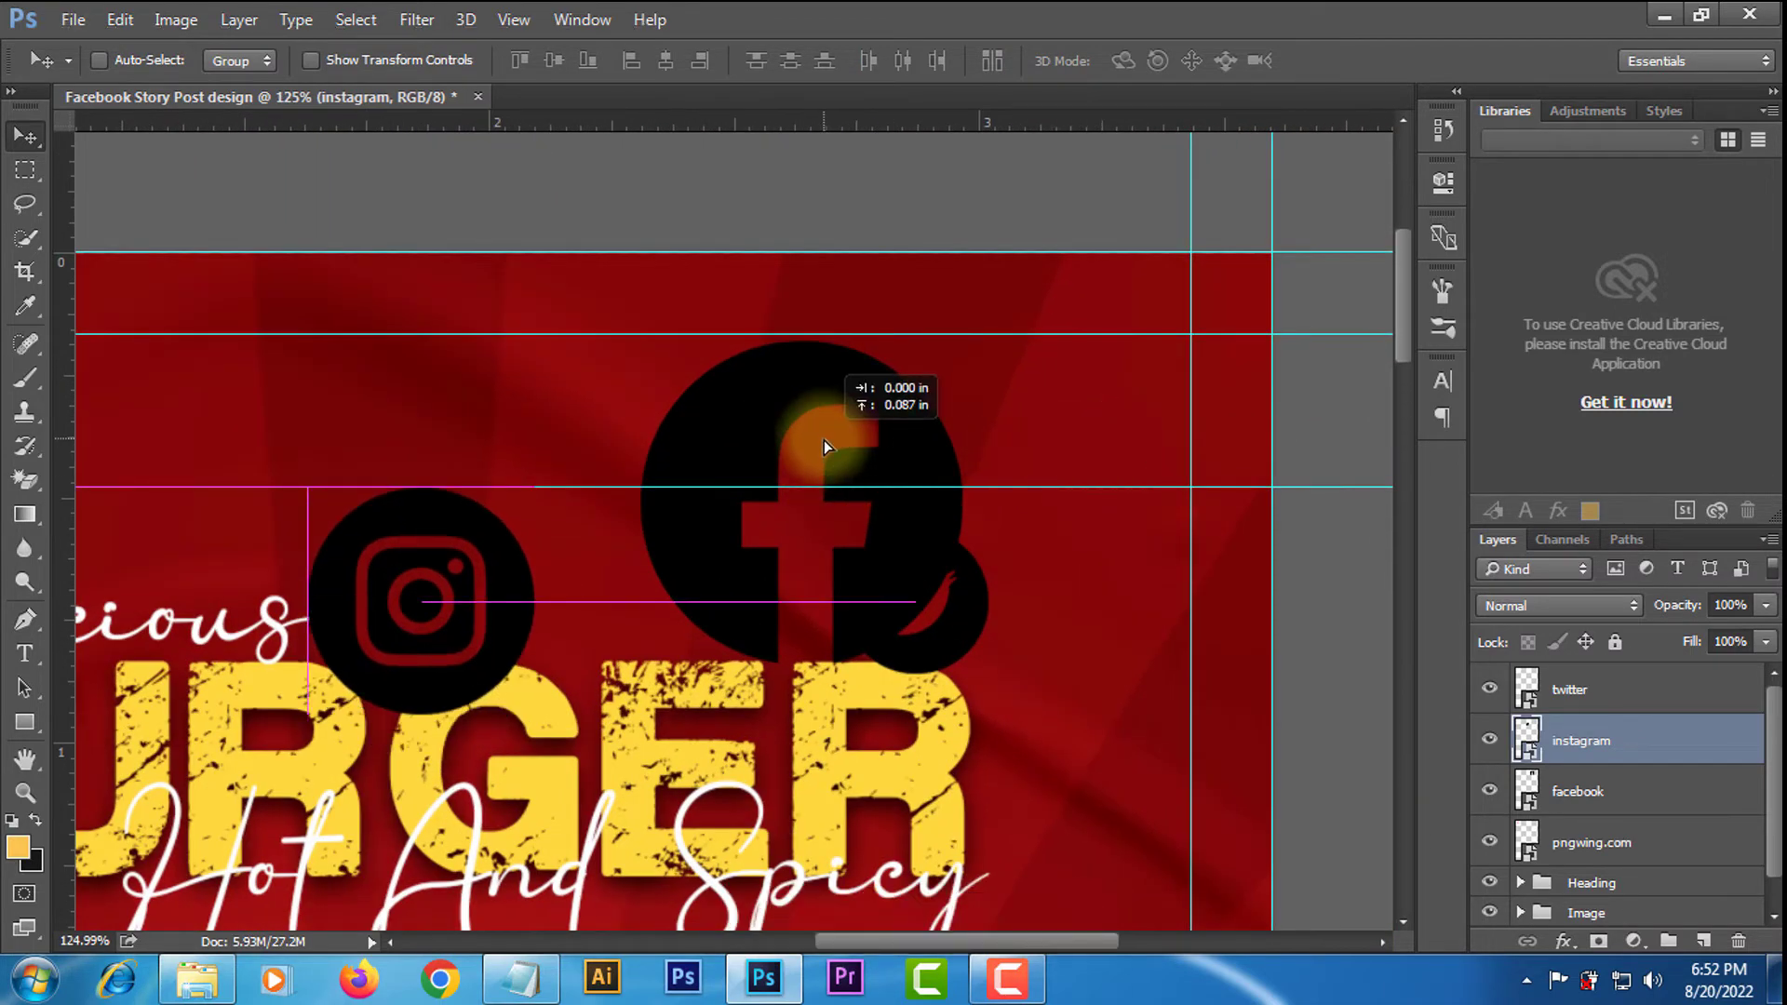
left_click_drag(430, 620, 1132, 427)
key("ctrl+t")
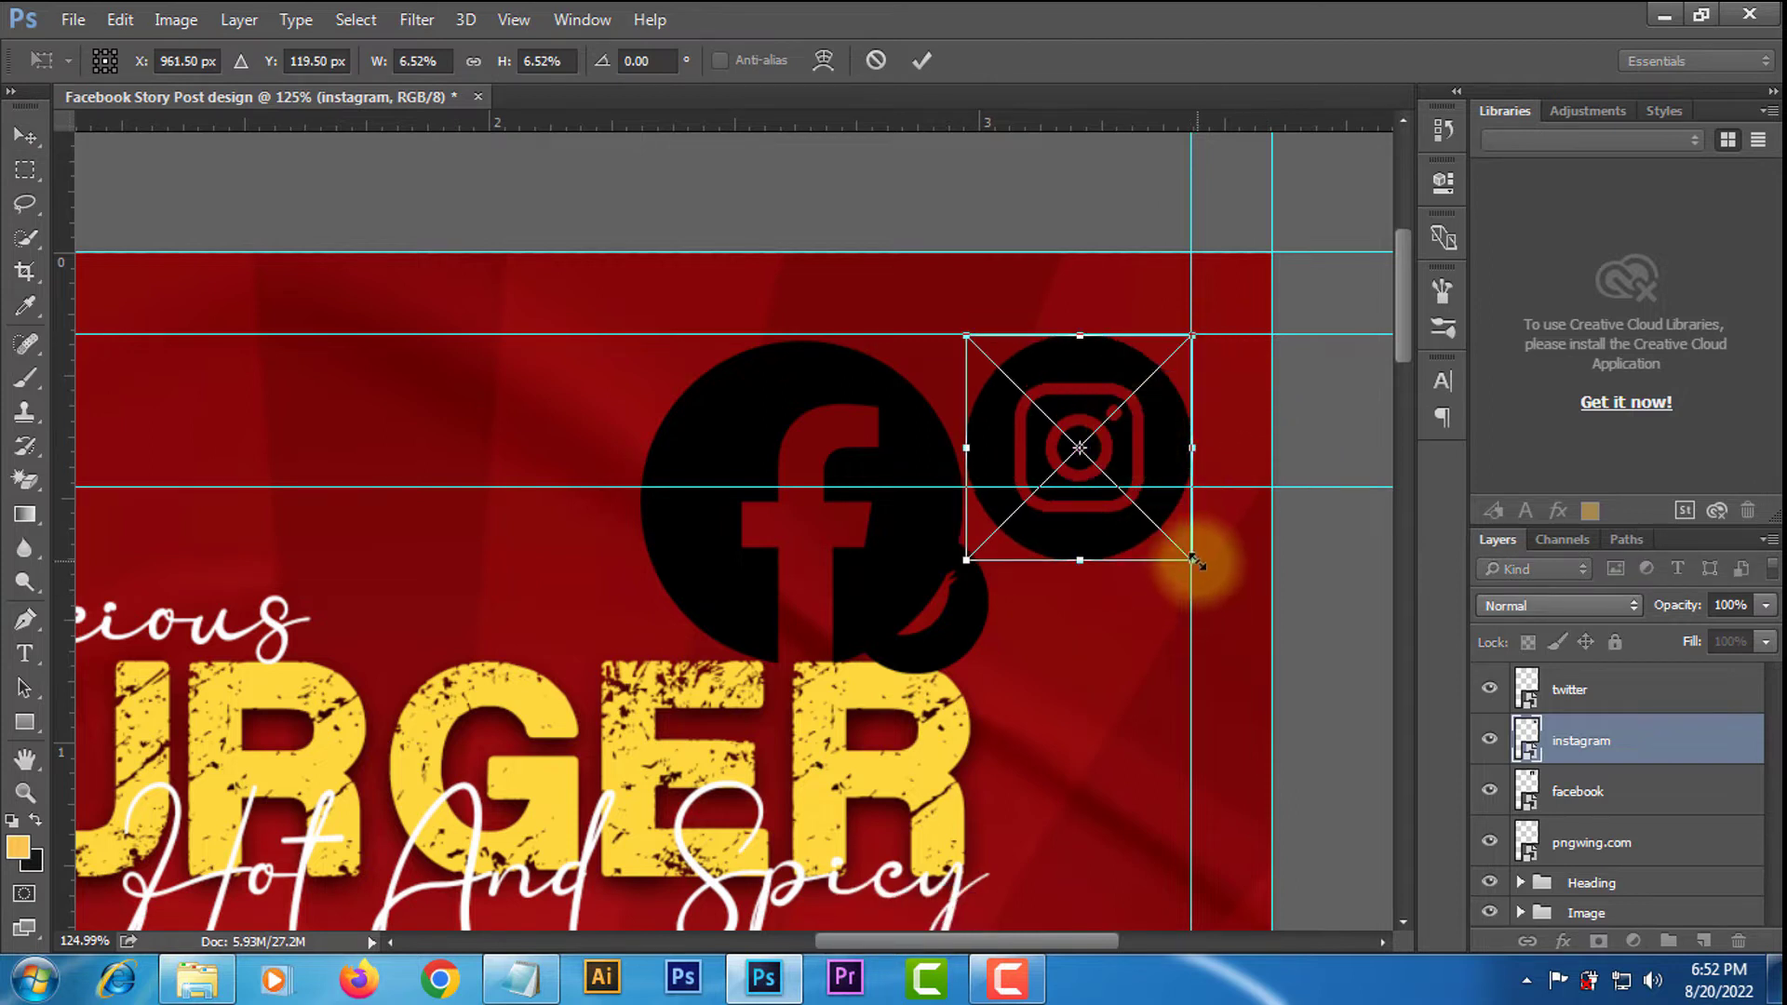
left_click_drag(967, 561, 1042, 485)
left_click(922, 60)
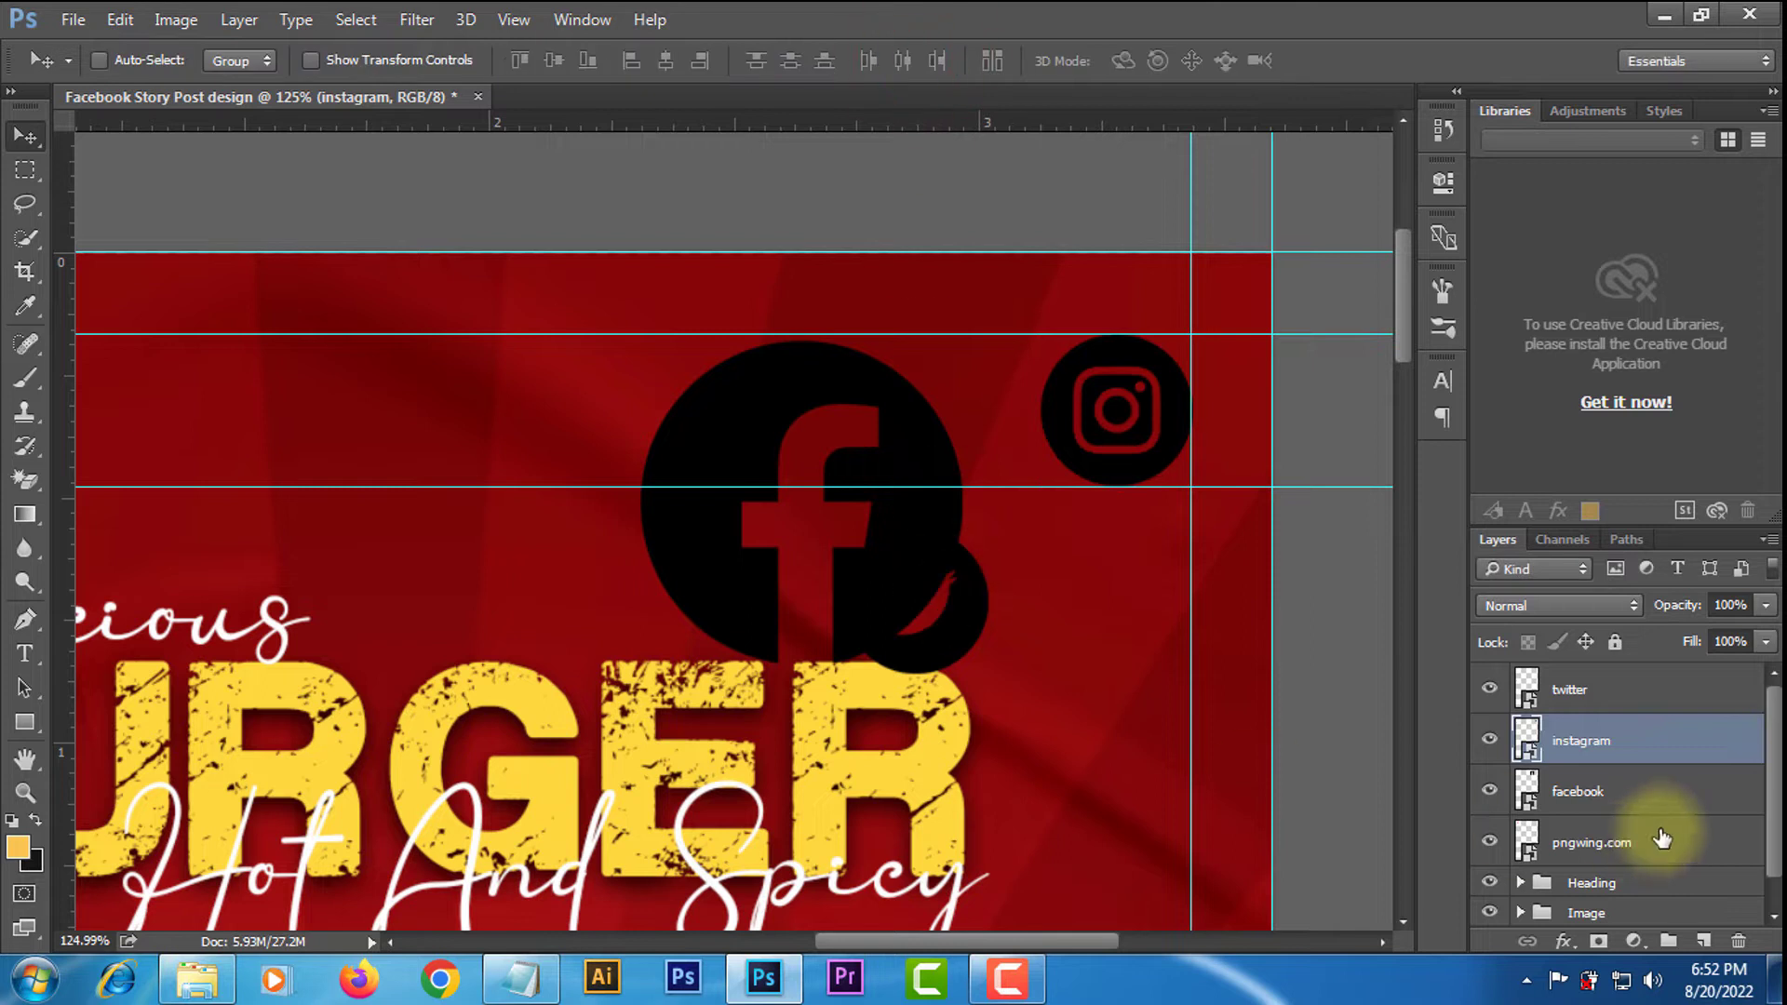
Move the twitter icon directly beside the instagram icon and shift the facebook icon further left.
left_click(1598, 693)
left_click_drag(985, 522, 996, 429)
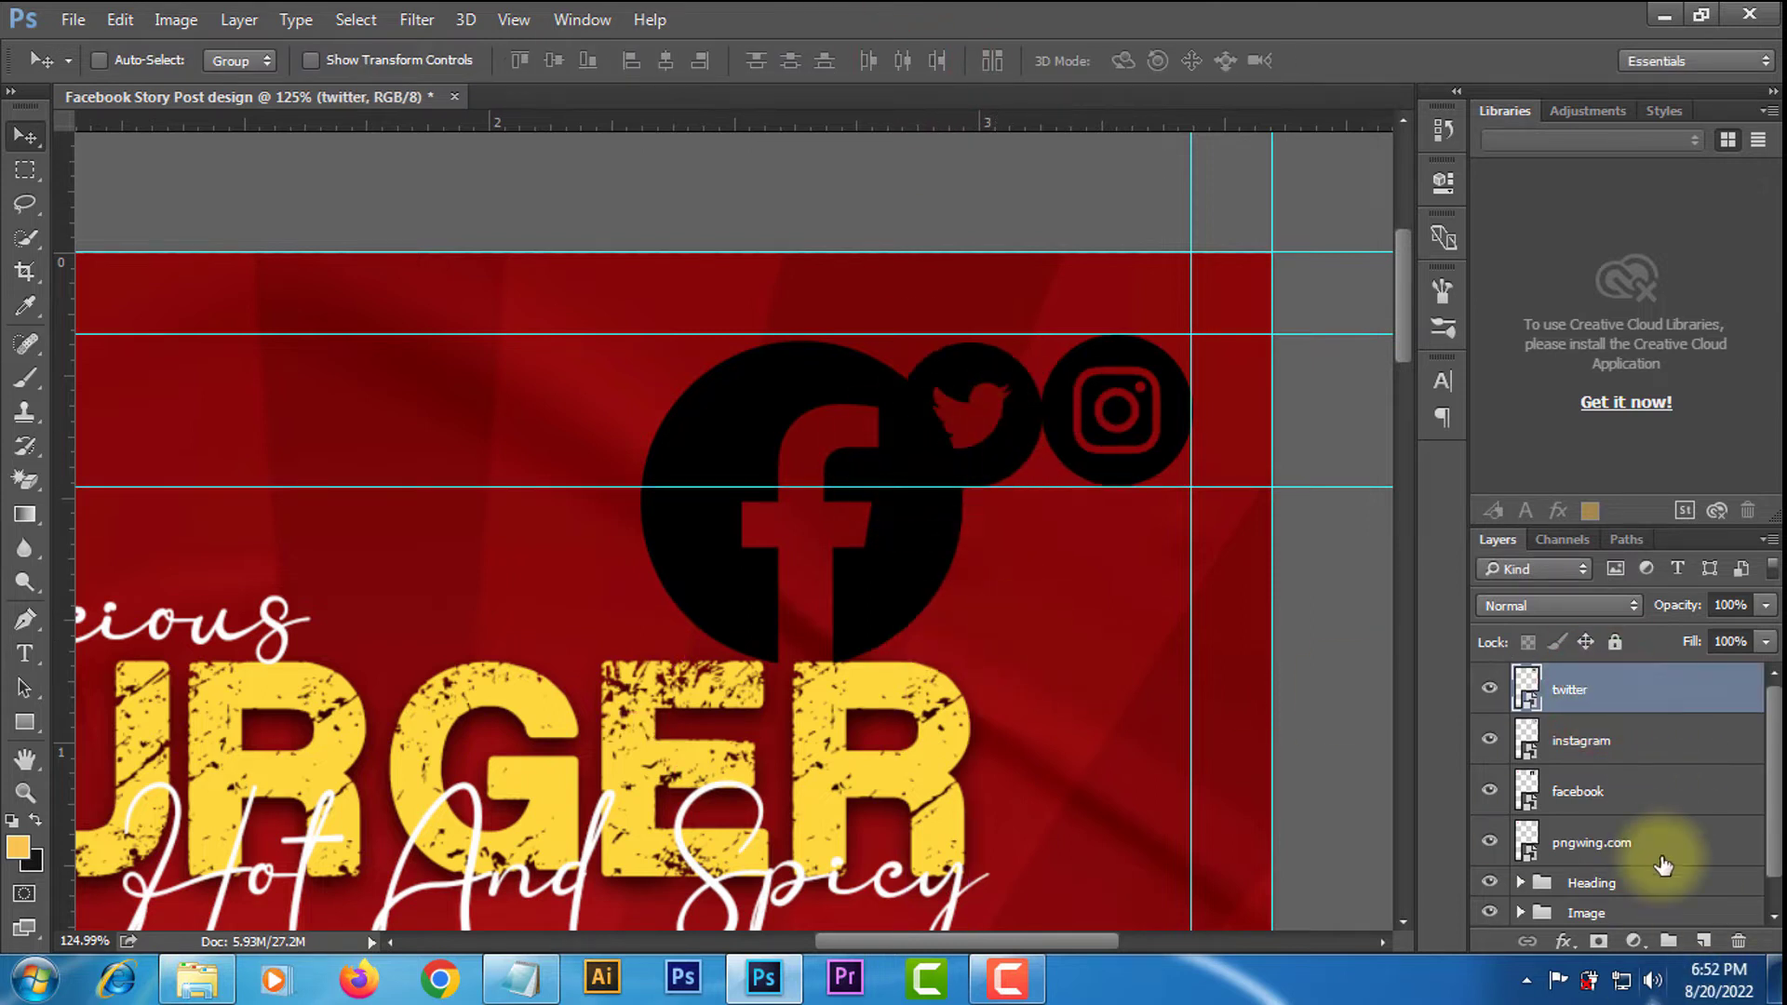
left_click(1591, 843)
left_click(1583, 791)
left_click_drag(941, 583, 765, 529)
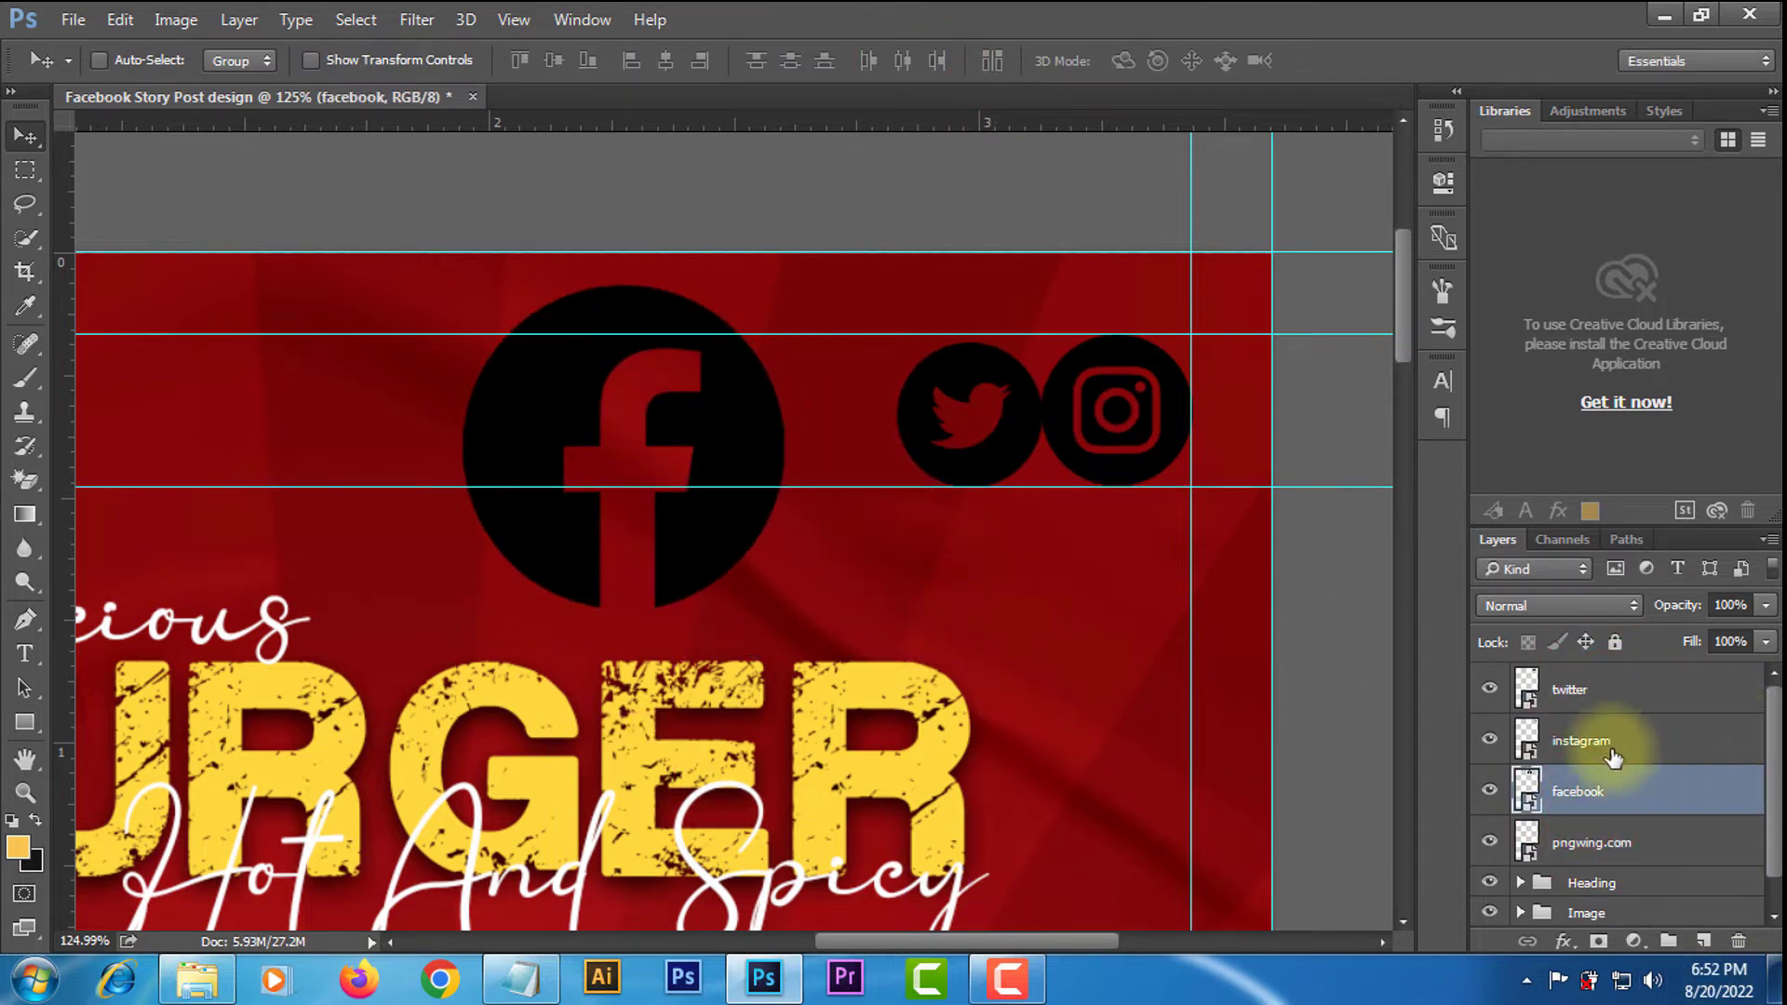
Shift the twitter icon left to leave a gap before instagram, scale it to 4.36% between the guides, and commit.
left_click(1573, 743)
left_click(1579, 698)
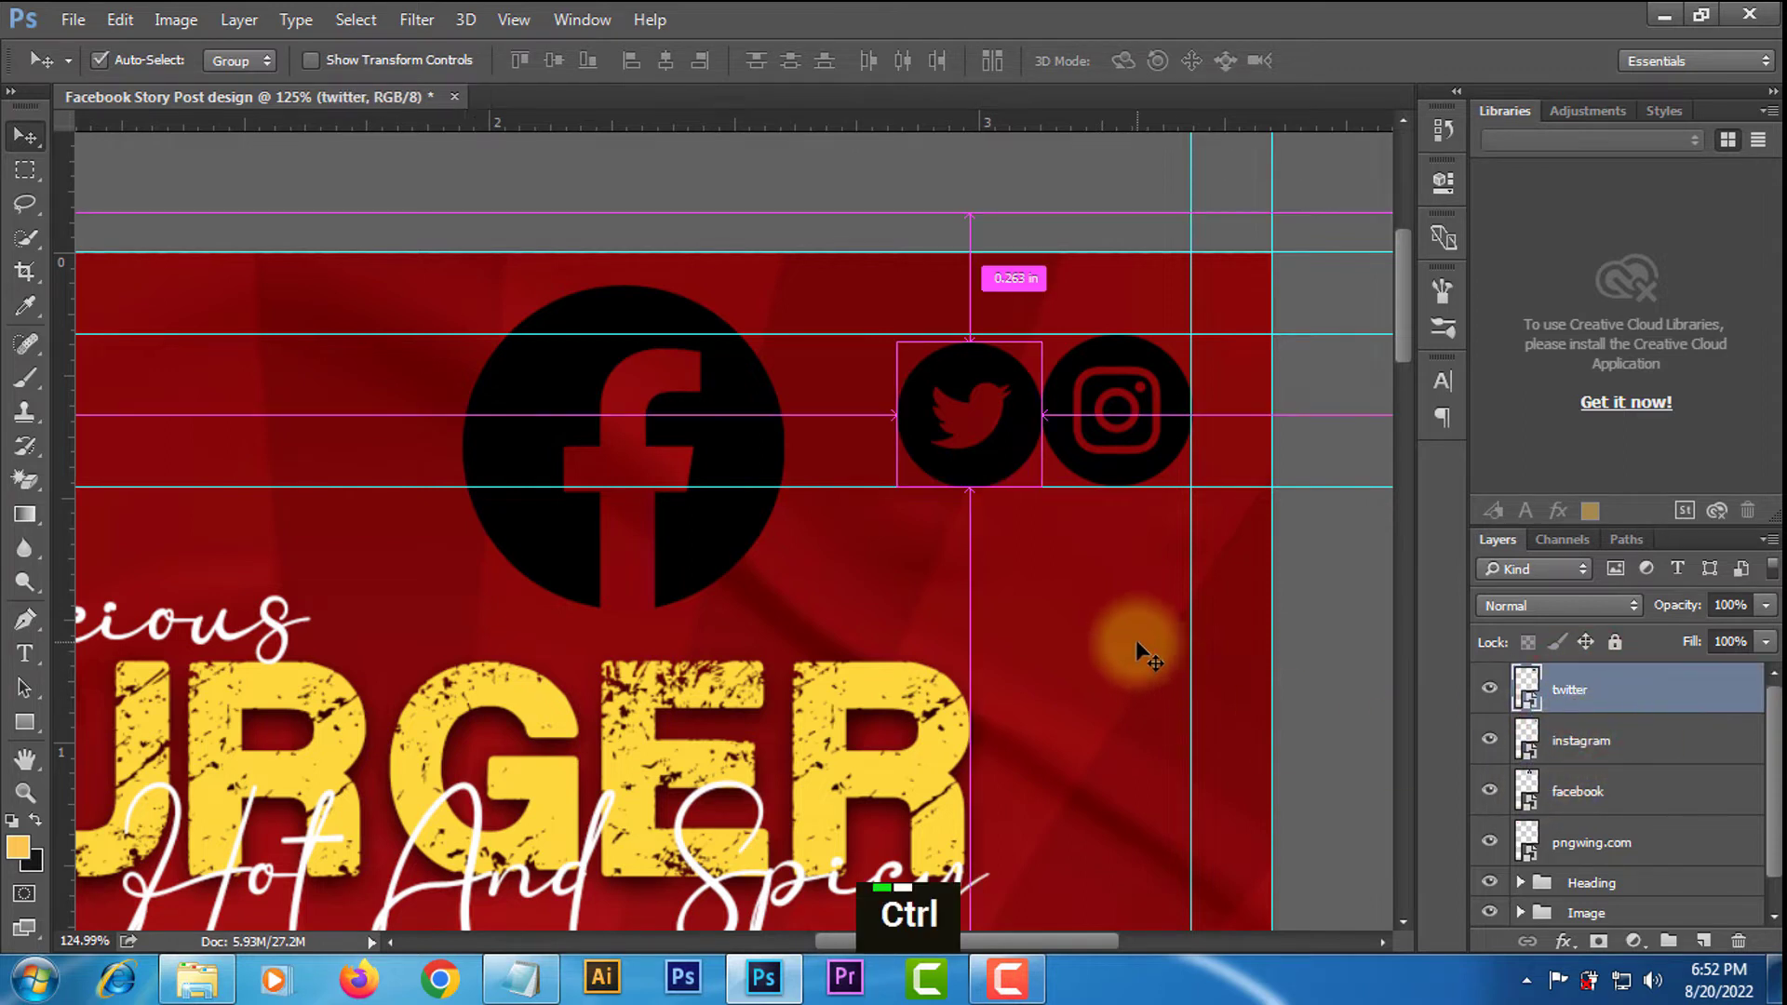
key("ctrl+t")
scroll(1132, 639, "up", 6, "alt")
left_click_drag(935, 386, 880, 369)
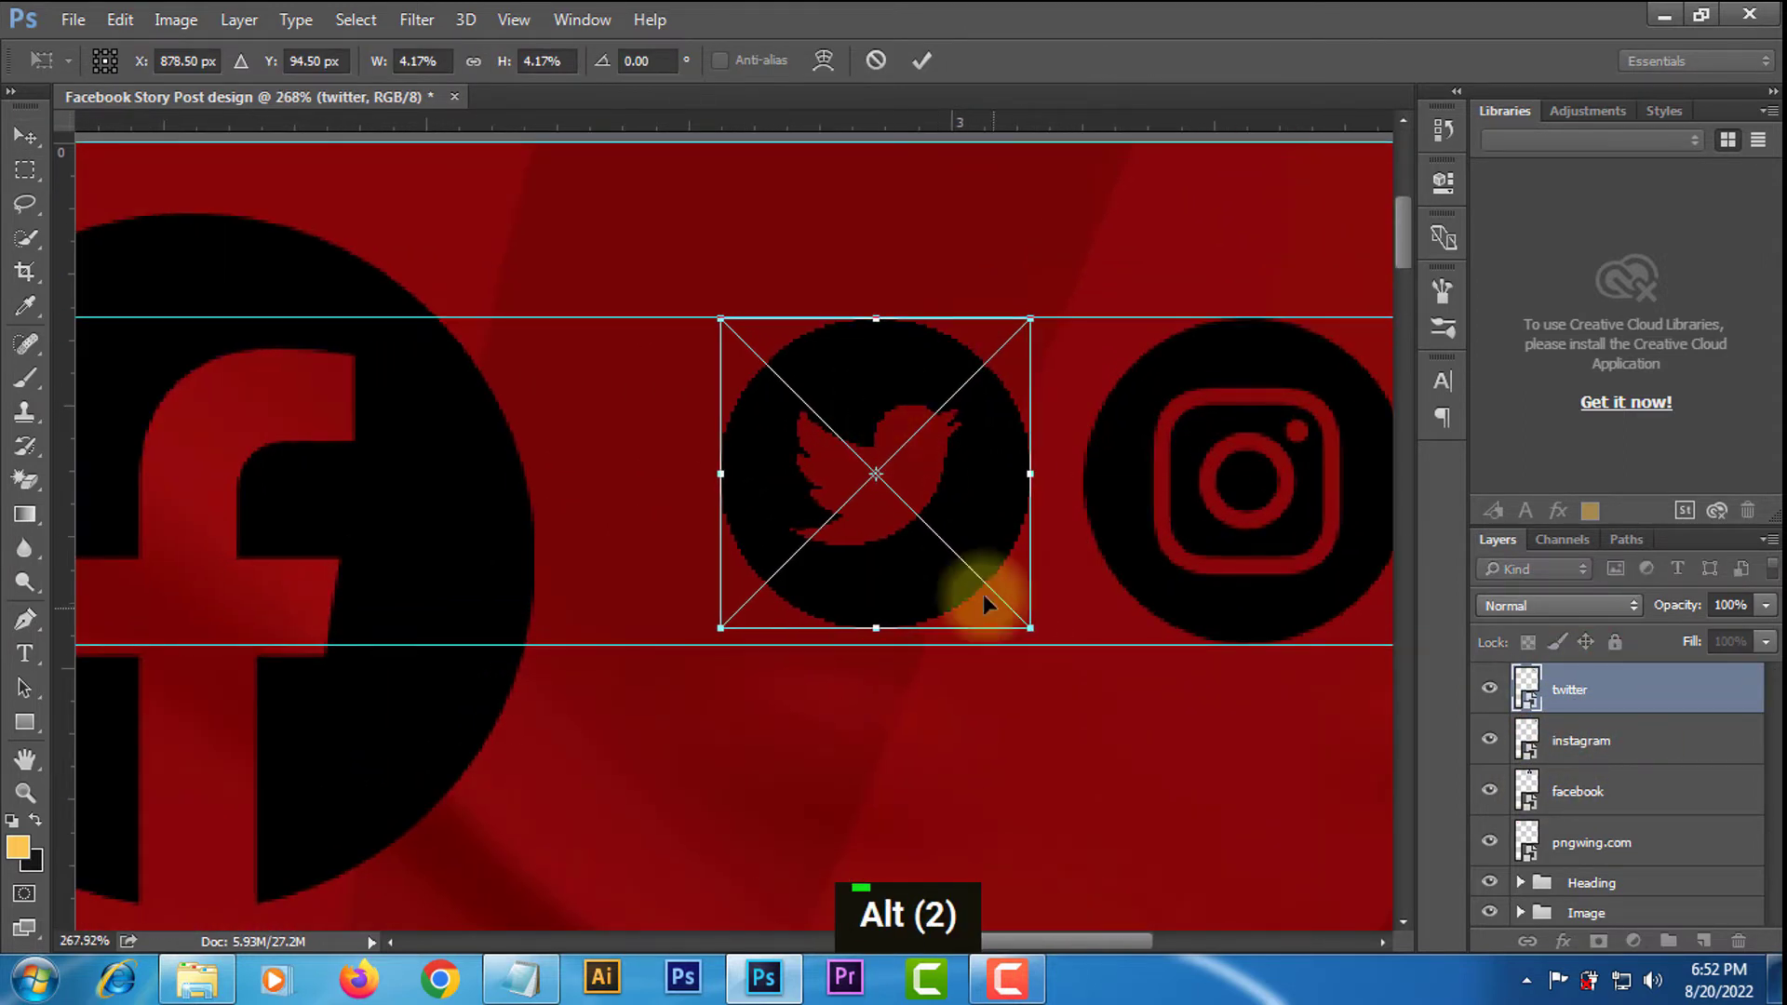
left_click_drag(1029, 627, 1044, 641)
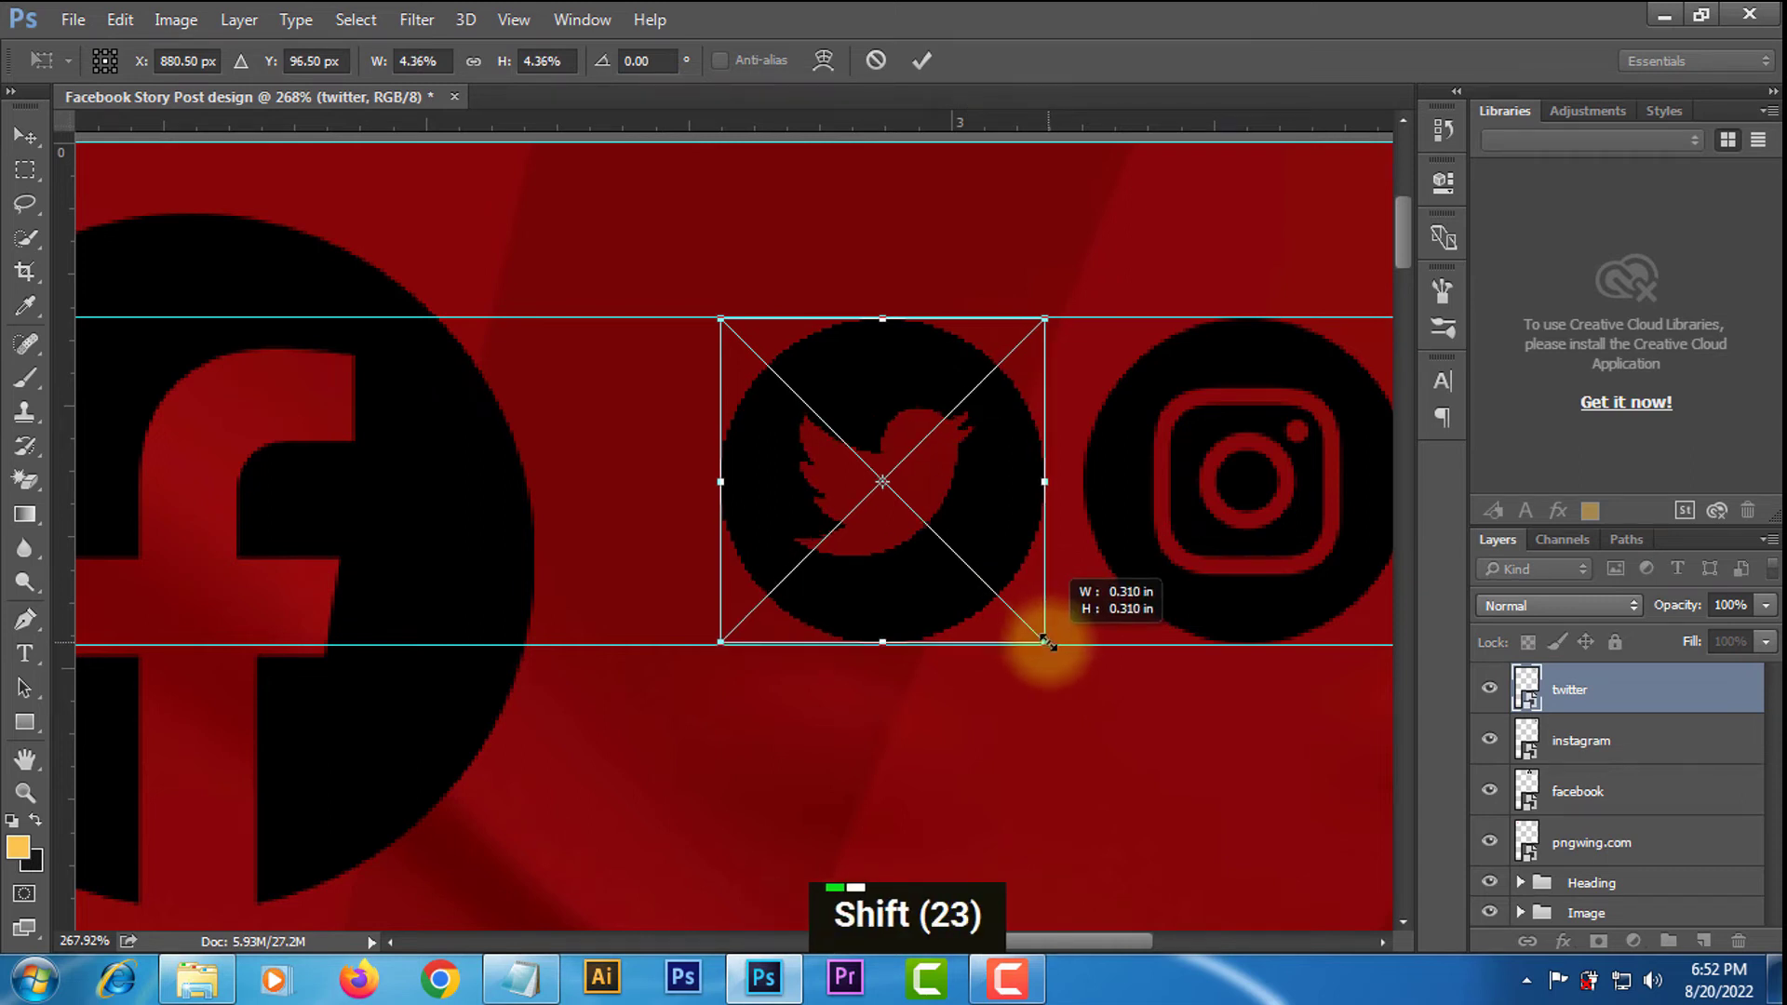
left_click(921, 61)
Scale the facebook icon to 5.94% between the horizontal guides, move it beside the twitter icon, and commit.
scroll(742, 639, "down", 11, "alt")
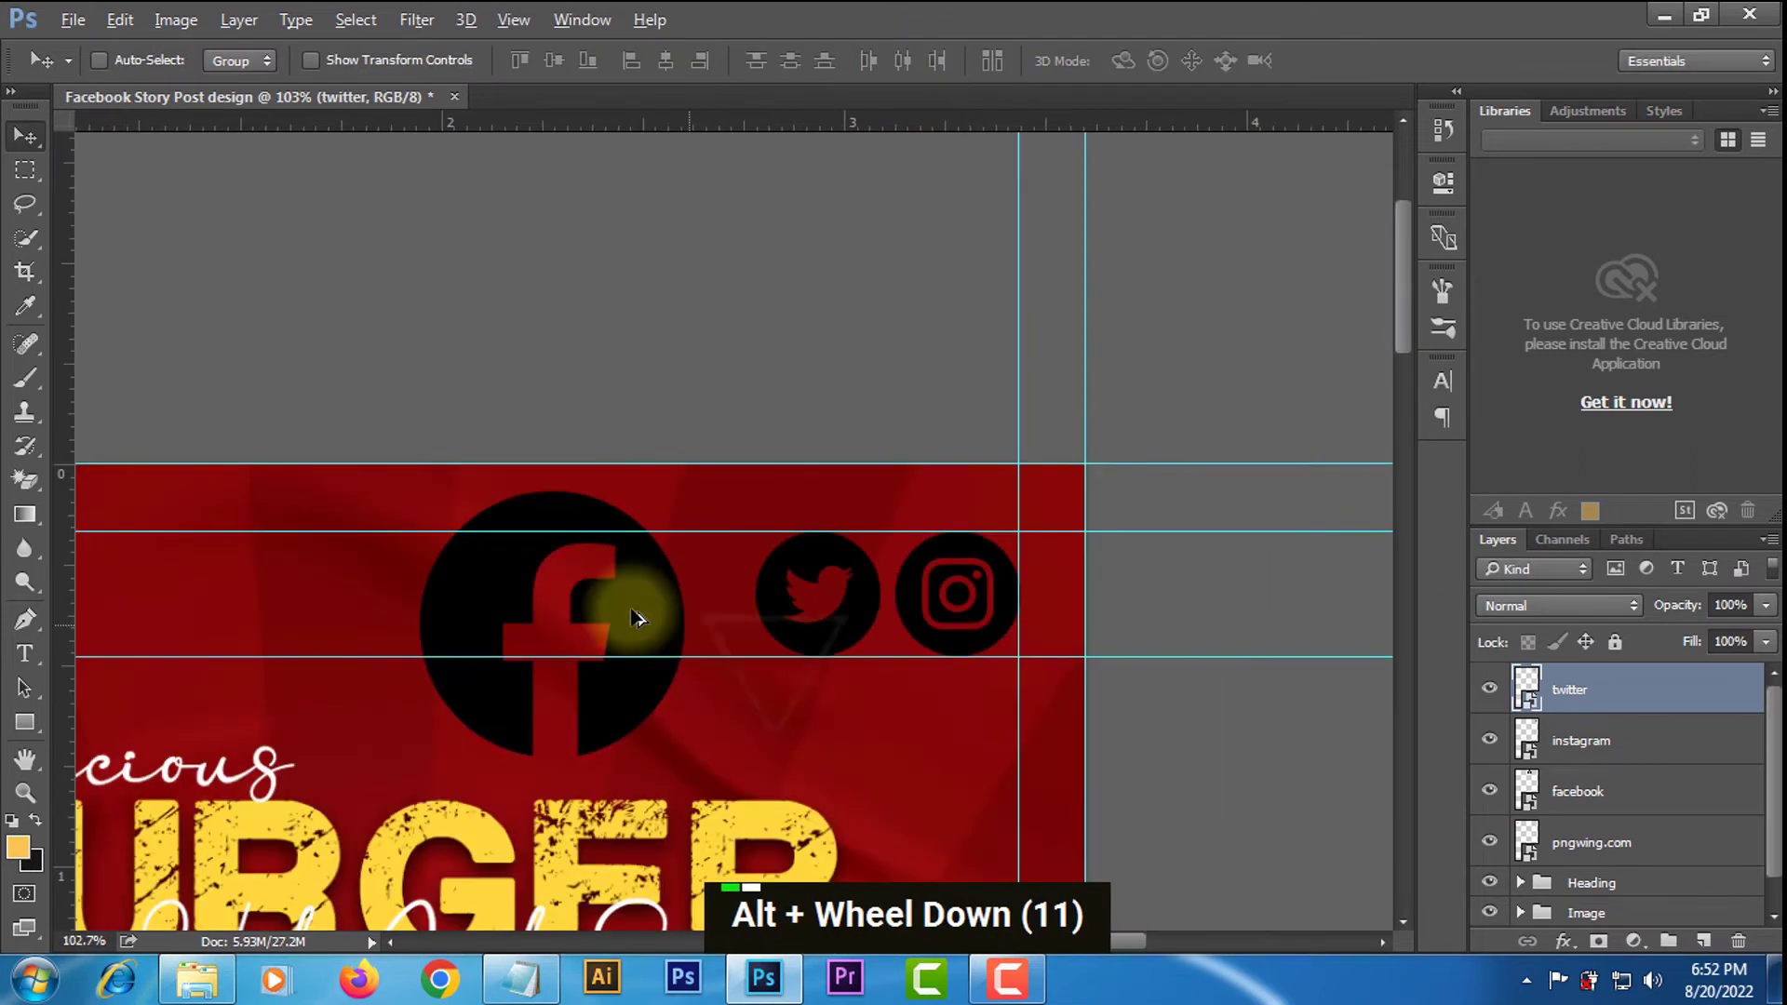
left_click(1590, 793)
key("ctrl+t")
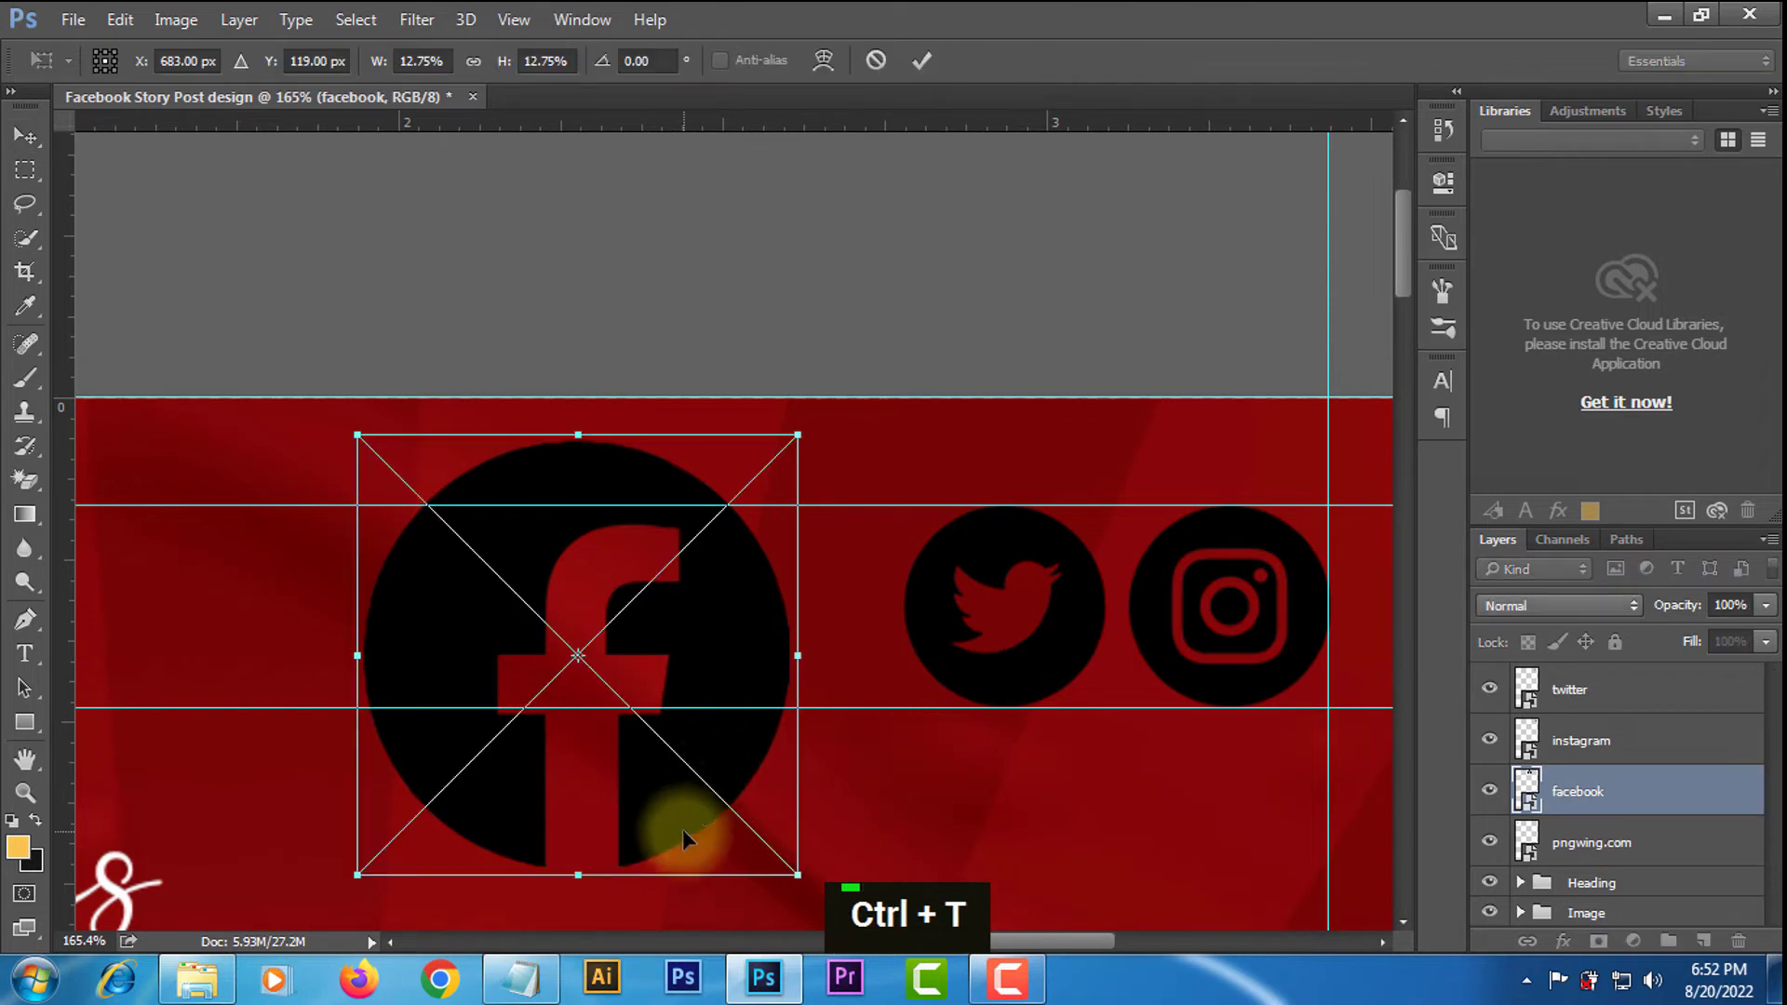
left_click_drag(676, 611, 763, 684)
scroll(842, 838, "down", 5)
left_click_drag(879, 756, 694, 471)
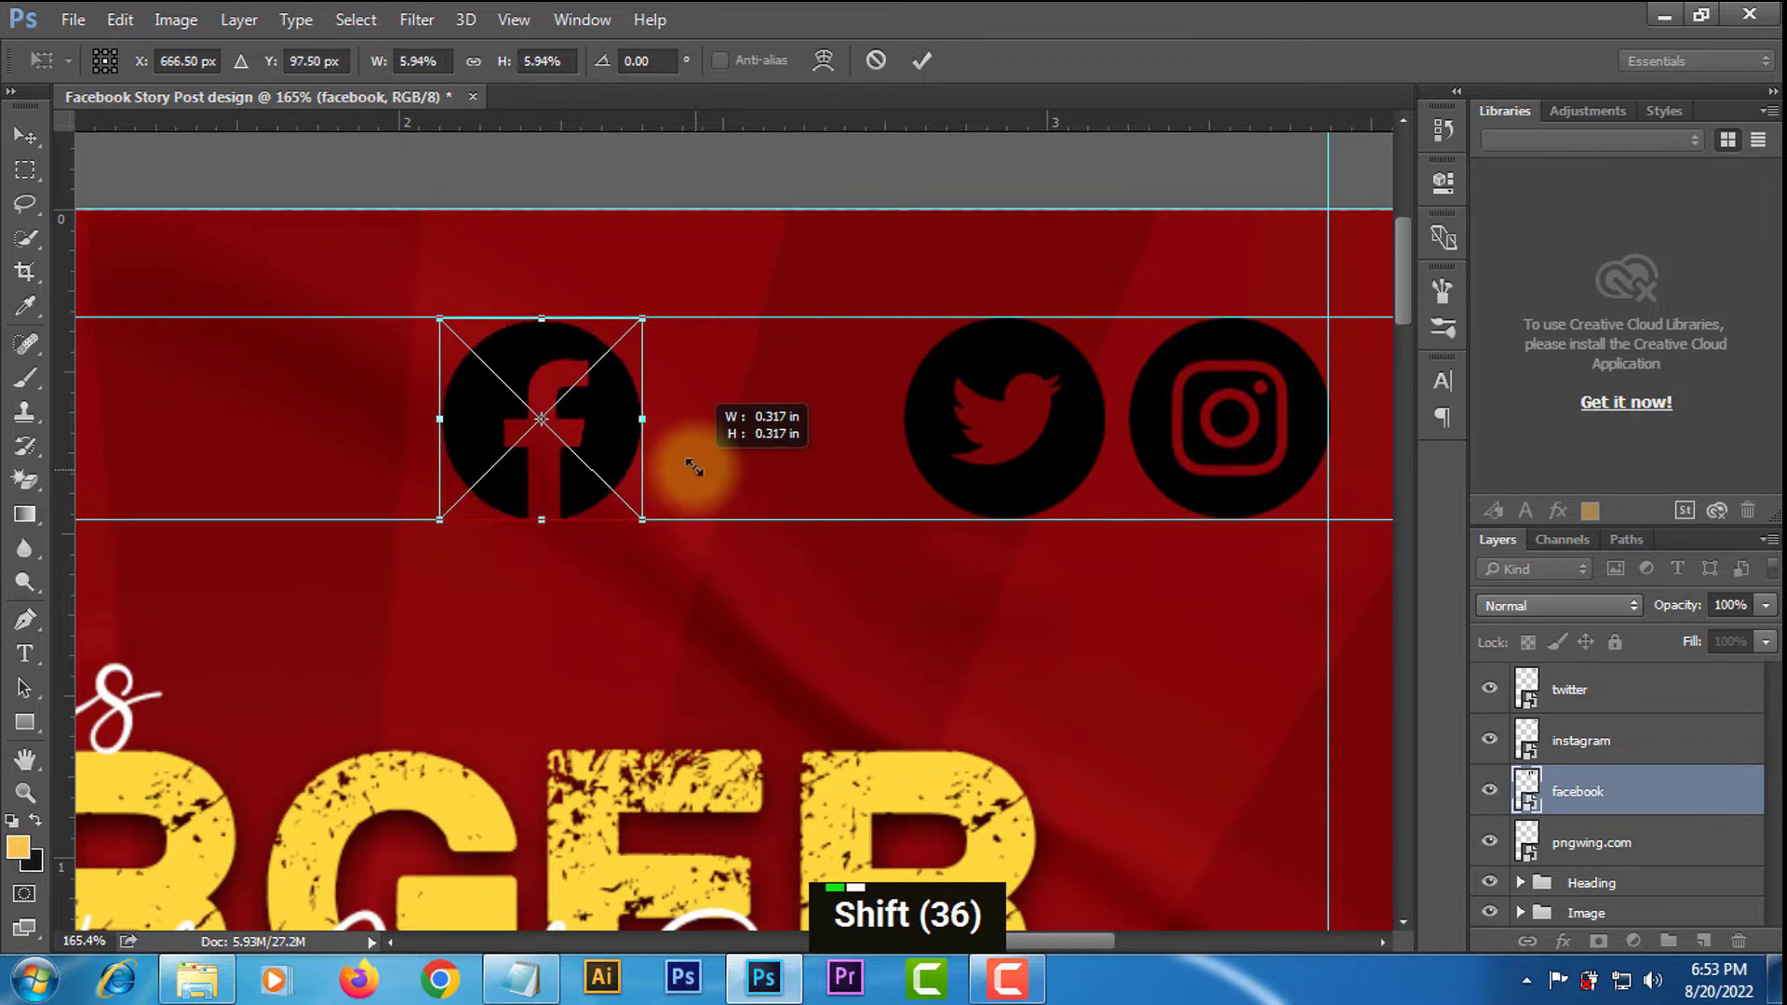
left_click_drag(568, 423, 791, 425)
key("Return")
Select the facebook, instagram and twitter layers and distribute the icons evenly by their horizontal centers.
scroll(838, 570, "down", 7)
scroll(885, 519, "up", 5)
scroll(959, 596, "down", 12)
scroll(959, 595, "down", 5)
scroll(974, 351, "up", 15)
scroll(973, 351, "up", 11)
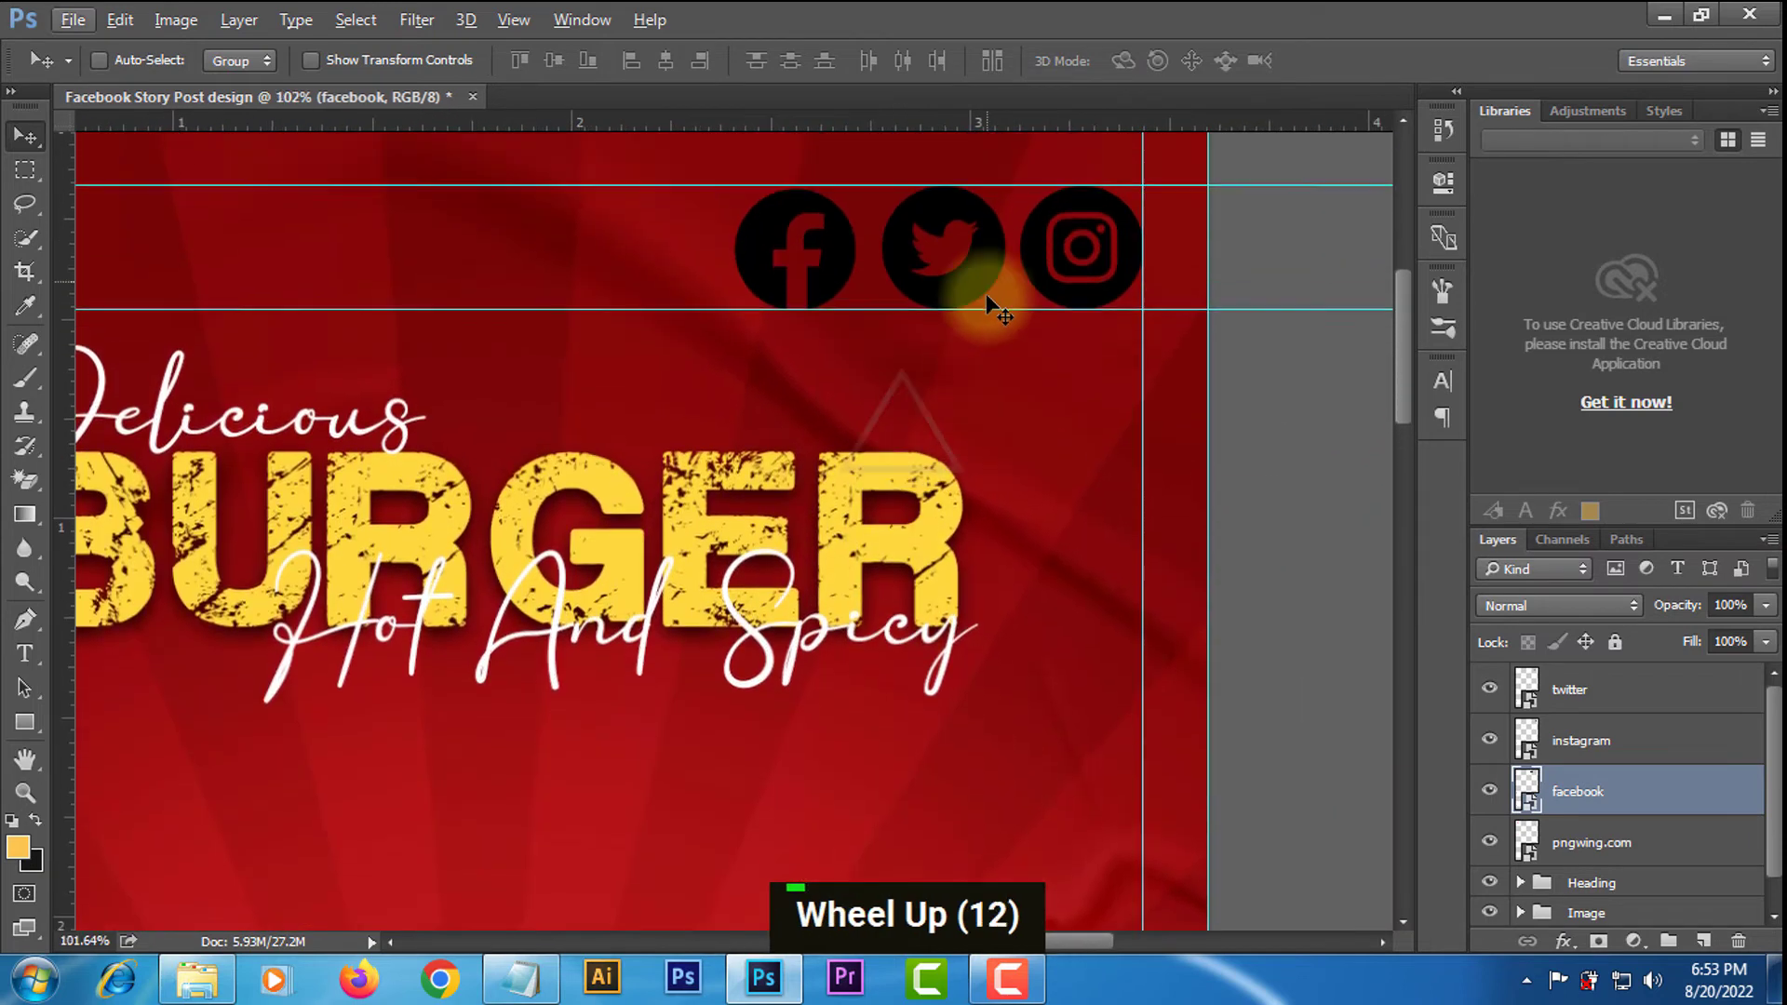
scroll(1042, 352, "up", 5)
scroll(1043, 352, "up", 4)
scroll(1070, 439, "down", 3)
left_click(1582, 689, "shift")
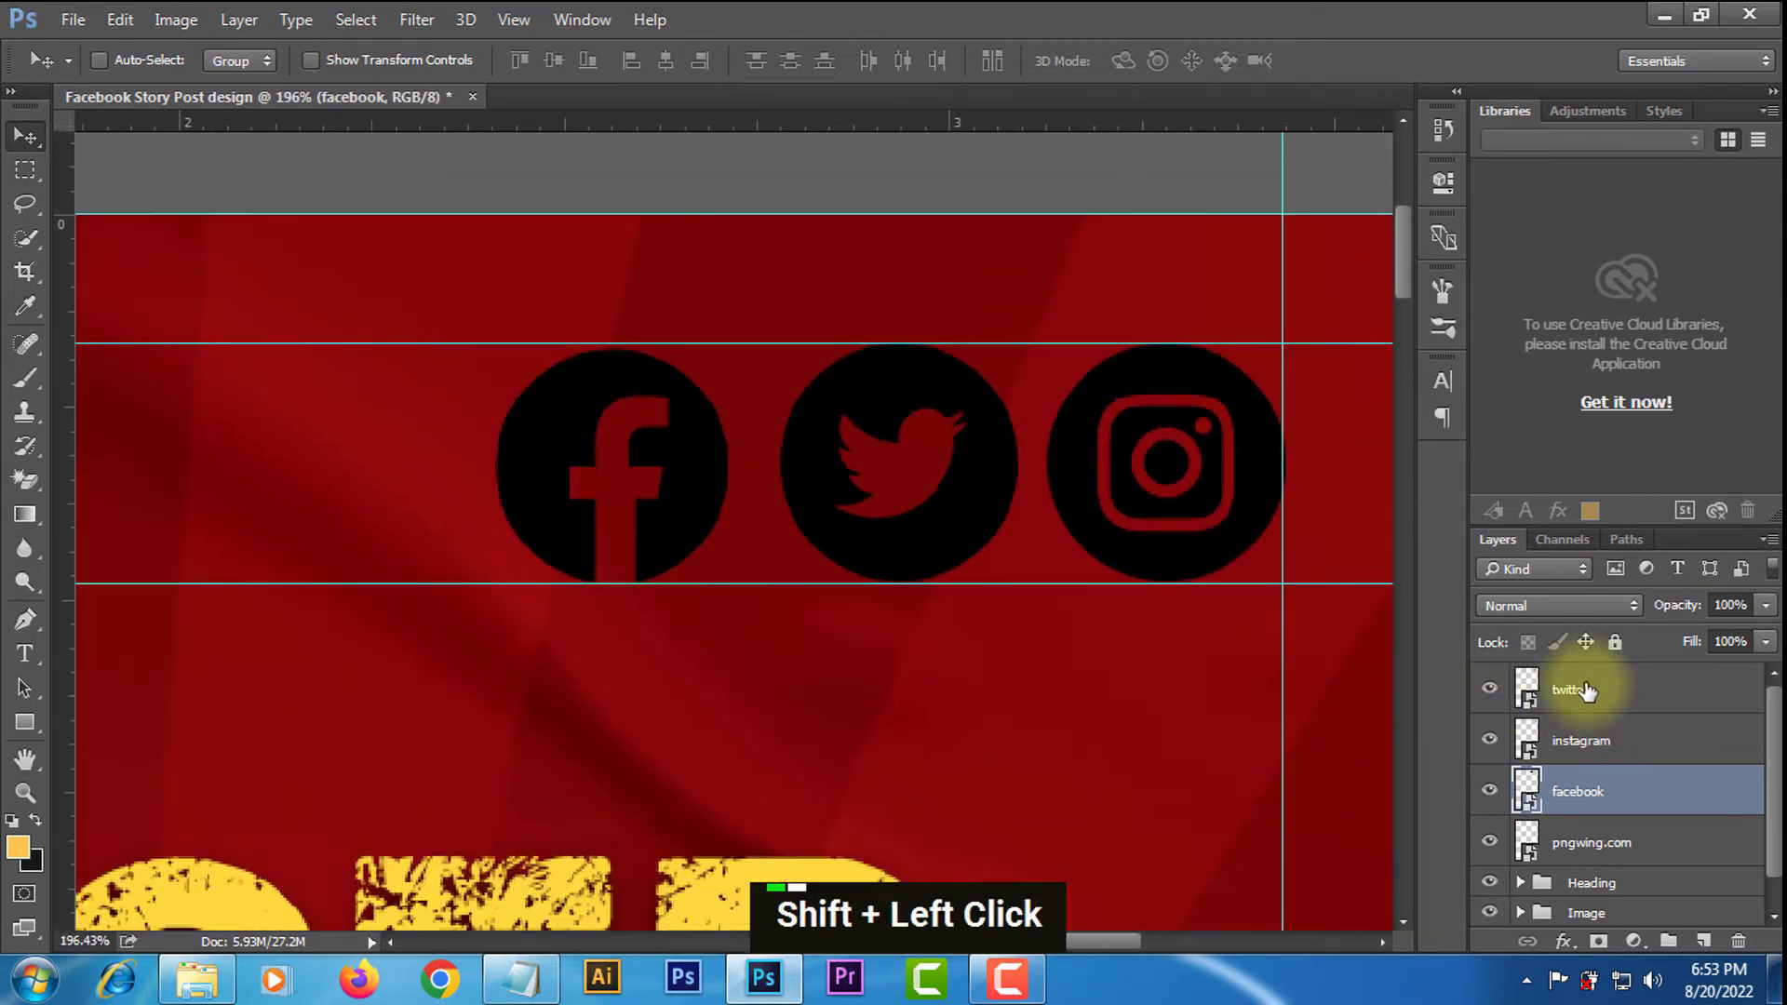
left_click(903, 61)
Remove the horizontal guide that runs along the lower edge of the logo and icons.
scroll(819, 567, "down", 13)
left_click_drag(1078, 574, 958, 121)
scroll(848, 596, "up", 8)
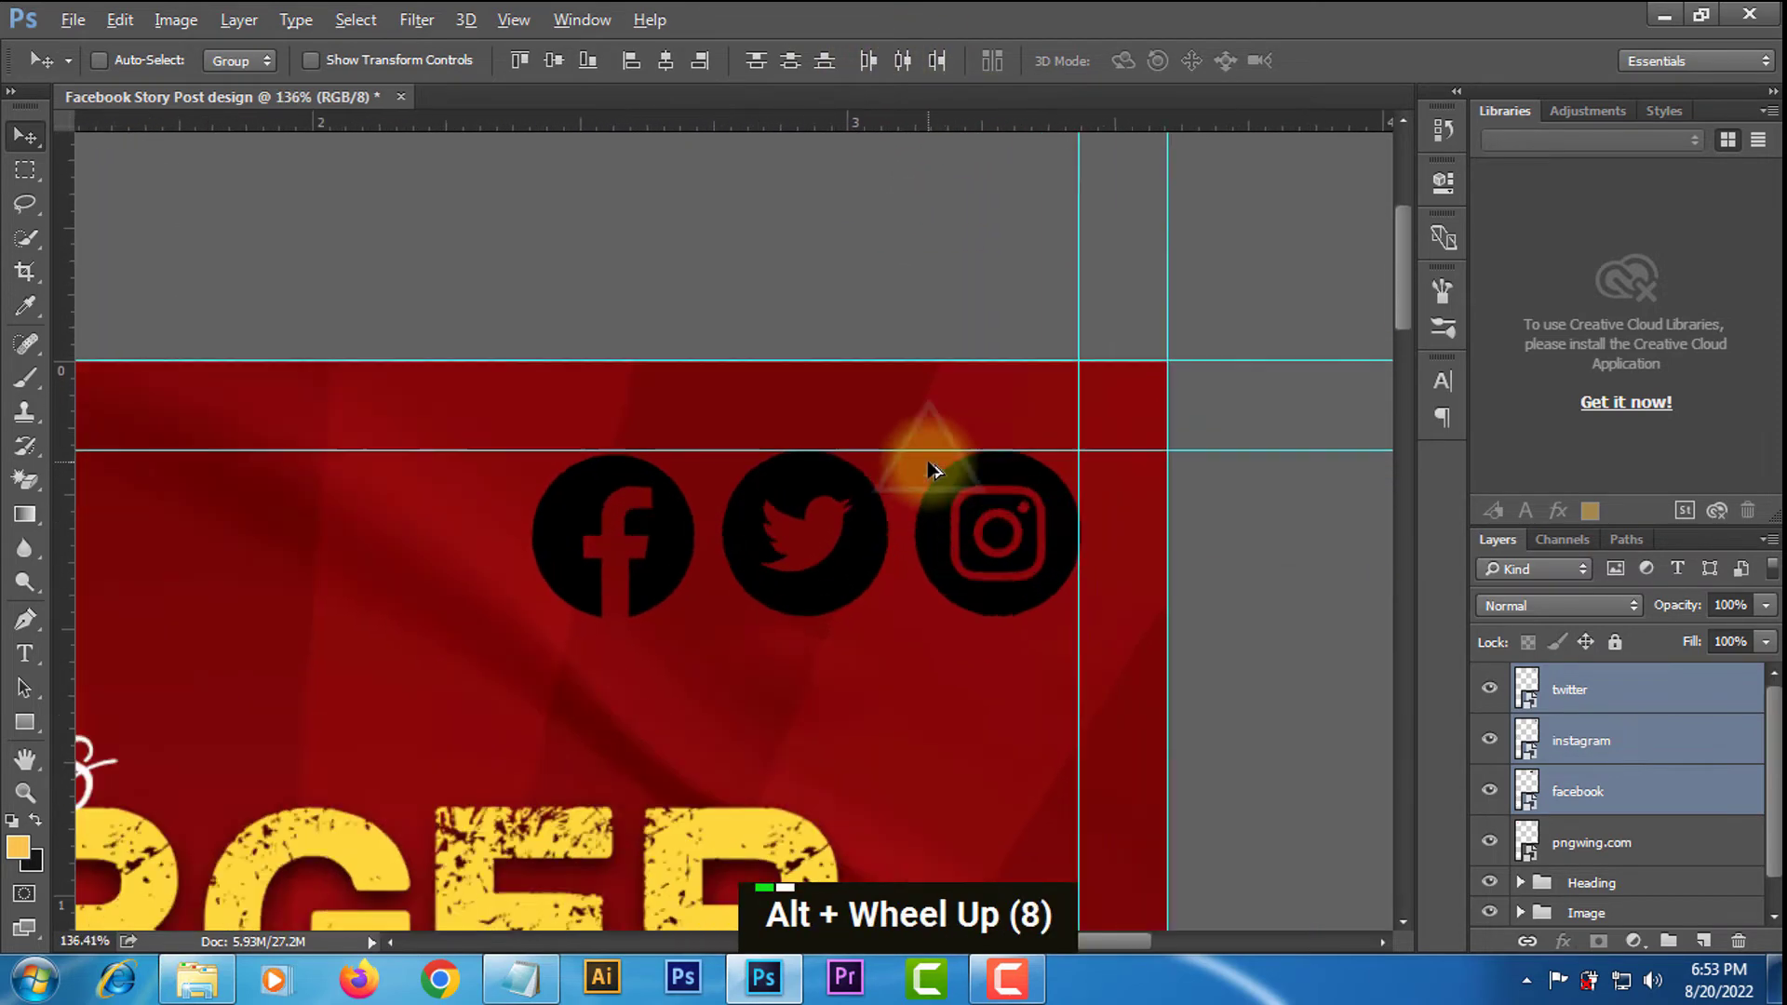
Group the twitter, instagram and facebook layers and name the group "Social Media".
key("ctrl+g")
double_click(1593, 679)
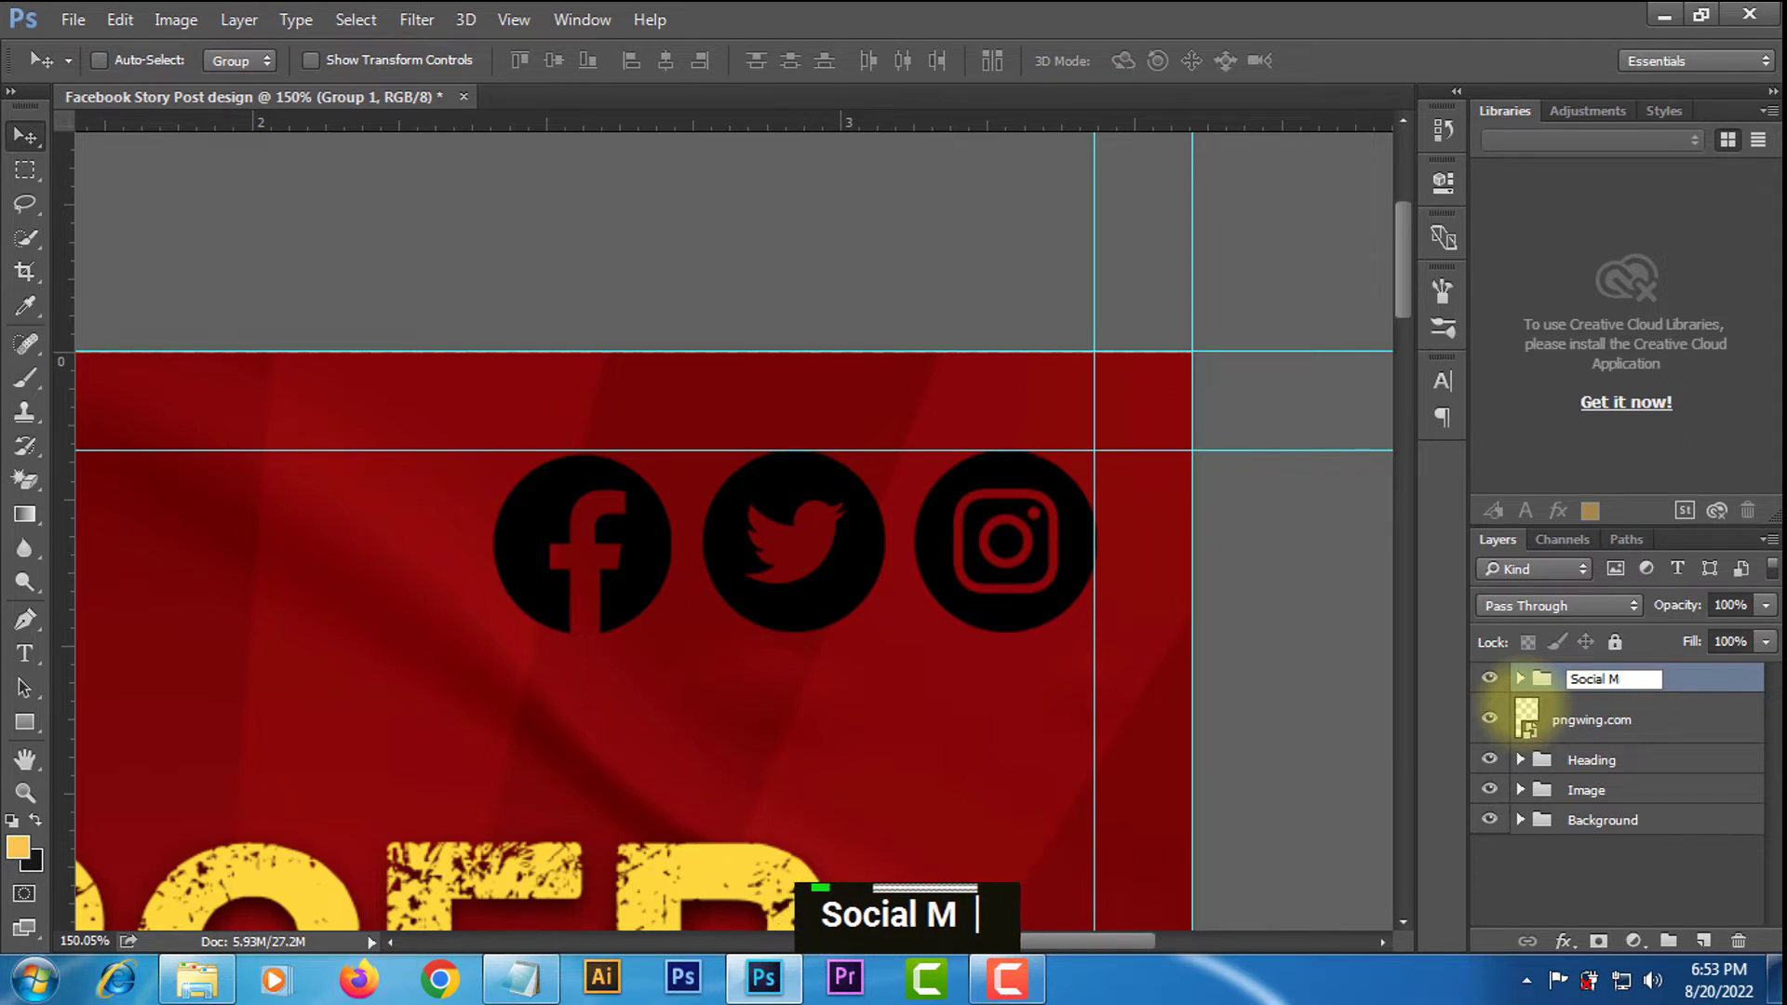
key("Return")
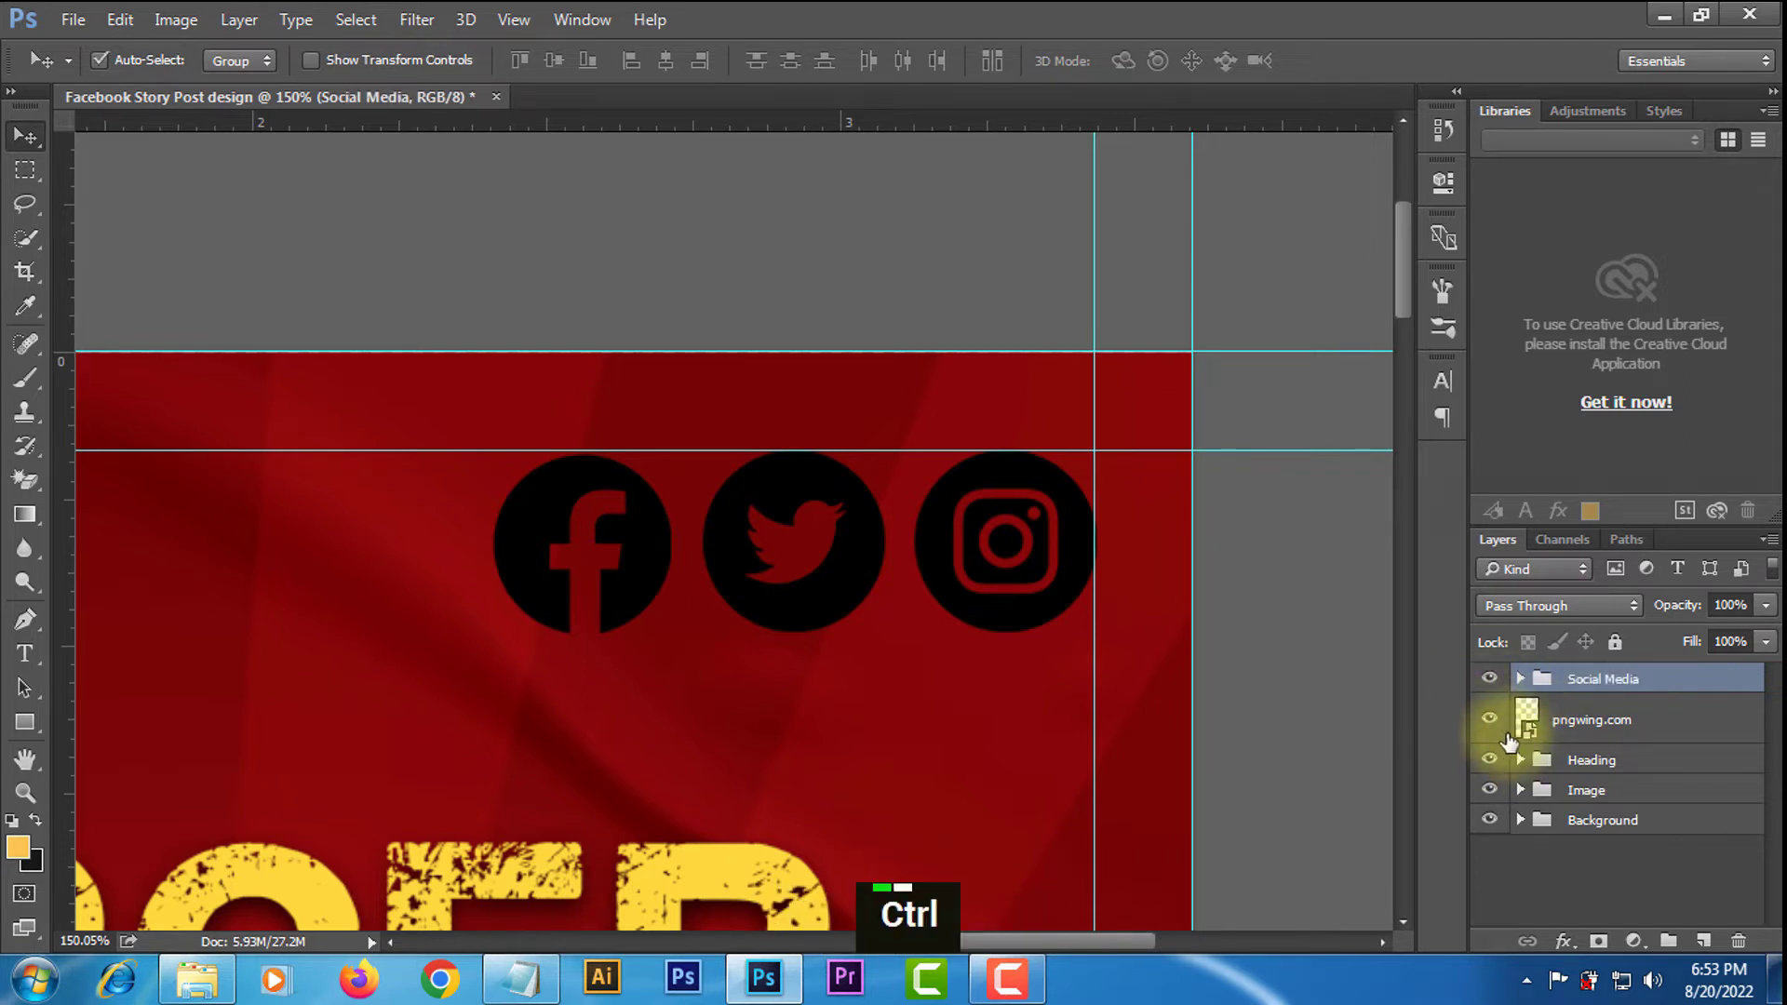
Scale the Social Media group down to about 65%, keeping it in the upper right margin corner, and commit.
key("ctrl+t")
left_click_drag(494, 633, 710, 547)
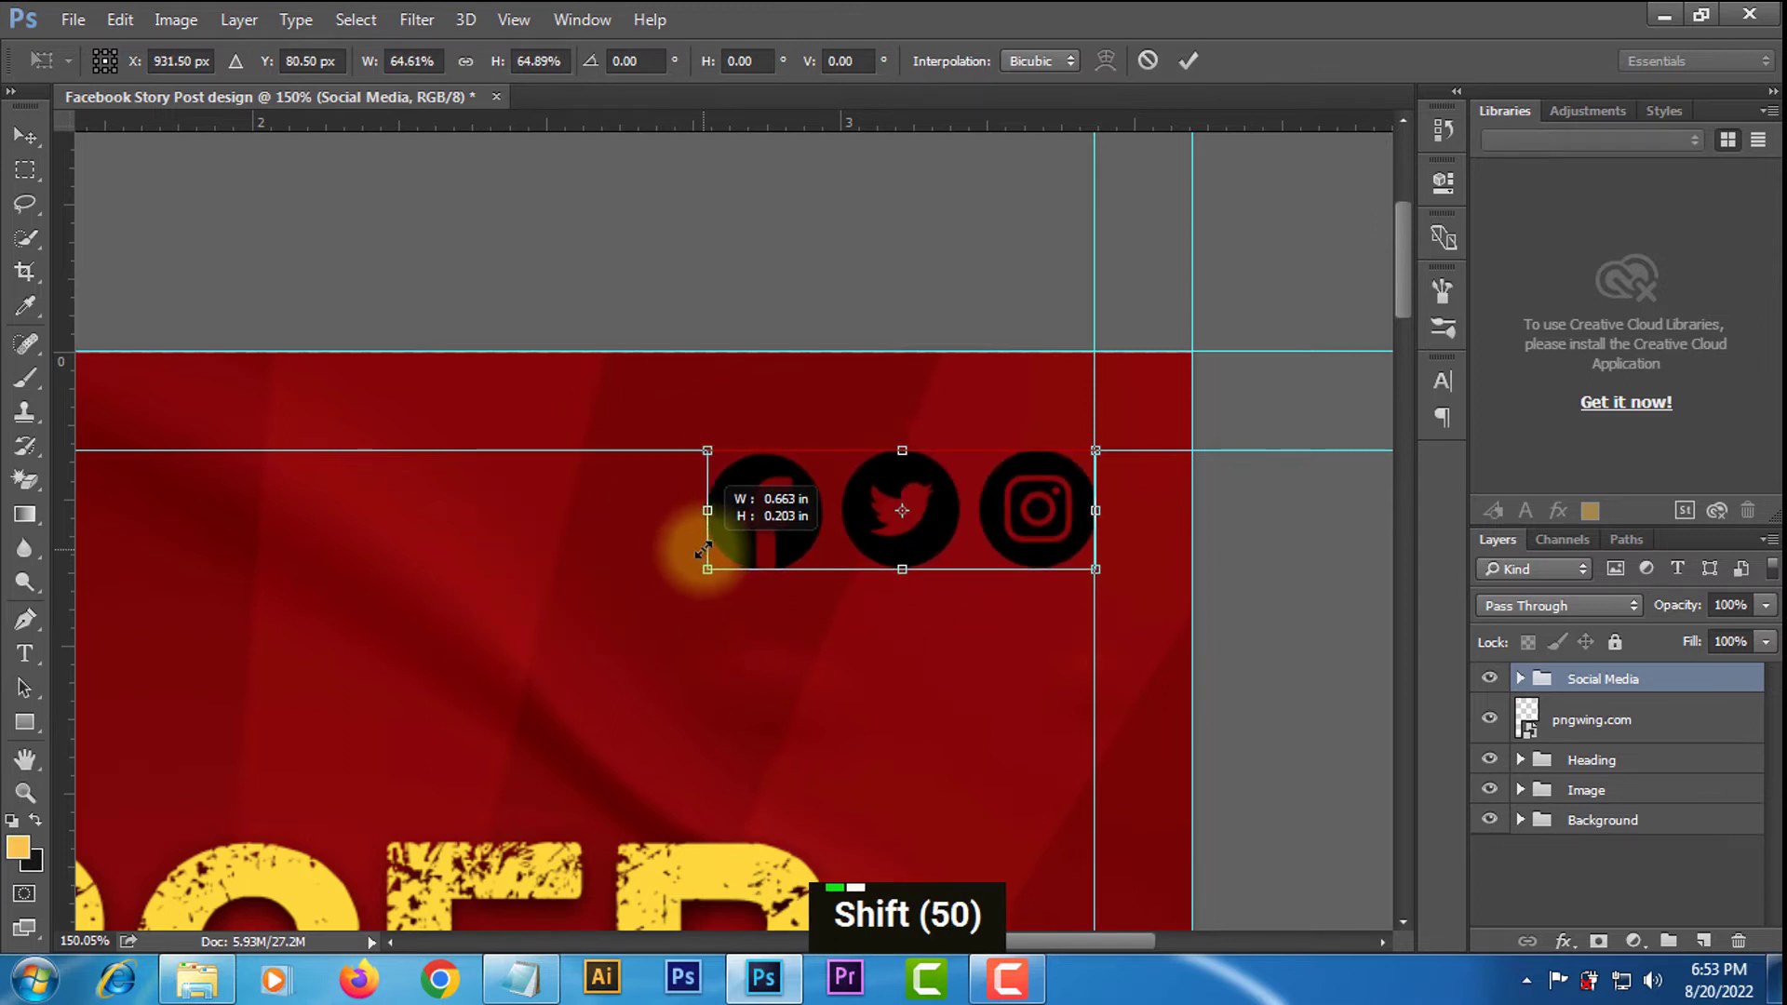
left_click(1189, 60)
Apply a Color Overlay to the twitter layer in the Social Media group, using the yellow sampled from the BURGER heading.
left_click(1520, 678)
scroll(1657, 744, "up", 2)
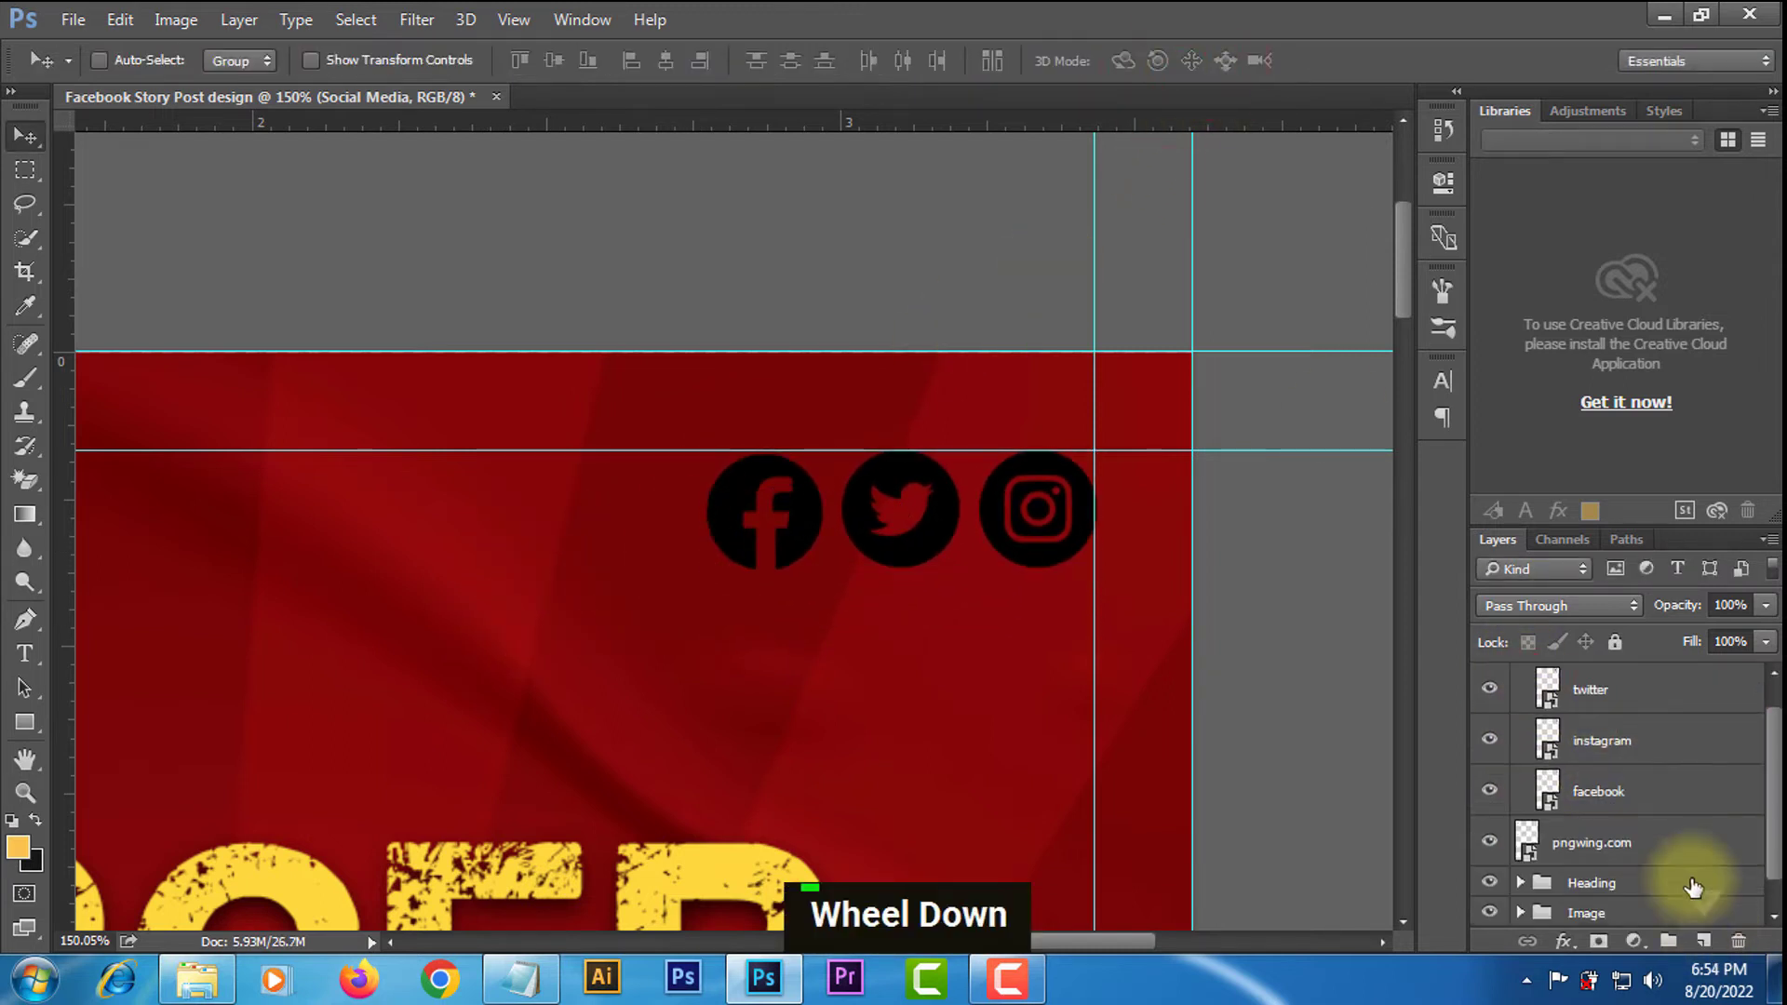
right_click(1642, 724)
left_click(1210, 151)
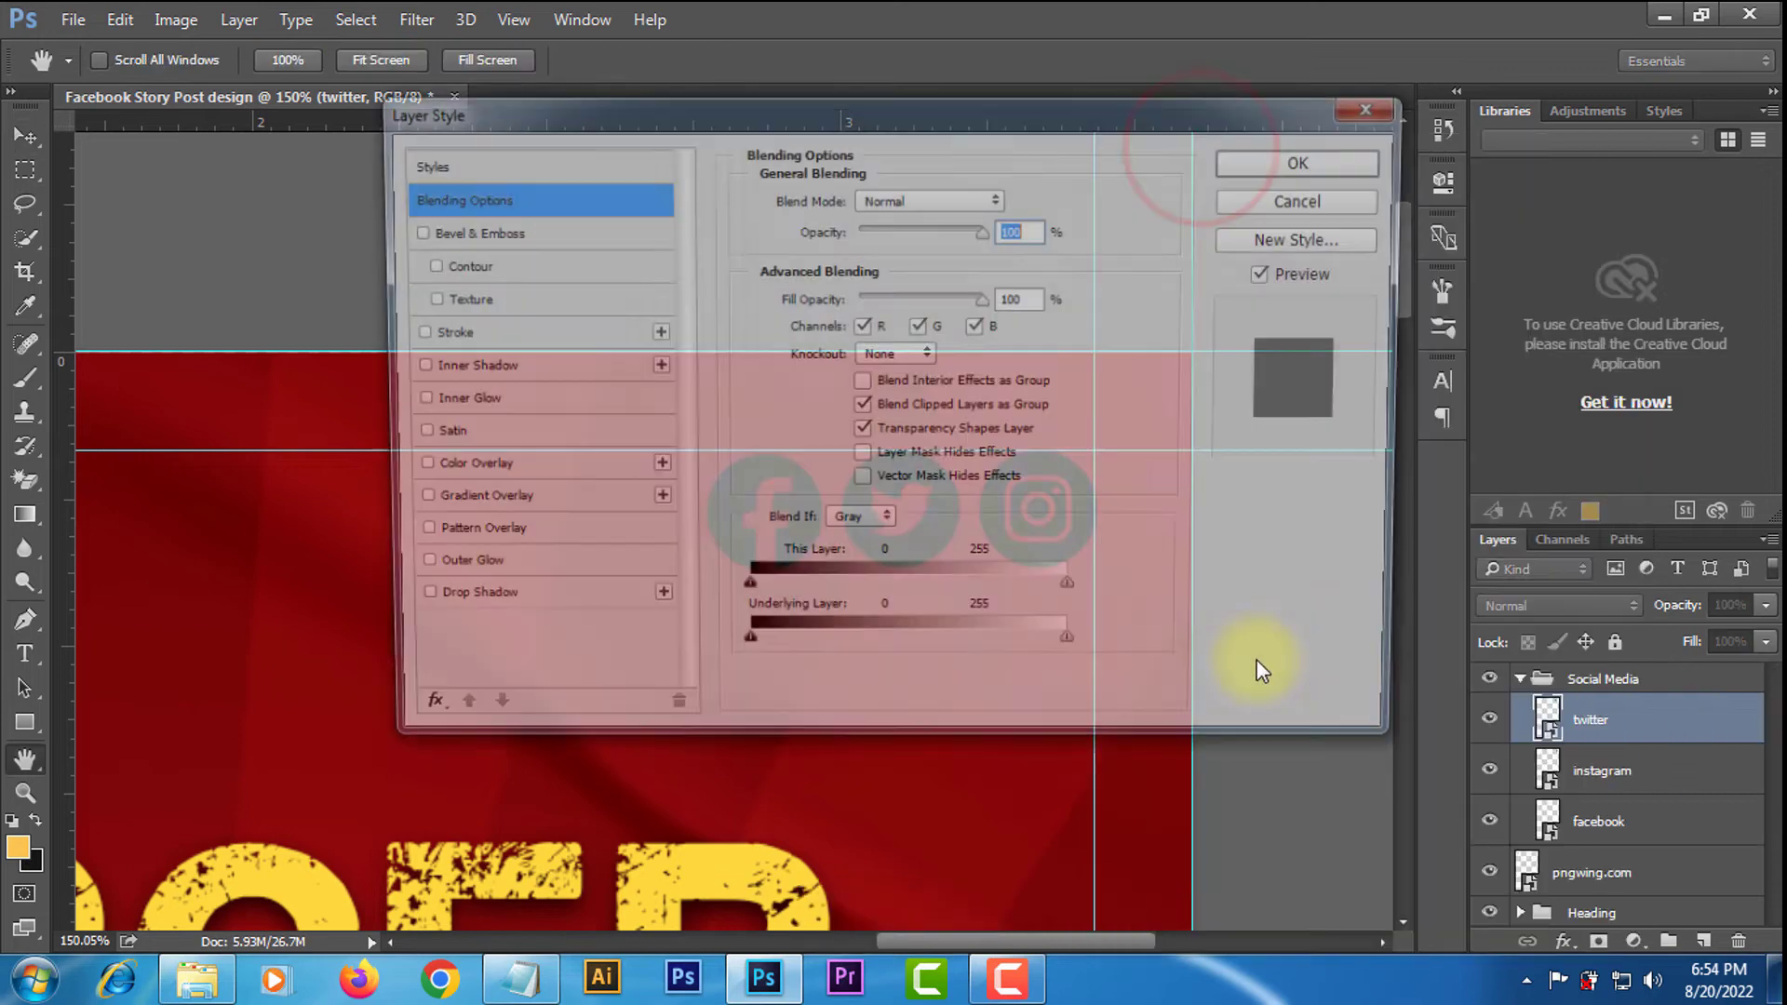
left_click(461, 470)
left_click(1015, 198)
type("ffffff")
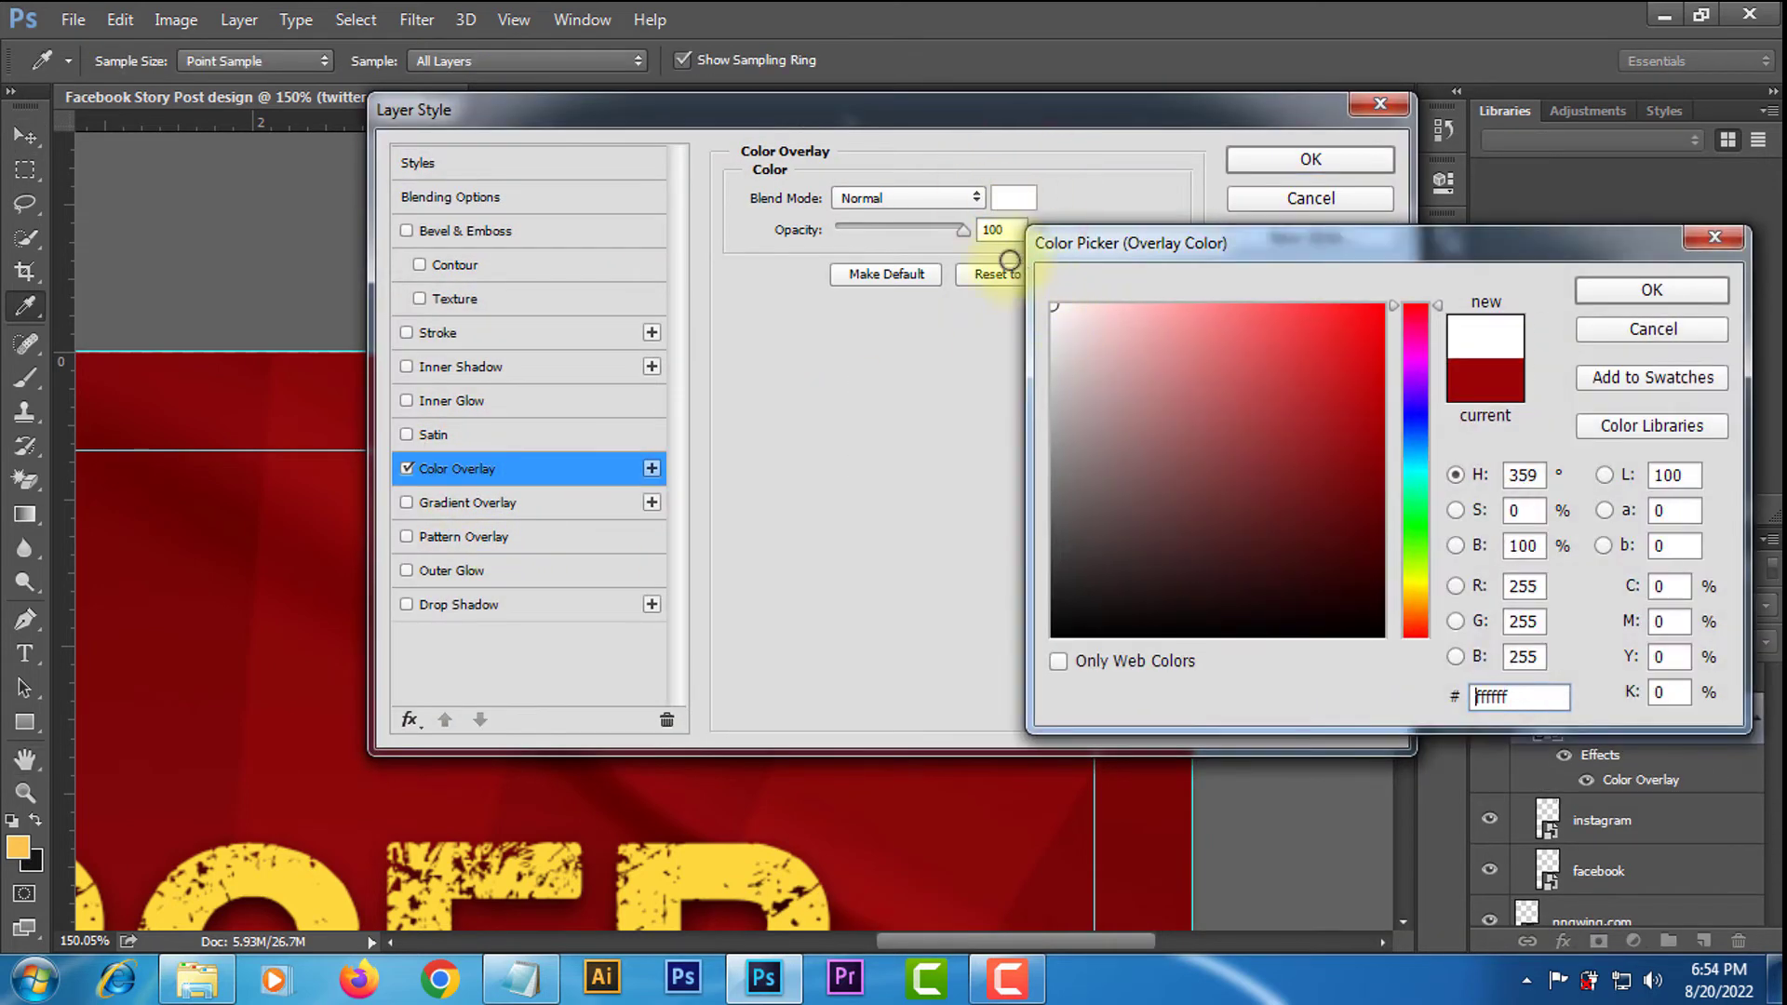
left_click(723, 866)
left_click(1652, 290)
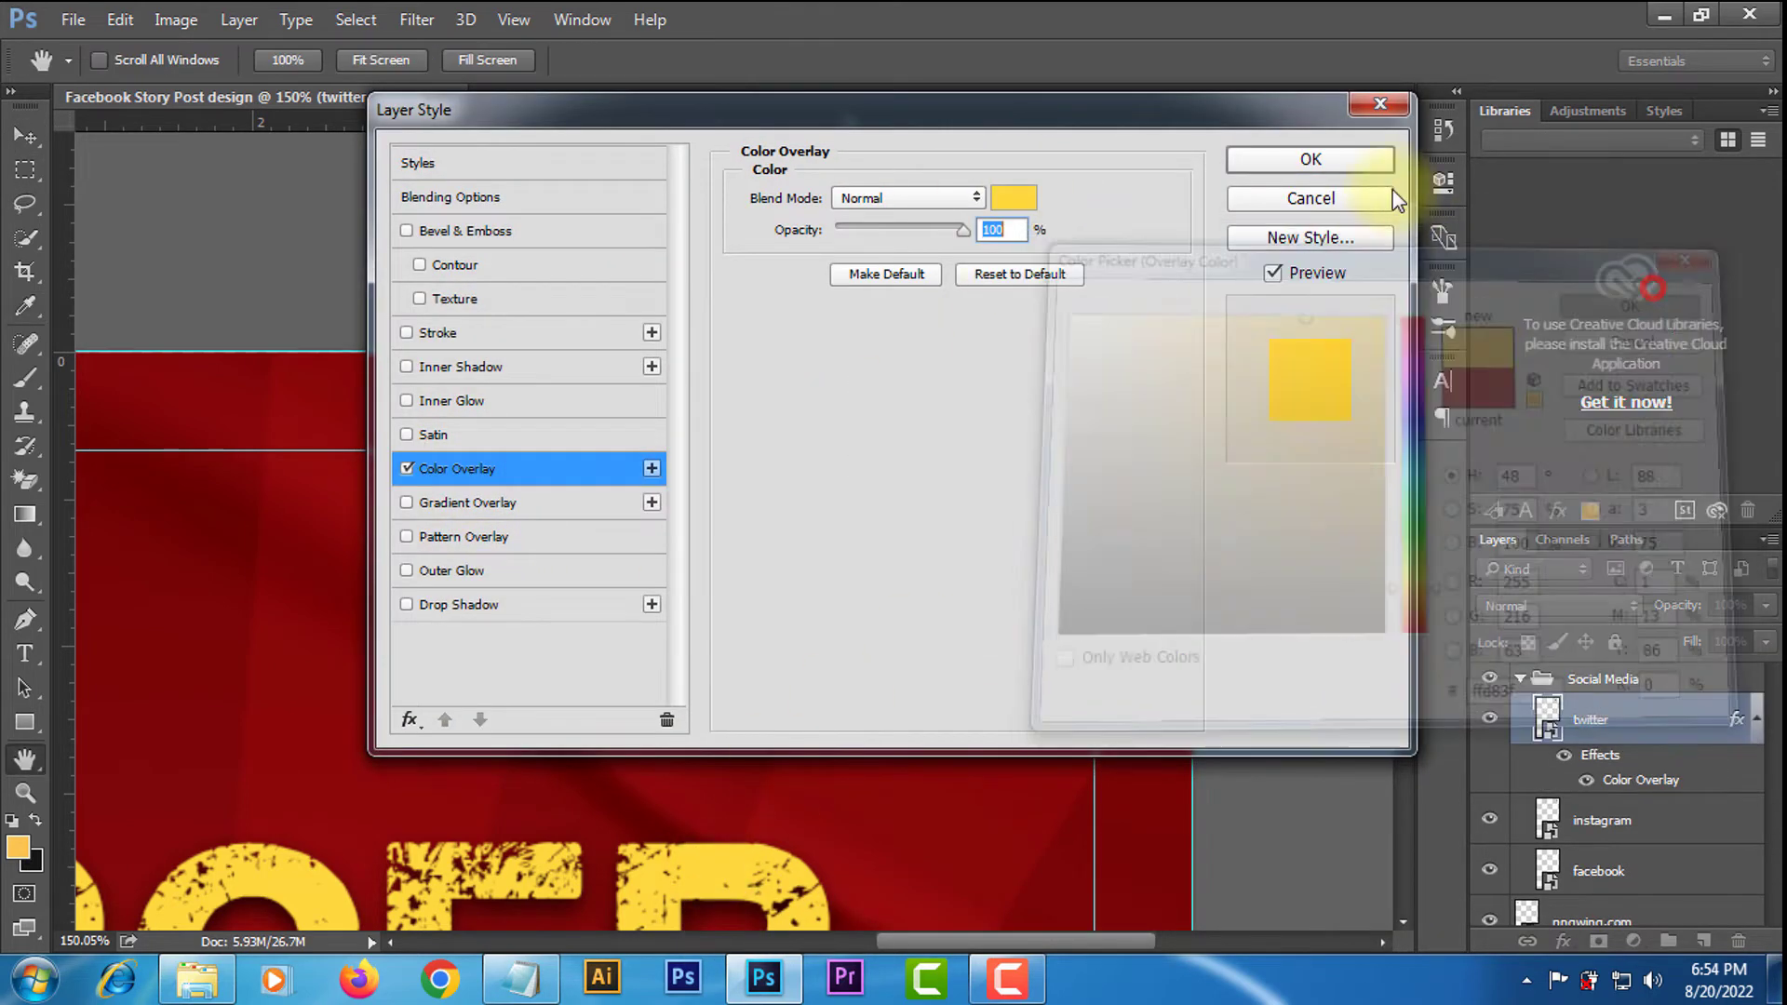
left_click(1311, 159)
Copy the twitter layer's style and paste it onto the instagram and facebook layers.
scroll(1638, 772, "down", 1)
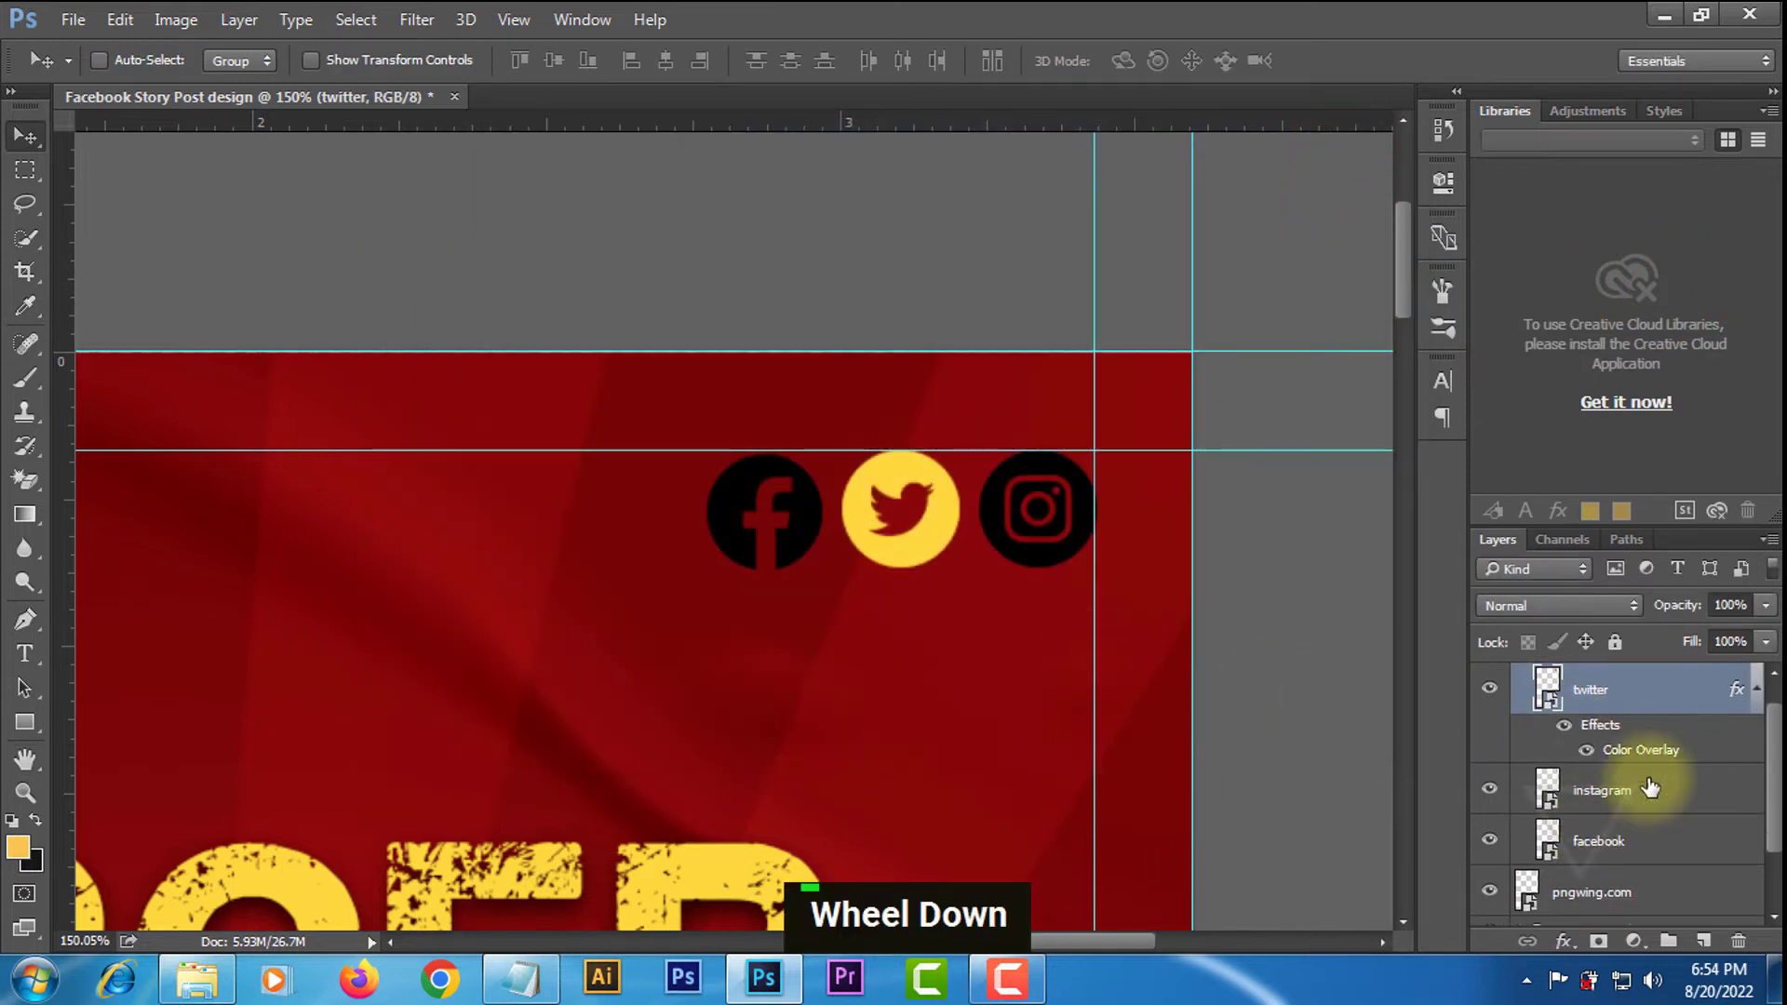
right_click(1737, 689)
left_click(1482, 477)
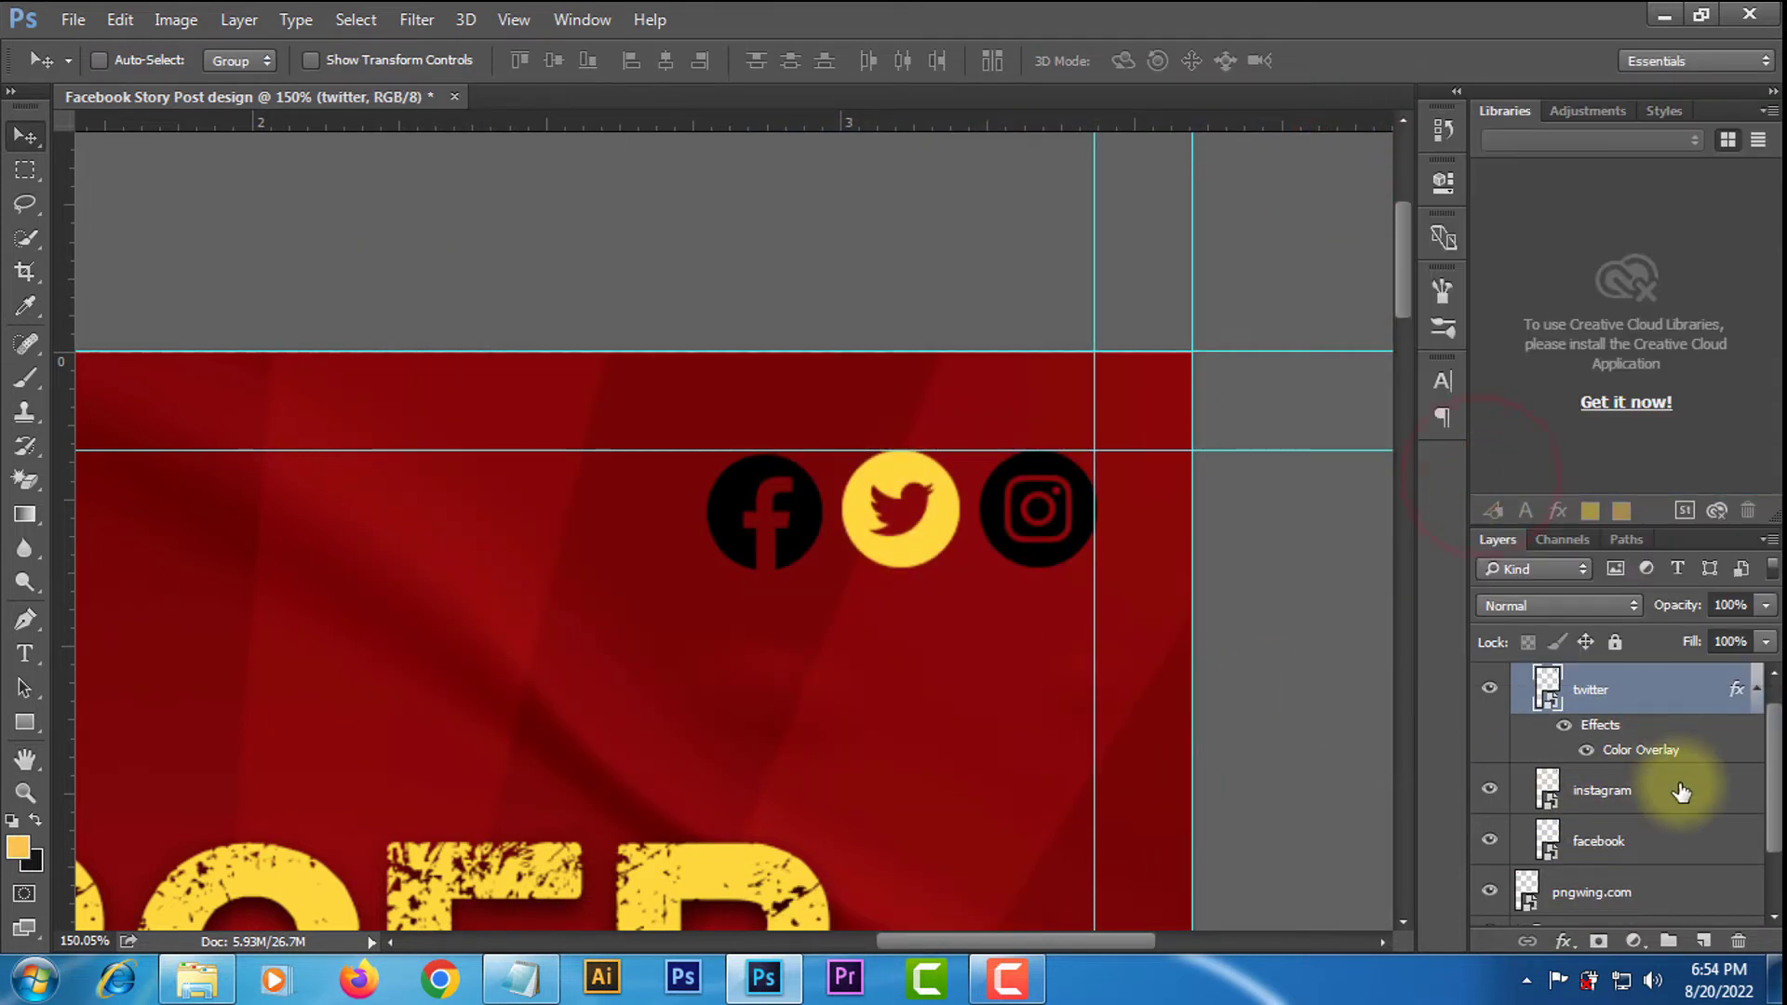
right_click(1683, 790)
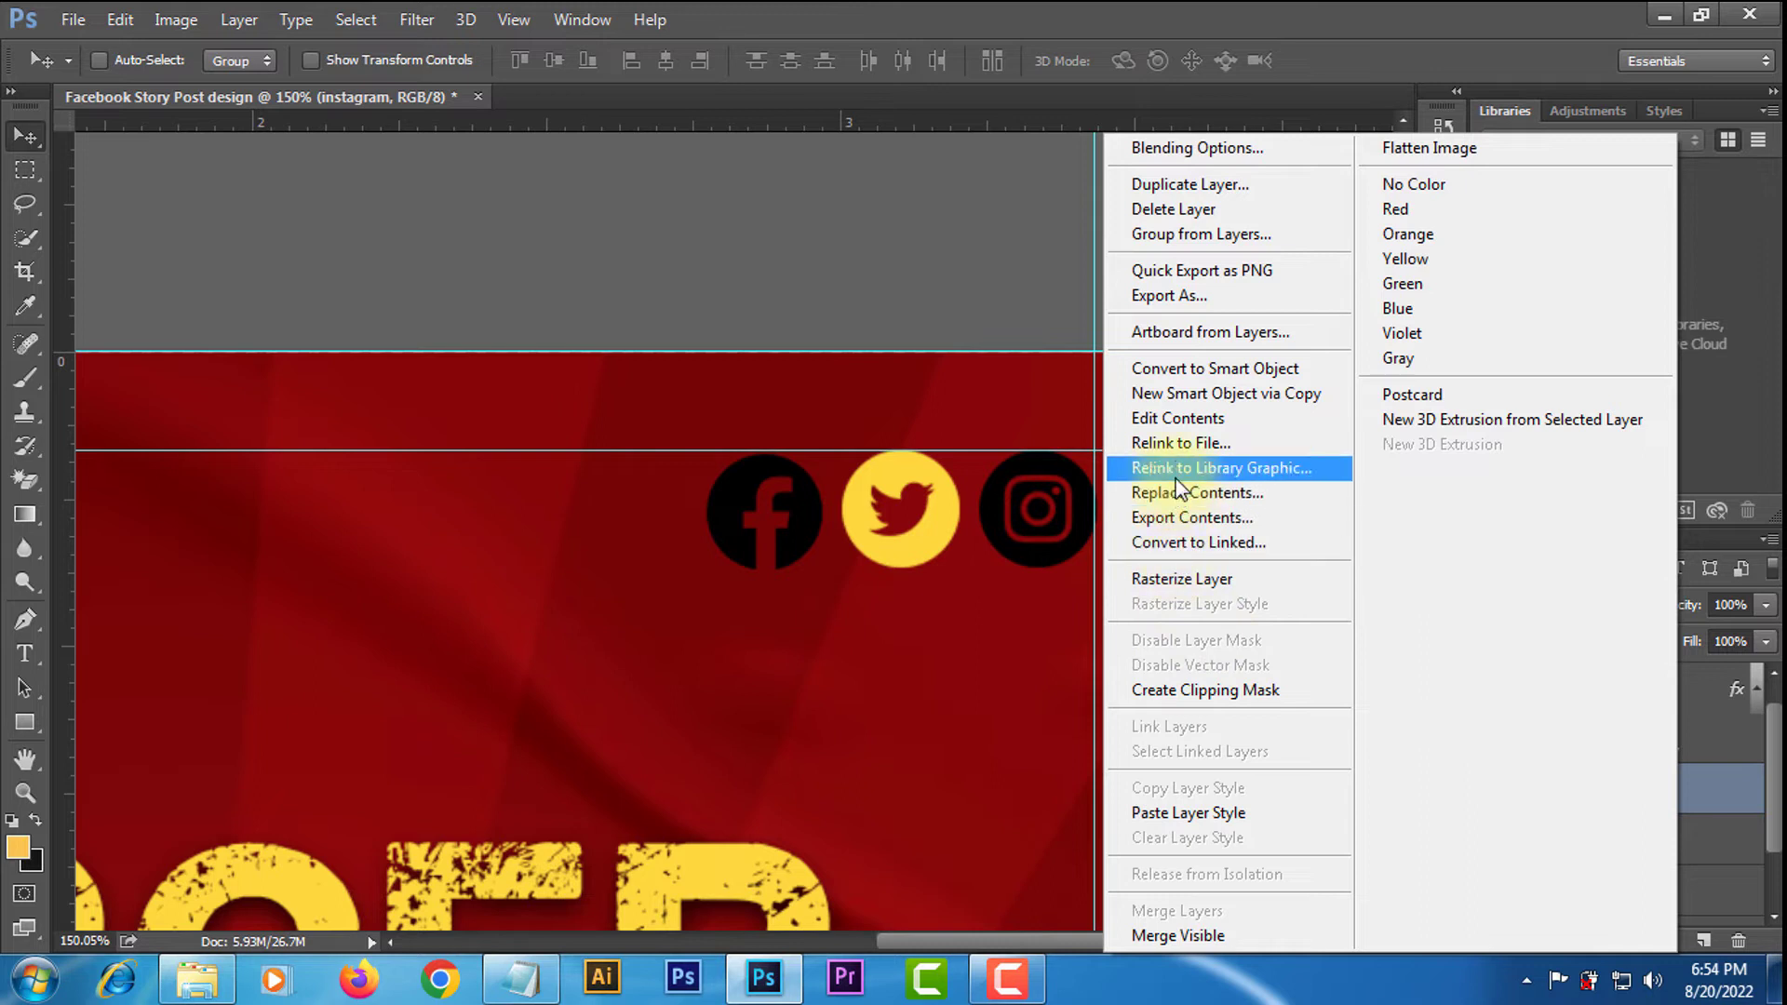
left_click(1158, 810)
scroll(1696, 798, "down", 3)
right_click(1657, 800)
left_click(1221, 812)
Scale the Burger King logo down proportionally to about 1.61%, keeping its upper left corner on the margin guides, and commit.
scroll(939, 642, "down", 14)
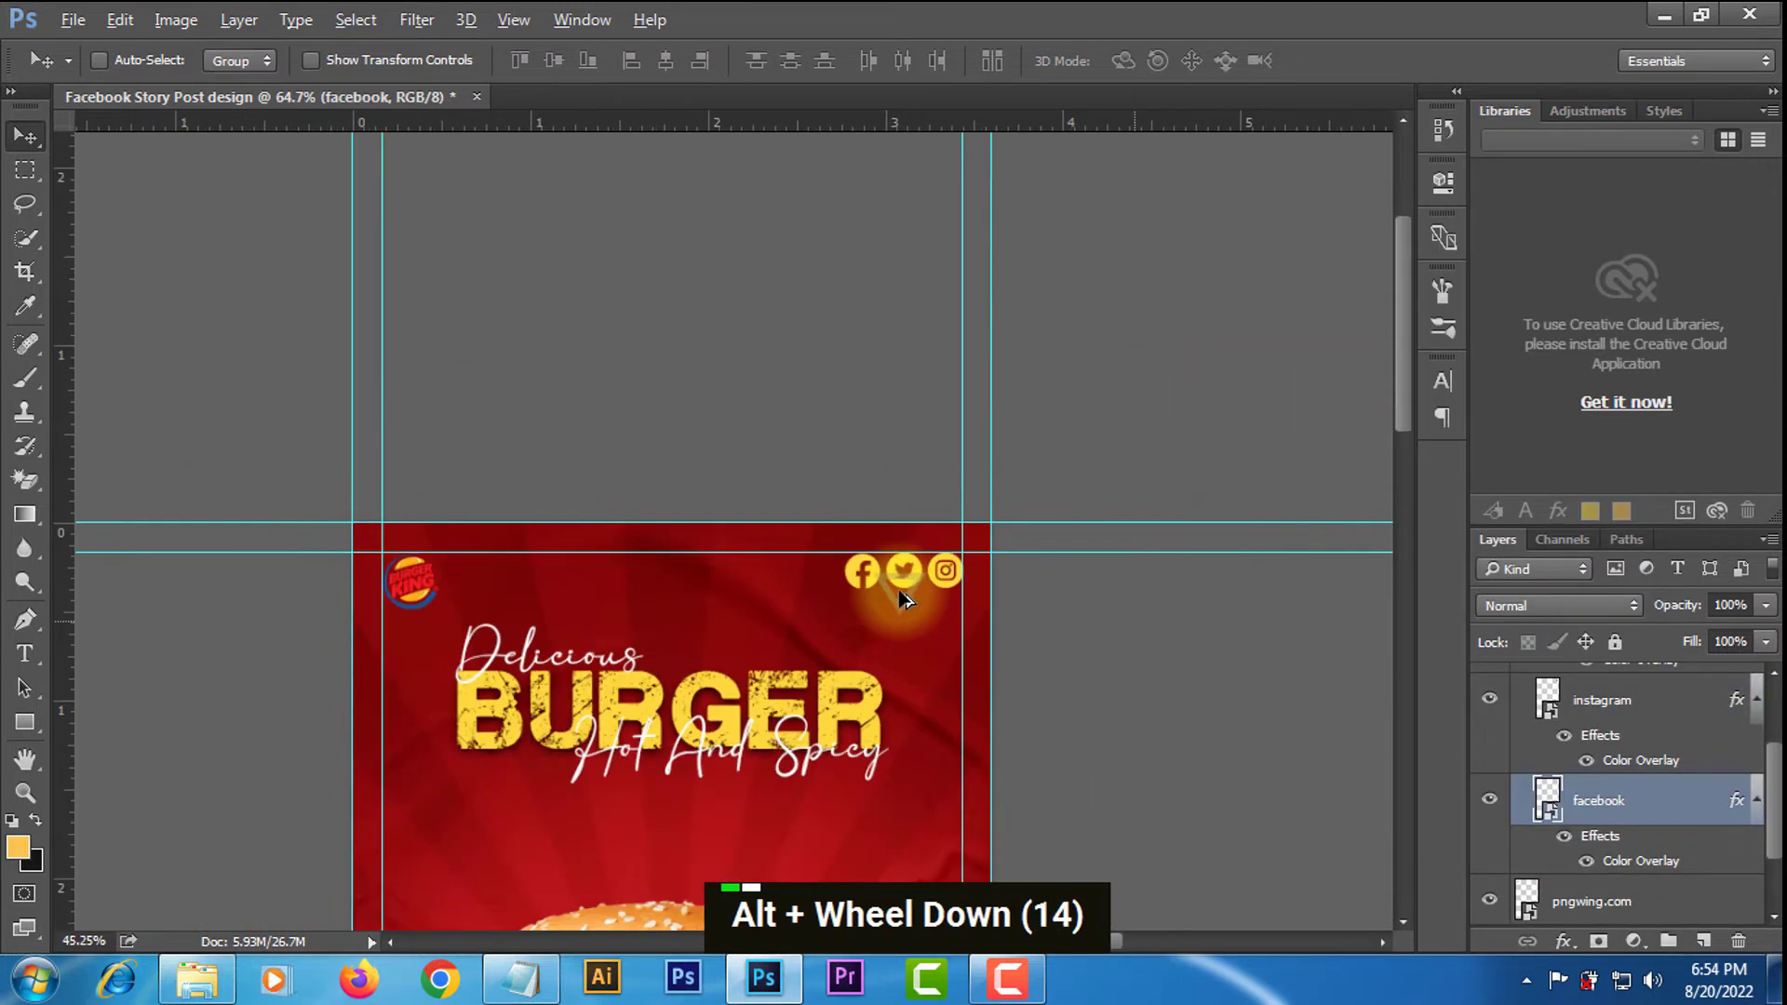
scroll(875, 177, "up", 7)
scroll(875, 177, "up", 5)
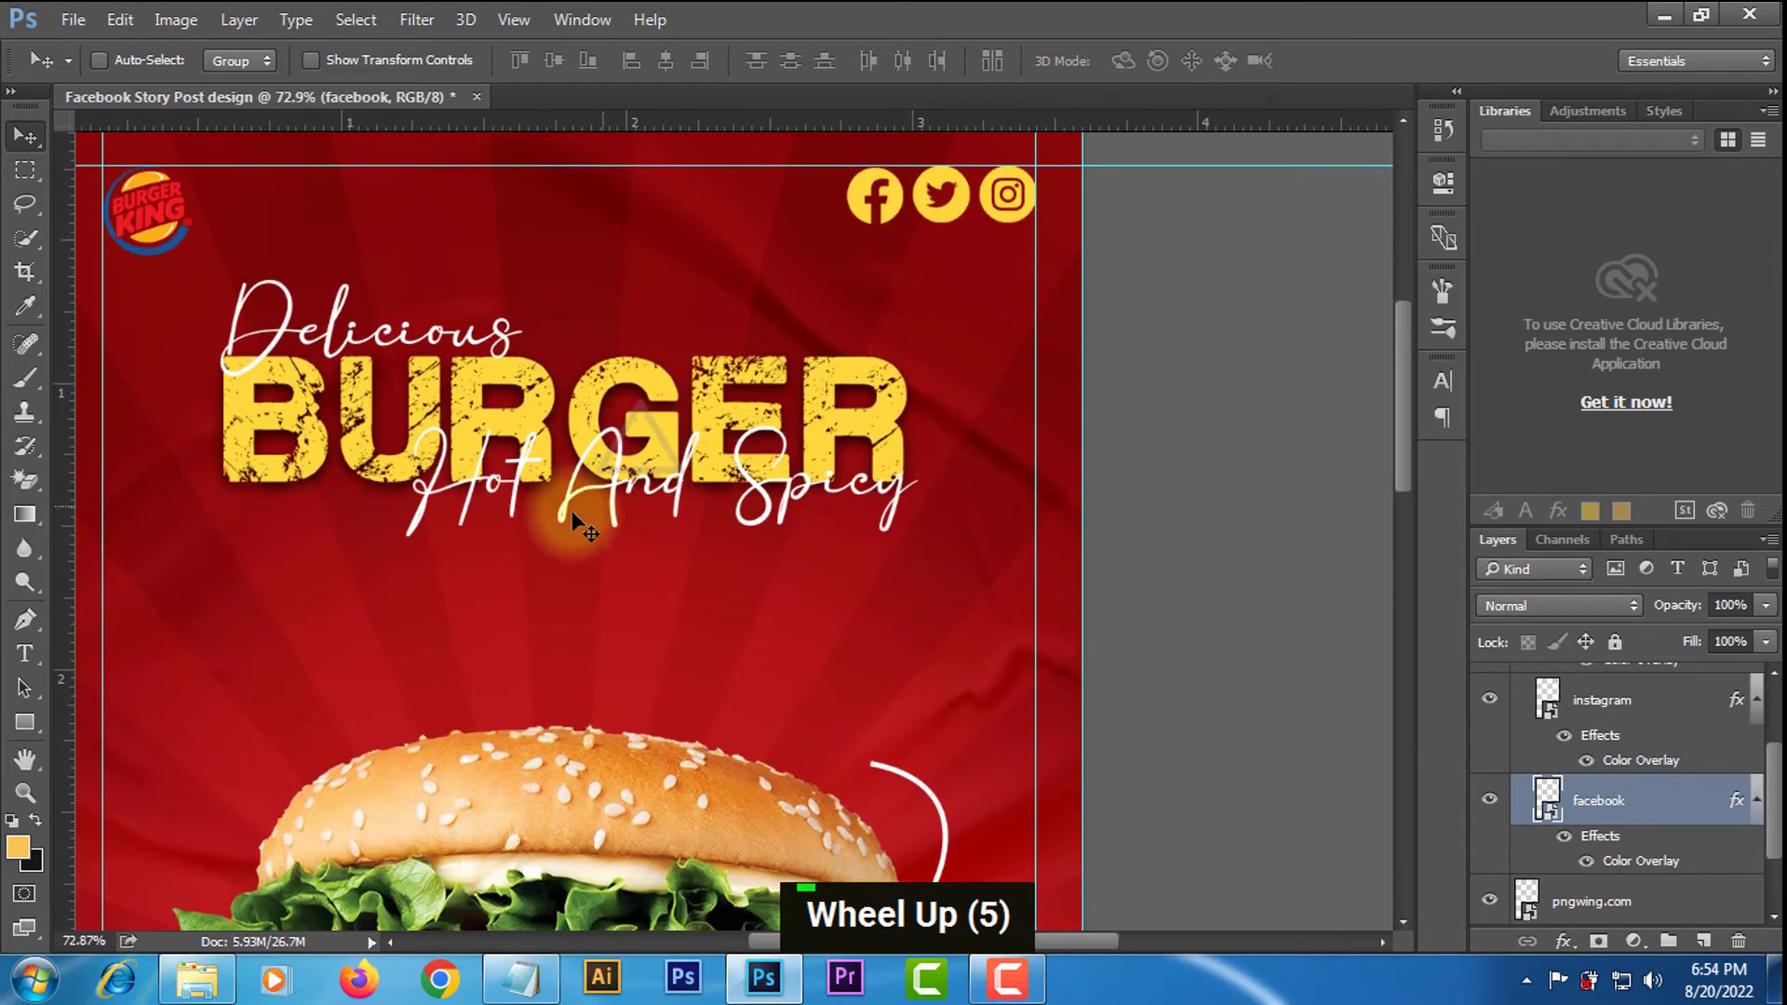
scroll(651, 233, "up", 14)
scroll(1627, 829, "down", 14)
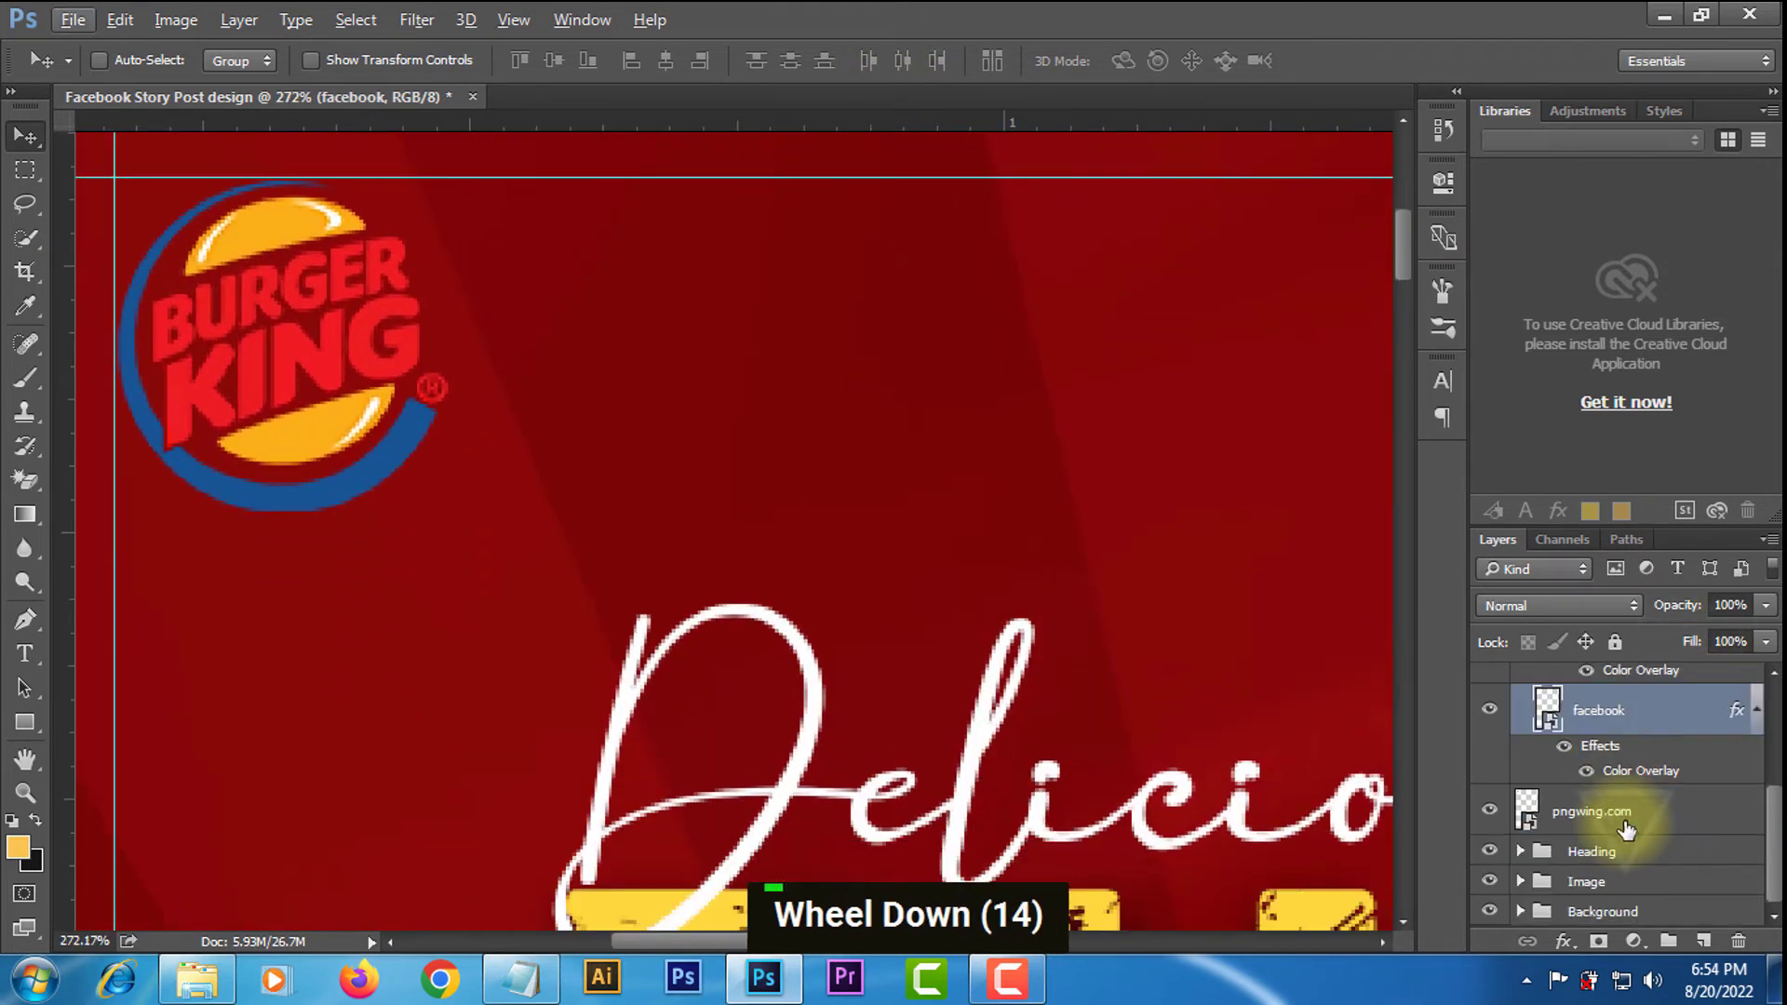
left_click(1582, 812)
key("ctrl+t")
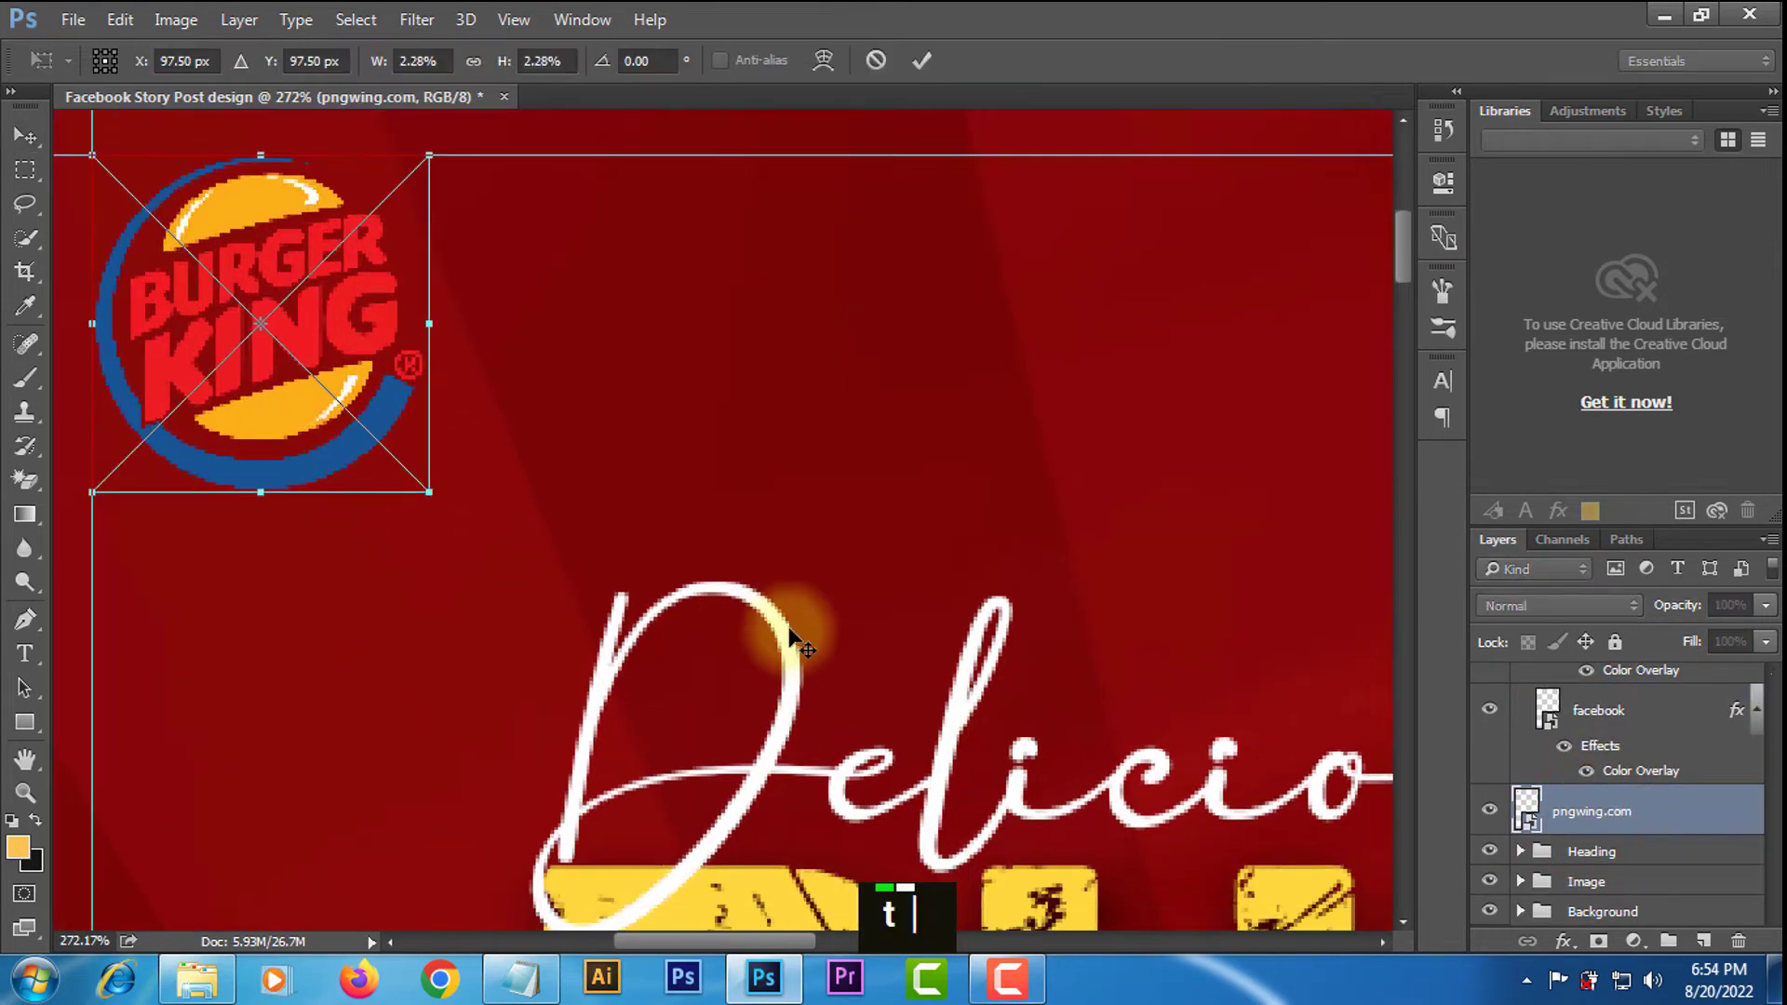
left_click_drag(428, 494, 359, 359)
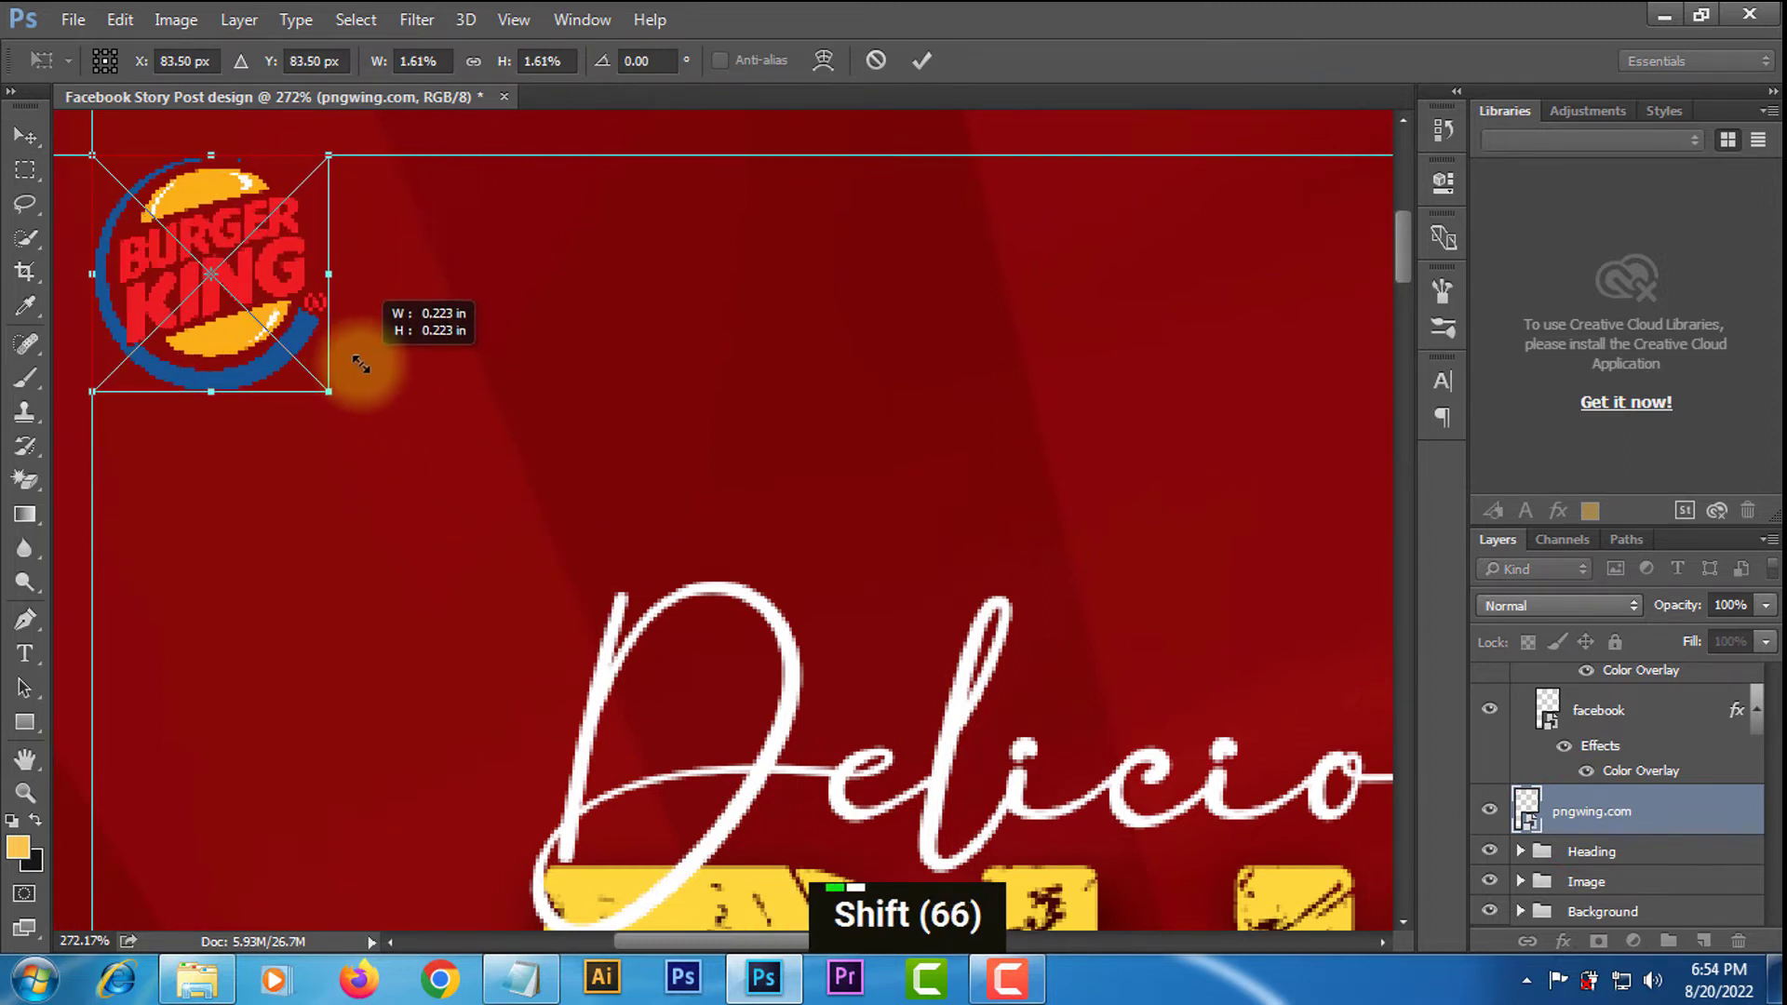
left_click(922, 60)
Enlarge the Burger King logo slightly and proportionally from its upper left corner and commit the transform.
scroll(968, 438, "down", 19, "alt")
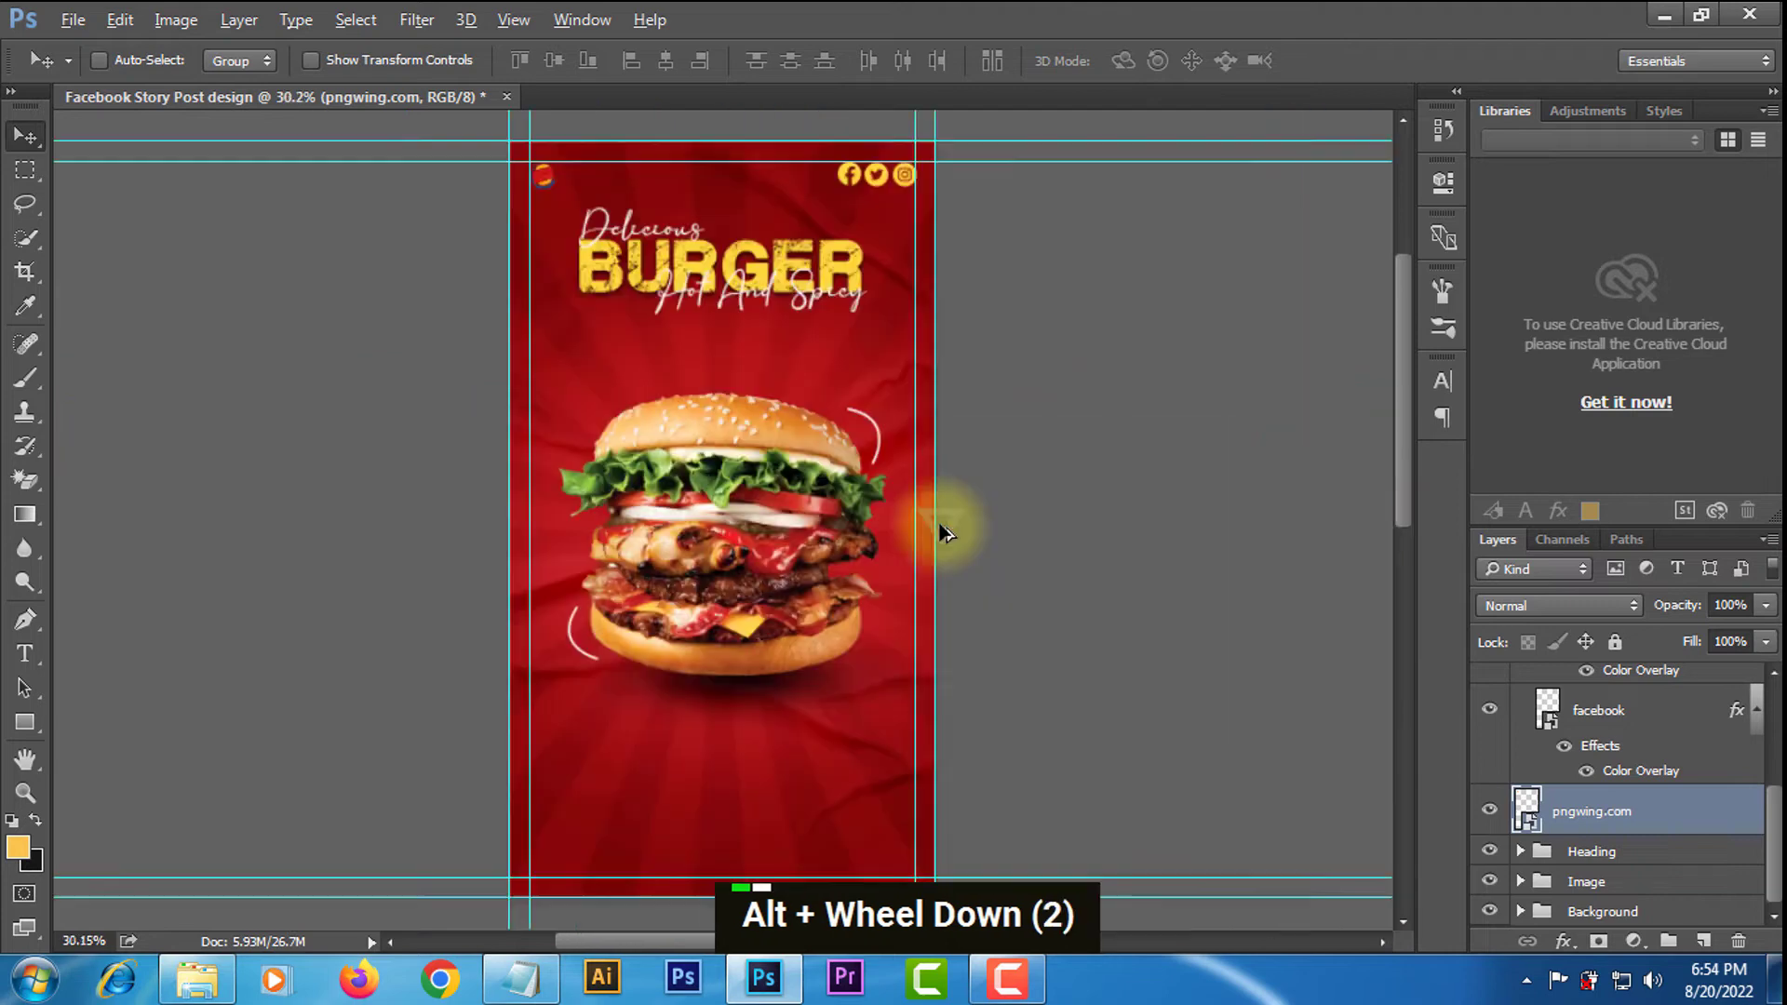
scroll(515, 179, "up", 8, "alt")
scroll(515, 179, "up", 11, "alt")
scroll(559, 126, "up", 3, "alt")
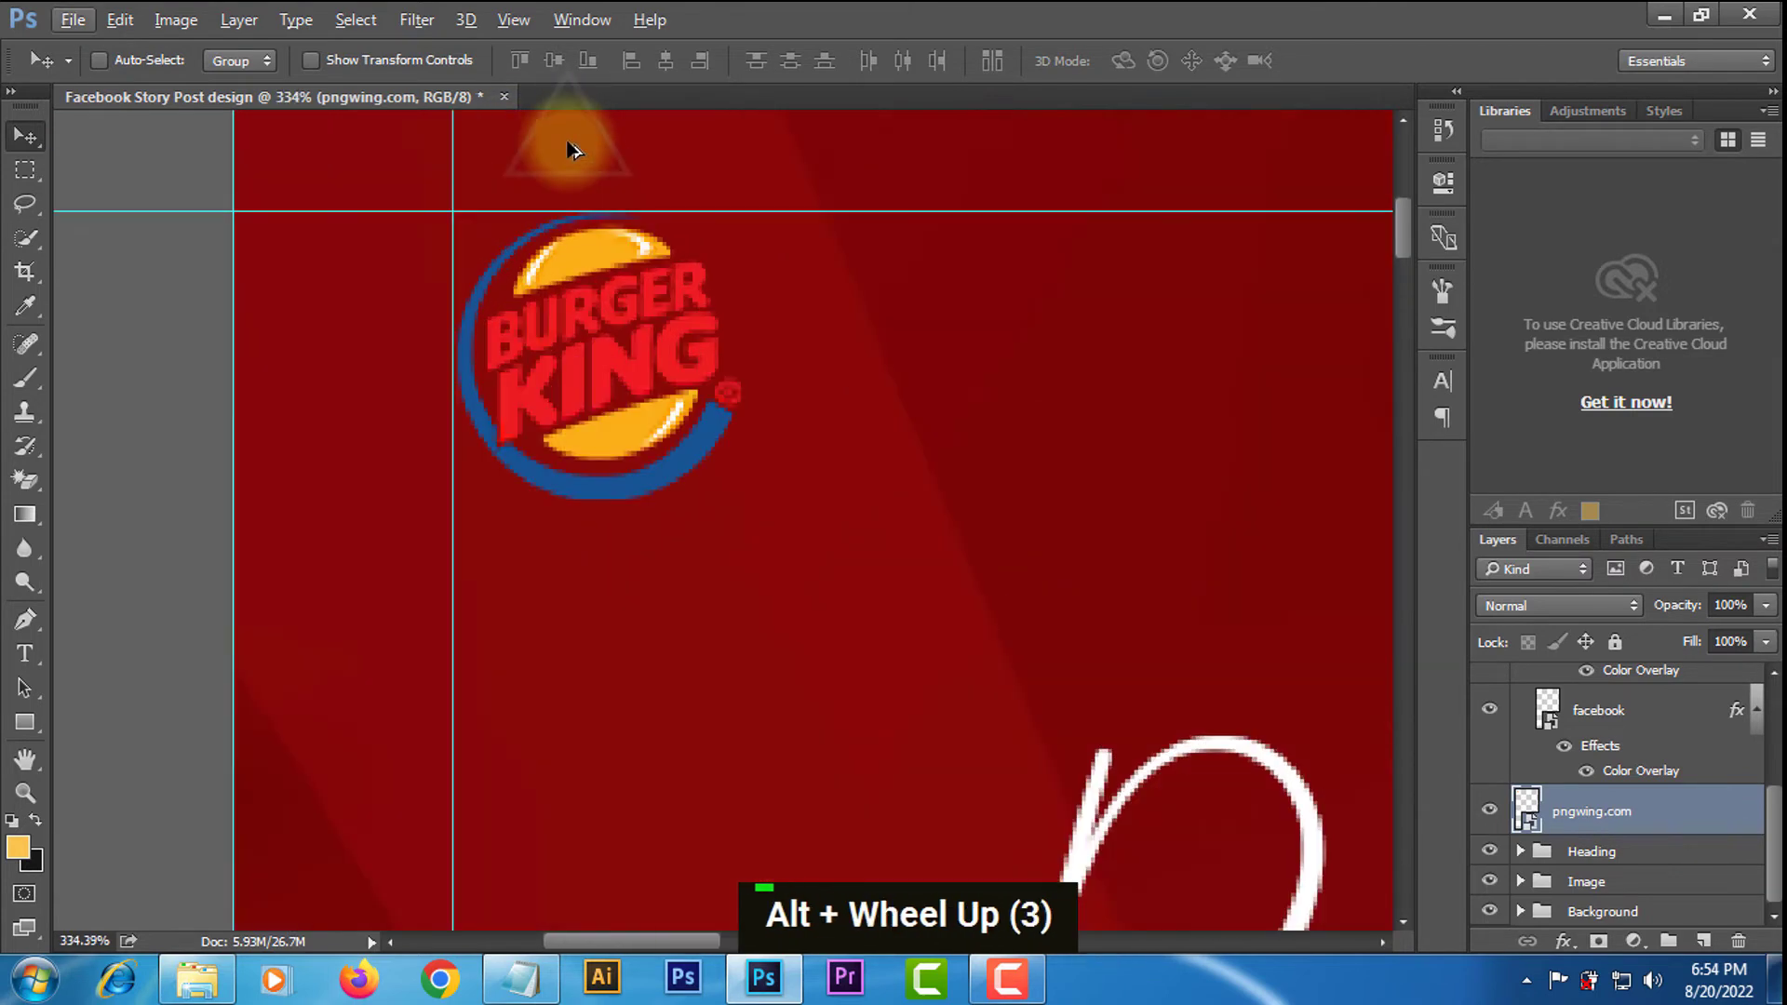
key("ctrl+t")
left_click_drag(746, 503, 795, 475)
left_click(924, 59)
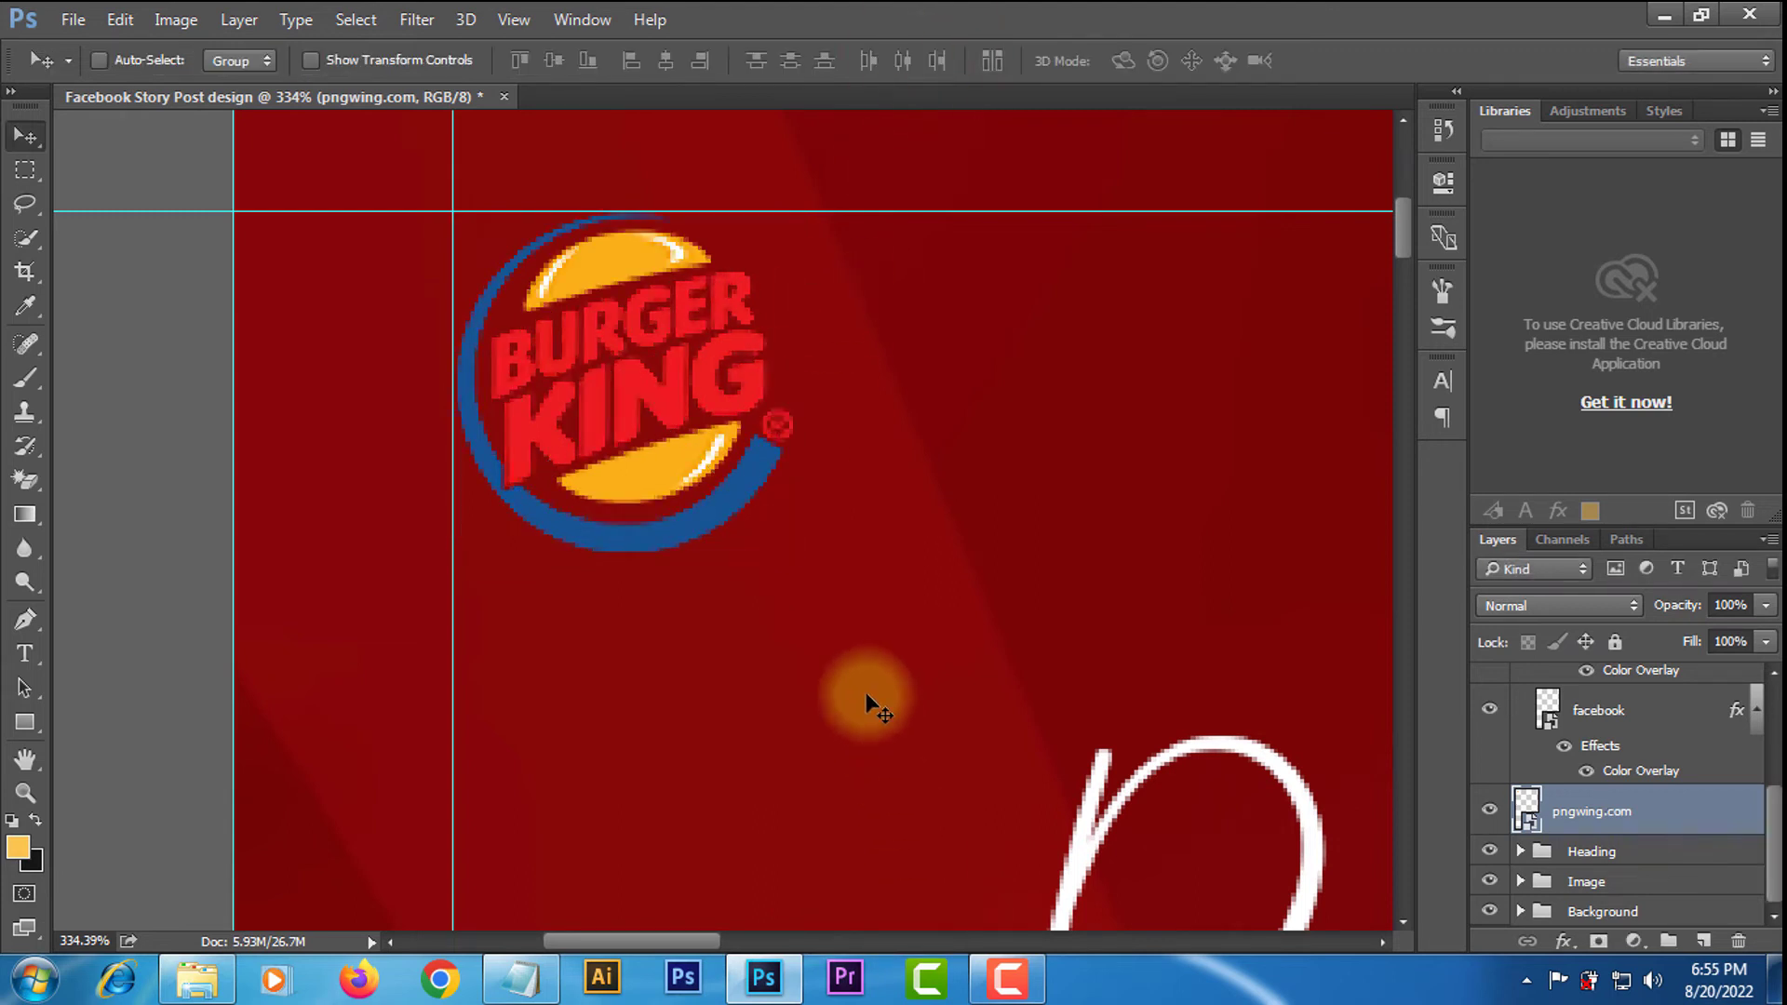
Scale the Social Media group down proportionally to about 65%, keeping it in the upper right margin corner, and commit.
scroll(871, 703, "down", 19, "alt")
scroll(518, 248, "up", 1, "alt")
scroll(511, 219, "down", 1, "alt")
scroll(512, 220, "up", 2, "alt")
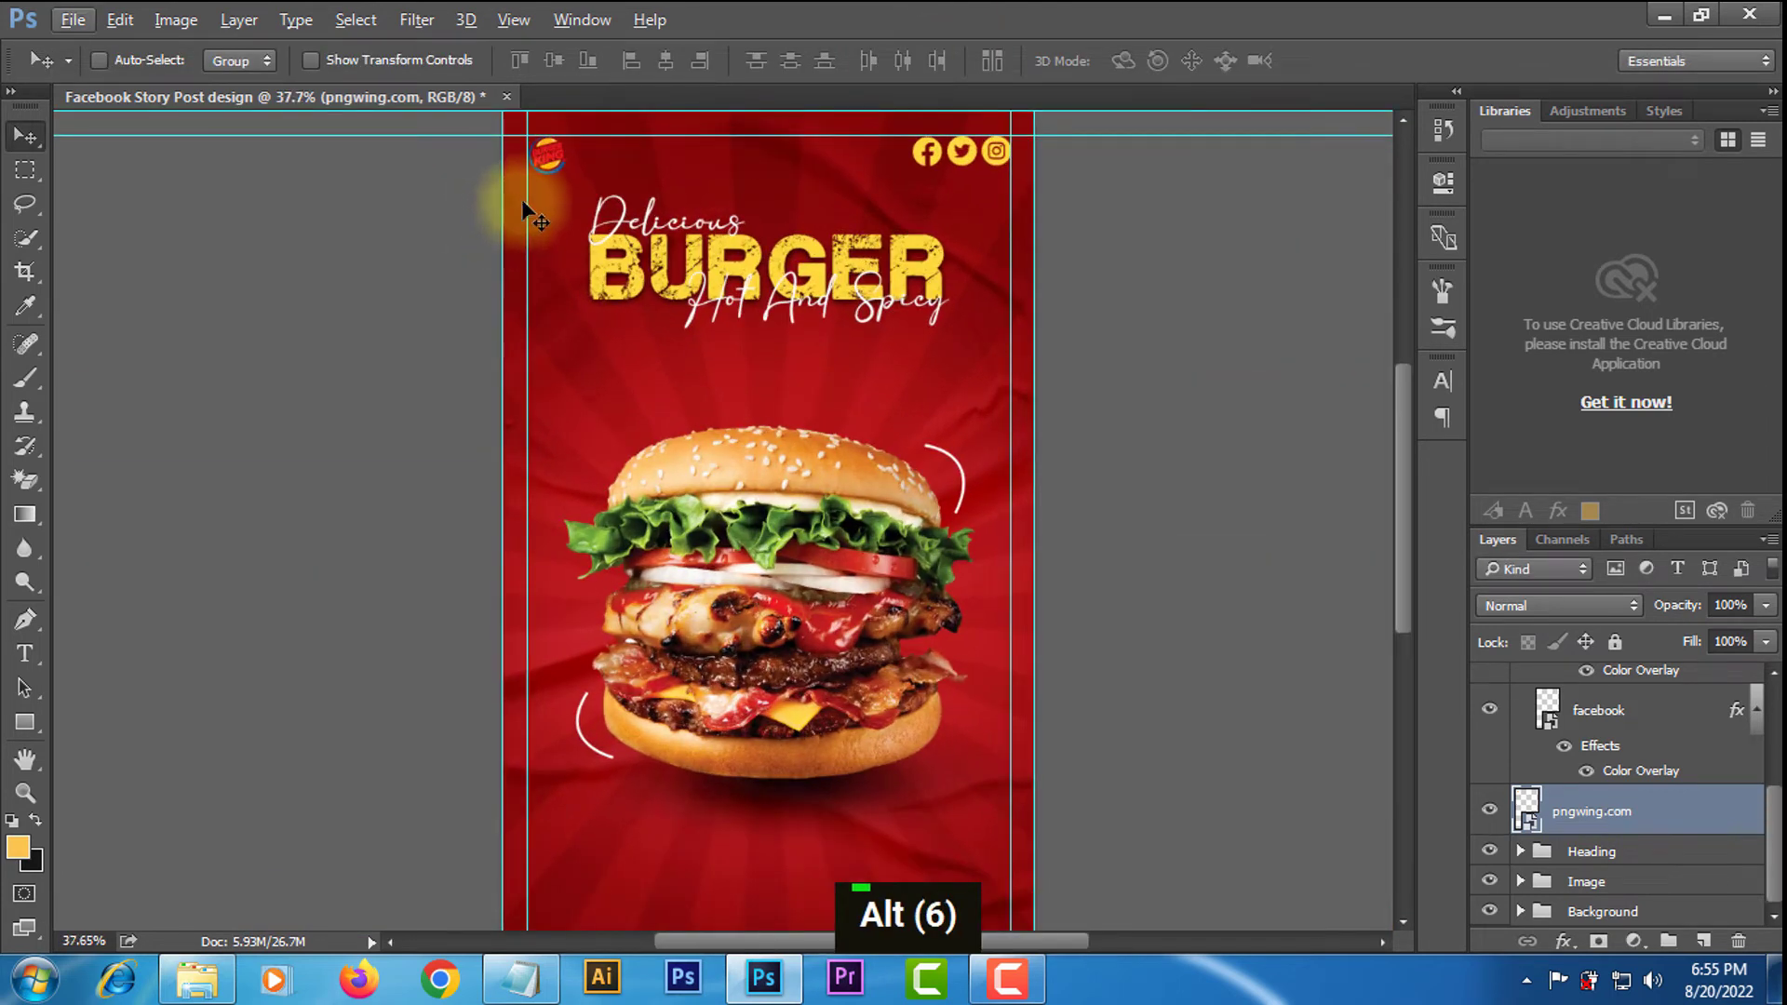
scroll(535, 135, "up", 11, "alt")
scroll(530, 128, "down", 9, "alt")
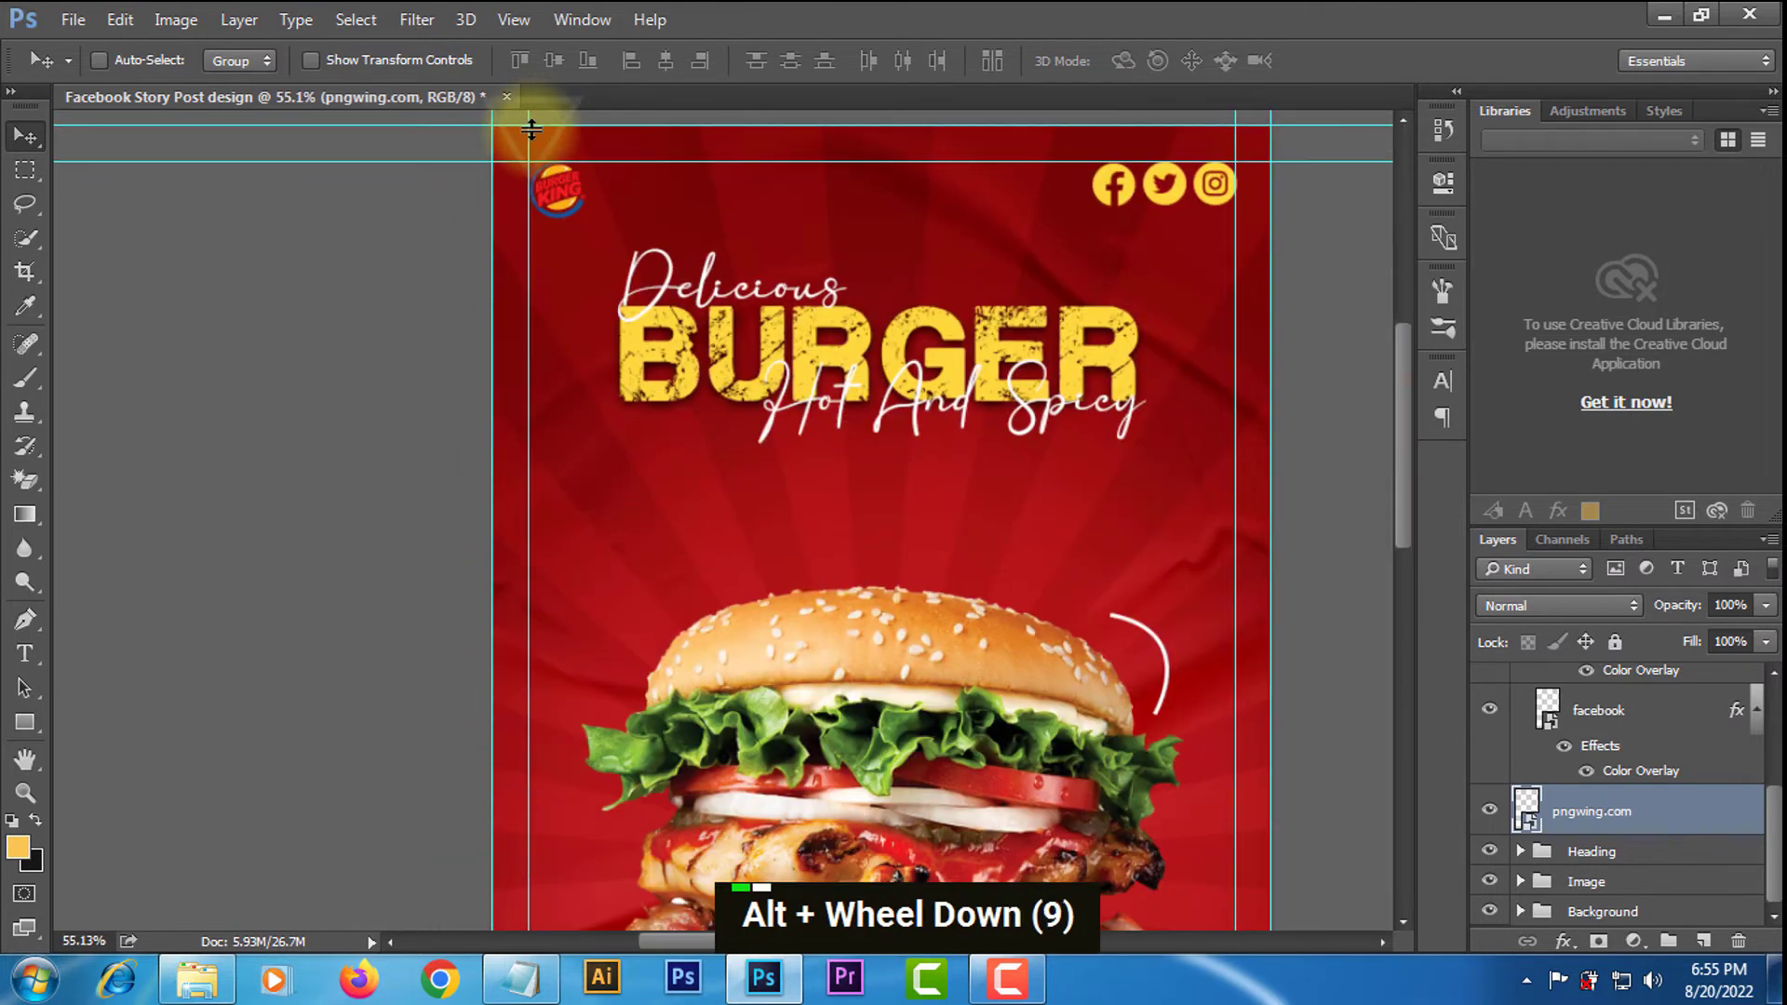
scroll(530, 129, "down", 5, "alt")
scroll(1526, 801, "up", 7)
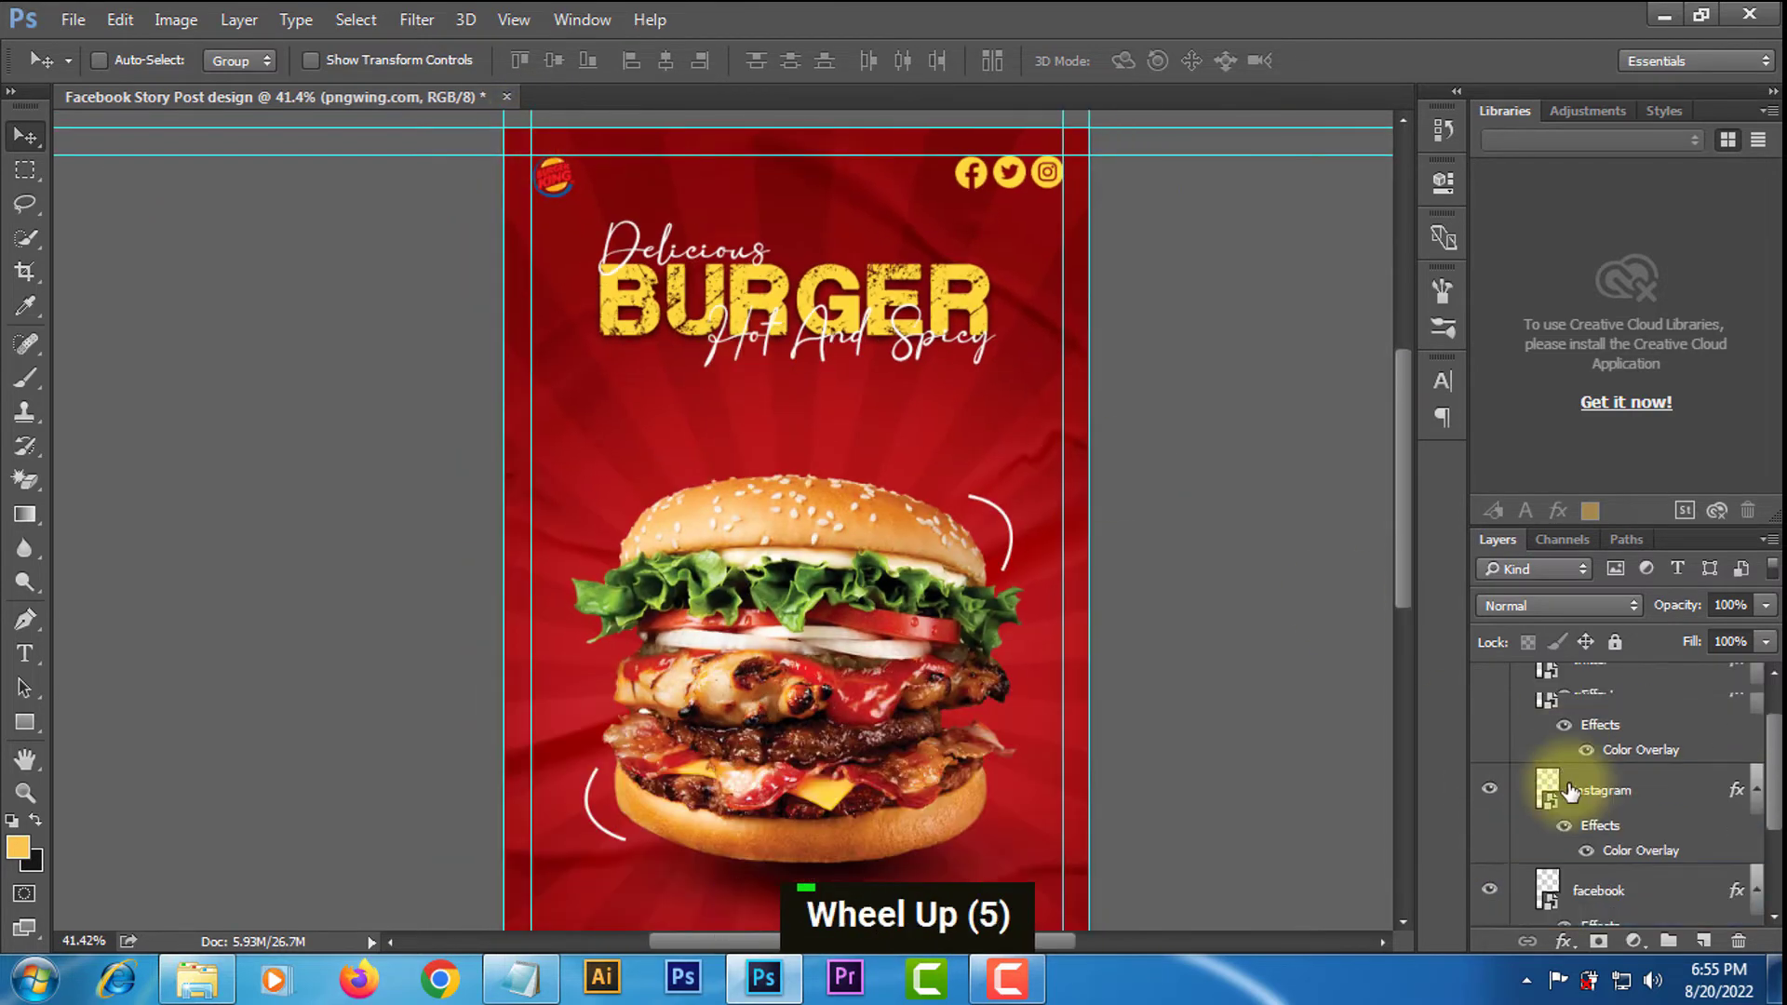
left_click(1573, 678)
key("ctrl")
key("ctrl+t")
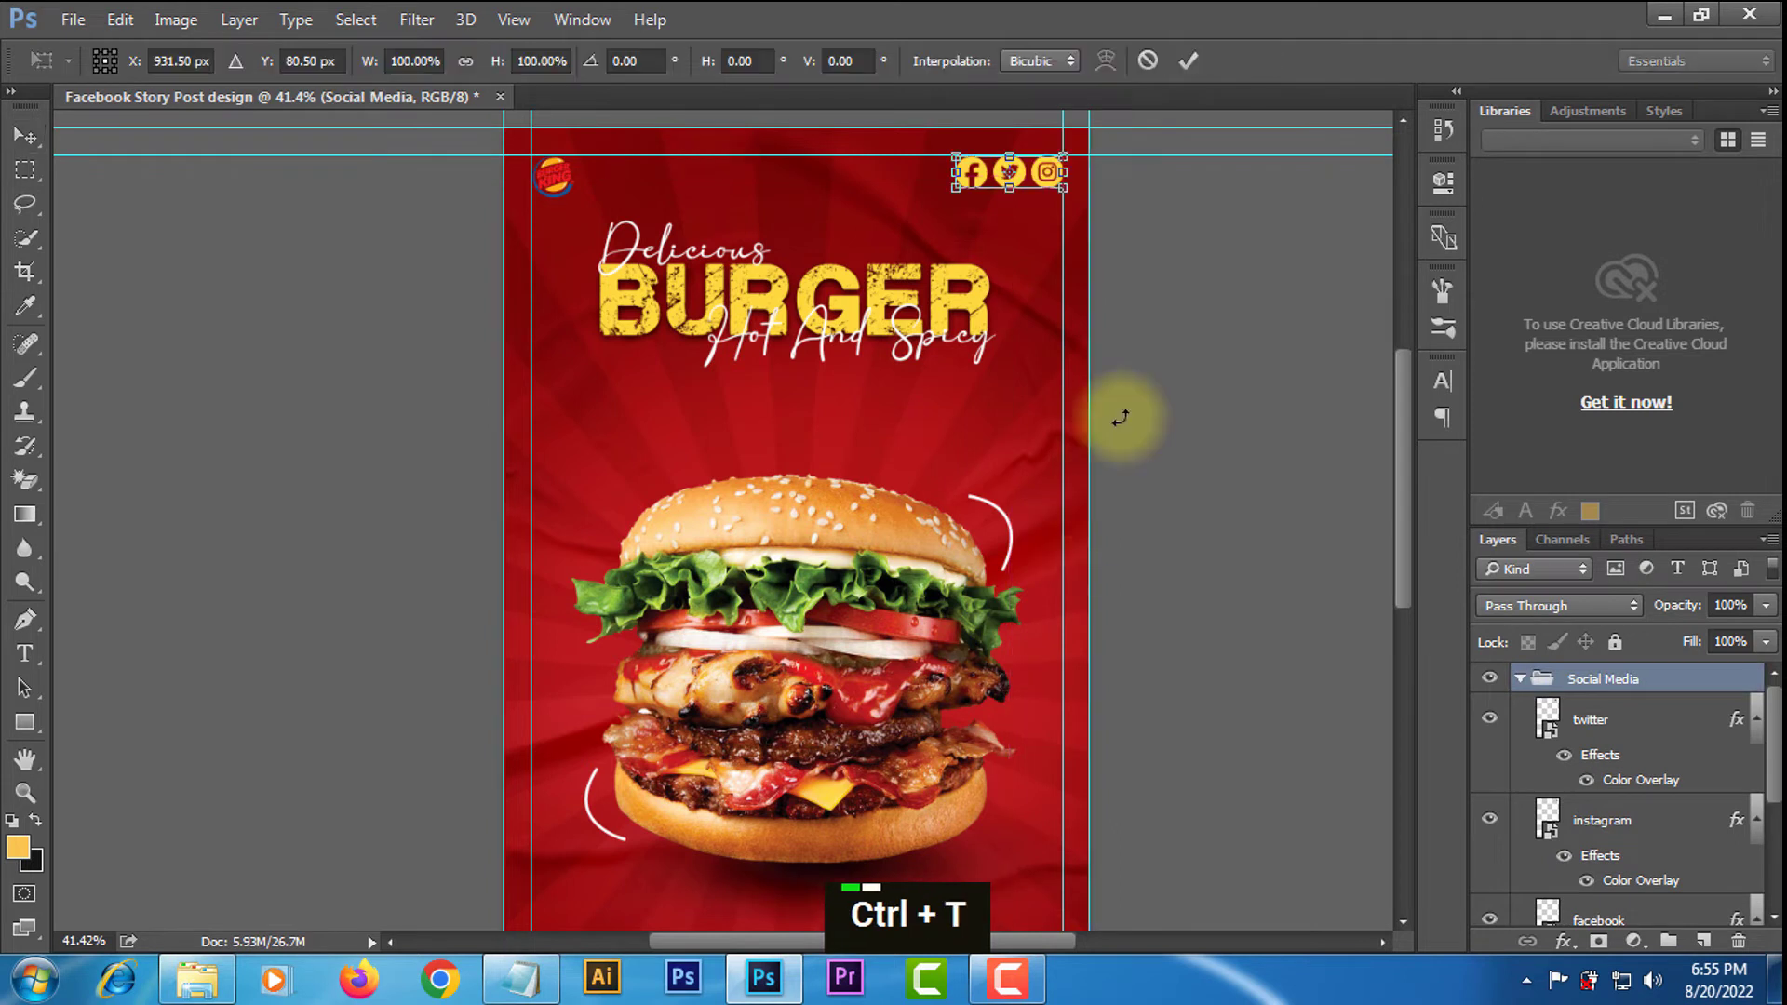
left_click_drag(954, 189, 974, 179)
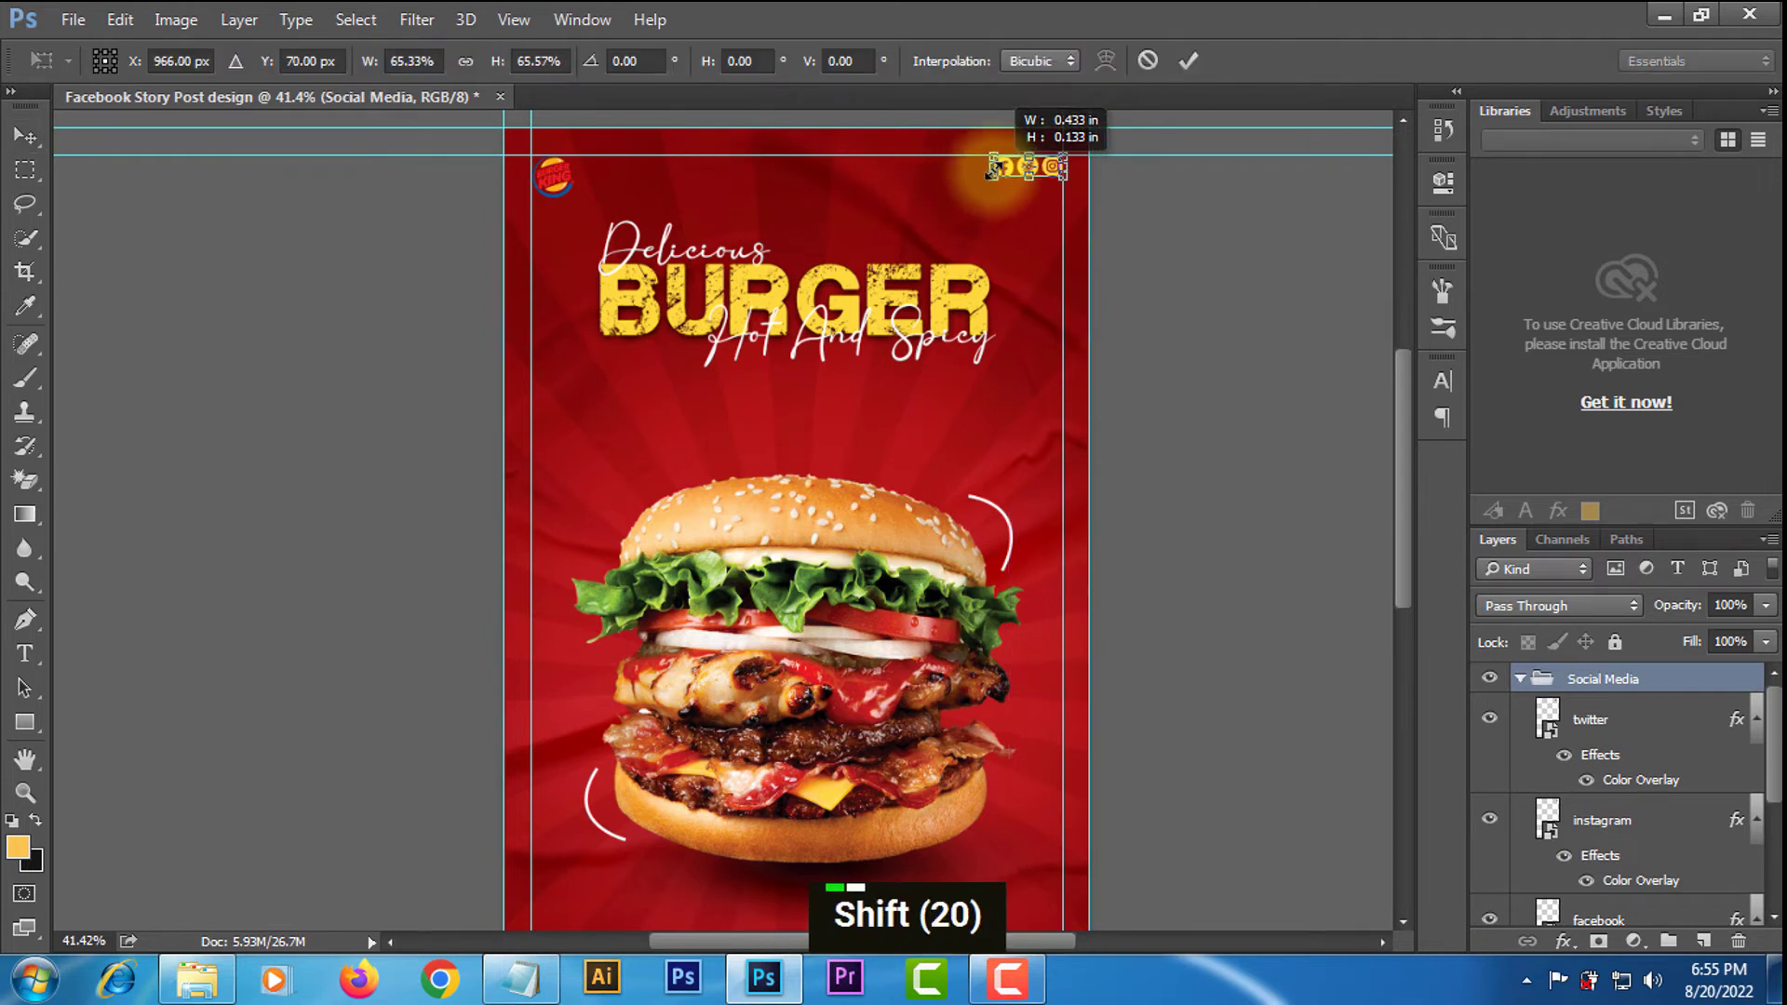
left_click(1189, 63)
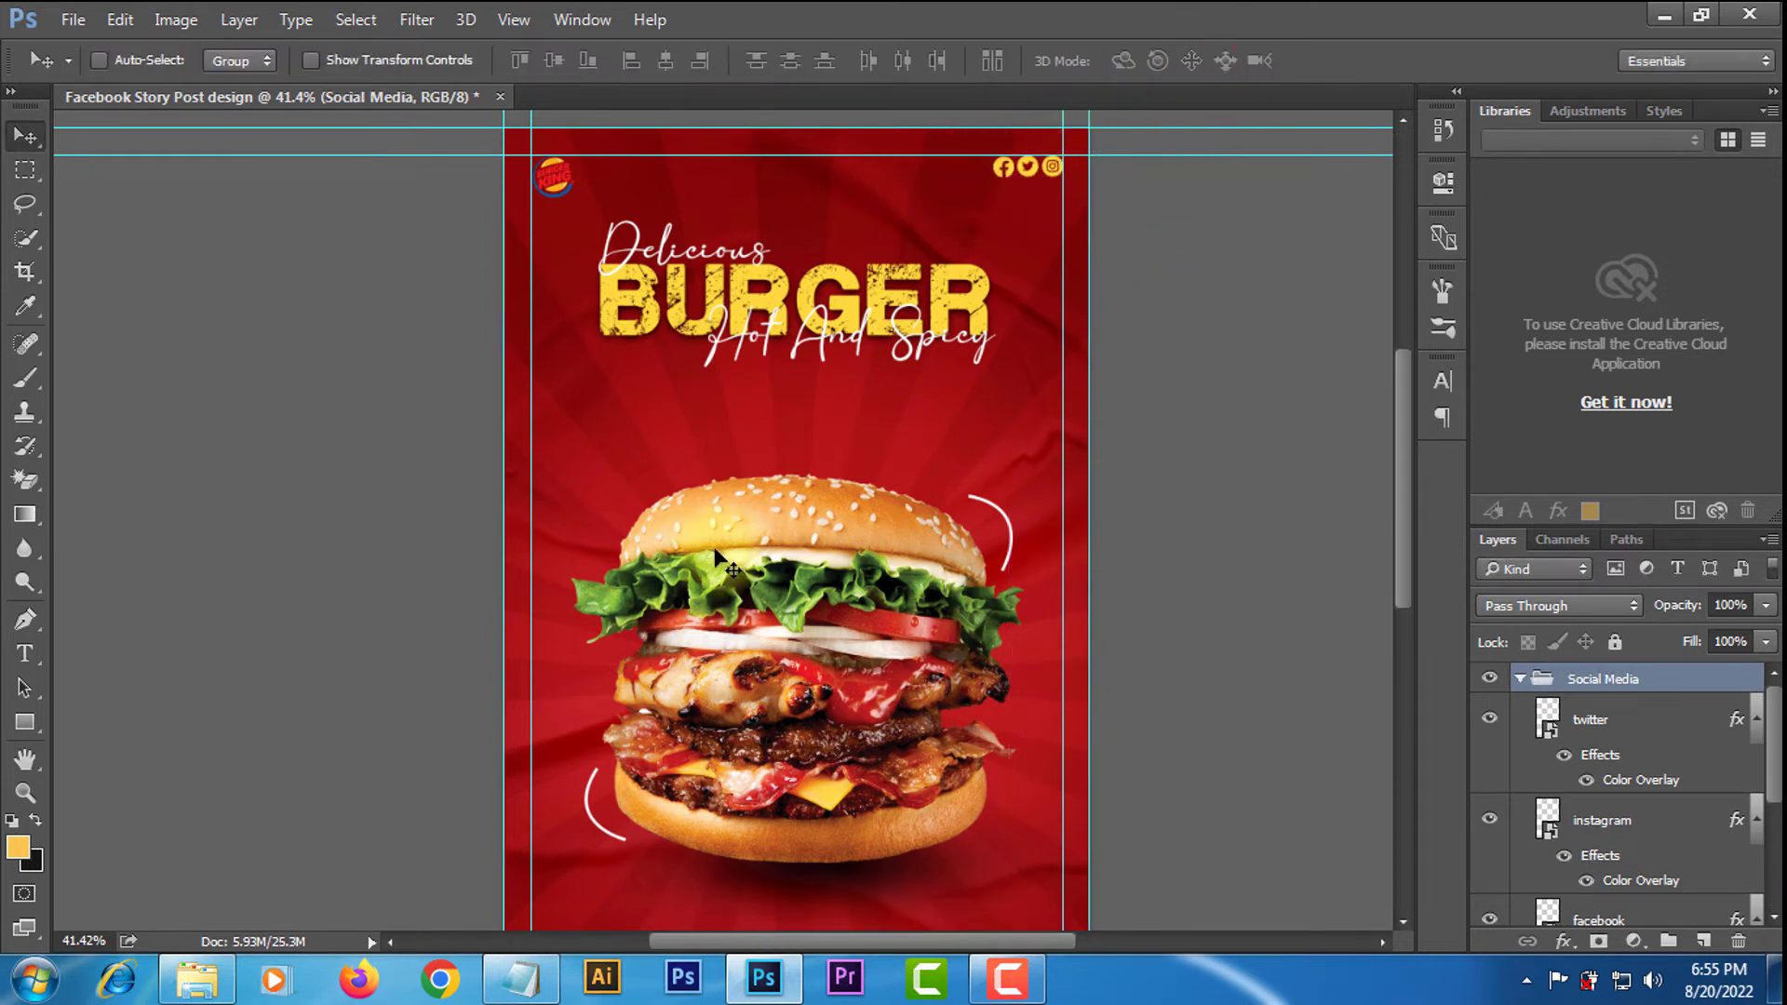
Draw a circle about 120 × 120 px with the Ellipse Tool on the red background below the burger.
scroll(726, 570, "down", 2)
scroll(483, 299, "up", 2)
scroll(782, 449, "up", 3)
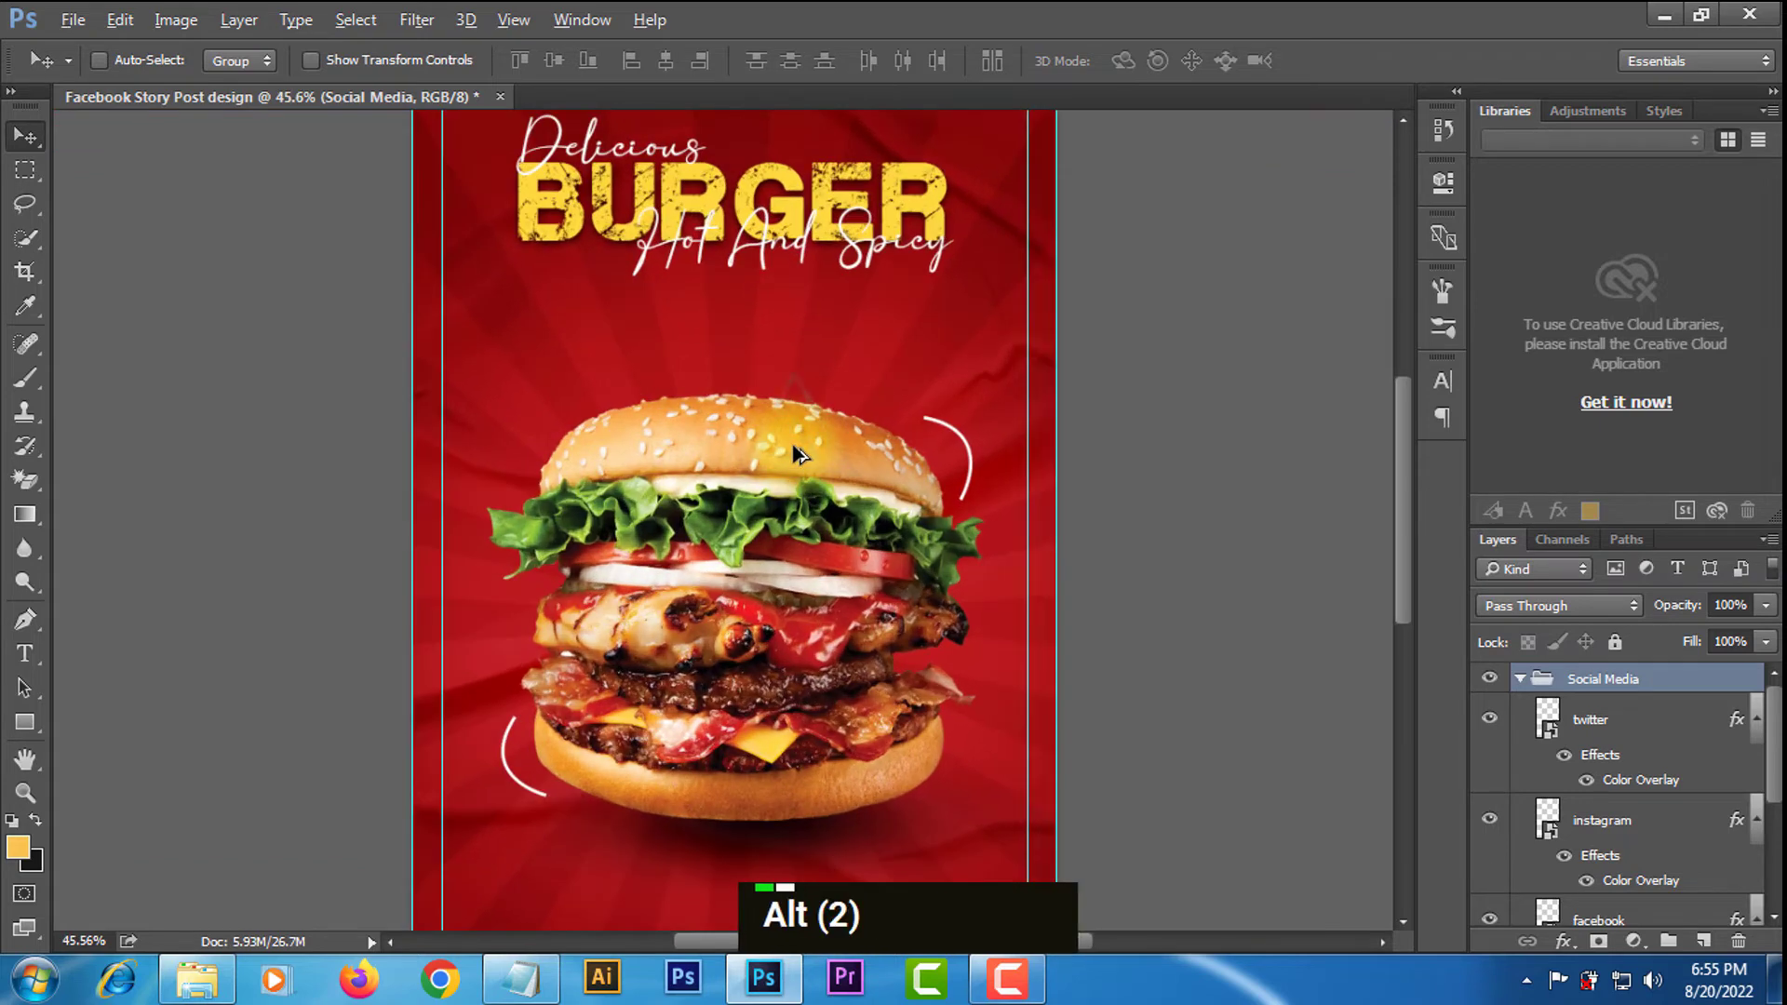
scroll(828, 545, "down", 6)
scroll(893, 698, "up", 5)
scroll(831, 510, "down", 2)
scroll(910, 590, "up", 4)
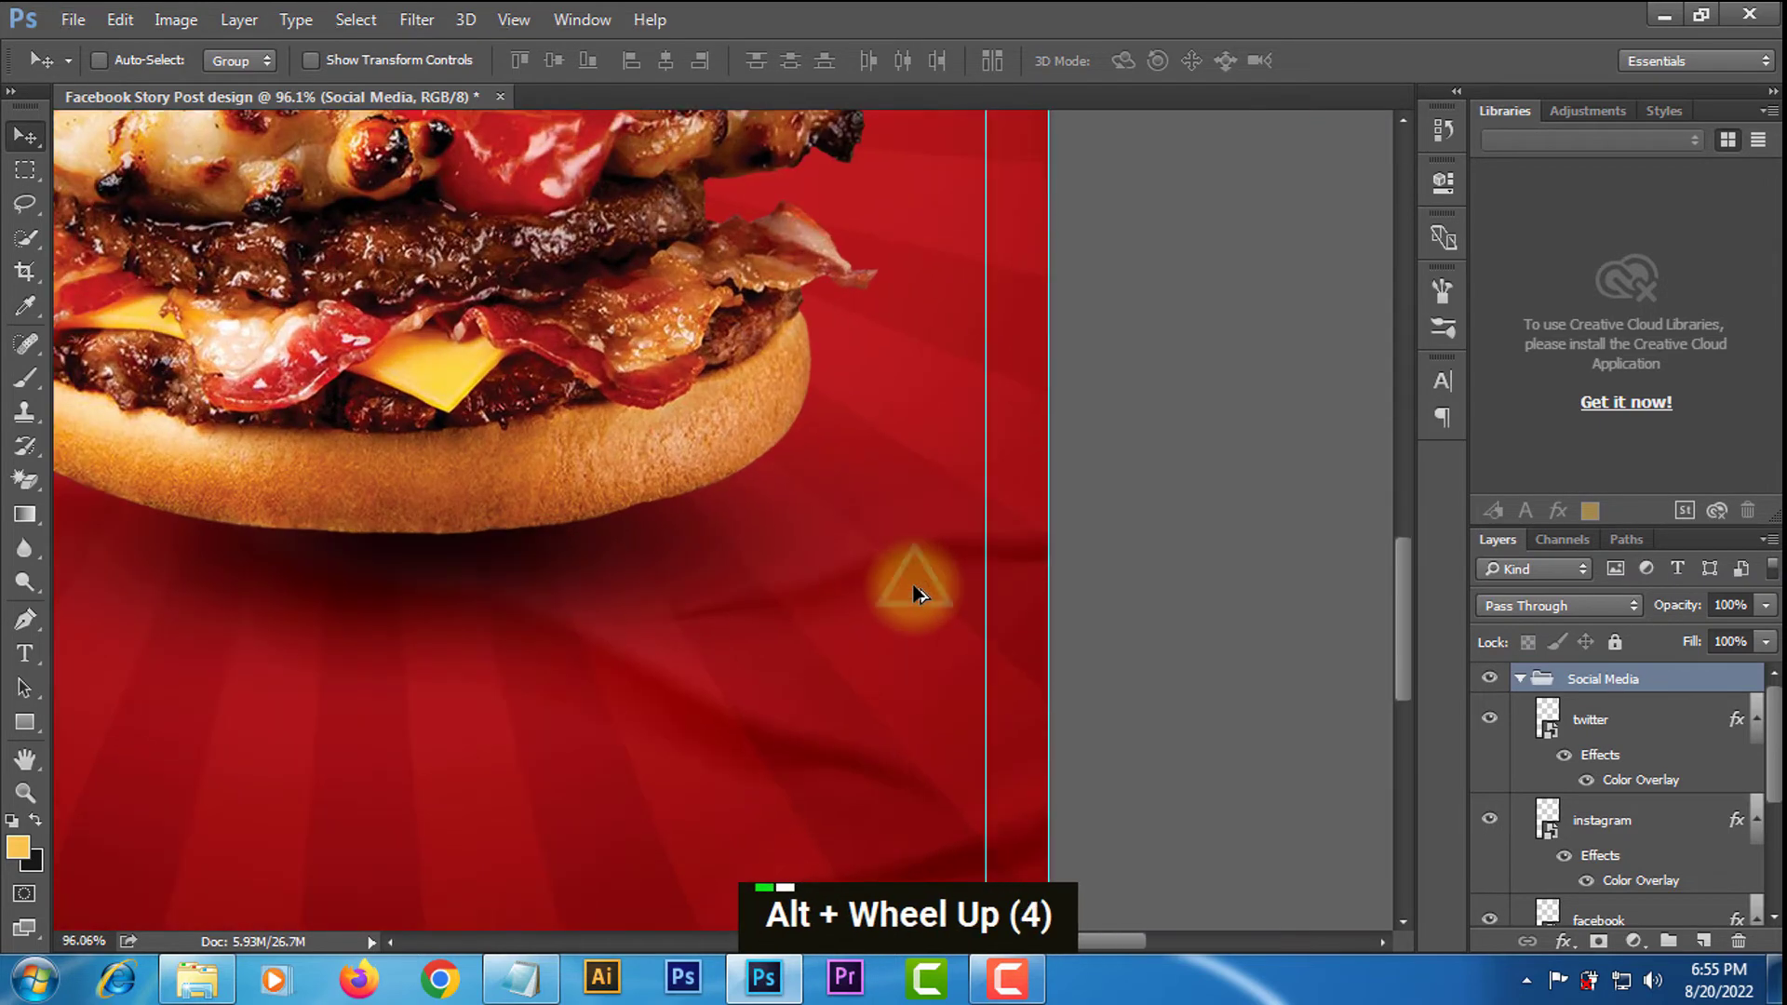
scroll(922, 554, "up", 2)
left_click(26, 721)
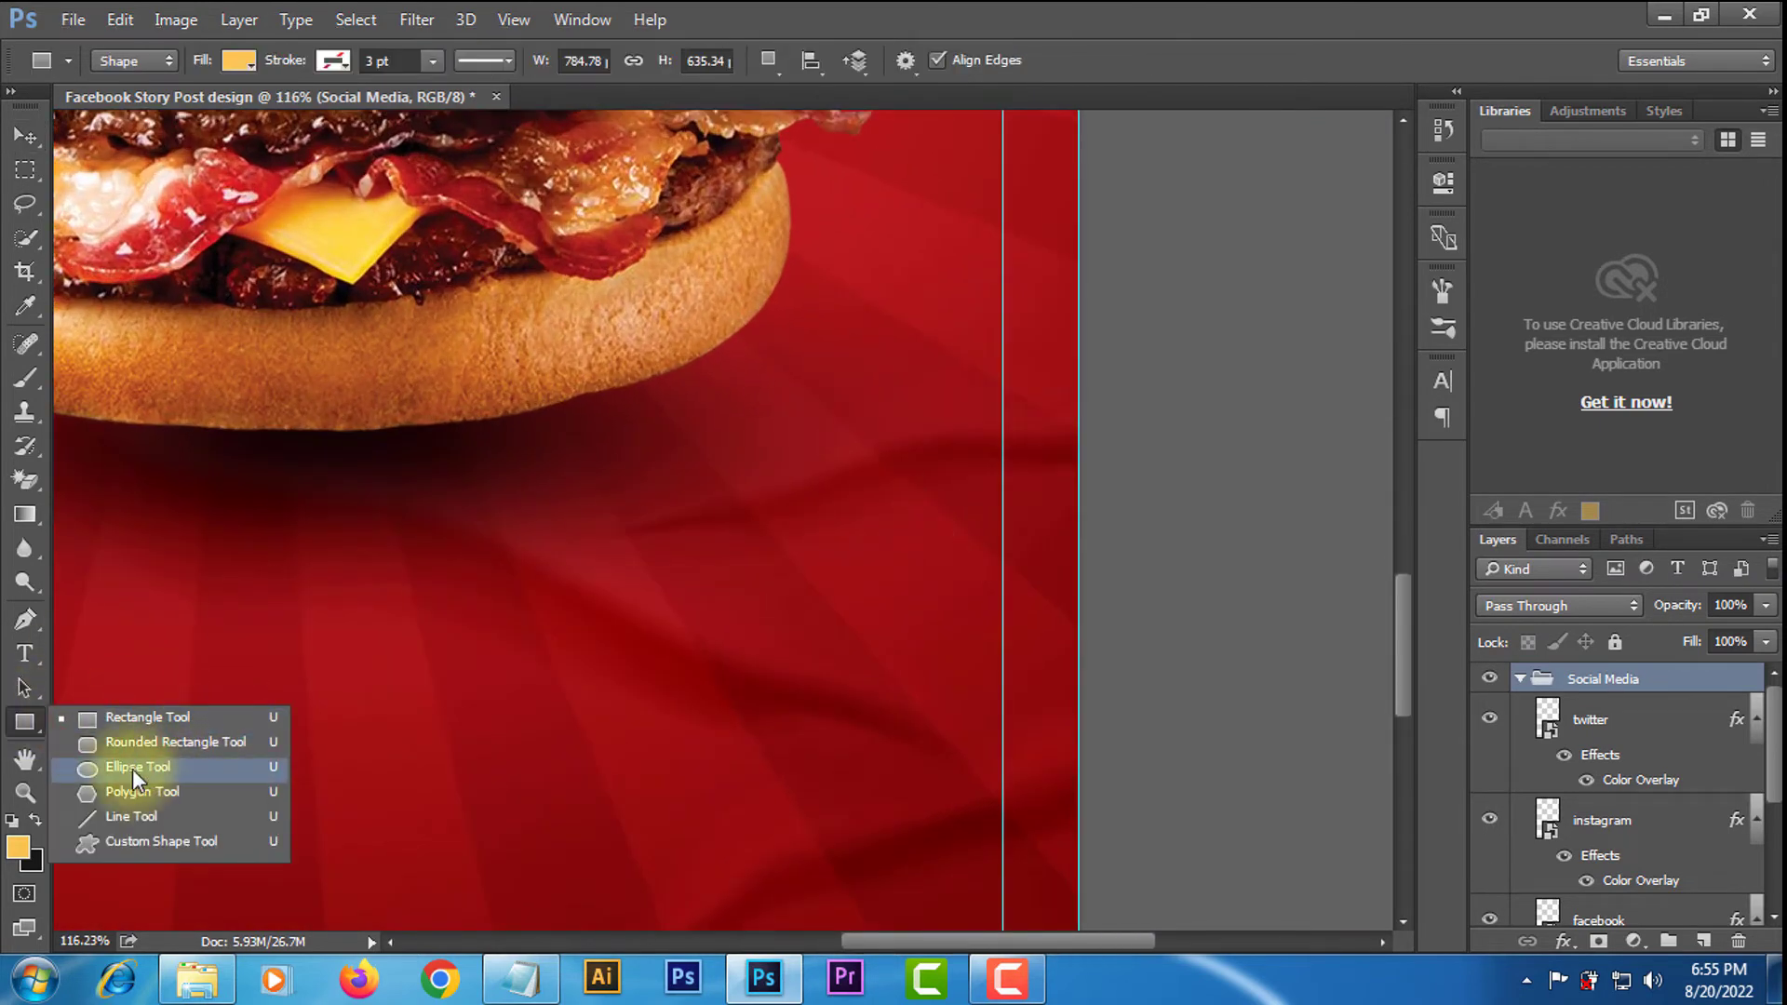
left_click(121, 765)
left_click_drag(475, 556, 698, 742)
Give the circle no fill and a white dashed stroke 0.74 pt wide.
left_click(1069, 365)
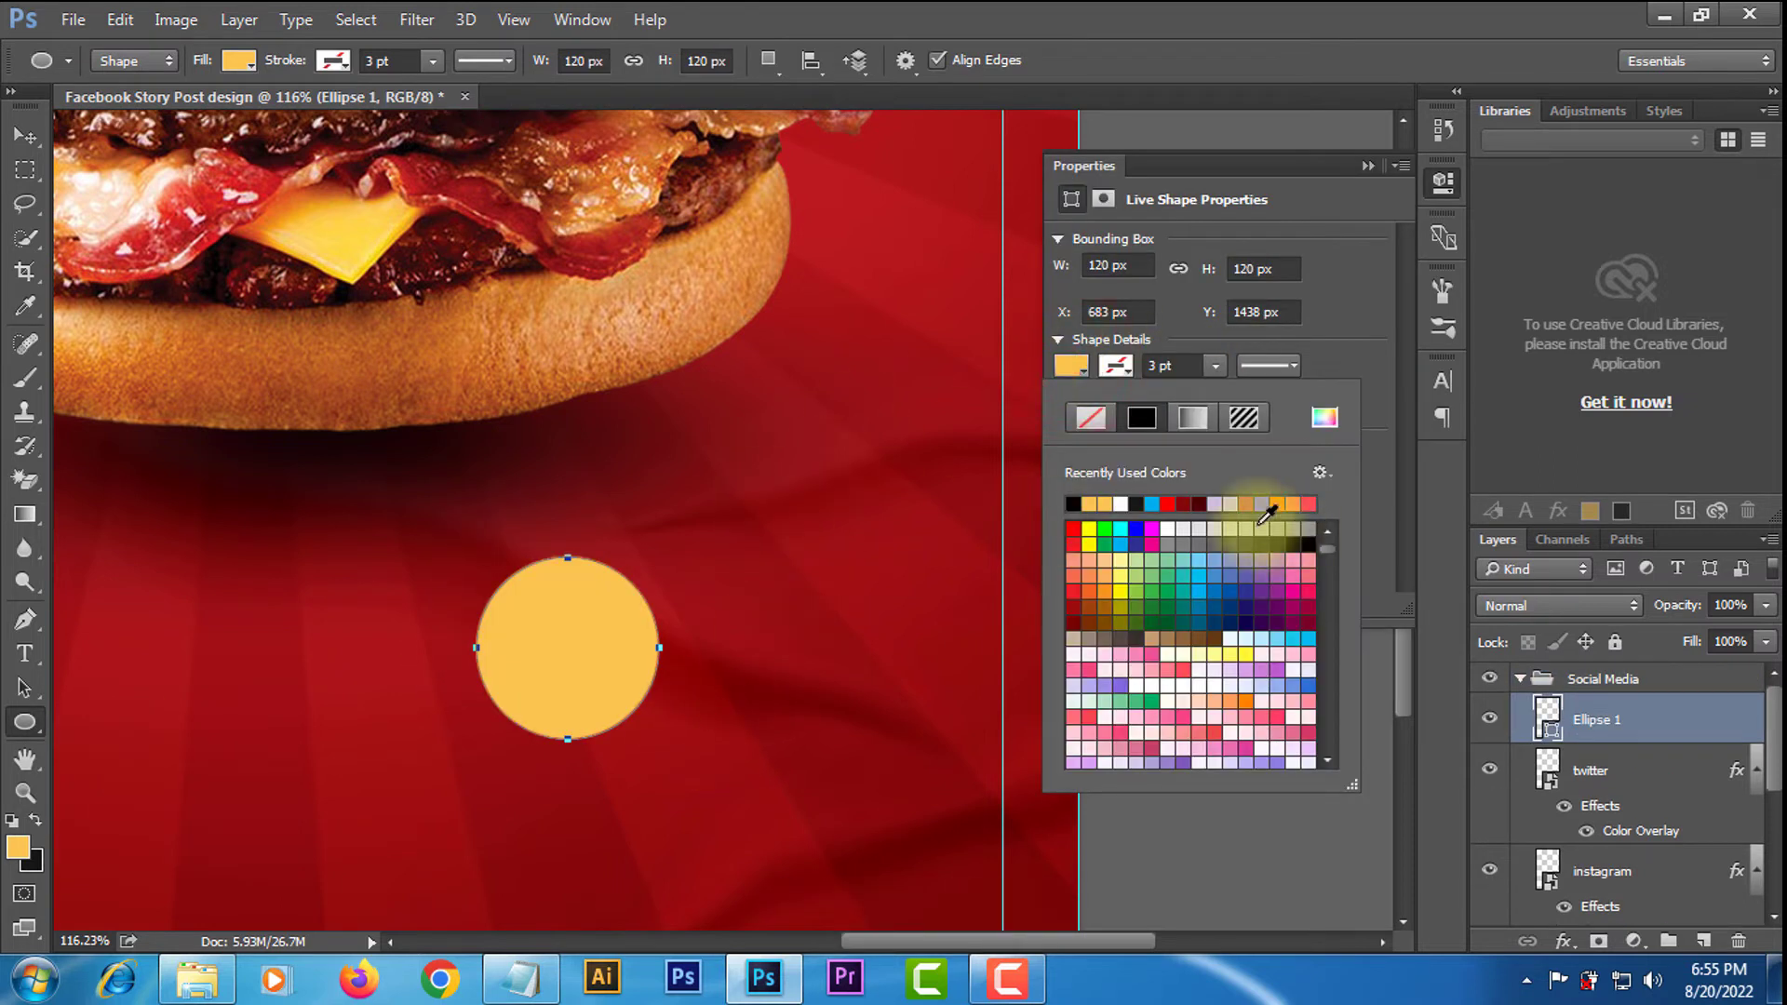
left_click(1090, 419)
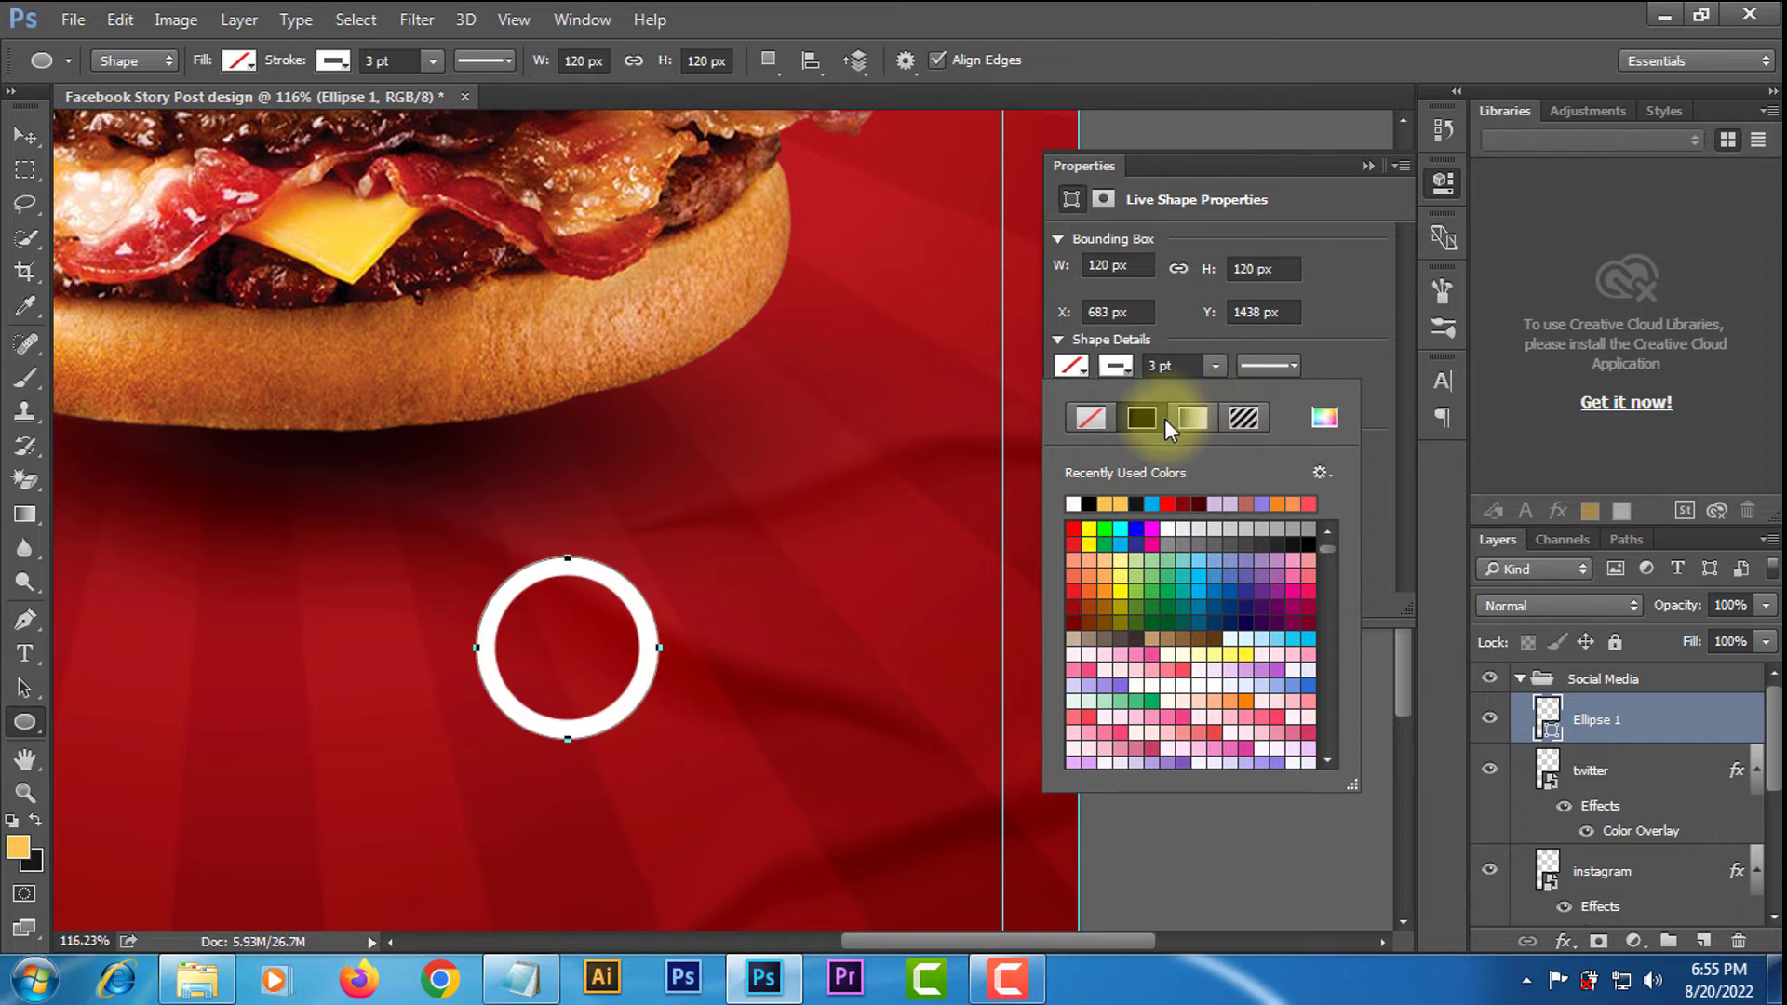
left_click(1215, 365)
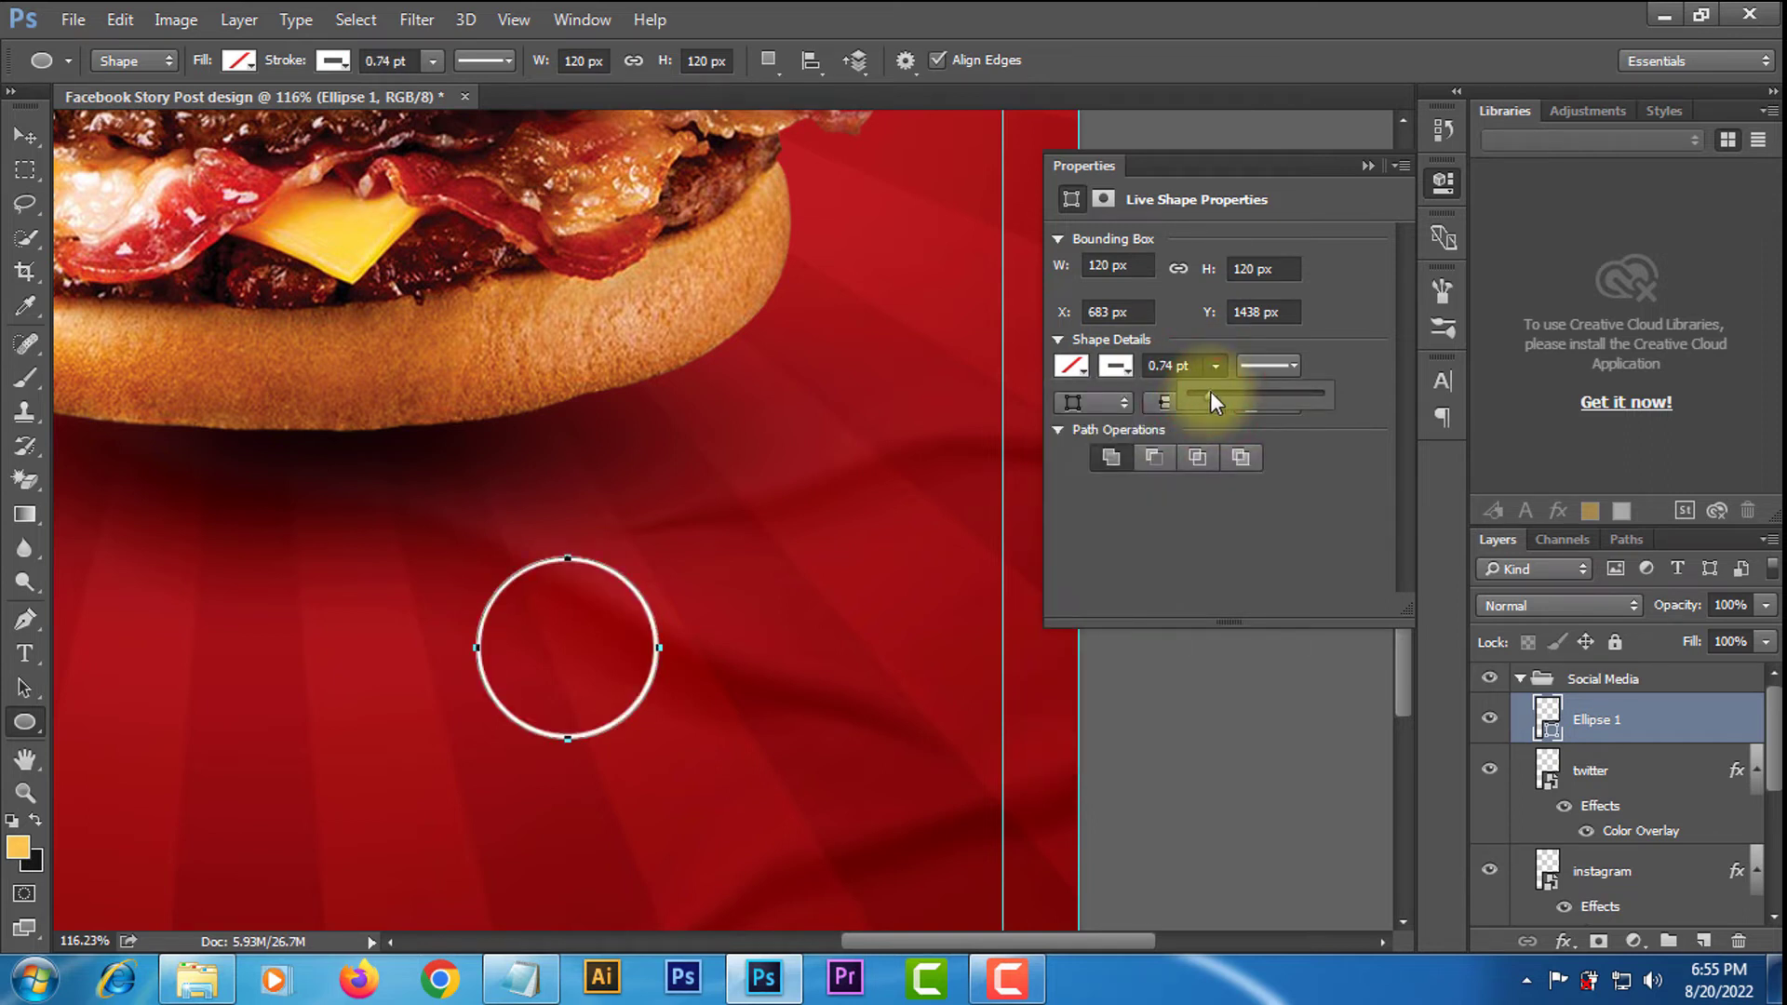
left_click(1268, 365)
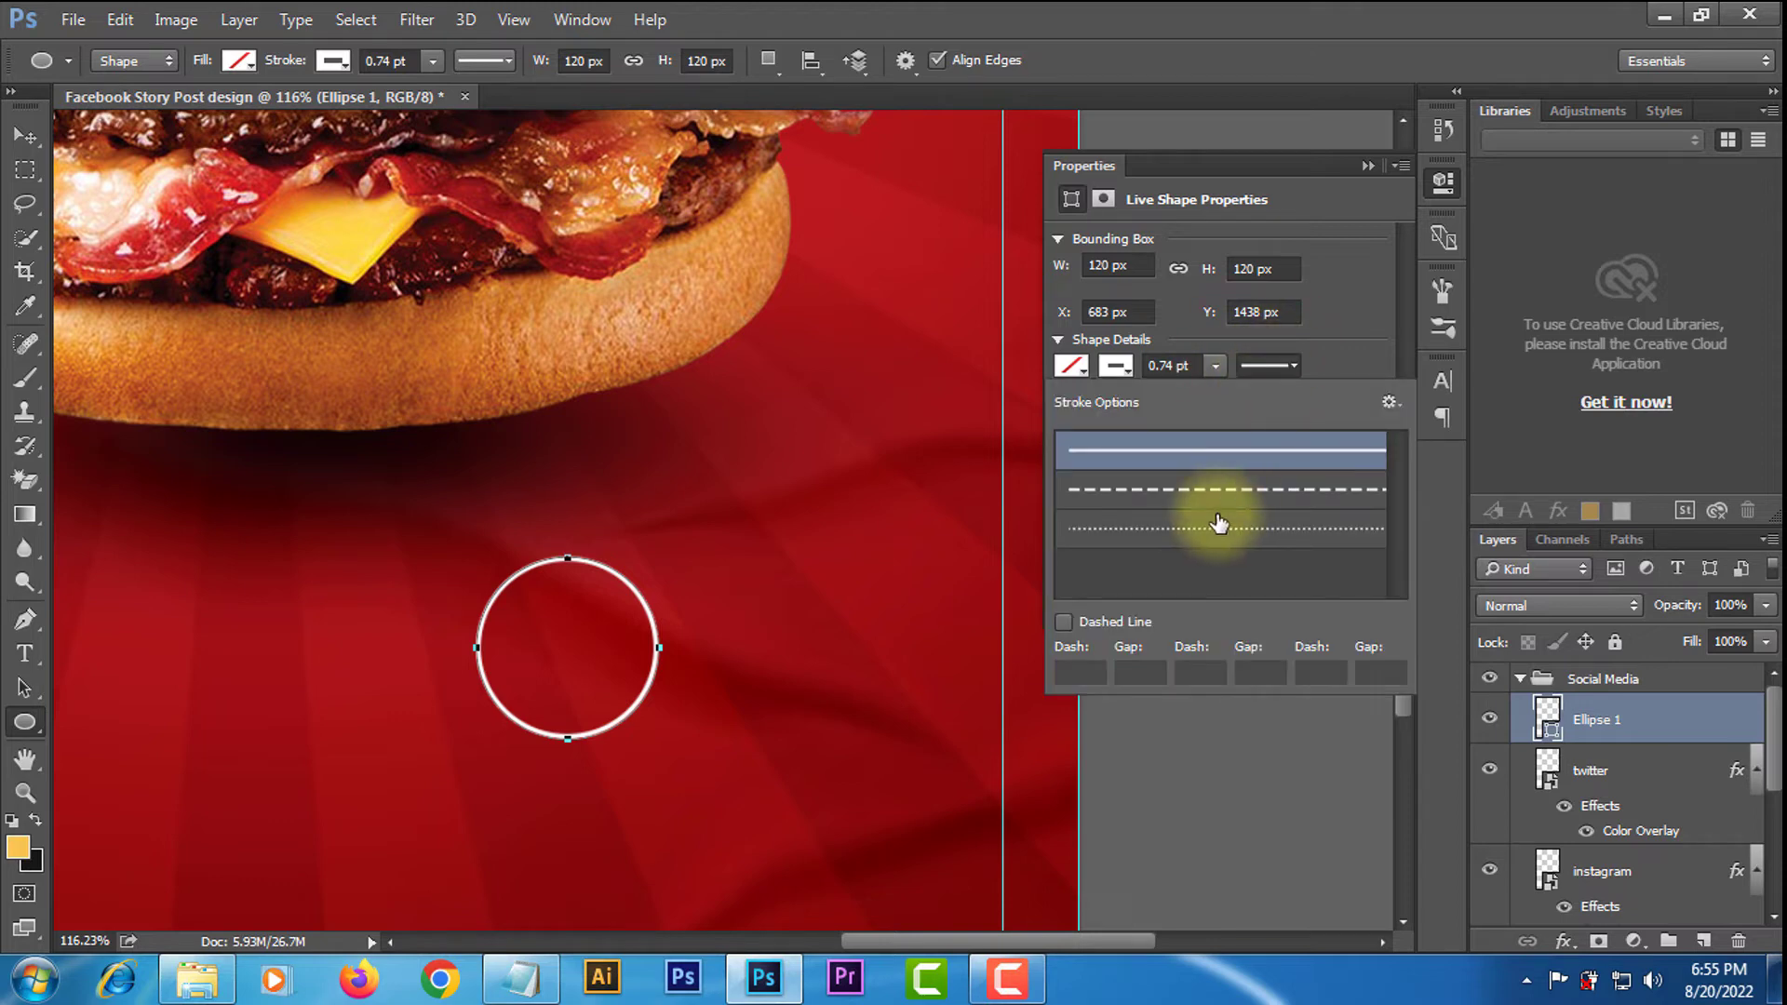
left_click(1207, 491)
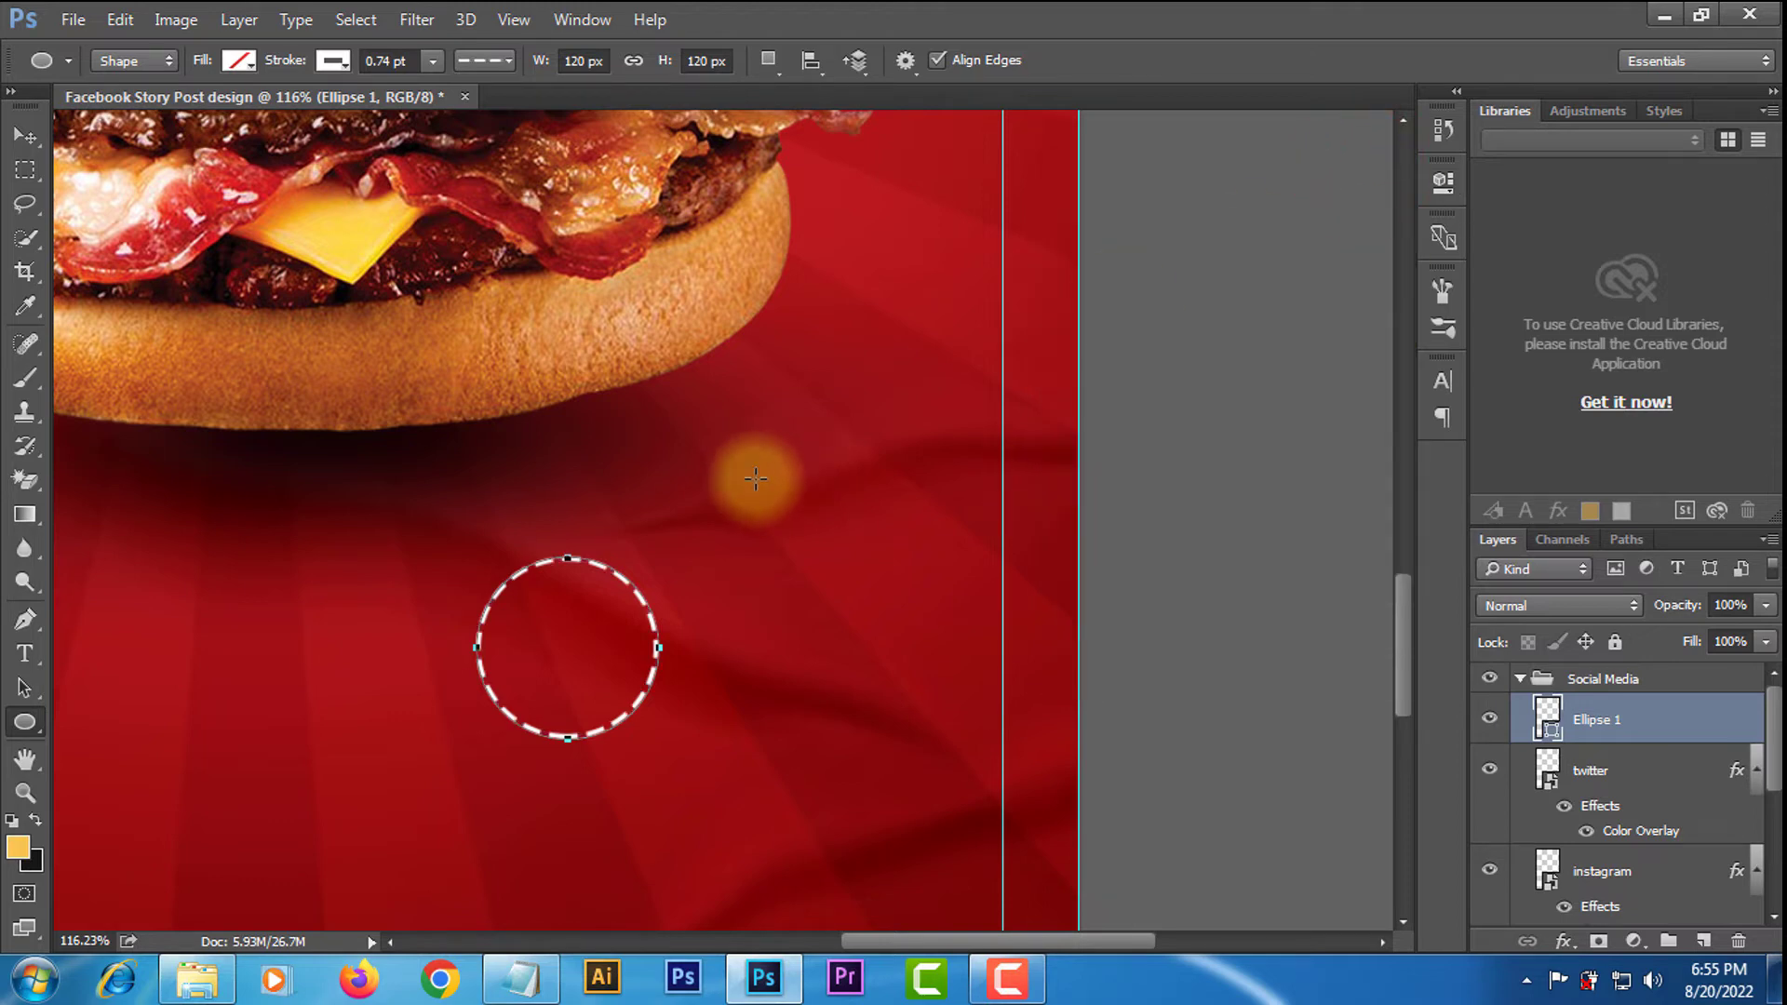
Move the dashed circle below the burger toward the poster's right margin guide.
scroll(758, 479, "down", 9)
key("v")
scroll(651, 745, "up", 9)
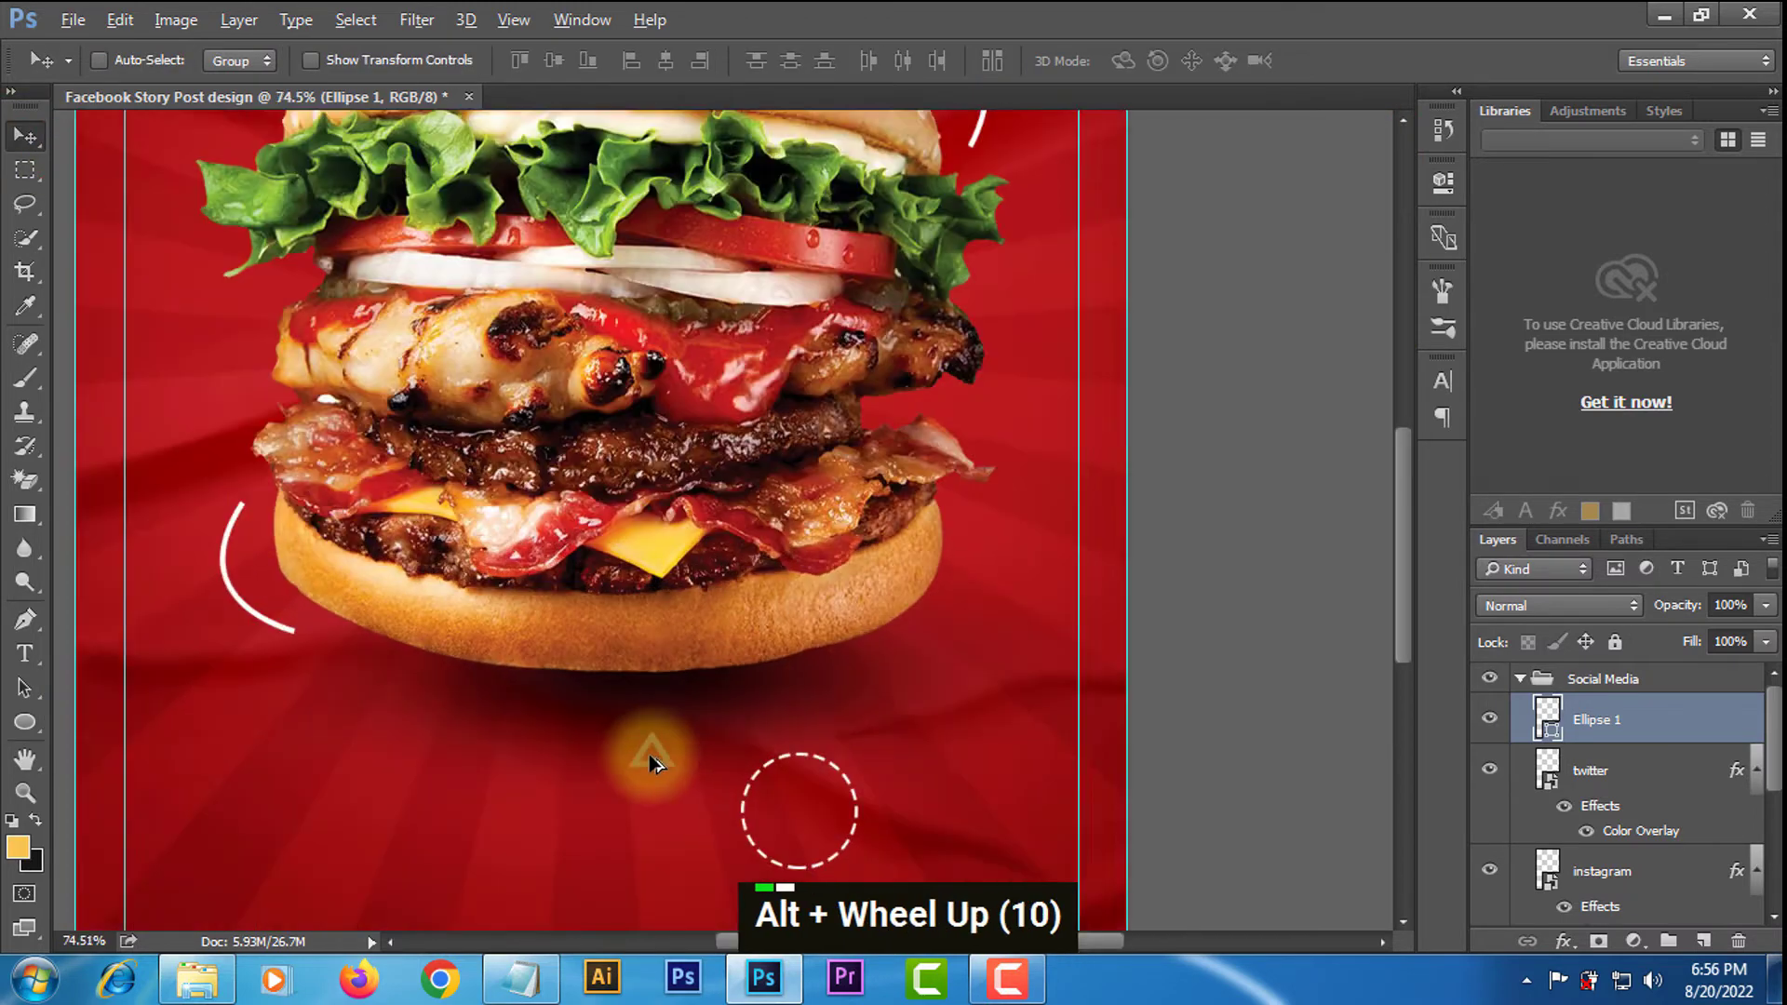
scroll(841, 730, "down", 7)
scroll(894, 669, "up", 4)
left_click_drag(875, 573, 1151, 555)
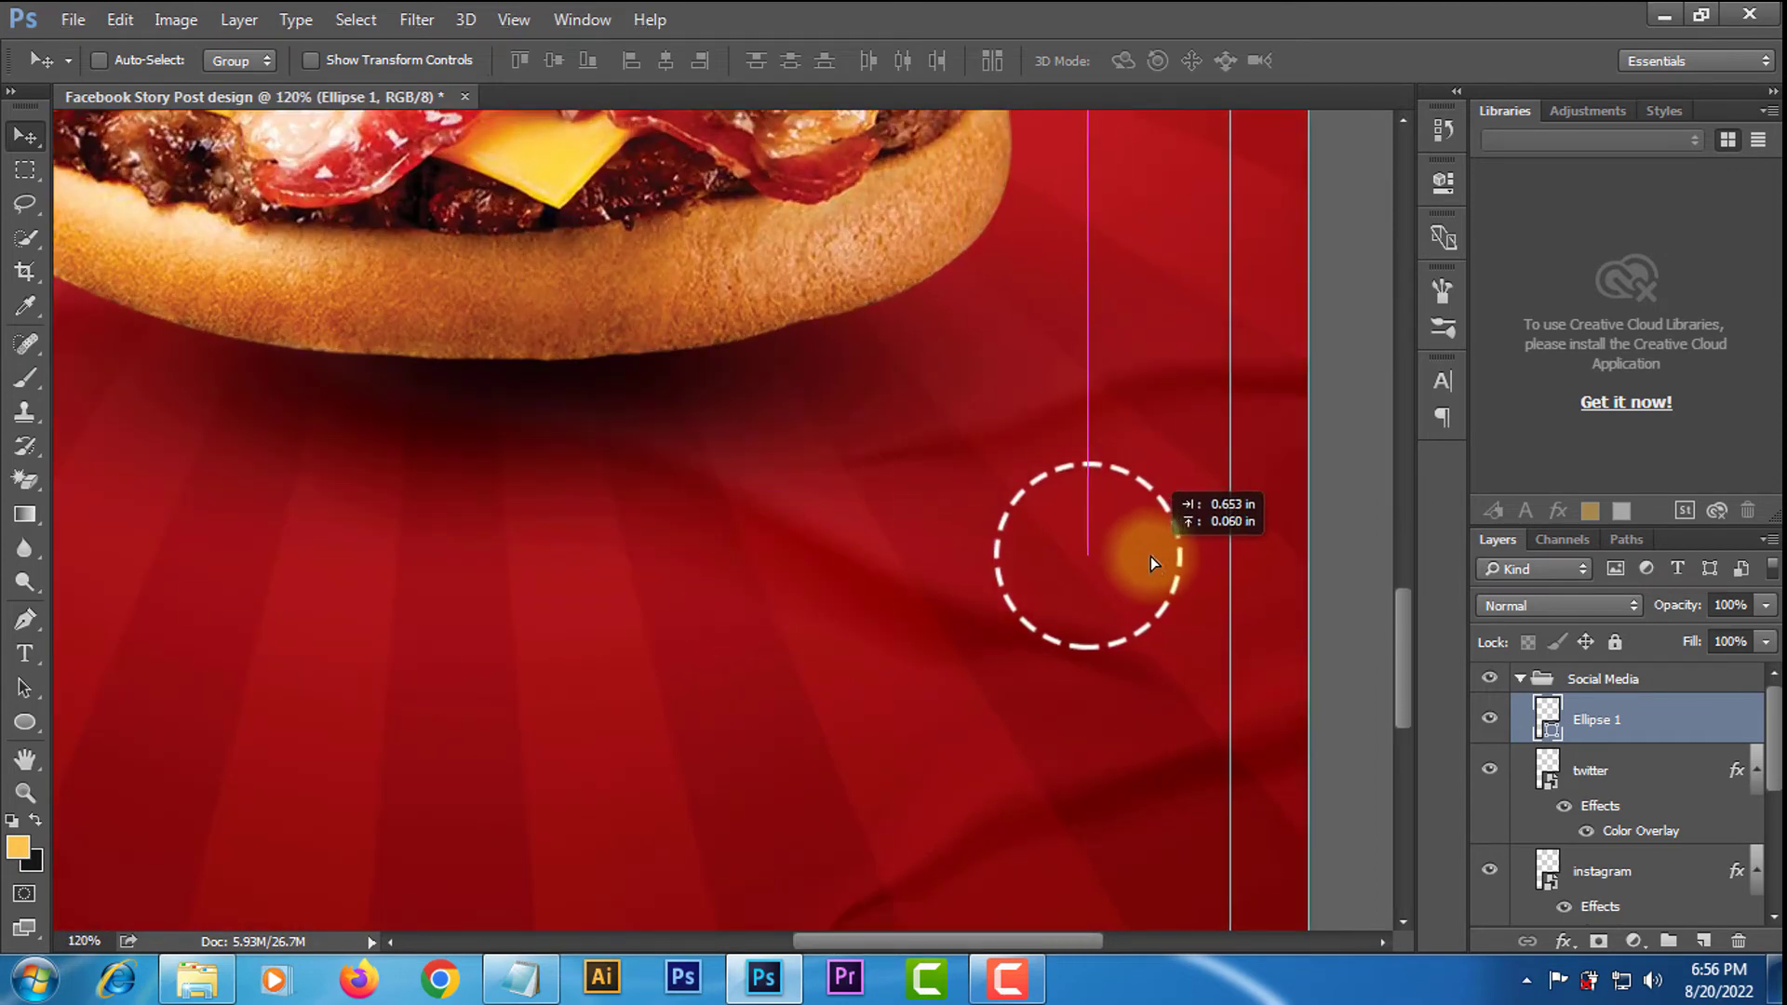
Add white centered text reading "50%" and "OFF" on two lines below the burger and commit it.
left_click(25, 654)
double_click(519, 608)
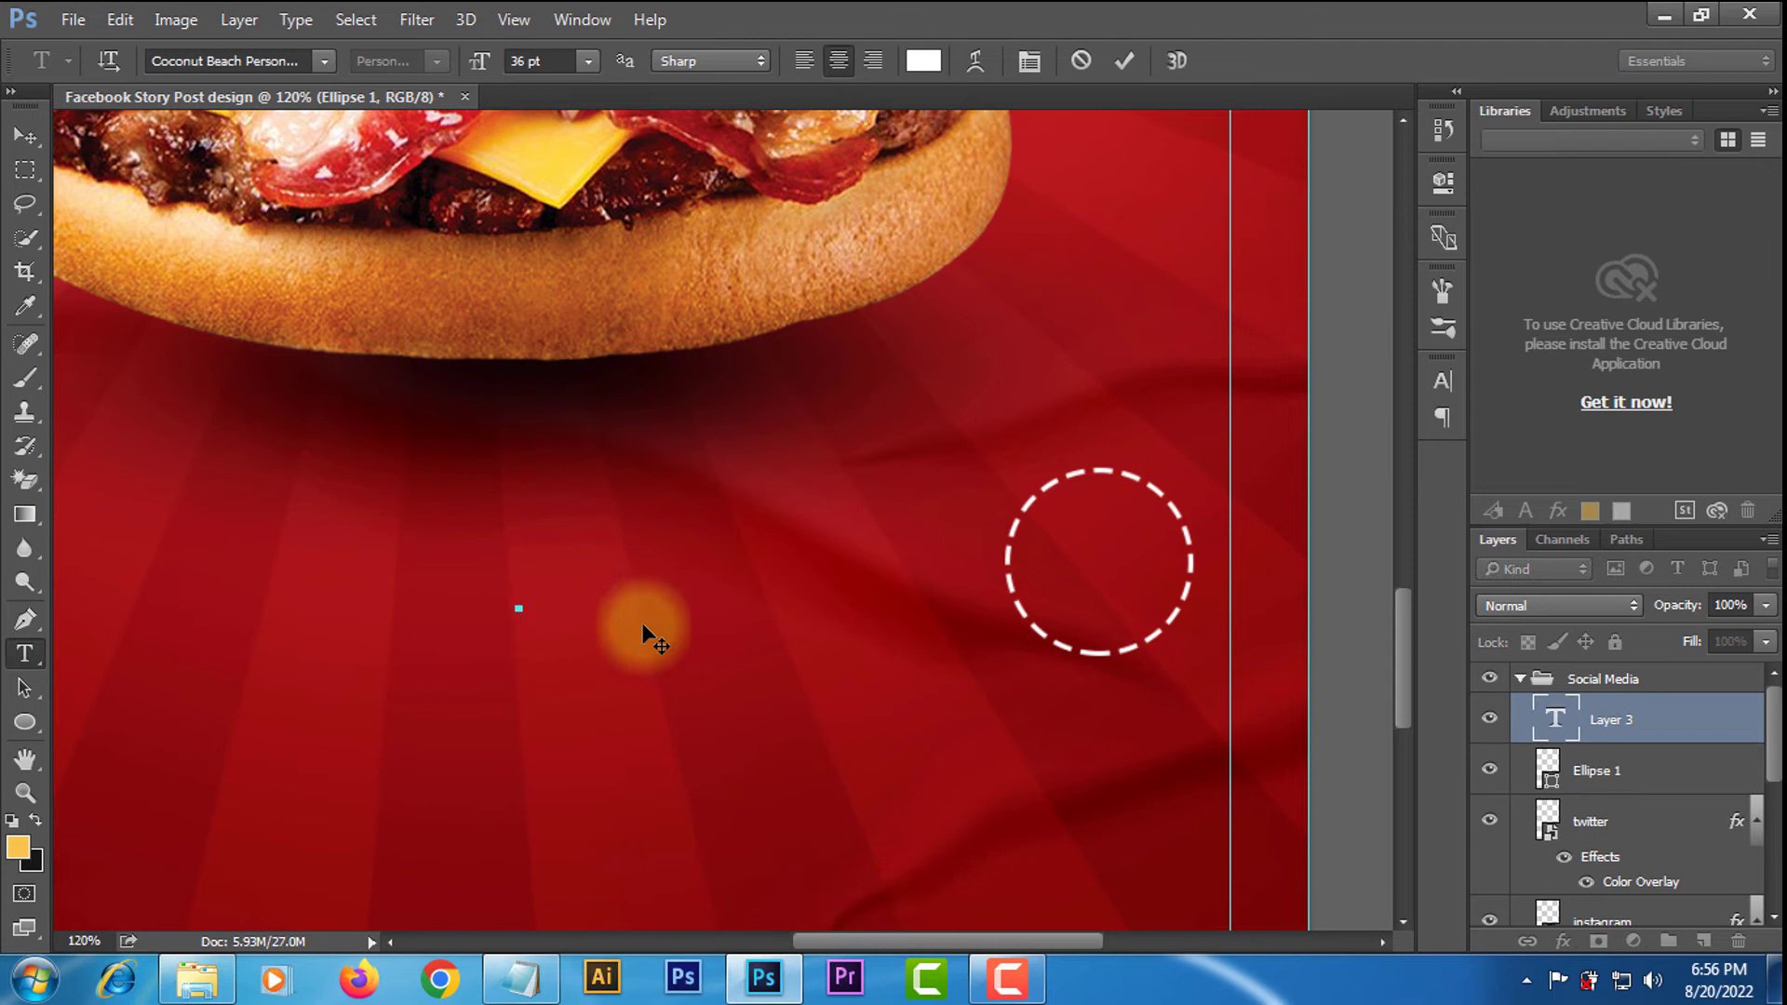
type("%)")
key("BackSpace")
key("BackSpace")
type("50%")
key("Return")
type("OFF")
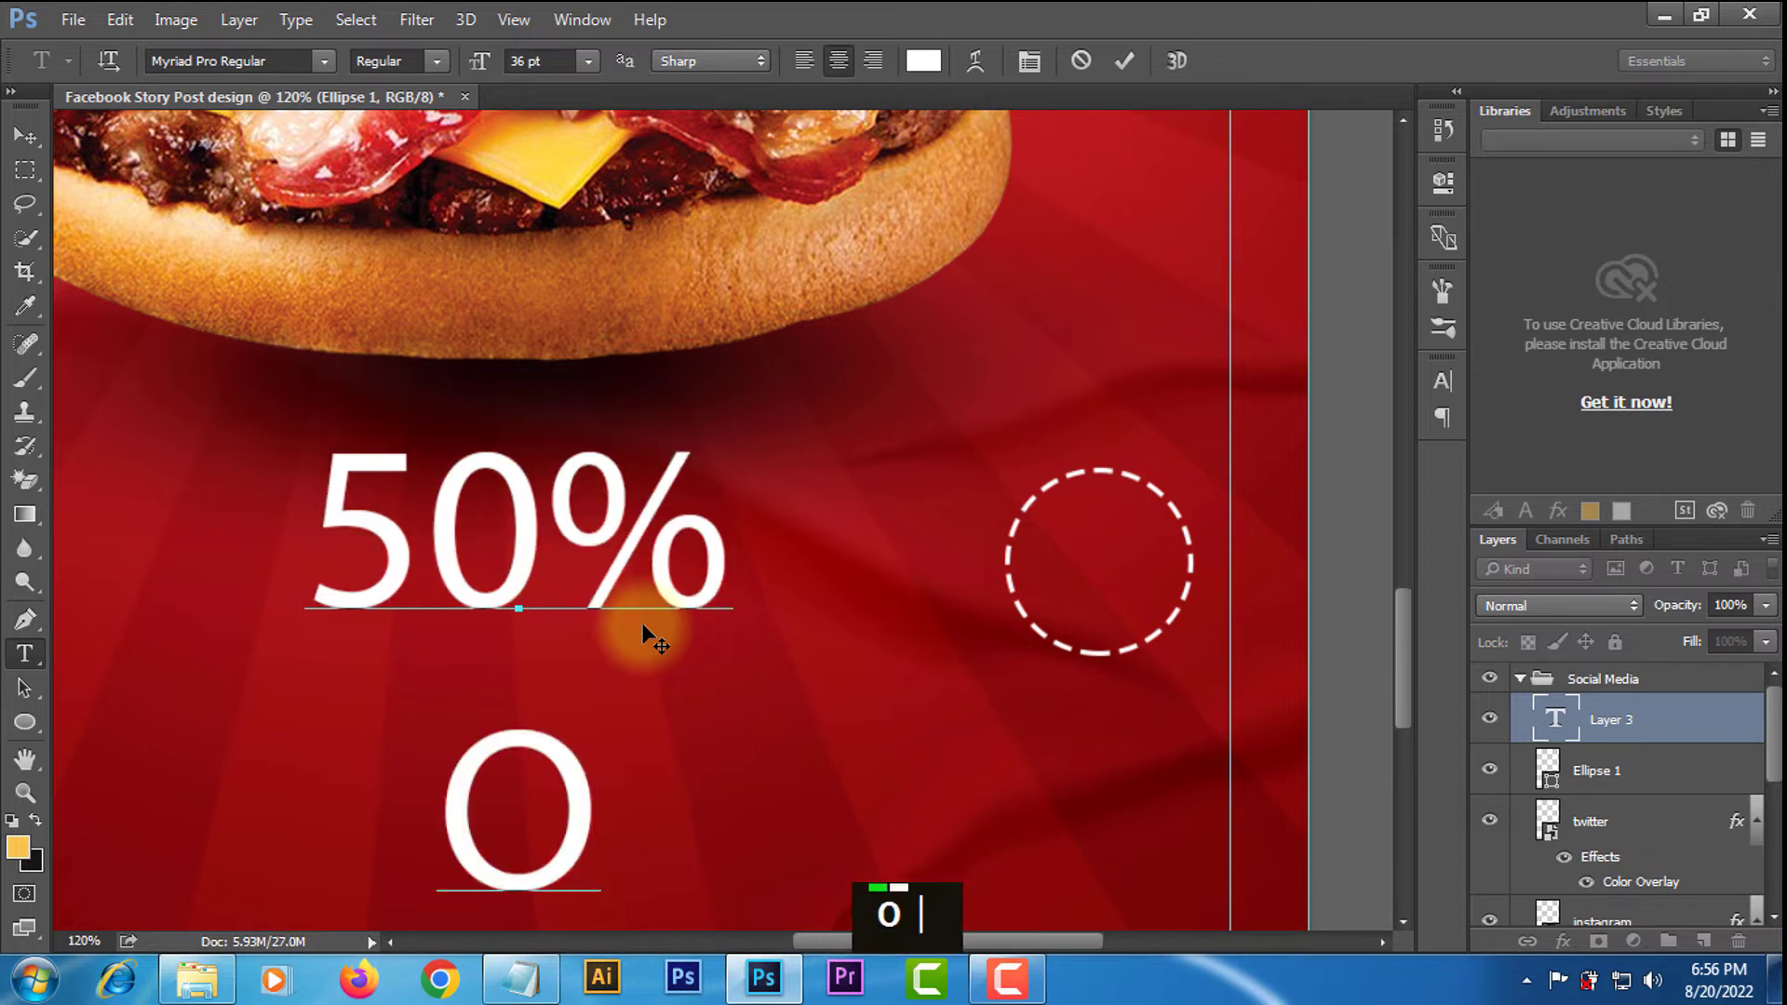
left_click(1123, 62)
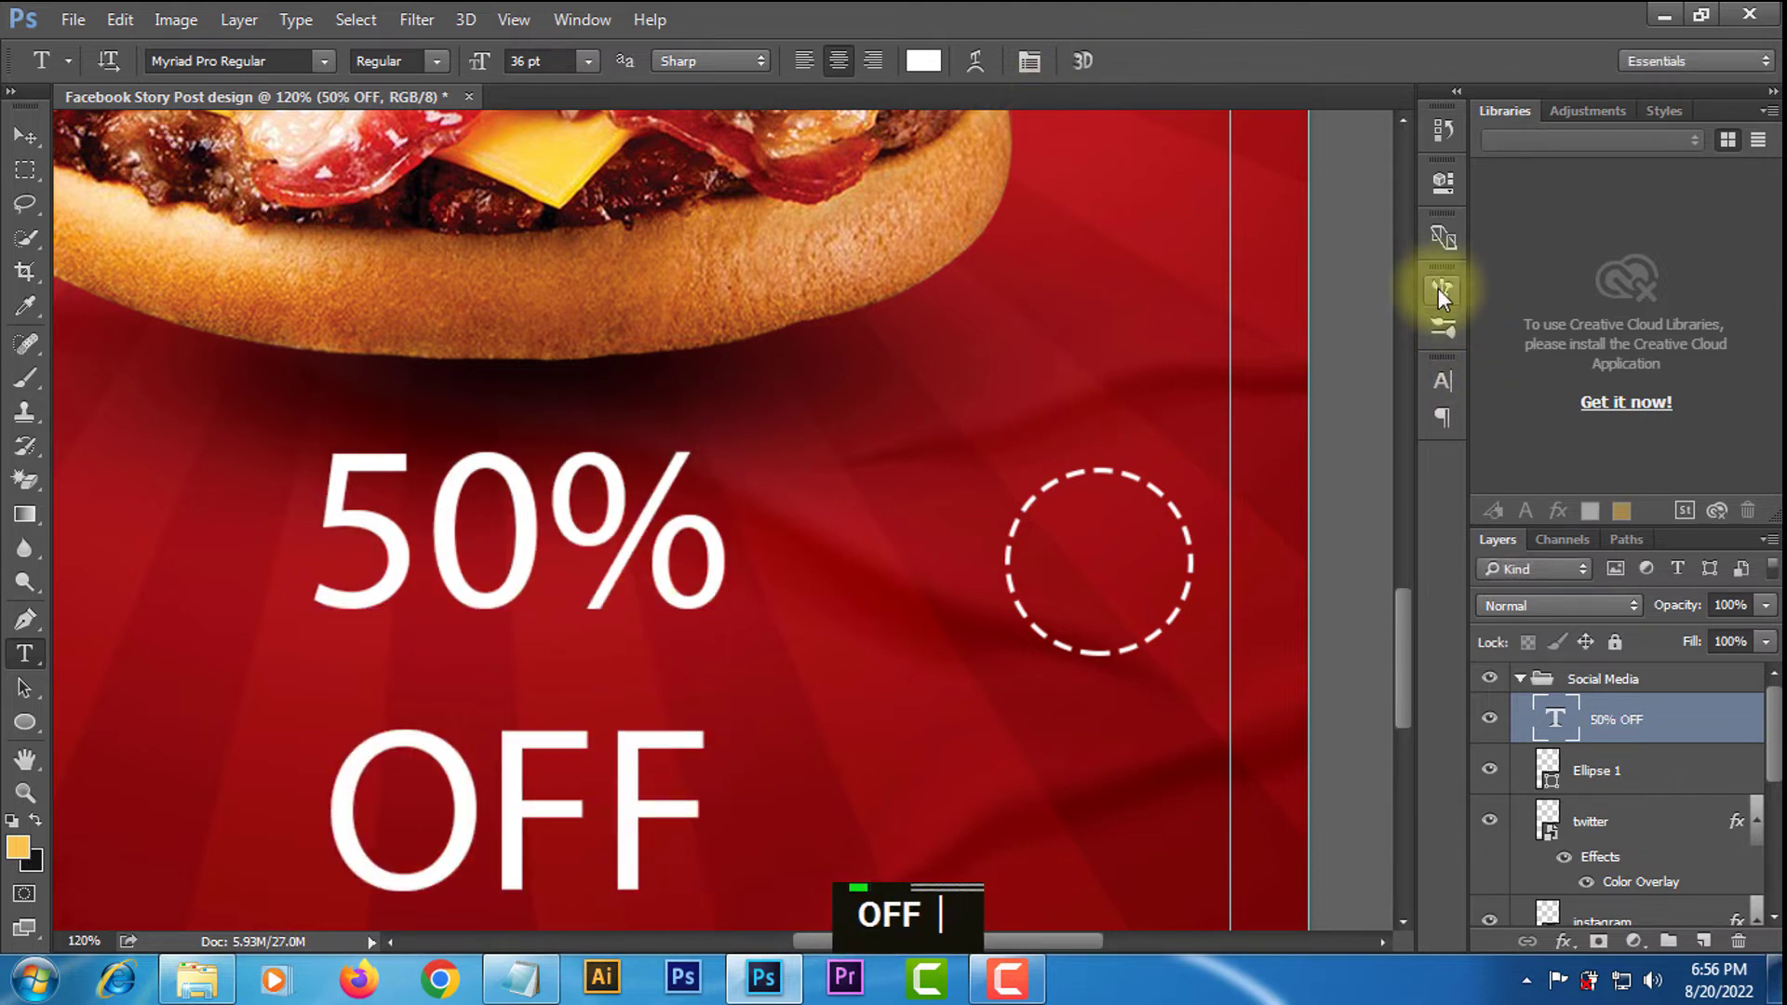
Change the 50% OFF text's font to Roboto in the Bold style.
left_click(1442, 379)
left_click(1287, 395)
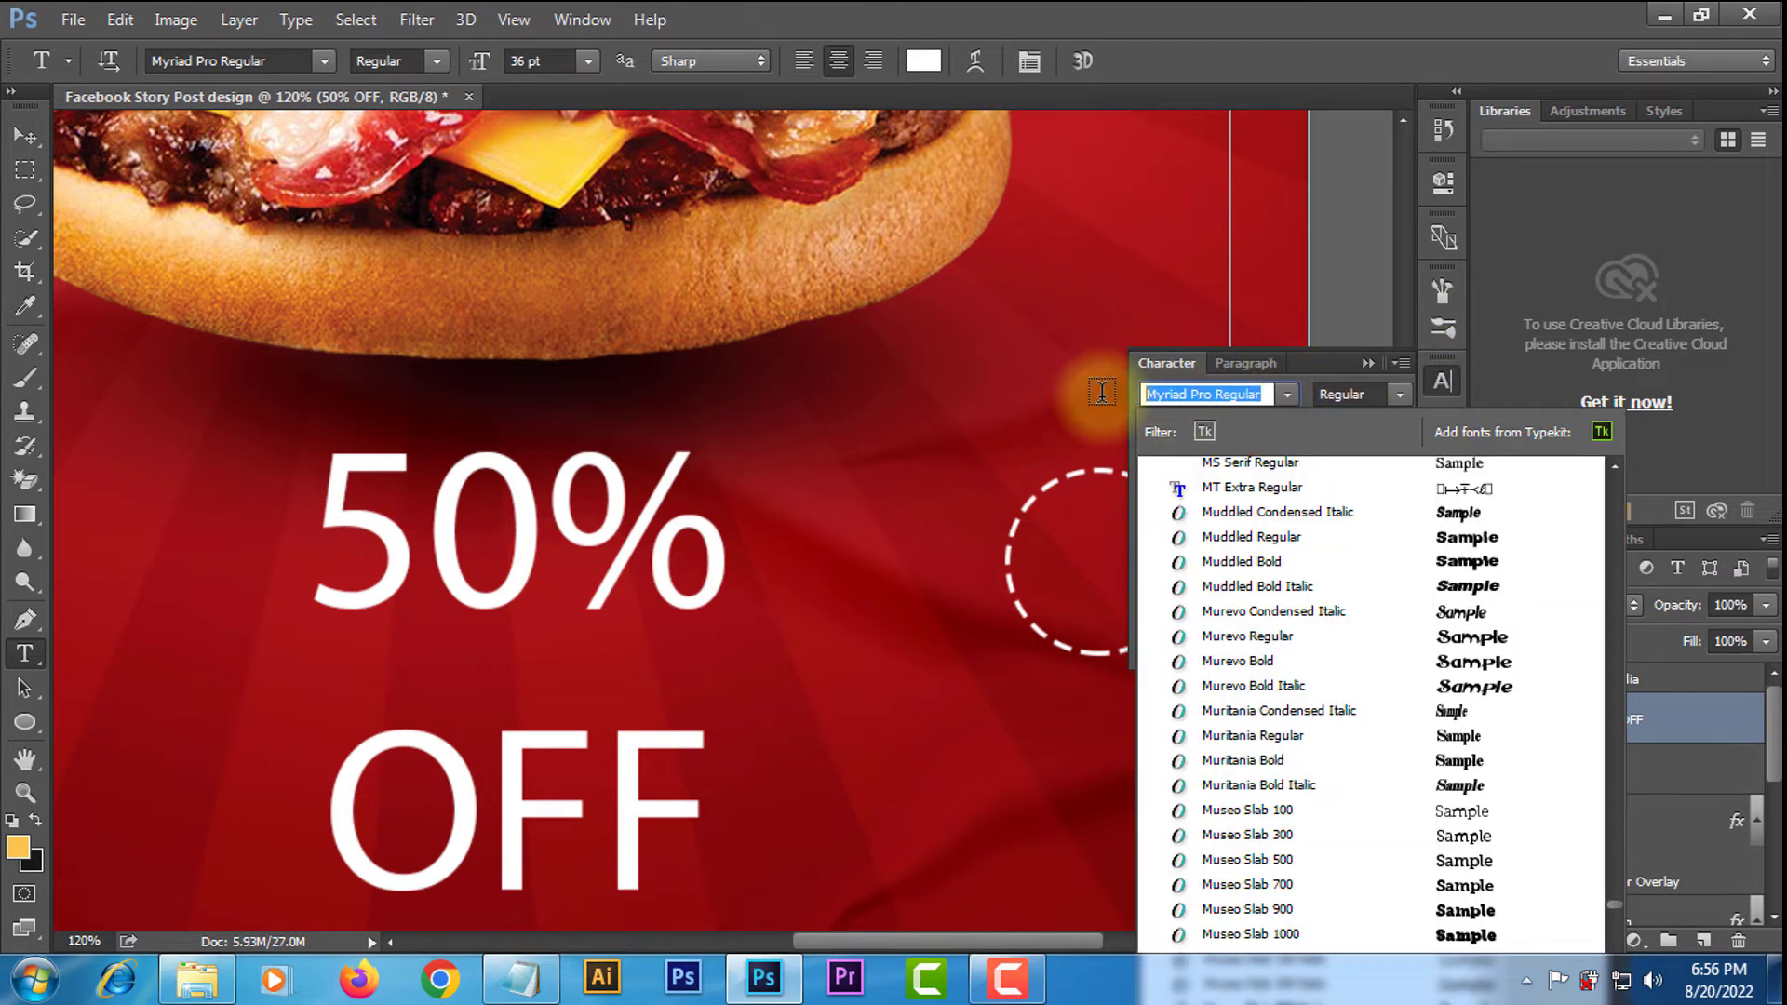
type("robor")
key("BackSpace")
type("to")
key("Return")
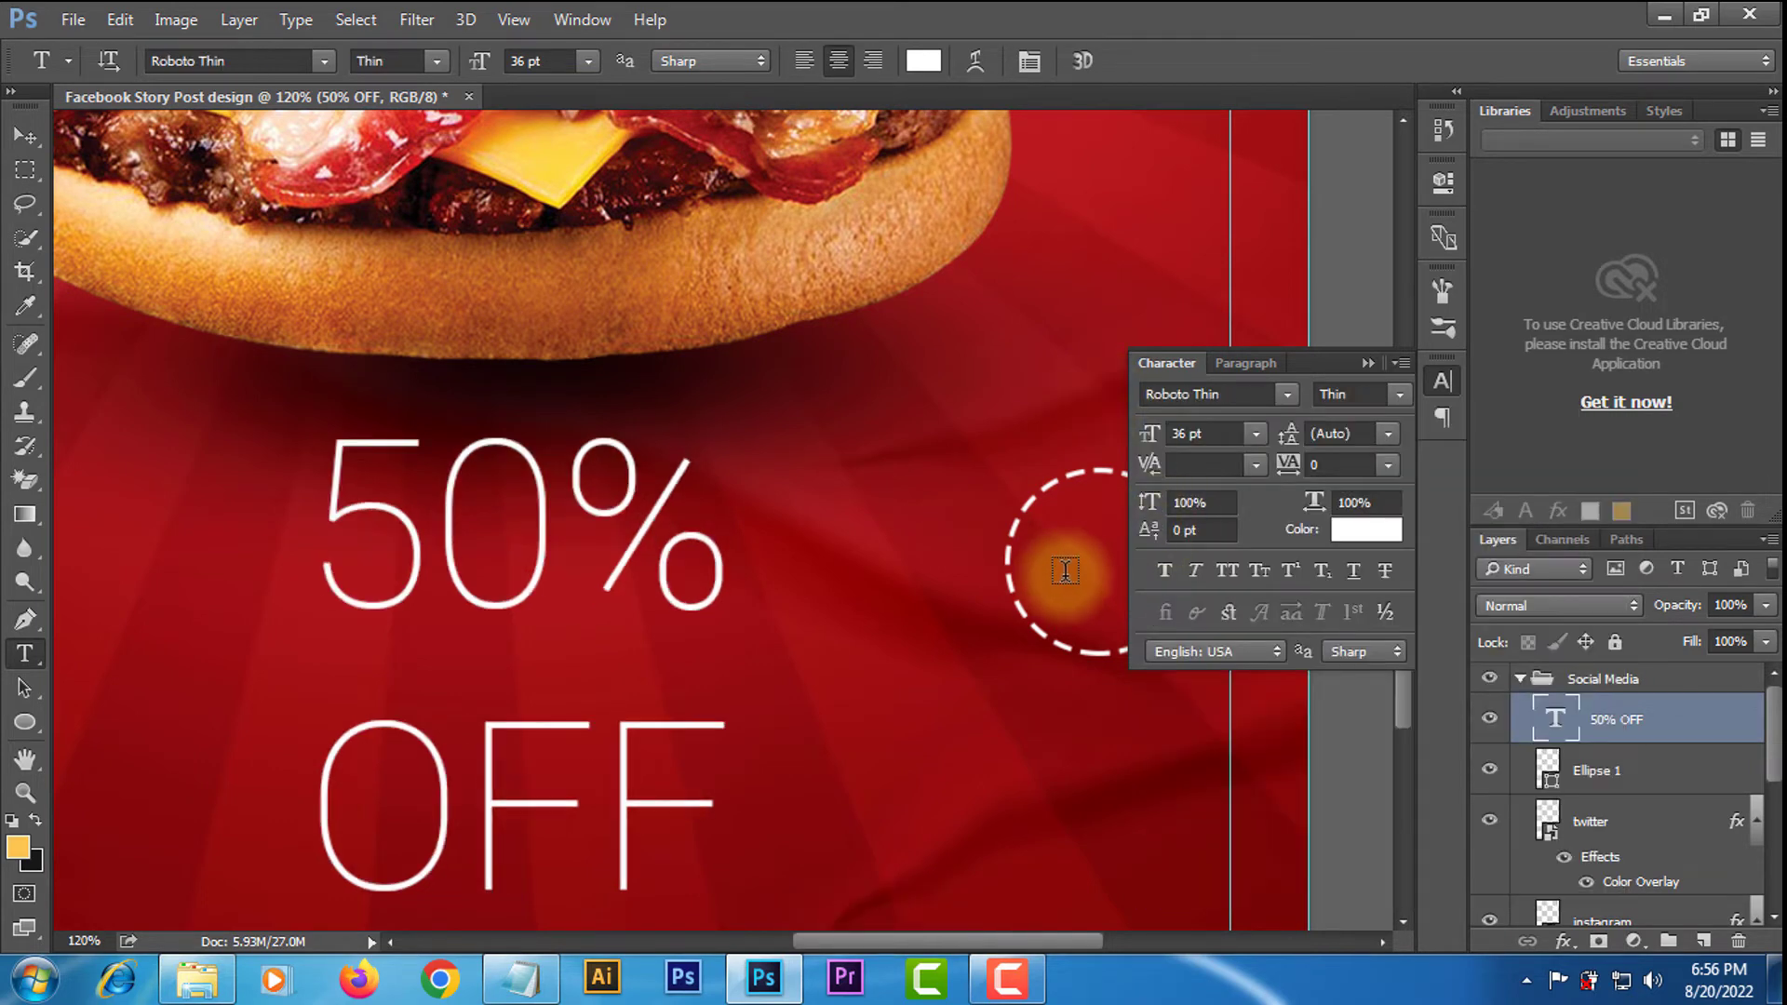
left_click(1400, 395)
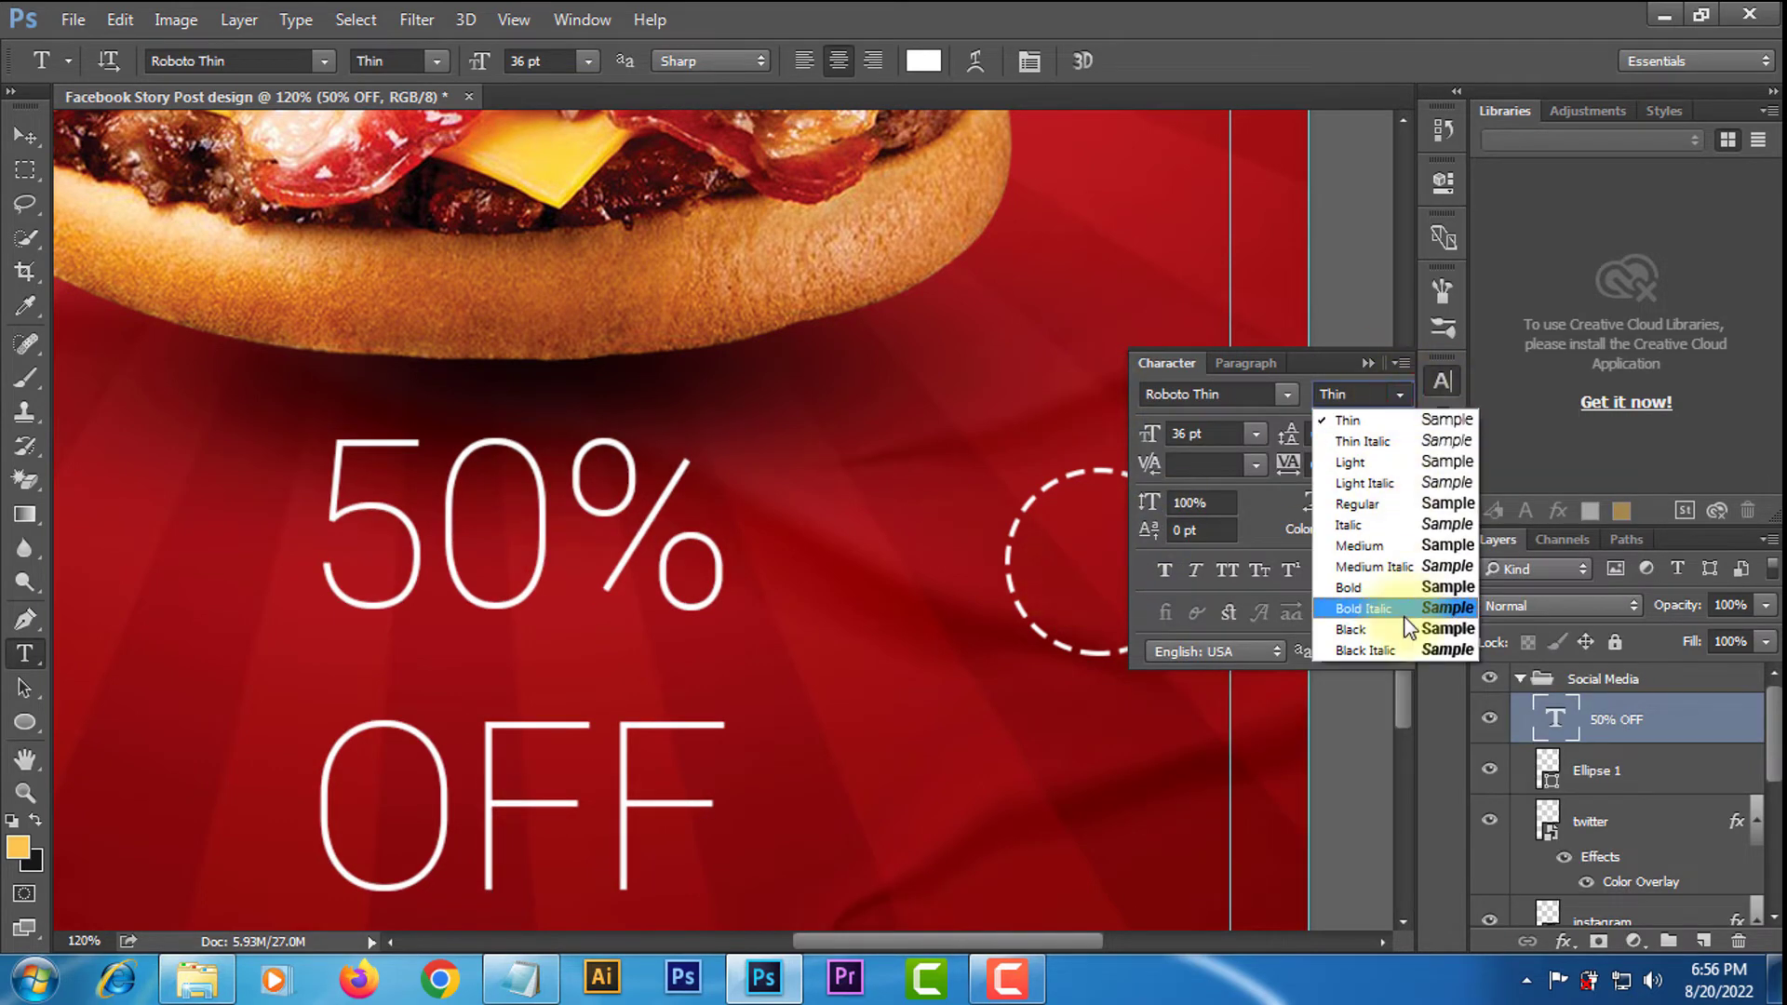
left_click(1366, 587)
Scale the 50% OFF text down to about 30%, fit it inside the dashed circle and commit the transform.
scroll(753, 611, "down", 2)
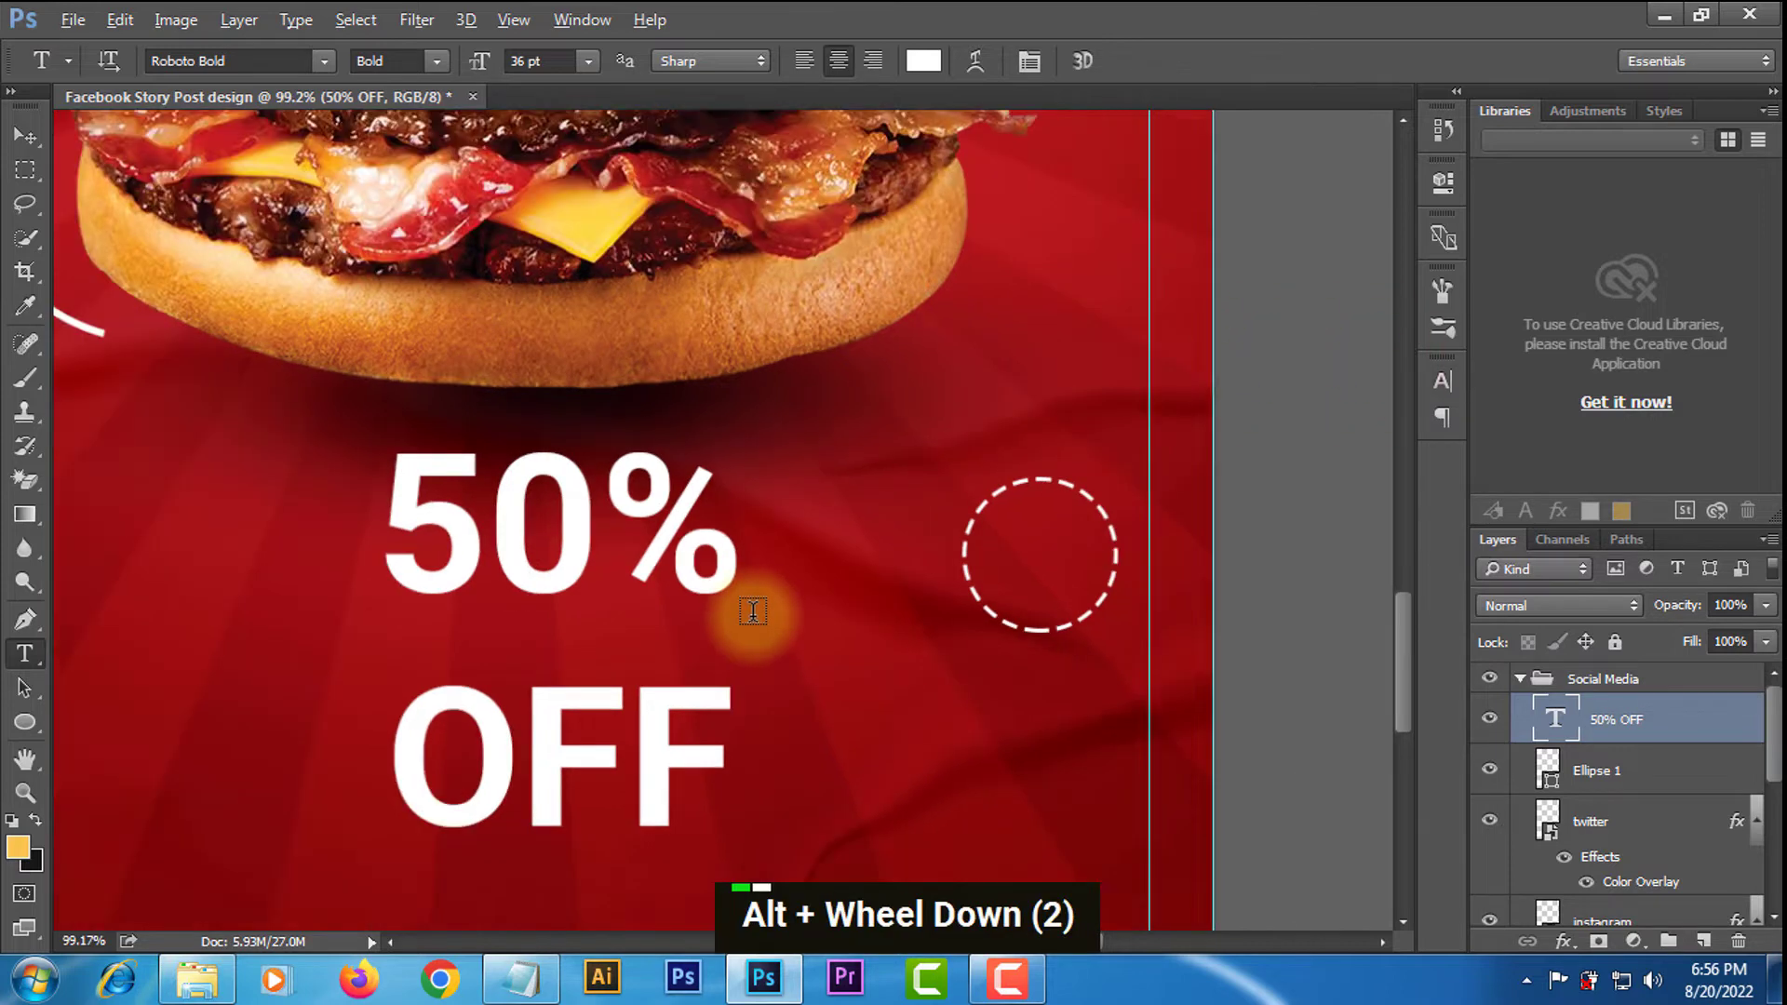
scroll(753, 611, "up", 3)
key("ctrl+t")
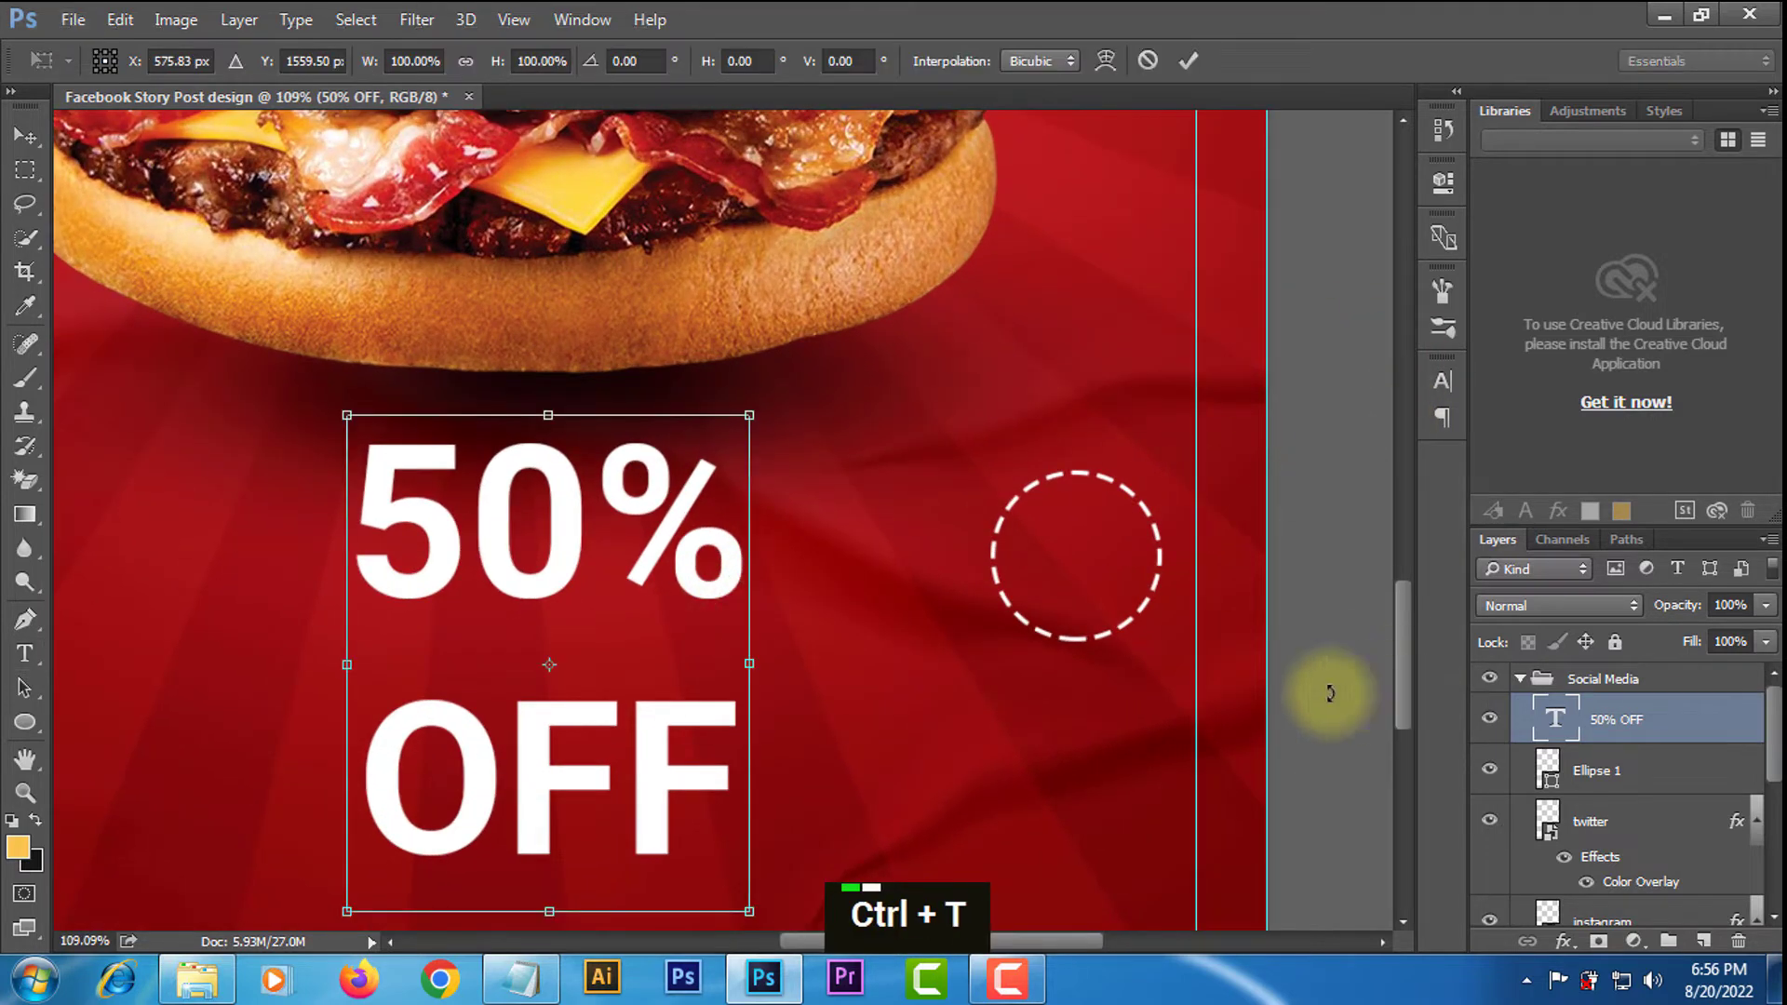
left_click_drag(751, 417, 1172, 515)
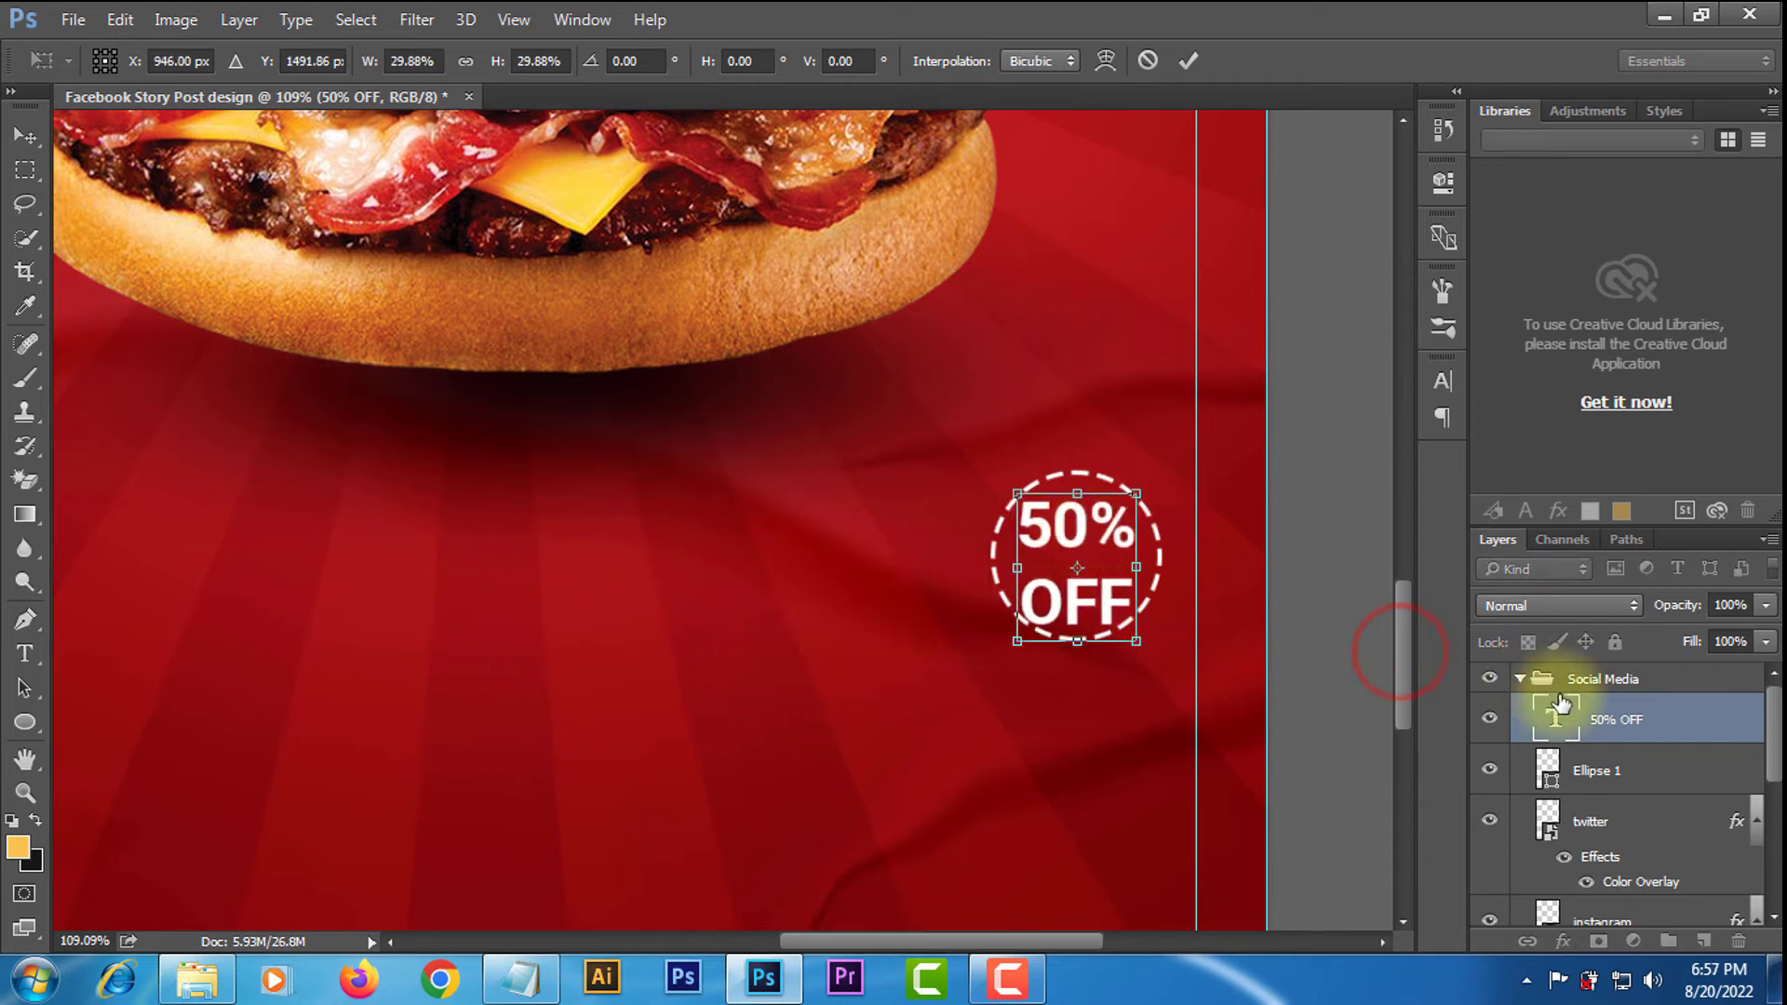
left_click(1439, 386)
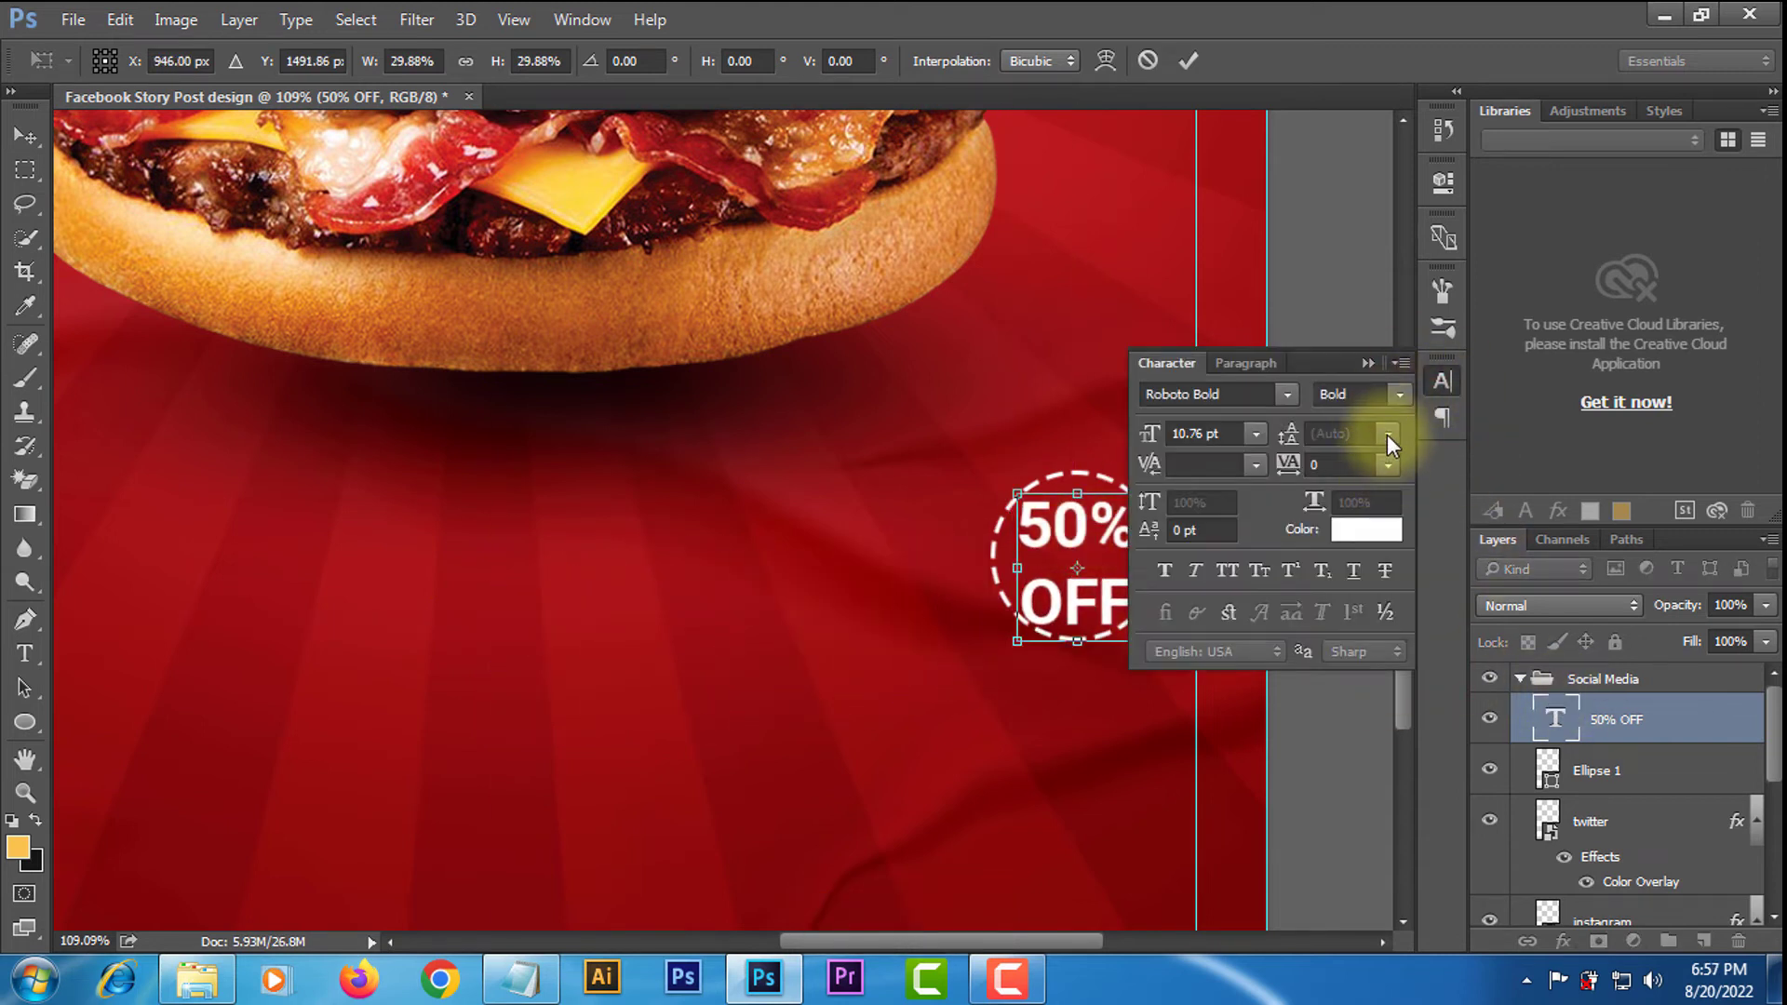
left_click(1188, 60)
Tighten the line spacing of the 50% OFF text to 11 pt.
left_click(1387, 433)
left_click(1369, 678)
left_click(1387, 431)
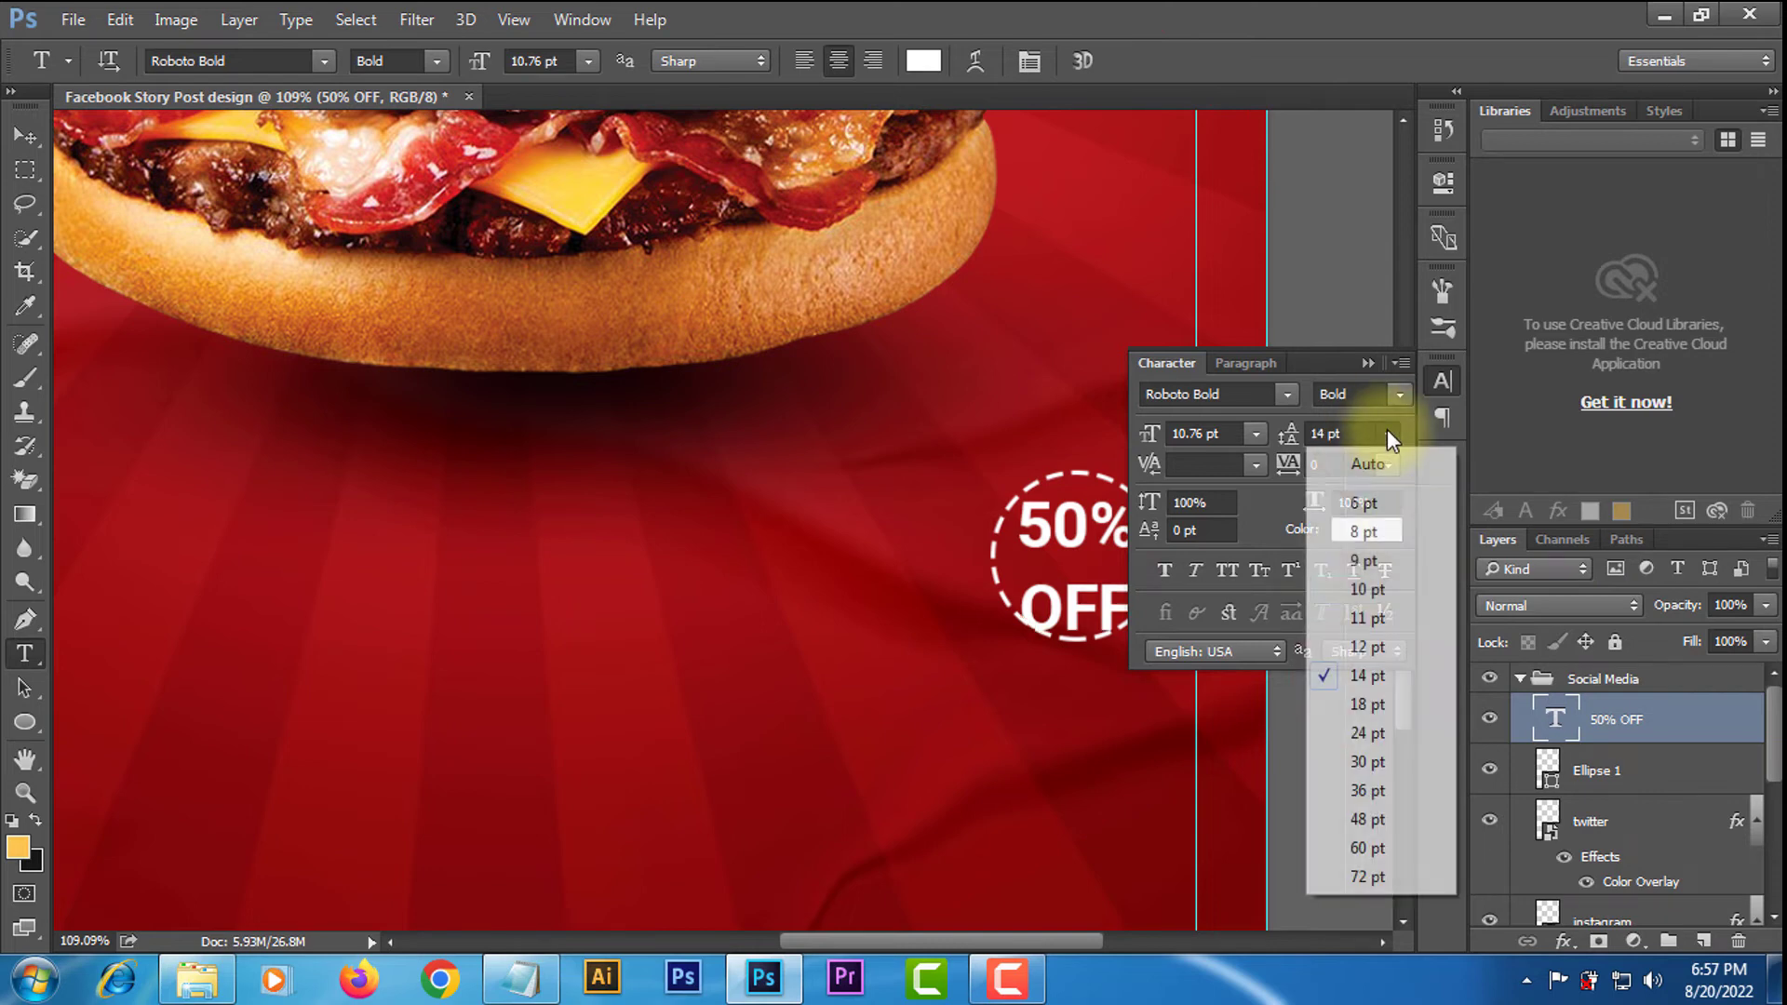
left_click(1367, 618)
left_click(1366, 364)
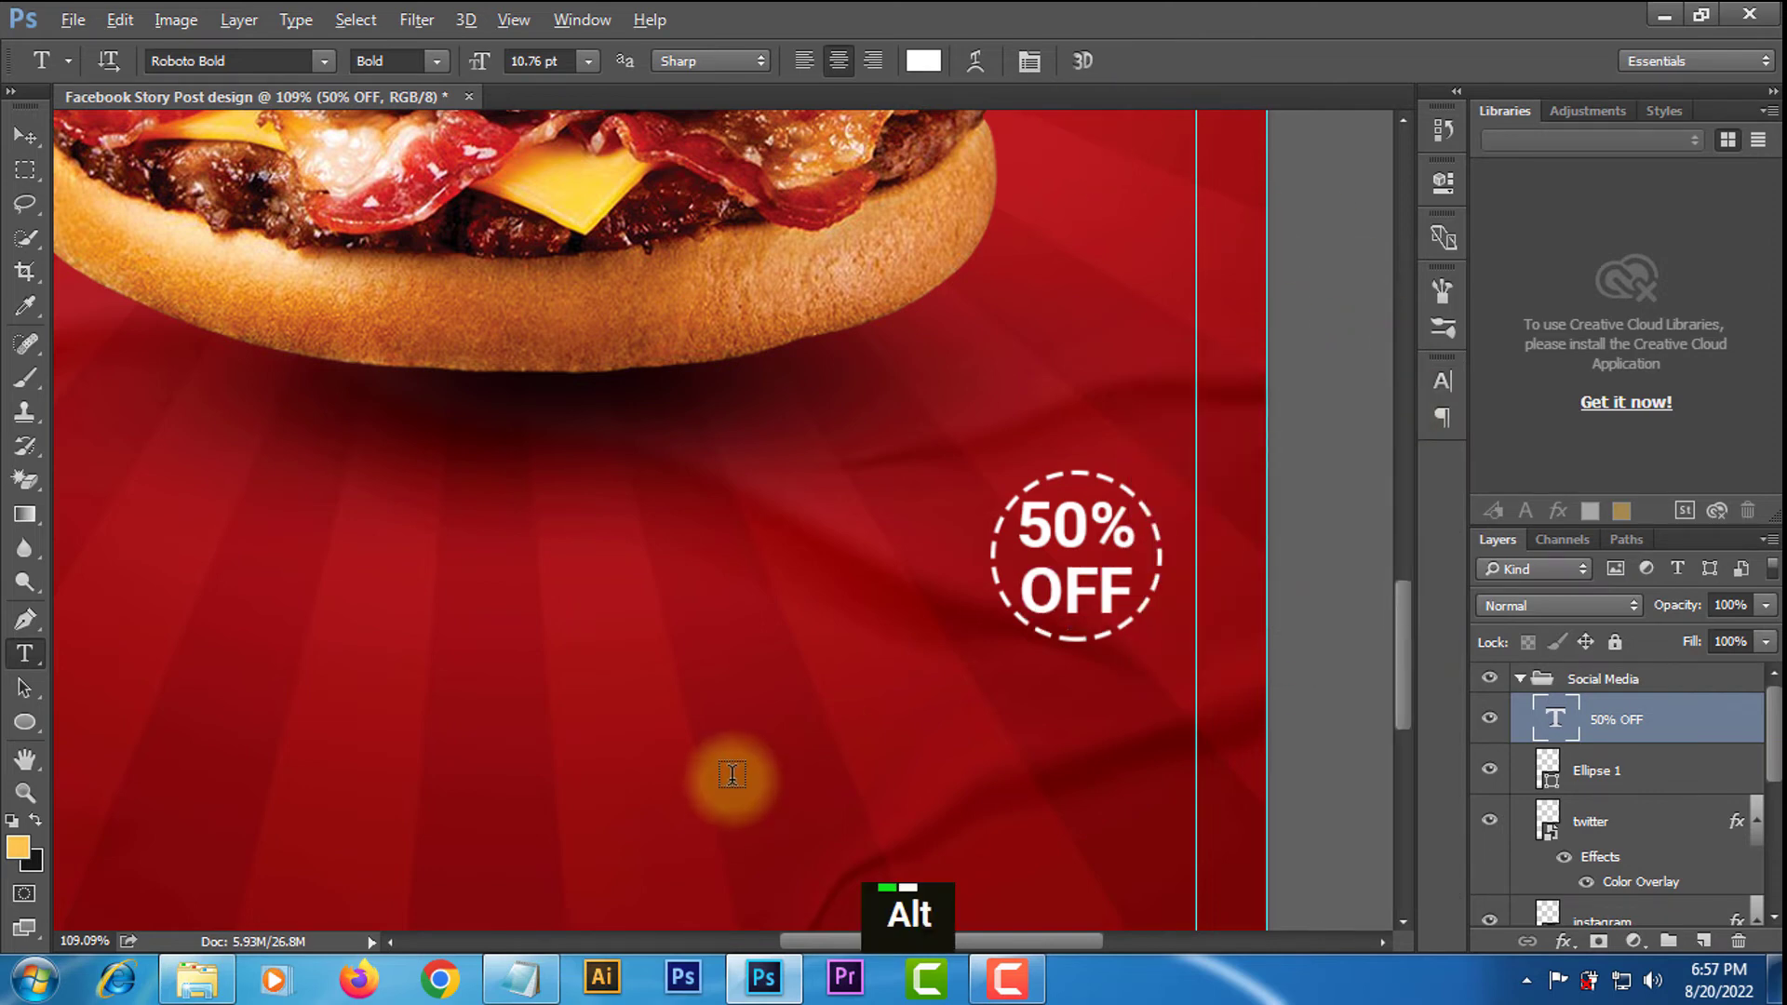
Reduce the 50% OFF text's font size to 9 pt.
scroll(718, 778, "down", 3)
scroll(926, 738, "up", 10)
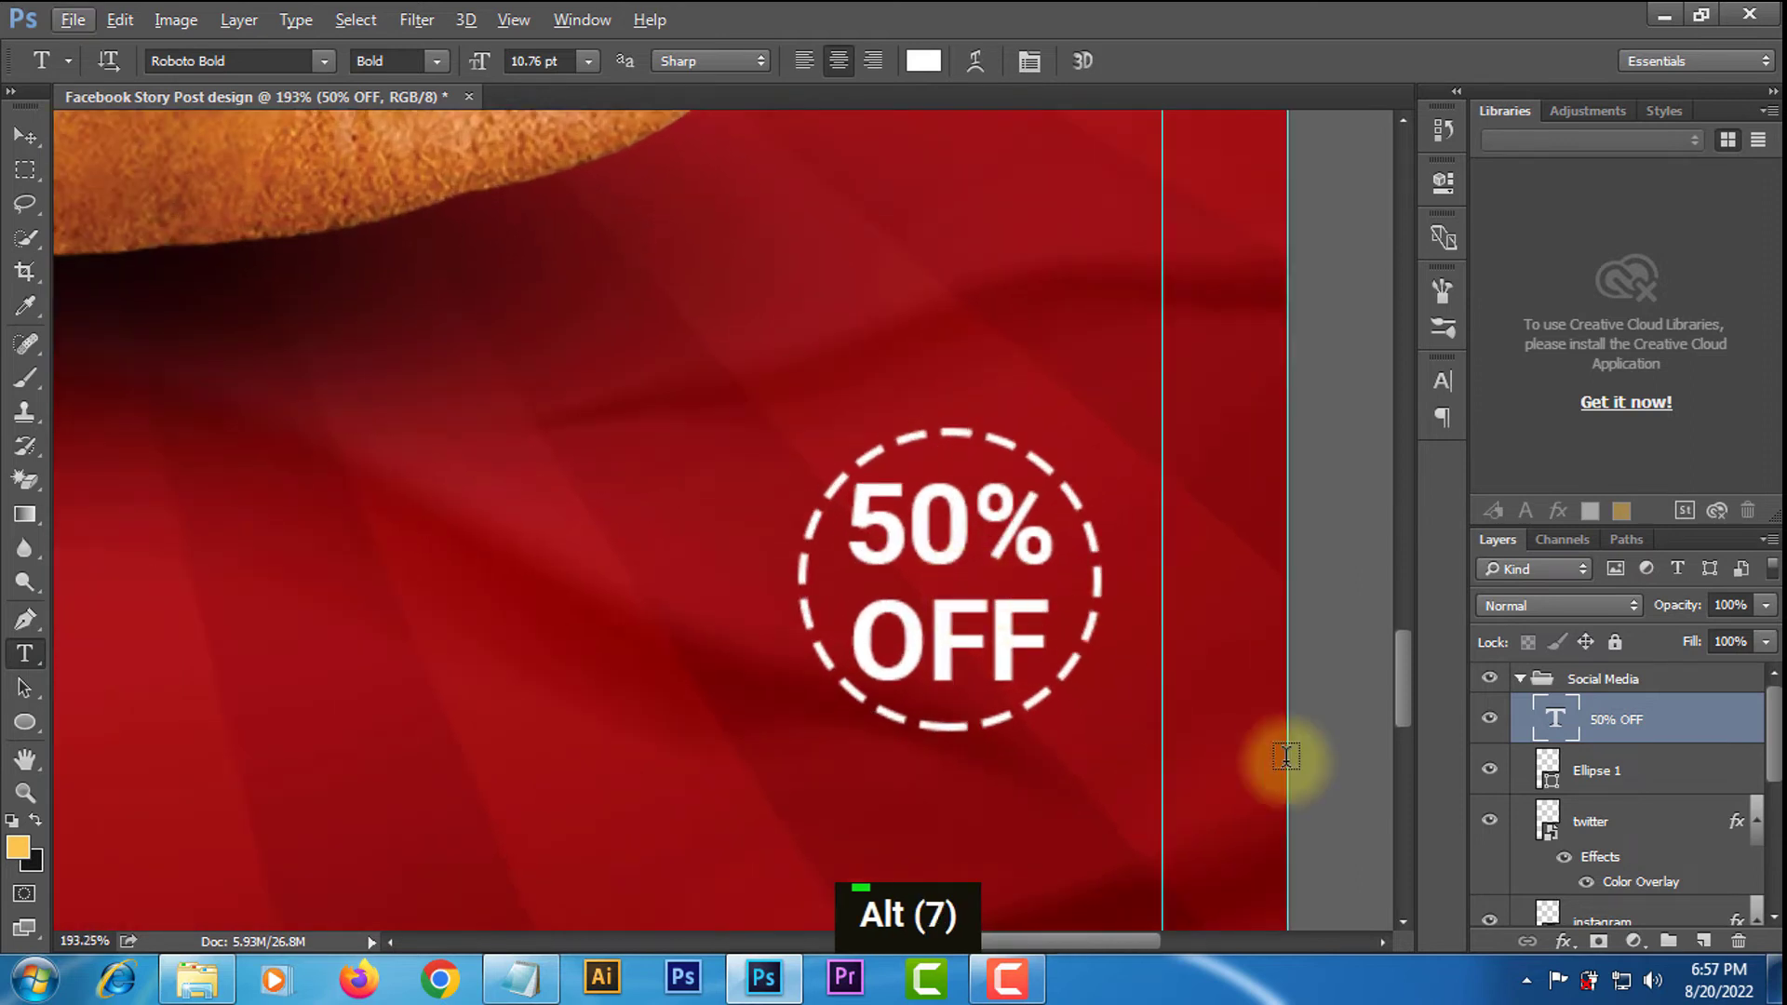
left_click(1443, 383)
left_click(1252, 434)
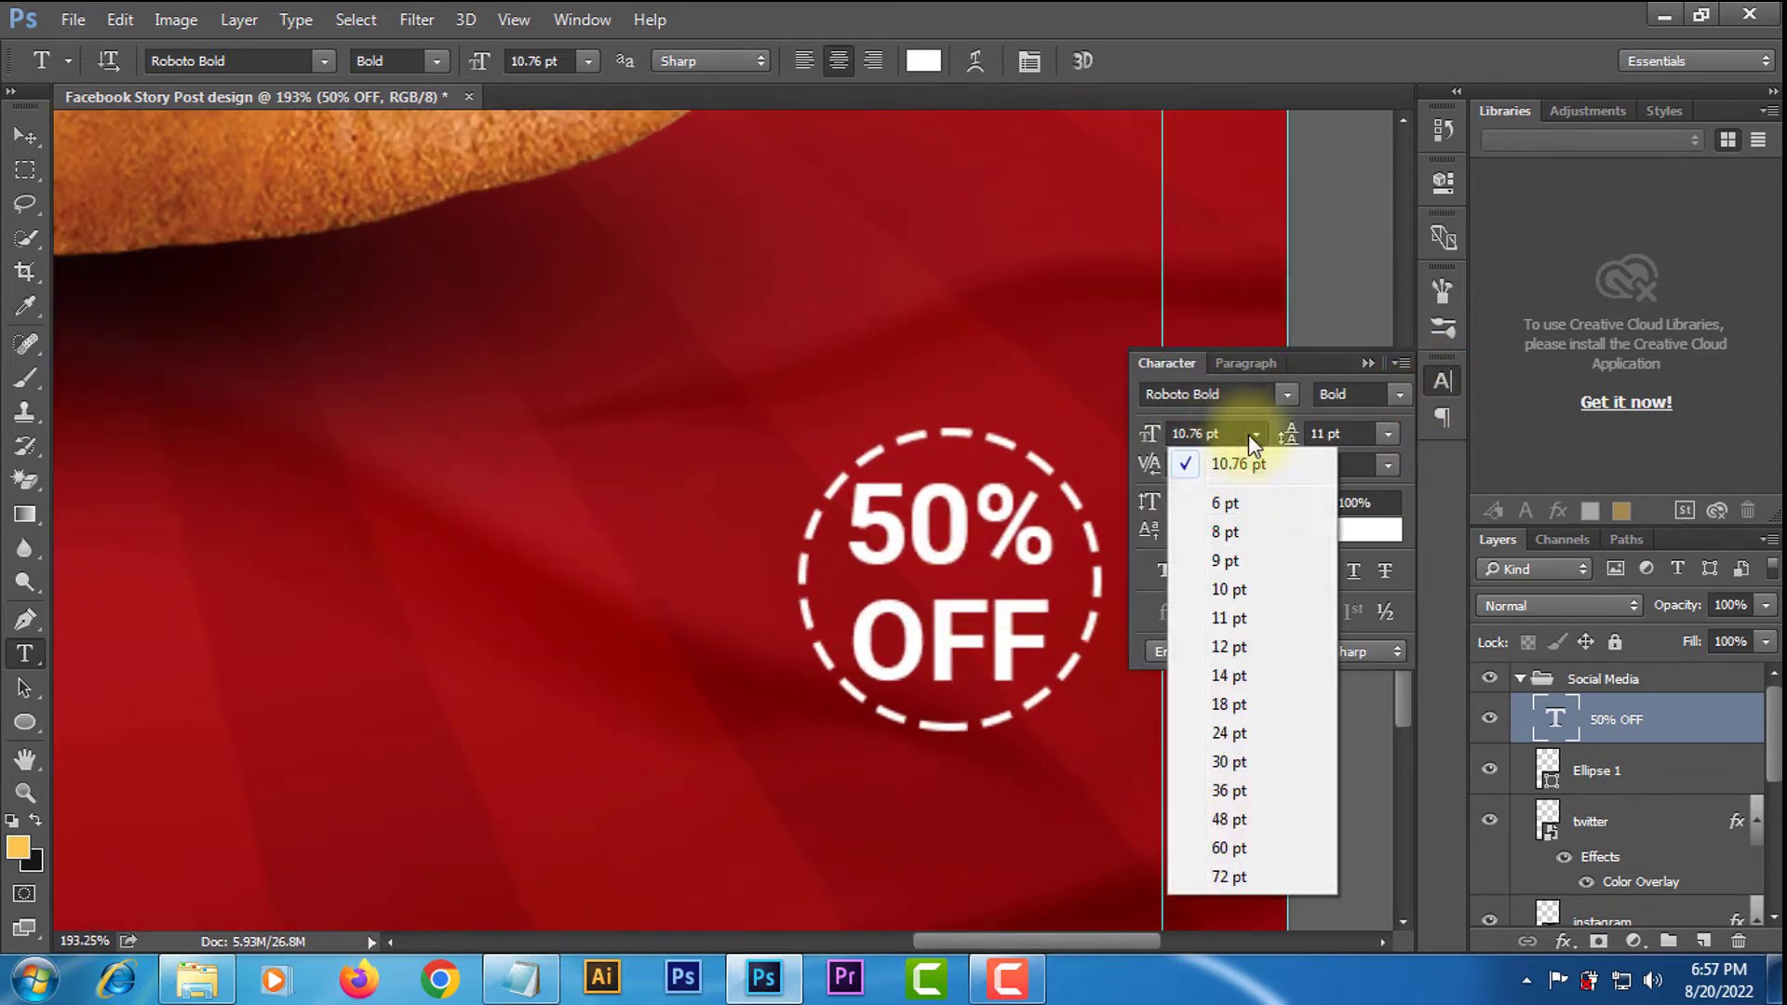
left_click(1226, 562)
left_click(1368, 364)
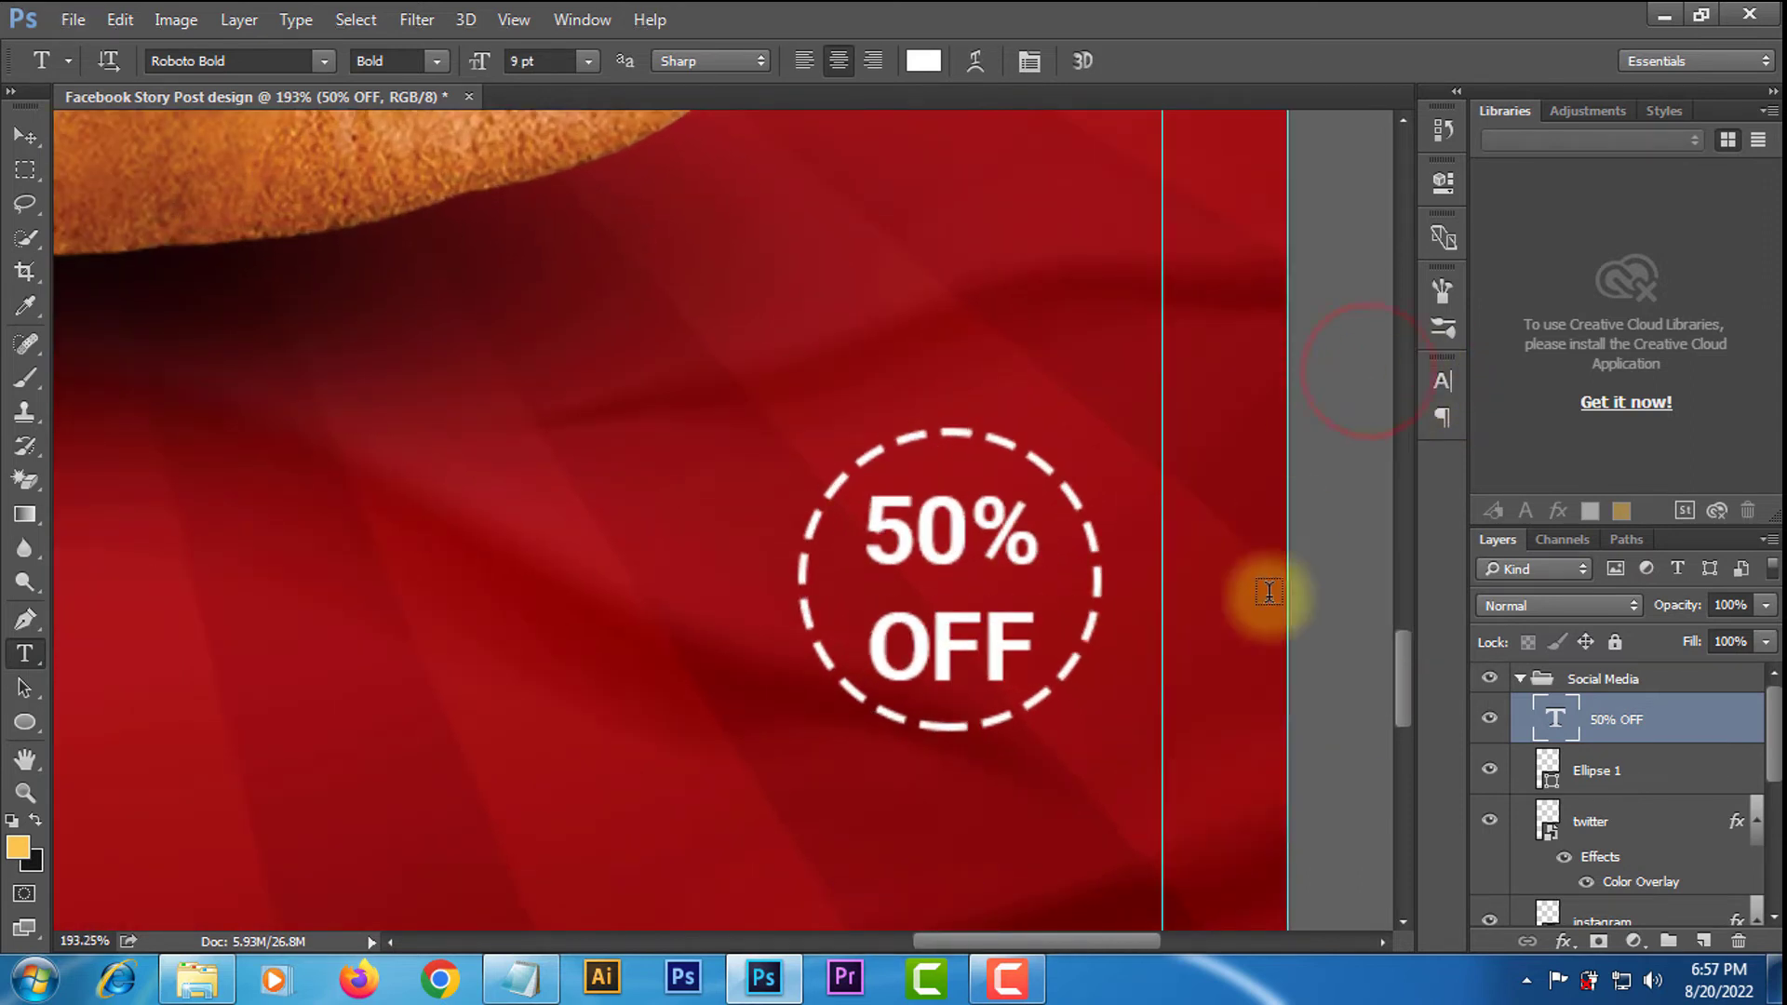
Select the 50% OFF text and Ellipse 1 layers together and align their vertical centers.
double_click(1490, 770)
left_click(1593, 773, "shift")
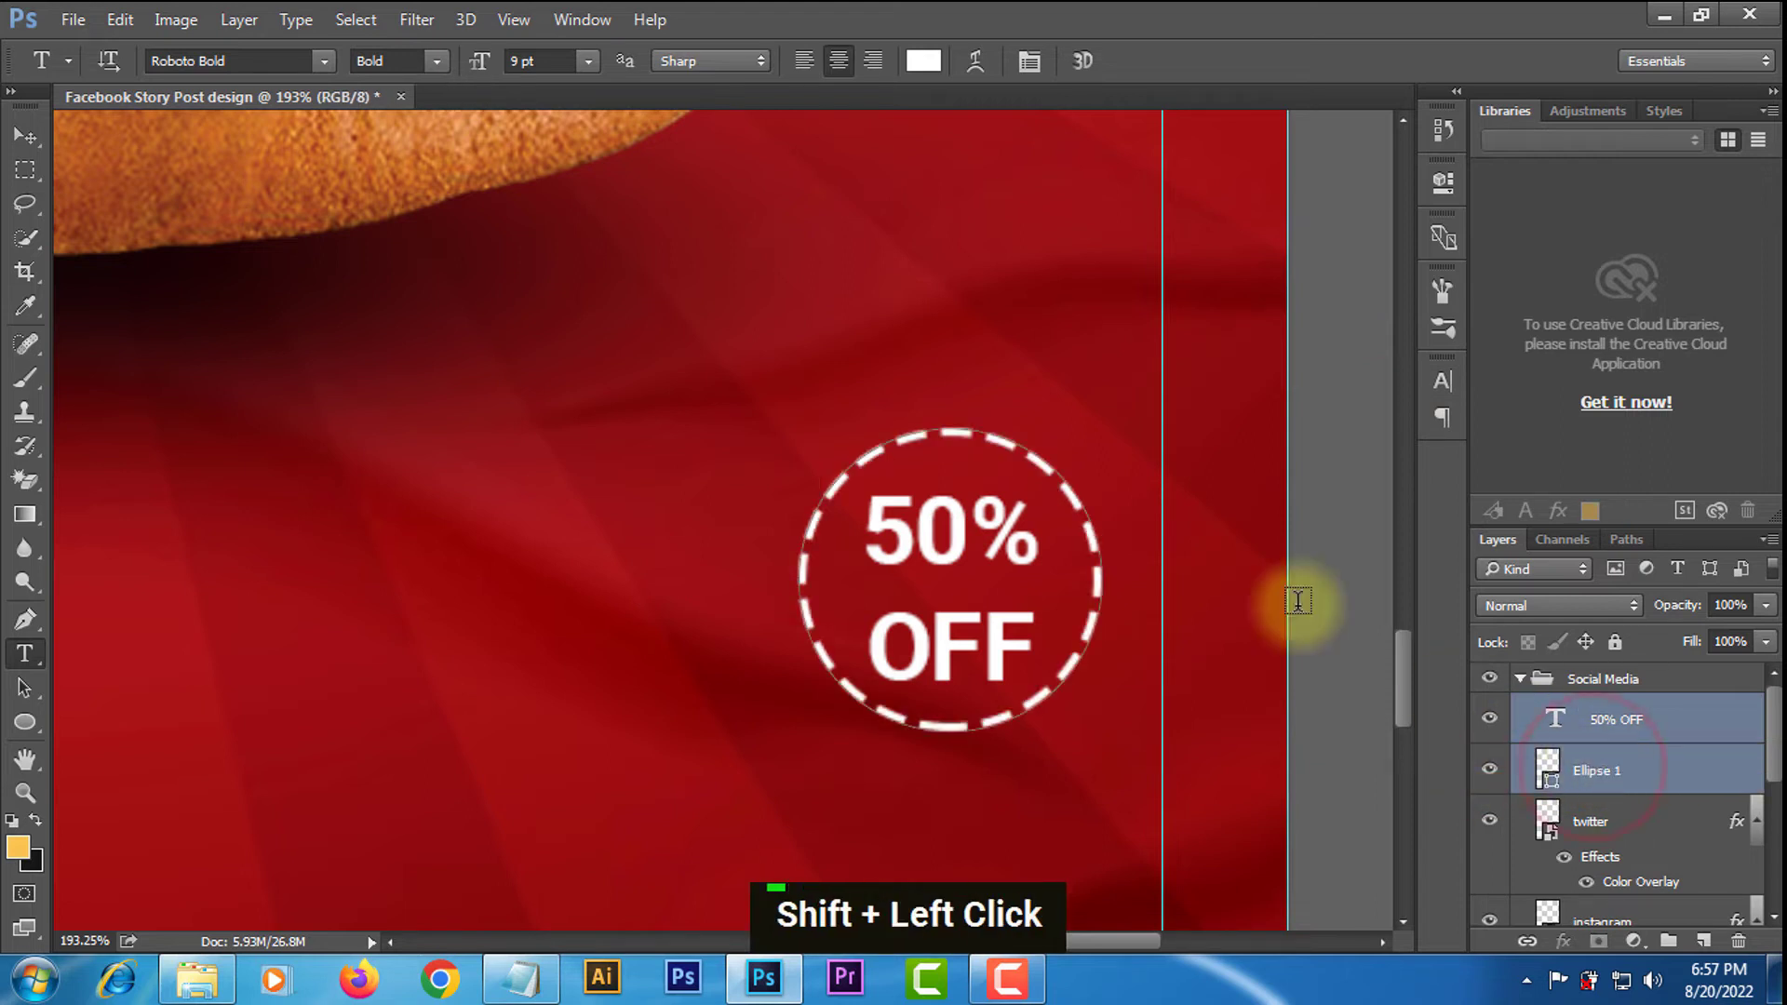
left_click(25, 136)
left_click(549, 60)
Move the 50% OFF and Ellipse 1 layers out of the Social Media group to above it, and collapse the group.
left_click(1600, 719)
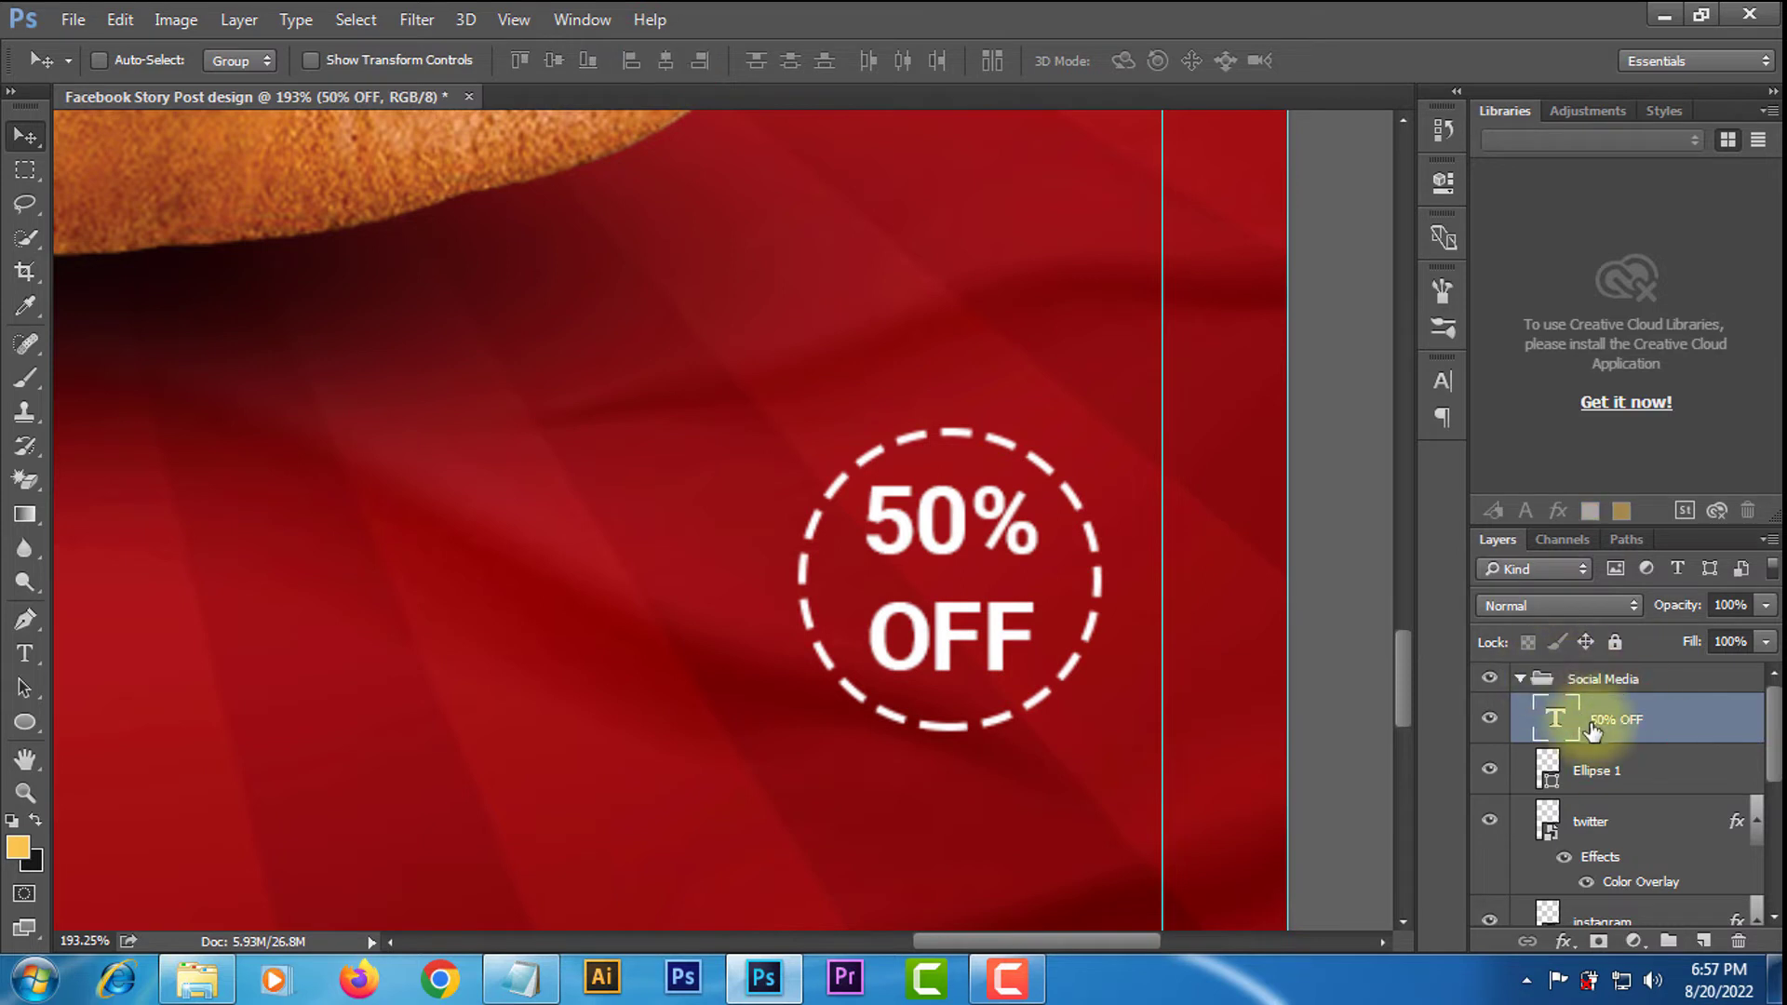
left_click(1520, 680)
left_click(1520, 681)
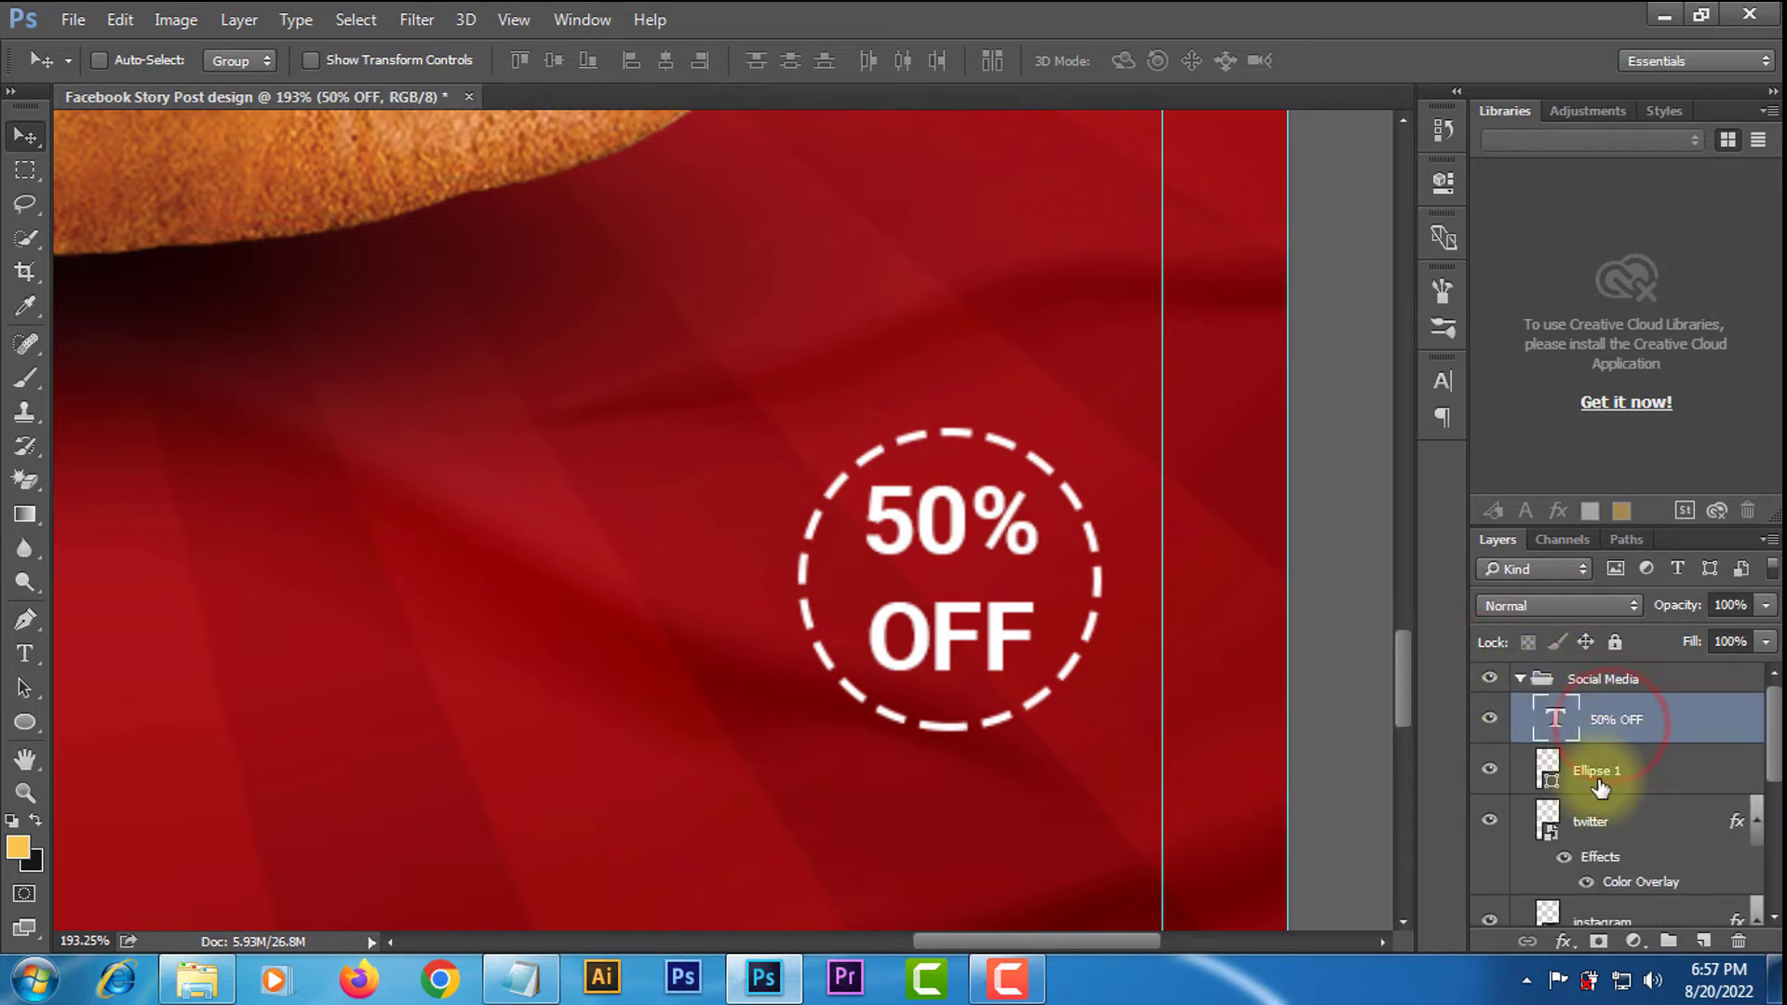
left_click(1594, 780, "shift")
left_click_drag(1594, 781, 1603, 665)
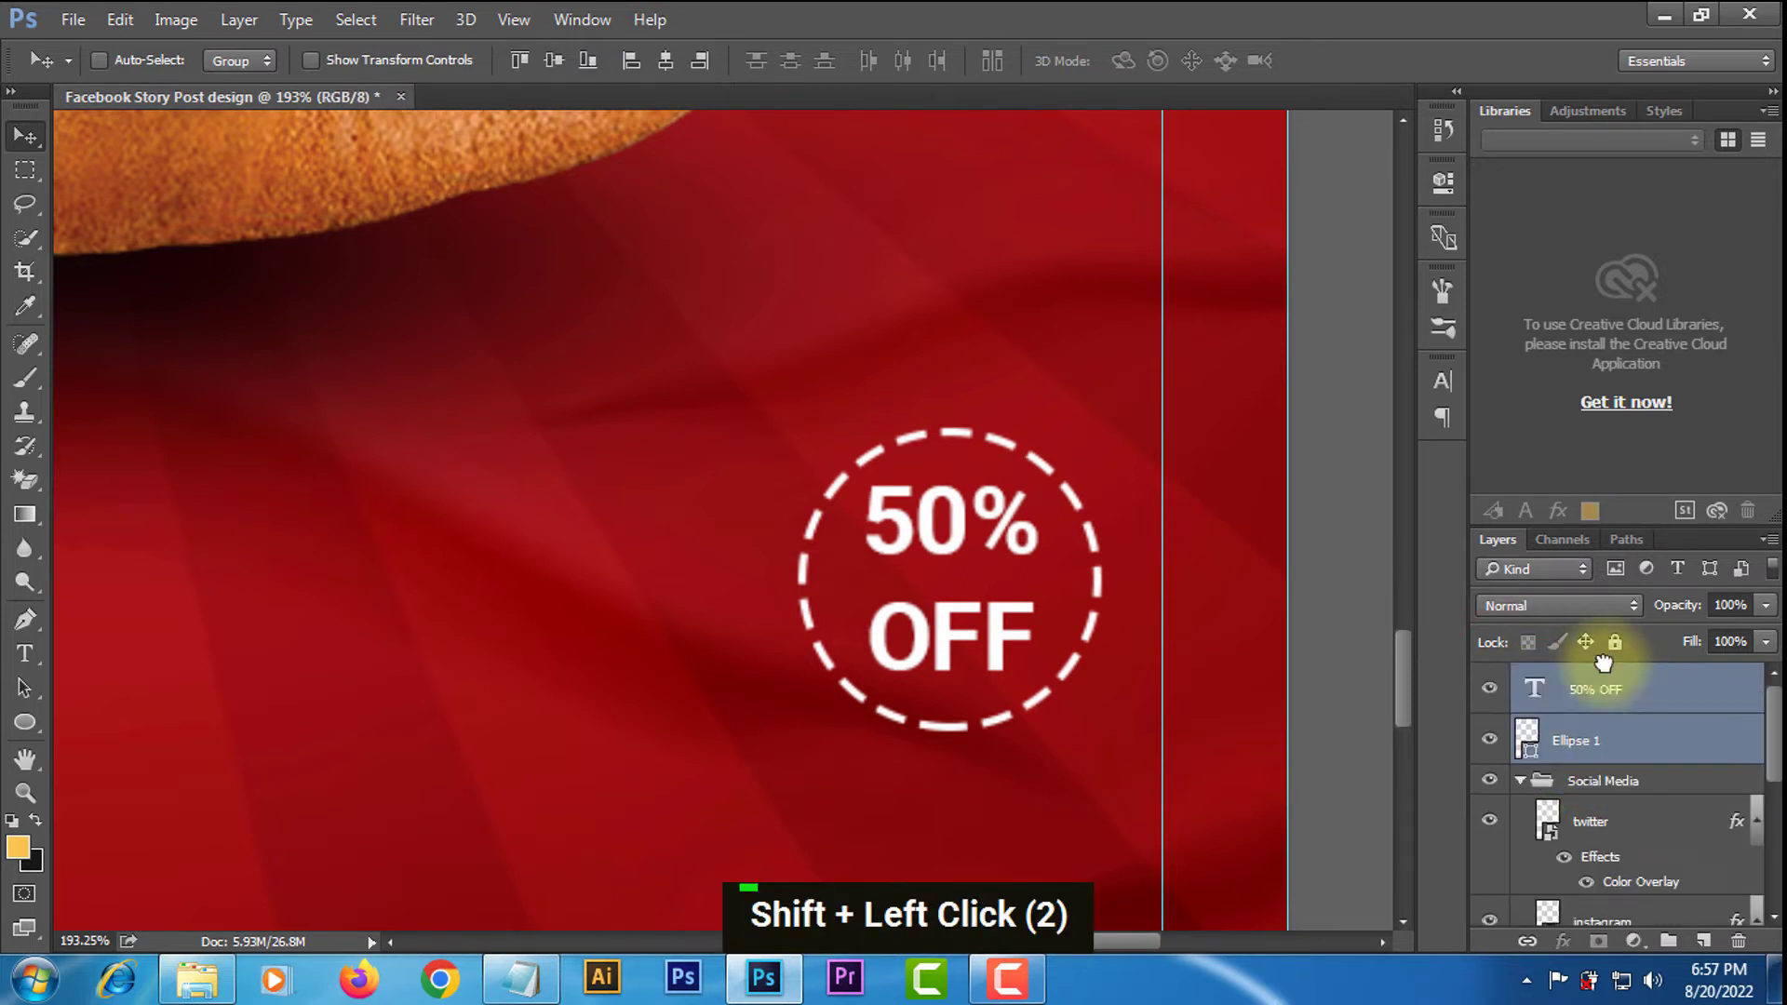
left_click(1520, 780)
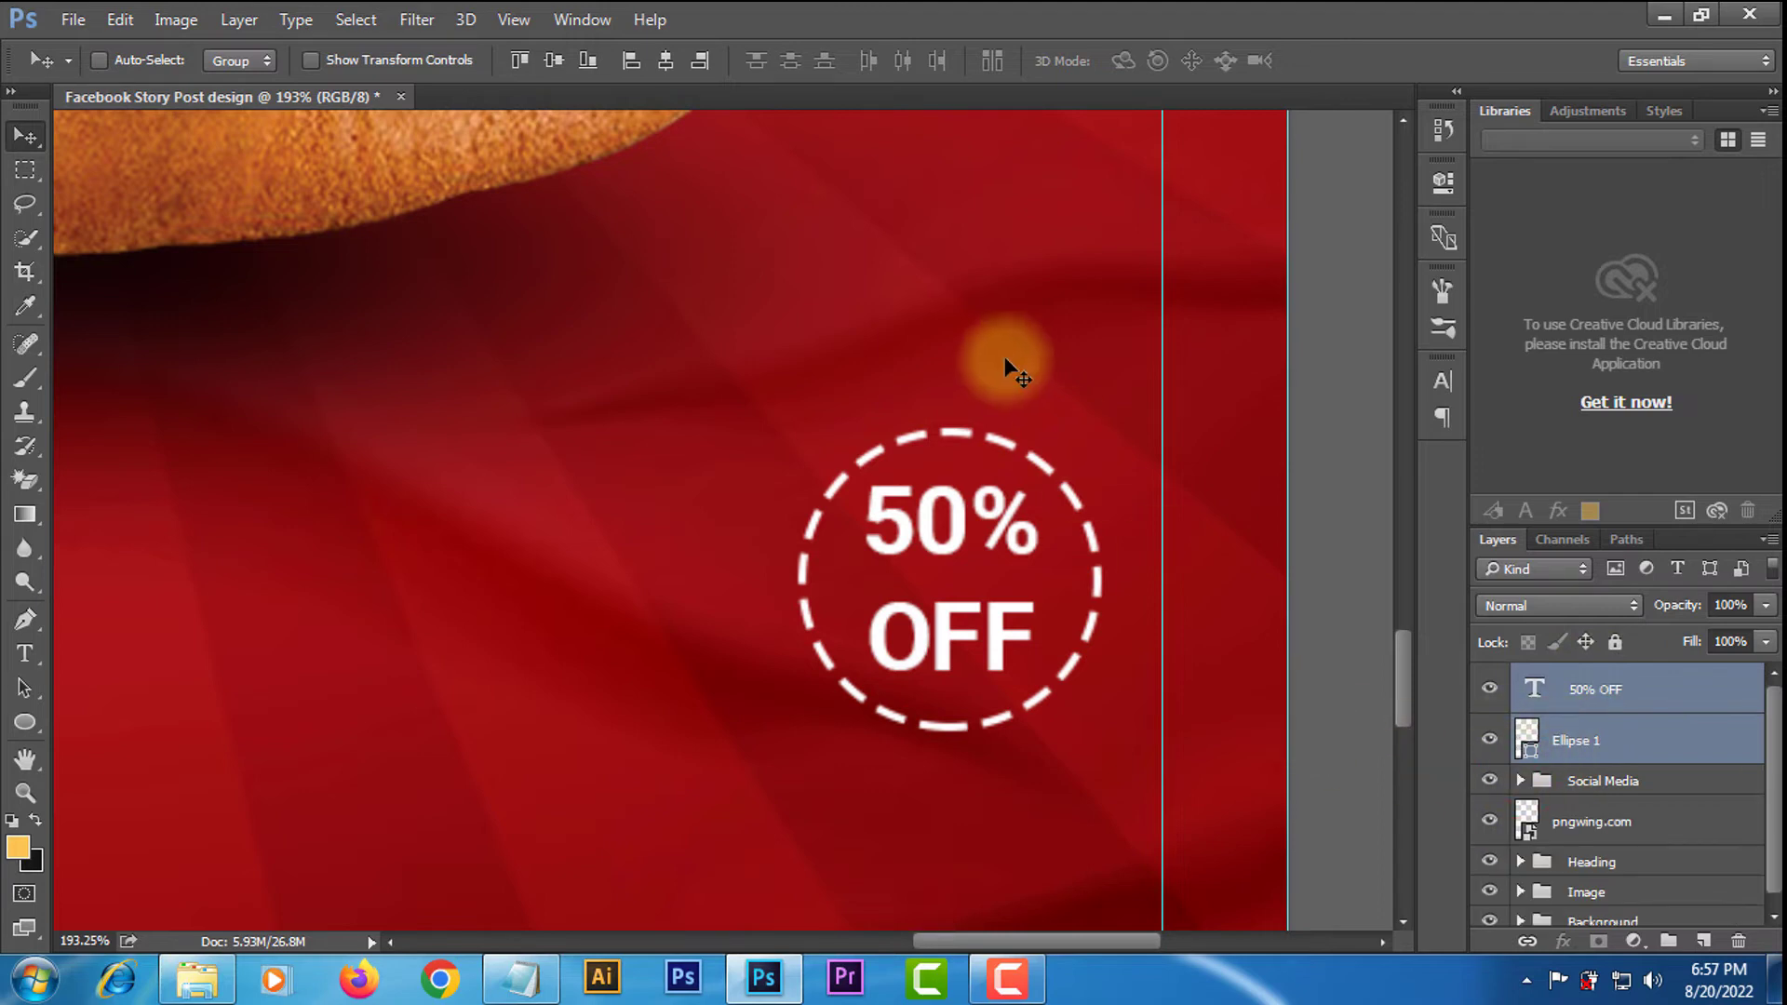
Move the 50% OFF badge with its dashed circle slightly up and left, closer to the burger.
scroll(946, 661, "down", 17, "alt")
scroll(899, 622, "up", 9, "alt")
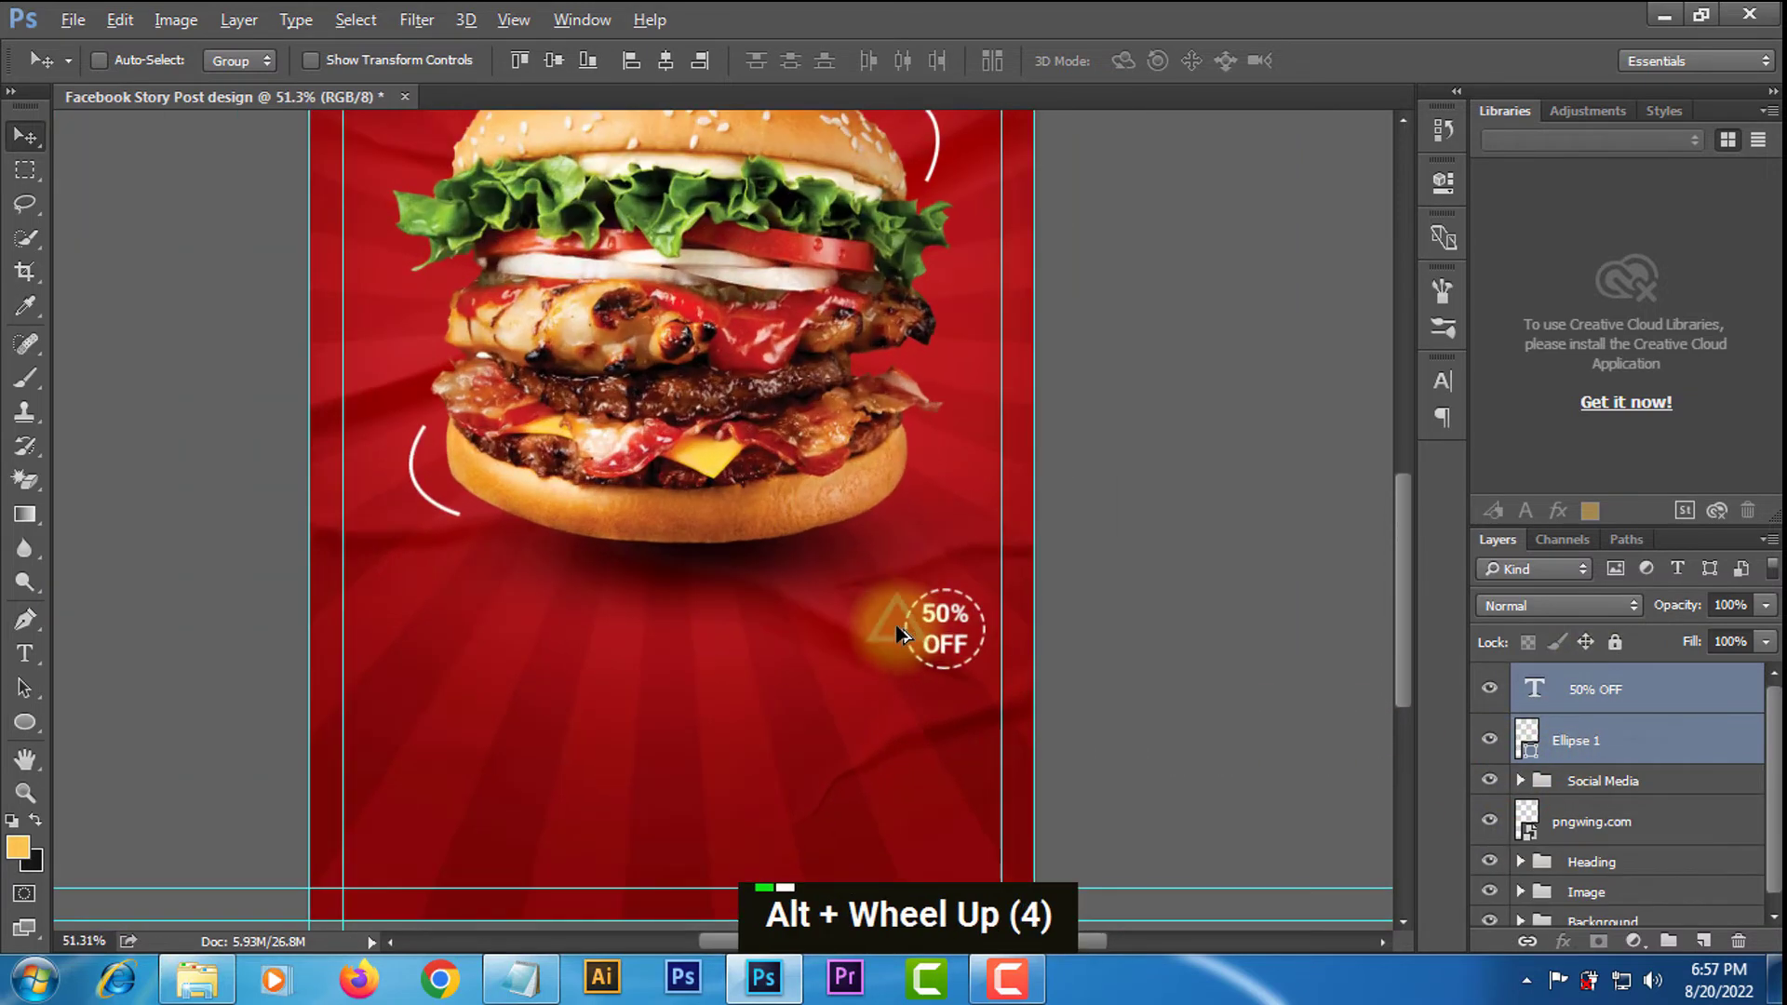
left_click_drag(954, 639, 922, 579)
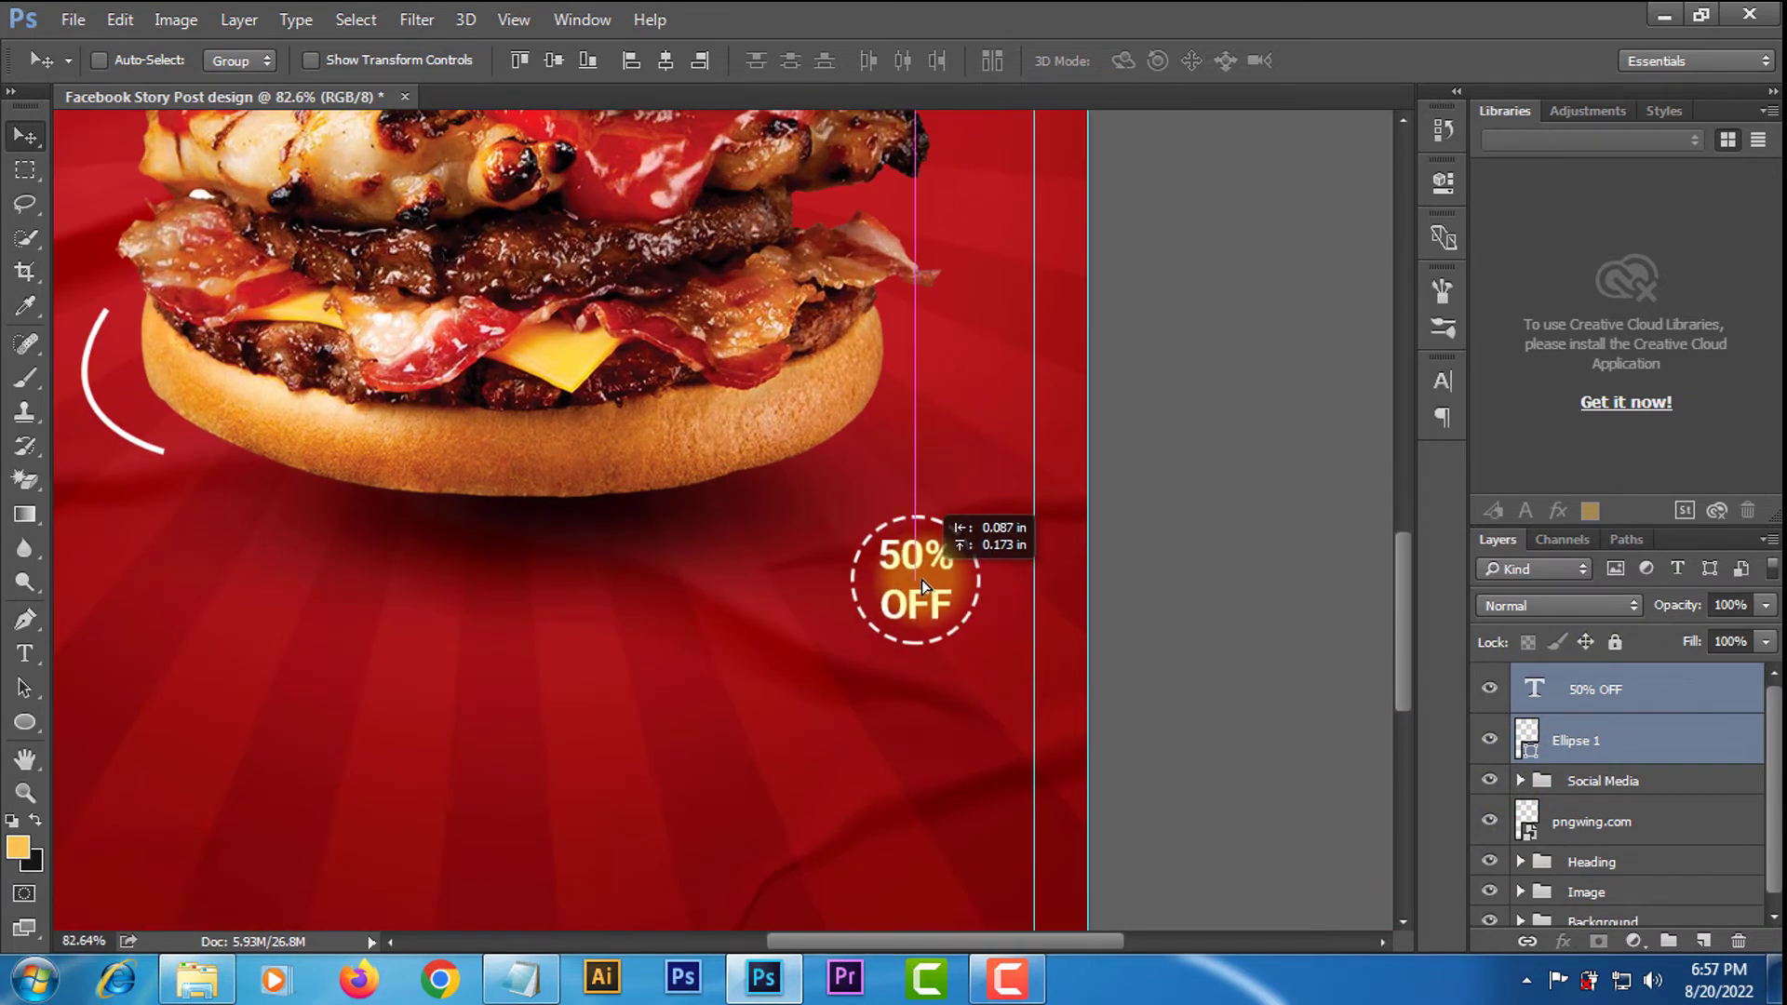
Enlarge the 50% OFF badge to about 142.5%, shift it slightly down and right, and commit the transform.
scroll(718, 592, "down", 11, "alt")
scroll(852, 712, "up", 12, "alt")
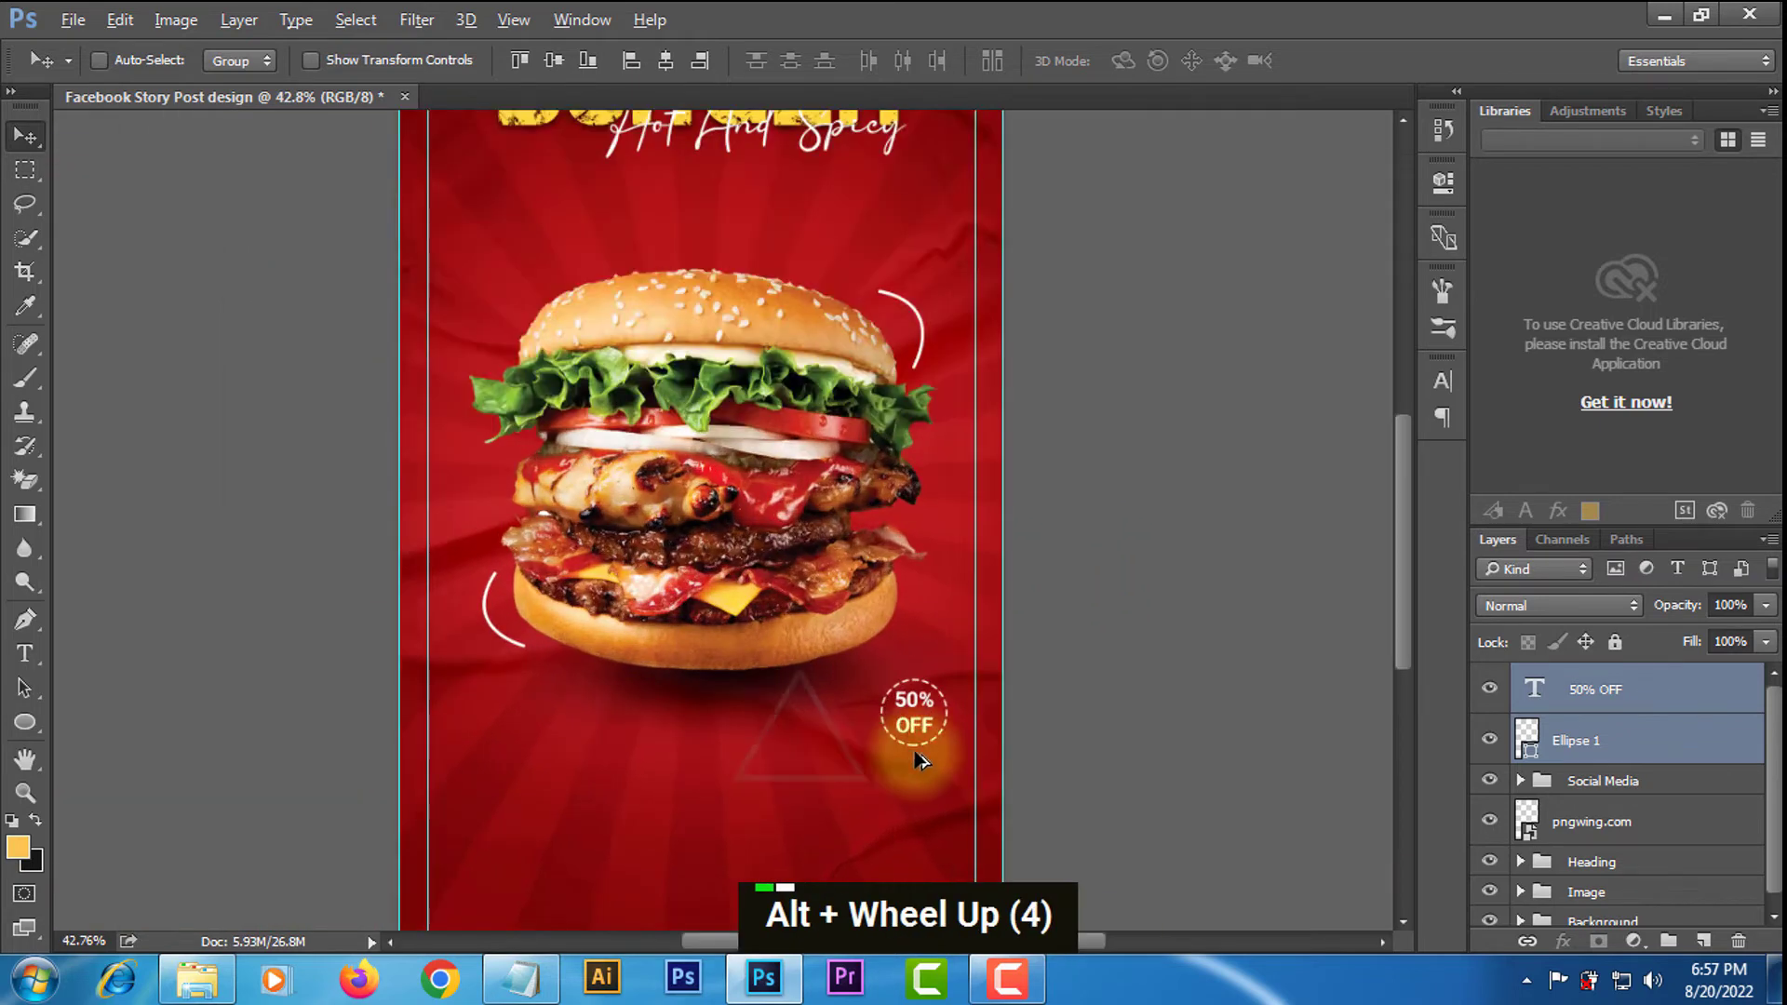
key("ctrl+t")
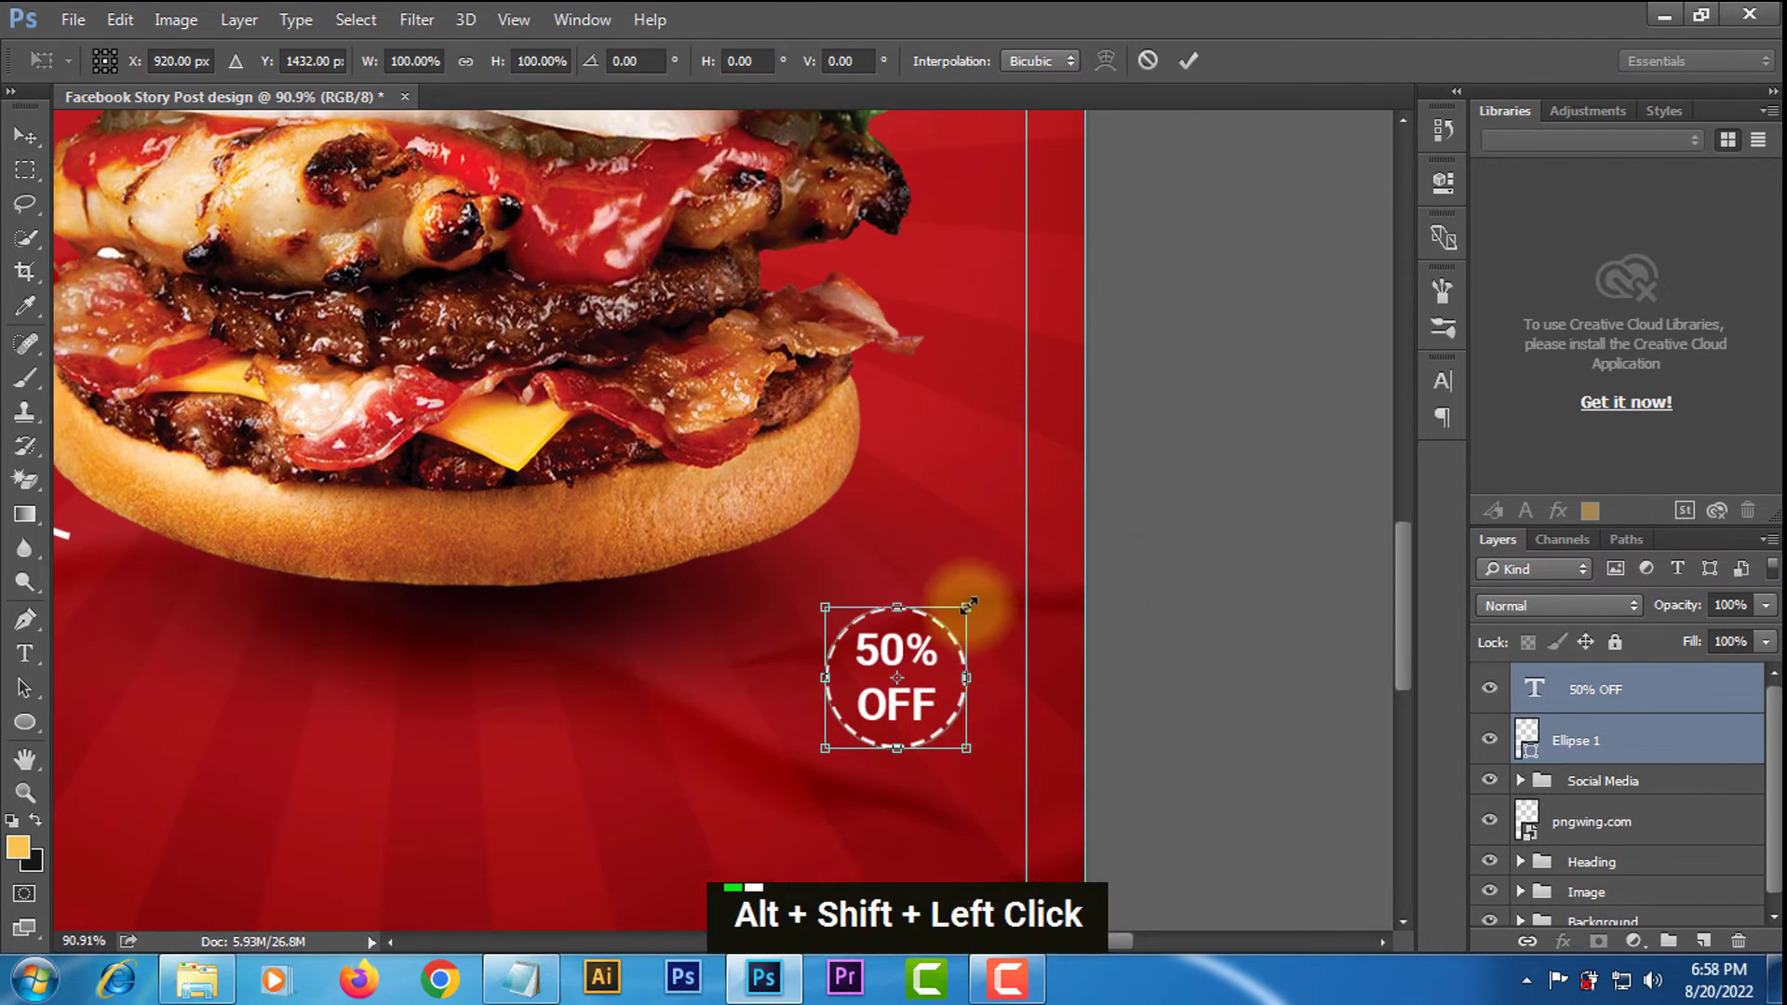
left_click_drag(974, 610, 1002, 580)
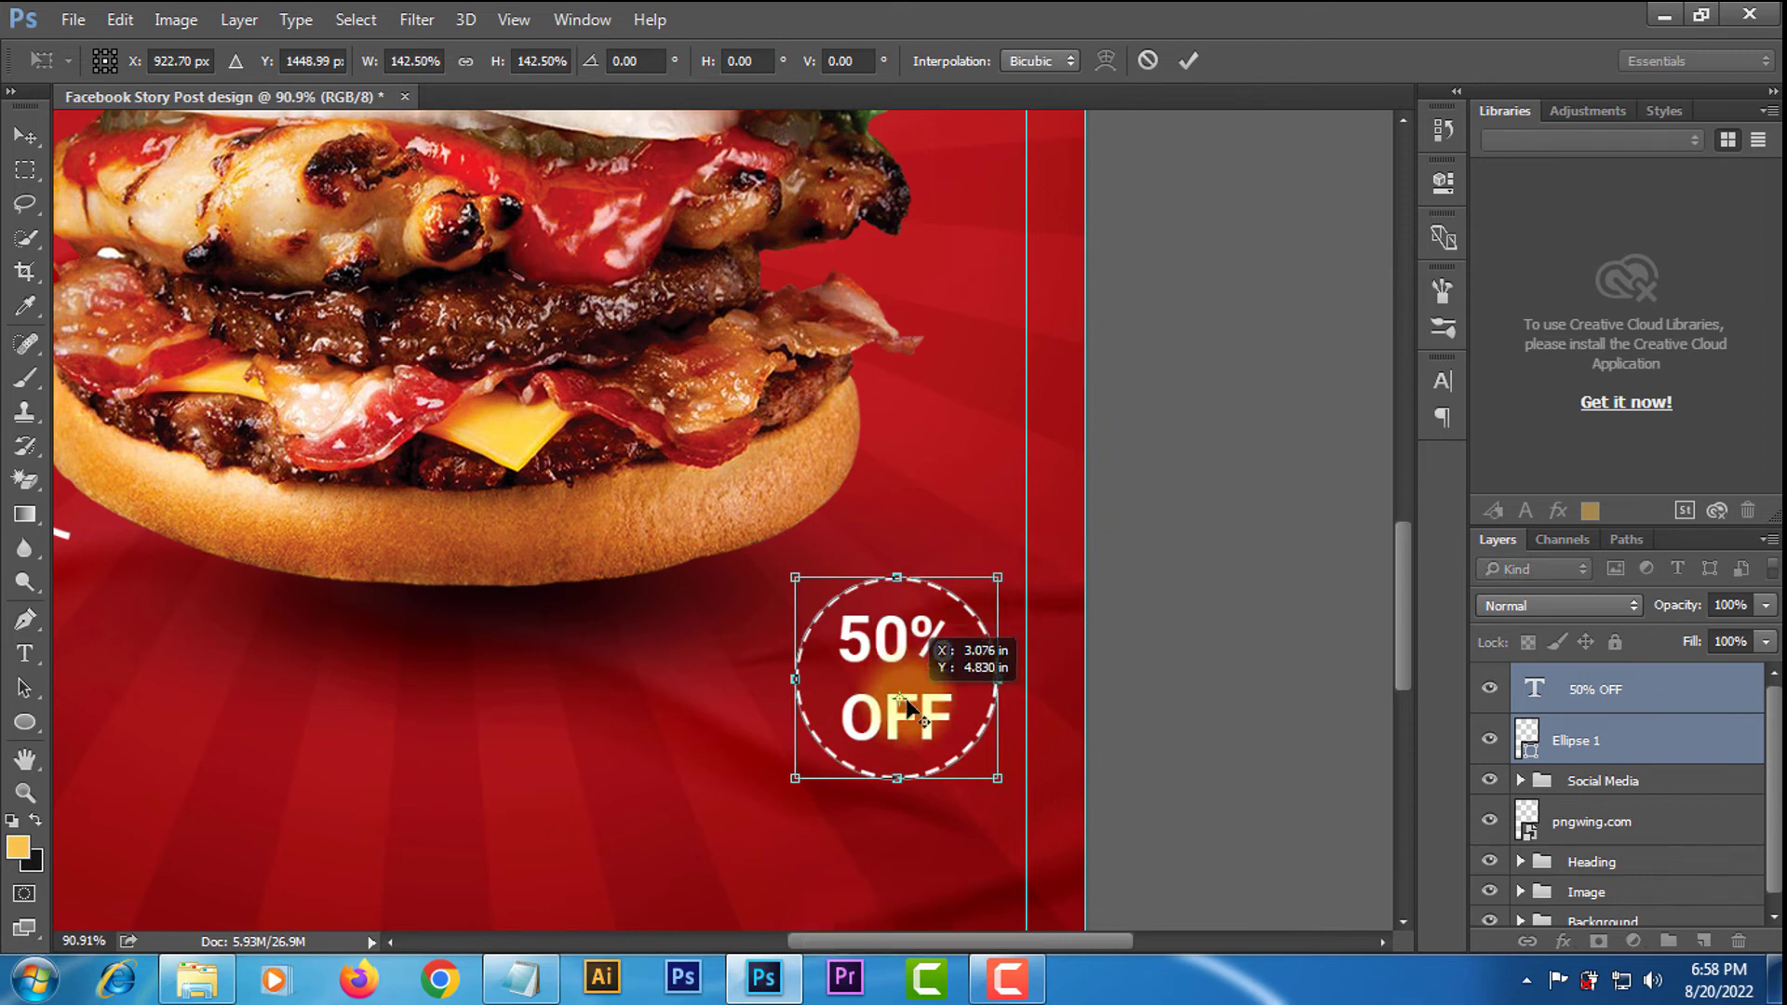
left_click_drag(918, 662, 918, 680)
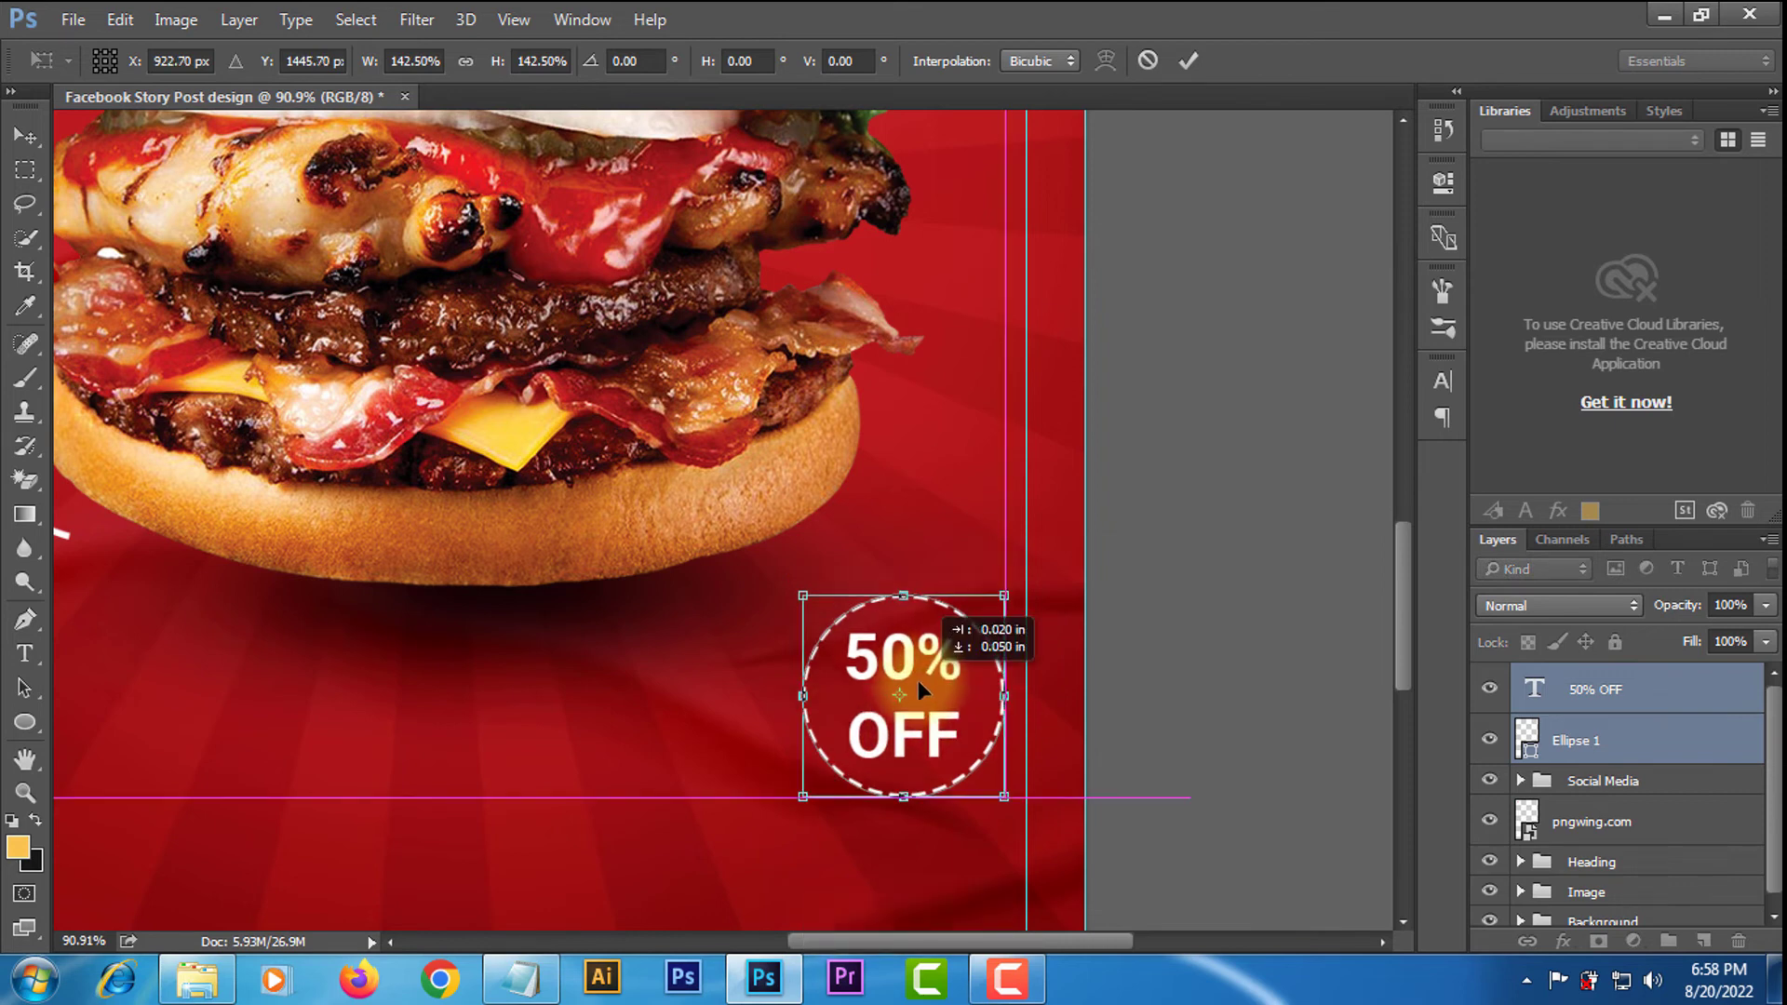
left_click(1188, 60)
Switch to the Downloads folder in Windows Explorer and place the arrow image onto the poster.
scroll(820, 317, "down", 9, "alt")
left_click(198, 977)
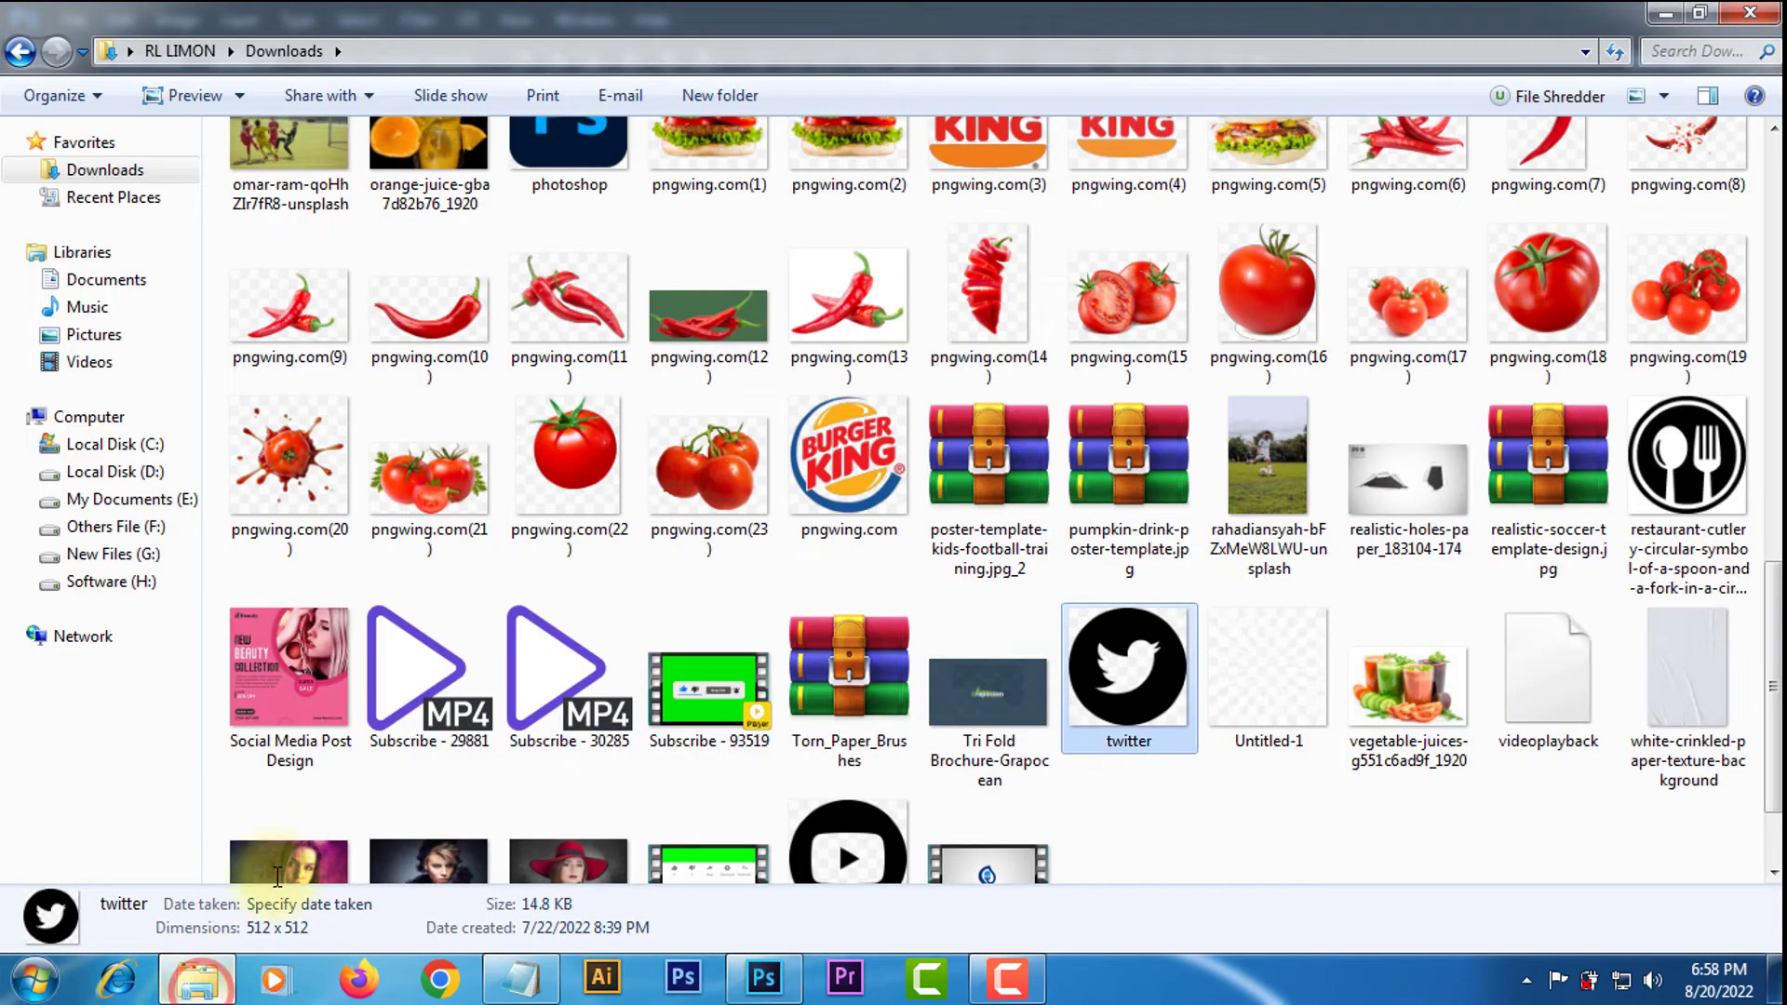
scroll(1024, 639, "down", 4)
scroll(1051, 642, "up", 4)
scroll(1050, 643, "down", 3)
left_click_drag(1685, 363, 818, 647)
Rotate the arrow about 149°, scale it to about 32% and position it beside the bun, just above the 50% OFF badge.
left_click_drag(851, 377, 606, 651)
left_click_drag(868, 383, 700, 619)
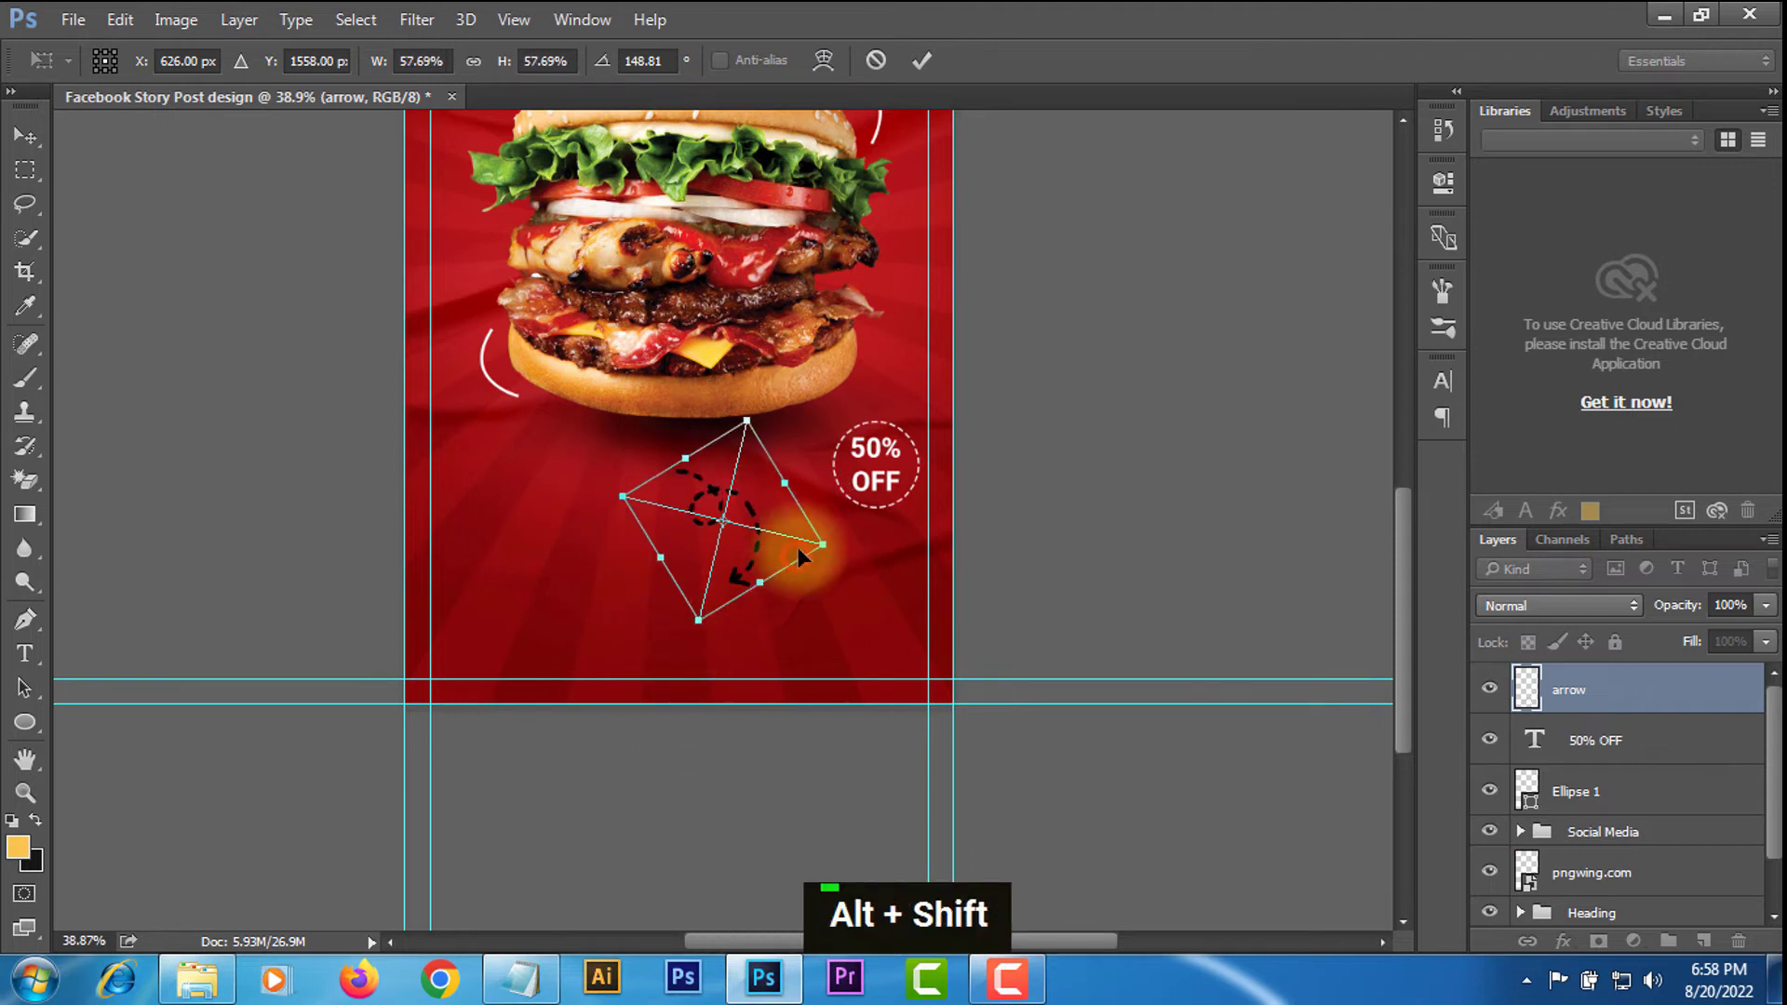
left_click_drag(898, 289, 901, 358)
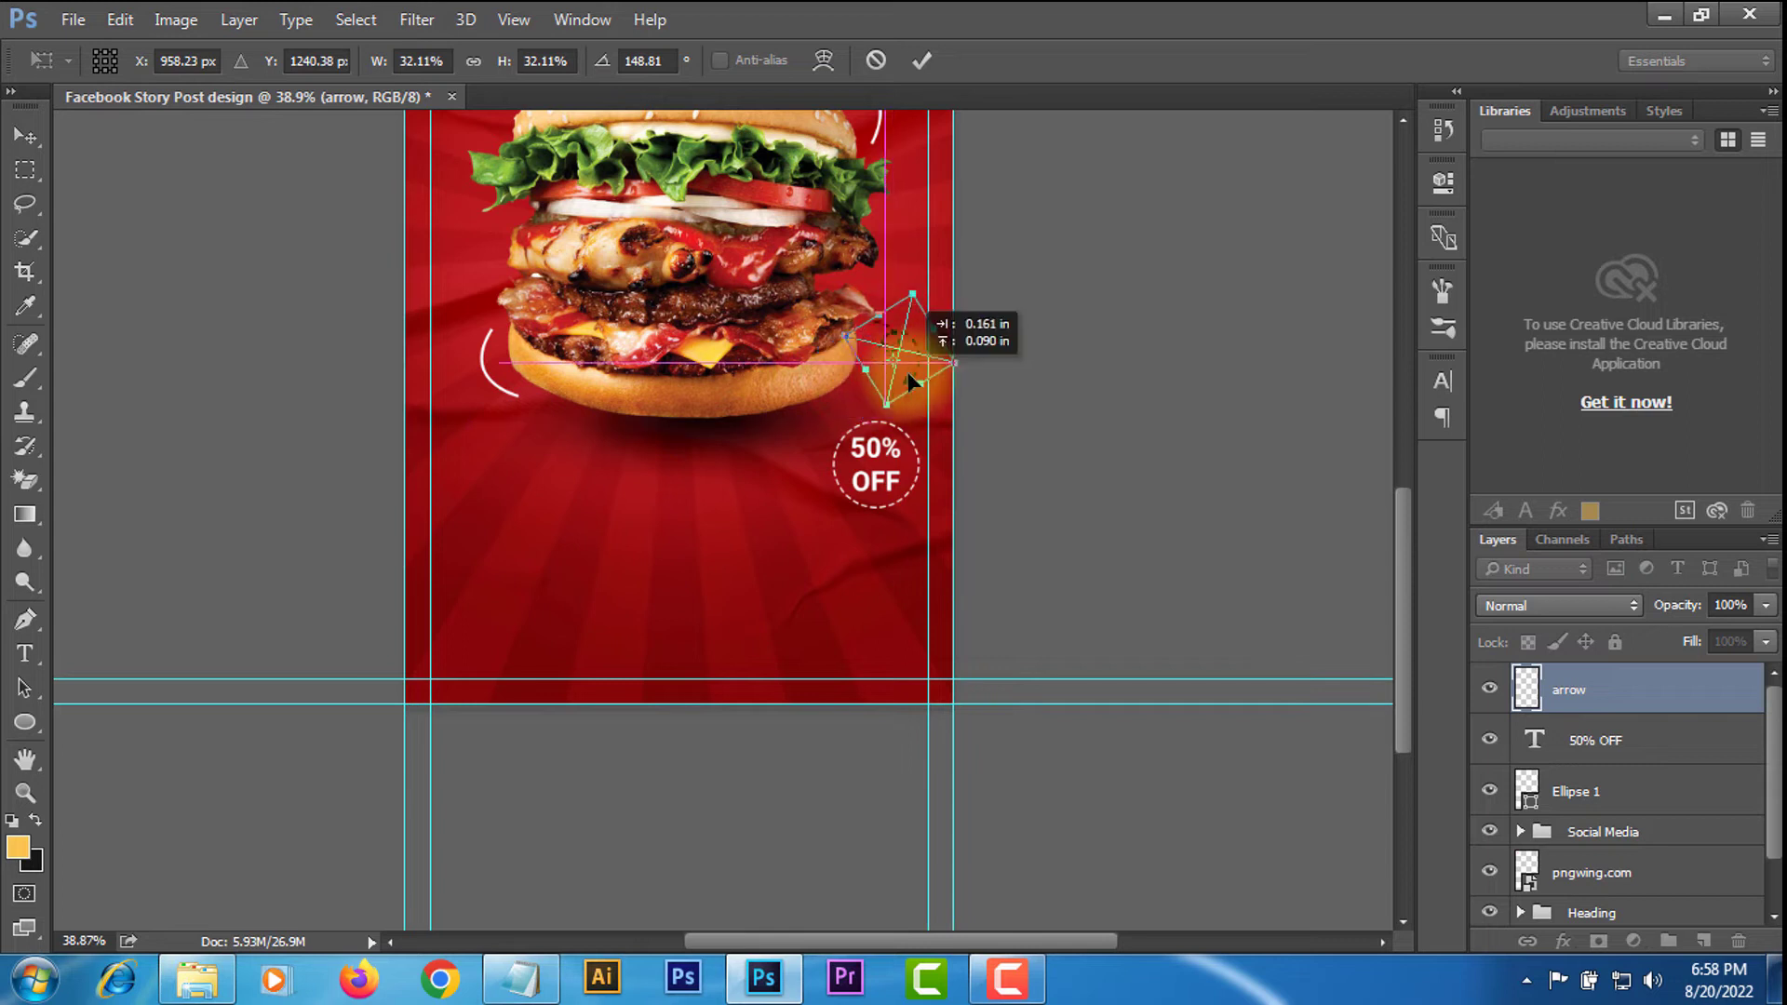
left_click(922, 61)
left_click_drag(892, 372, 895, 365)
Apply a white Color Overlay at 100% opacity to the arrow layer.
right_click(1582, 694)
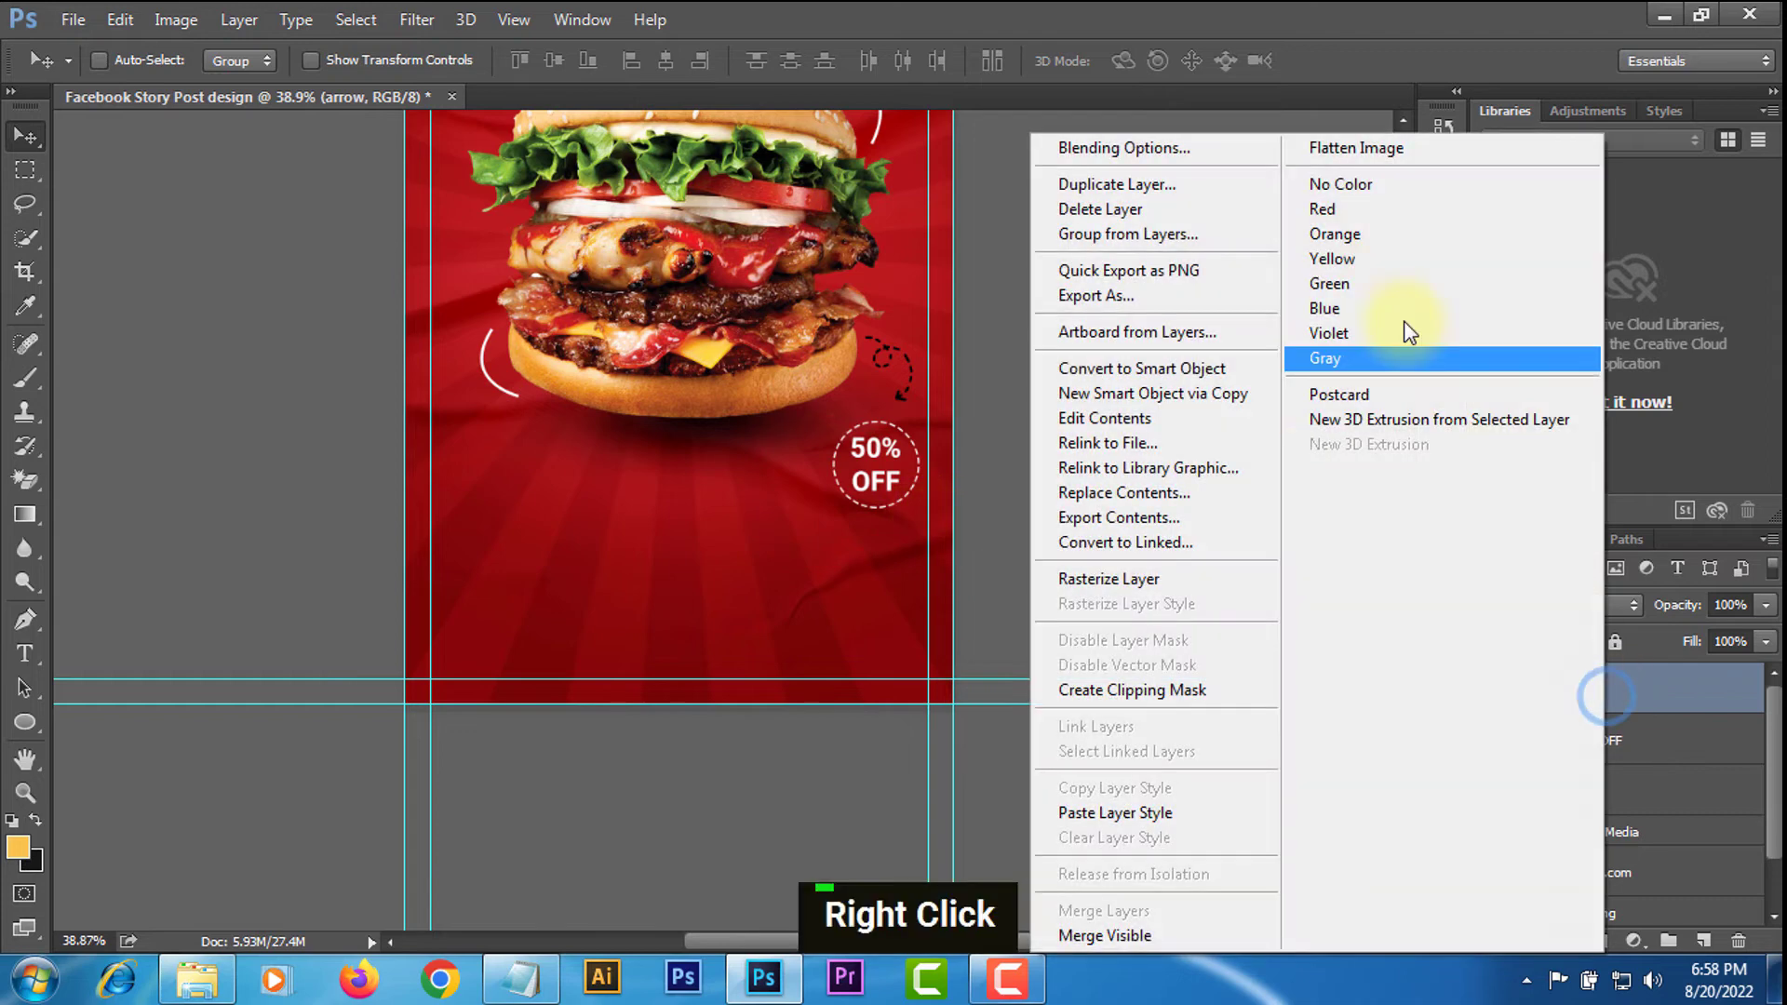
left_click(1103, 153)
left_click(456, 468)
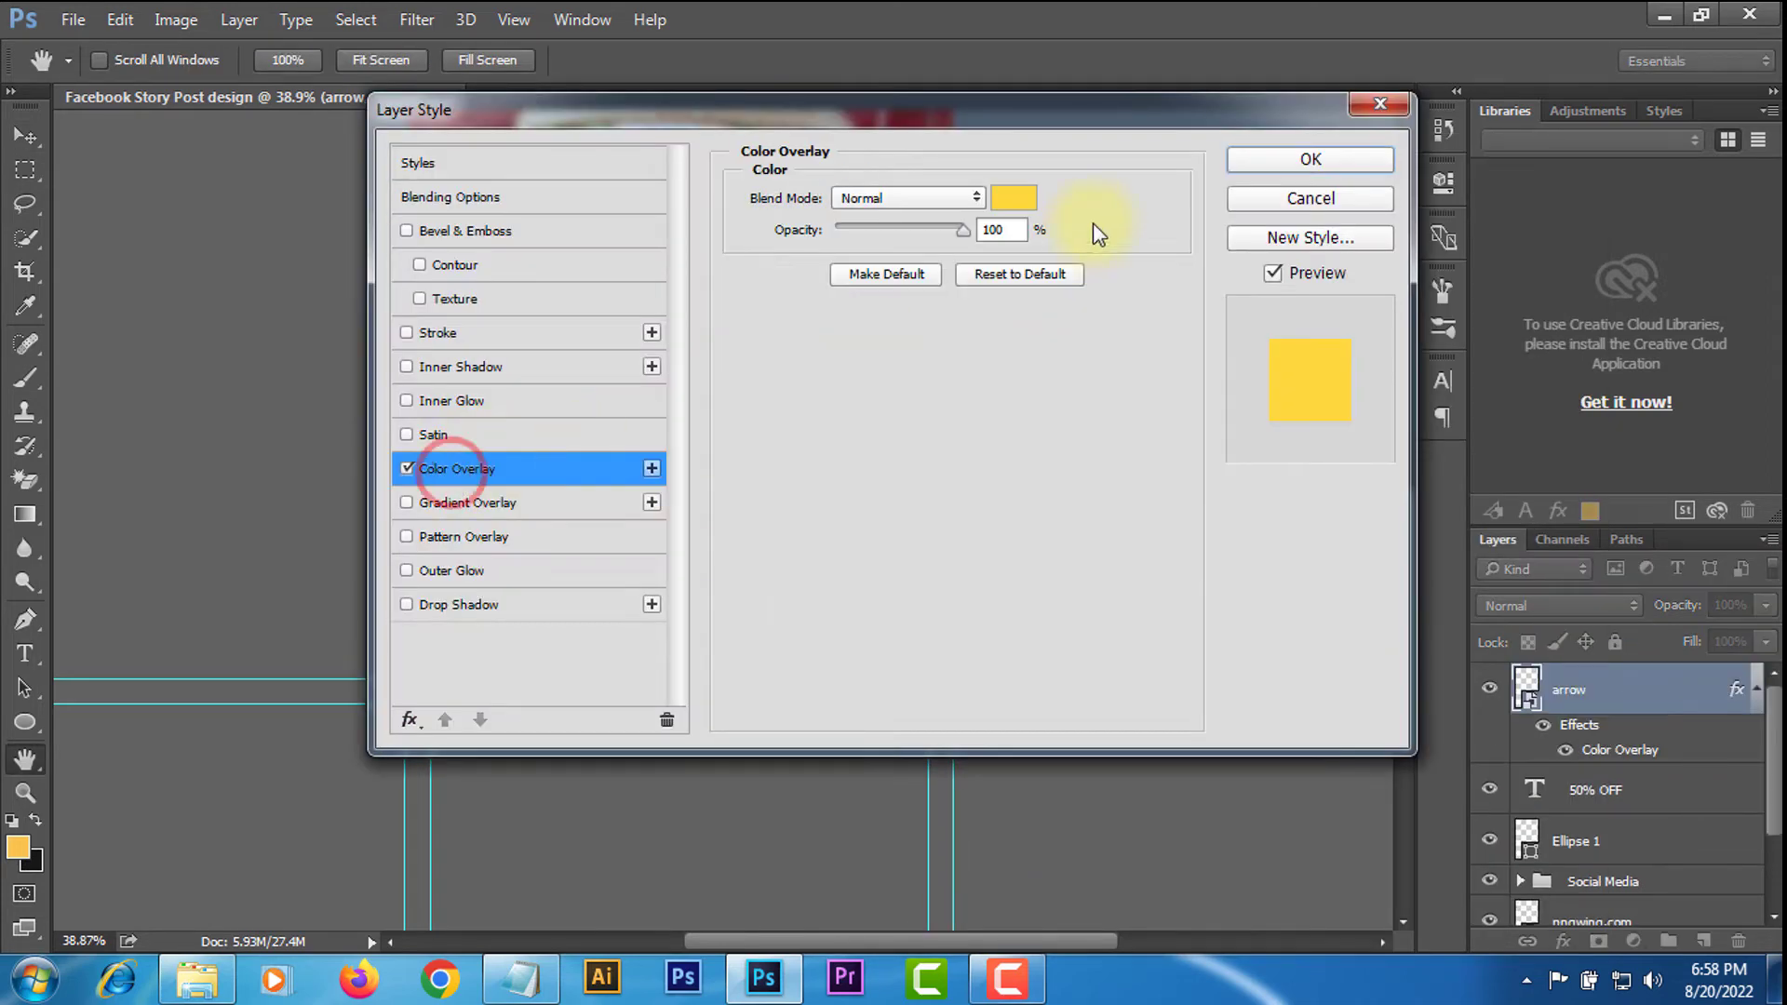
left_click(1014, 197)
left_click(1065, 318)
left_click(1628, 294)
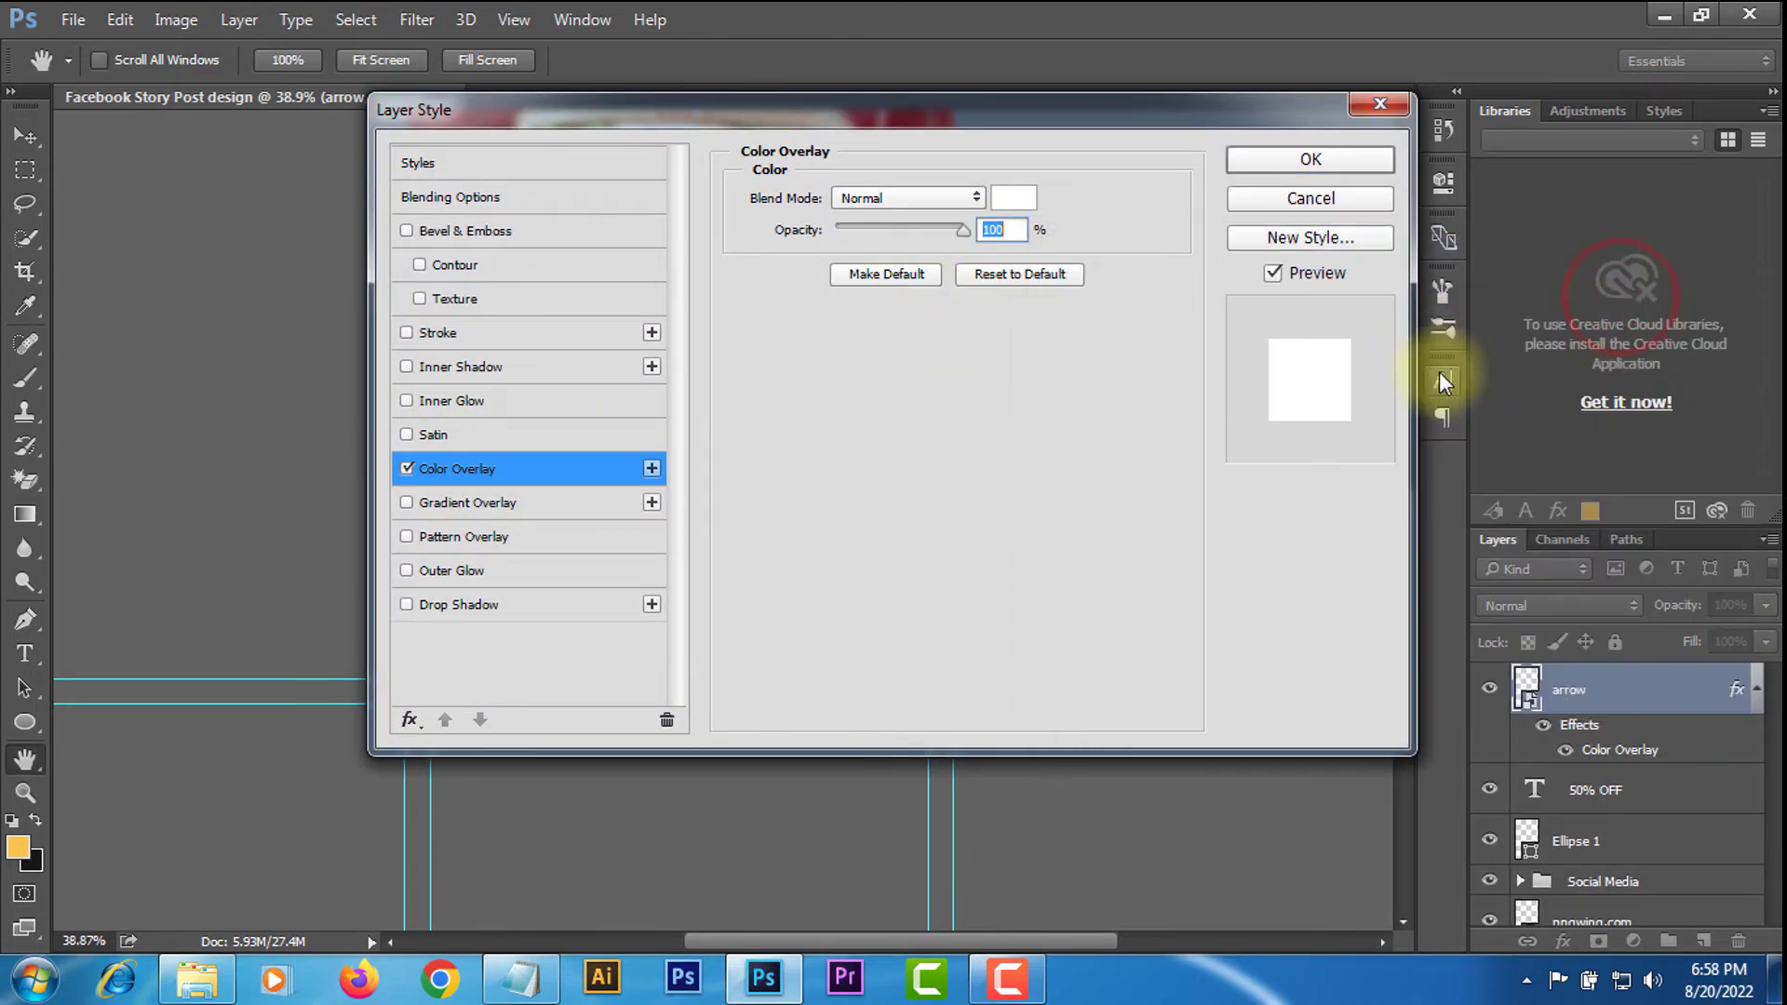
Add a white Stroke effect to the arrow layer and apply the layer style.
left_click(407, 332)
left_click(801, 404)
left_click(1652, 289)
left_click_drag(1118, 125, 1113, 451)
left_click(1315, 490)
Fine-tune the white dashed arrow's position between the burger and the 50% OFF badge so it points at the circle.
scroll(940, 503, "down", 4)
scroll(941, 635, "up", 7)
scroll(940, 635, "up", 11)
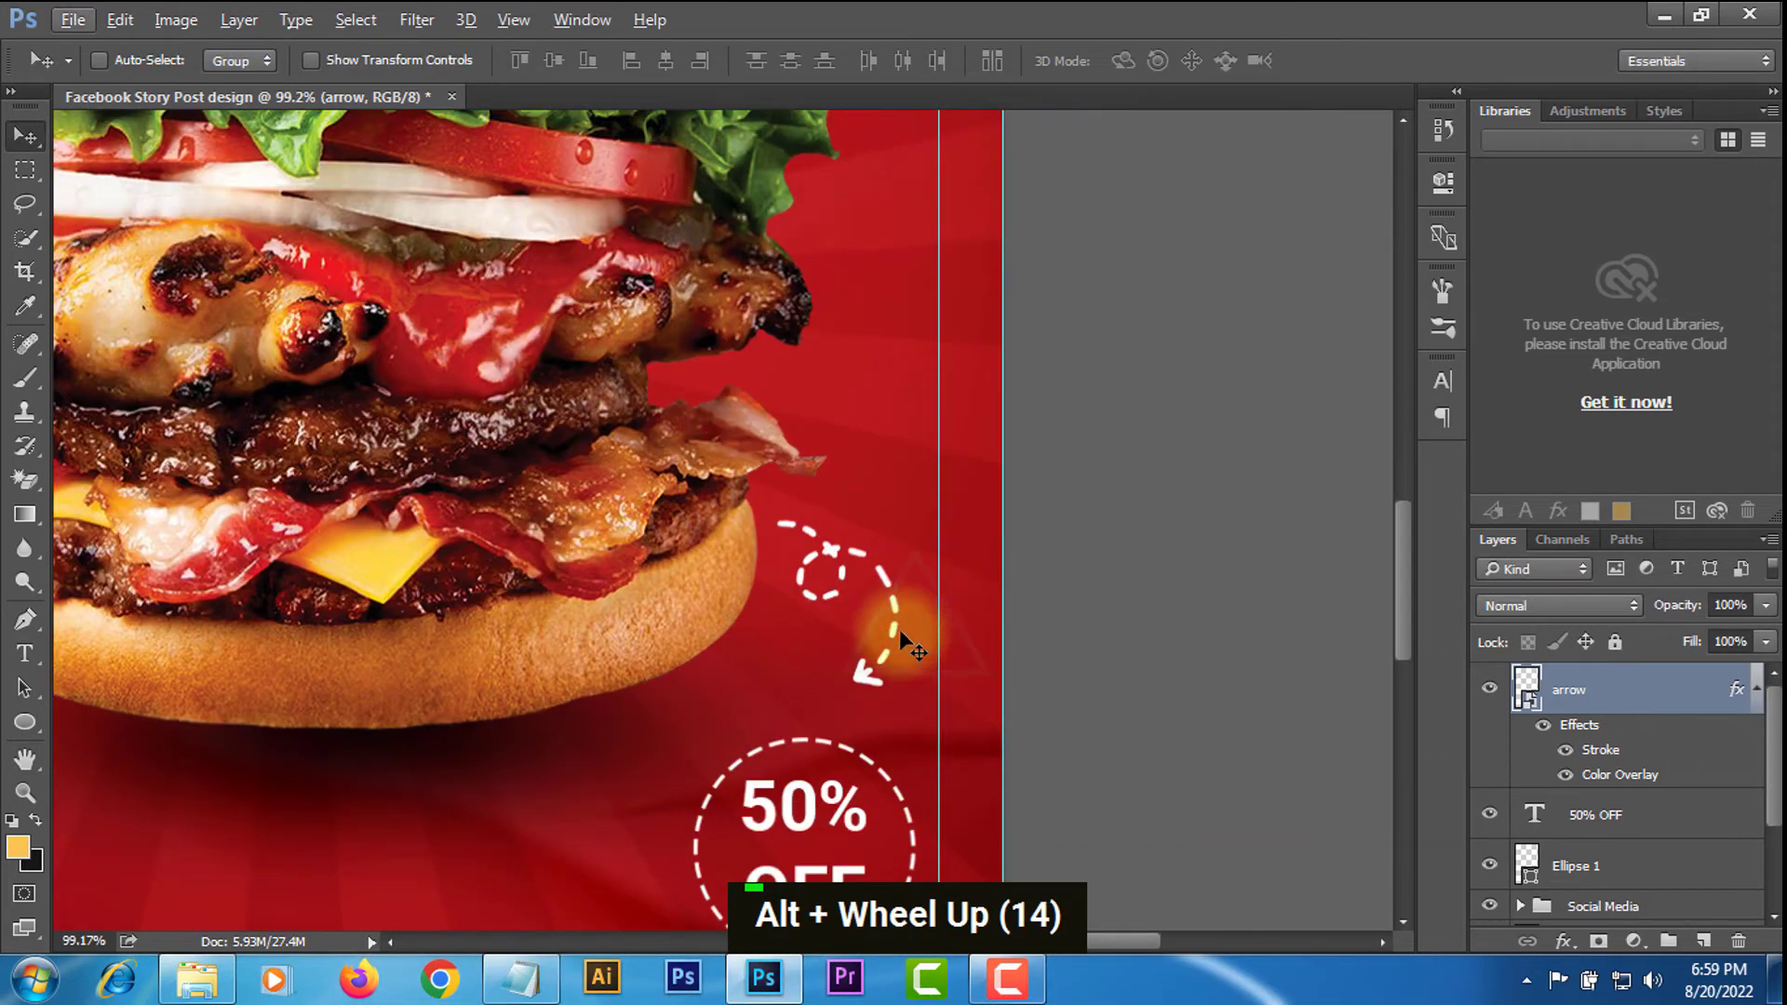
left_click_drag(882, 407, 869, 467)
scroll(651, 614, "down", 12)
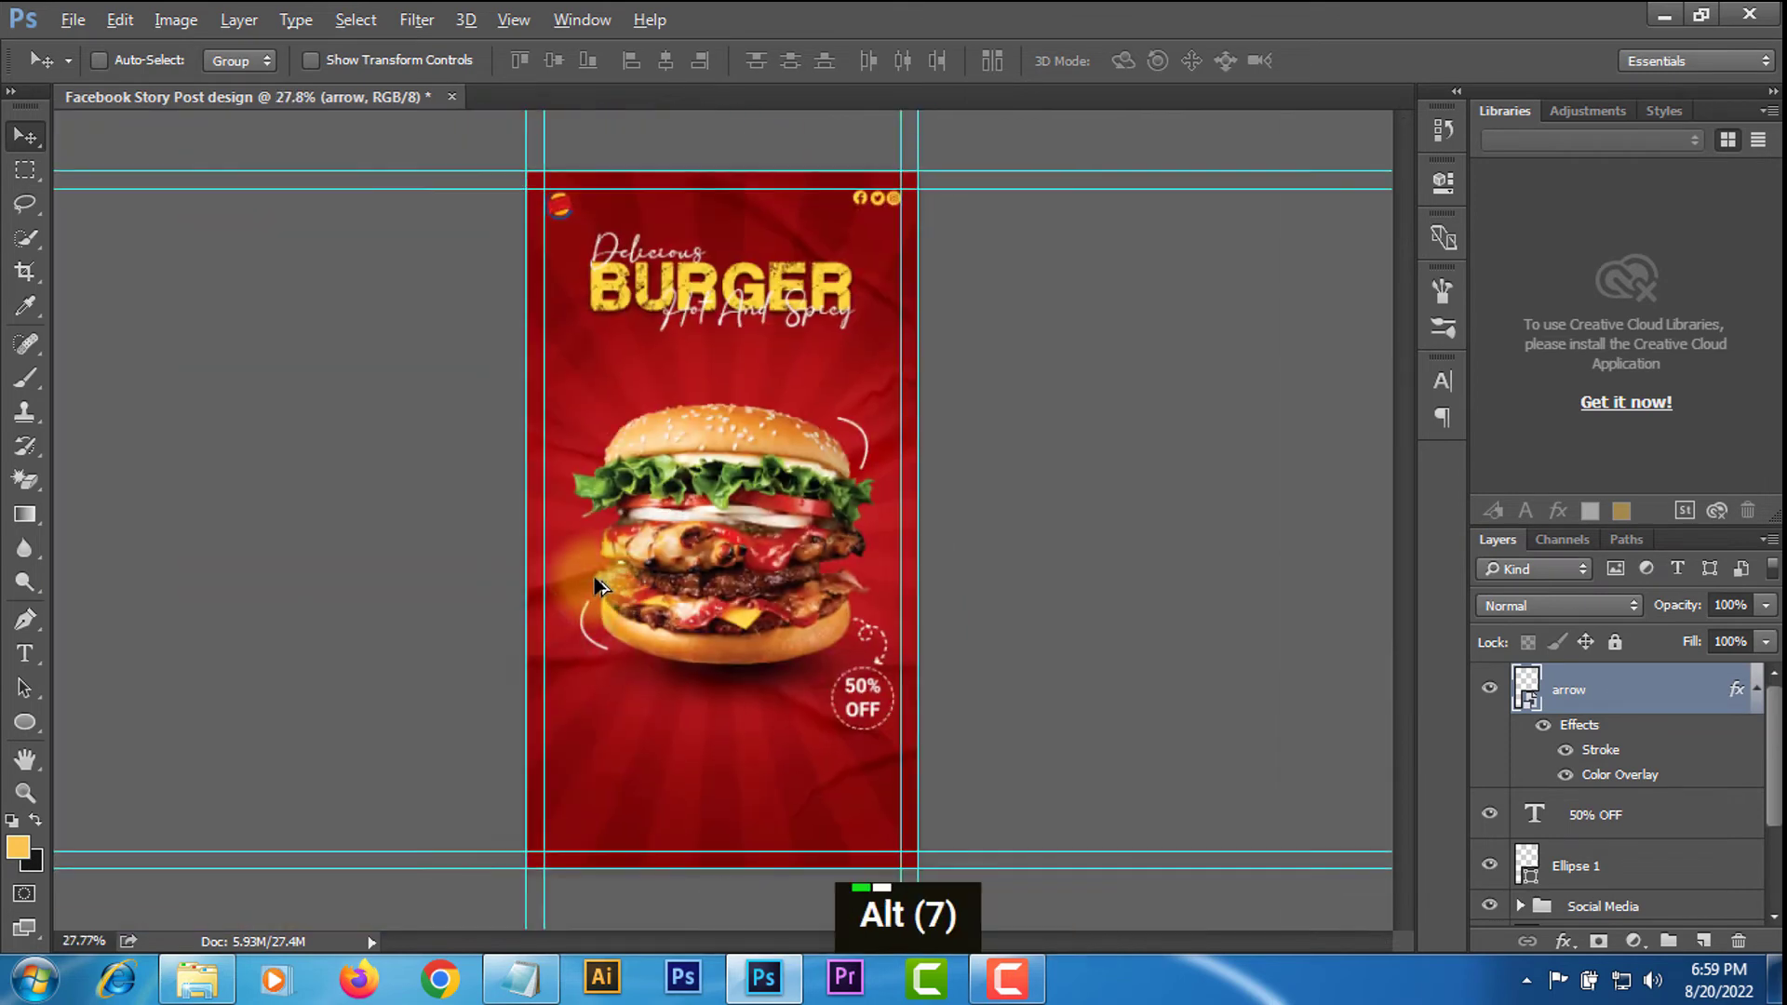
scroll(908, 703, "up", 6)
scroll(908, 702, "up", 11)
left_click_drag(930, 494, 935, 484)
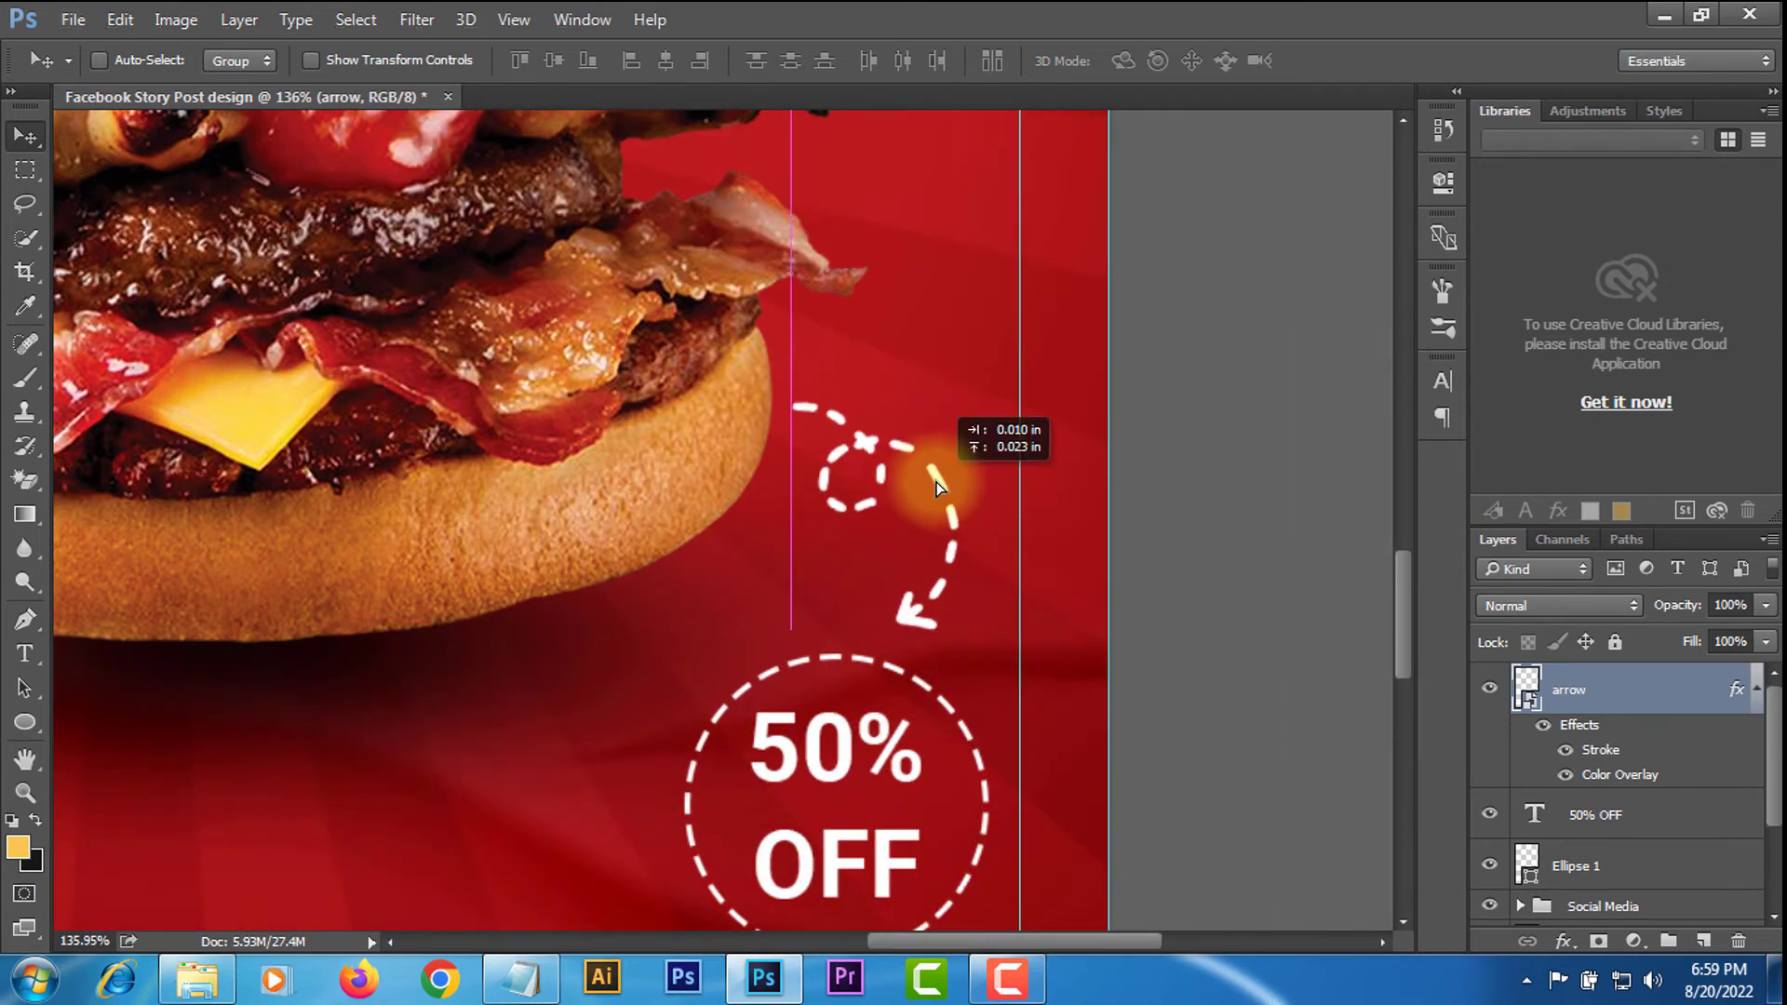
Draw a rounded rectangle with a 40 px corner radius, about 351 × 77 px, on the empty background below the burger.
scroll(644, 591, "down", 17)
scroll(642, 689, "up", 6)
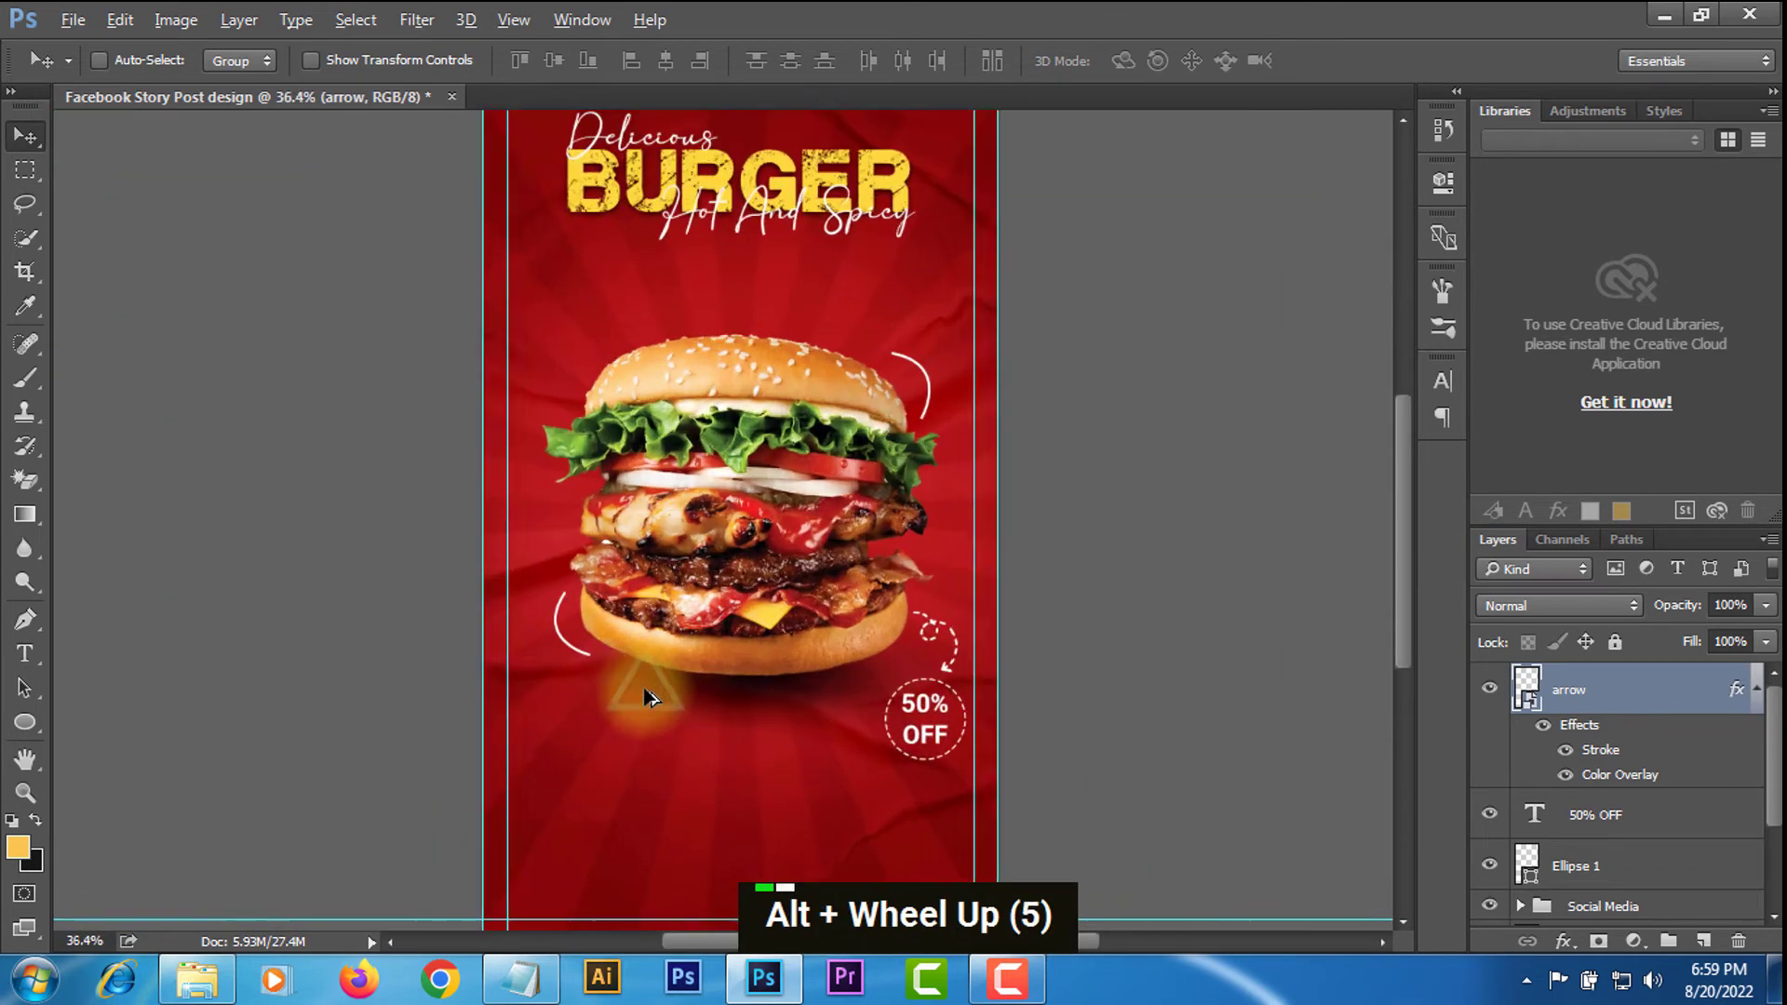
scroll(672, 752, "up", 9)
scroll(930, 679, "down", 3)
scroll(1170, 686, "up", 3)
scroll(1167, 699, "down", 3)
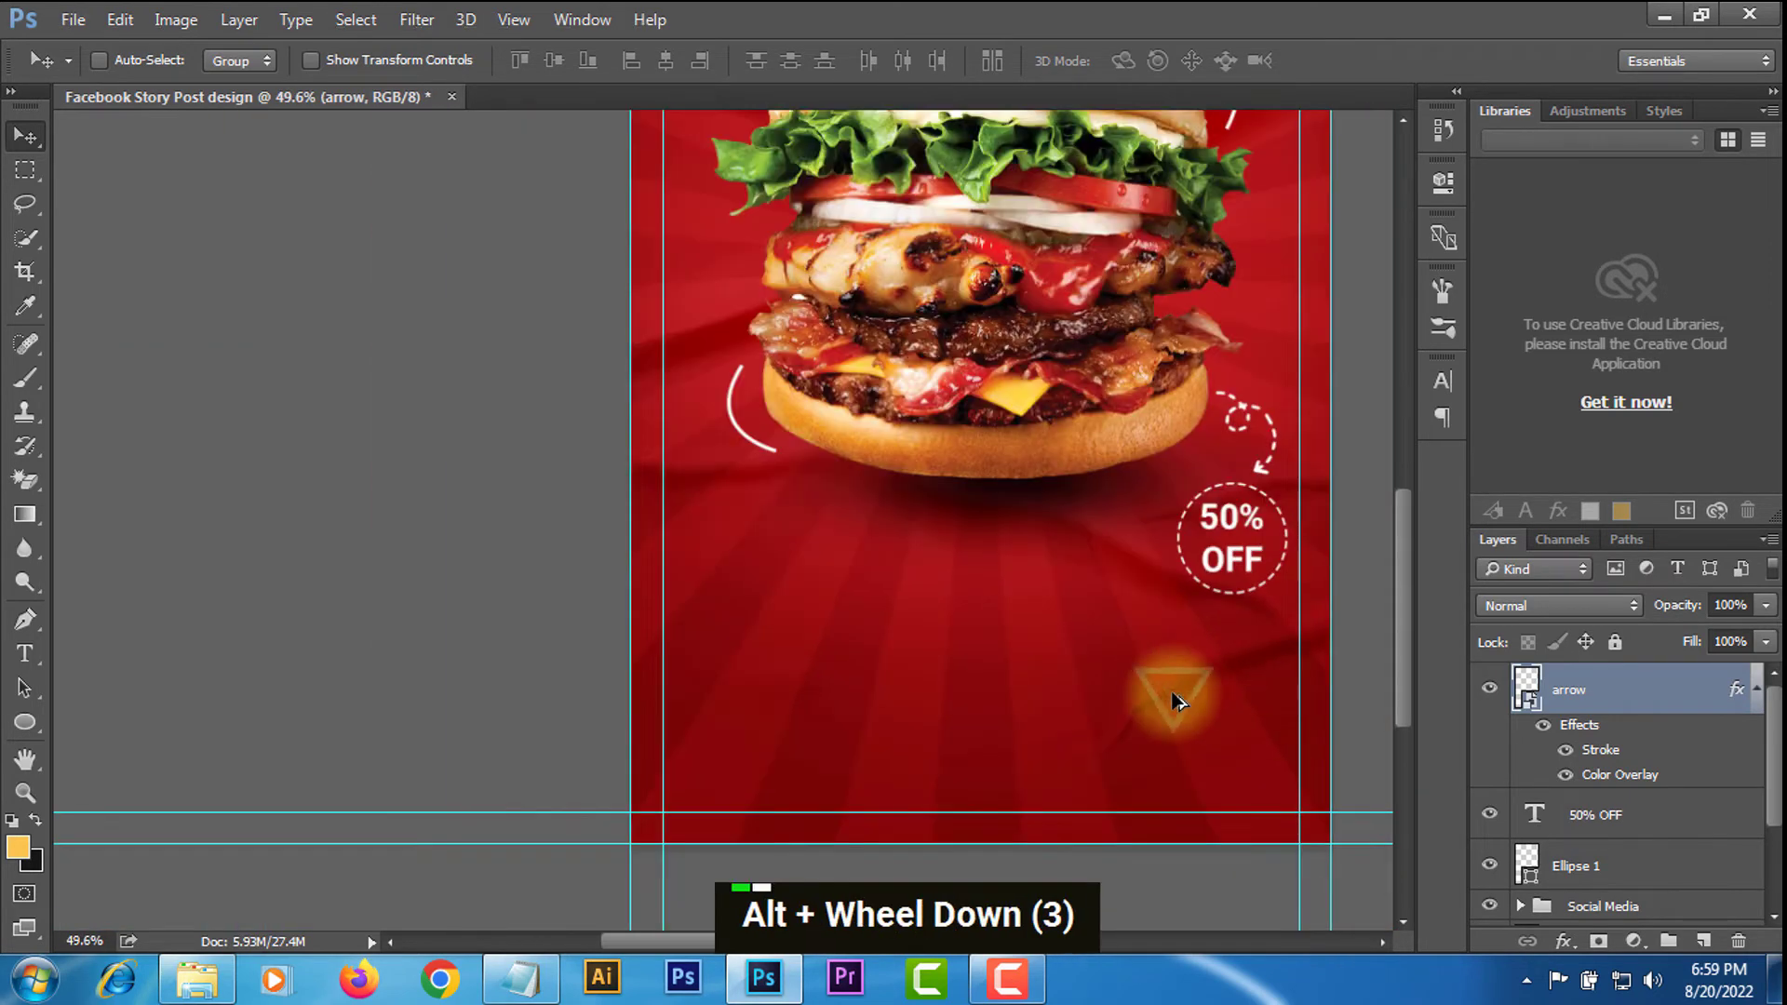
left_click(25, 726)
left_click(140, 742)
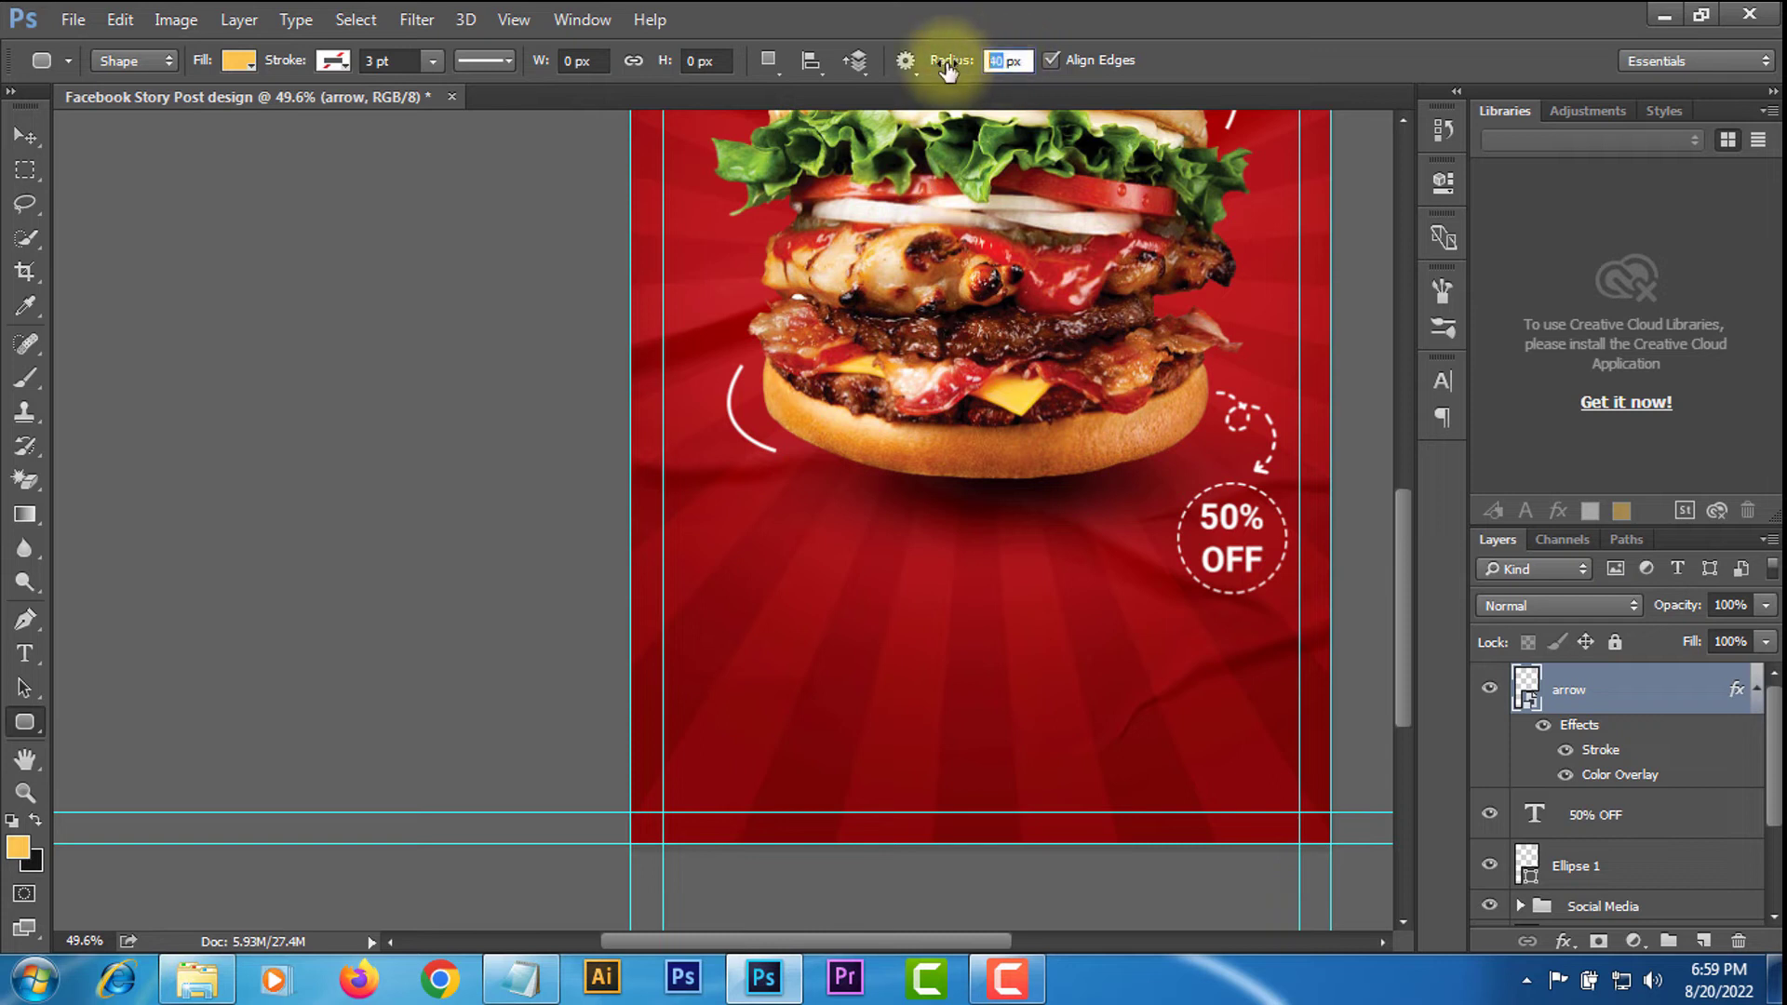
type("40")
key("Return")
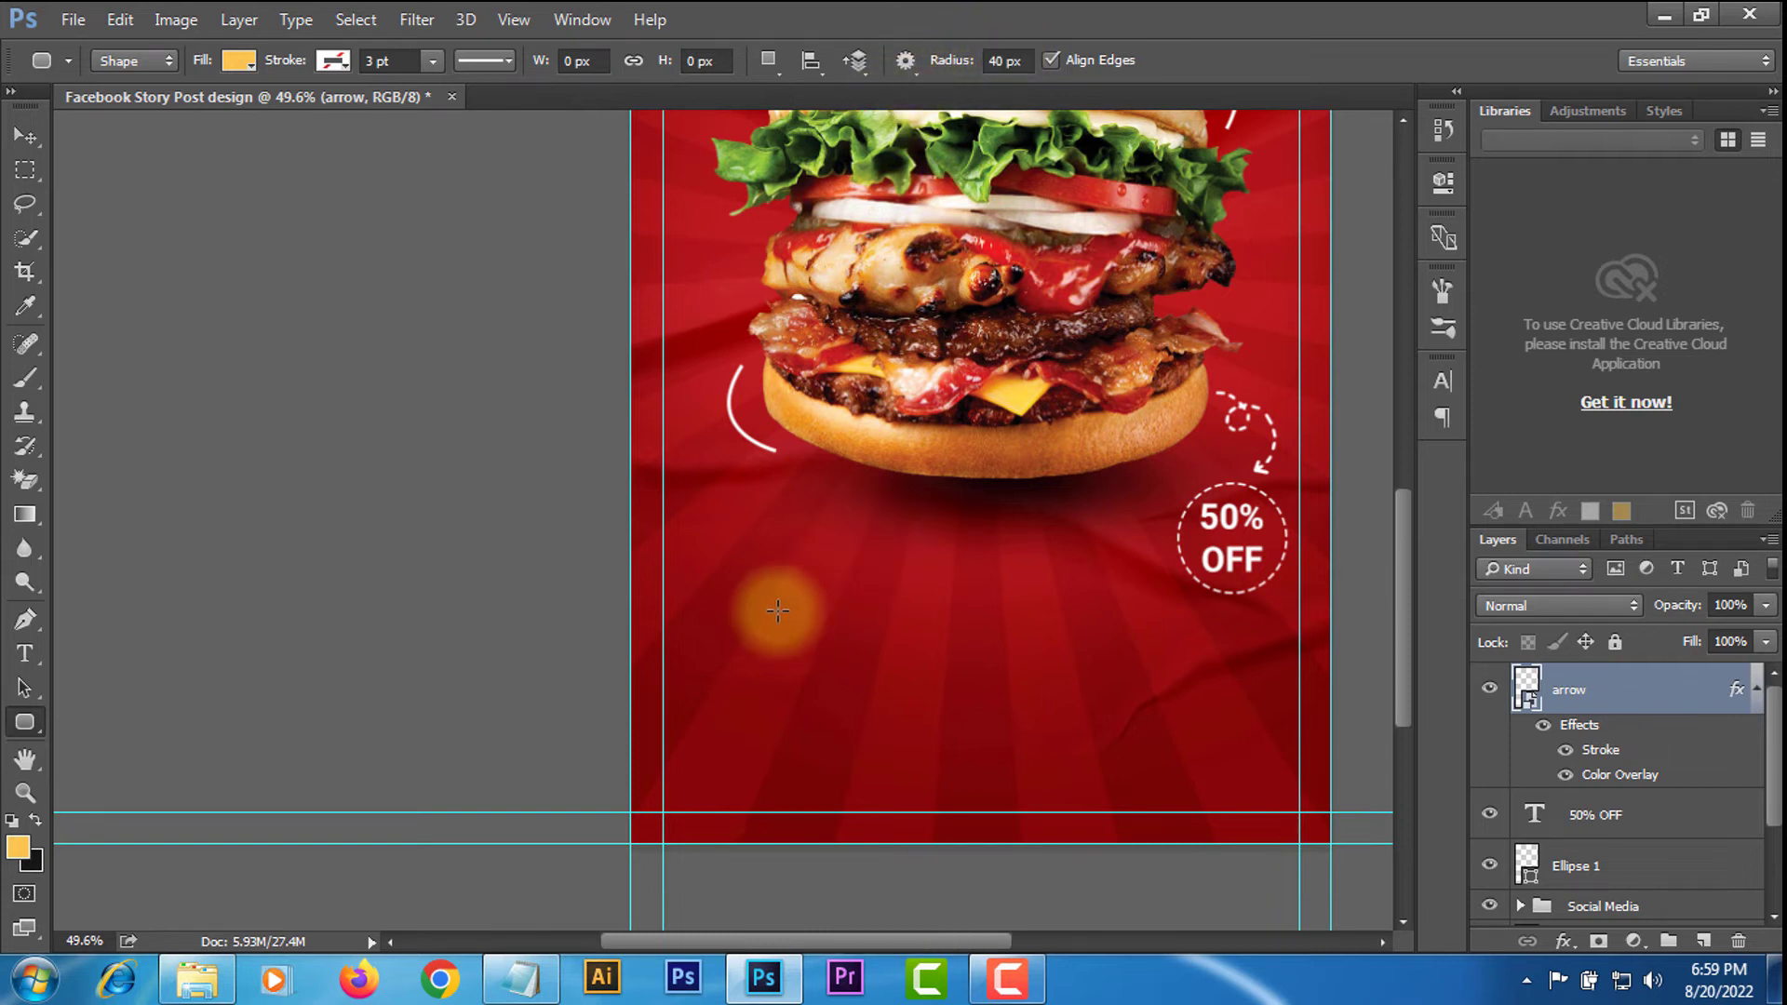
left_click_drag(828, 608, 1057, 658)
Give the rounded rectangle a solid white fill with no stroke.
left_click(1072, 325)
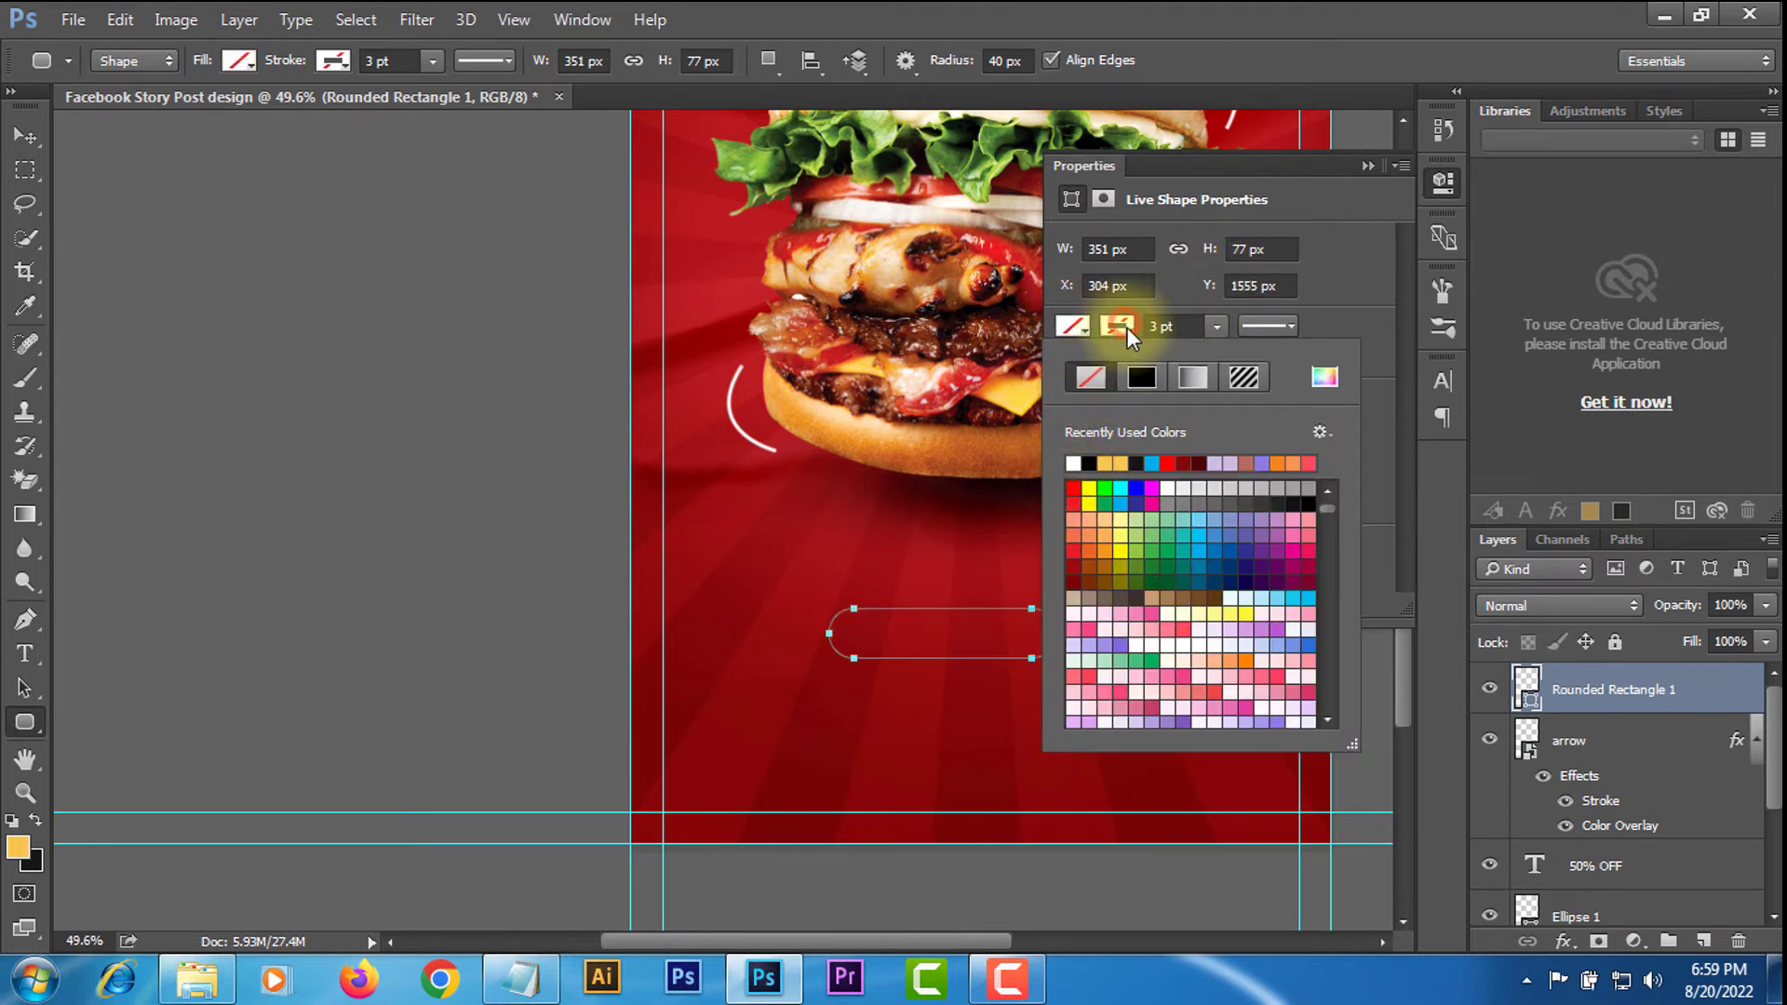
left_click(1075, 465)
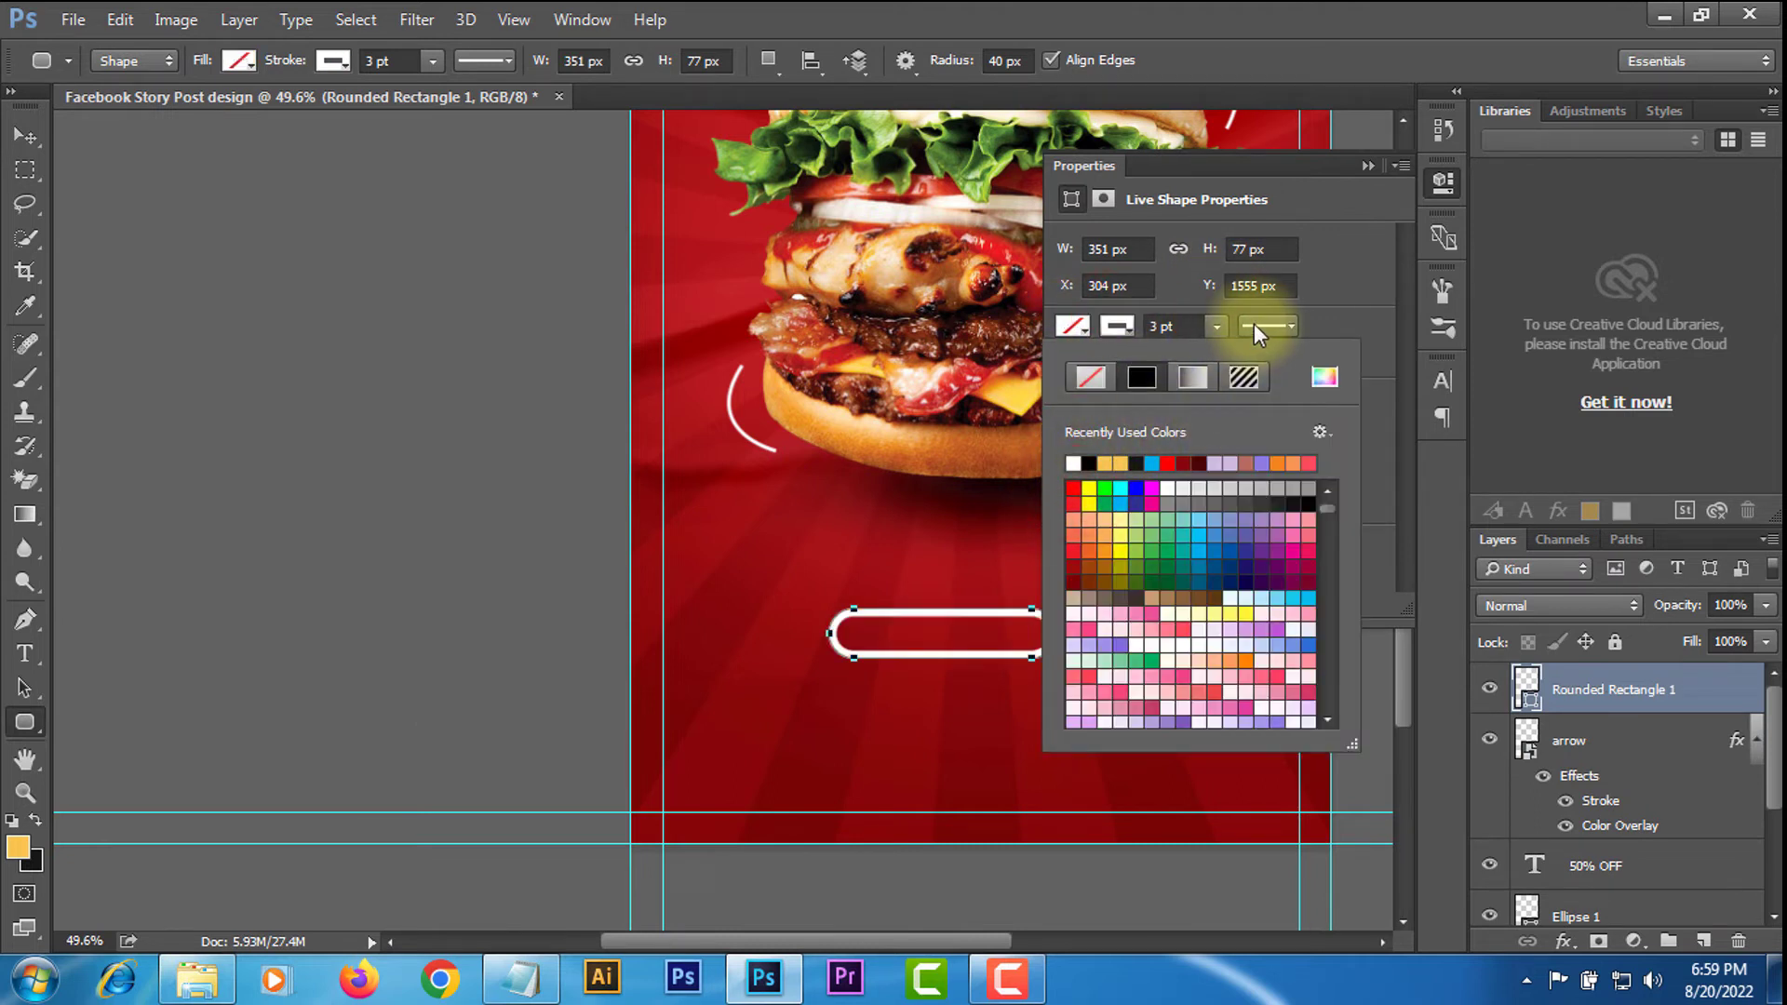
left_click(1217, 326)
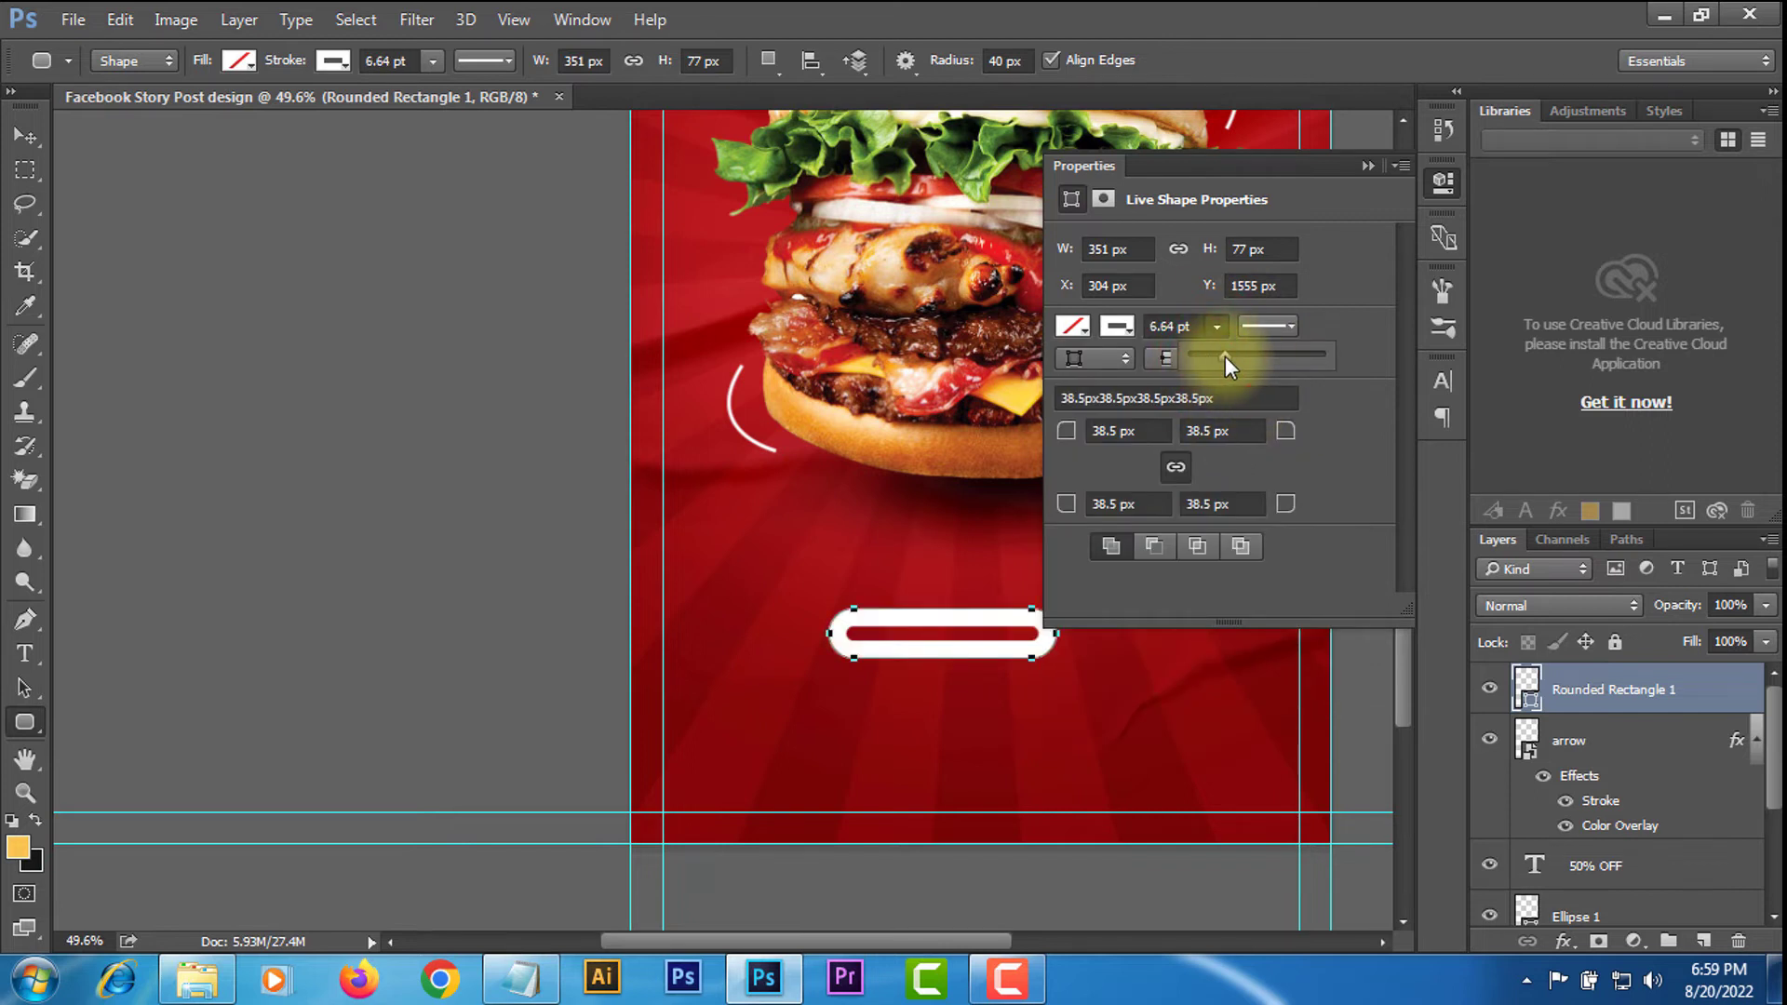
left_click(1075, 327)
left_click(1091, 378)
left_click(1366, 166)
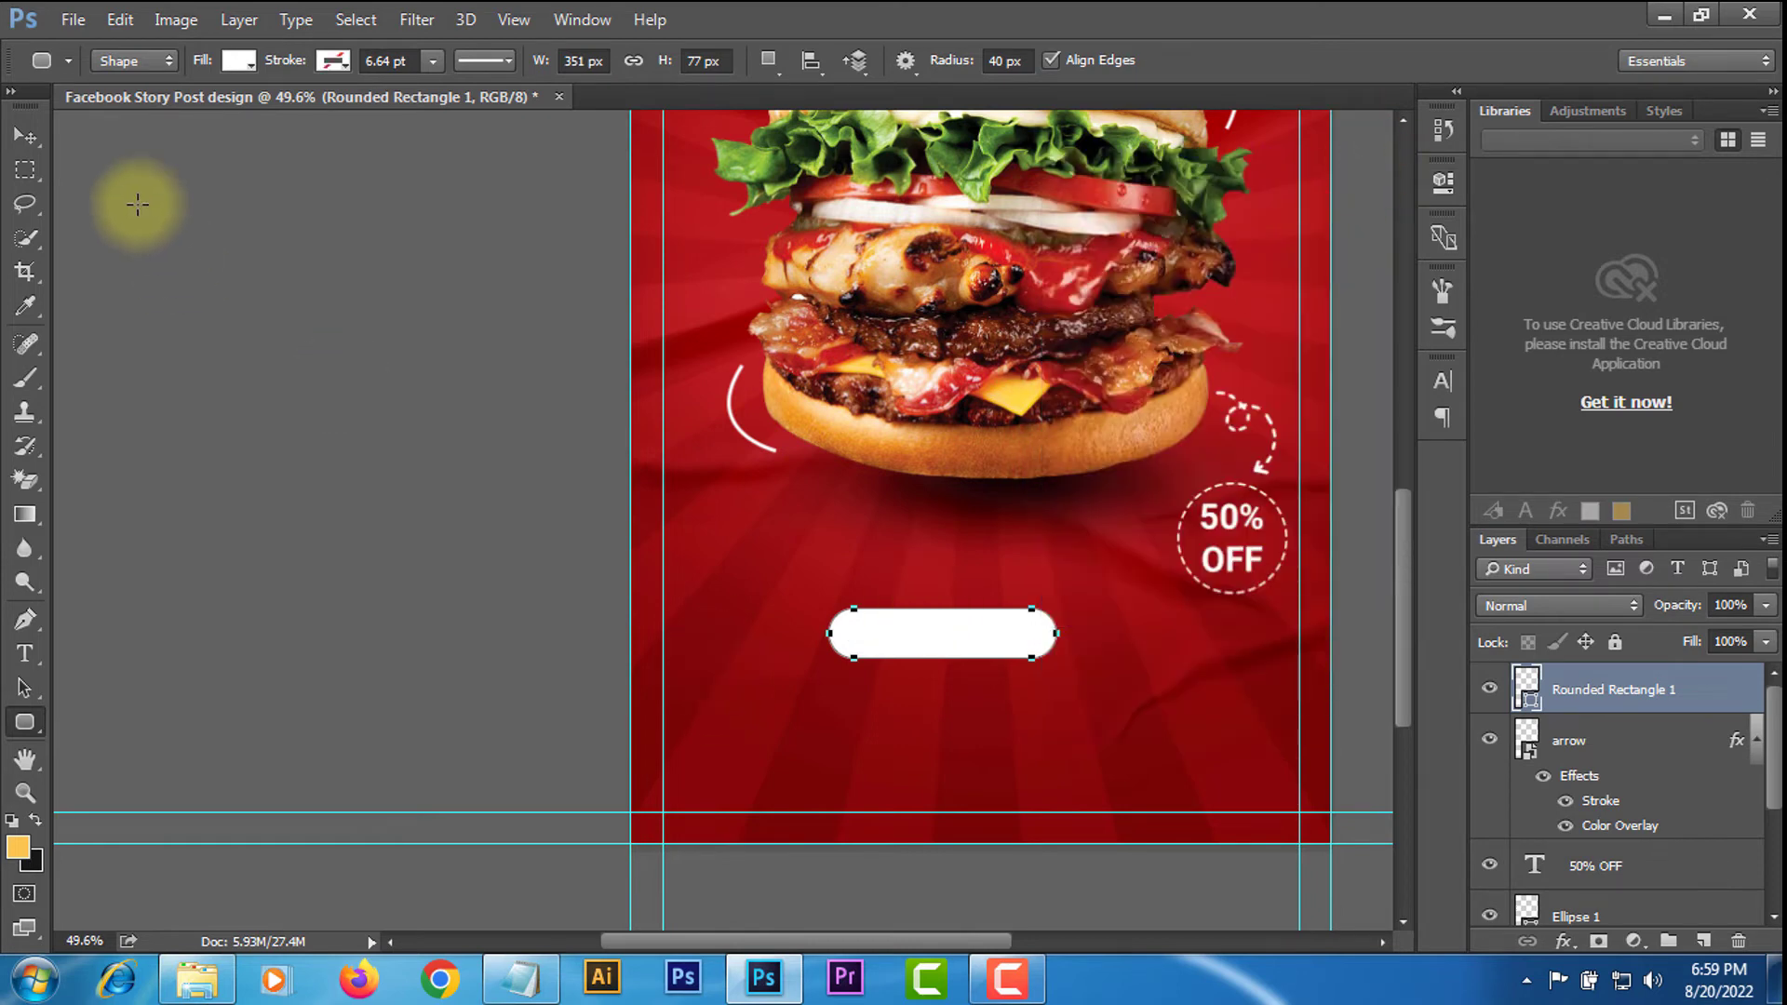
Move the rounded rectangle to the horizontal centre of the canvas, a little below the burger's shadow.
left_click(25, 136)
scroll(794, 599, "down", 6, "alt")
scroll(729, 761, "up", 4, "alt")
scroll(736, 729, "down", 4)
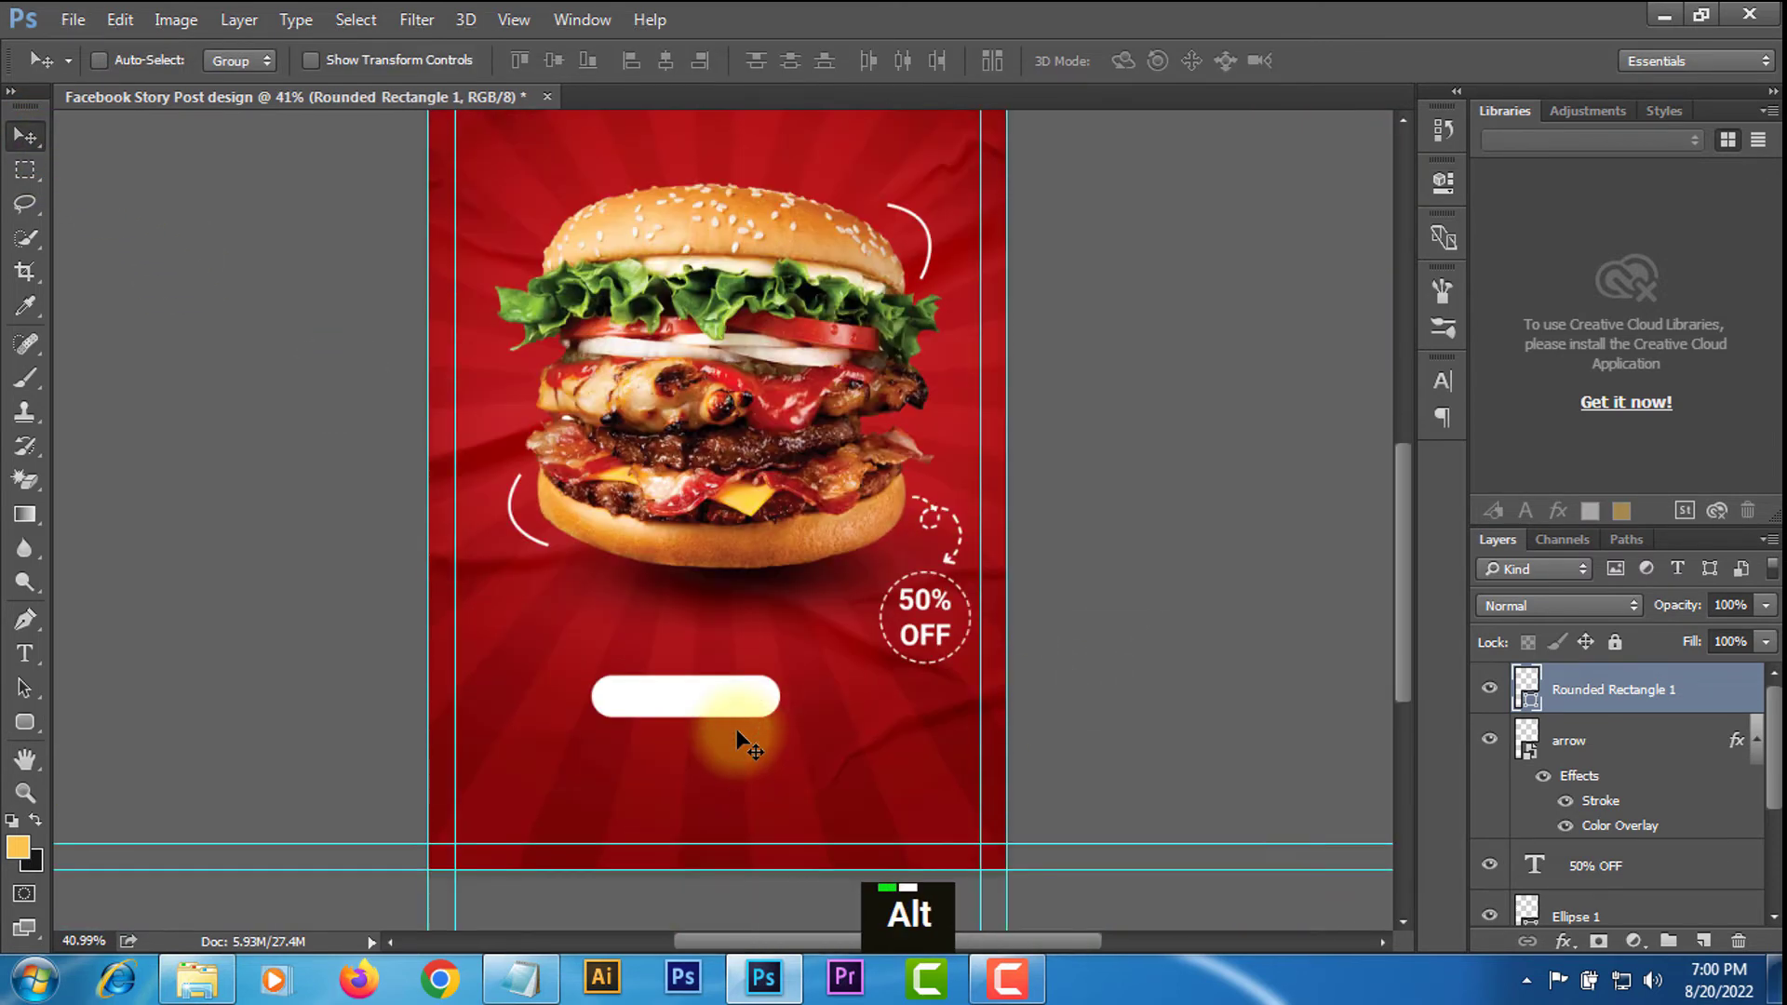
scroll(754, 738, "up", 2, "alt")
mouse_move(674, 705)
left_mouse_down()
mouse_move(720, 732)
mouse_move(695, 727)
left_mouse_up()
scroll(717, 744, "down", 5)
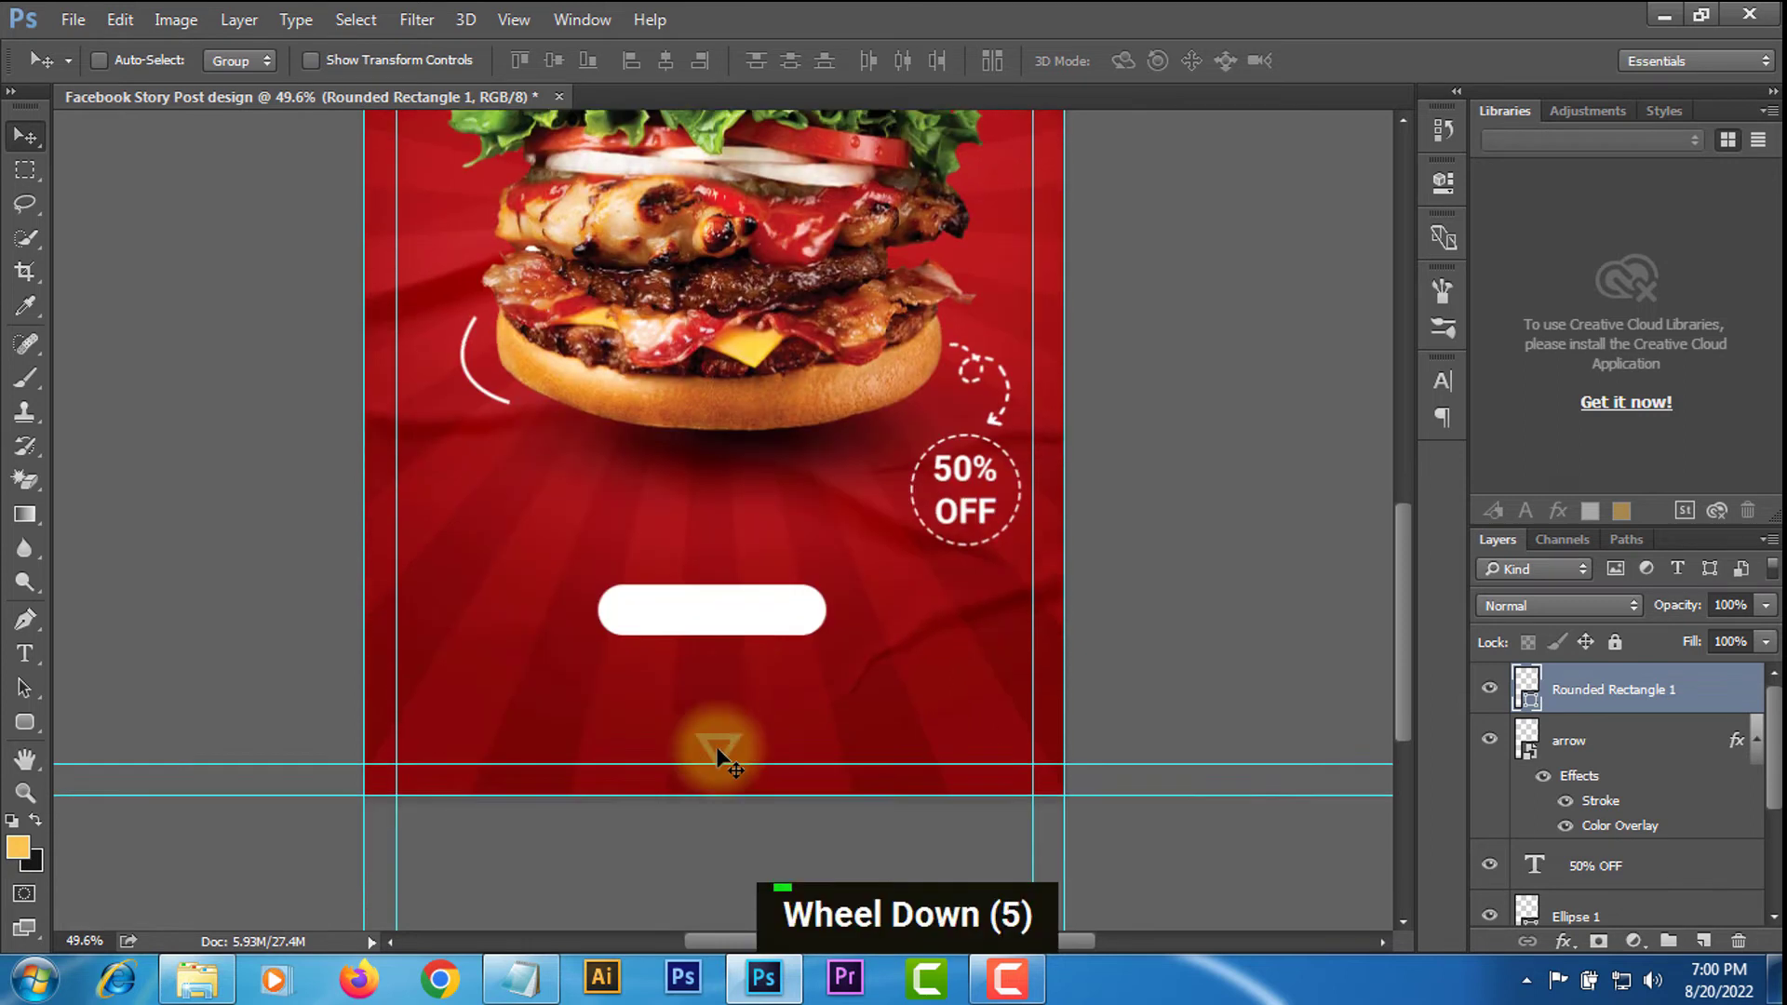
scroll(750, 601, "up", 2)
left_click_drag(719, 587, 718, 527)
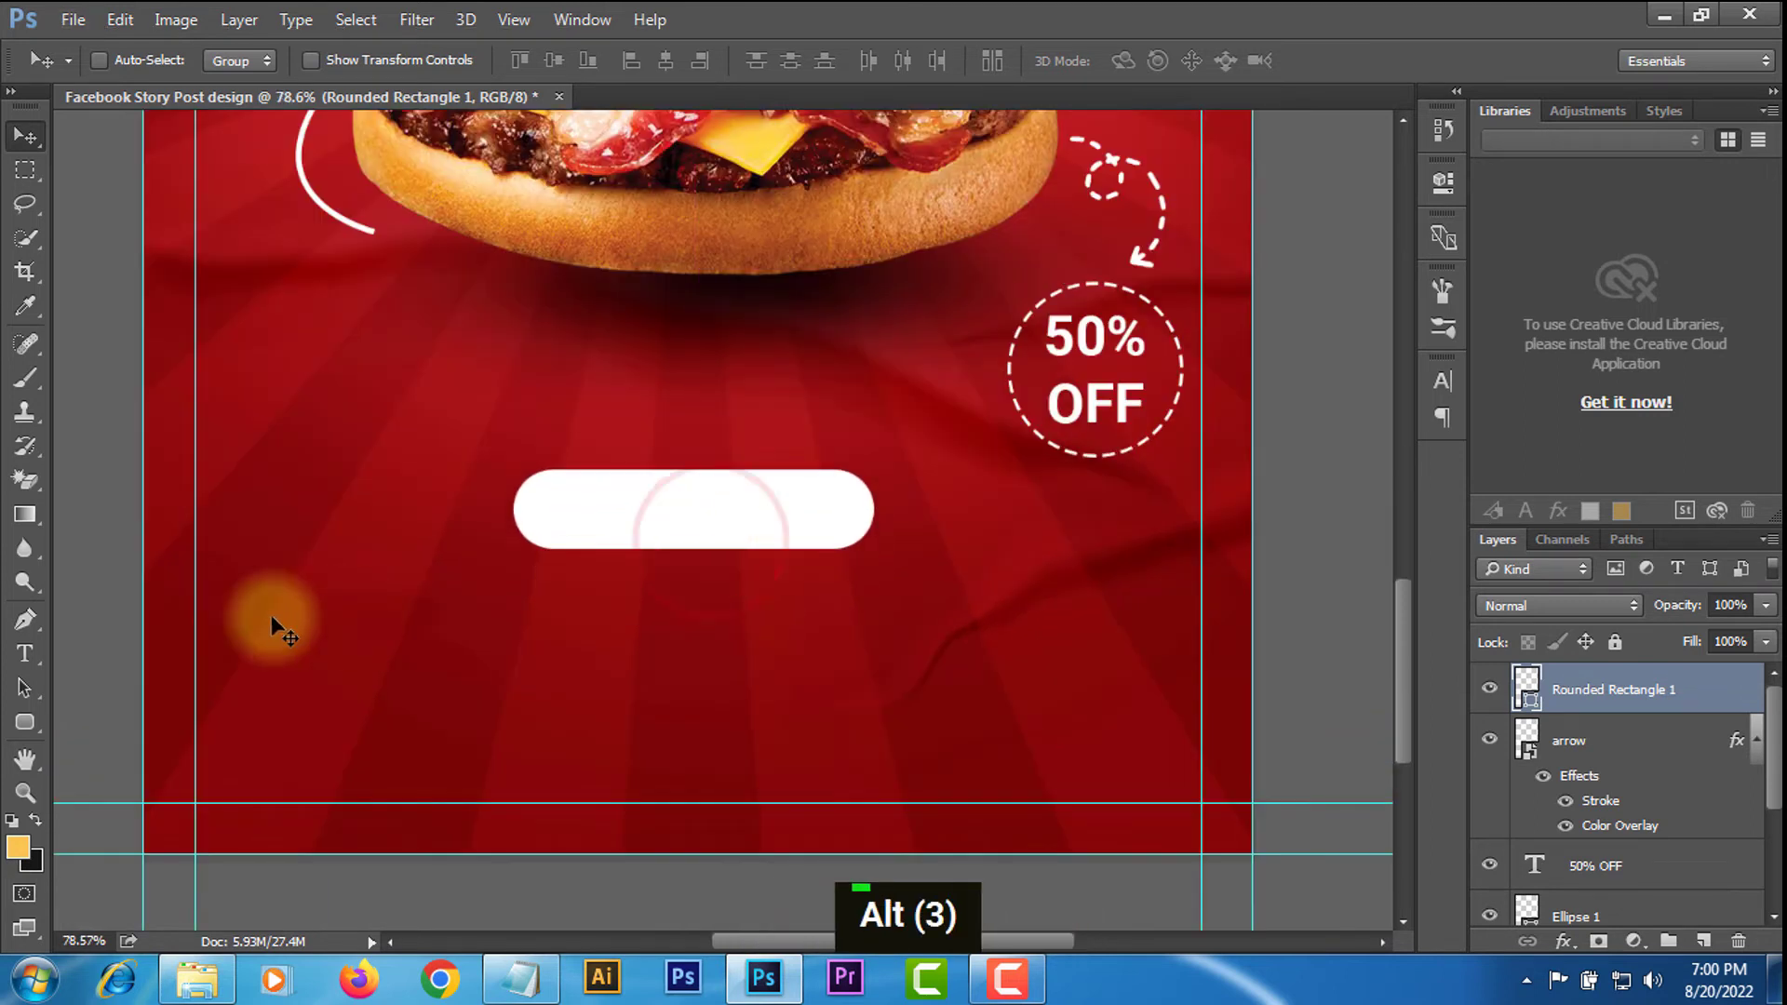
Add the text "ORDER NOW" in Roboto Bold below the rounded rectangle.
left_click(38, 655)
double_click(559, 660)
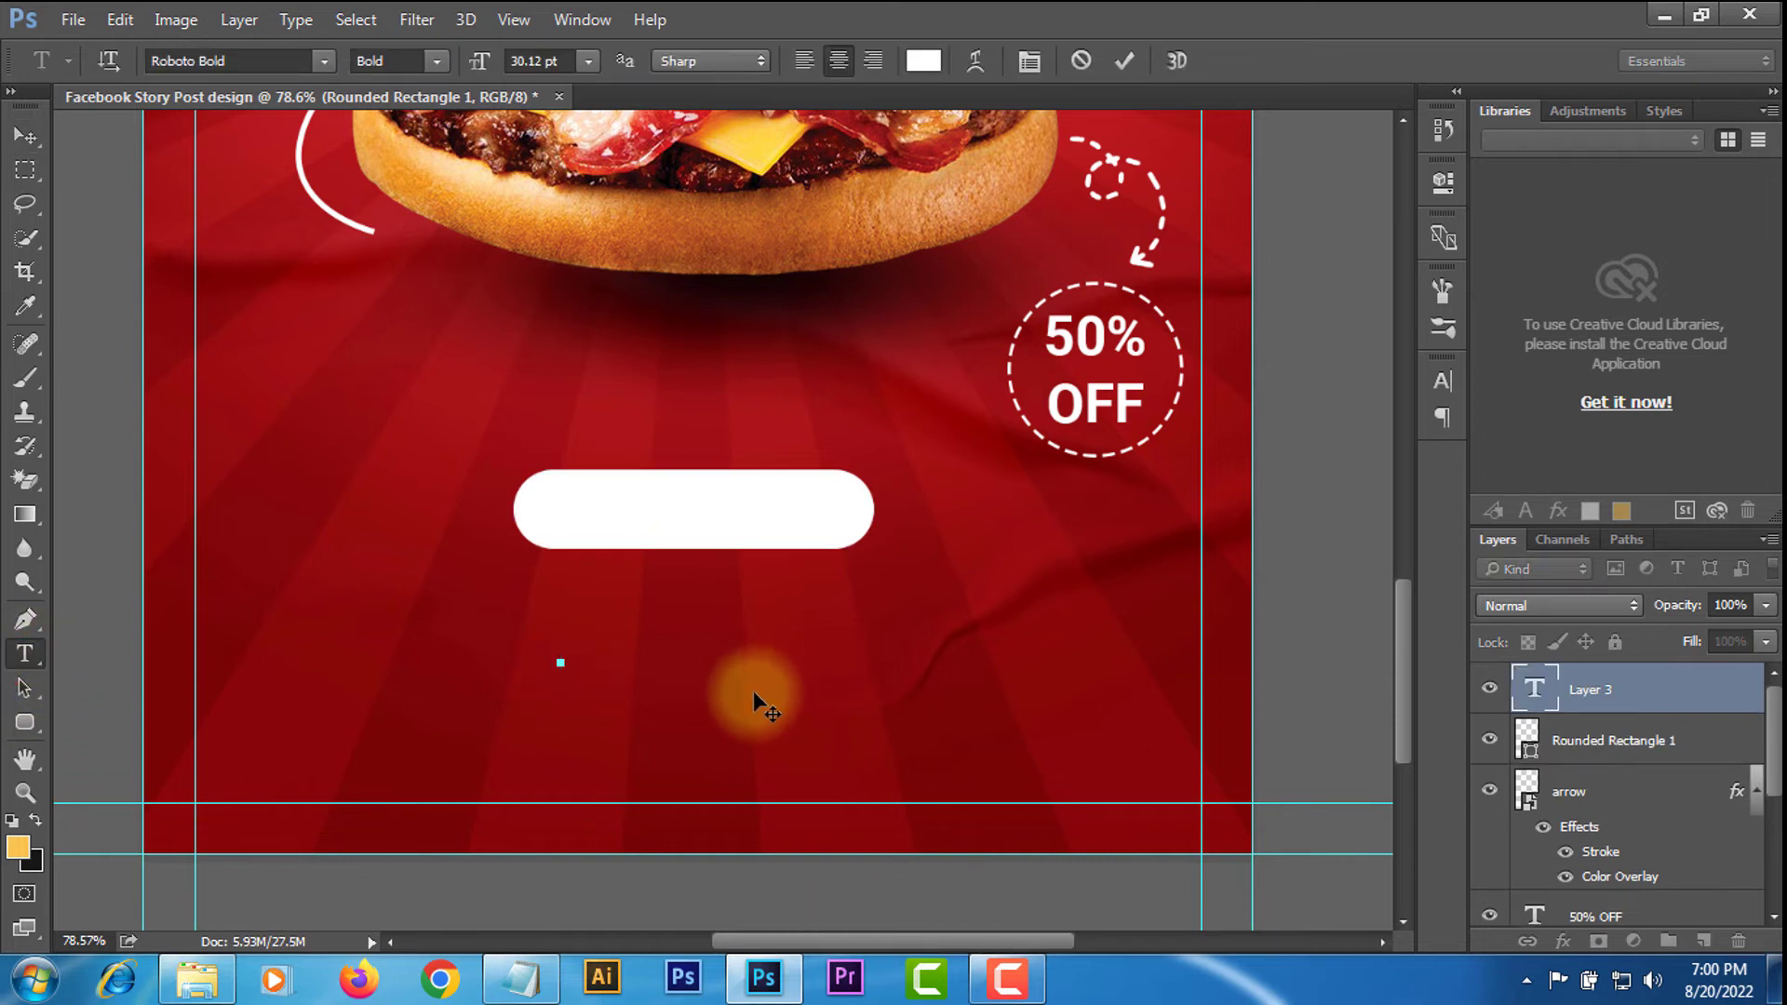
type("0RDER N")
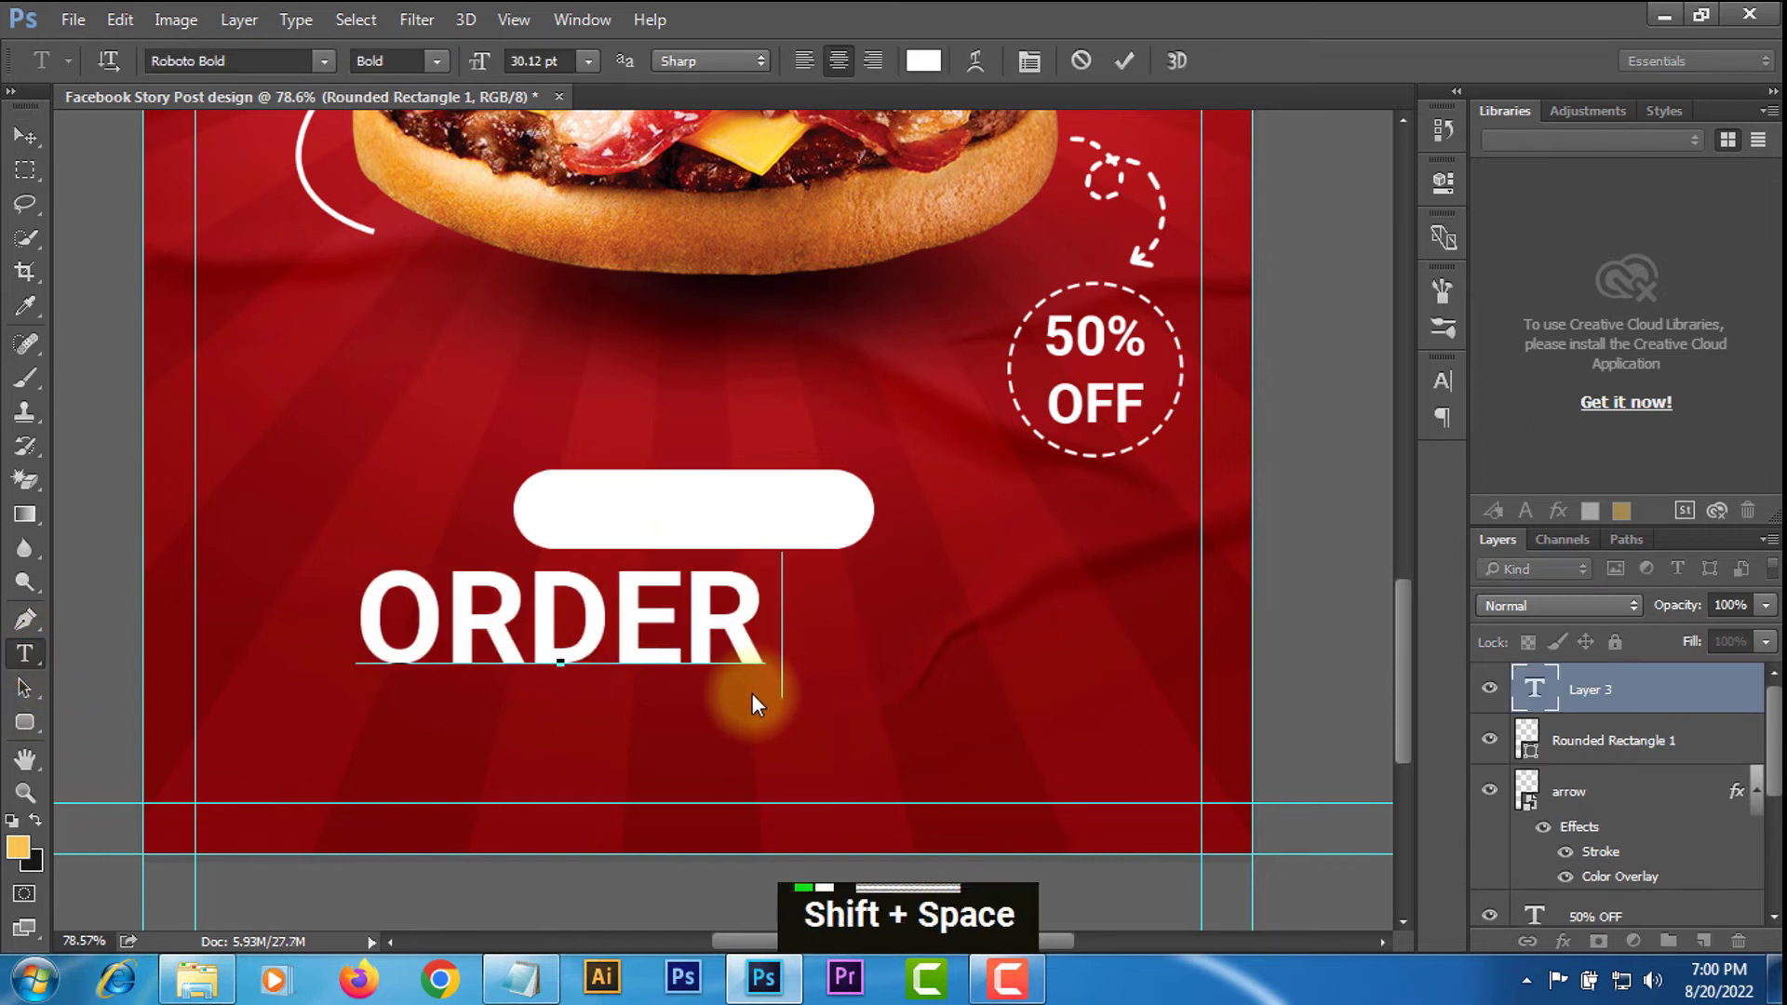
type("OW")
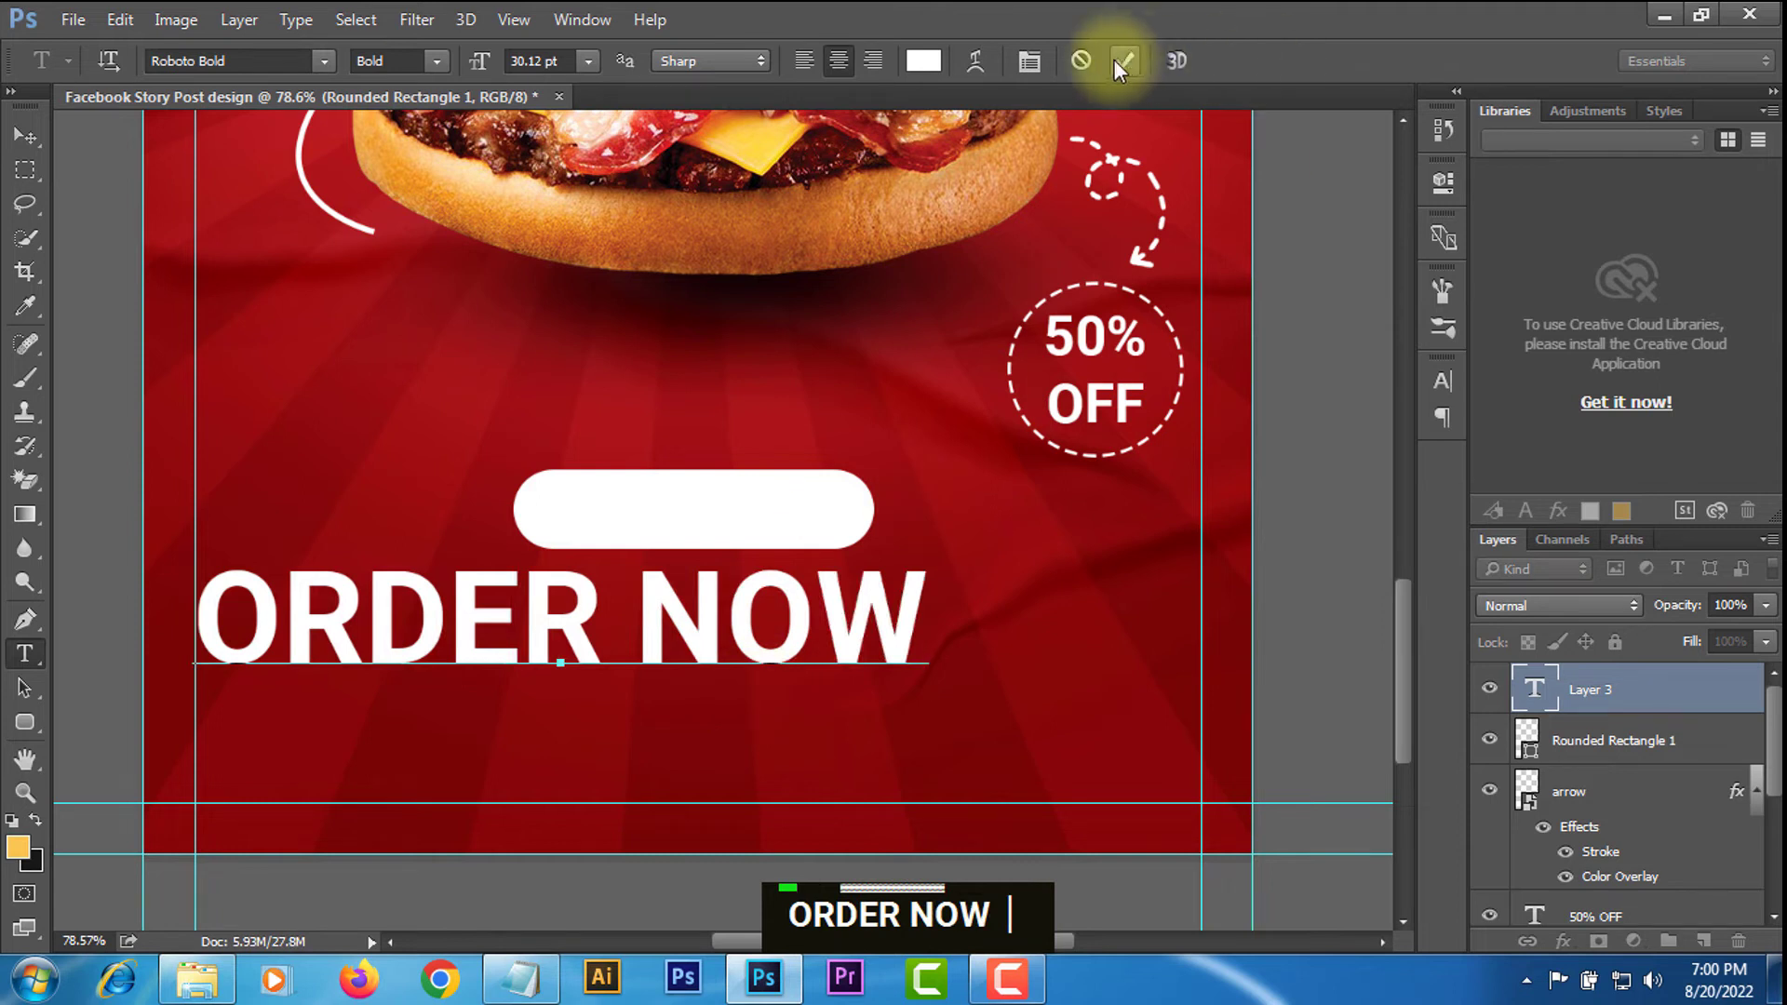
left_click(1120, 62)
Set the ORDER NOW text size to 10 pt and move the text onto the white rounded rectangle.
left_click(1451, 381)
left_click(1255, 434)
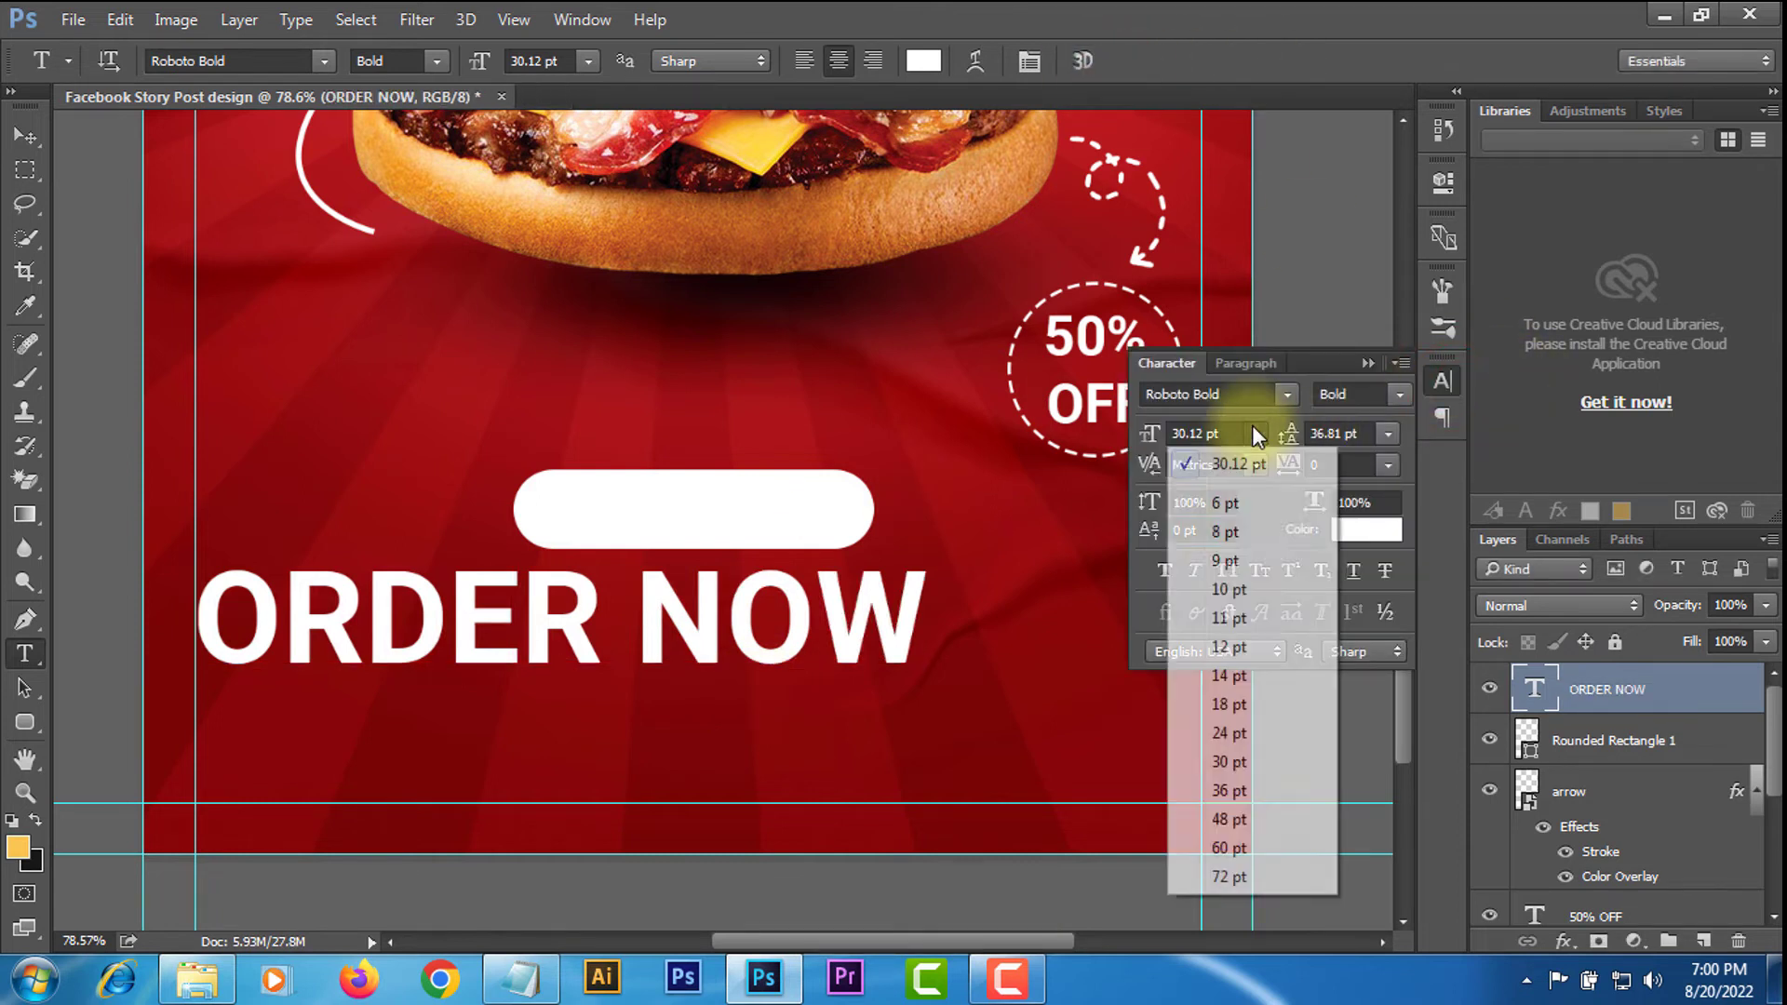
left_click(1227, 534)
left_click(1256, 434)
left_click(1229, 590)
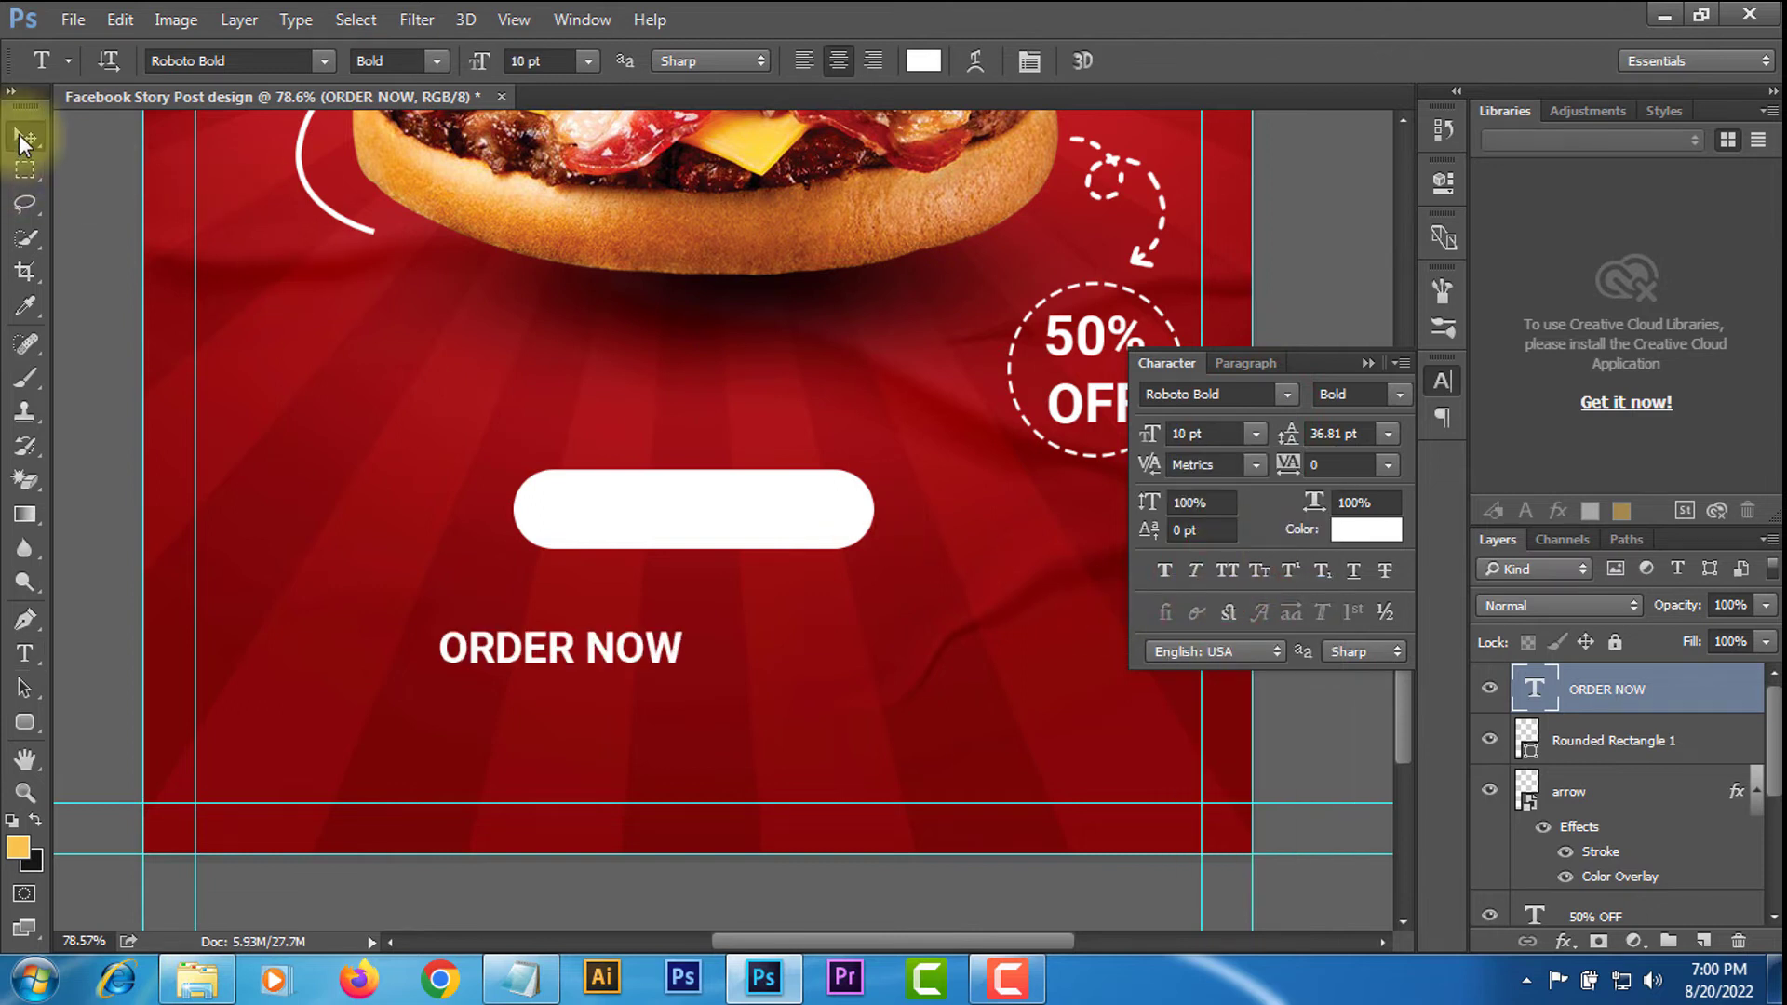
left_click(25, 136)
left_click_drag(589, 656, 717, 535)
Set the ORDER NOW text color to black (#000000).
left_click(1366, 530)
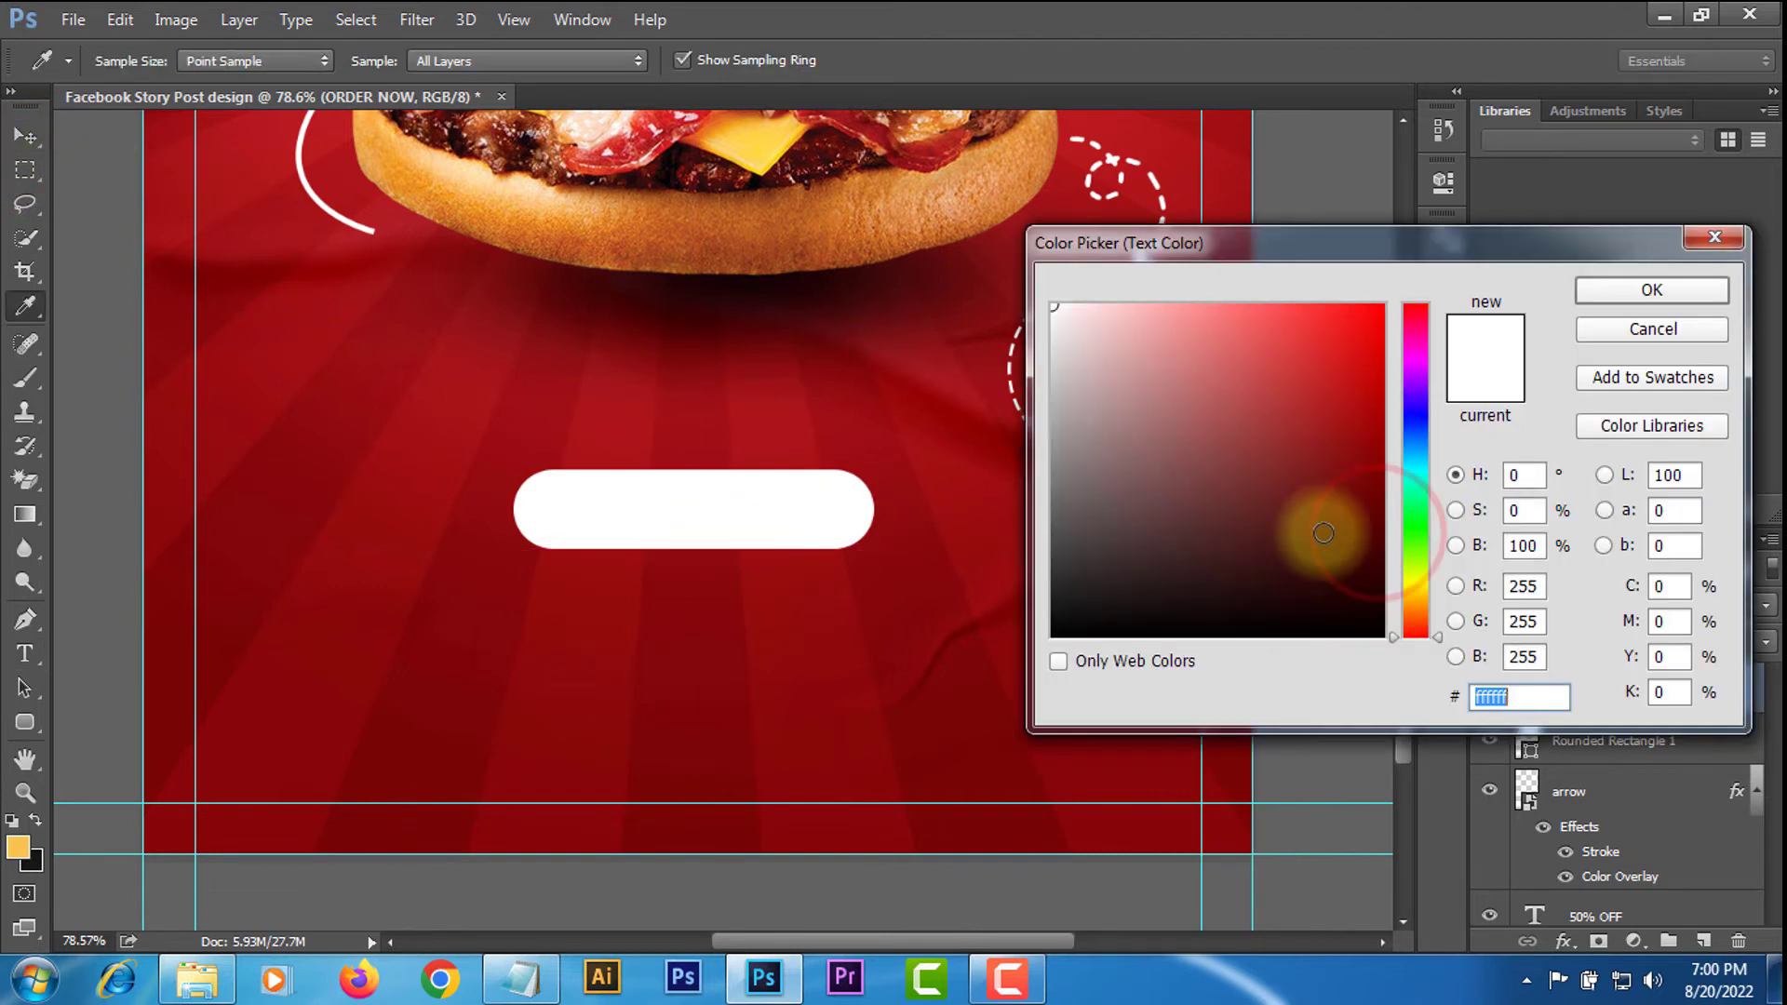
left_click(1063, 553)
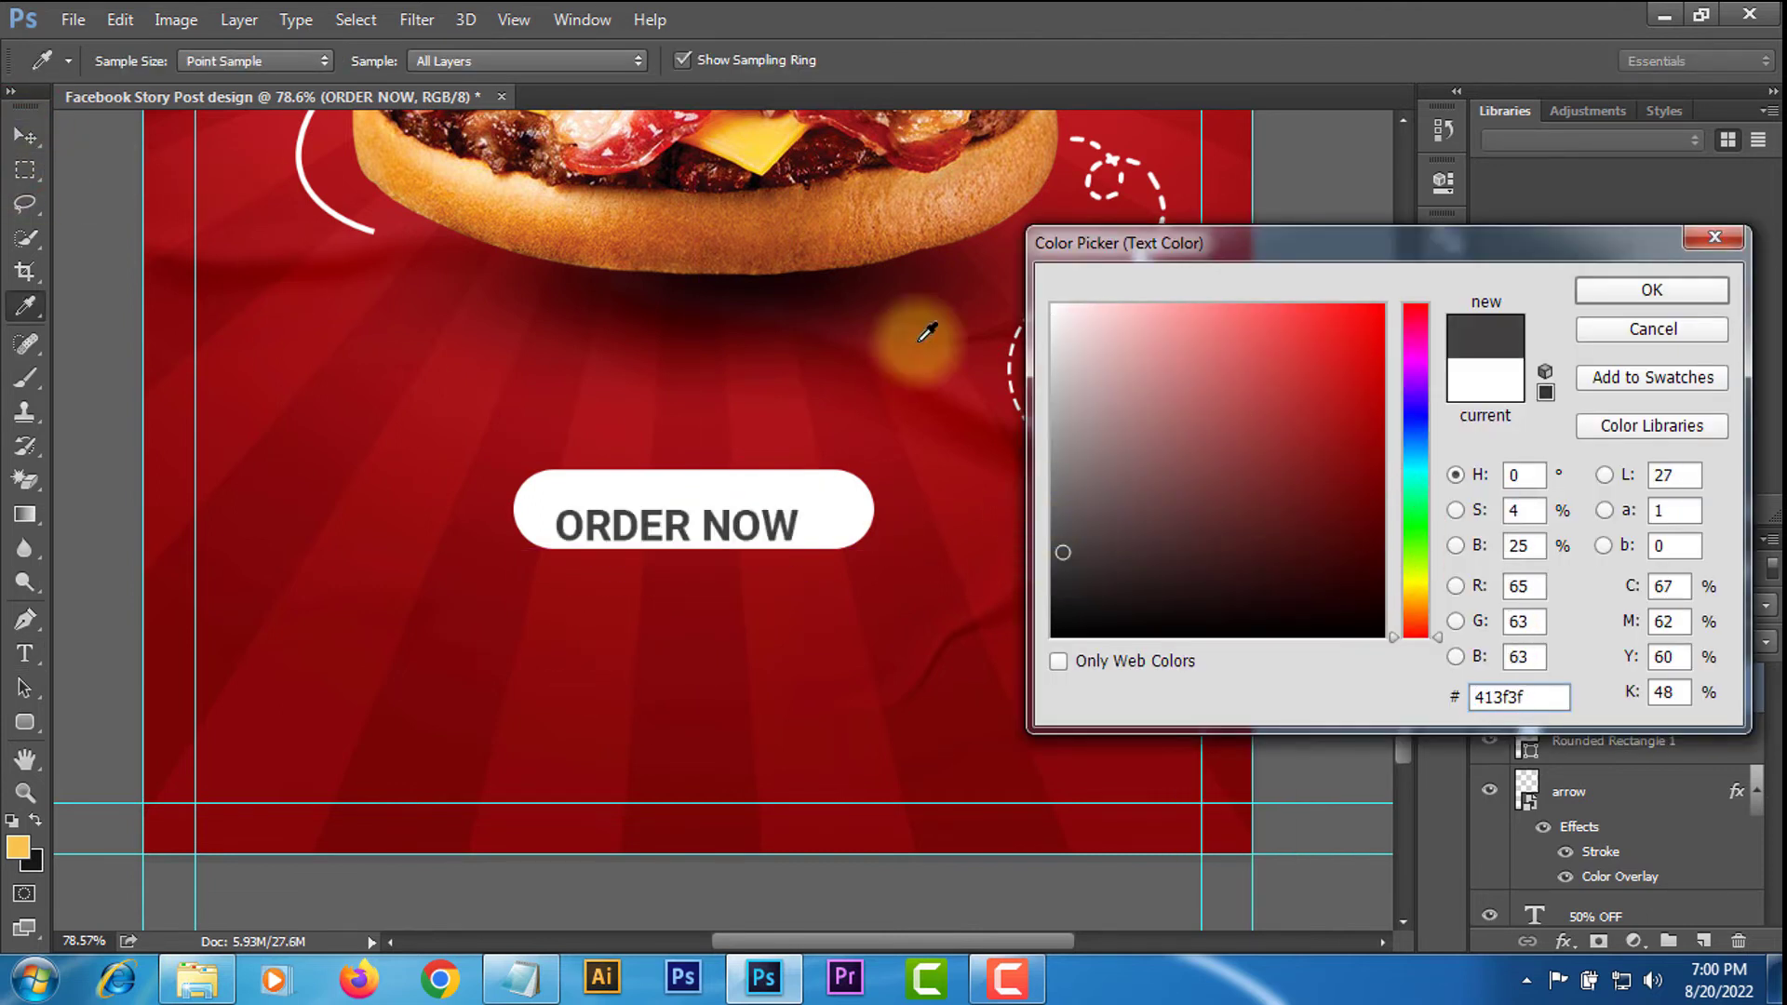
left_click(775, 145)
left_click_drag(1078, 427, 1097, 640)
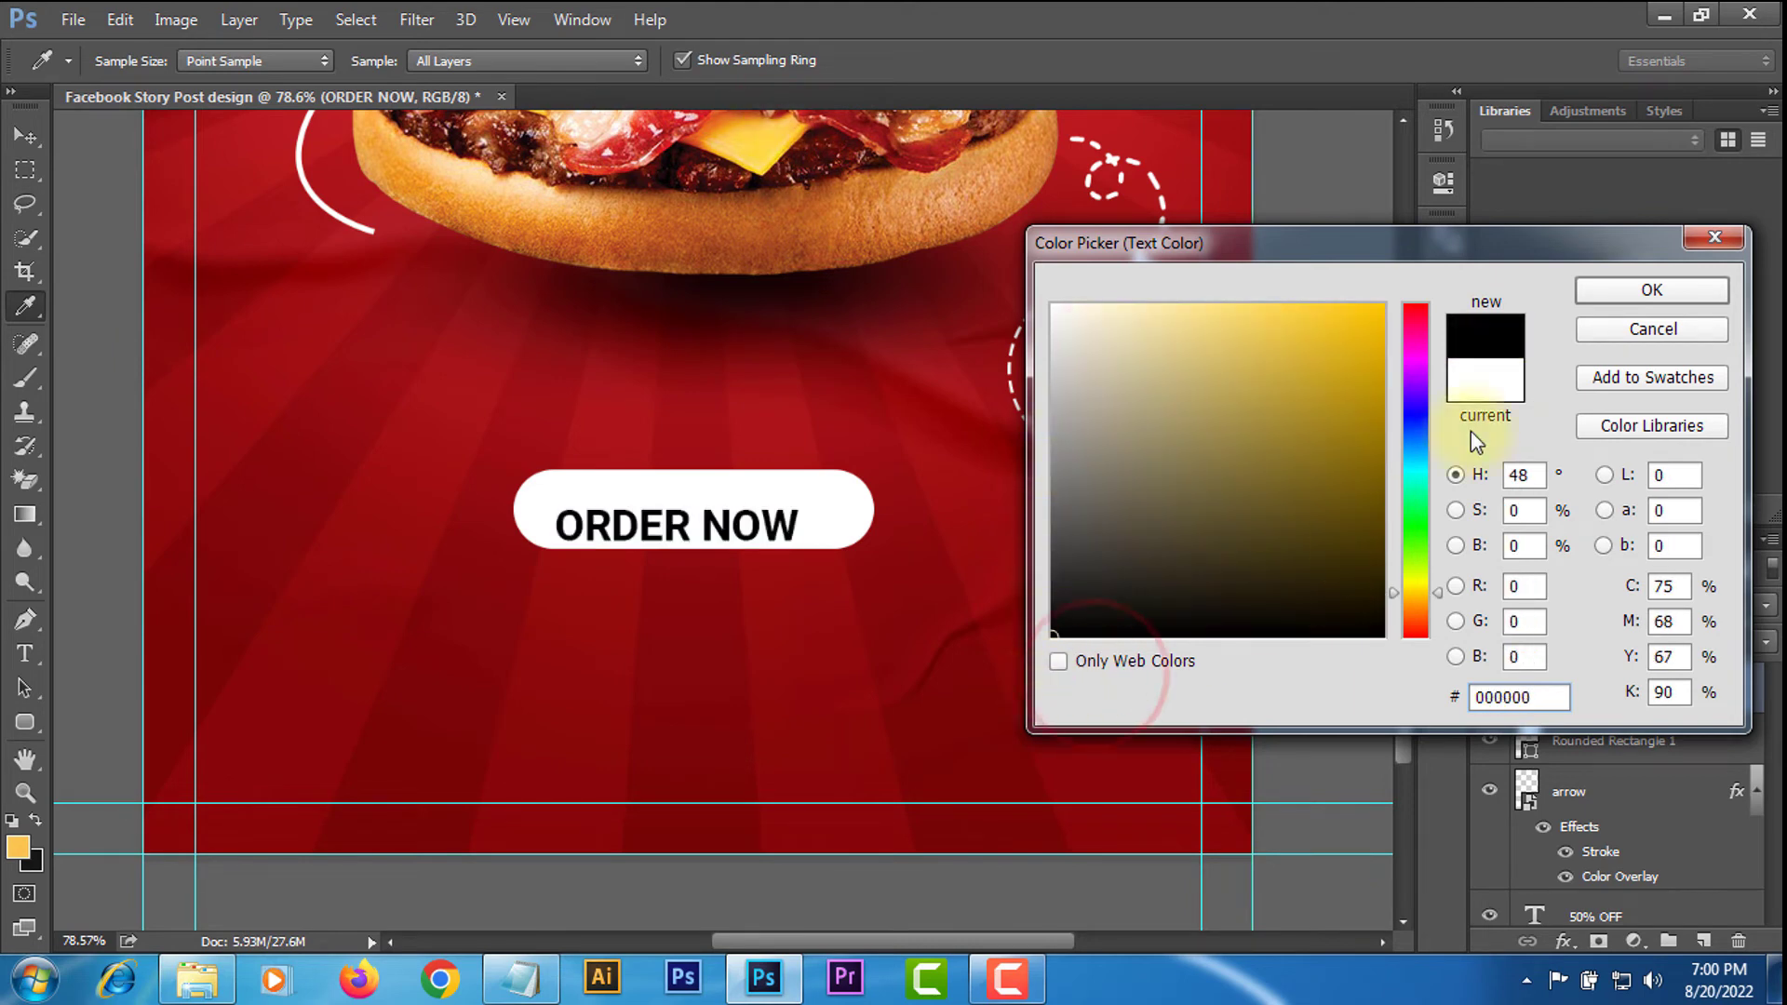
left_click(1652, 290)
left_click(1368, 363)
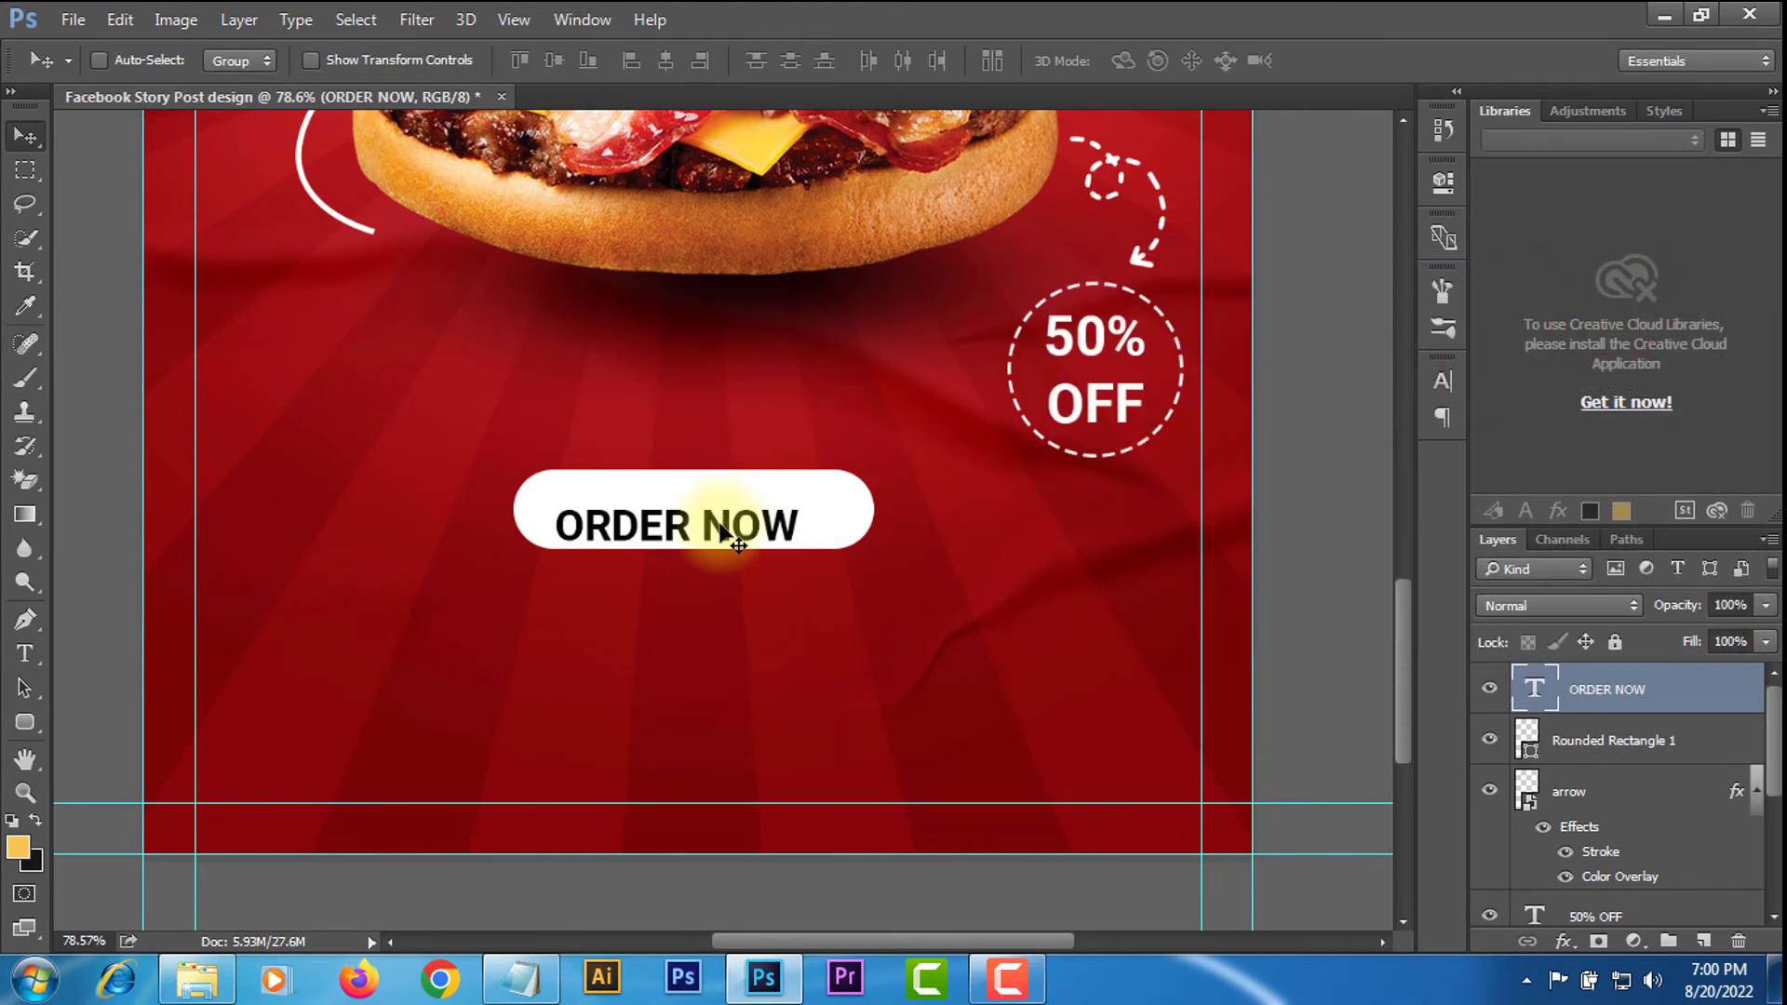
Nudge the ORDER NOW text up so it sits in the middle of the rounded rectangle.
left_click_drag(729, 529, 728, 515)
scroll(729, 515, "down", 5, "alt")
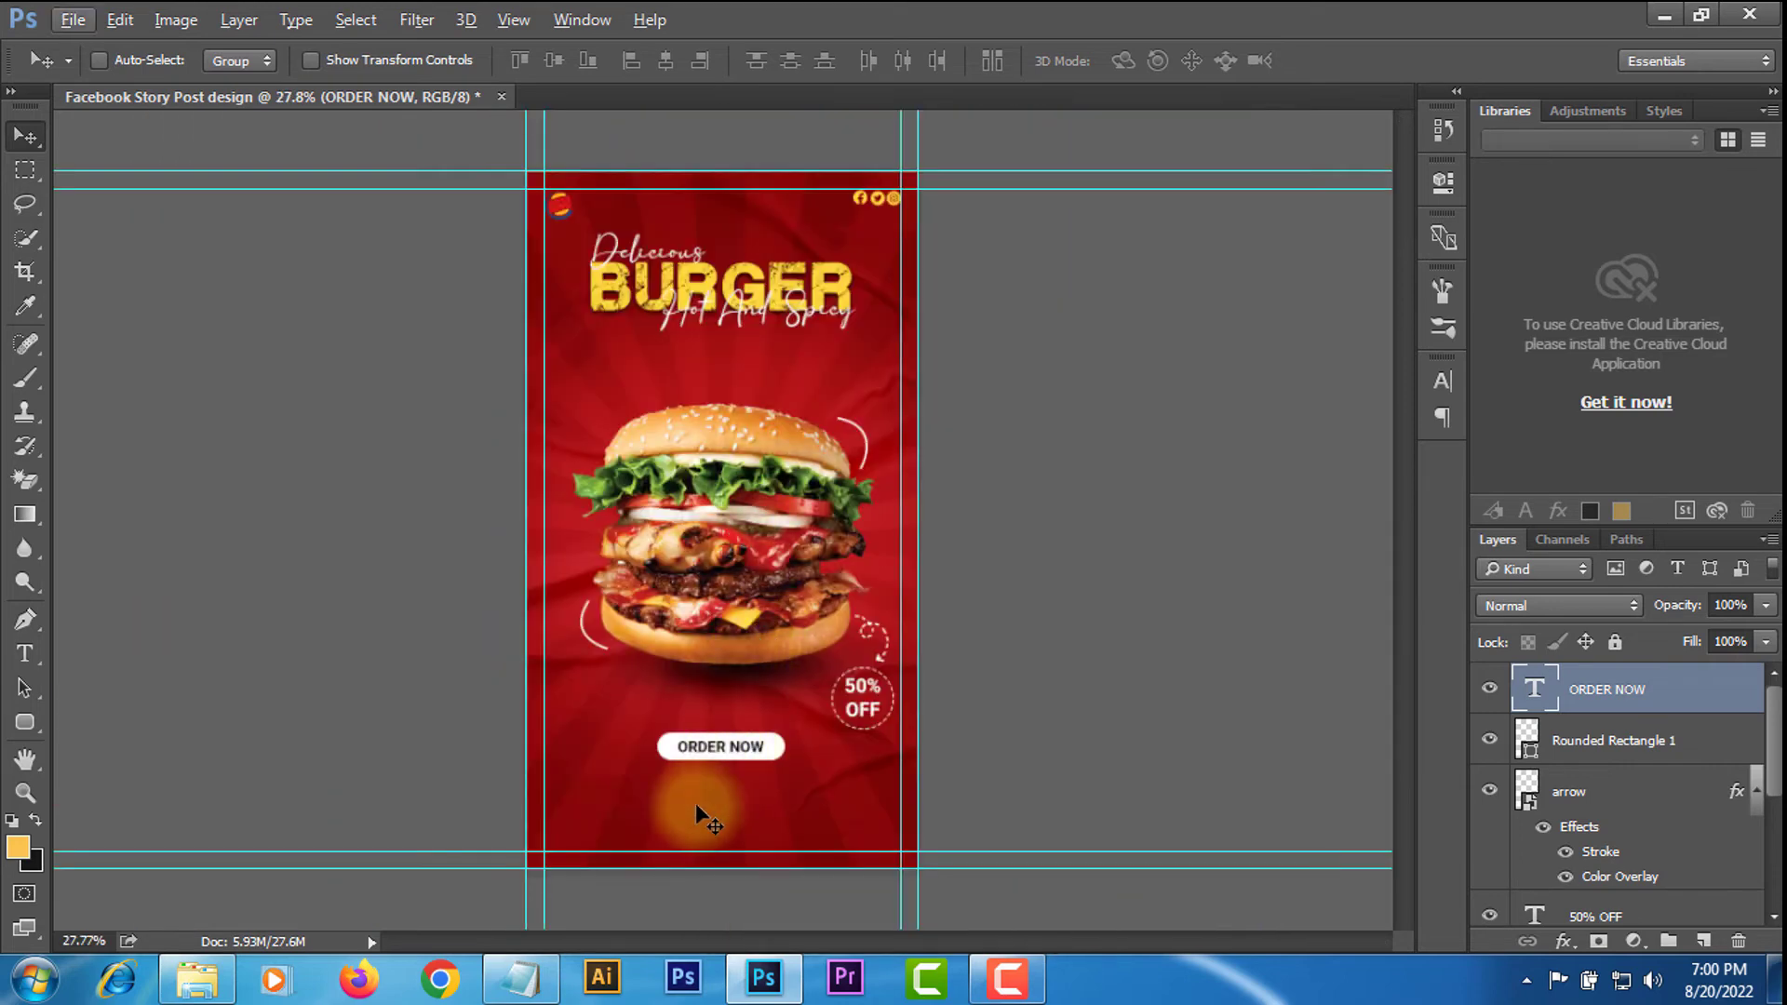
scroll(695, 802, "up", 10, "alt")
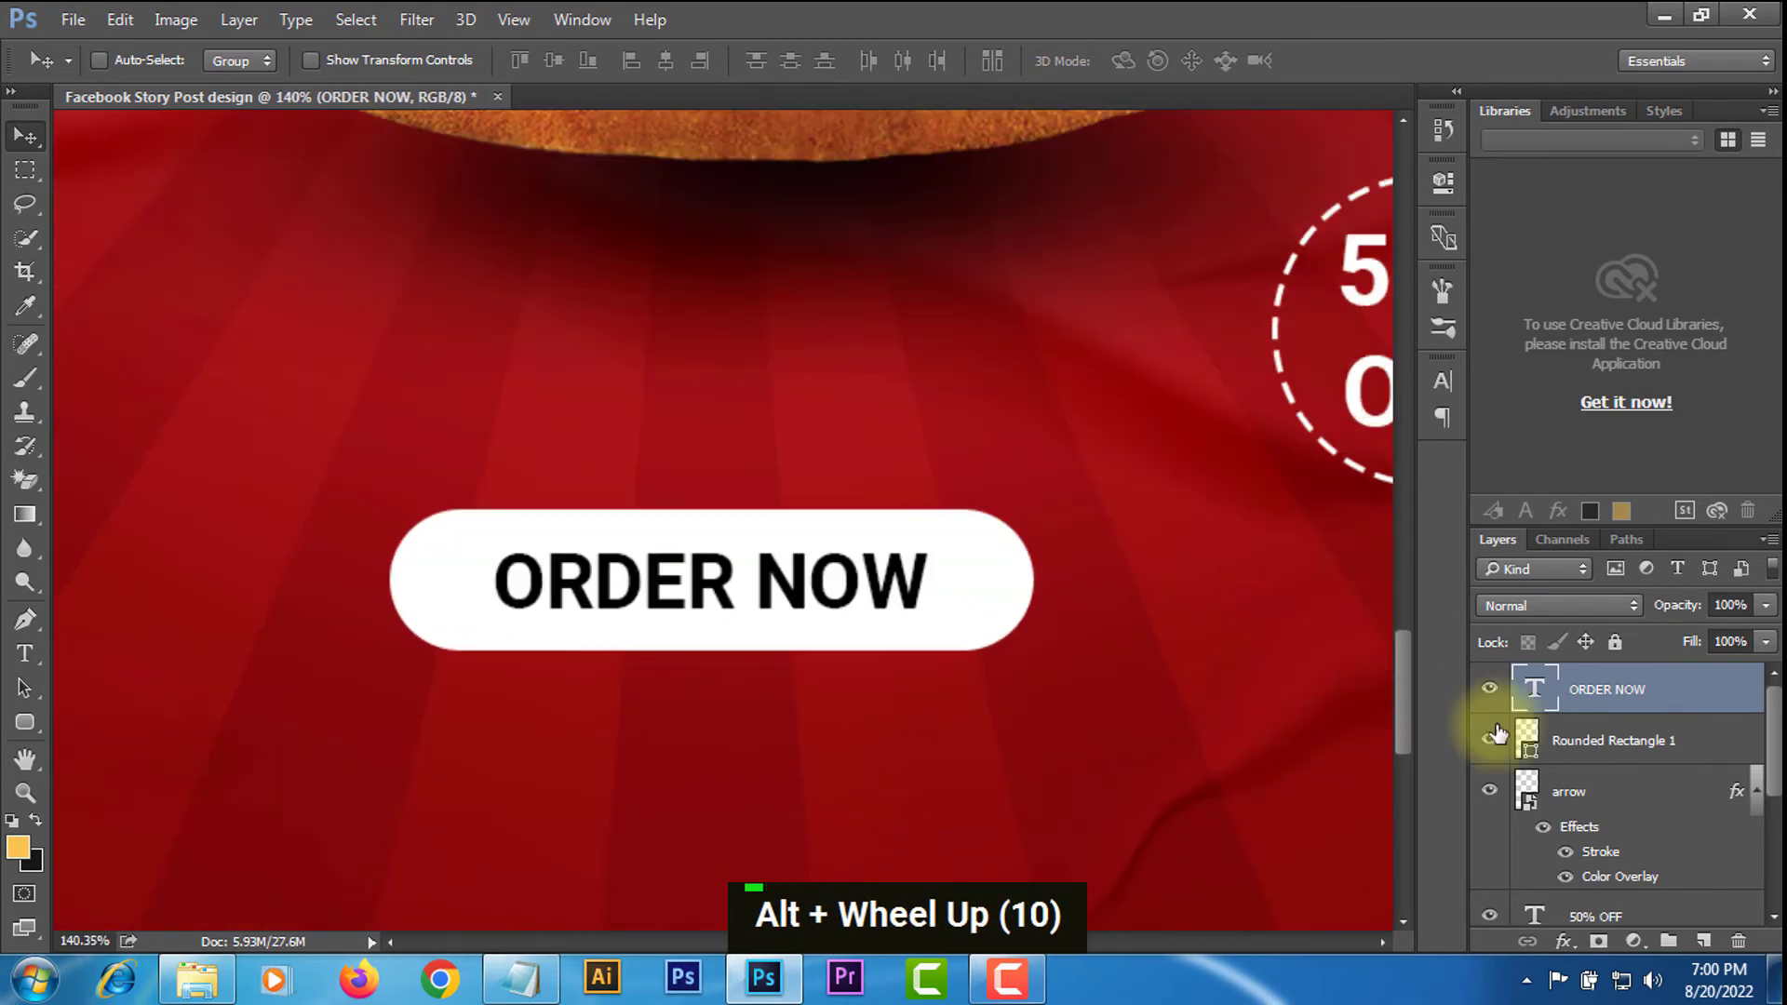
Recolor the rounded rectangle with the yellow #ffd83f sampled from the BURGER heading.
double_click(1526, 740)
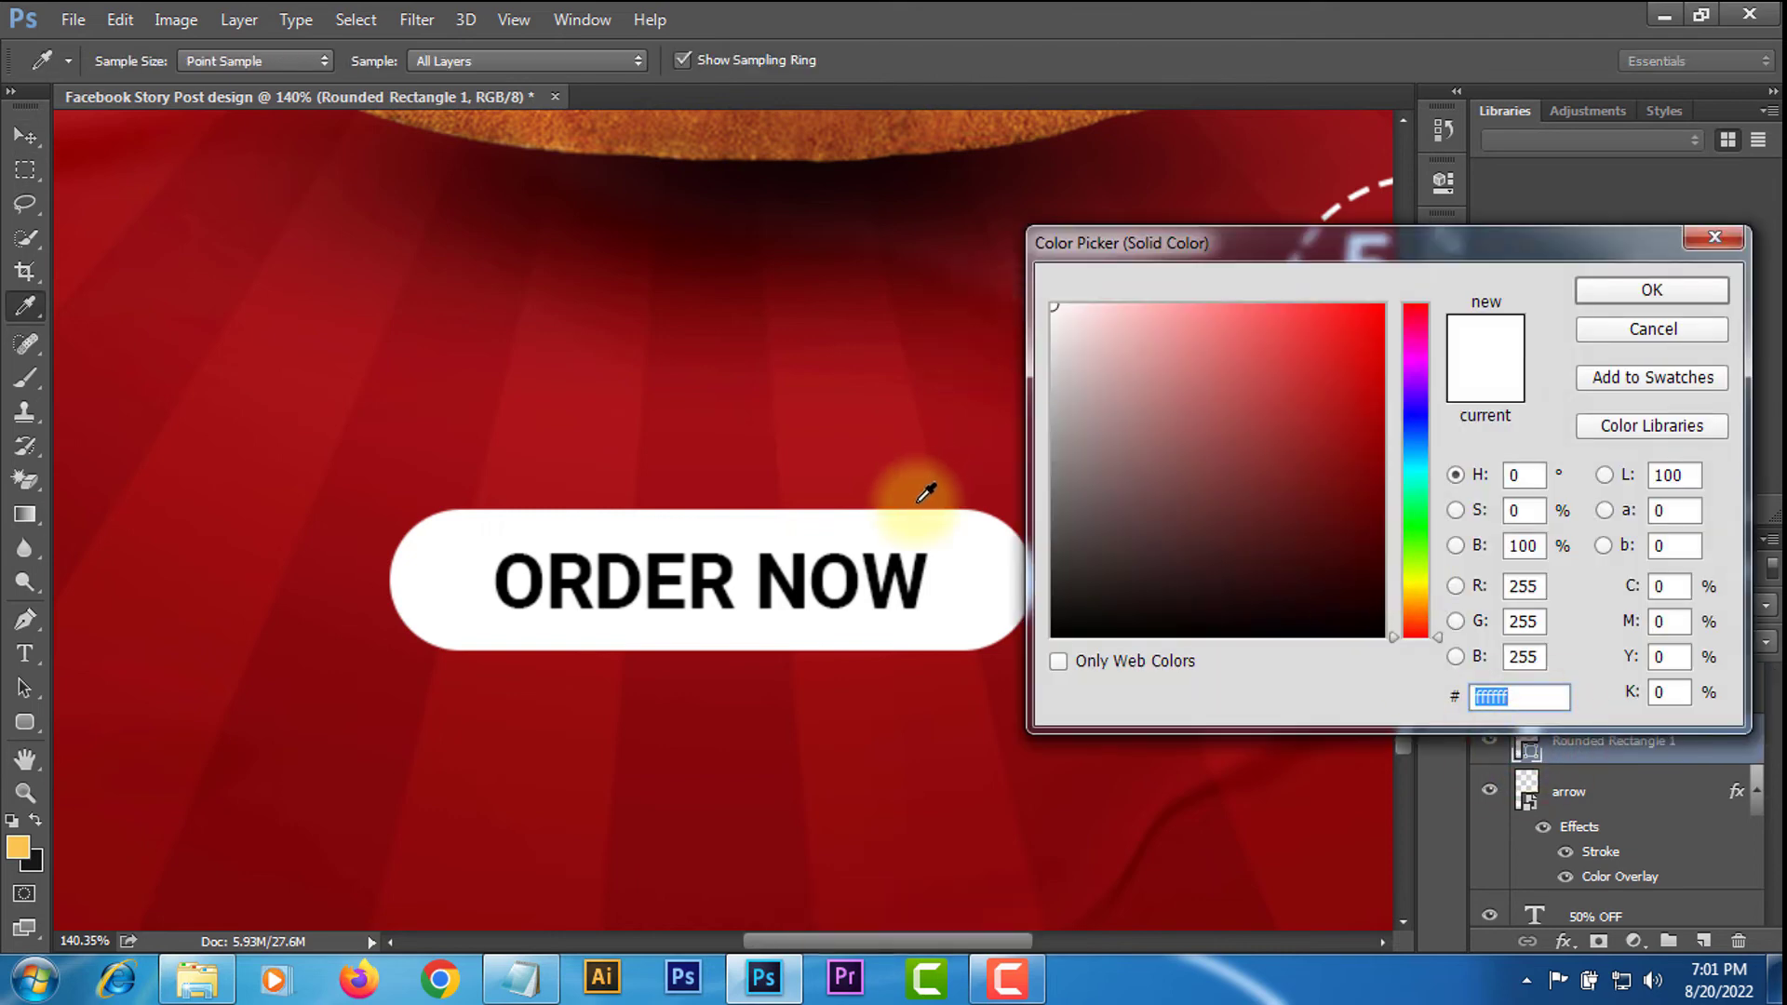
left_click(1652, 328)
scroll(717, 639, "up", 10)
scroll(747, 613, "down", 3, "alt")
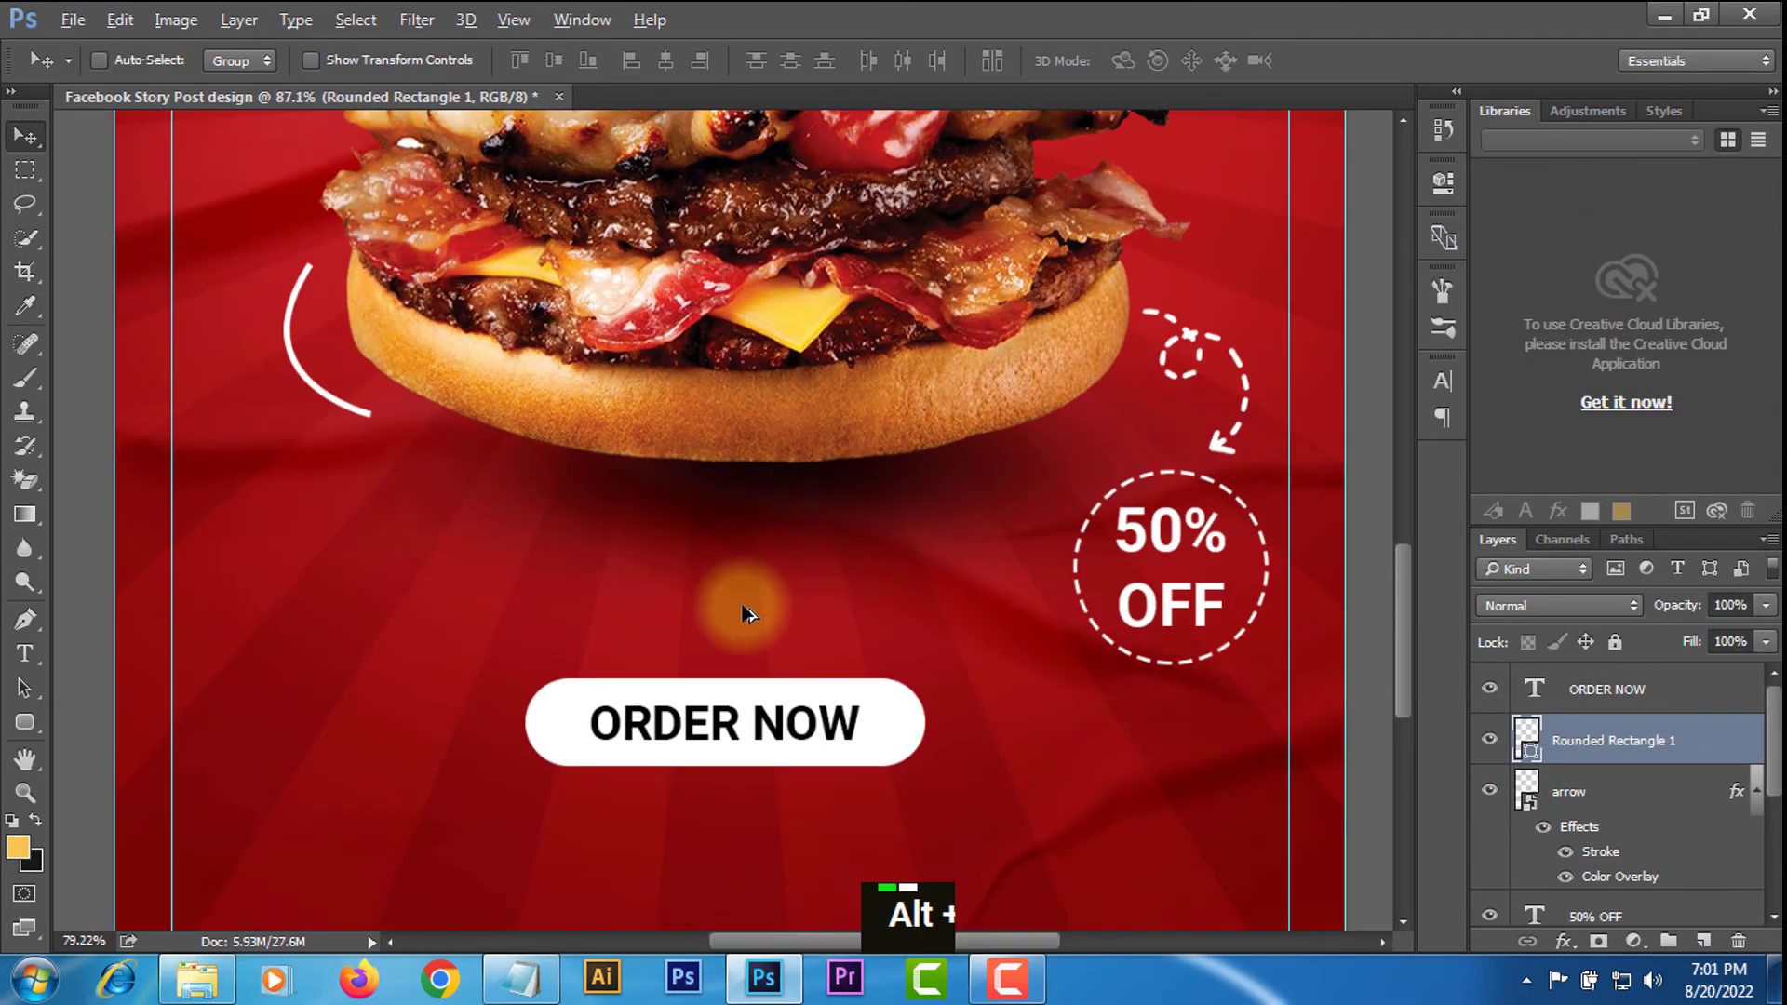
scroll(748, 613, "down", 3, "alt")
double_click(1528, 742)
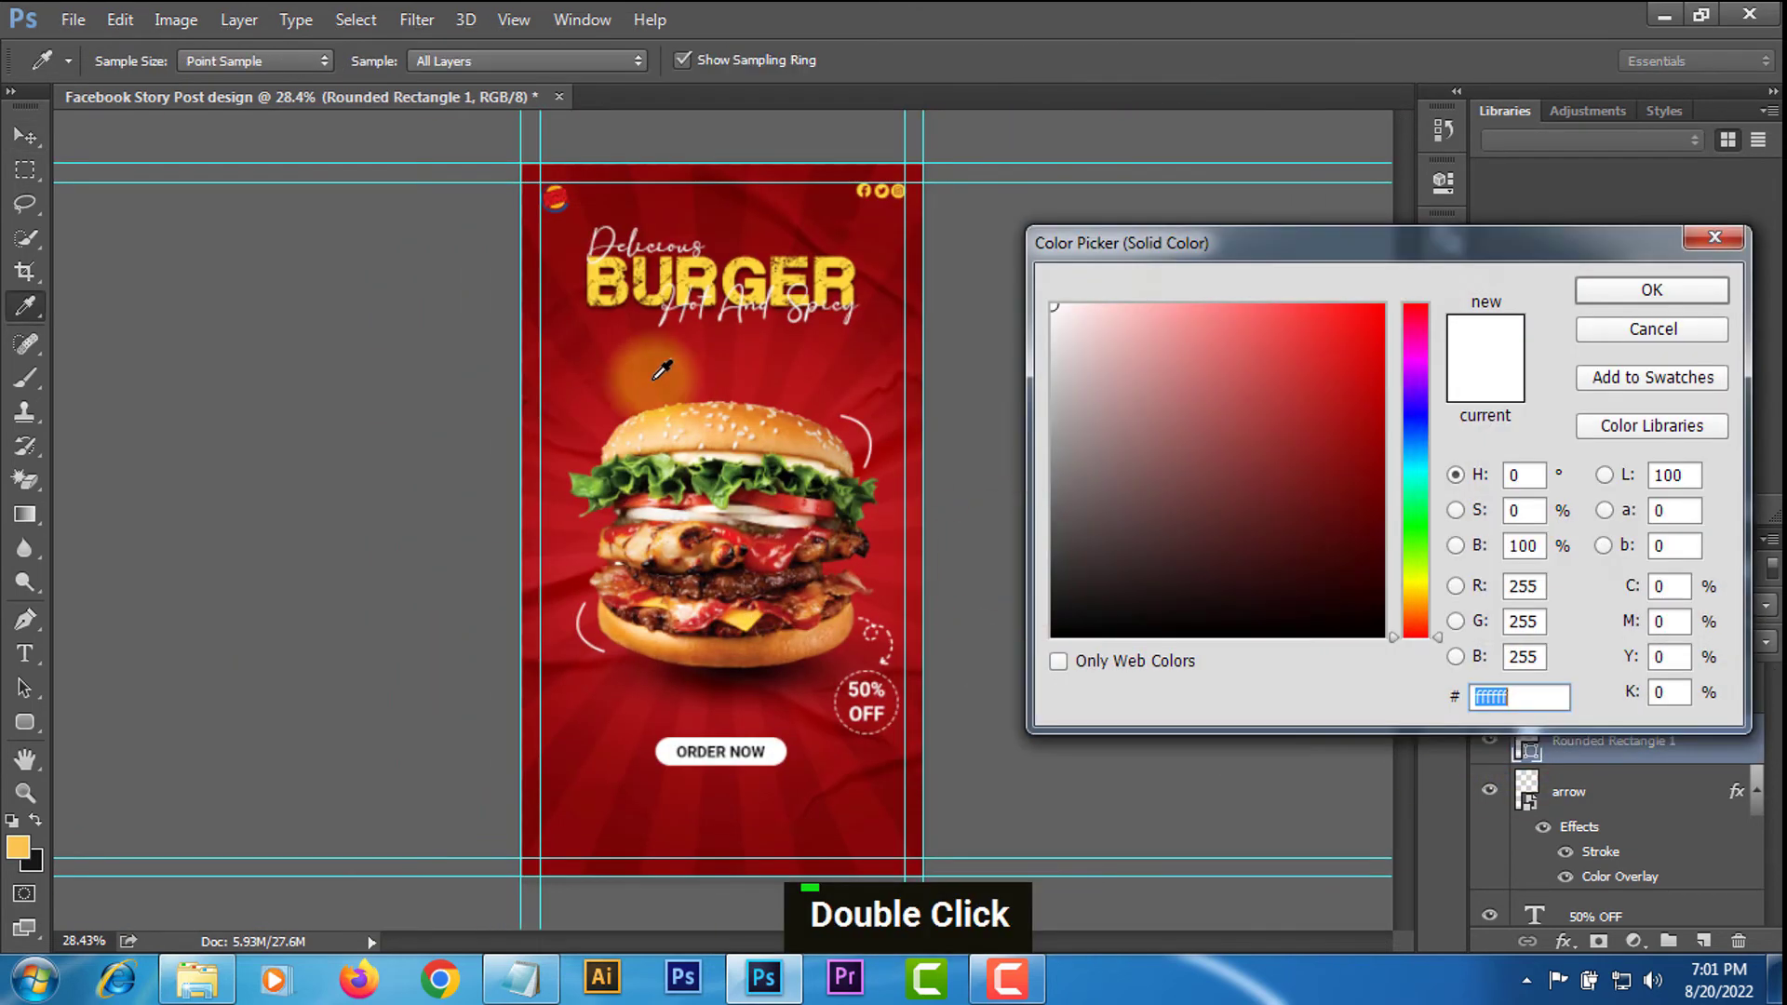
left_click(768, 275)
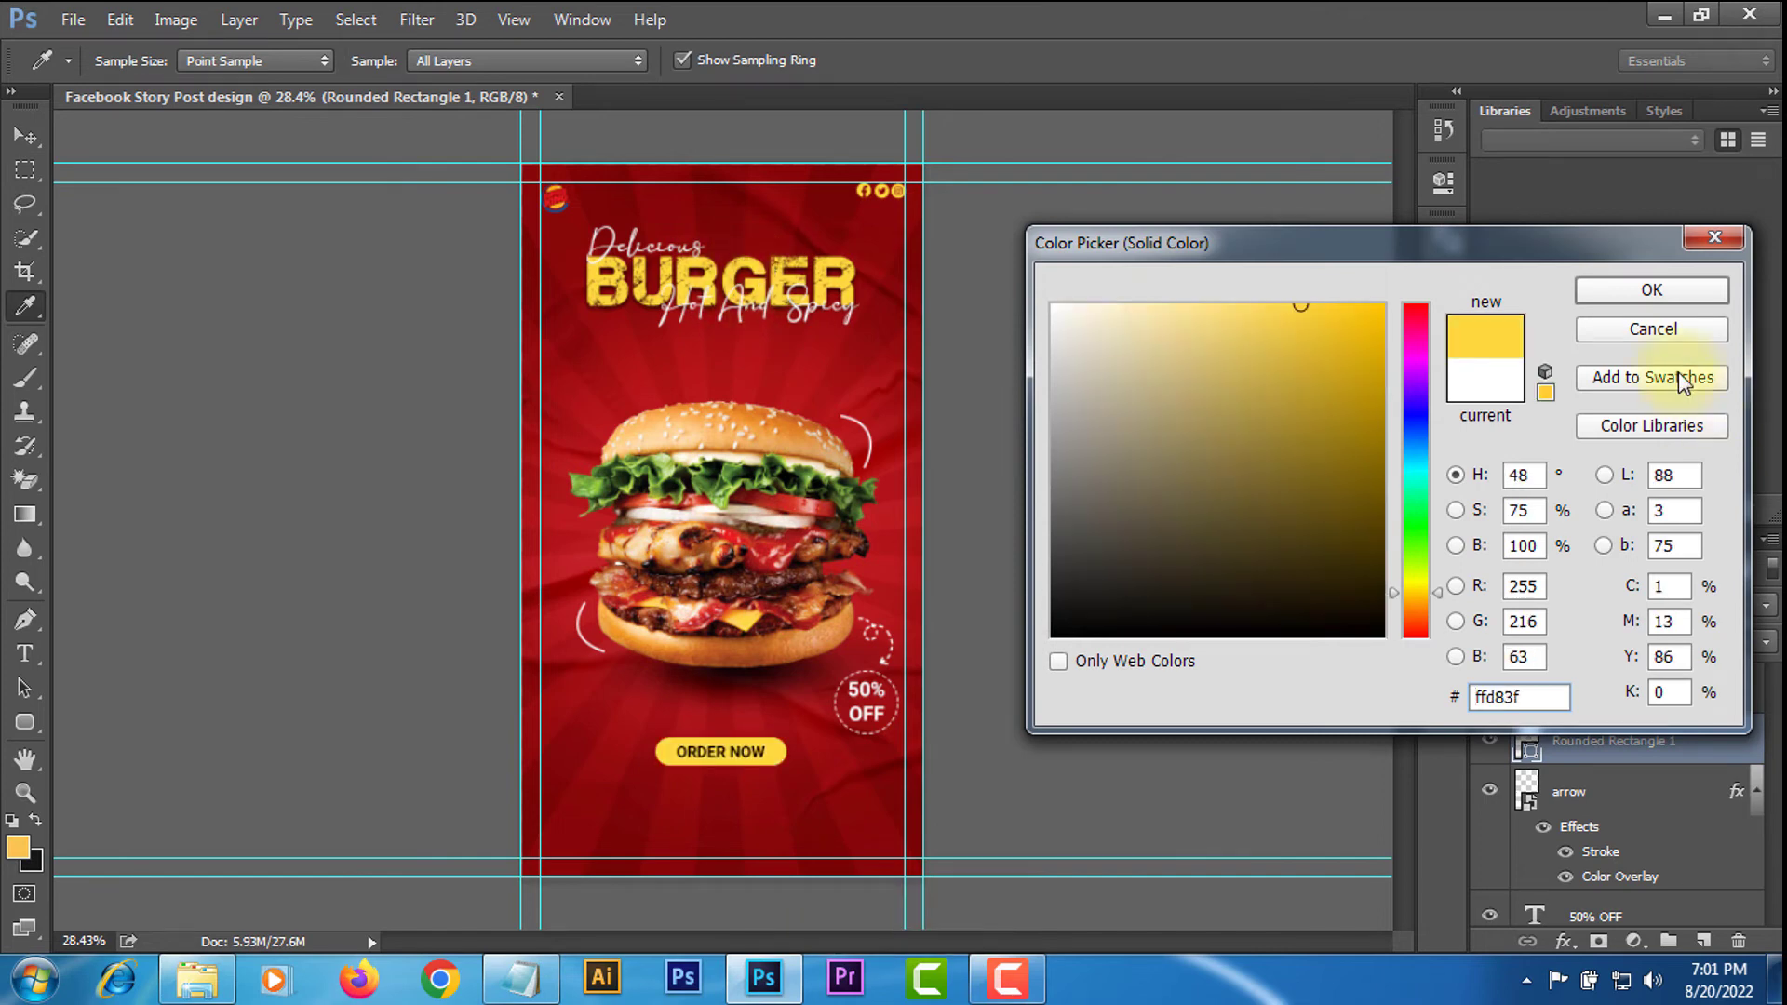
left_click(1601, 307)
Set the ORDER NOW text color to white (#ffffff).
left_click(1590, 693)
left_click(1443, 381)
left_click(1356, 522)
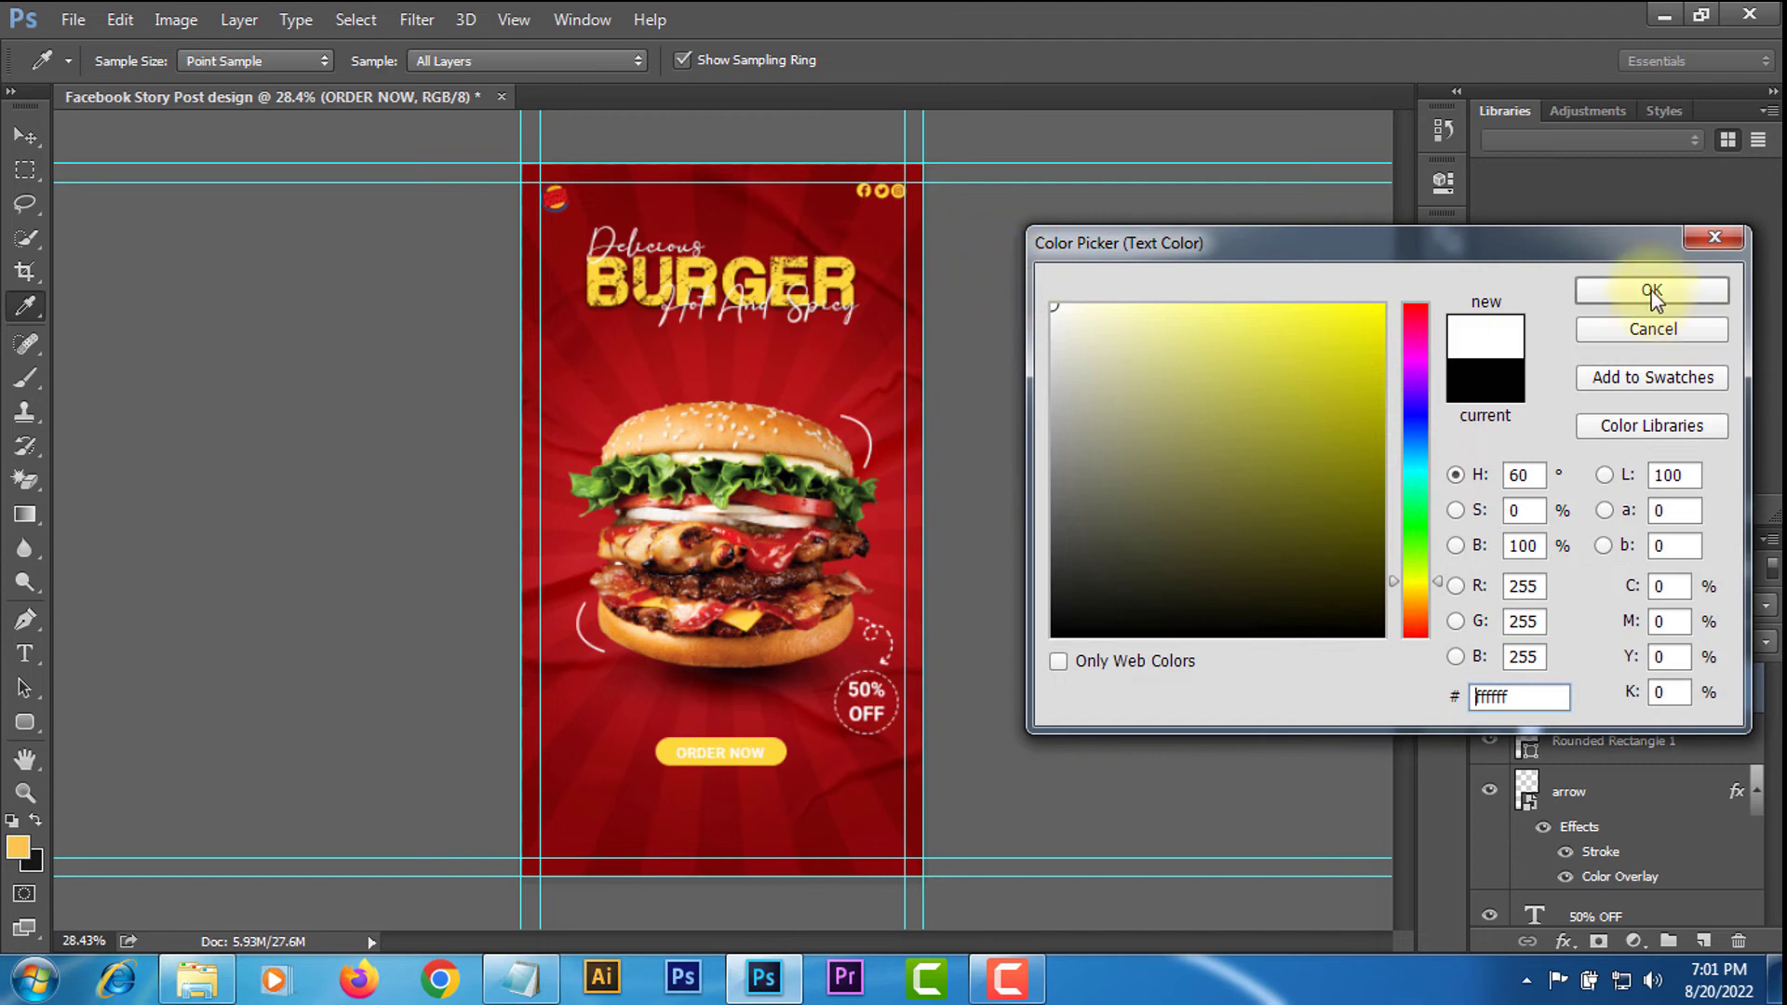
left_click(1652, 290)
left_click(1442, 381)
Scale the yellow rounded rectangle around its center to about 81% so it fits more tightly around ORDER NOW.
scroll(694, 824, "up", 1)
scroll(694, 819, "up", 12)
scroll(802, 738, "down", 5)
scroll(793, 733, "up", 6)
left_click(1558, 755)
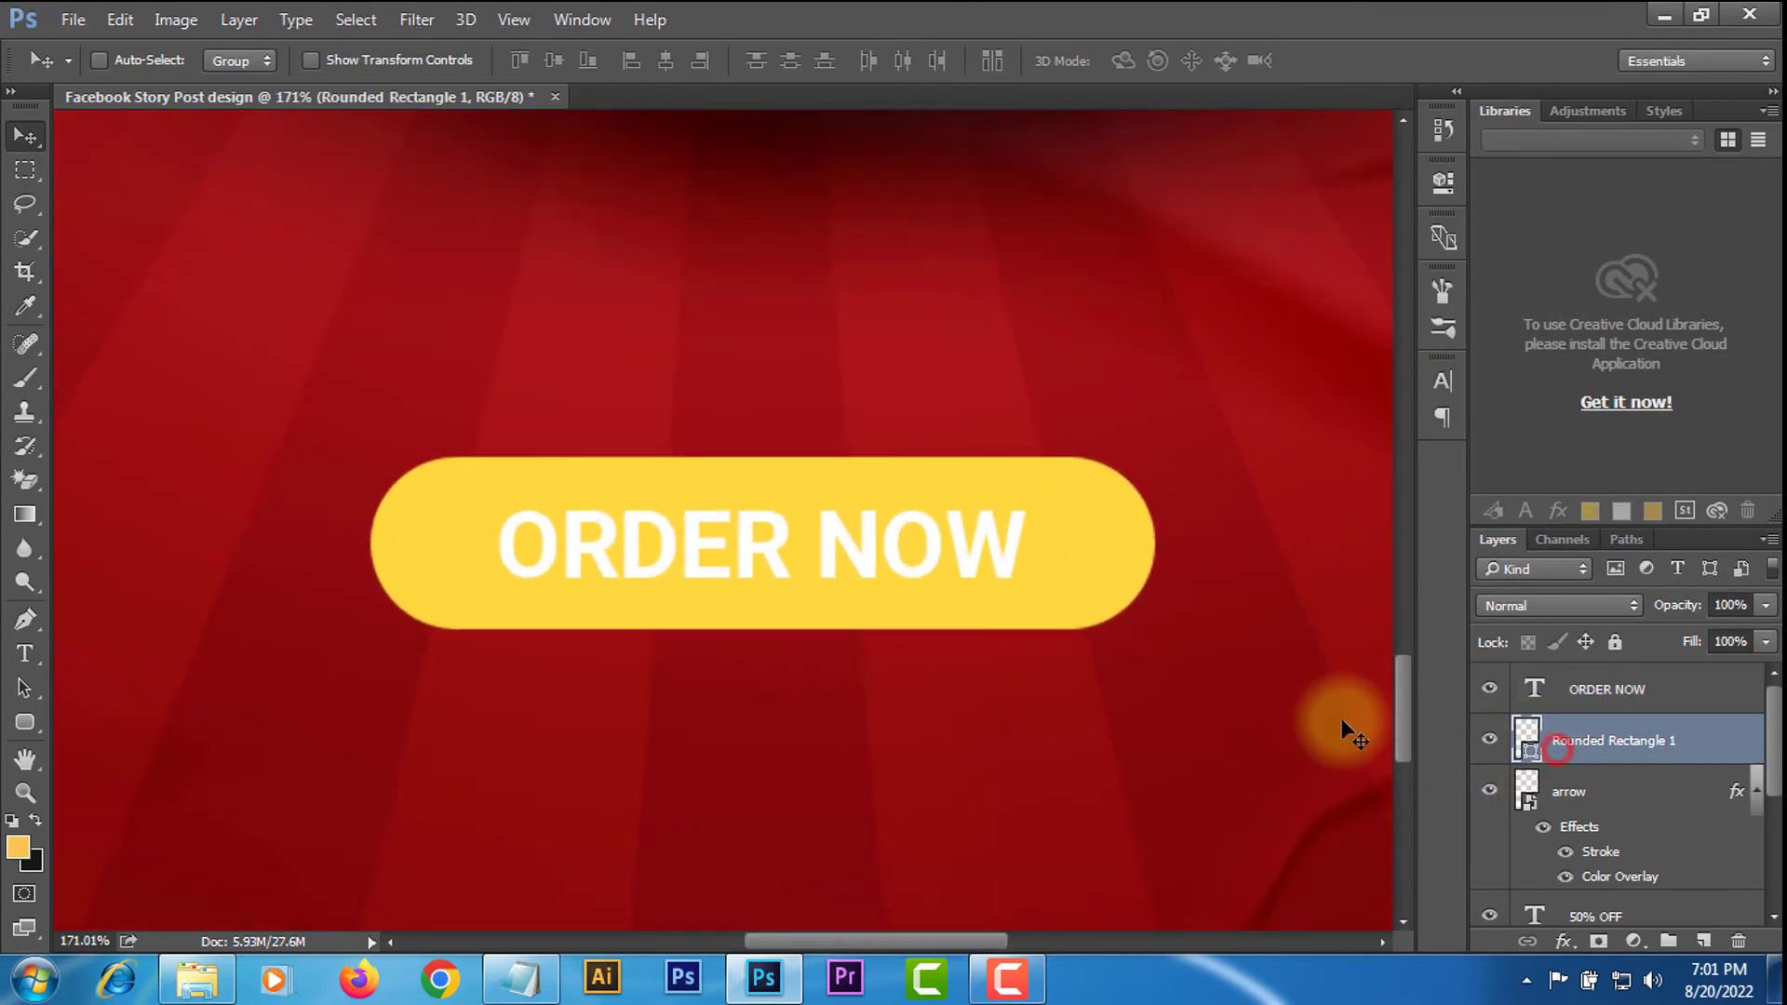
key("ctrl+t")
left_click_drag(1155, 627, 1084, 577)
key("ctrl+z")
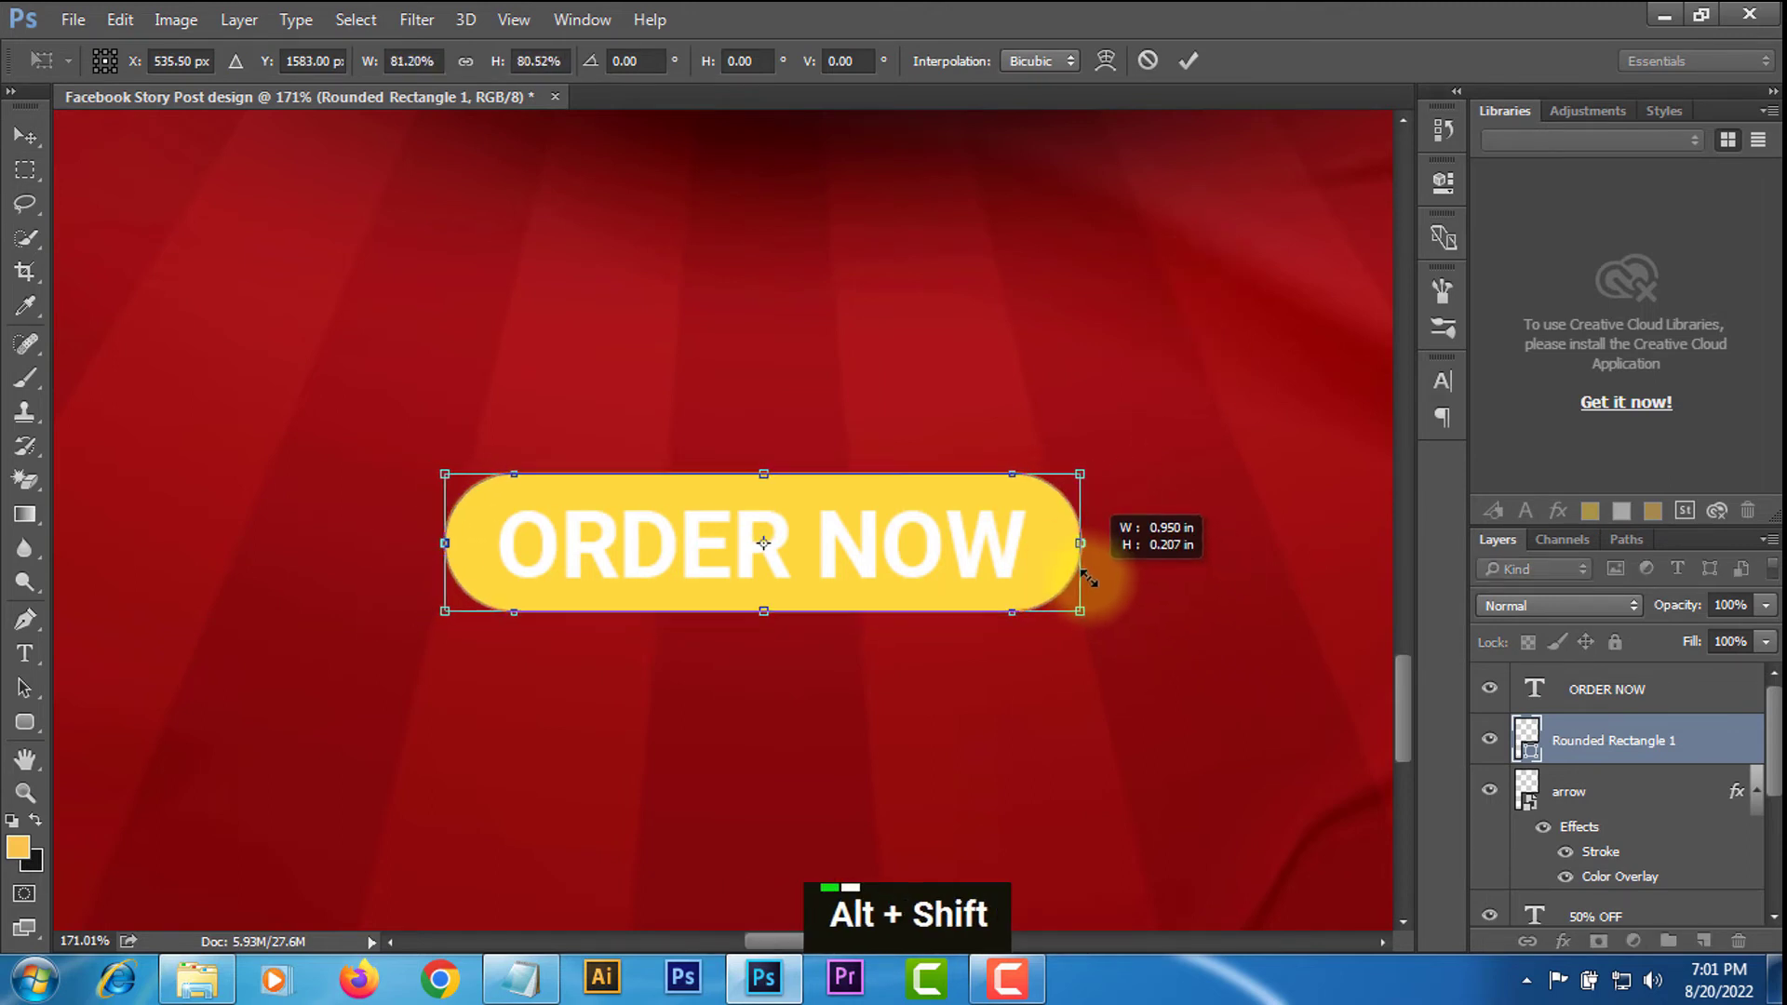
left_click(1188, 60)
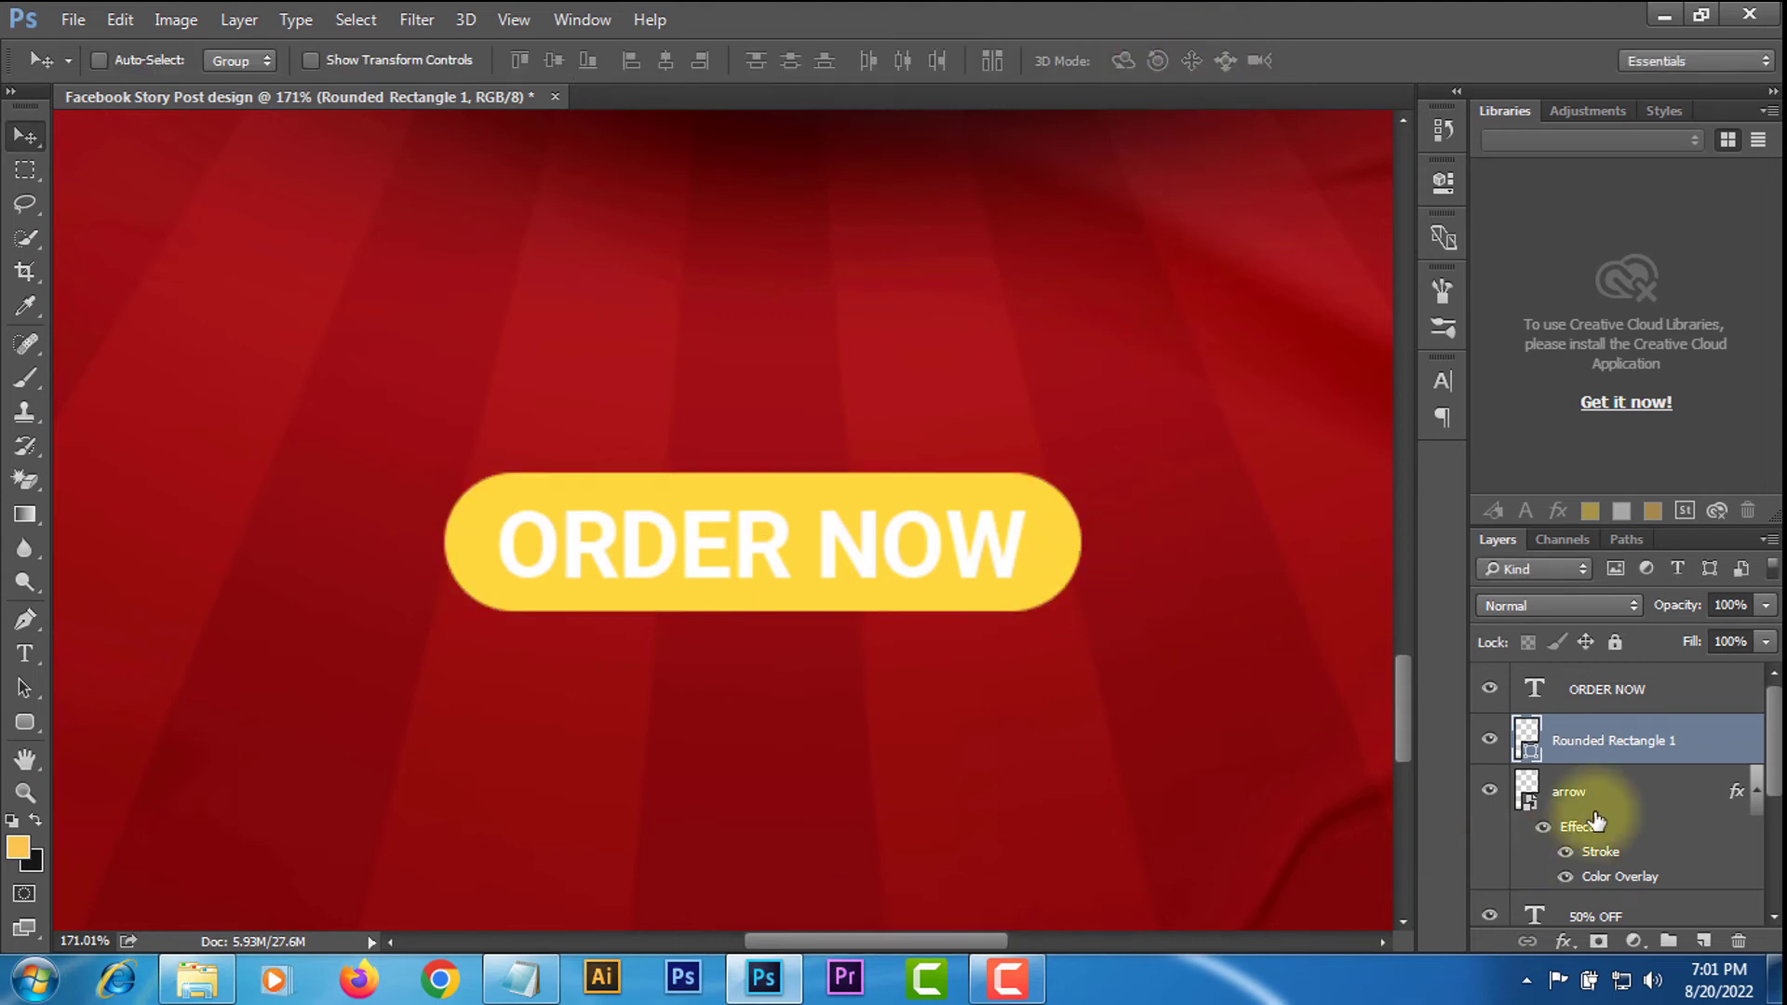
Align the ORDER NOW text and the rounded rectangle layers by their centers.
left_click(1616, 688)
left_click(1594, 741, "ctrl")
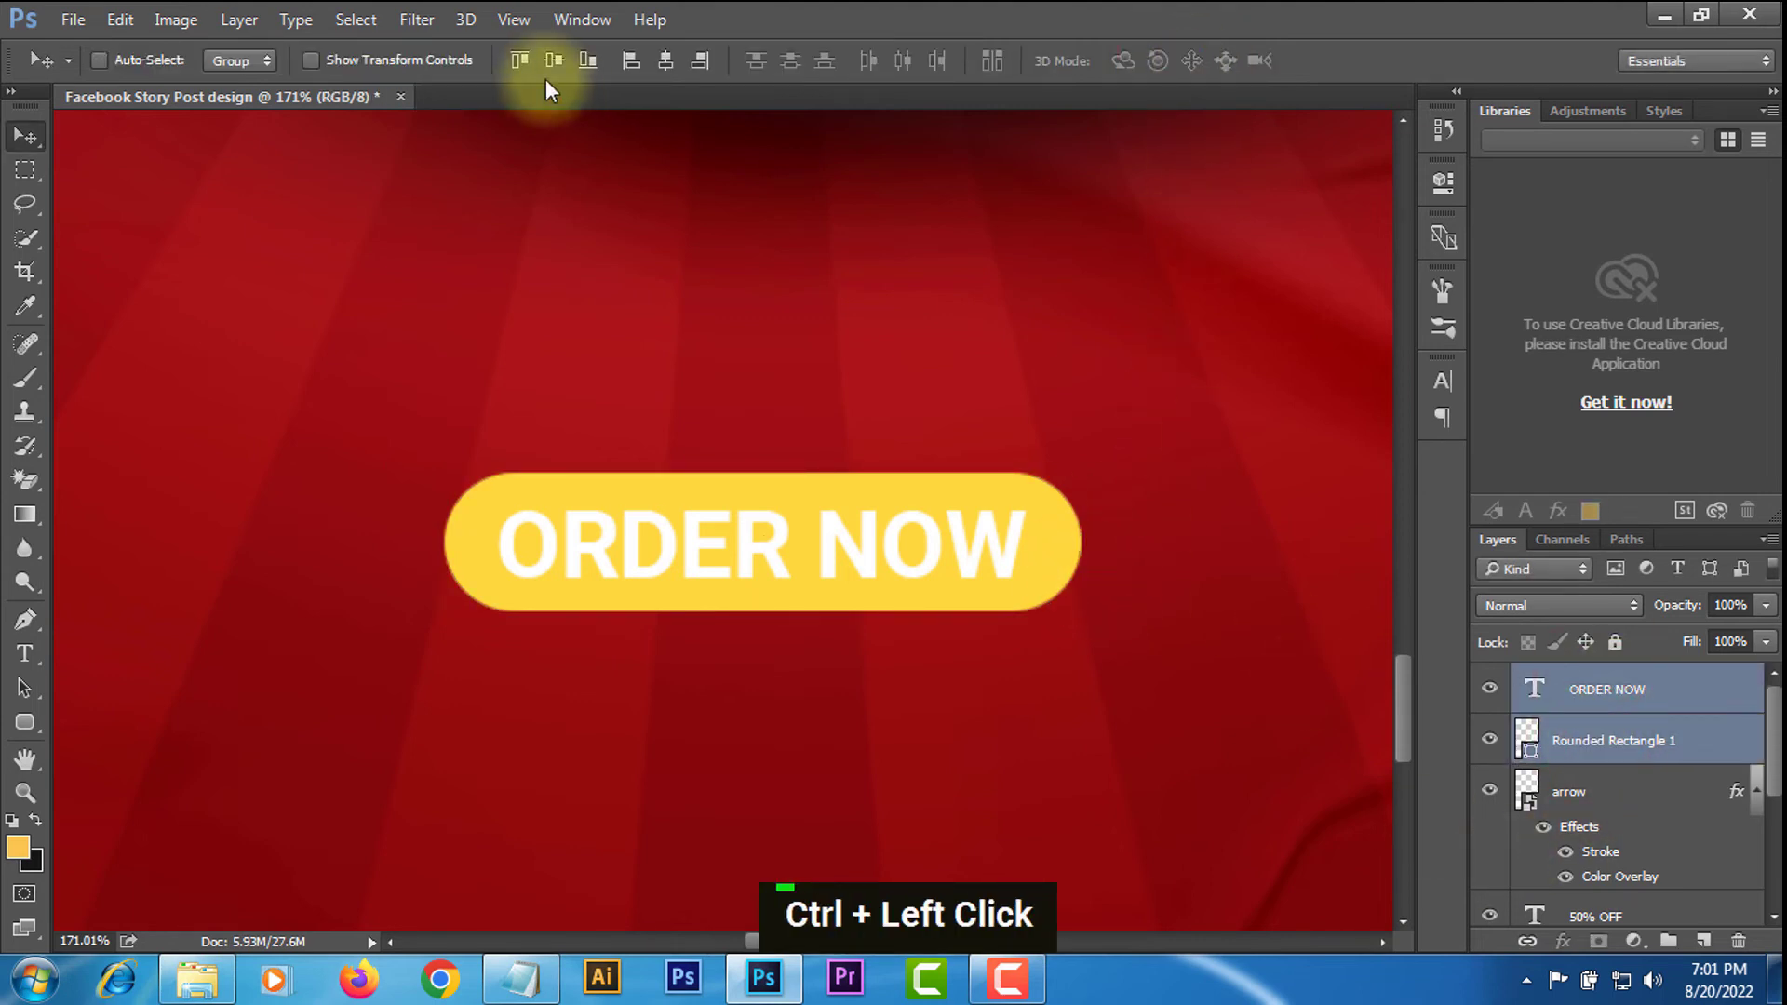
left_click(663, 62)
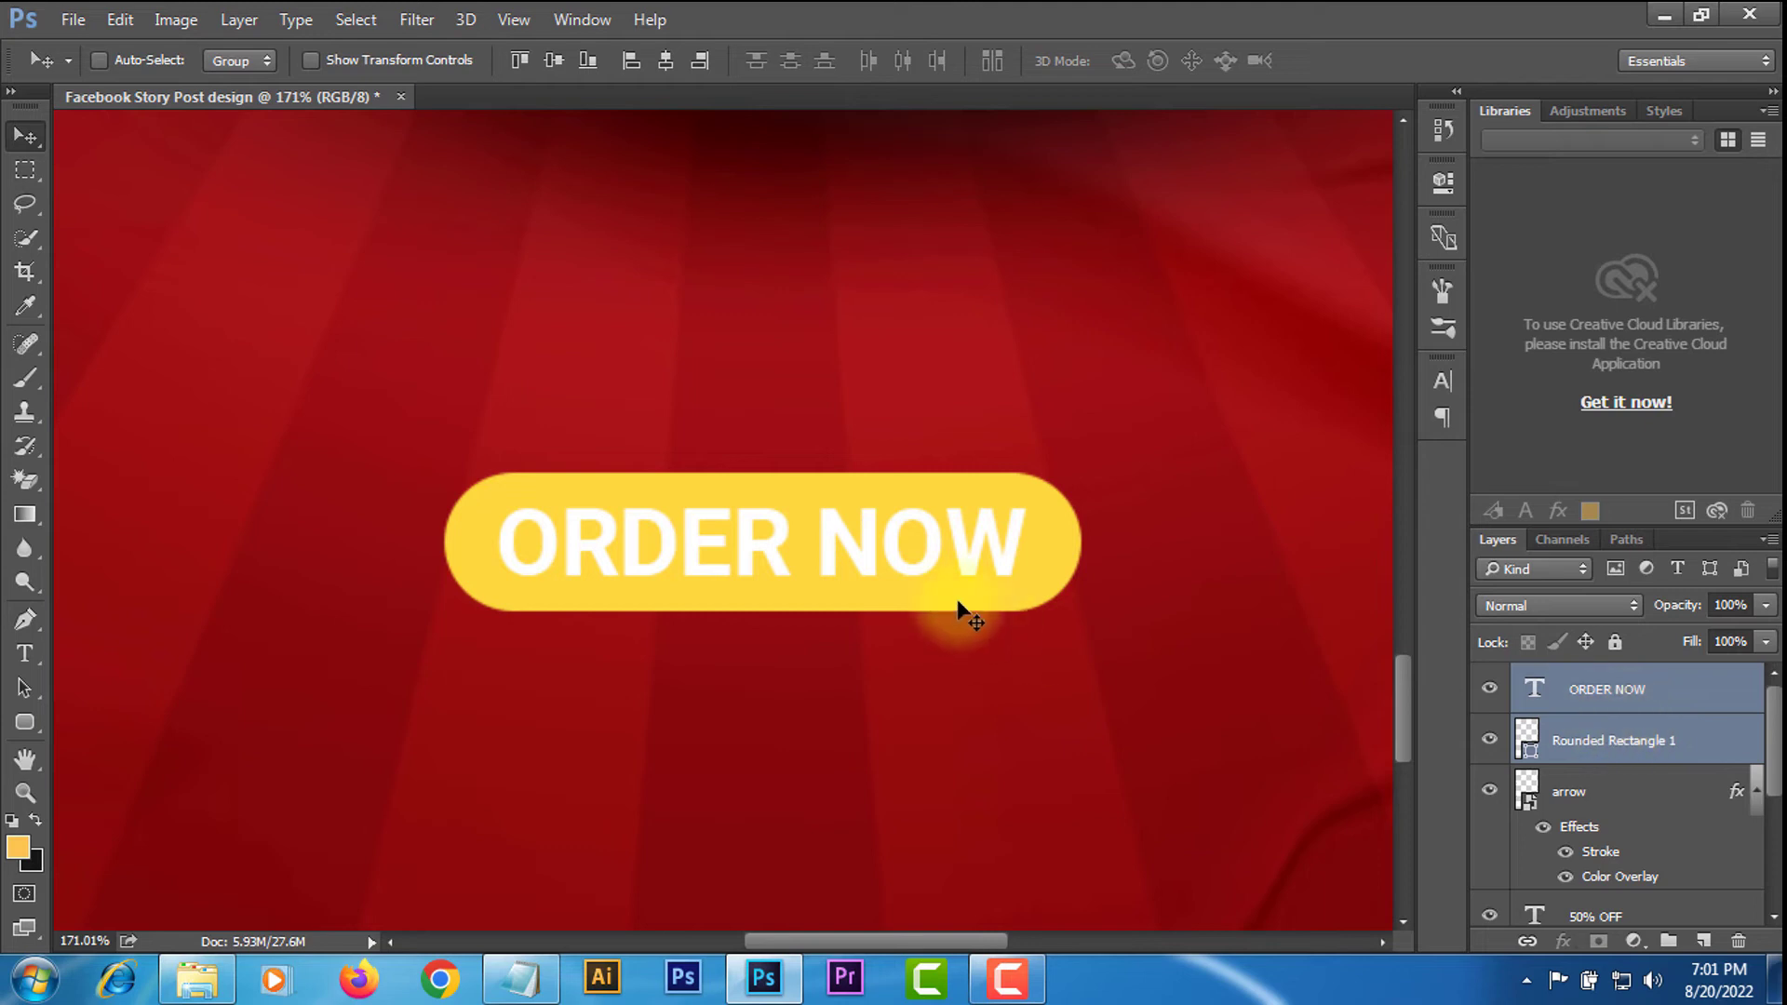
scroll(962, 614, "down", 15, "alt")
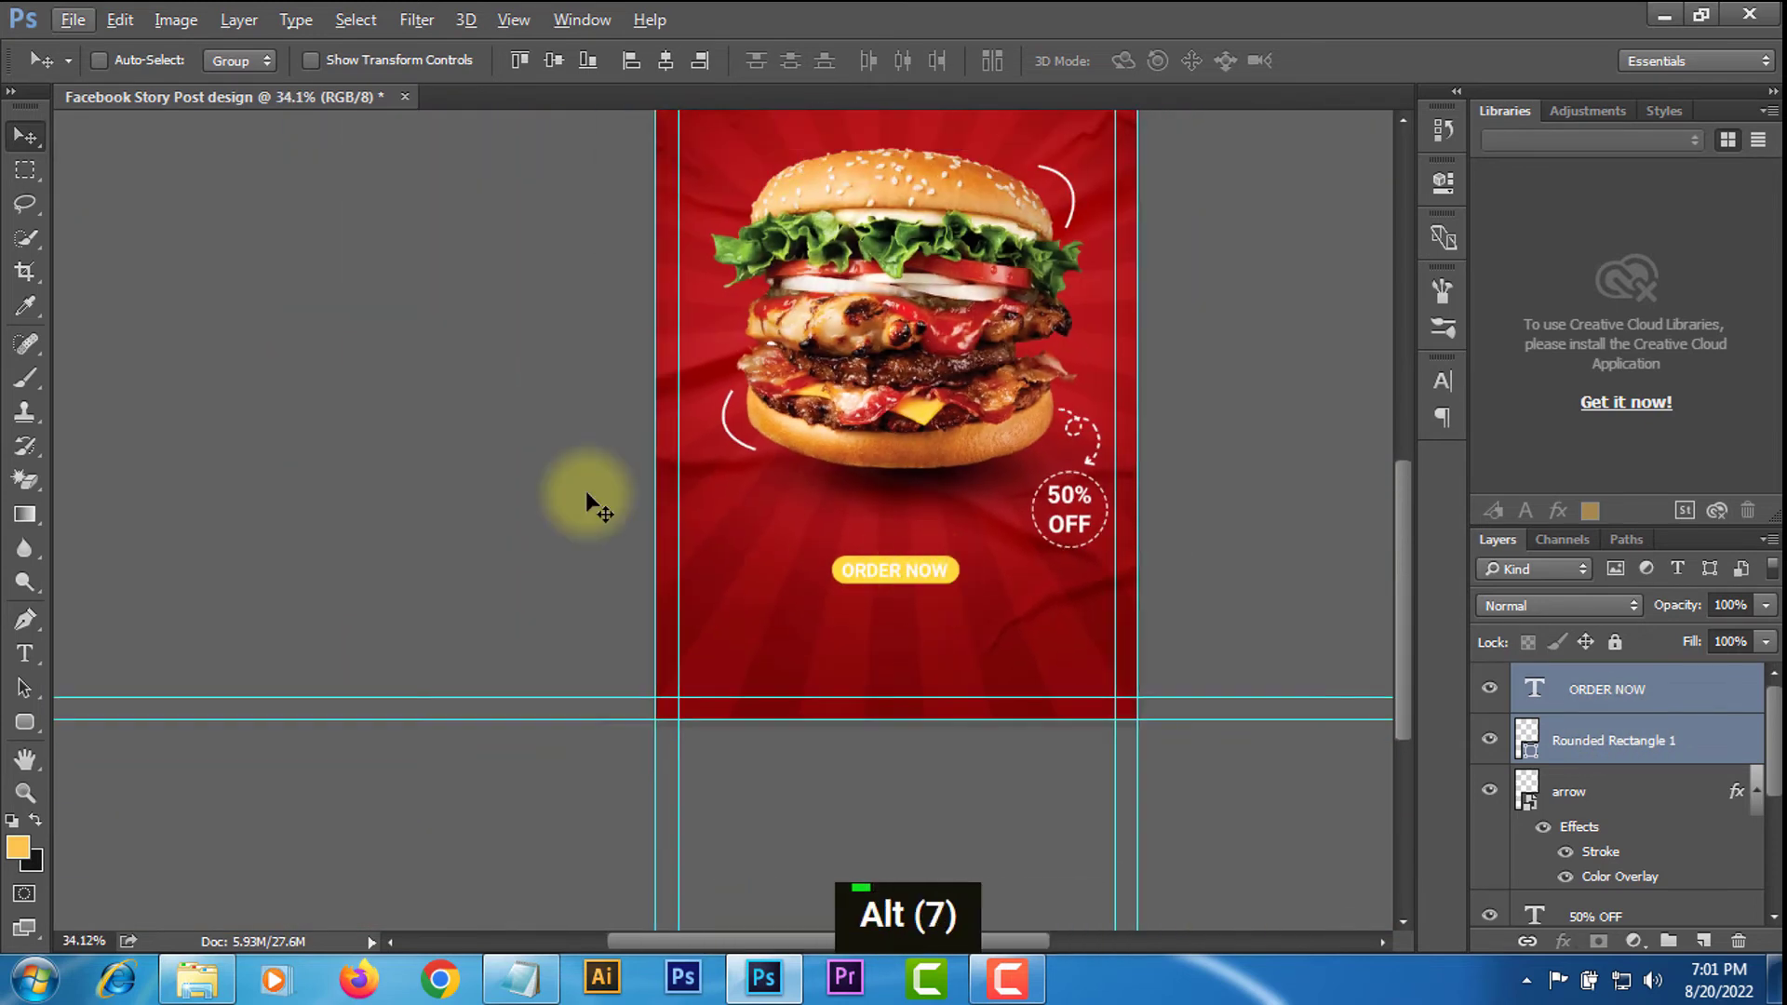
scroll(910, 619, "up", 4, "alt")
scroll(910, 624, "down", 4, "alt")
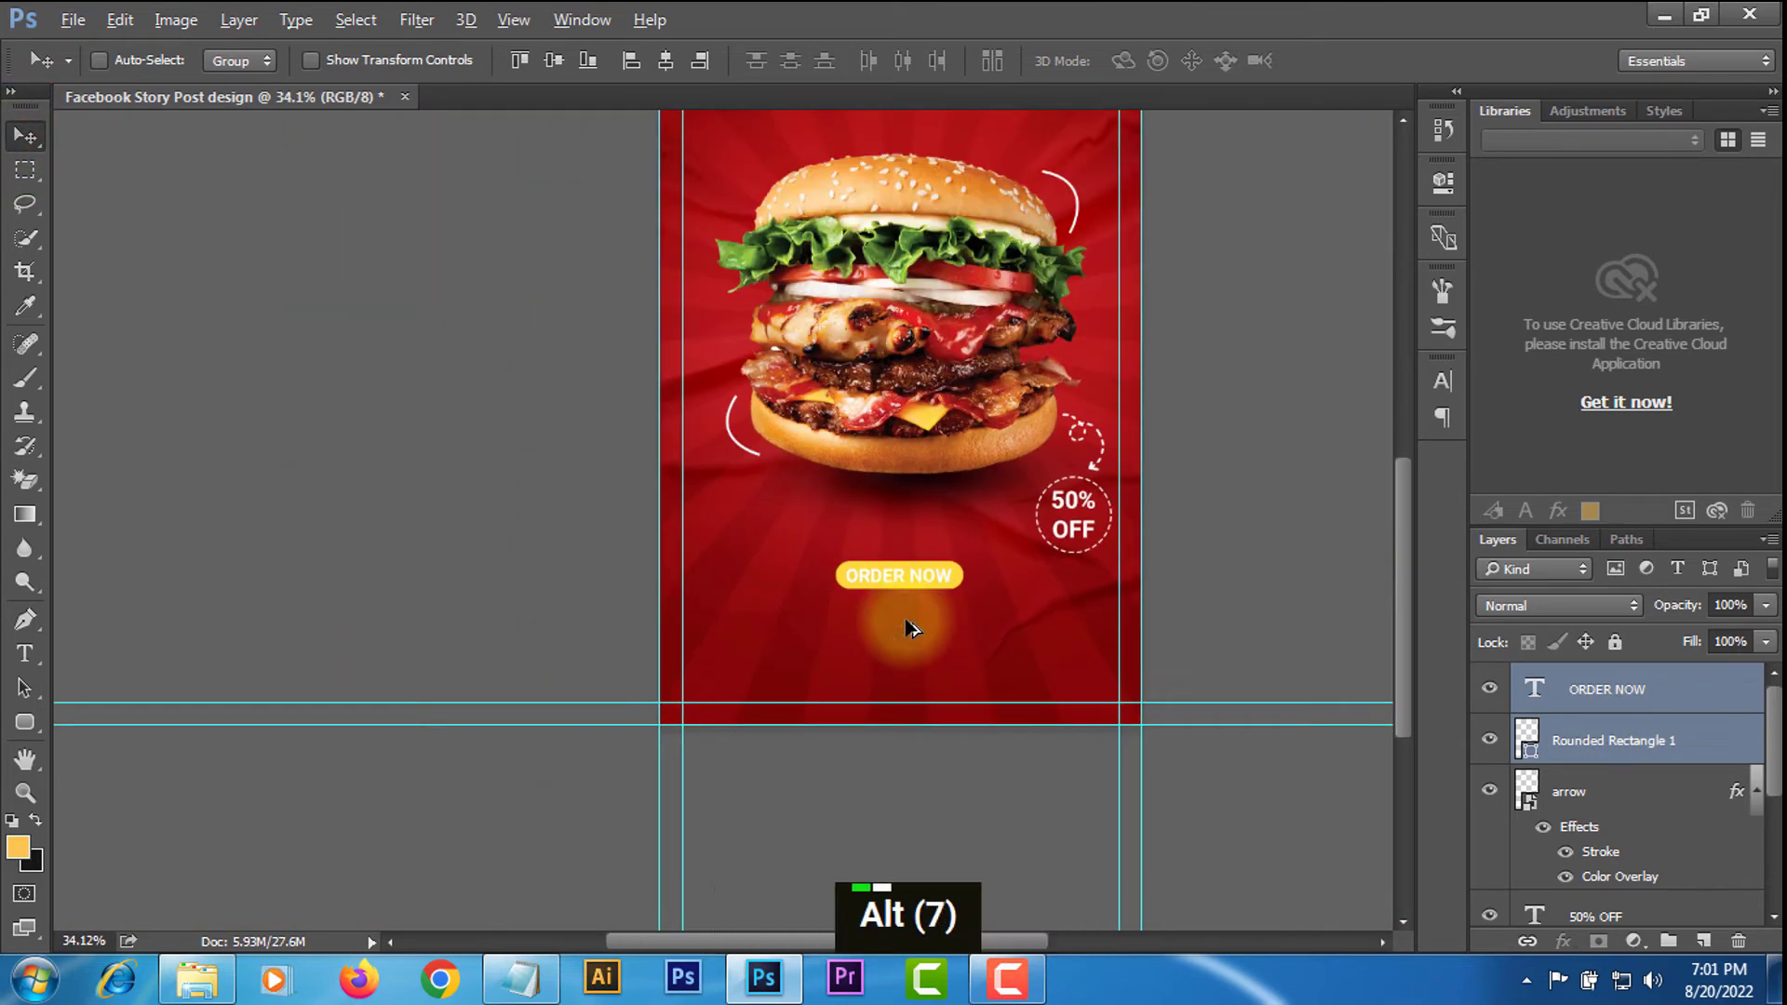
scroll(909, 626, "down", 2, "alt")
scroll(710, 819, "up", 8, "alt")
scroll(748, 715, "down", 4)
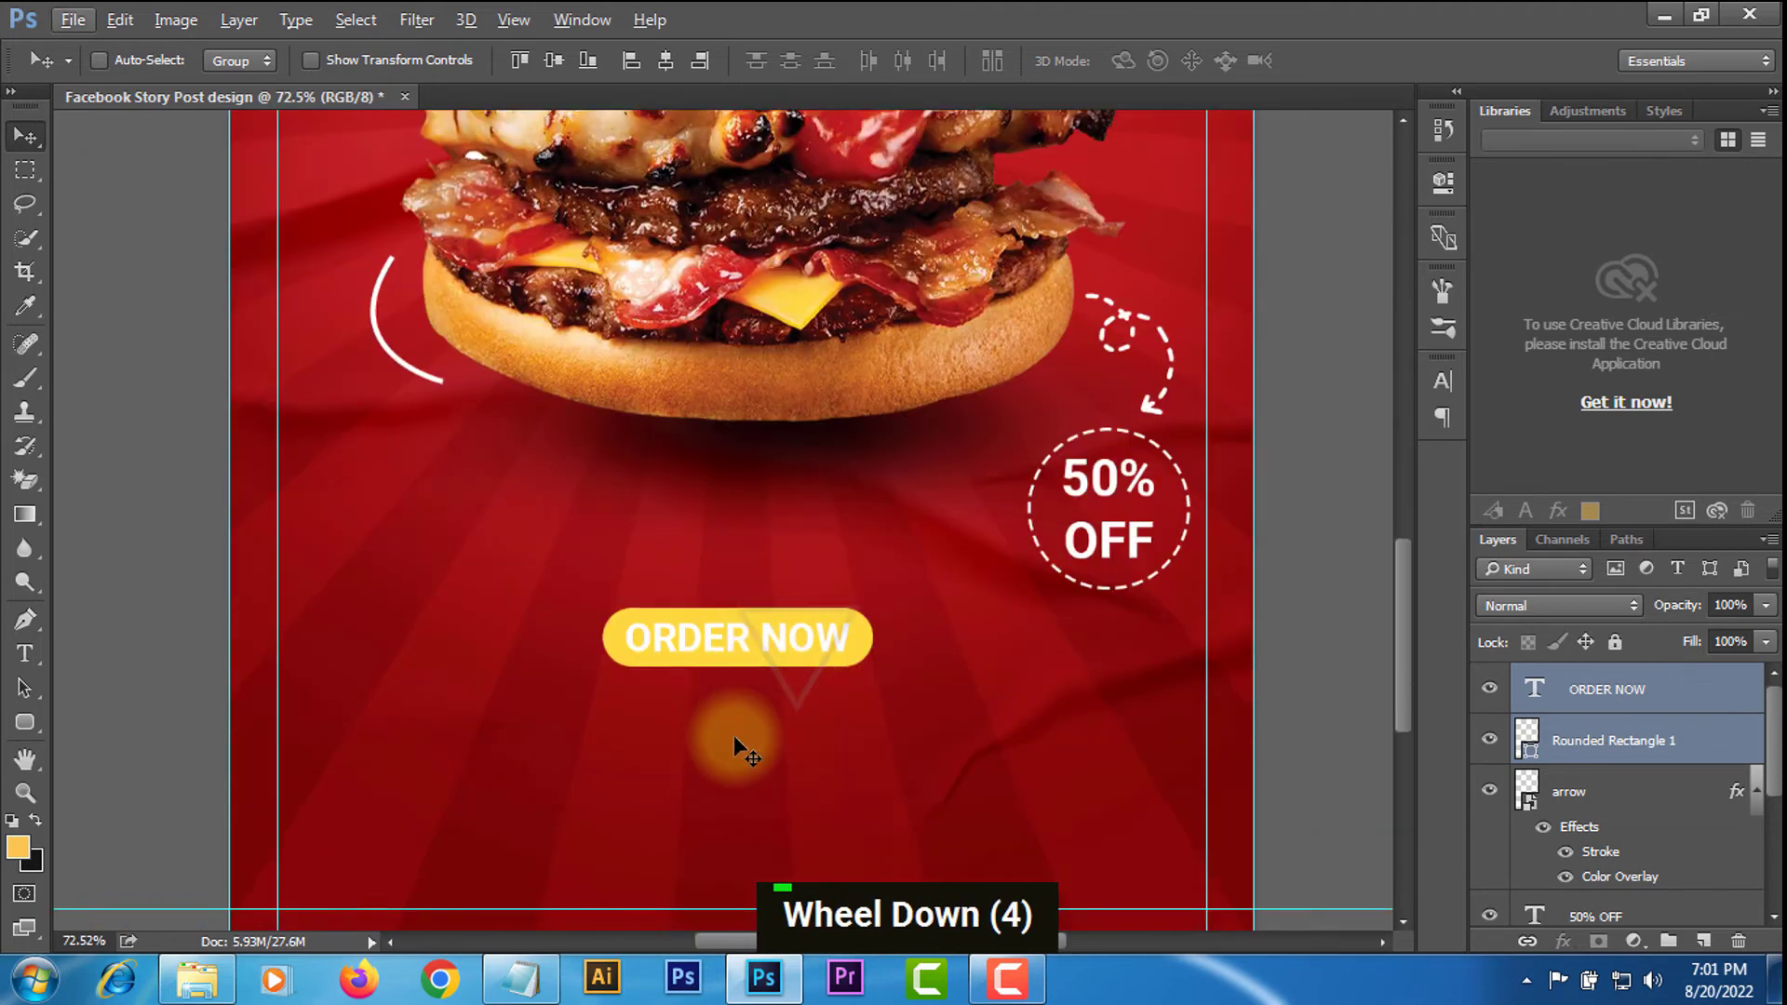
Add a white Roboto Bold 10 pt text line with the placeholder phone number below the ORDER NOW button.
scroll(746, 723, "down", 1)
scroll(744, 739, "down", 2, "alt")
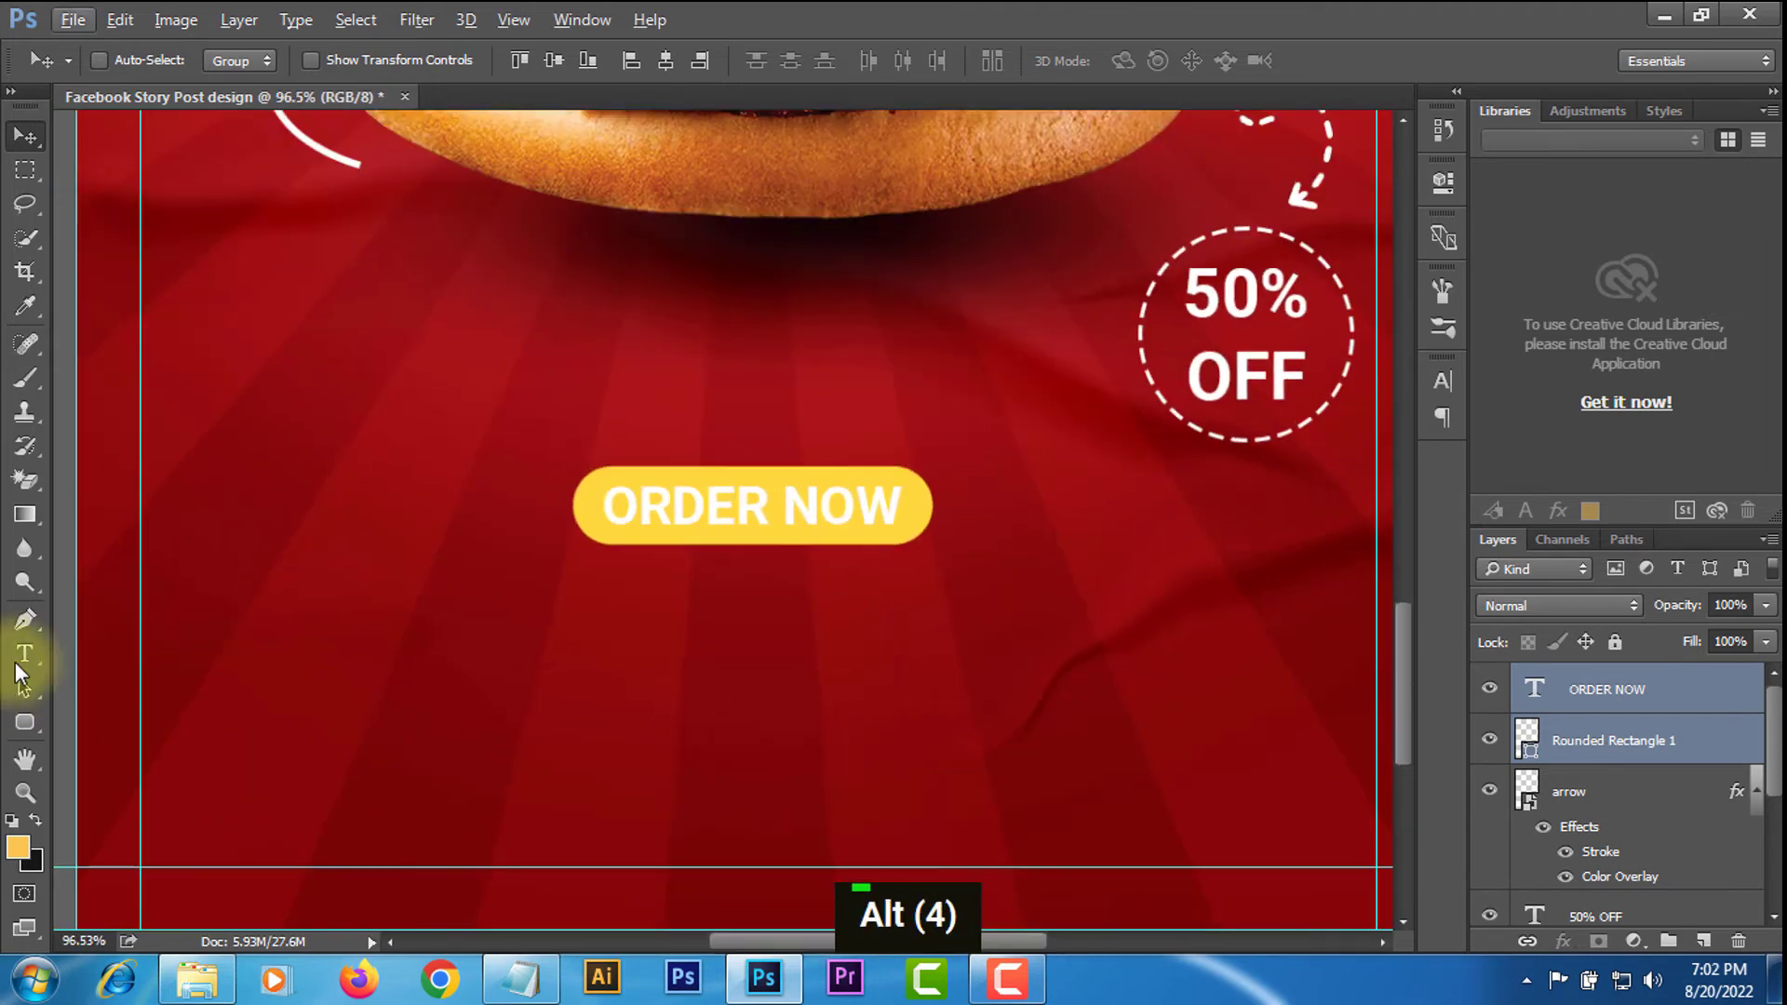
key("t")
left_click(599, 656)
type("12")
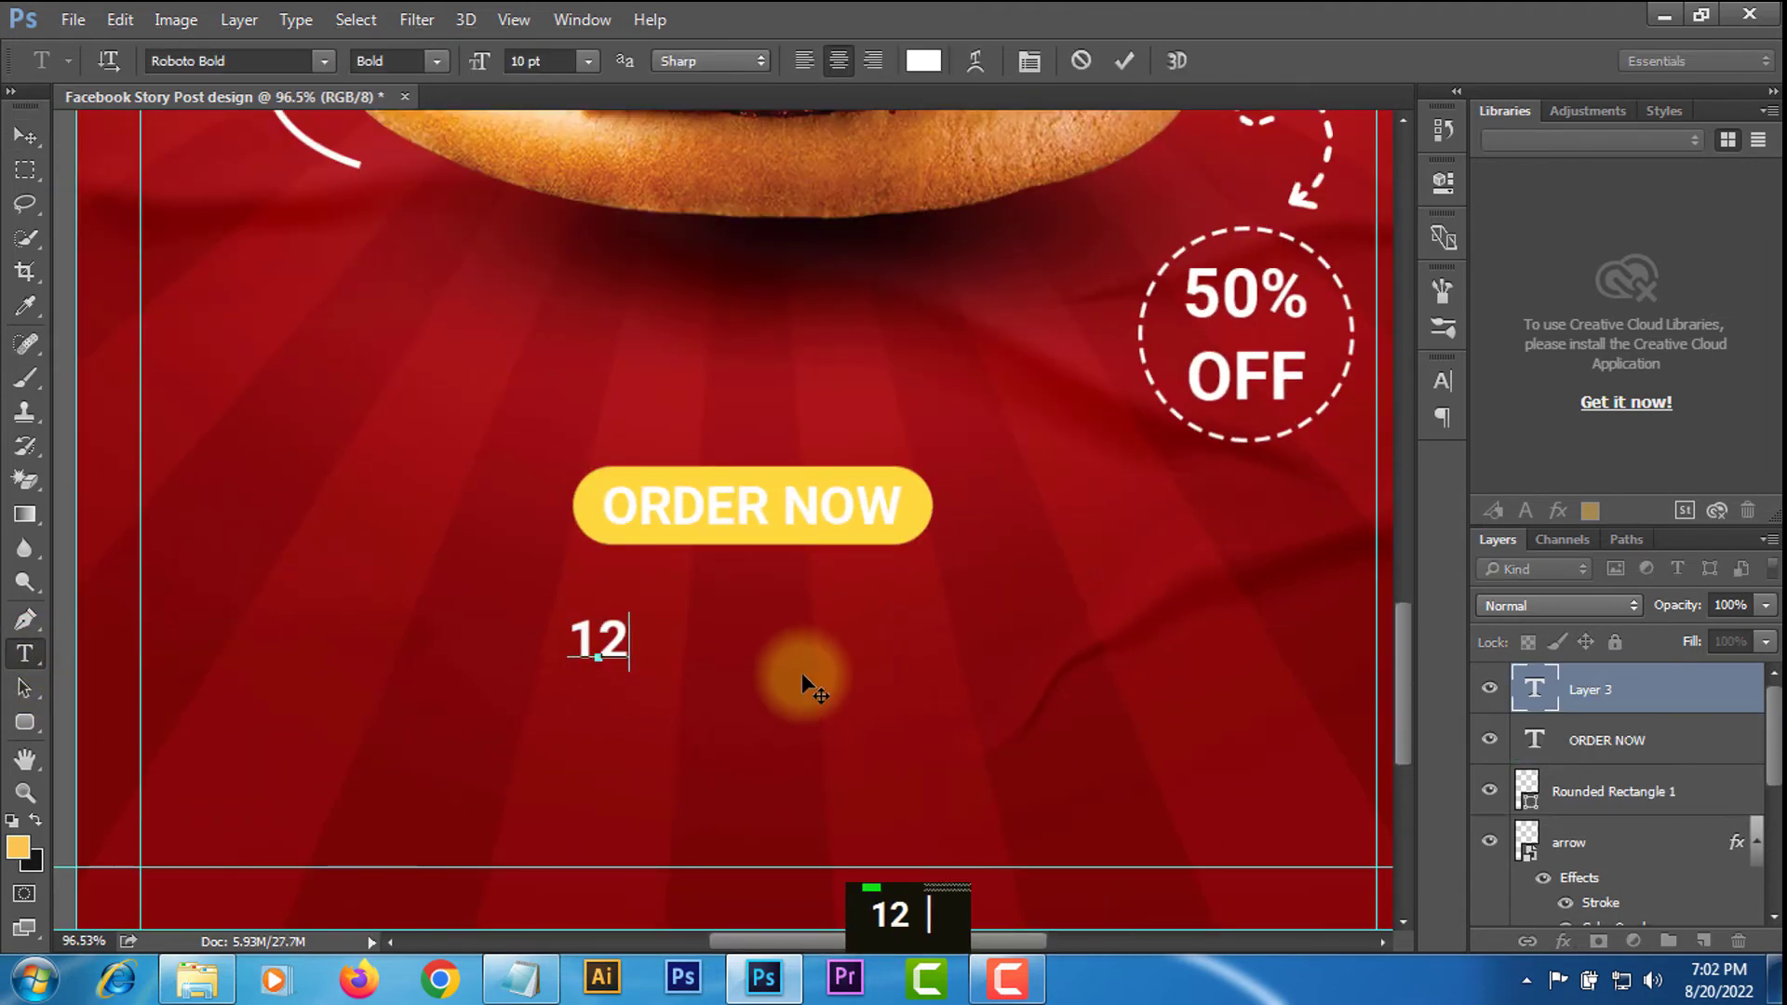
type("34-567-890")
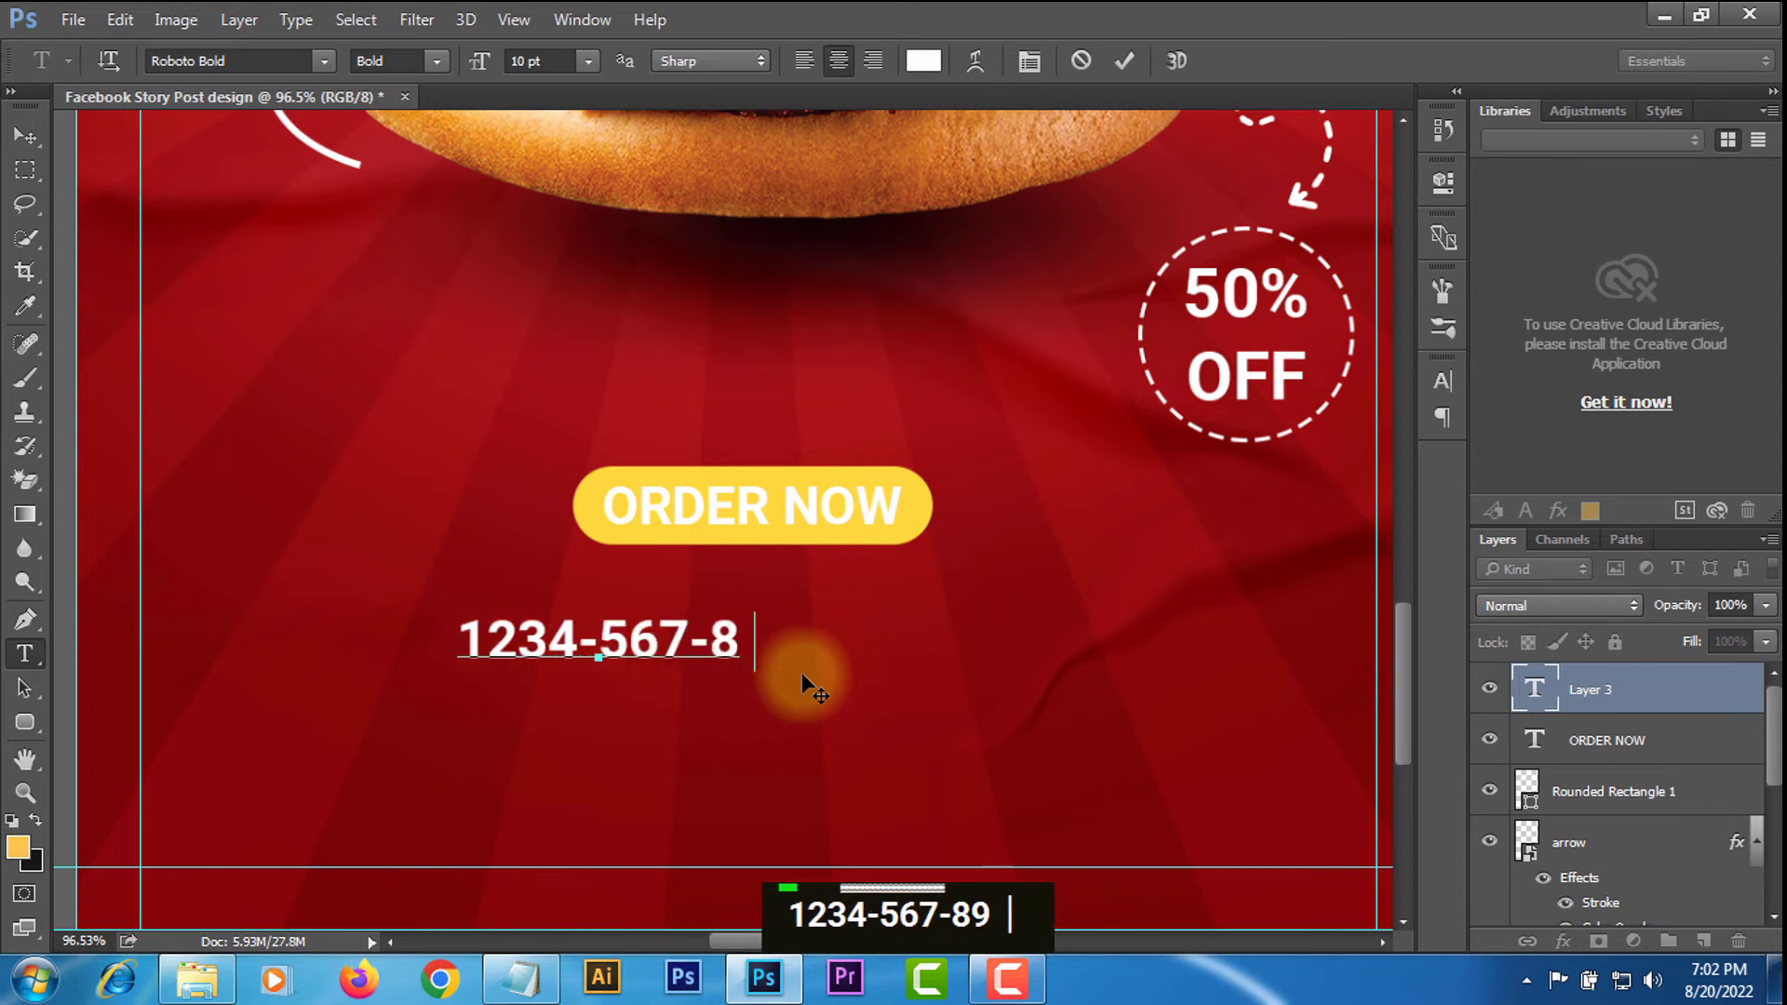
left_click(1122, 63)
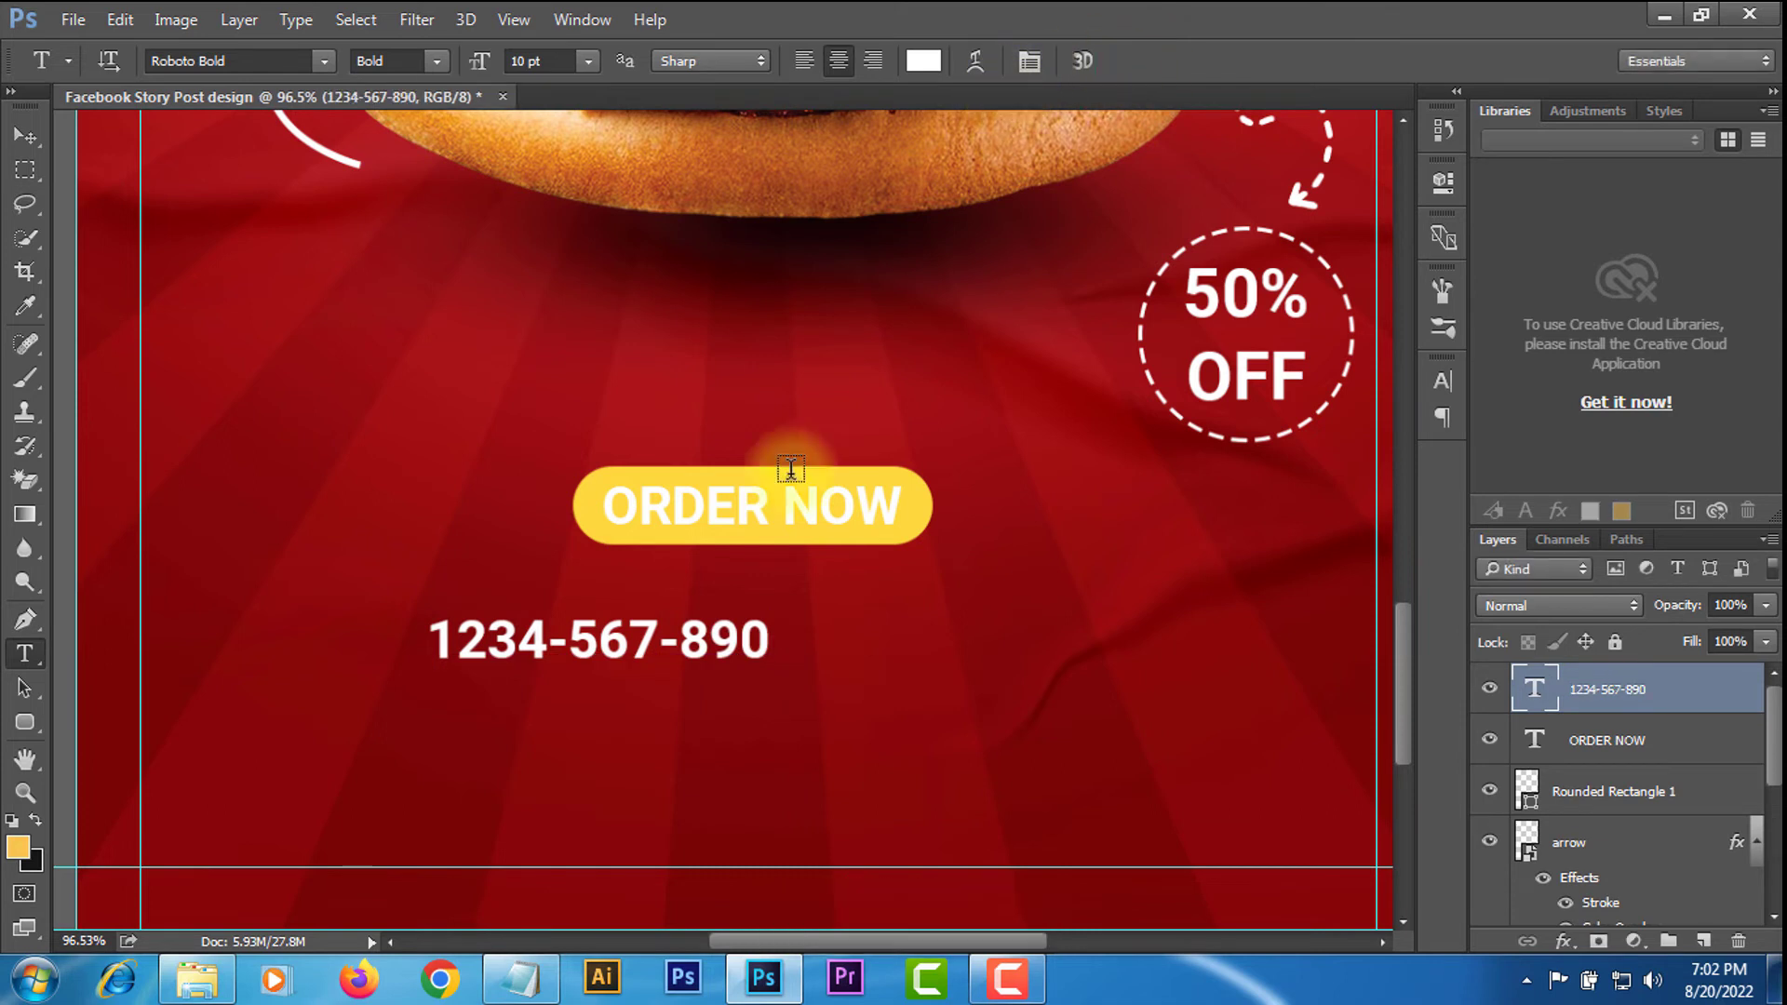
Move the phone number text so it sits centered just under the ORDER NOW button.
left_click(25, 136)
left_click_drag(610, 638, 750, 605)
scroll(921, 832, "down", 9, "alt")
scroll(879, 769, "up", 11, "alt")
scroll(830, 661, "up", 1)
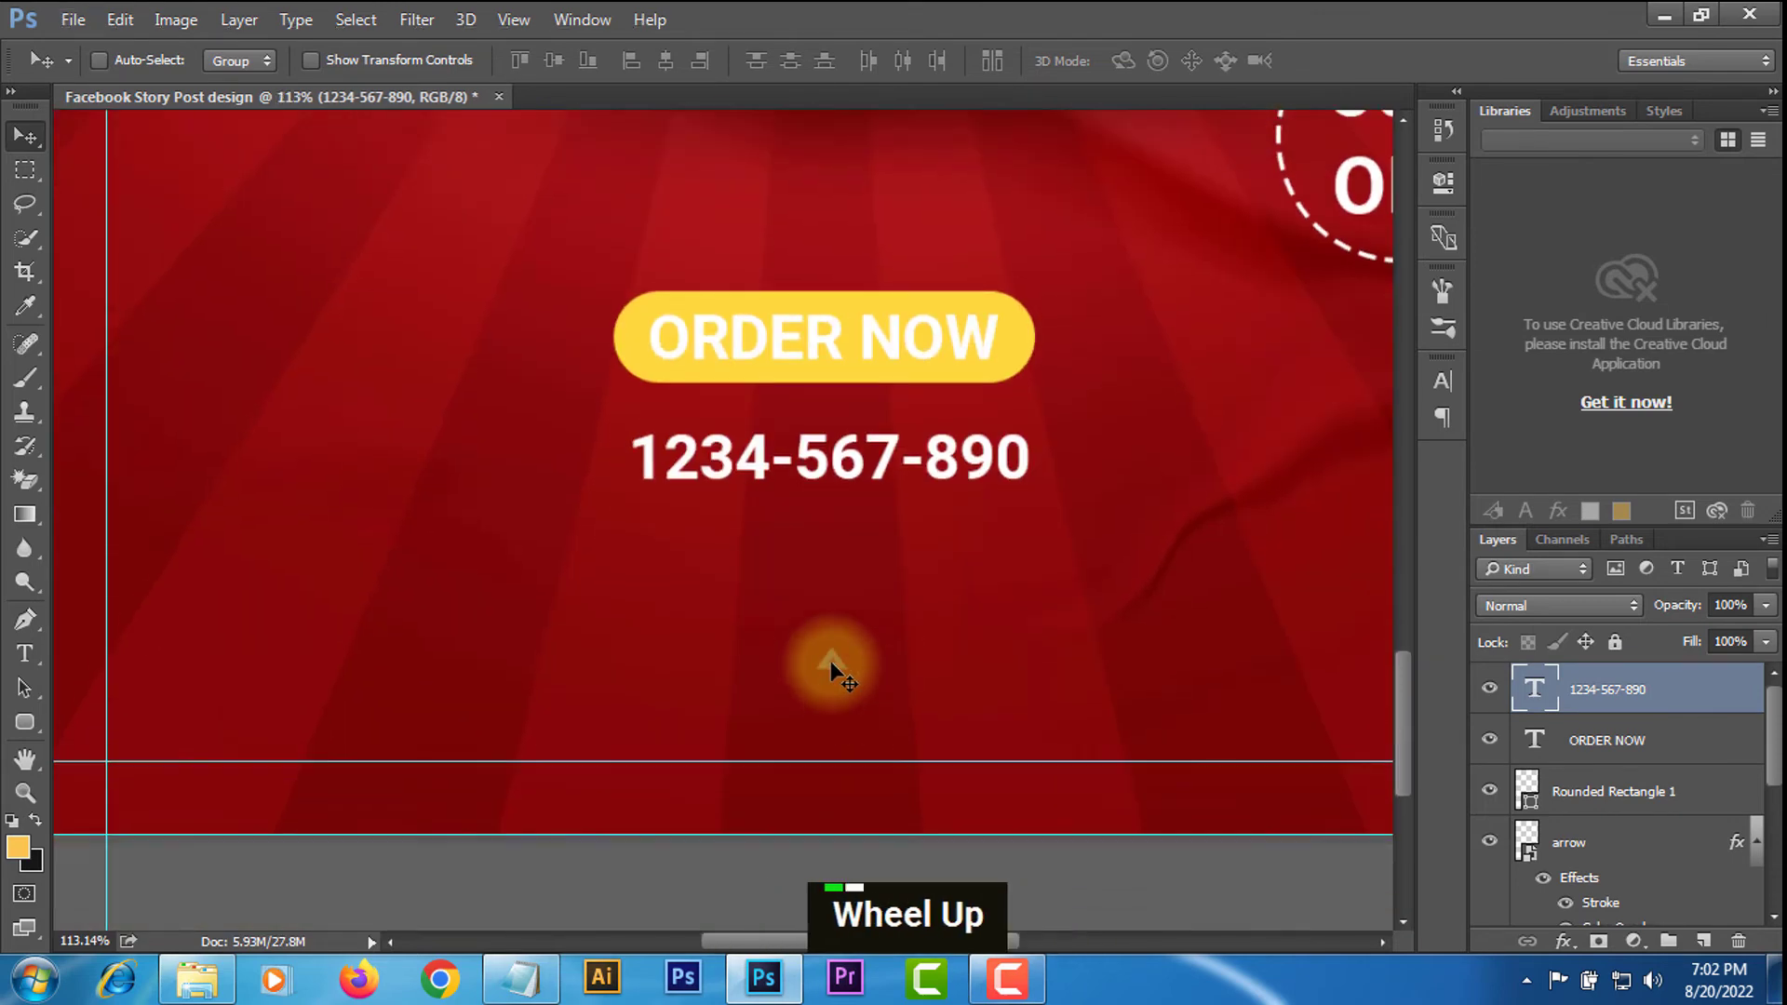
Add a white Roboto Bold 10 pt text line reading FREE HOME DELIVERY below the phone number.
scroll(831, 661, "down", 3, "alt")
left_click(44, 656)
double_click(566, 633)
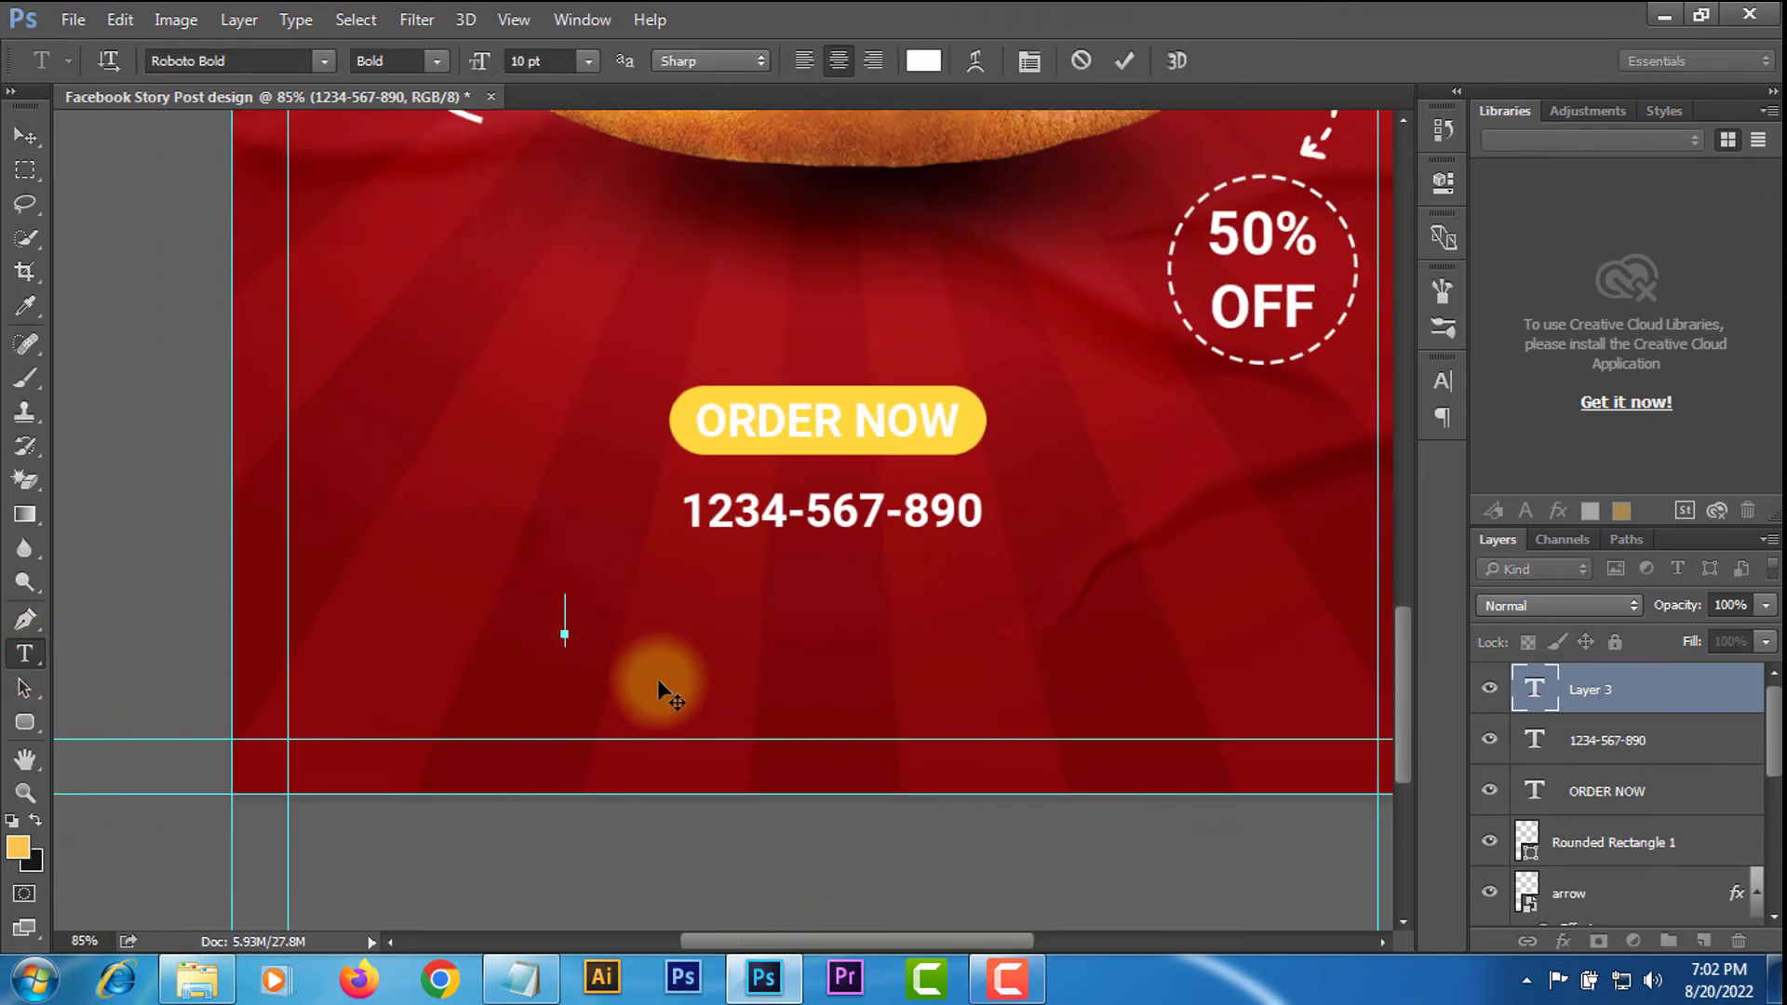
key("Caps_Lock")
type("FREE")
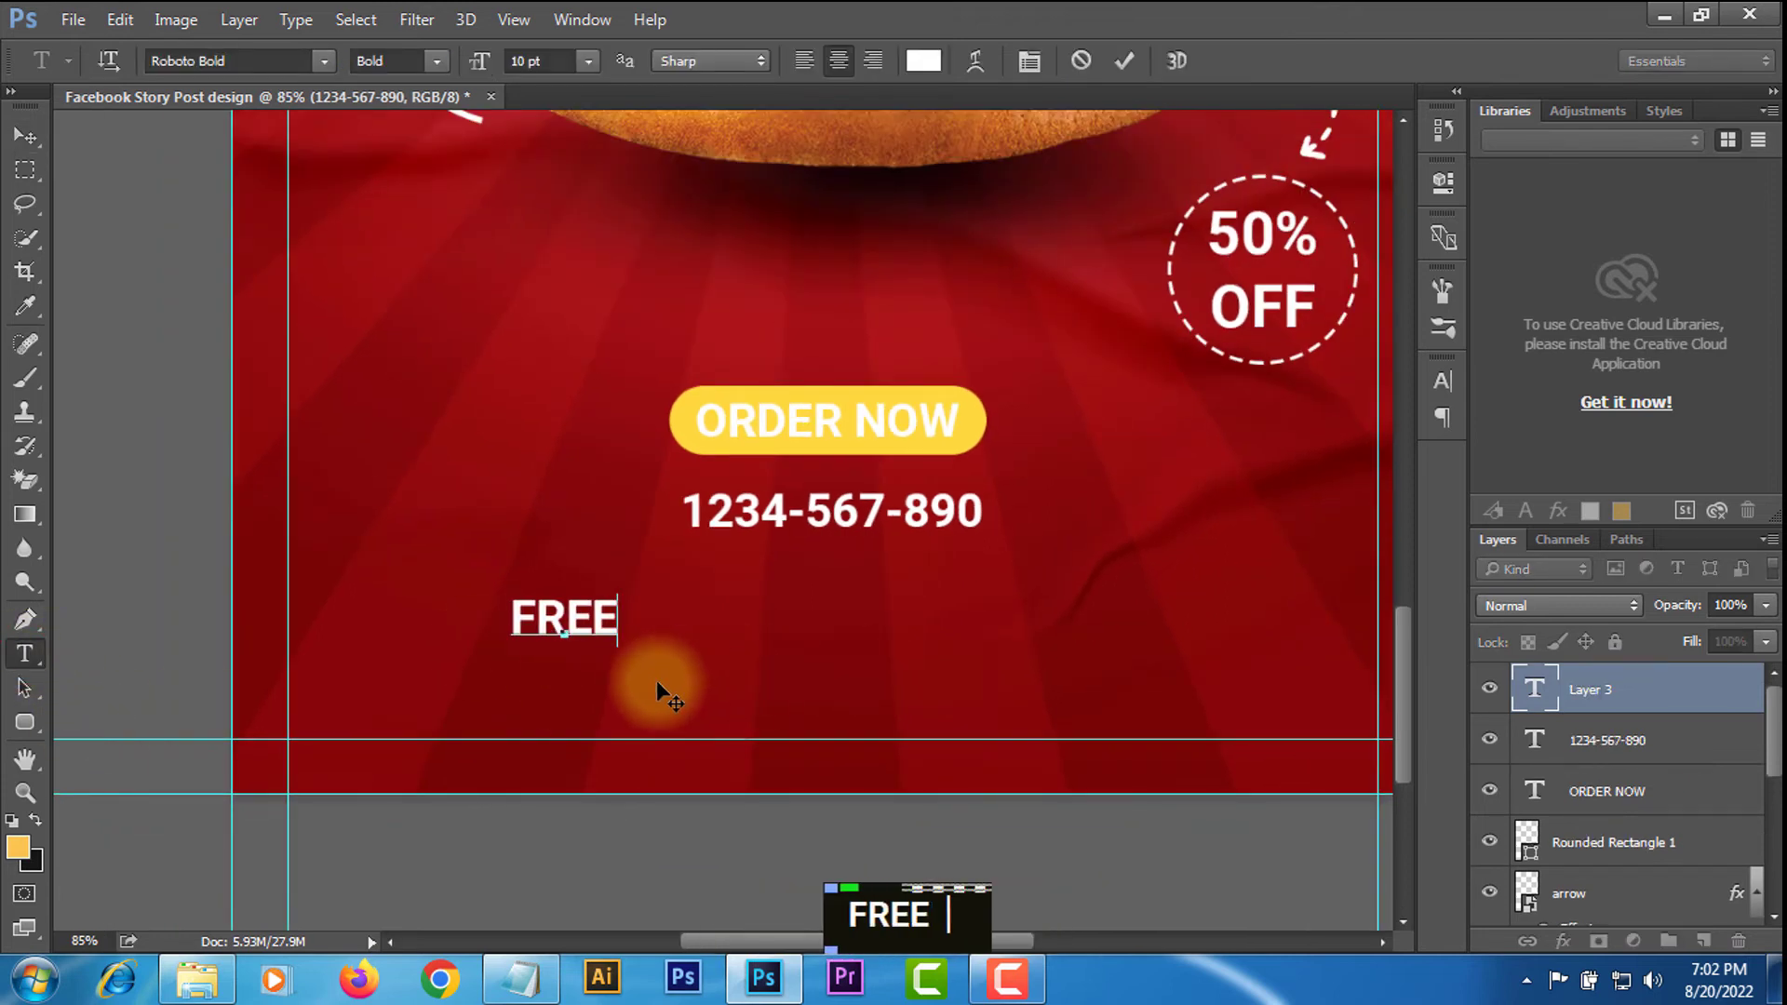
type(" HOME DE")
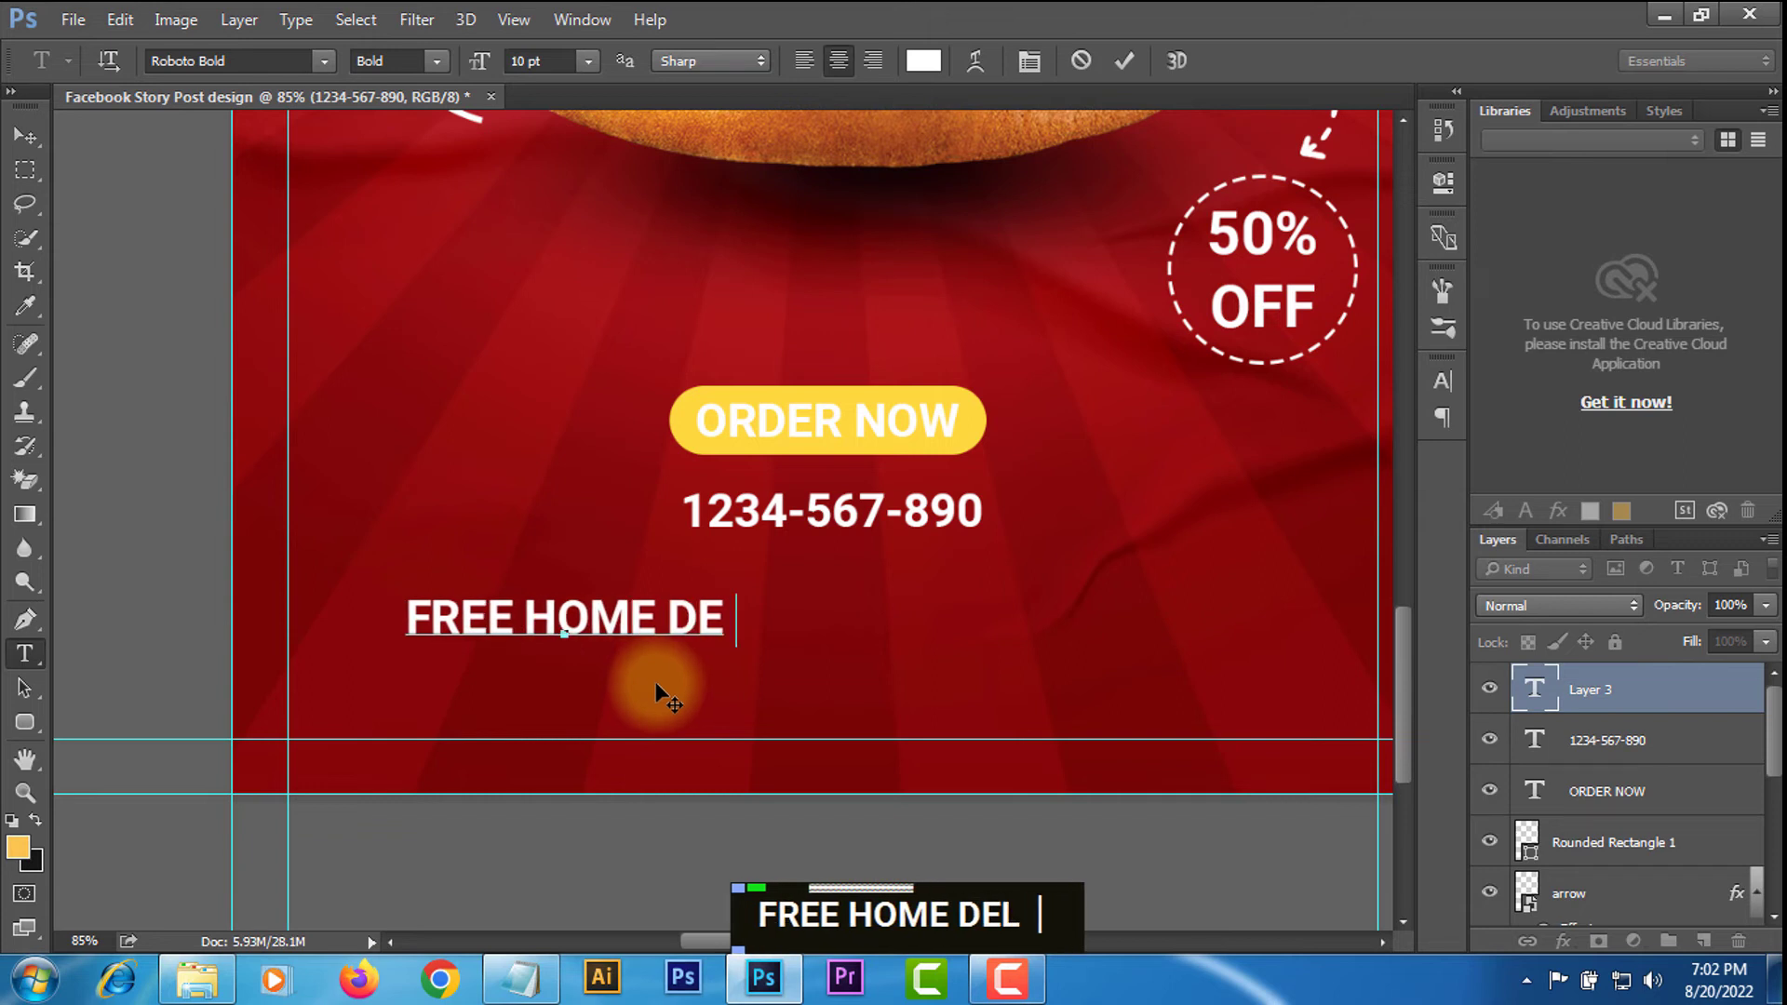
type("LIVERY")
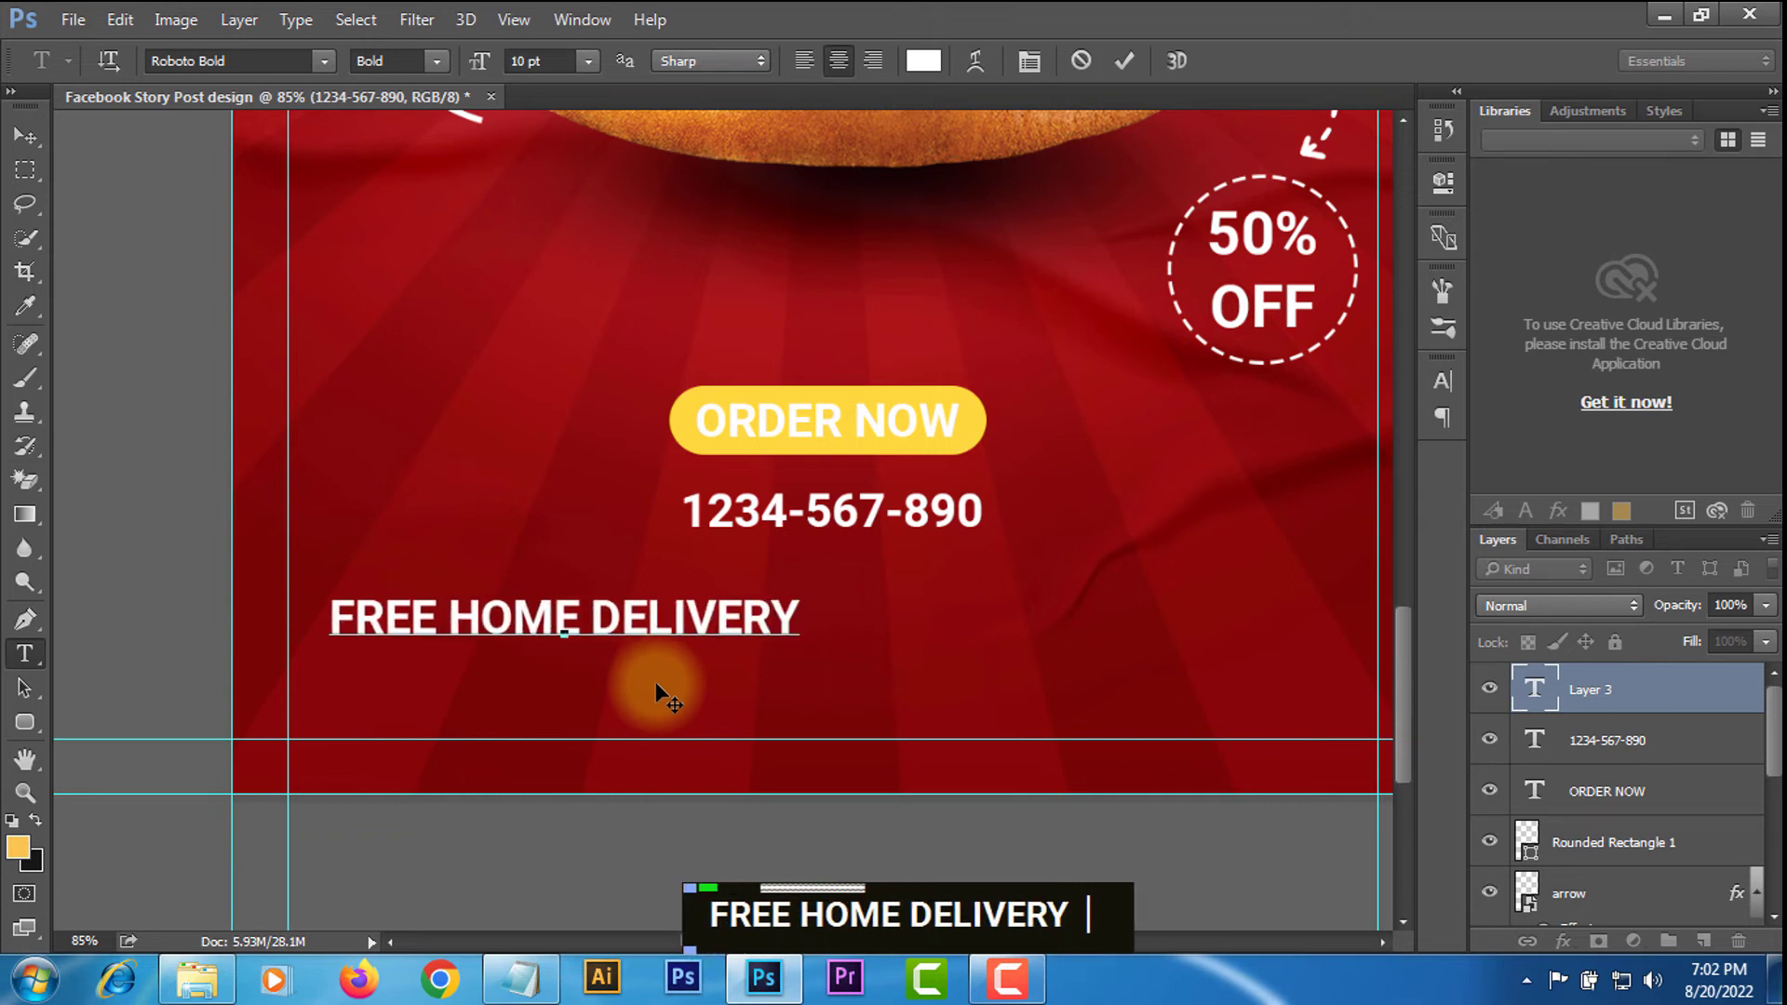
left_click(1124, 61)
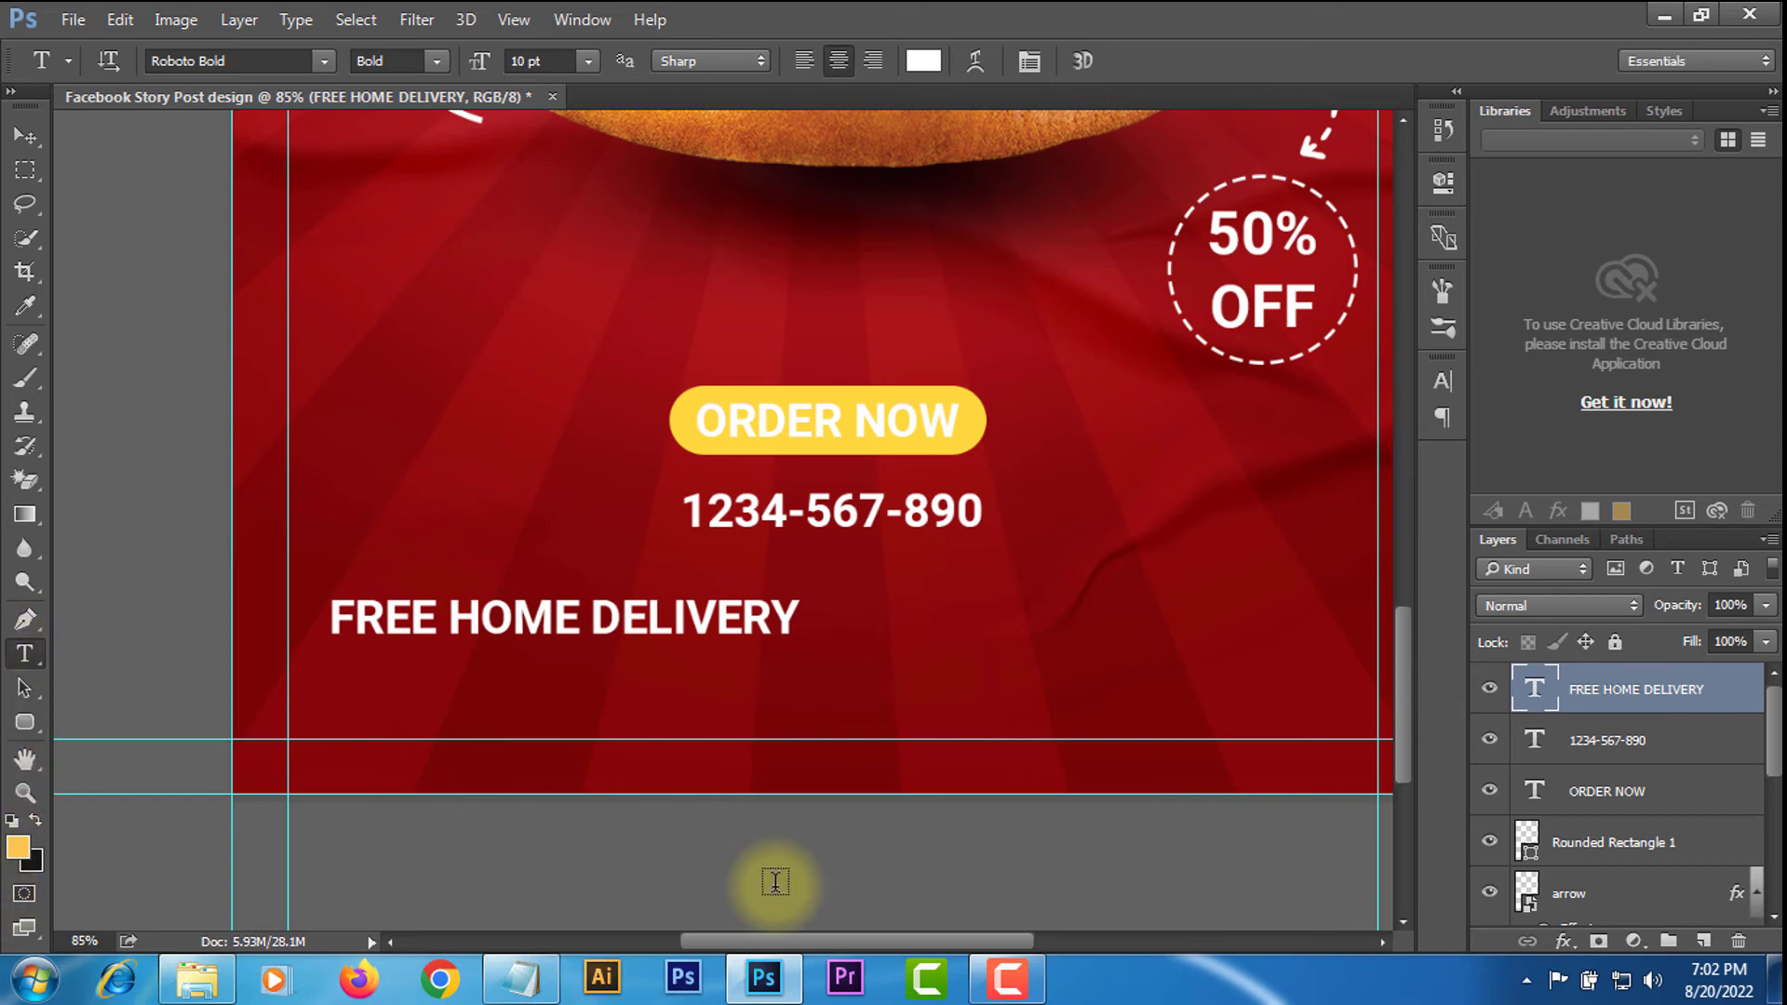
Move the FREE HOME DELIVERY text so it sits centered directly beneath the phone number.
scroll(735, 819, "down", 4)
scroll(749, 796, "up", 4)
scroll(746, 775, "up", 1)
left_click(26, 138)
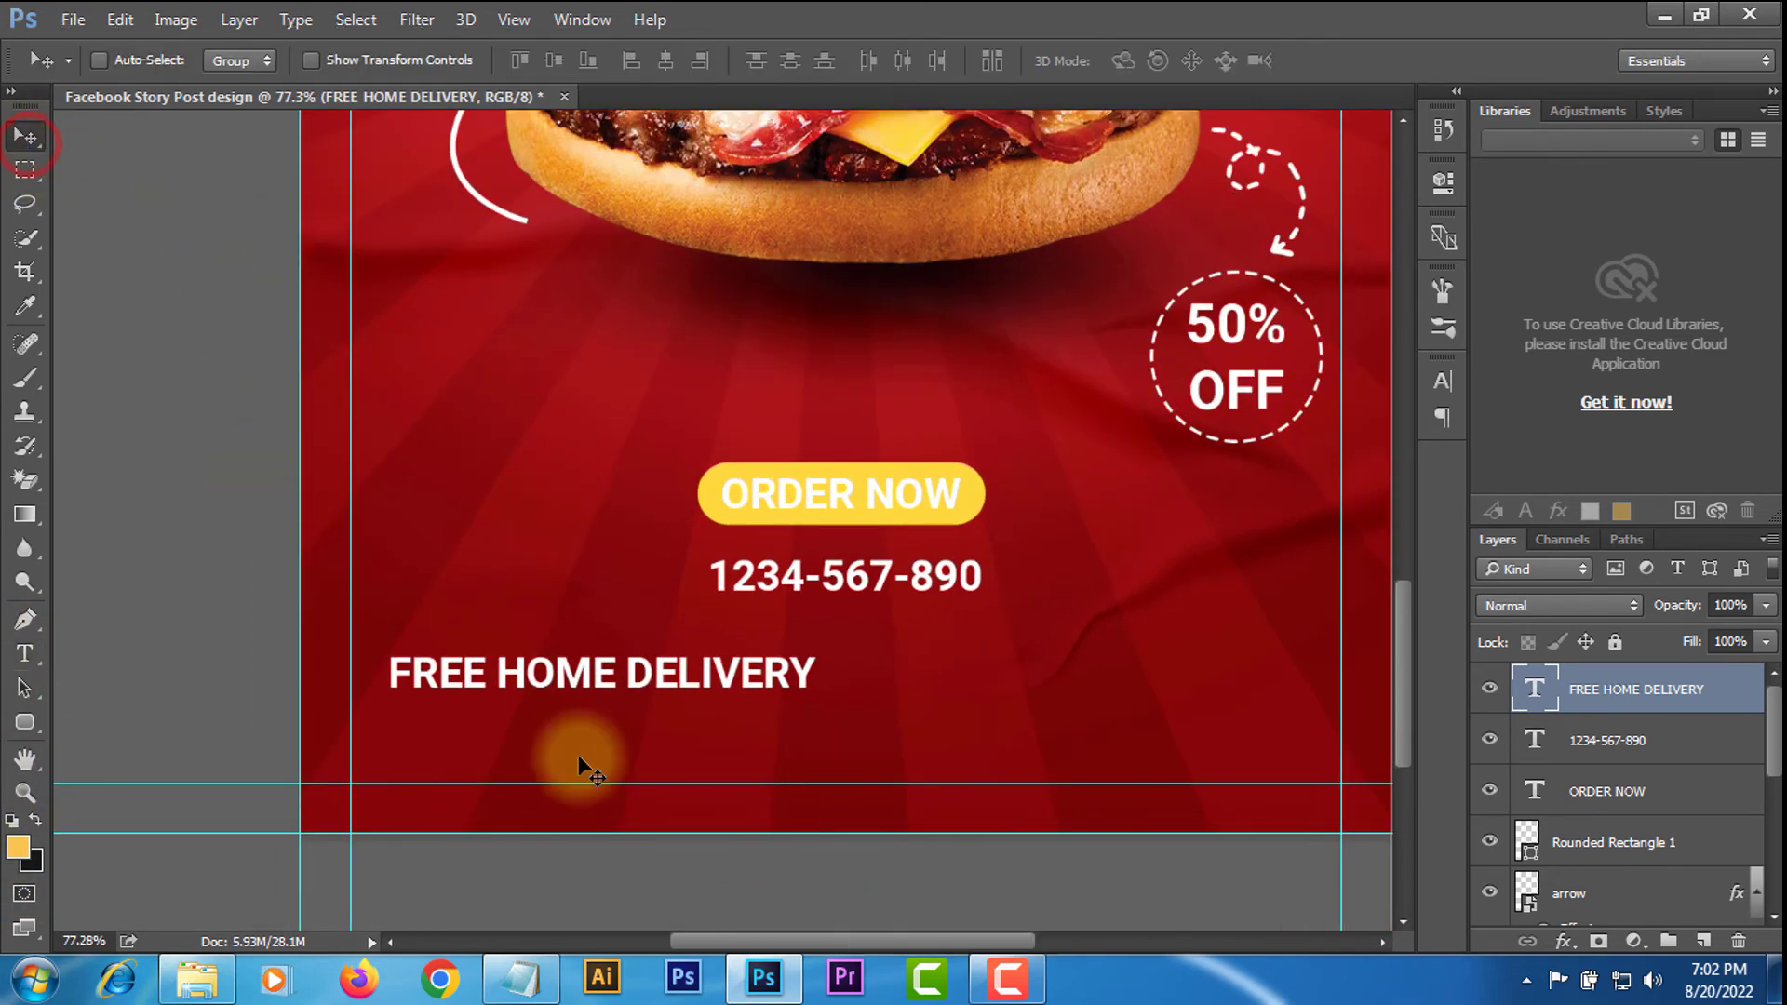
left_click_drag(610, 689, 843, 640)
Place the delivery truck image into the design and scale it down to a small icon.
left_click(186, 982)
left_click_drag(427, 686, 767, 723)
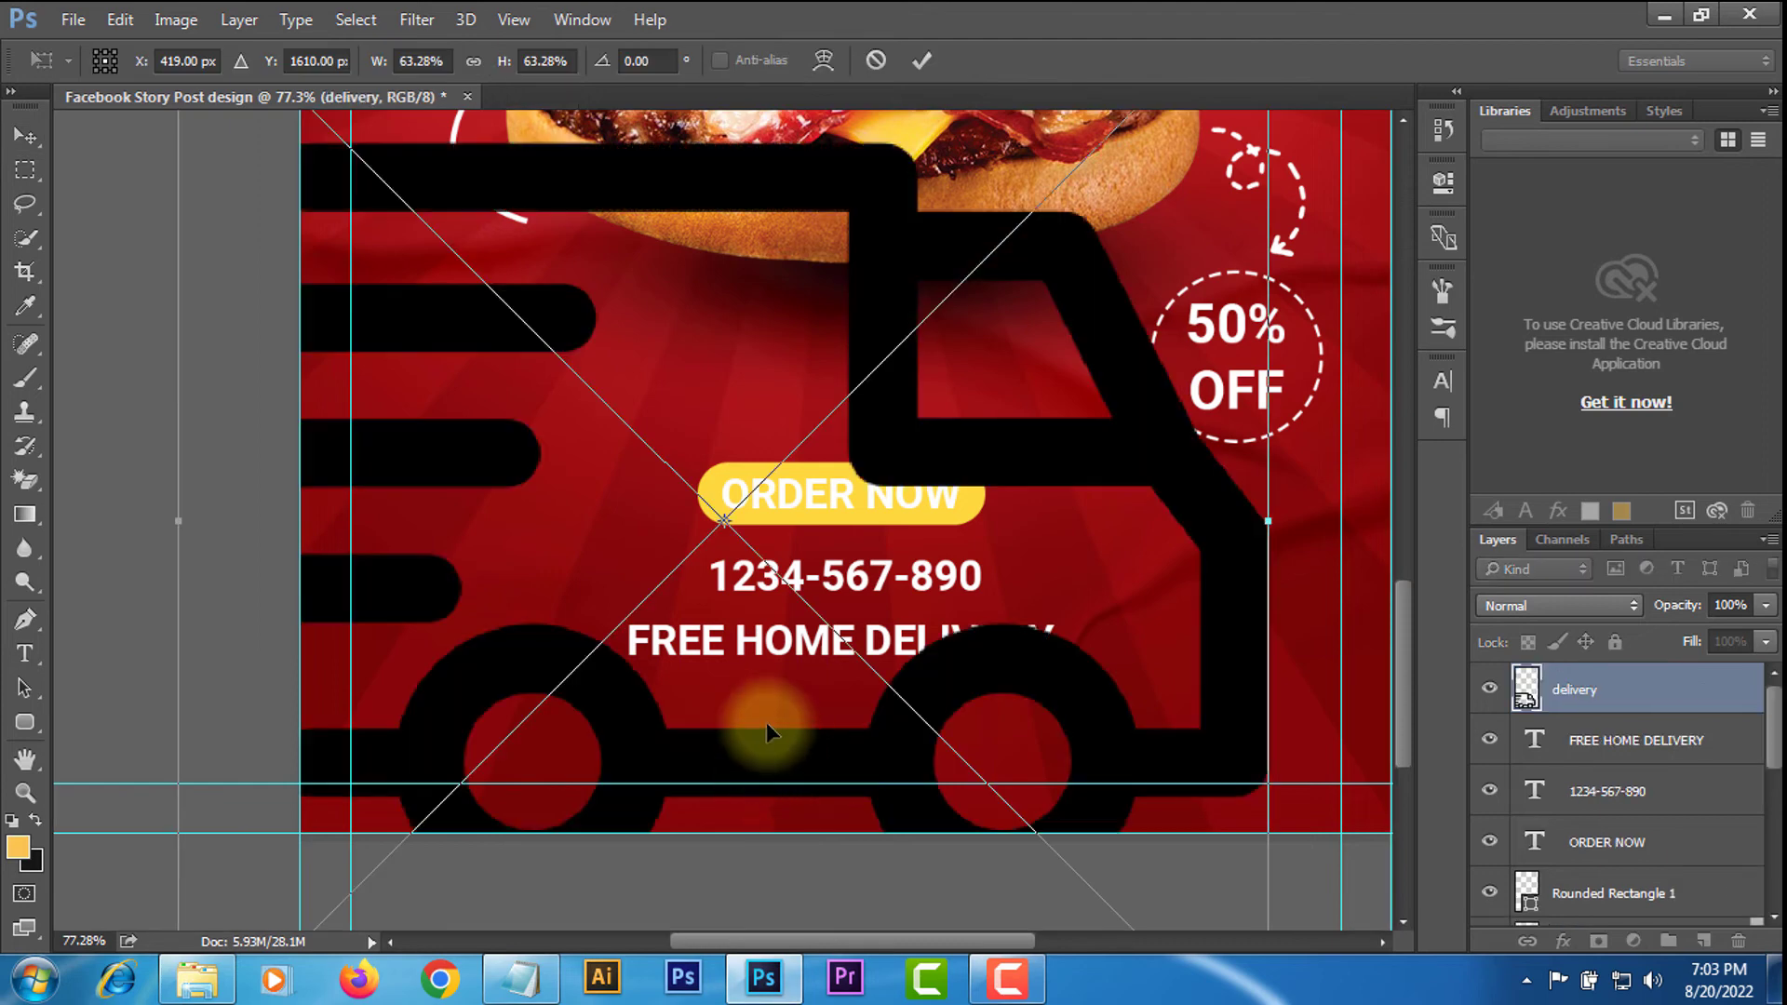
scroll(761, 712, "down", 9, "alt")
left_click_drag(990, 384, 799, 647, "alt+shift")
left_click(920, 61)
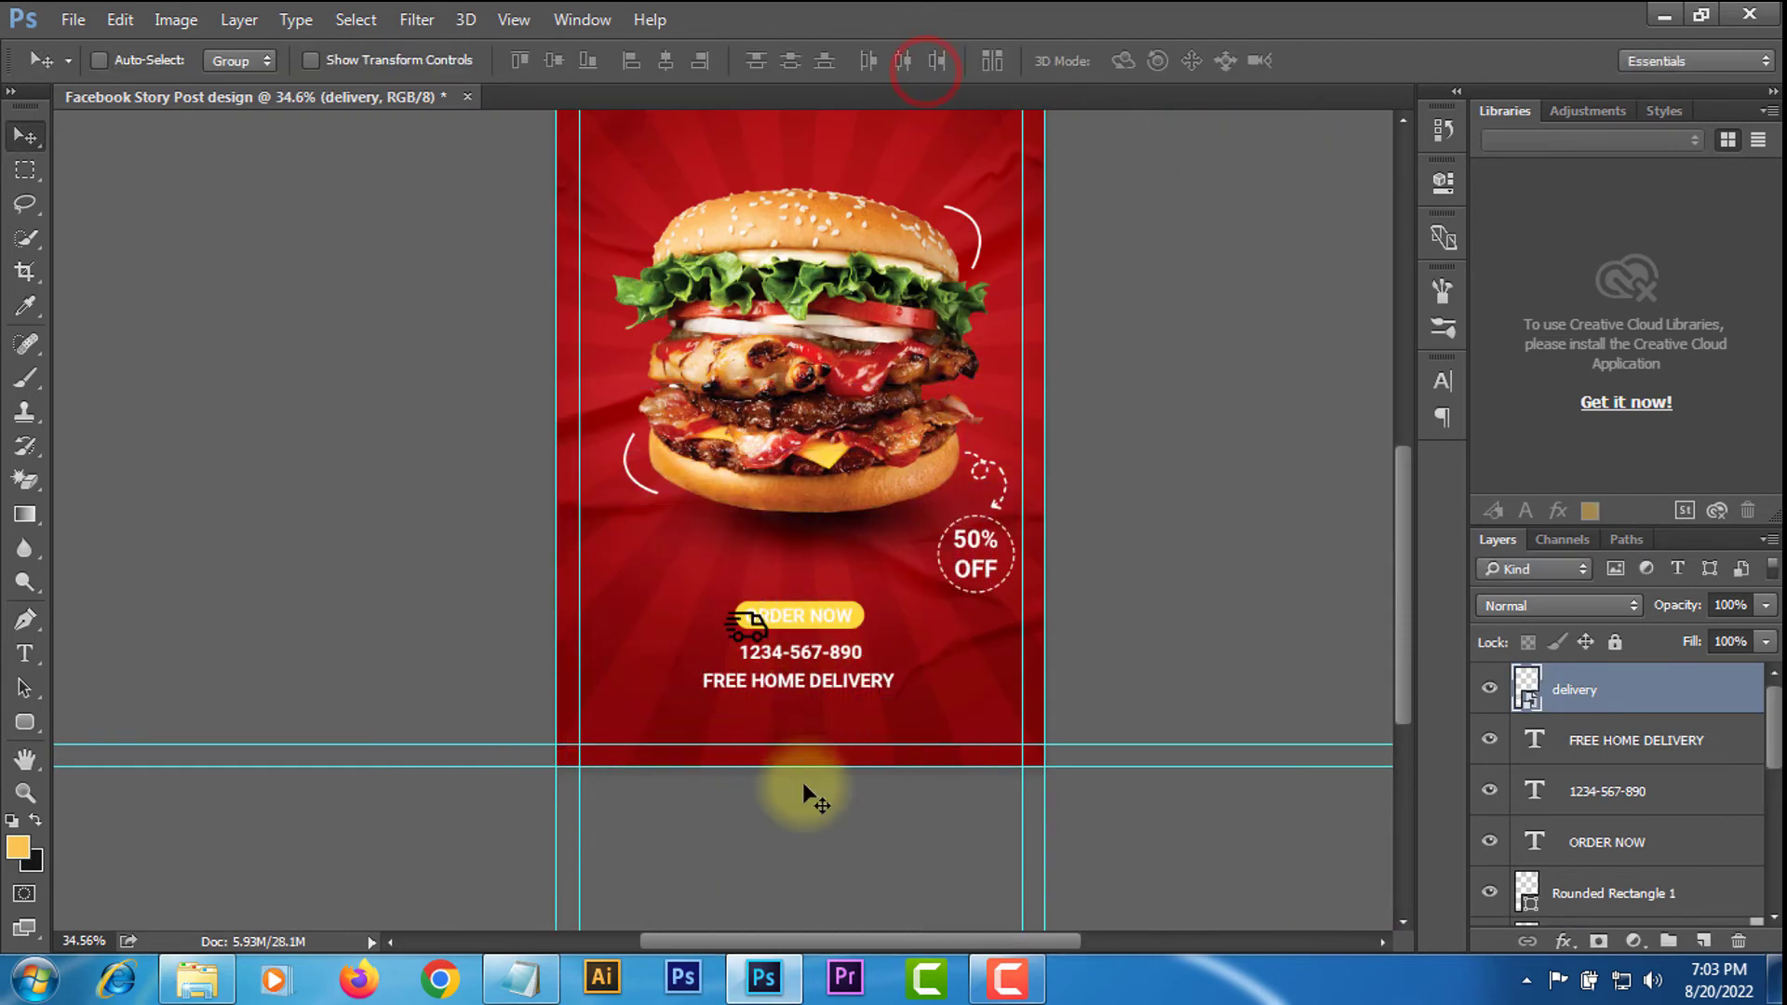
Move the truck icon in front of FREE HOME DELIVERY and apply a white Color Overlay at 100% opacity.
scroll(770, 742, "up", 11, "alt")
left_click_drag(749, 549, 540, 683)
right_click(1545, 690)
left_click(1050, 149)
left_click(507, 470)
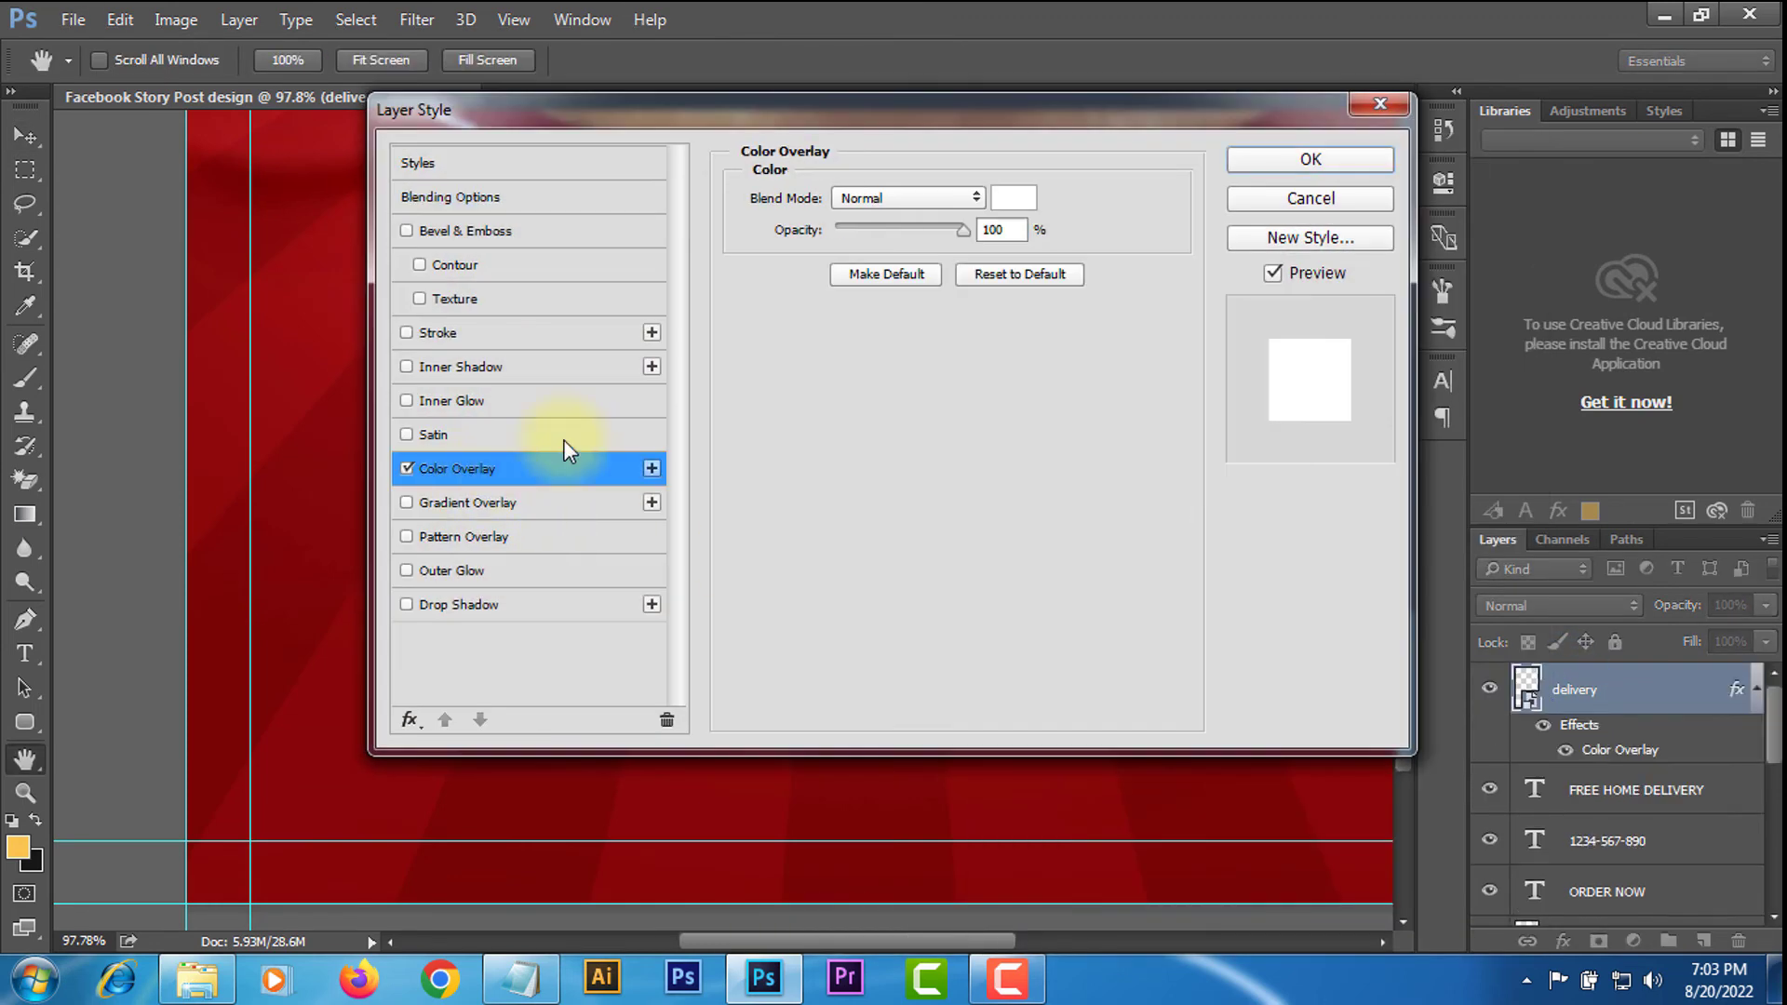
left_click(1021, 207)
left_click(1607, 331)
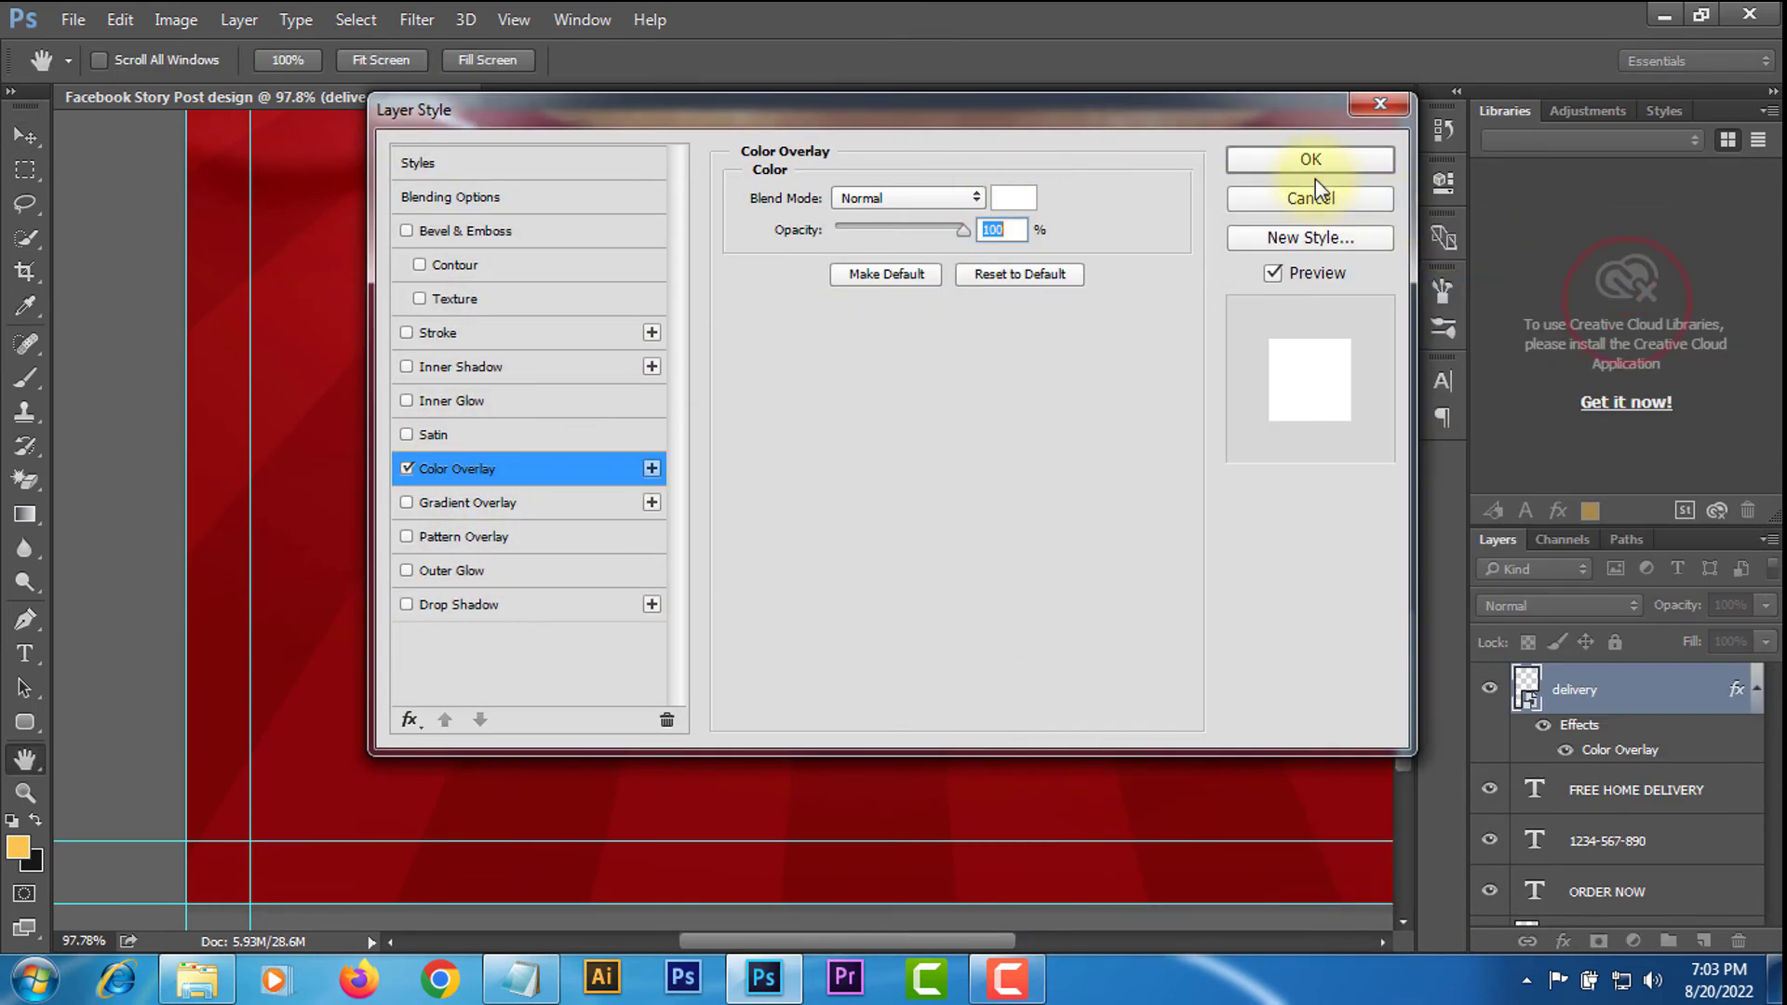
left_click(1310, 160)
Scale the truck icon down slightly and position it close beside the start of FREE HOME DELIVERY.
scroll(573, 707, "up", 7)
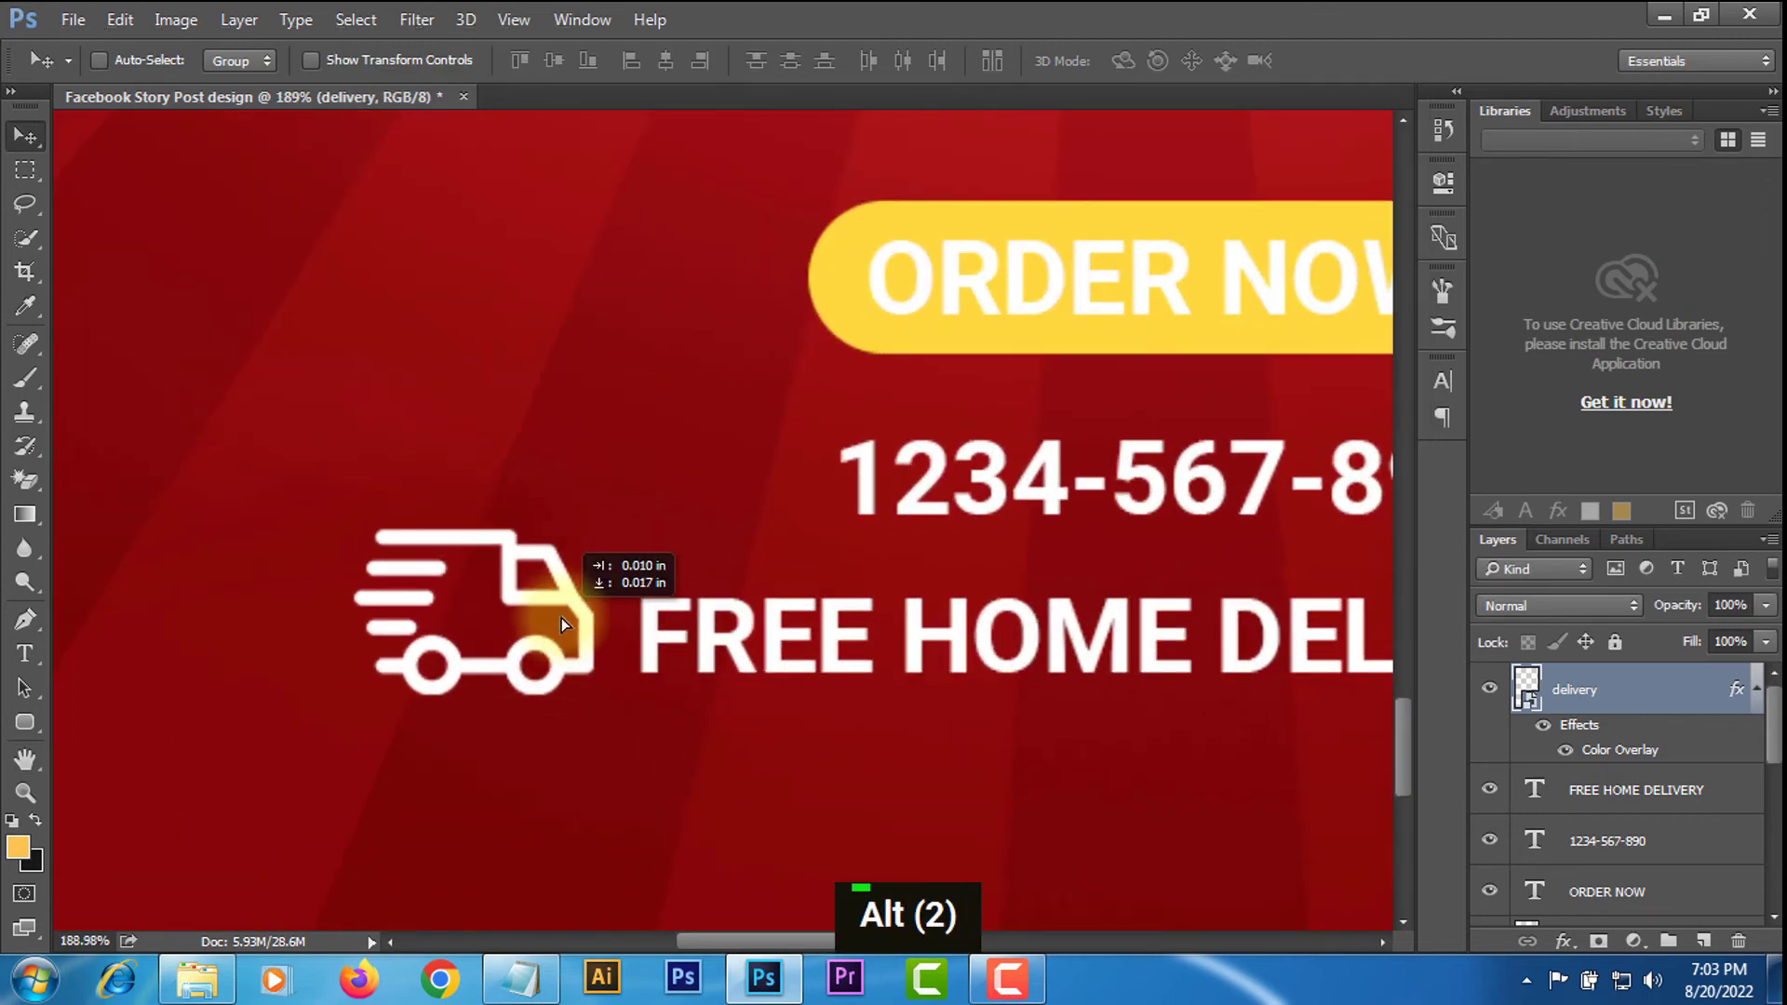
key("ctrl+t")
left_click_drag(586, 742, 540, 666)
left_click(922, 61)
left_click_drag(521, 598, 560, 595)
scroll(791, 884, "down", 11)
scroll(729, 838, "up", 6)
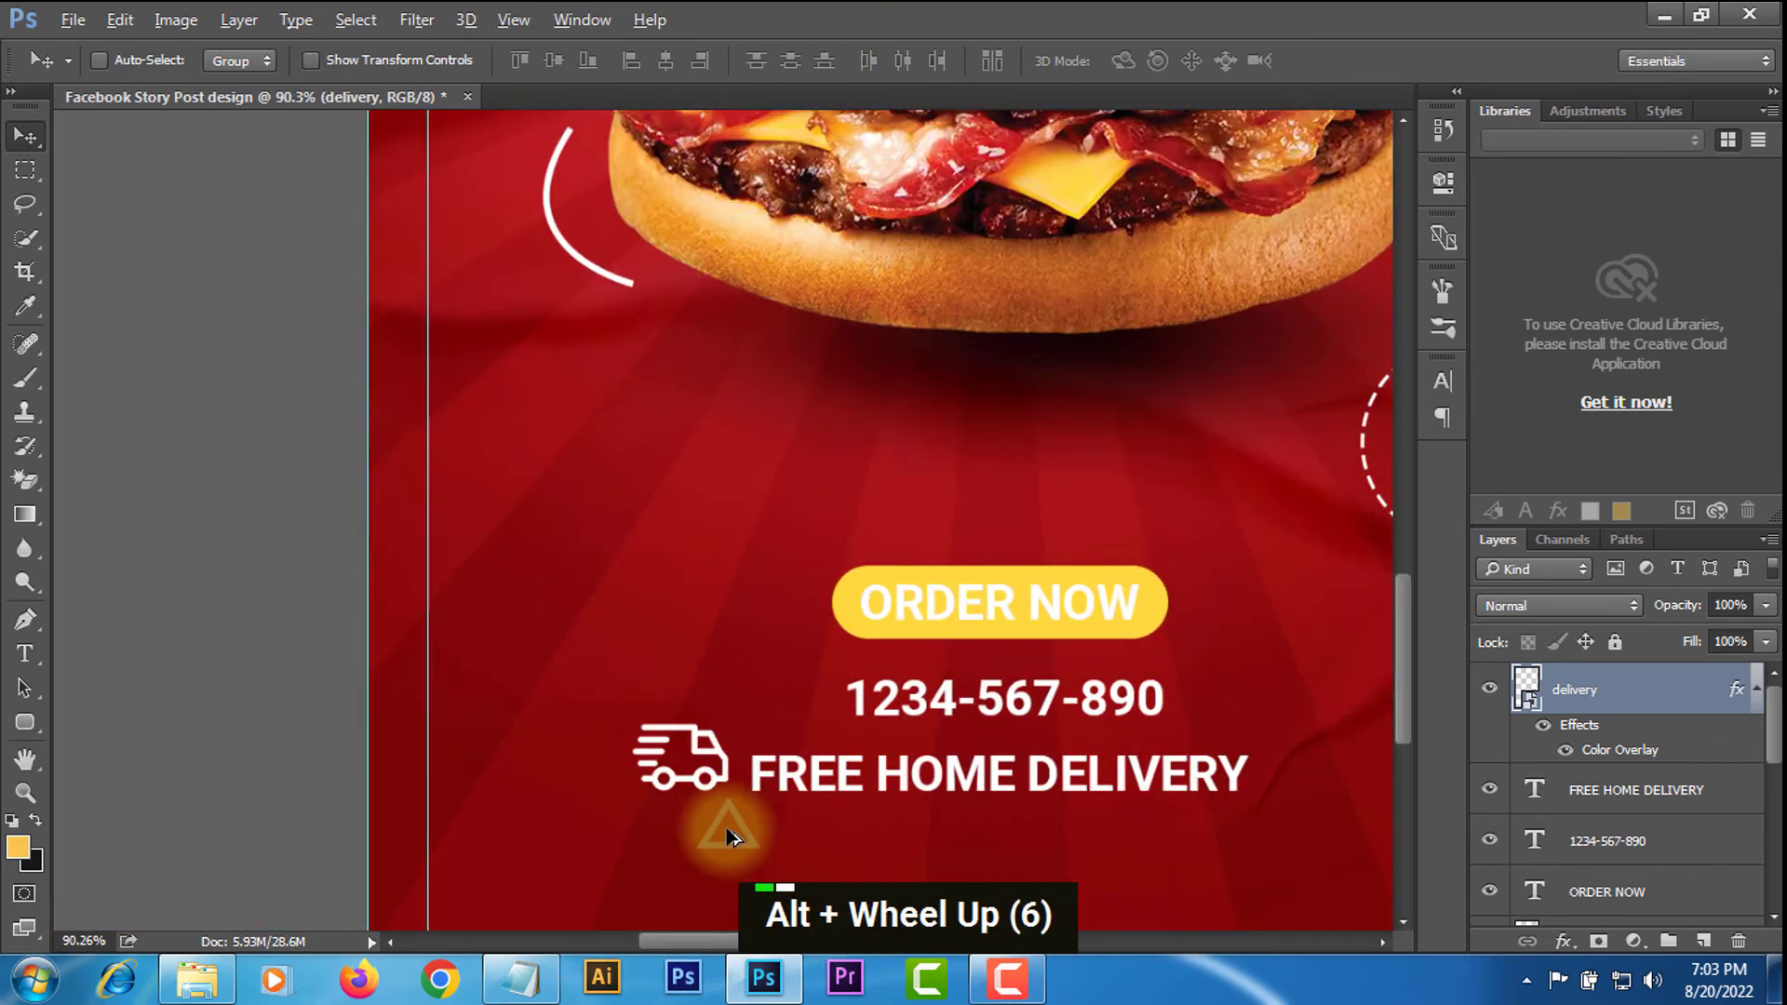
scroll(729, 838, "up", 14)
left_click_drag(686, 728, 713, 657)
scroll(902, 801, "down", 16)
scroll(901, 797, "down", 4)
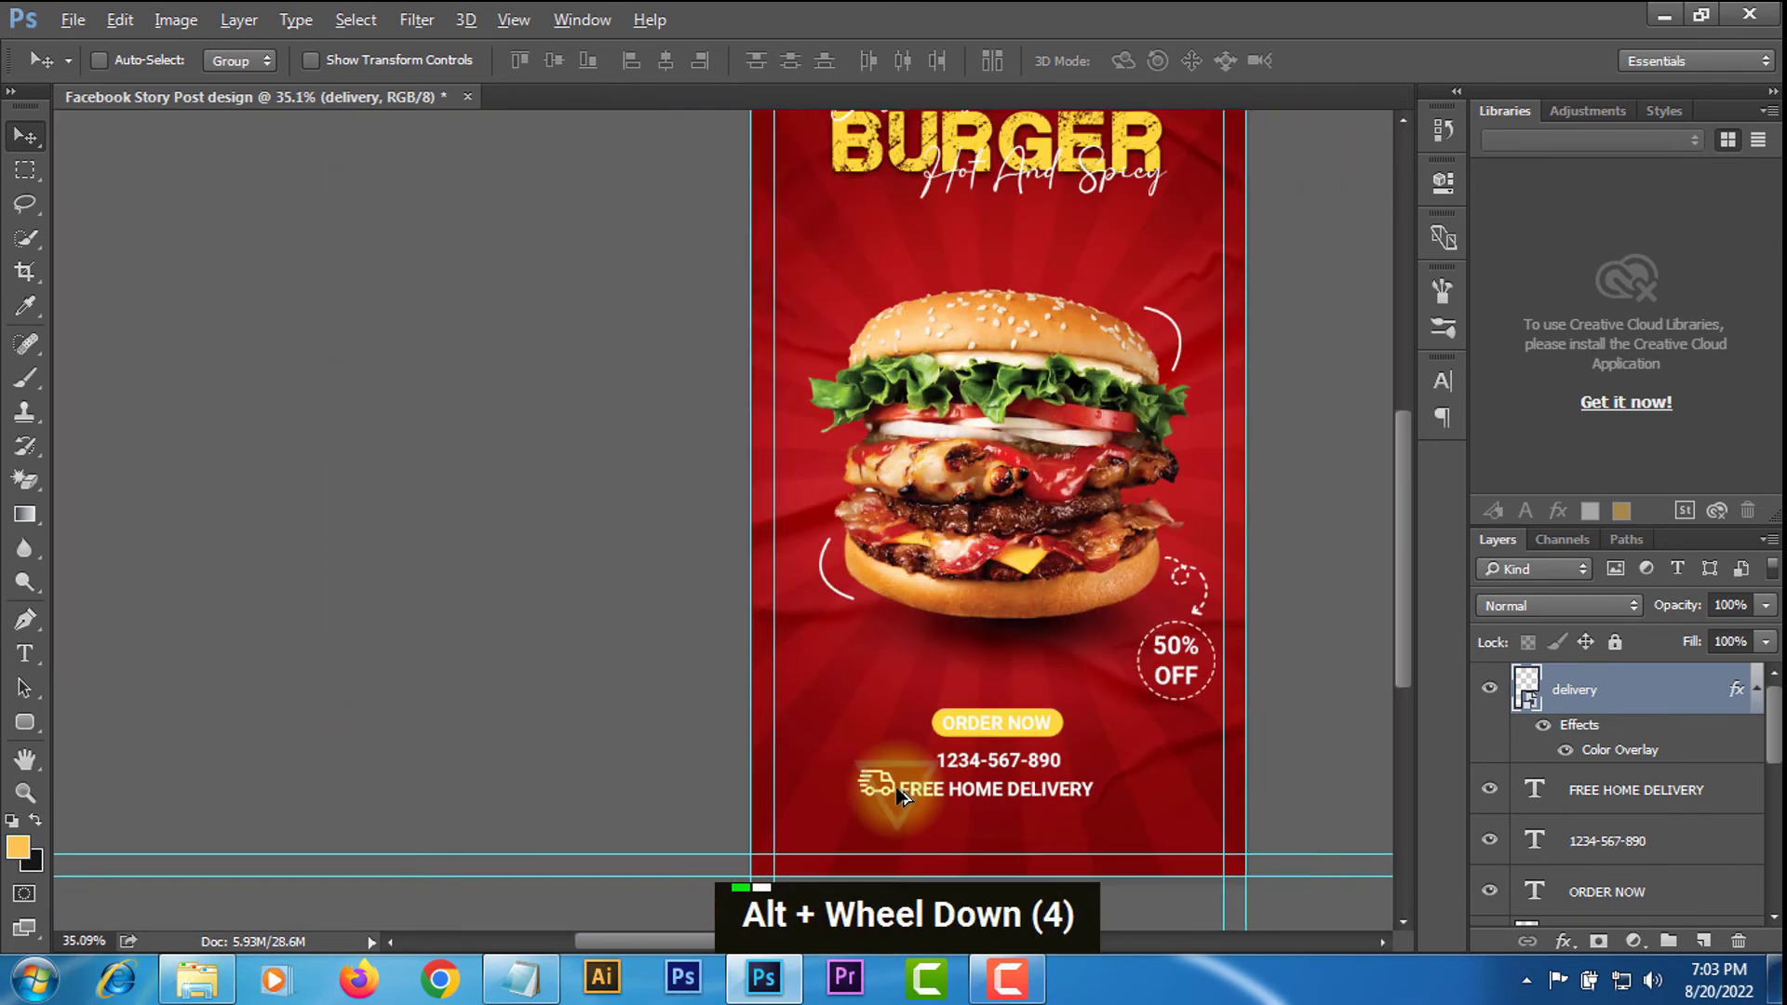
scroll(902, 796, "down", 1)
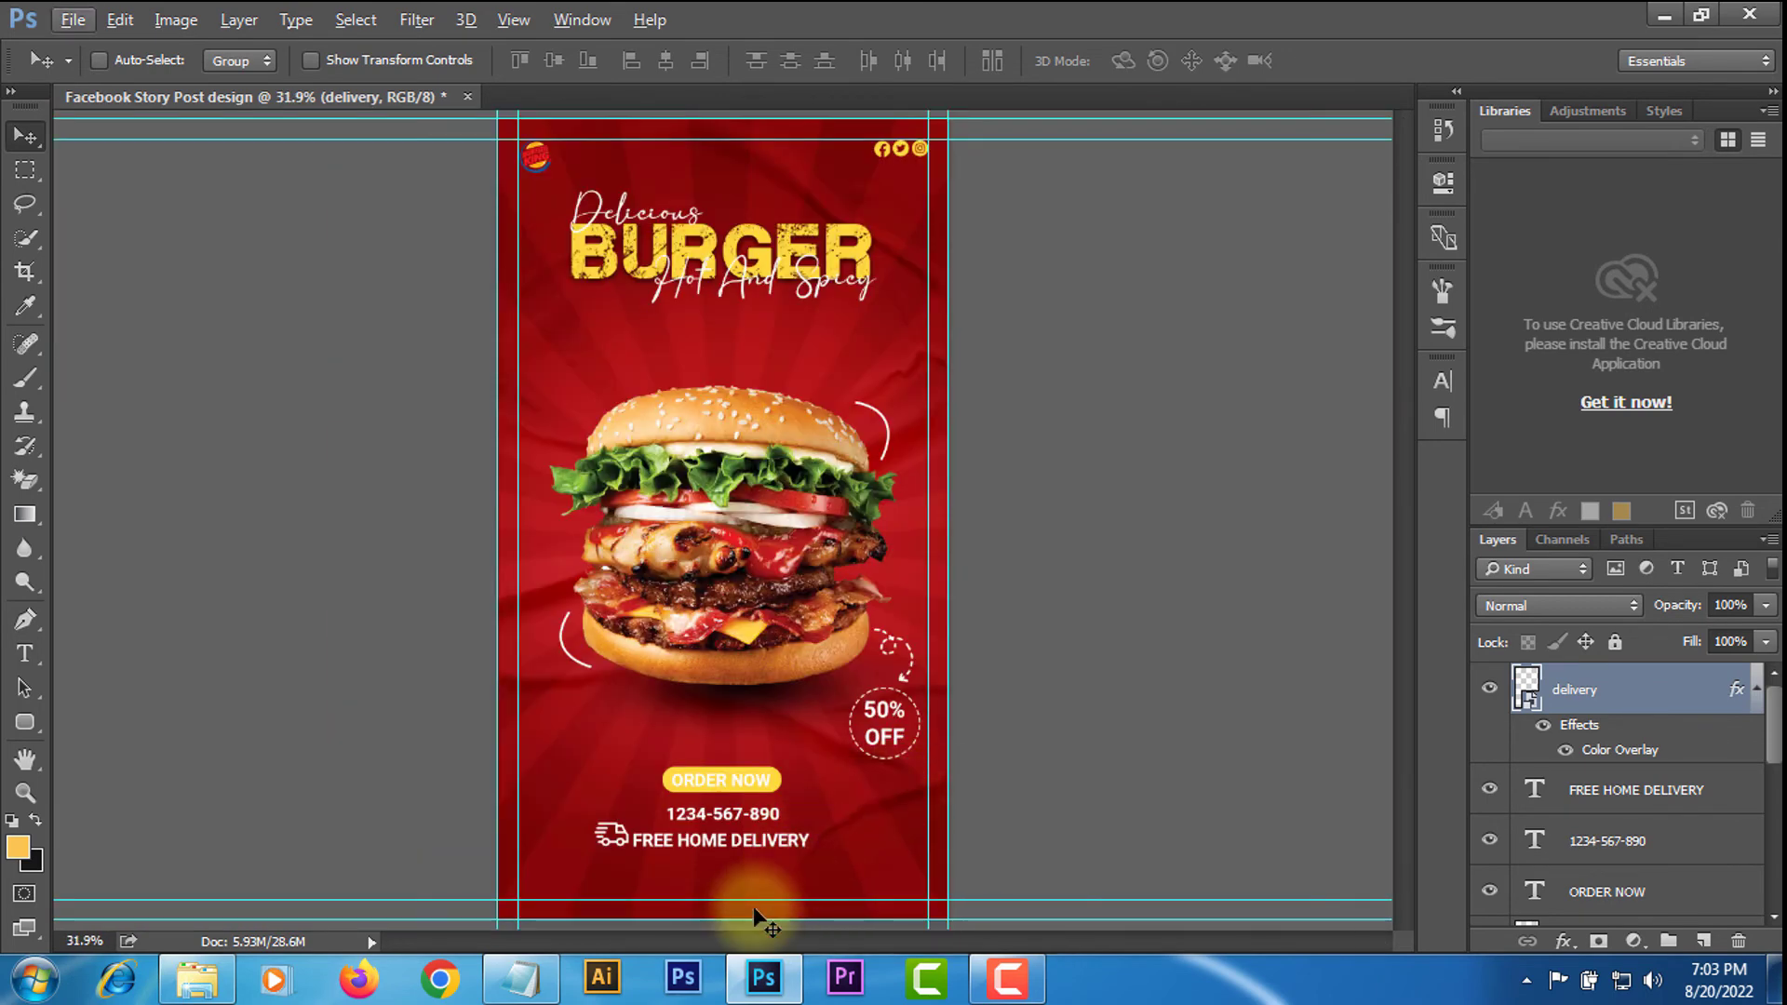
Move the delivery icon and FREE HOME DELIVERY layers together to the right, centering them under the phone number, and nudge them down.
scroll(753, 907, "up", 8)
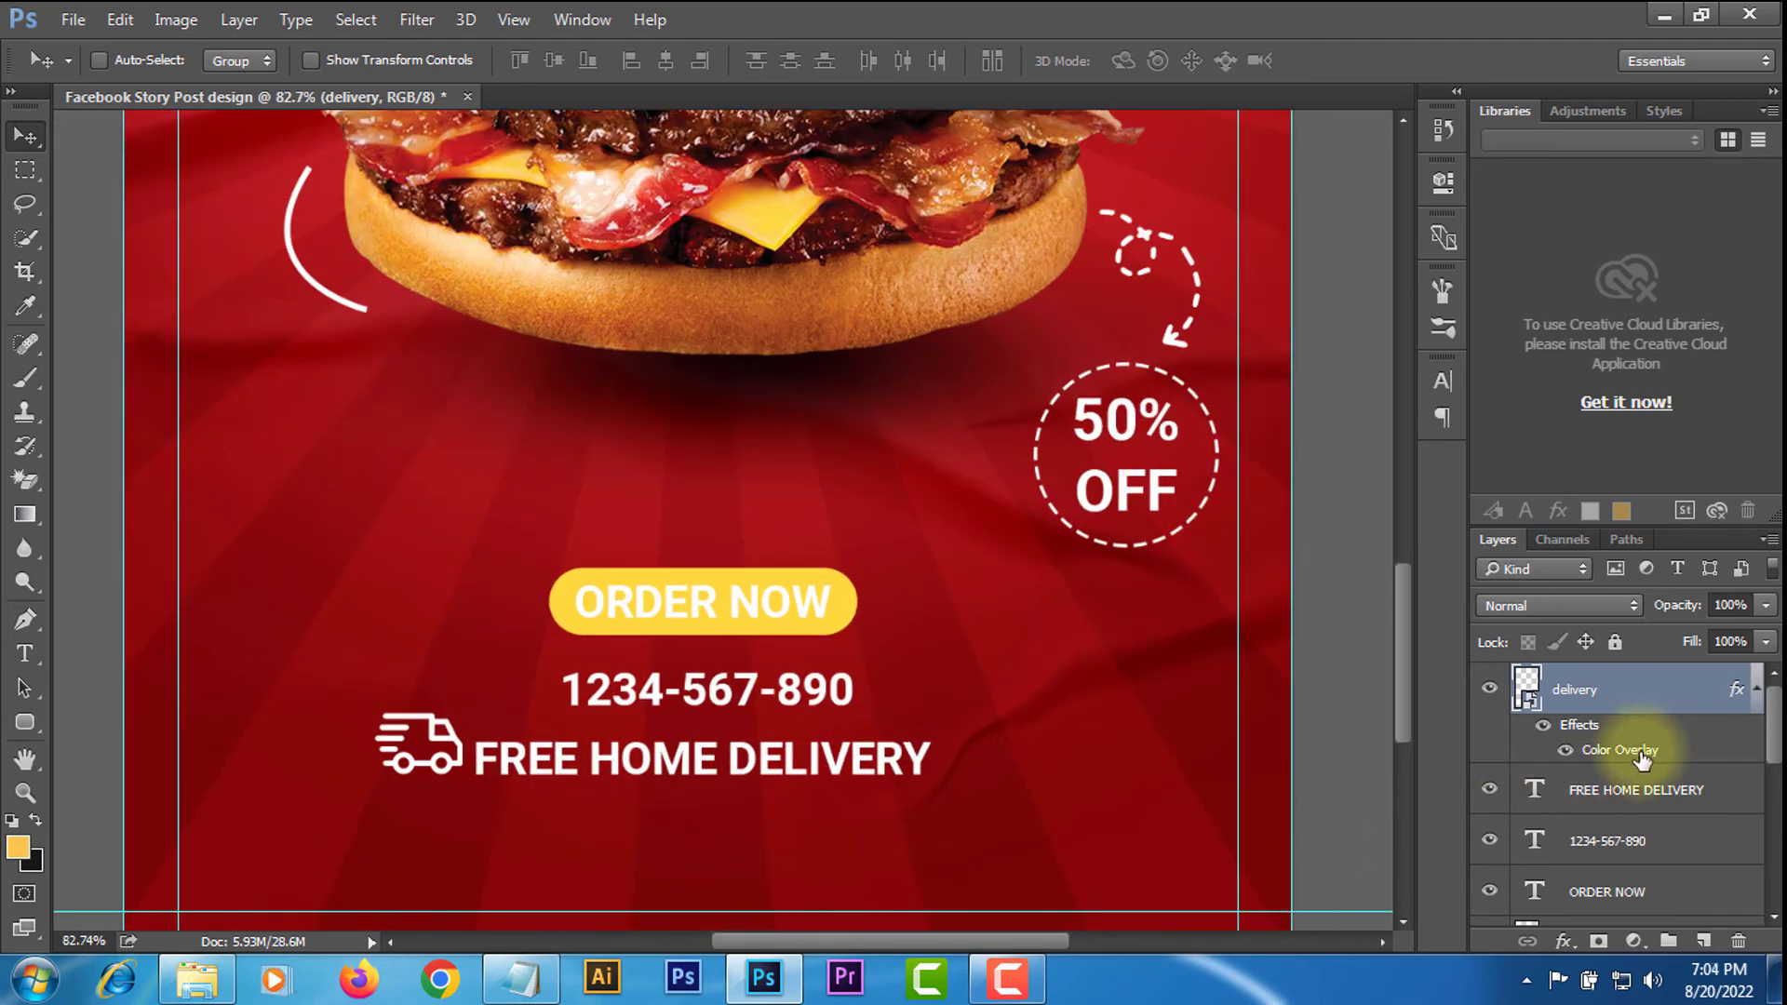
left_click(1607, 796, "shift")
left_click_drag(553, 766, 624, 759)
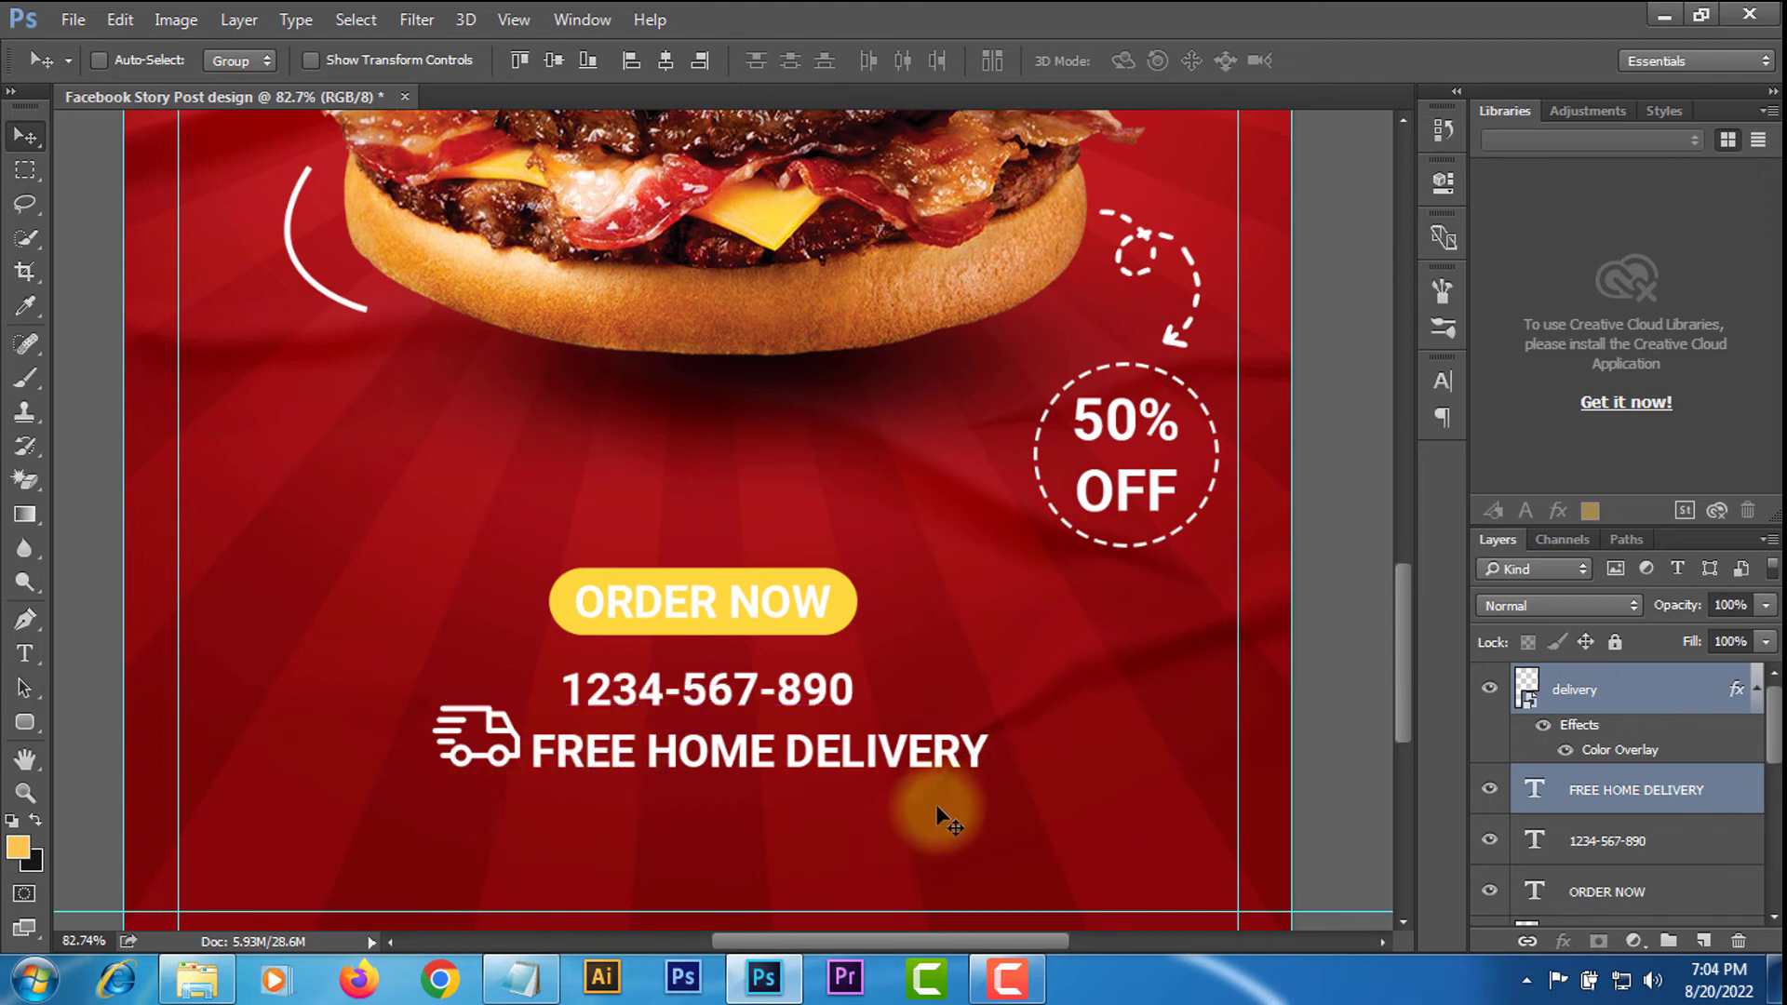
key("Down")
key("Down")
key("Down")
key("Down")
key("Down")
key("Down")
scroll(745, 644, "down", 10, "alt")
key("alt")
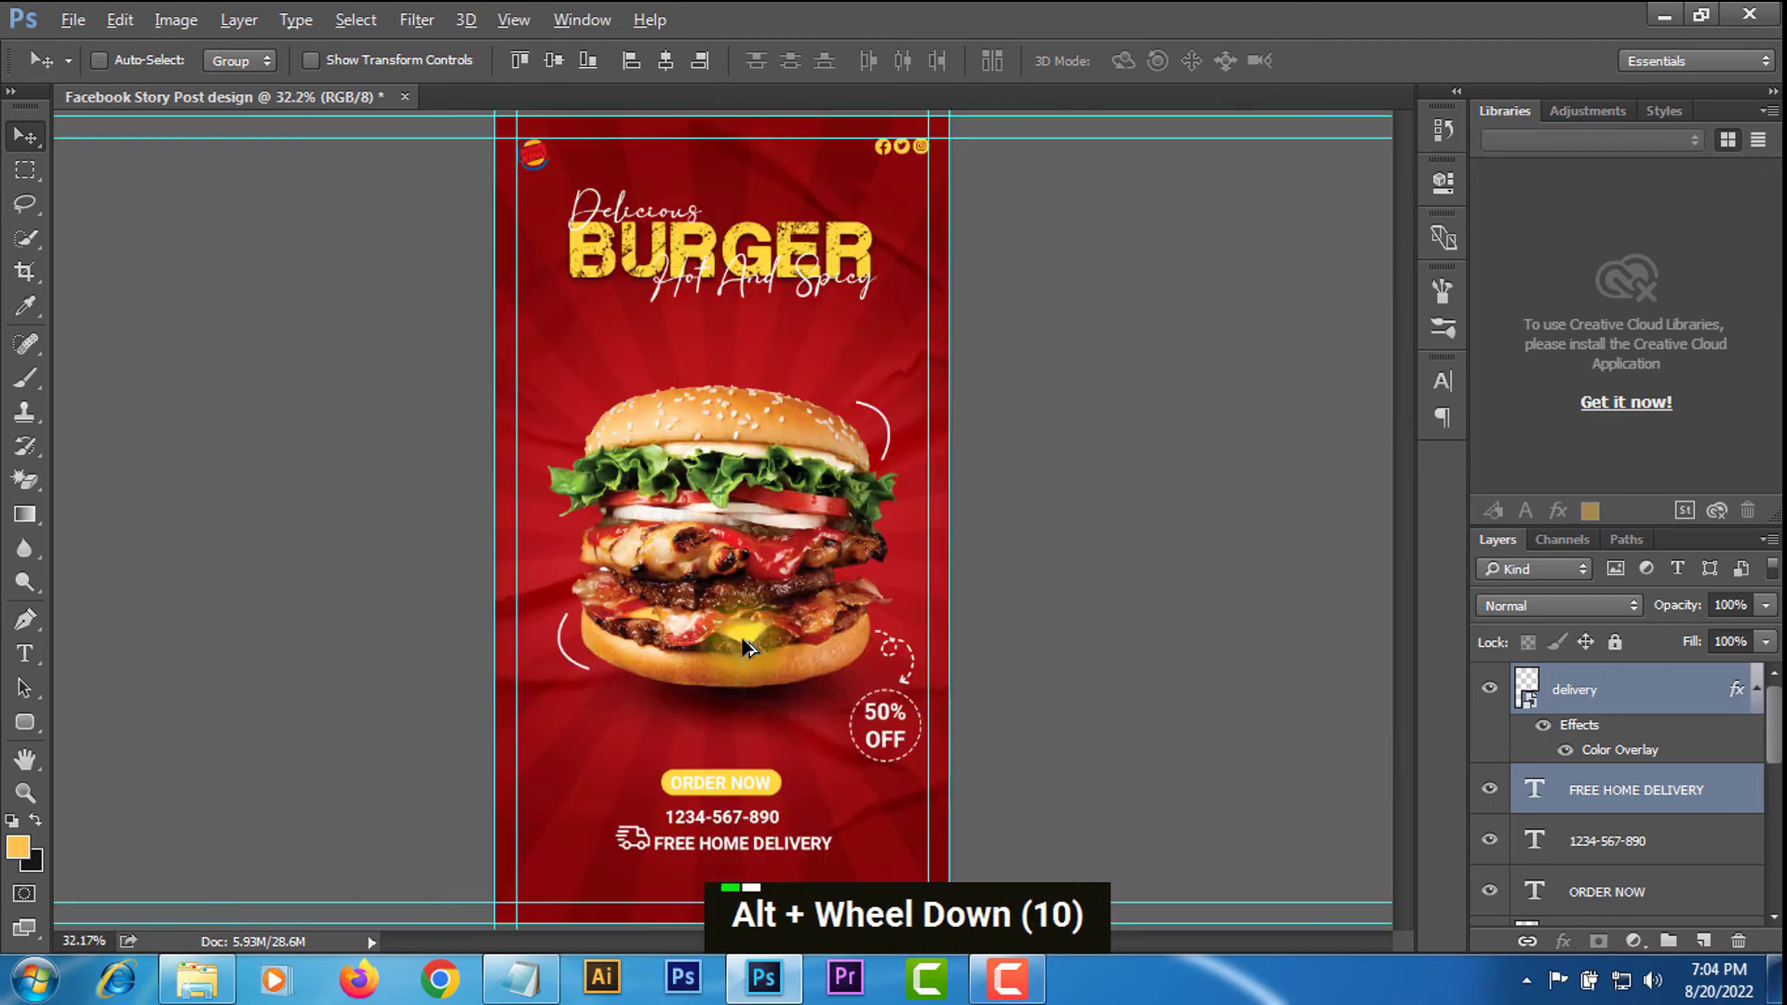
Group the layers from Rounded Rectangle 1 up to delivery, and check the group by toggling its visibility.
scroll(1615, 852, "down", 2)
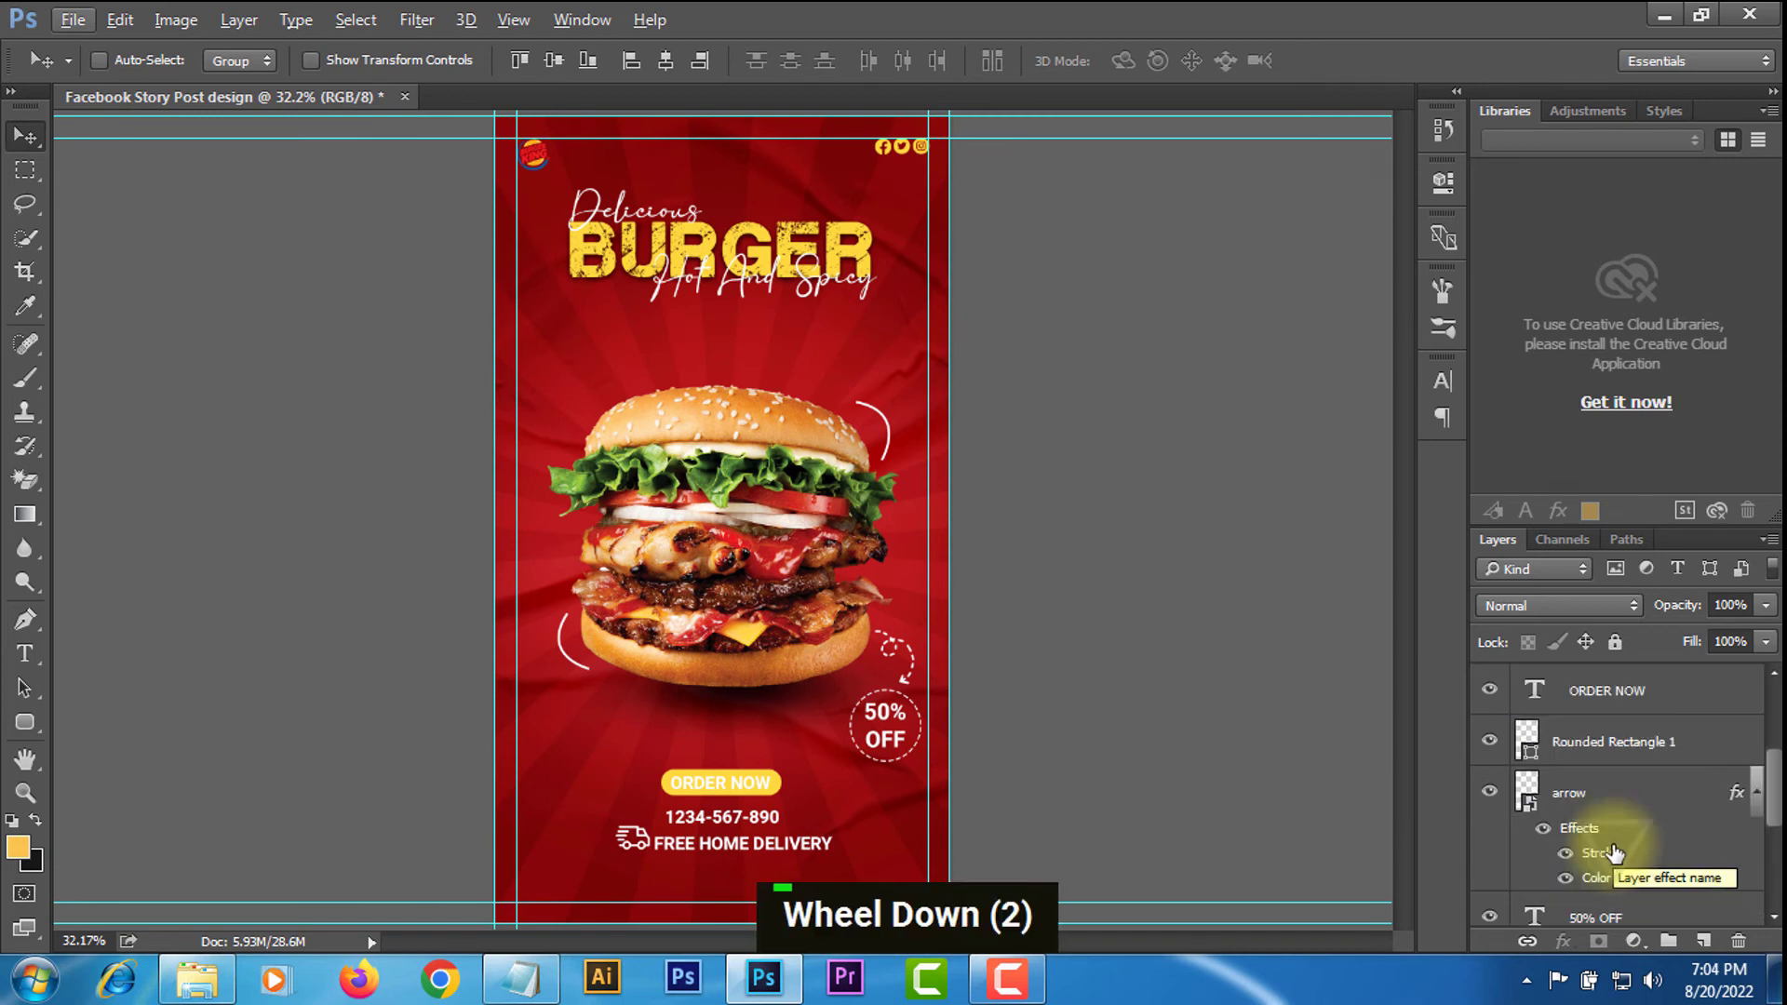
double_click(1613, 761)
scroll(1619, 759, "up", 4)
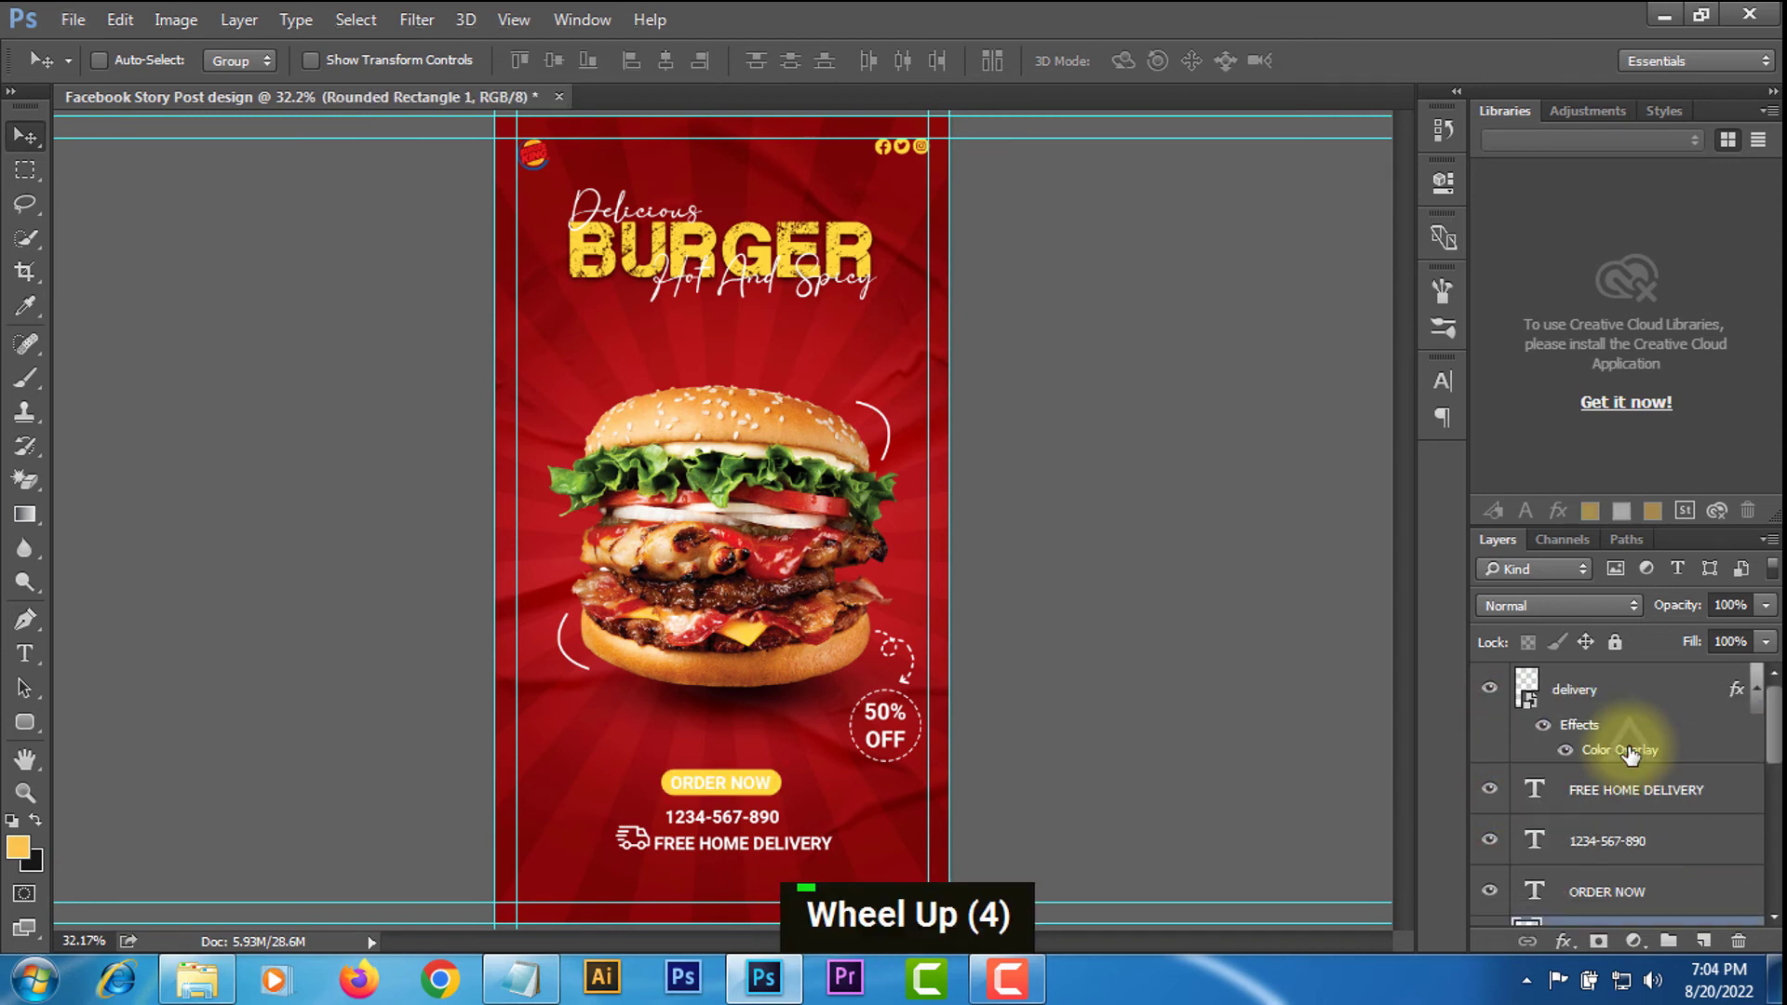
left_click(1596, 690, "shift")
key("ctrl+g")
double_click(1490, 685)
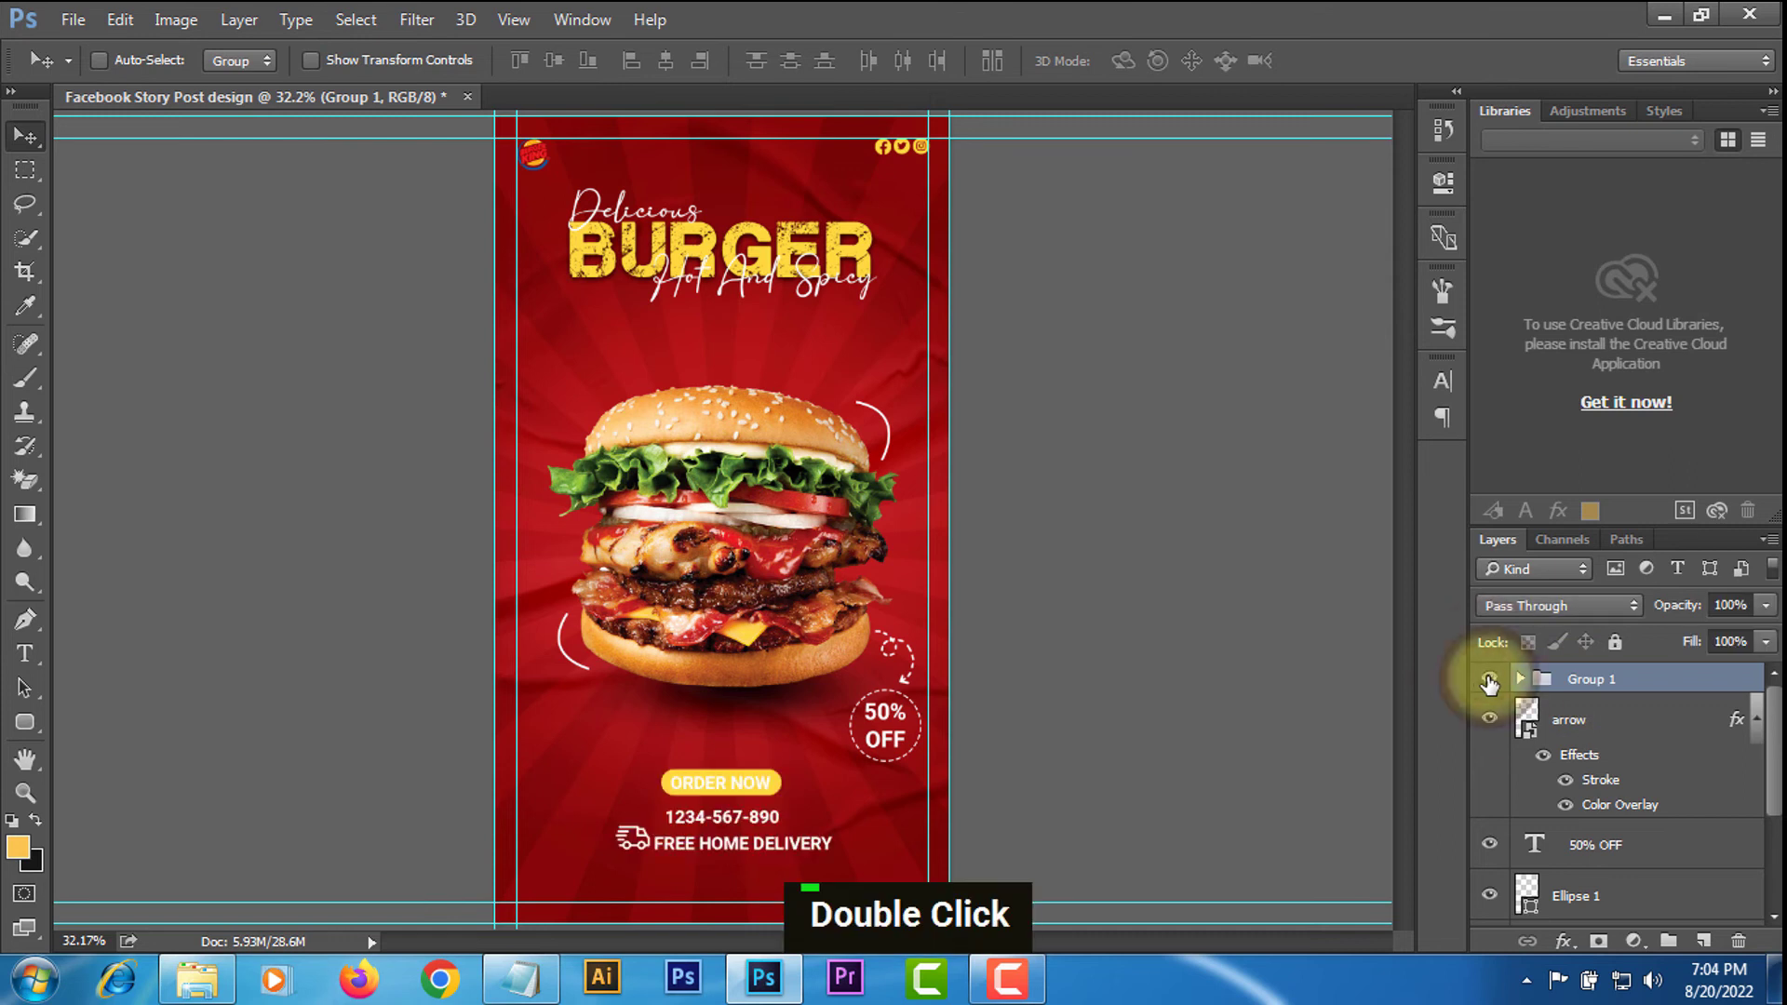
Group the arrow, 50% OFF and Ellipse 1 layers and name the group Discount.
left_click(1580, 726)
left_click(1580, 898, "shift")
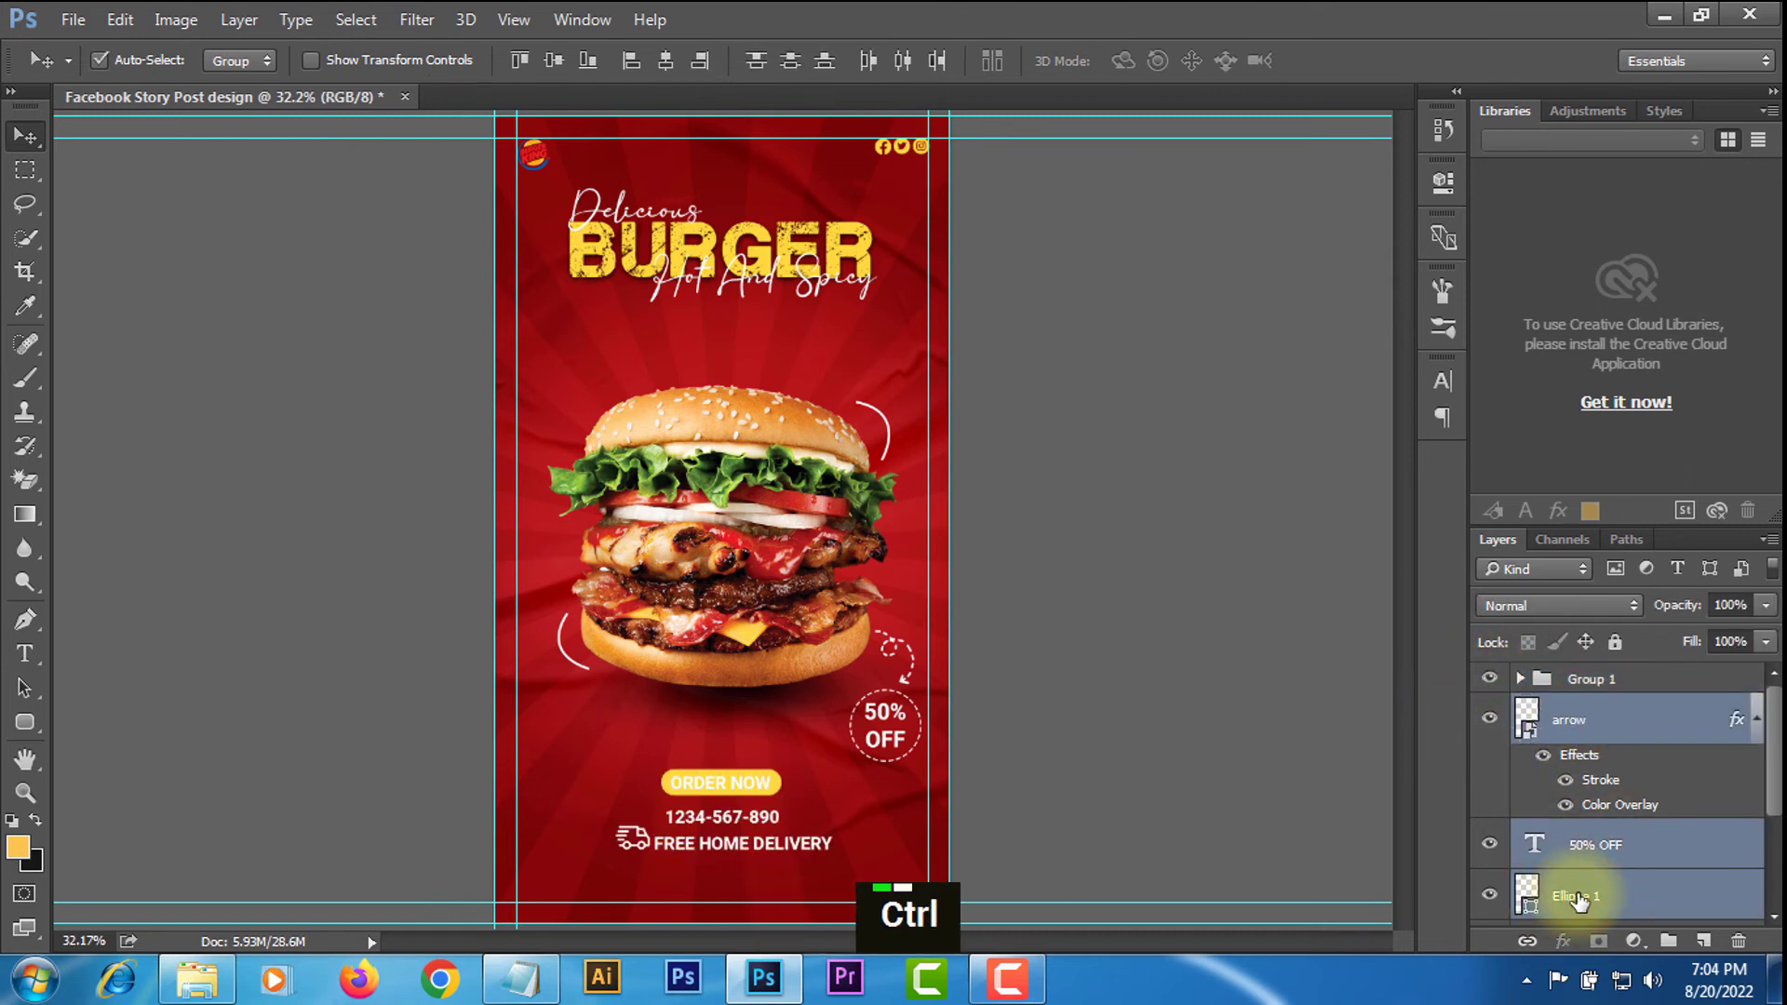
key("ctrl+g")
left_click(1489, 707)
double_click(1594, 708)
type("Discoun")
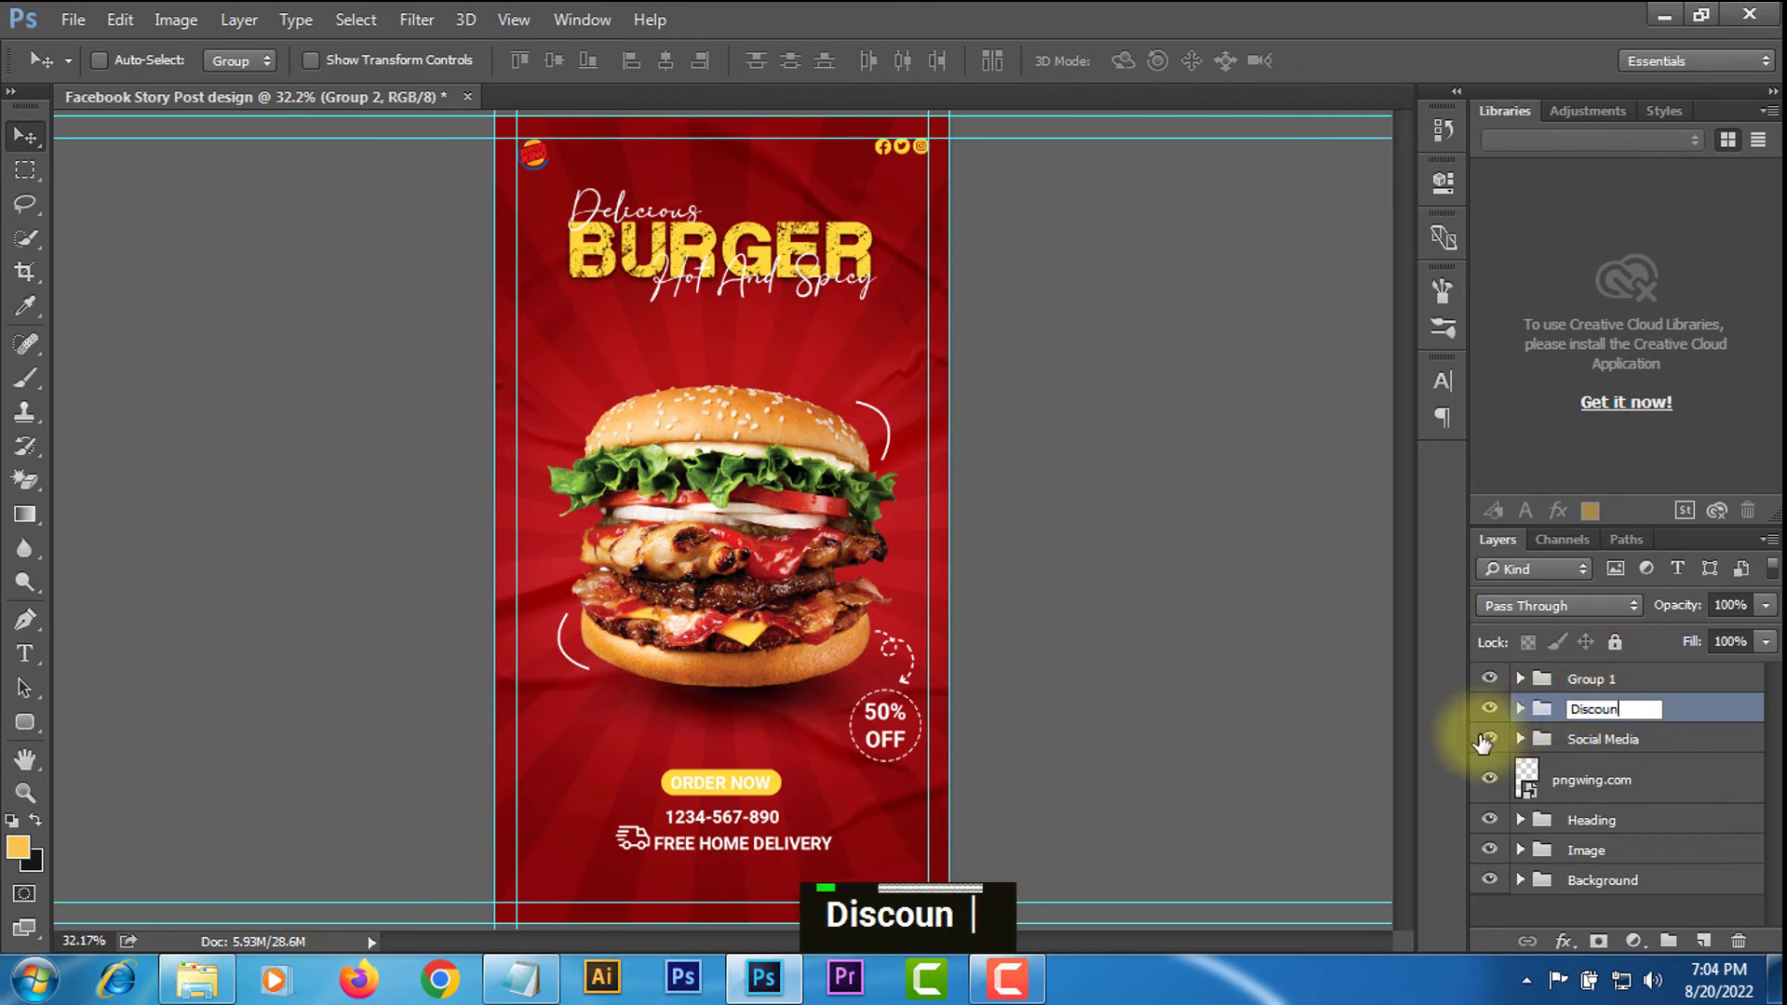
type("t")
key("Return")
Rename the group holding the button, phone number and delivery layers to Order now.
double_click(1593, 680)
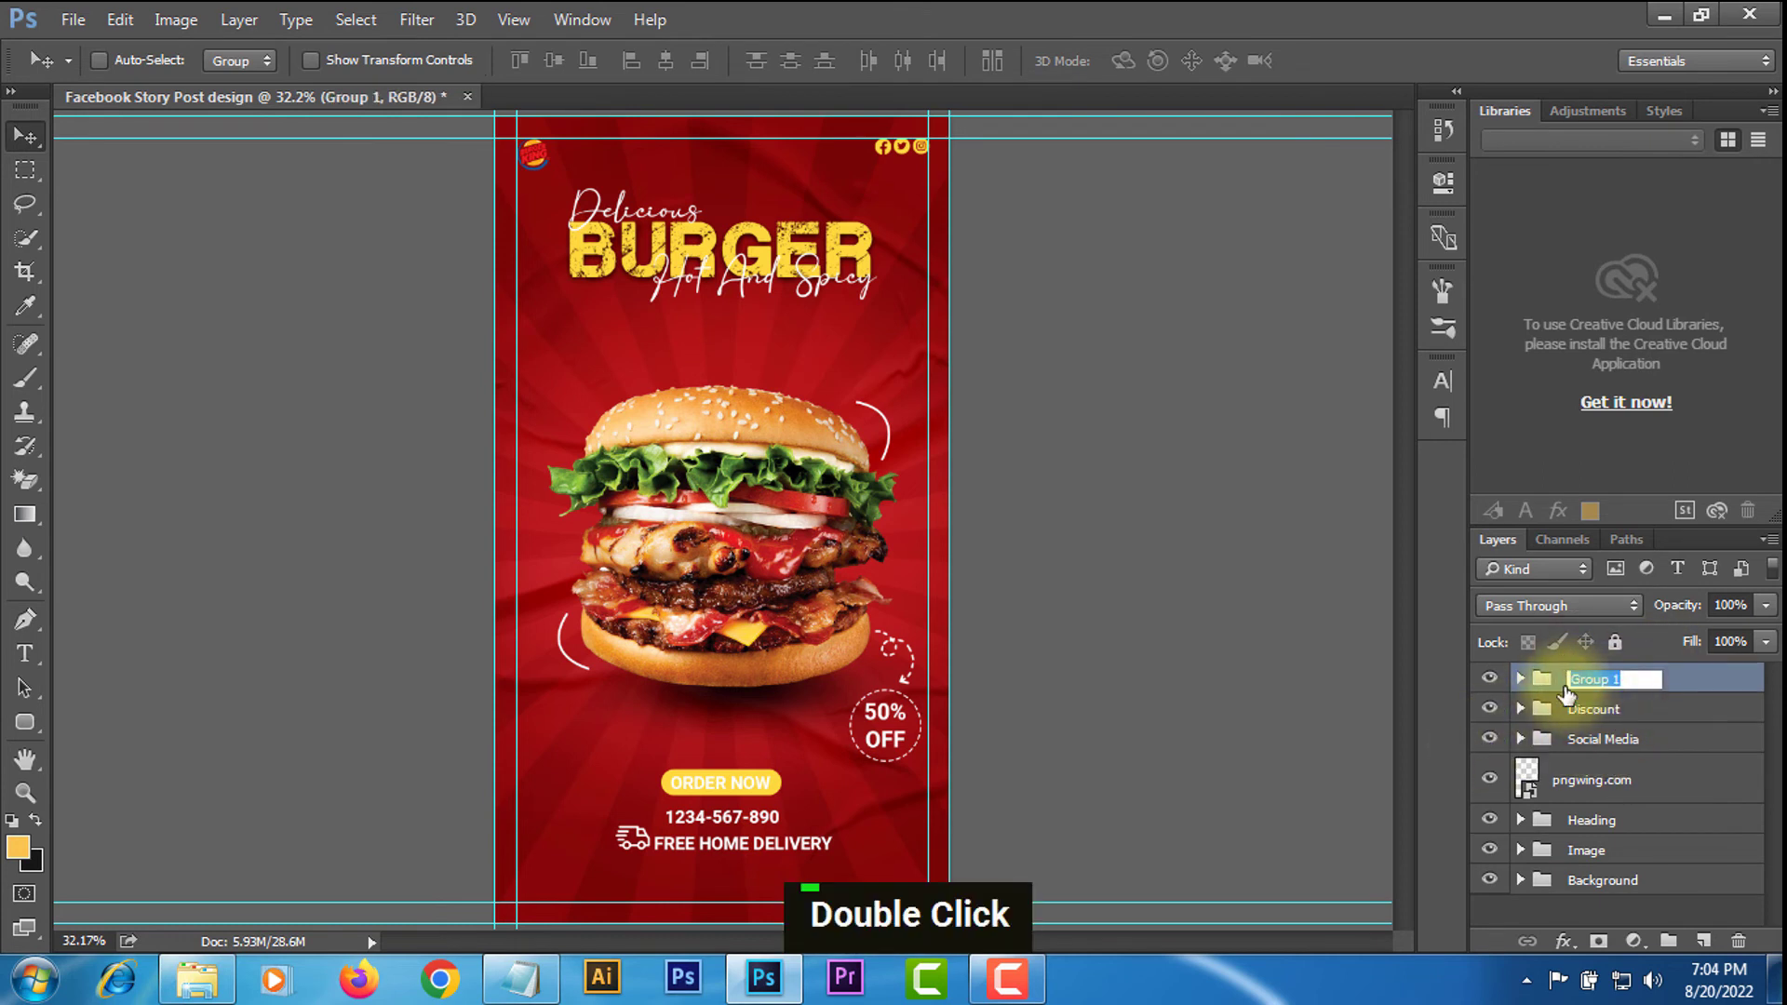
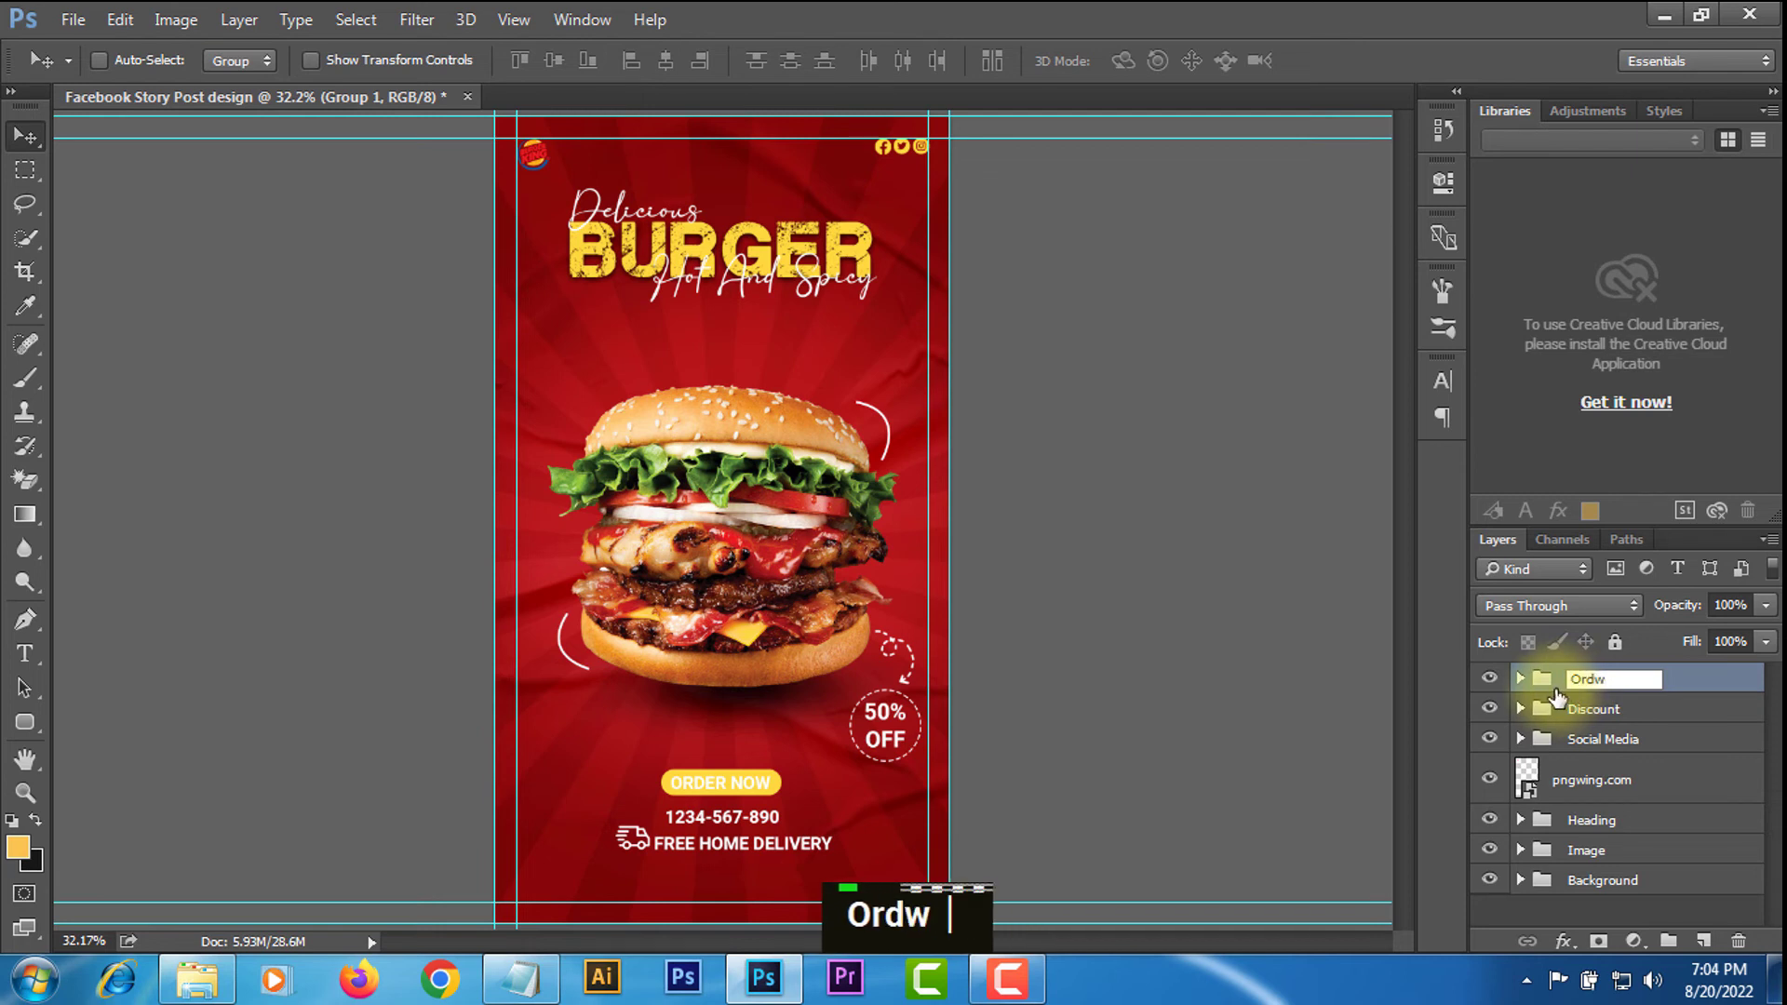
type("Order now")
key("Return")
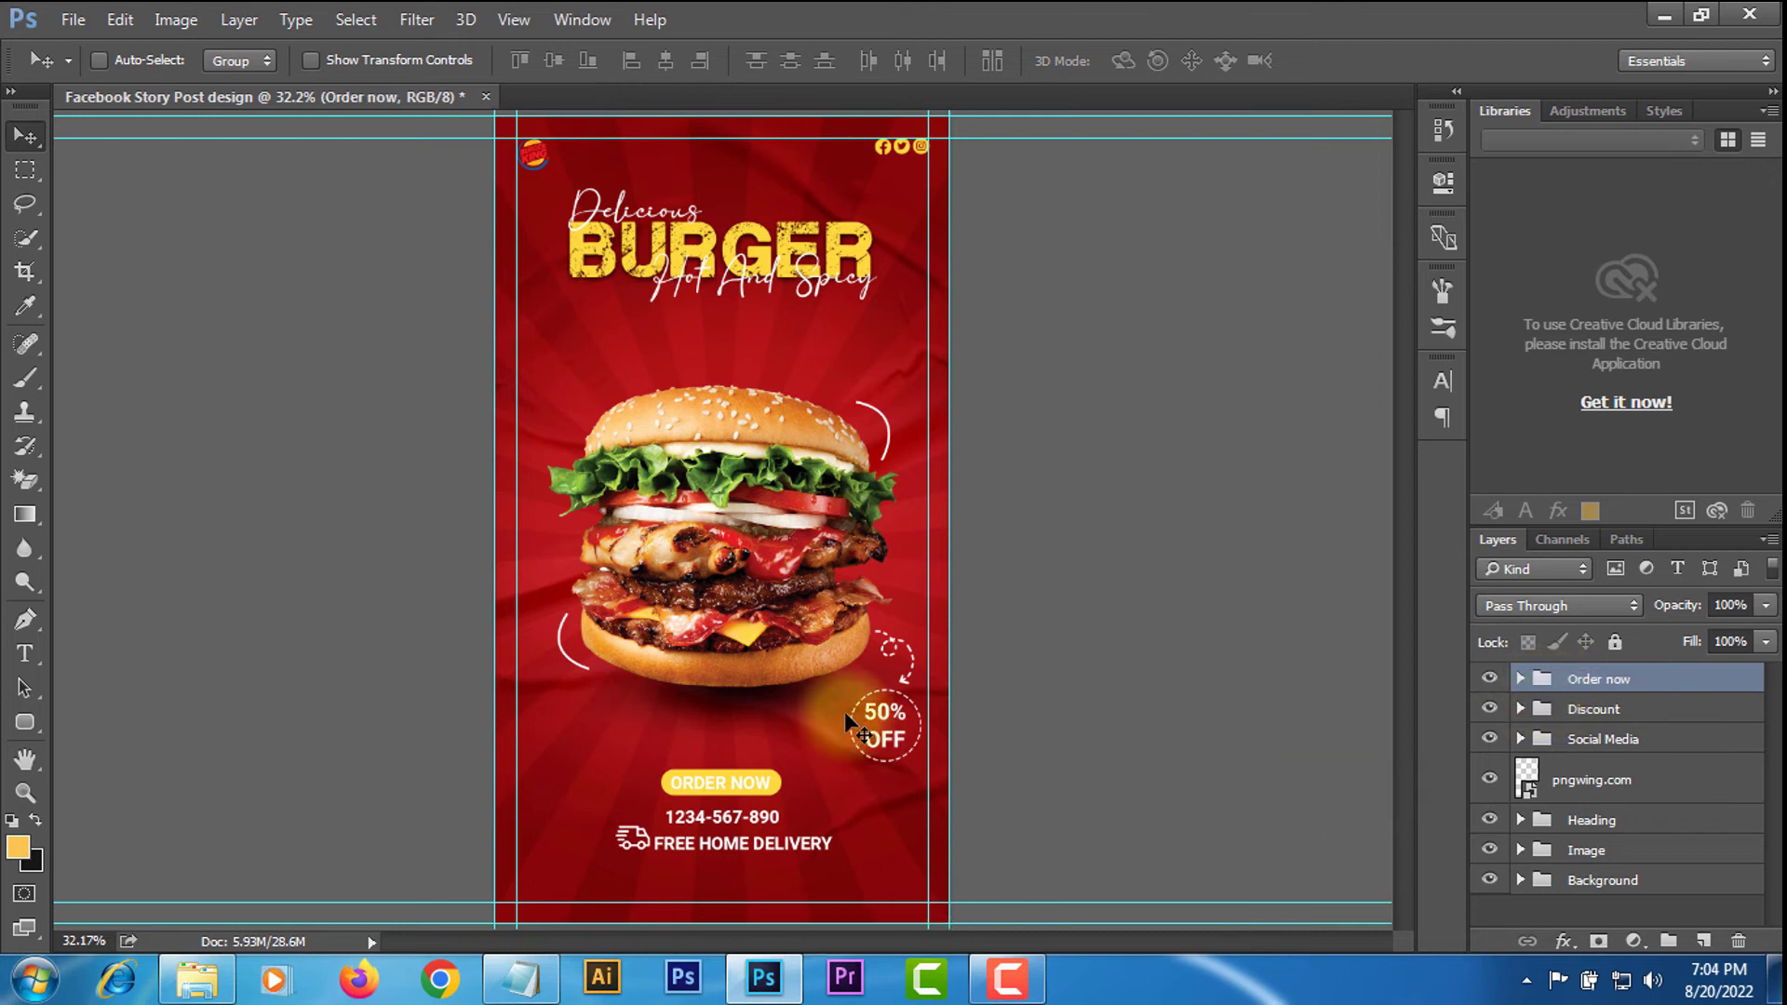
scroll(820, 669, "down", 2)
scroll(838, 860, "up", 1)
scroll(796, 772, "down", 1, "alt")
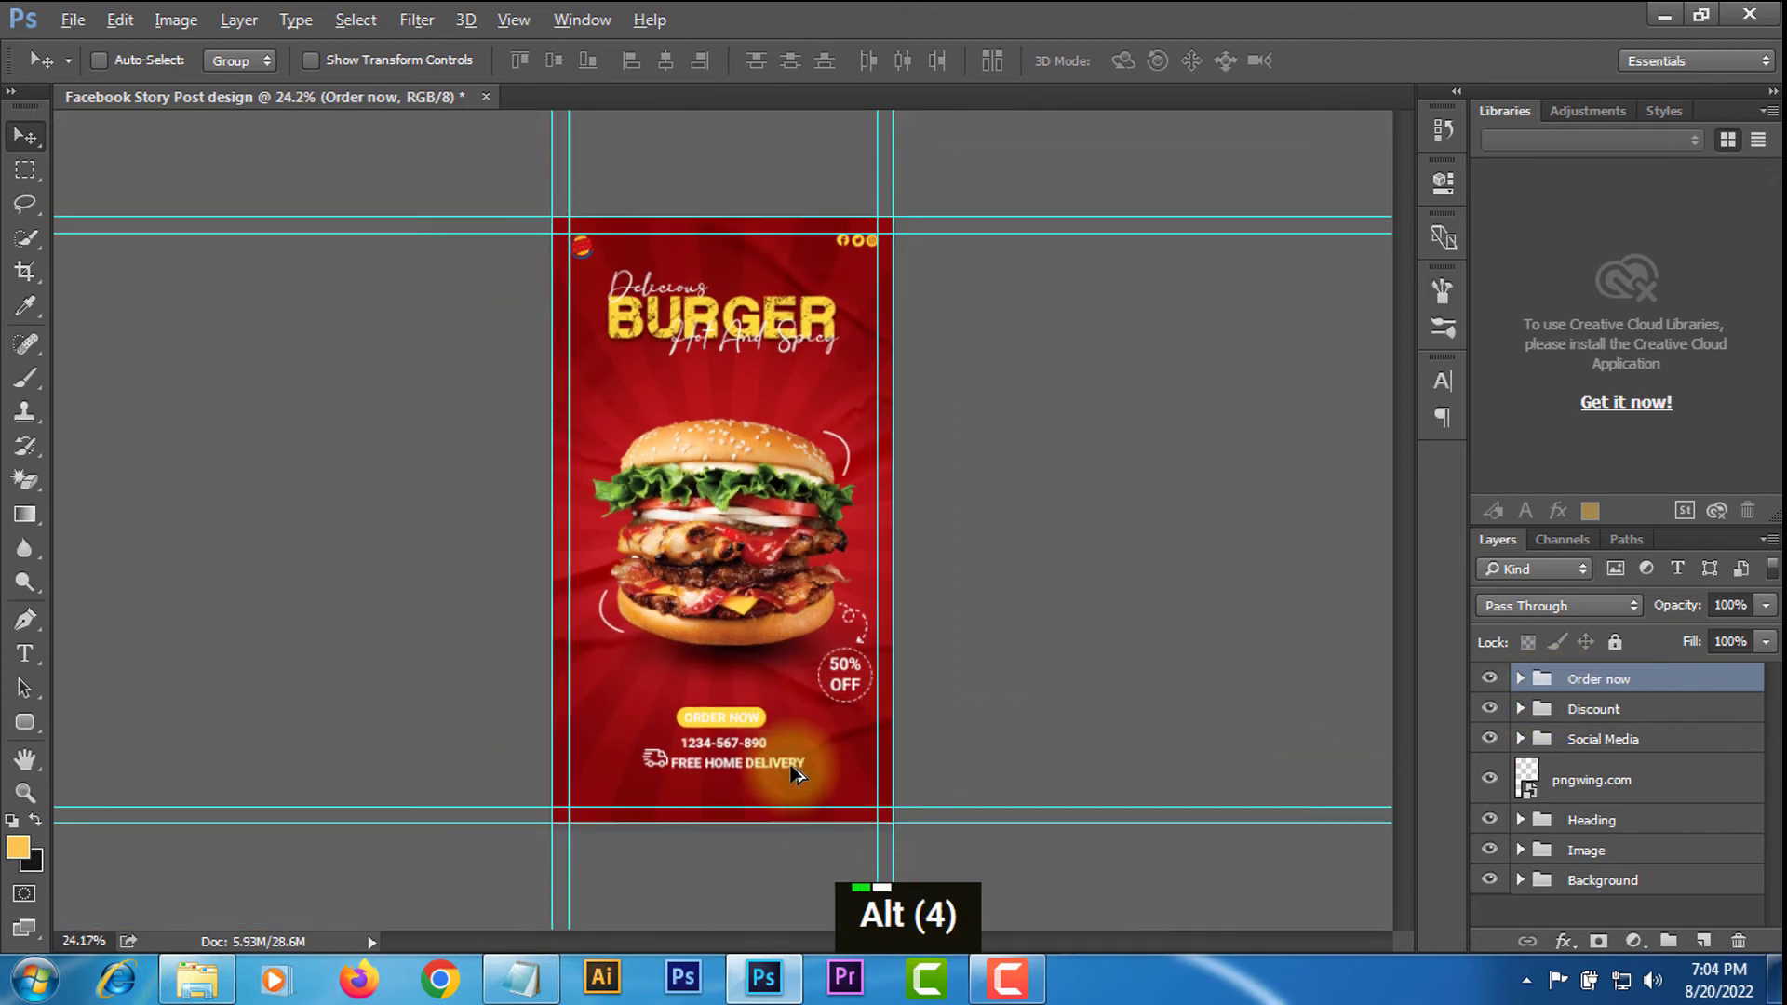
scroll(796, 773, "up", 2, "alt")
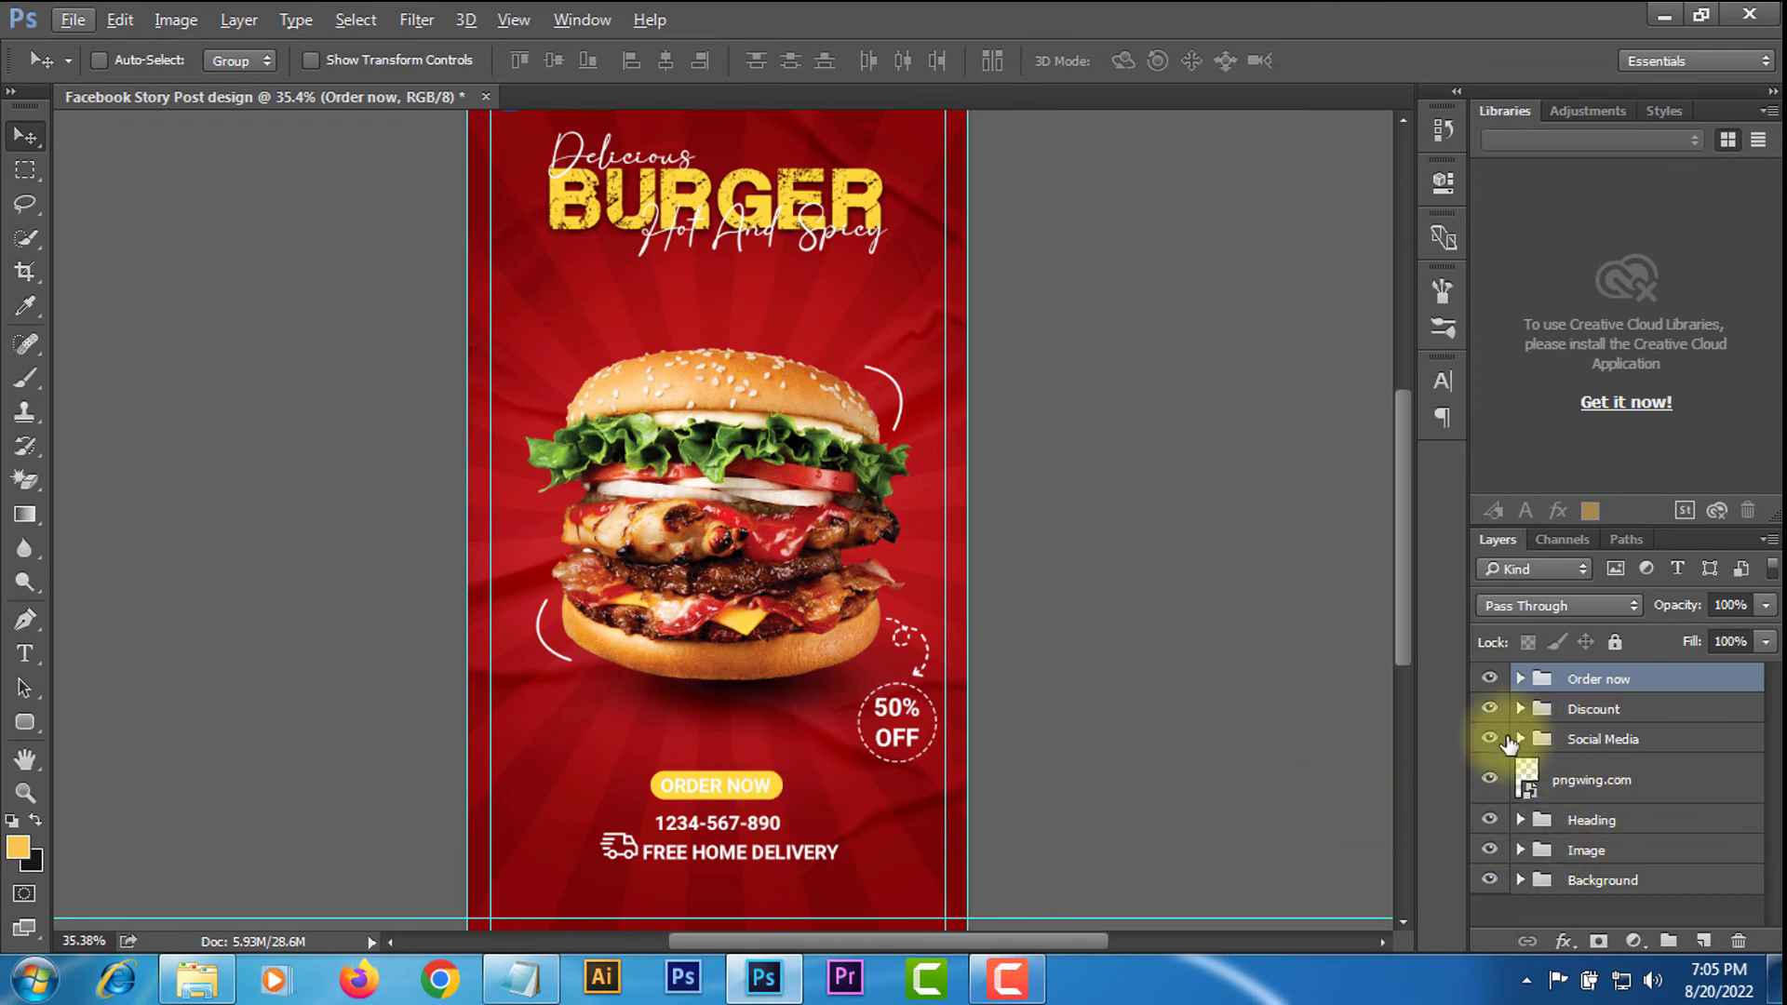
Expand the Image group and add a new empty layer directly above Layer 1.
left_click(1490, 735)
double_click(1489, 849)
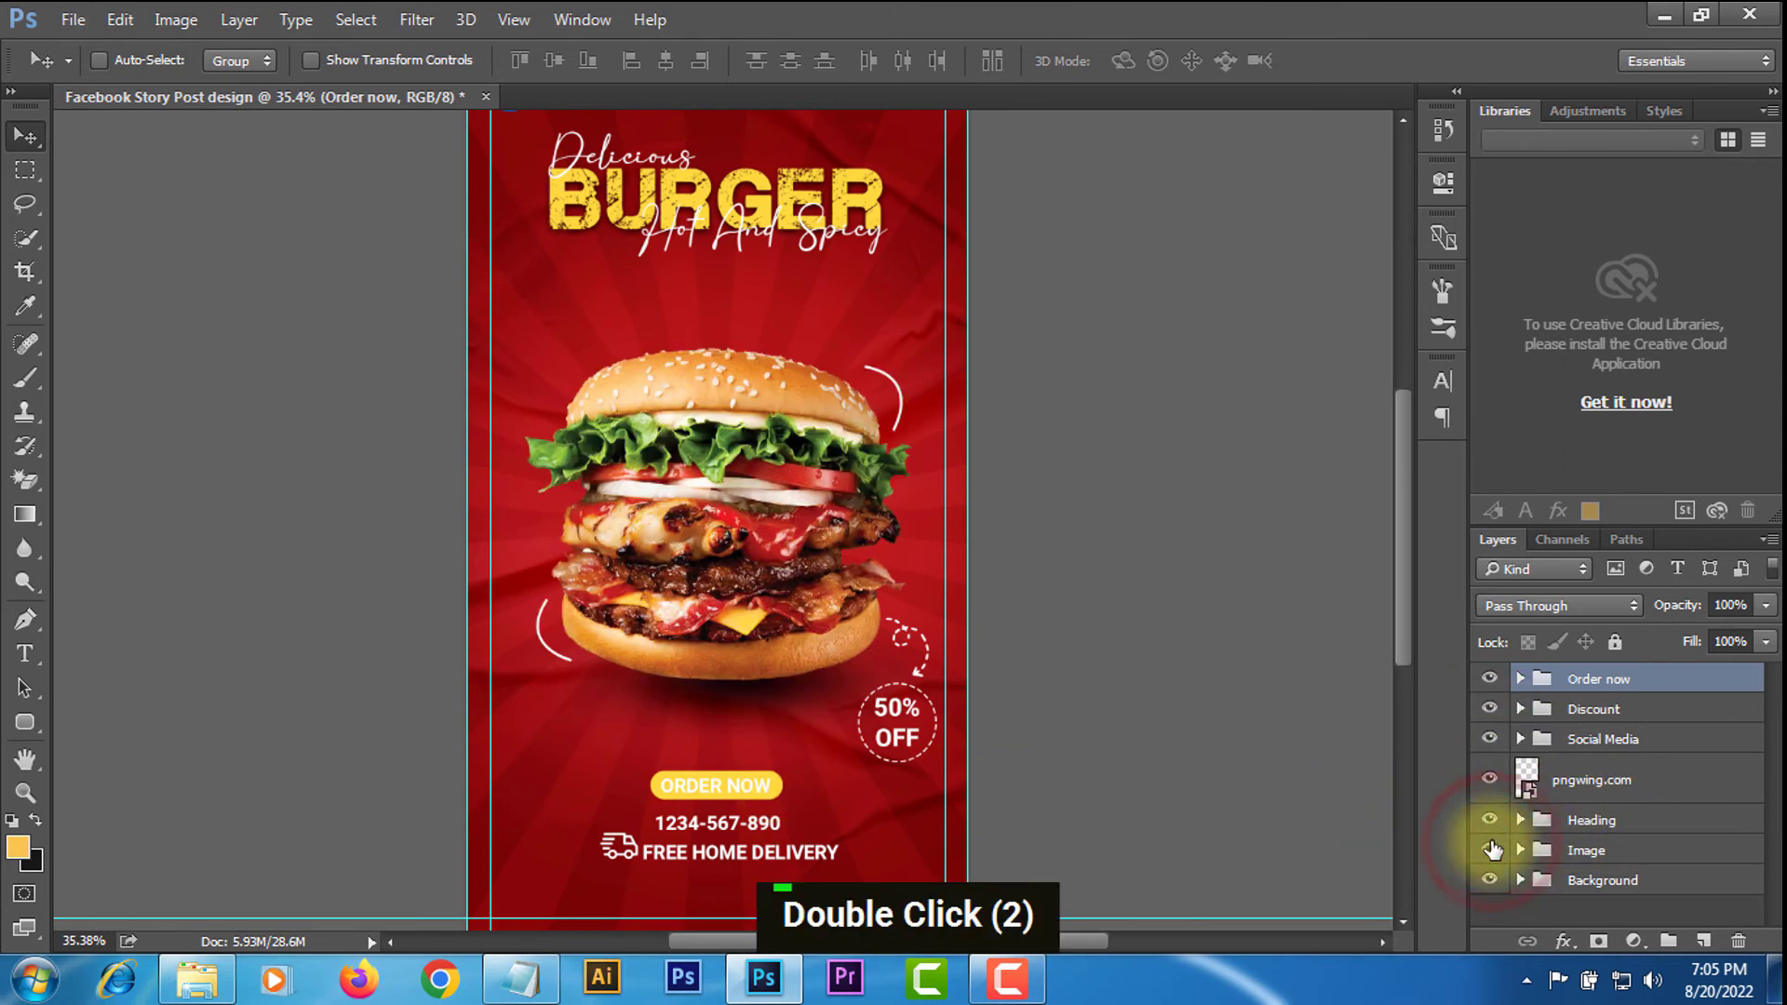
left_click(1521, 850)
scroll(1620, 837, "down", 2)
scroll(1619, 837, "up", 2)
left_click(1601, 850)
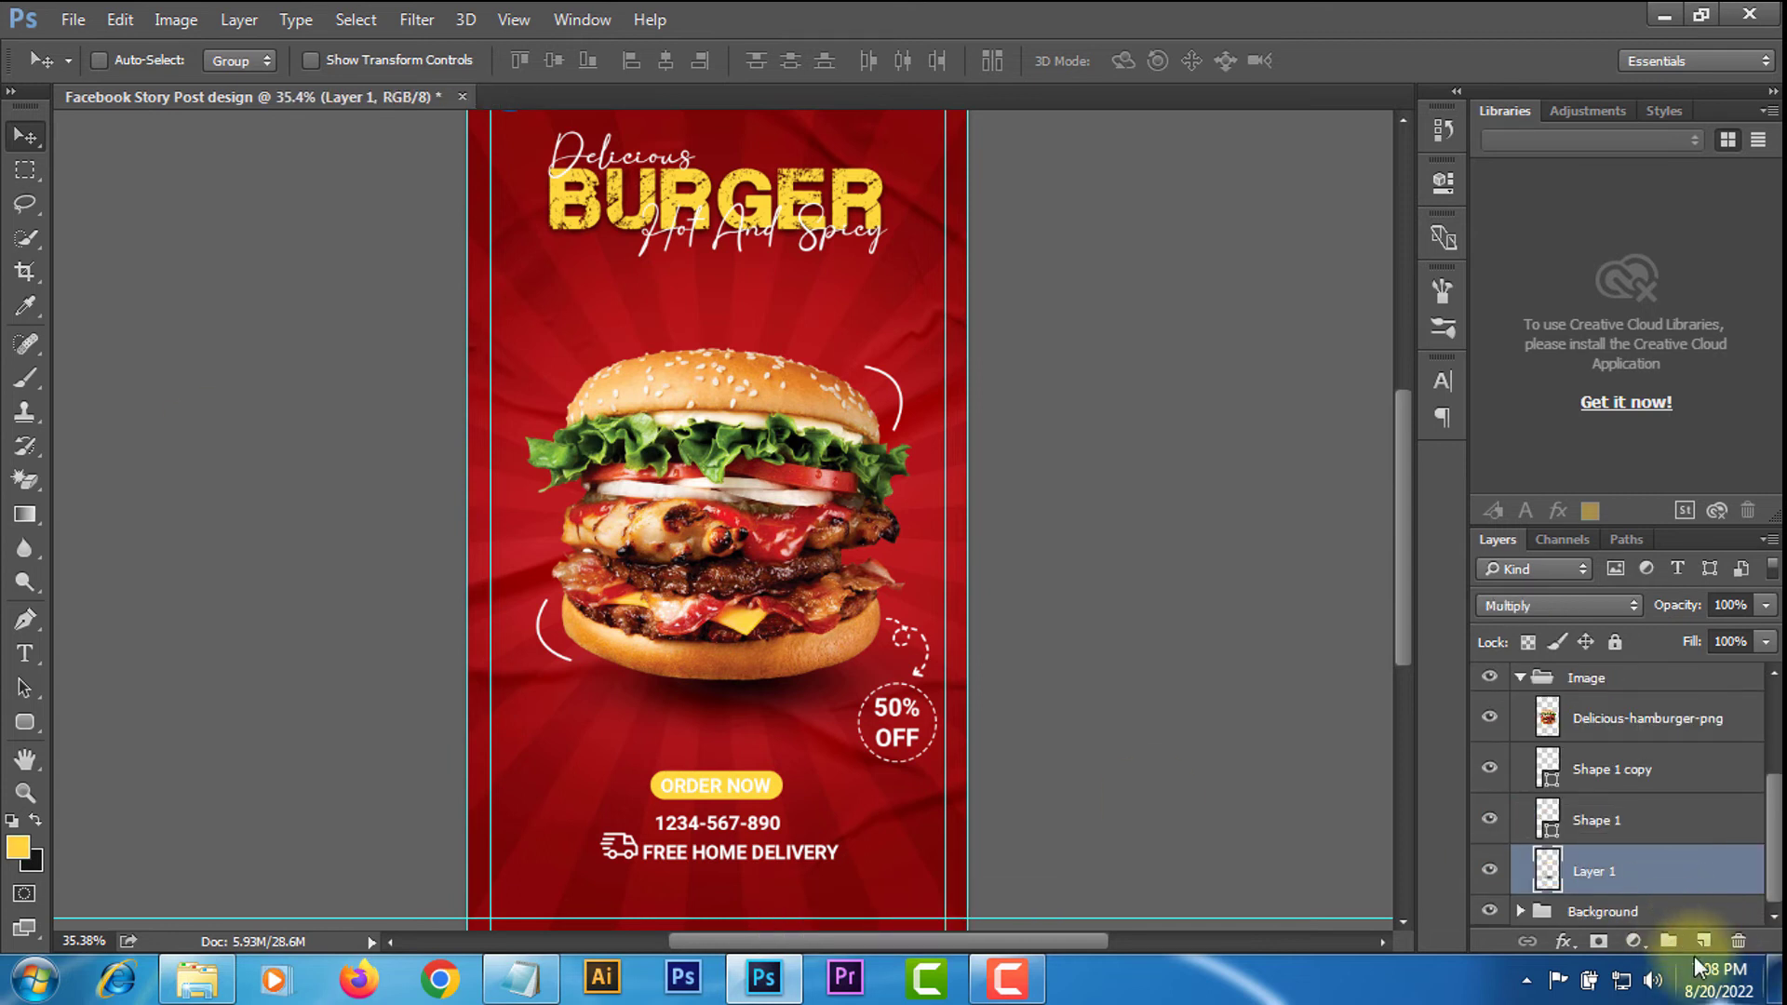
left_click(1704, 941, "ctrl")
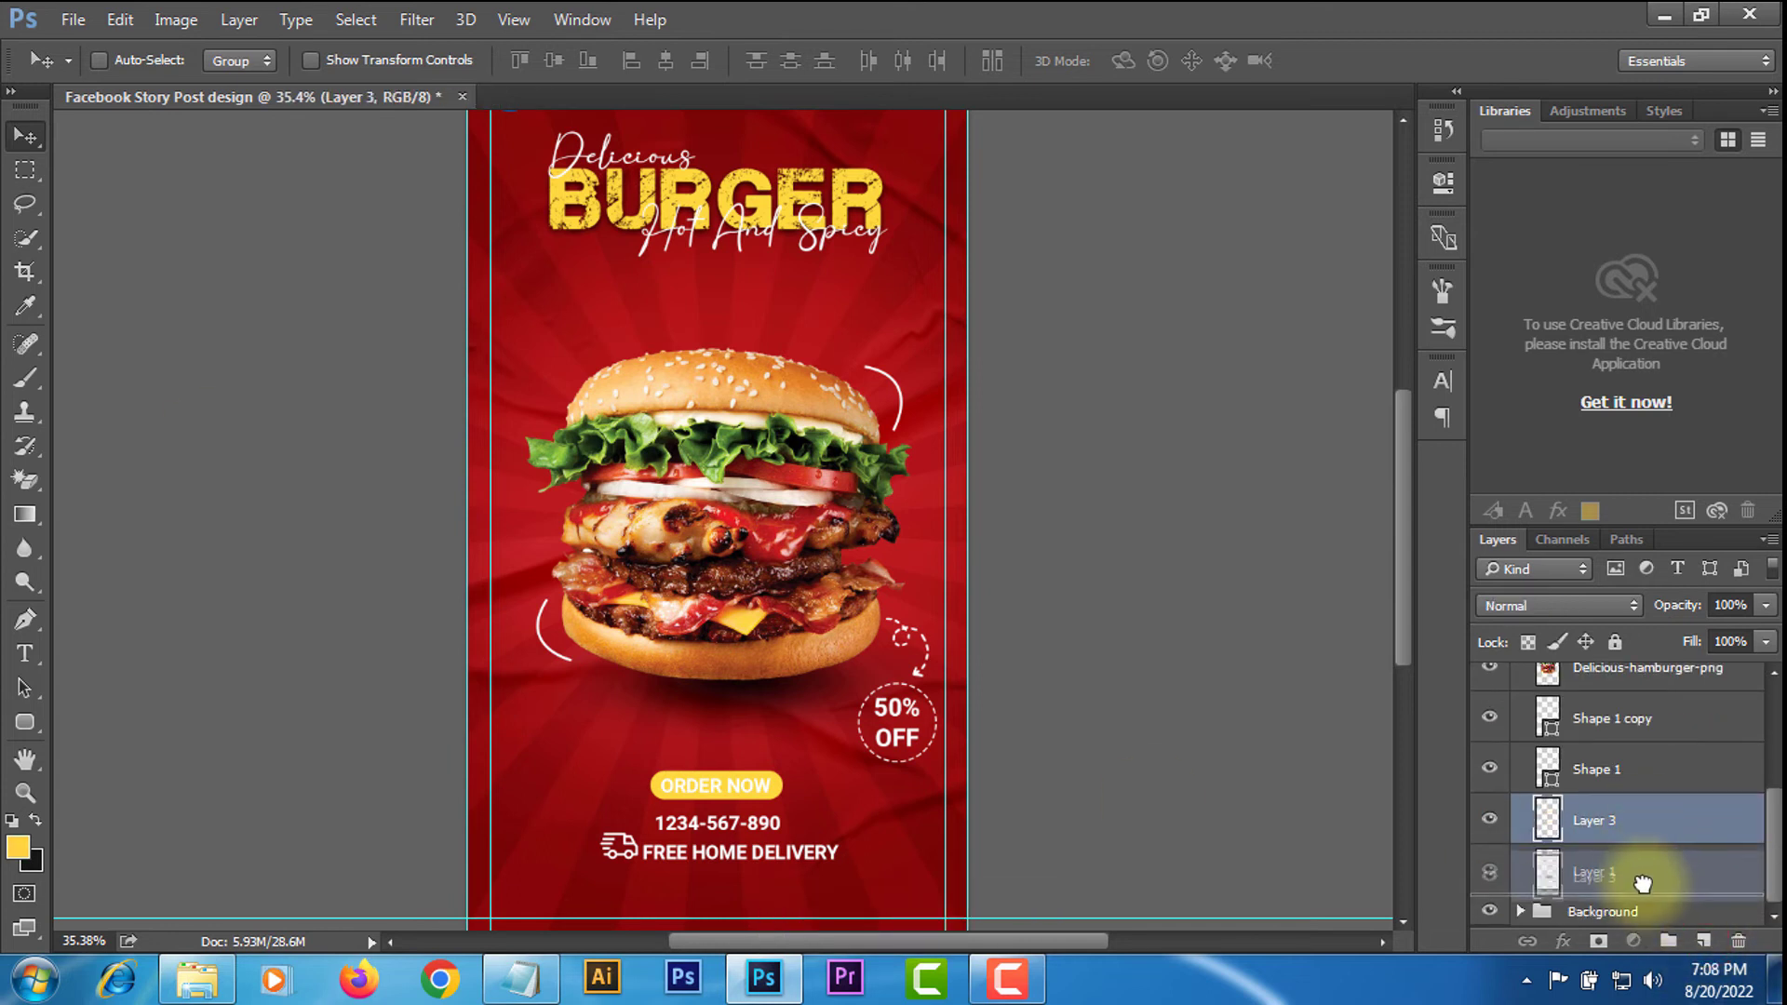
Choose the 720 px textured brush tip and set its angle to -125°.
left_click(24, 389)
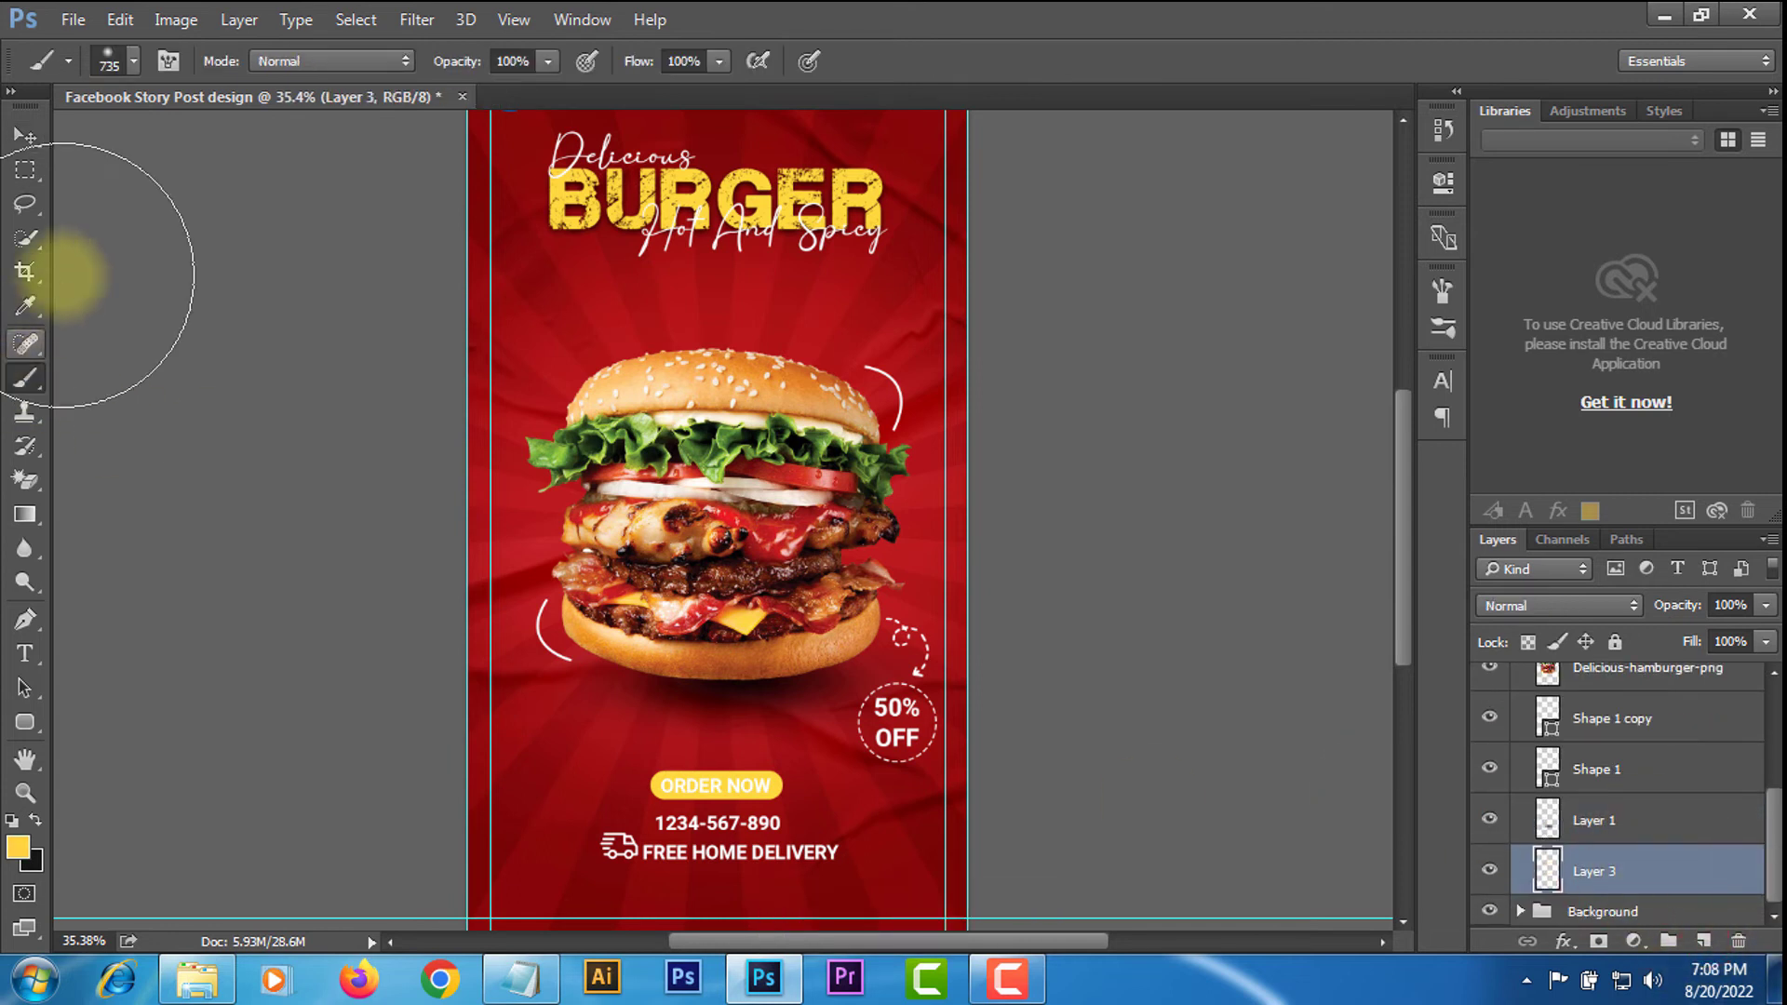
left_click(117, 60)
left_click(224, 649)
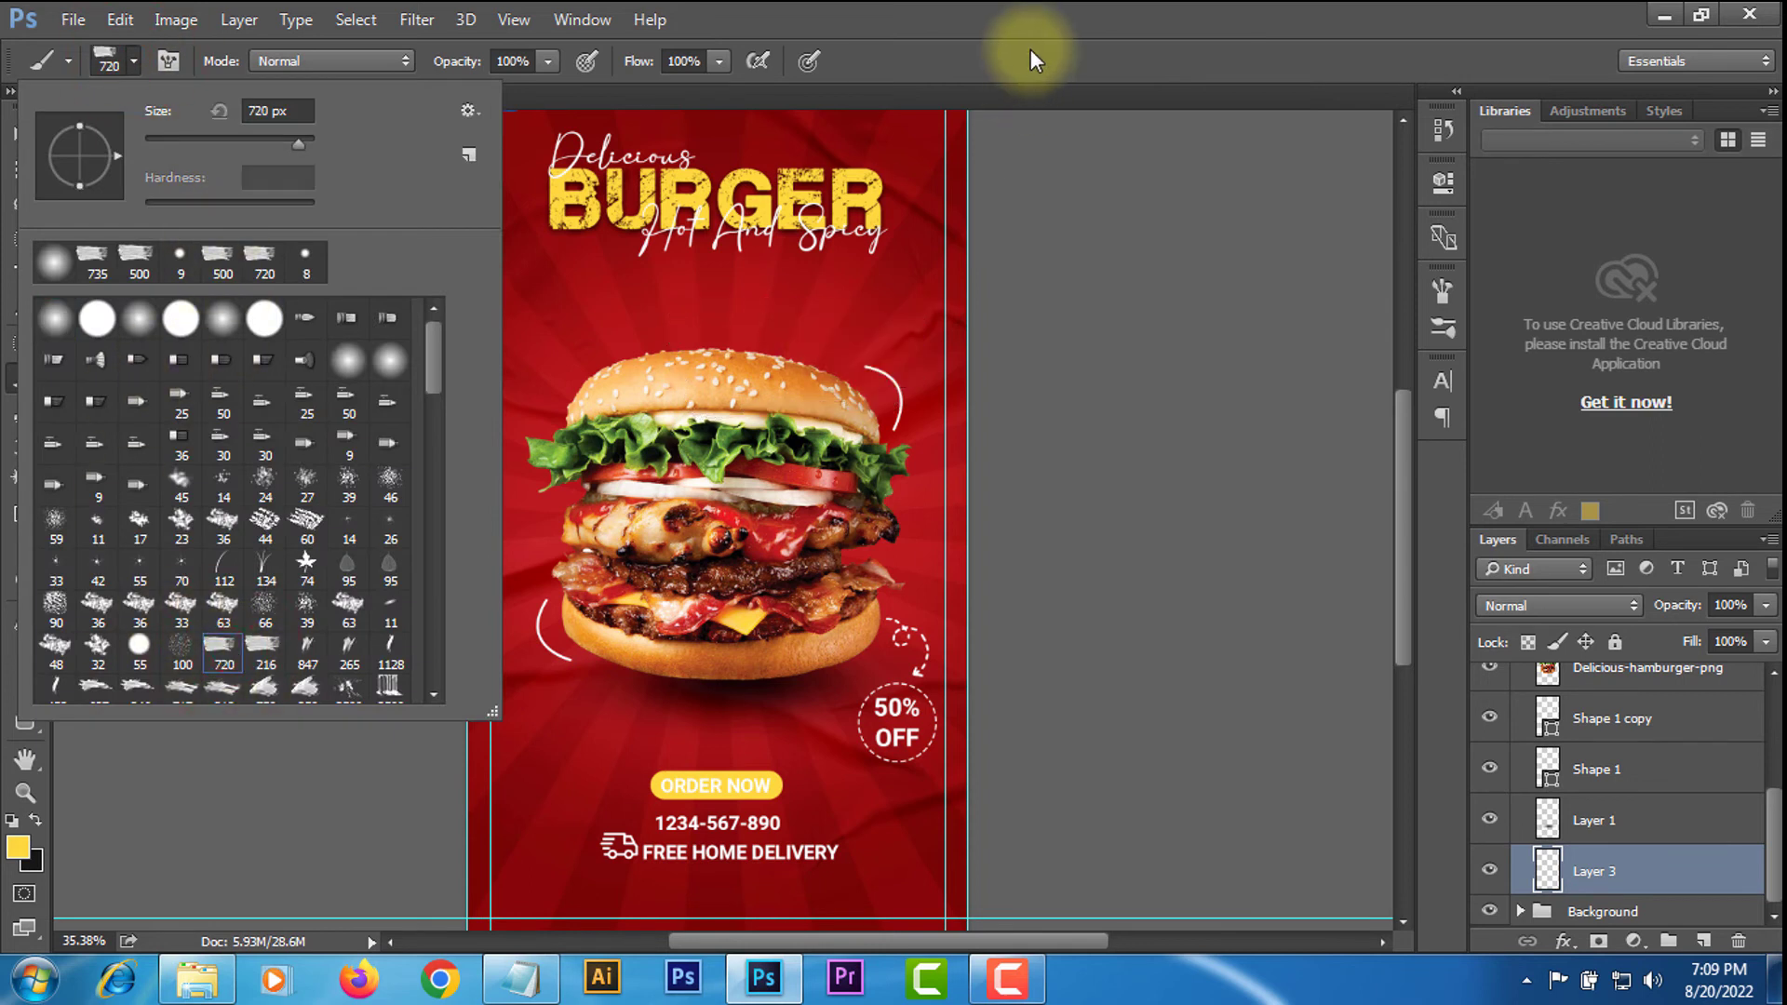
left_click(1031, 54)
left_click(167, 61)
left_click_drag(1374, 536, 1326, 567)
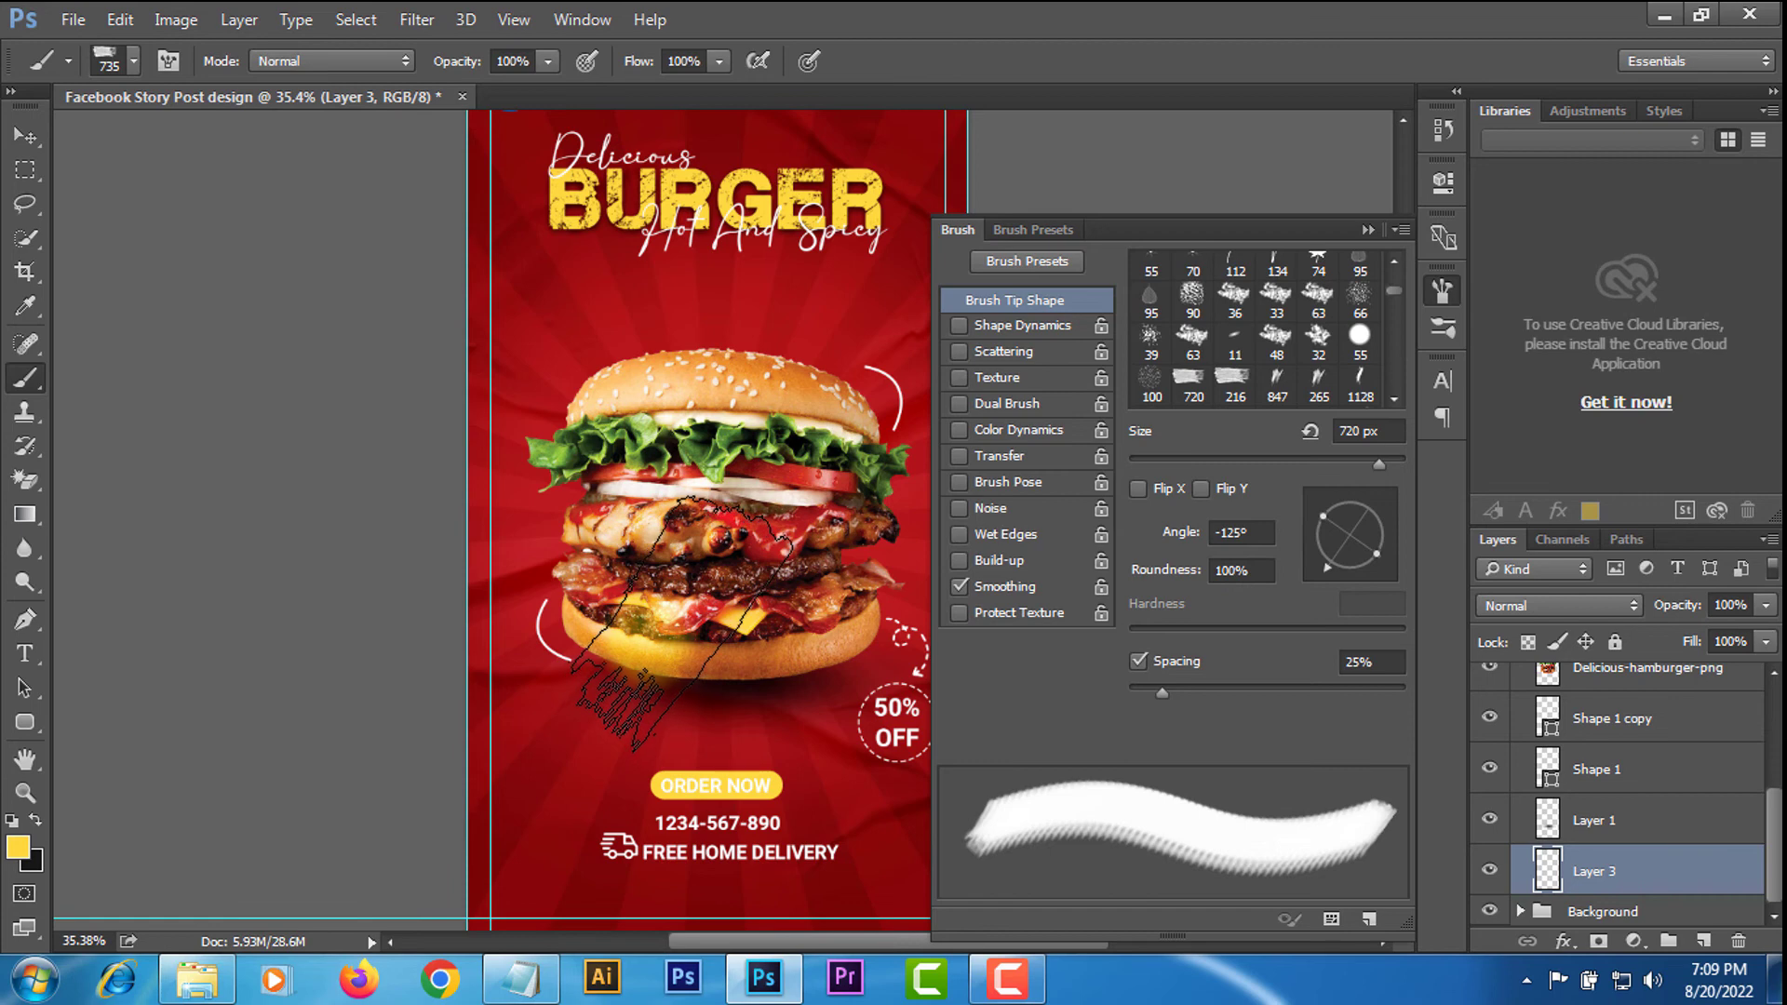
Paint #ffd83f textured brush strokes beneath the burger on Layer 3, undoing the oversized stroke and reducing the brush size to 500 px.
left_click(17, 847)
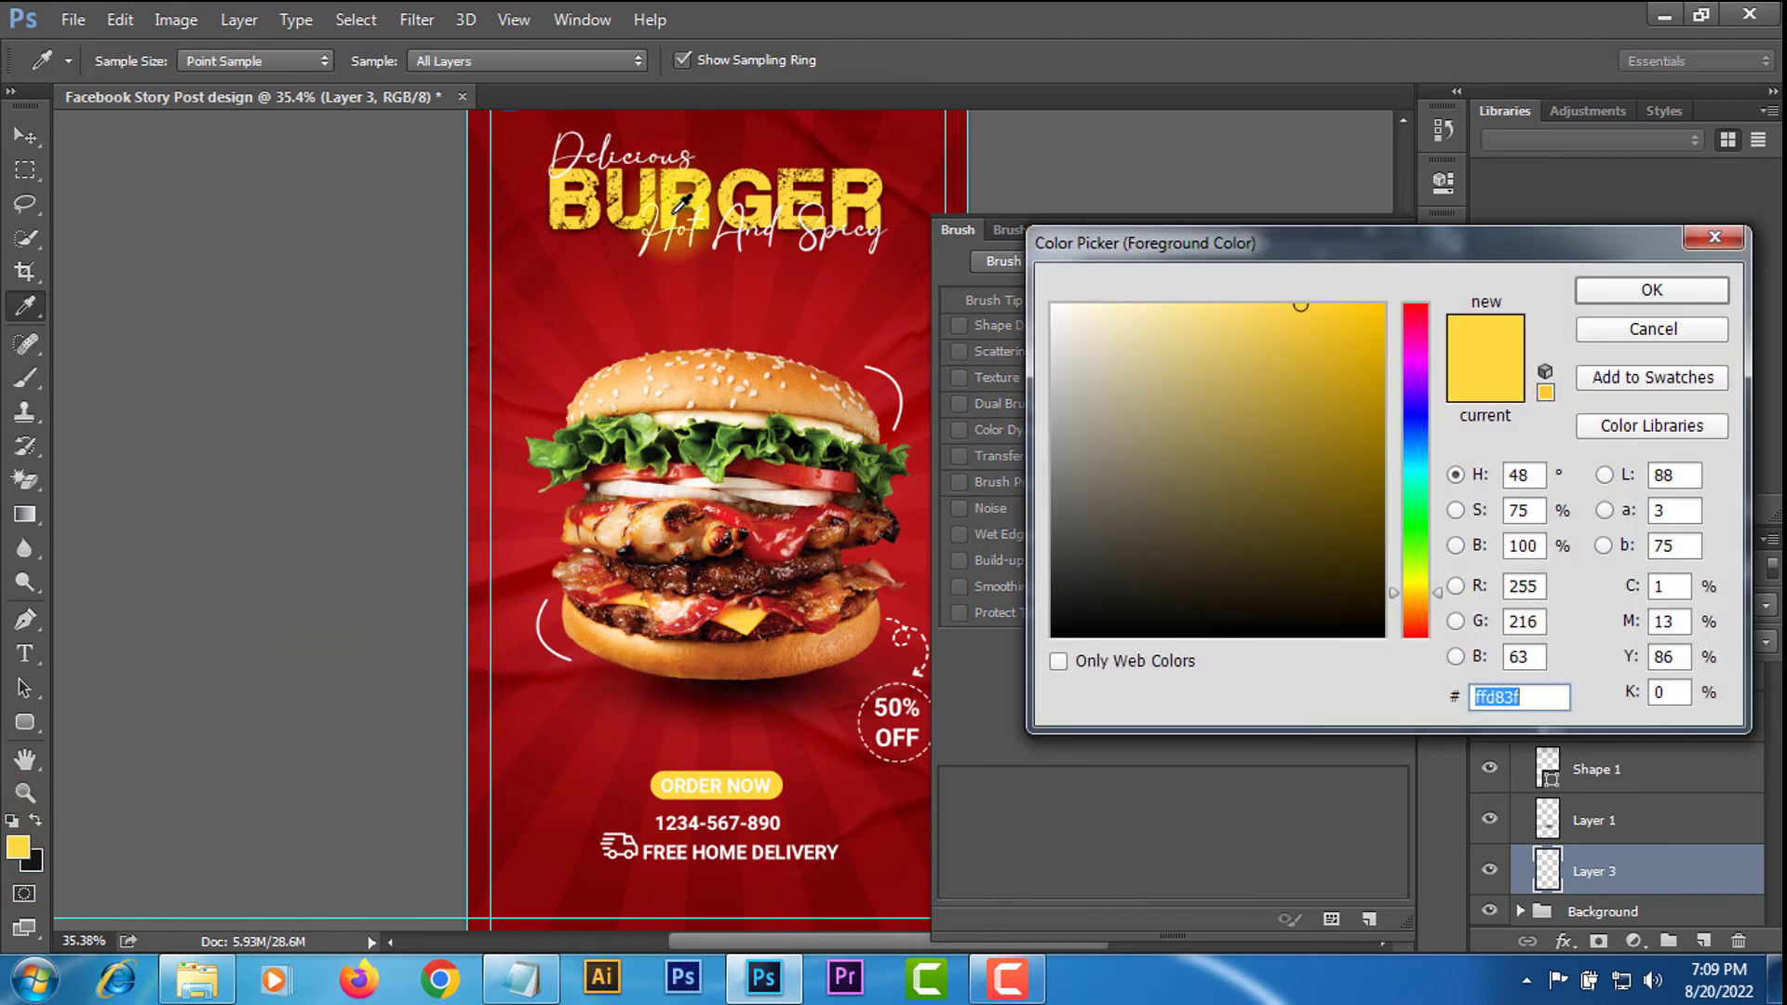
left_click(1598, 293)
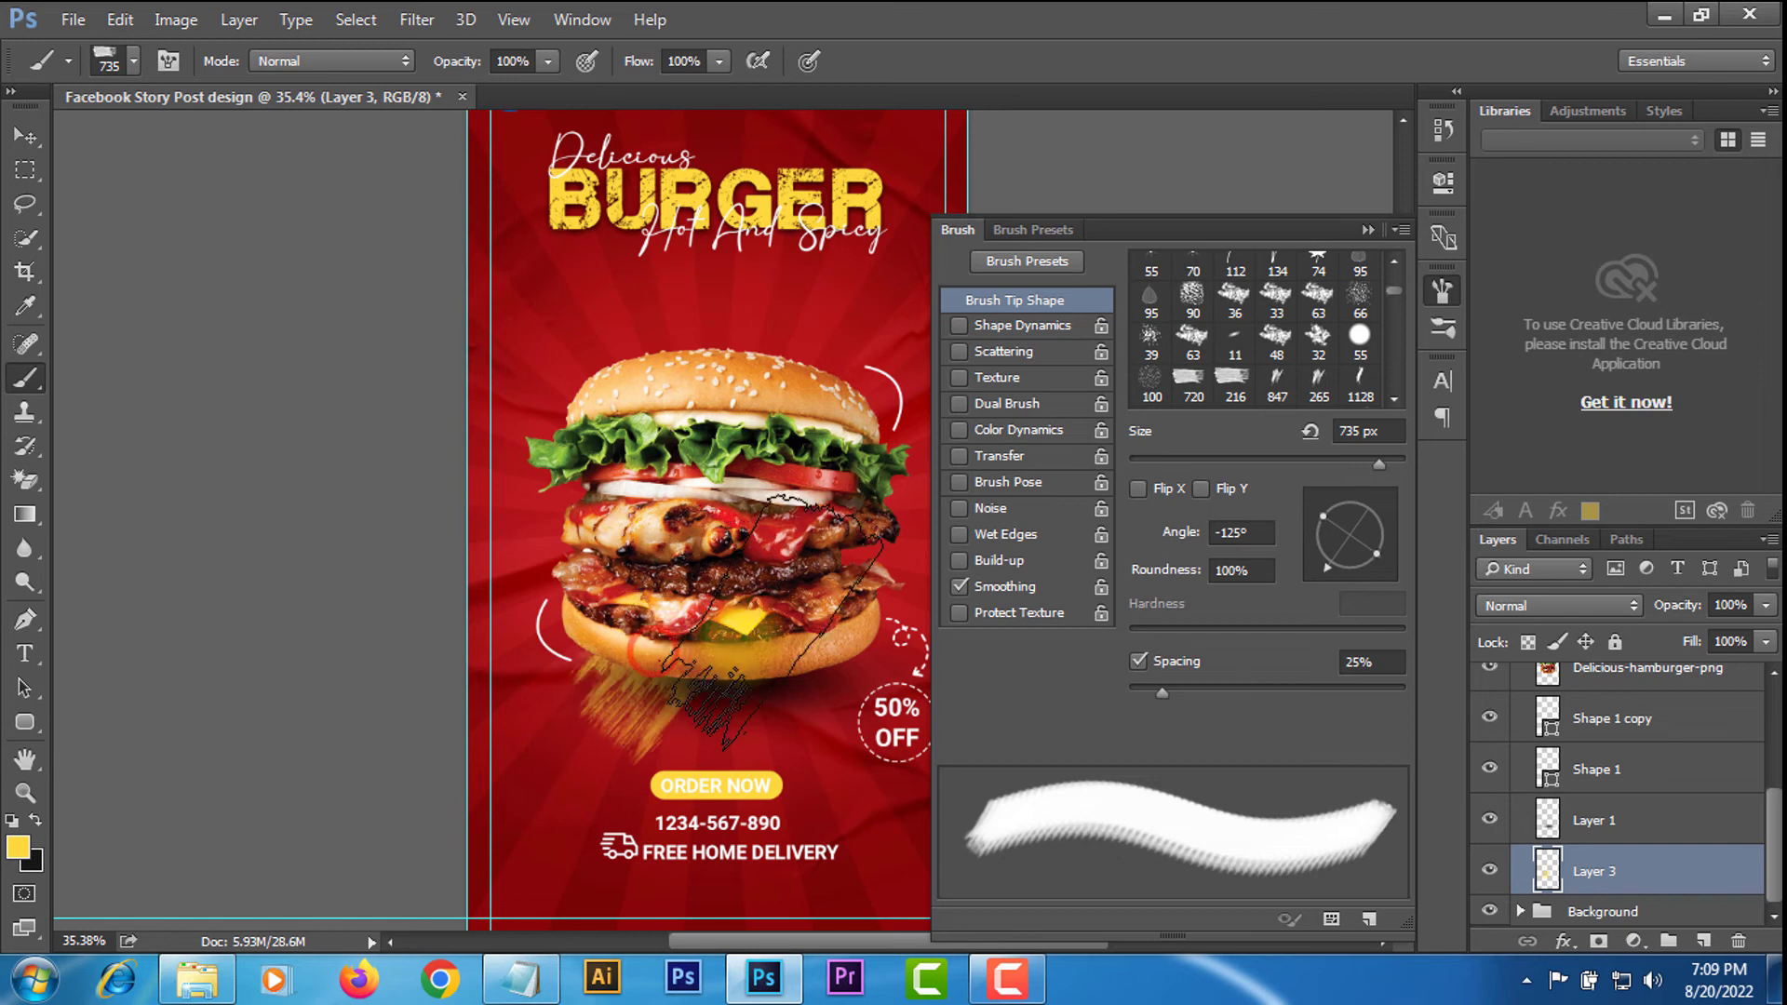
left_click(717, 653)
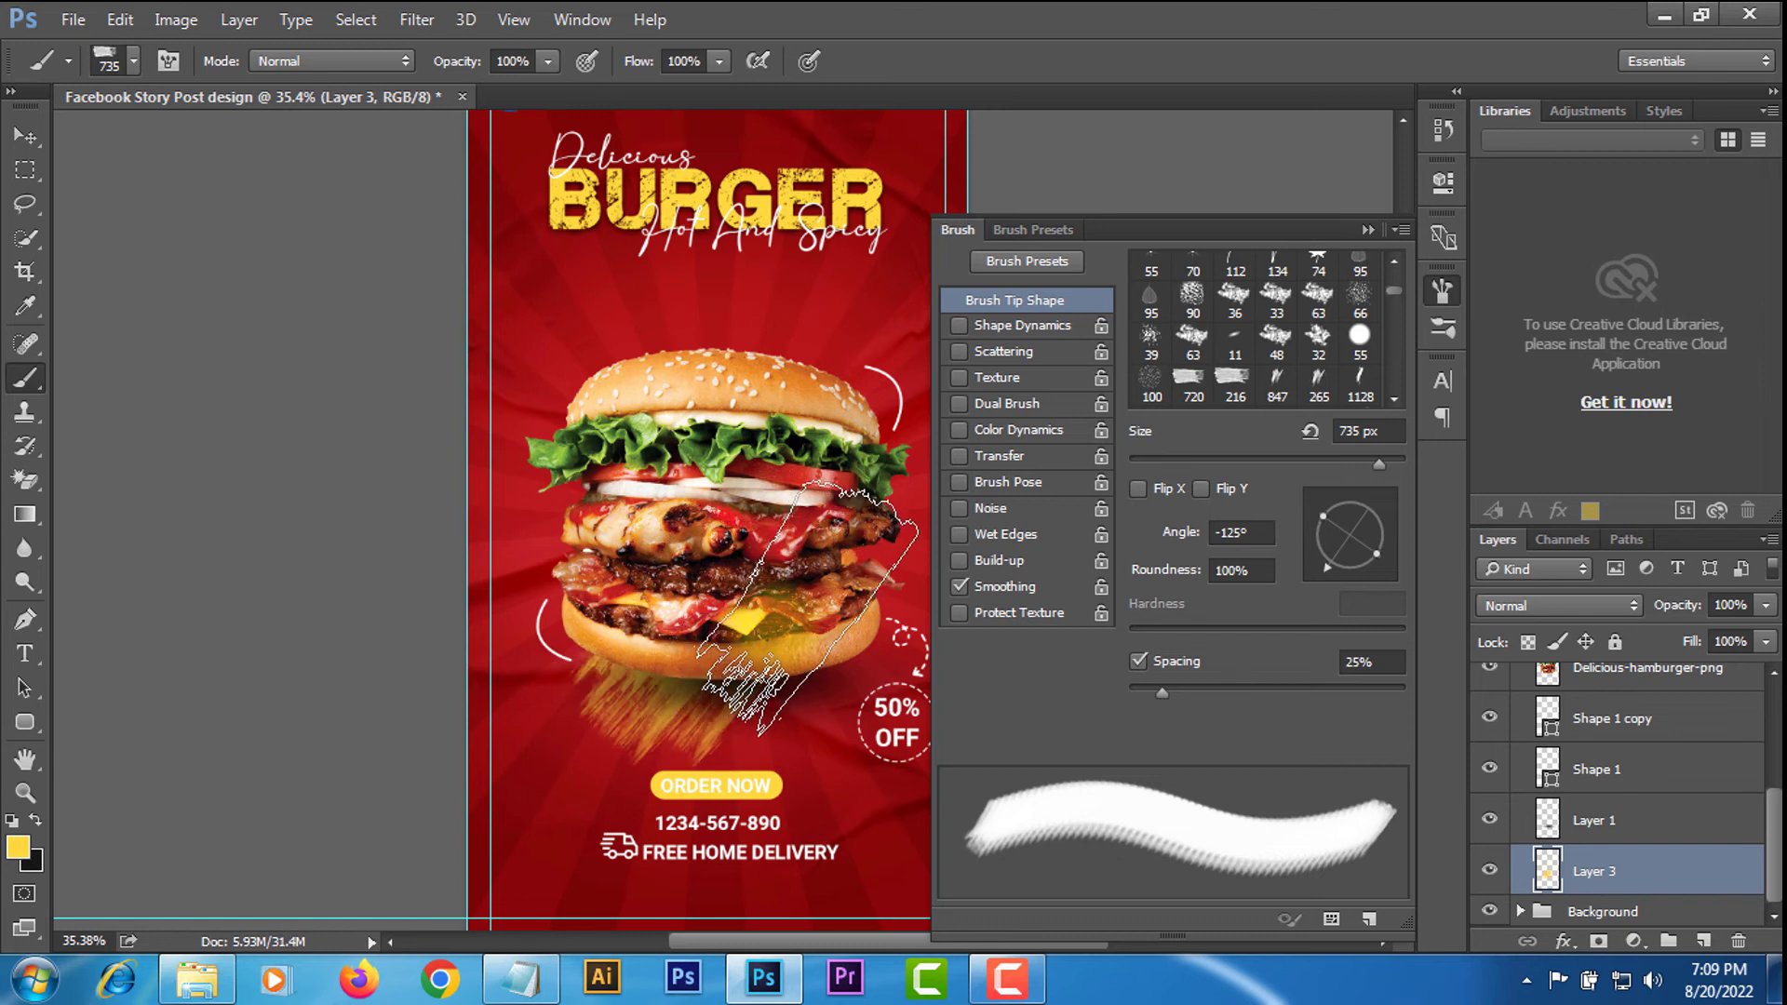
key("ctrl+z")
key("bracketleft")
key("bracketleft")
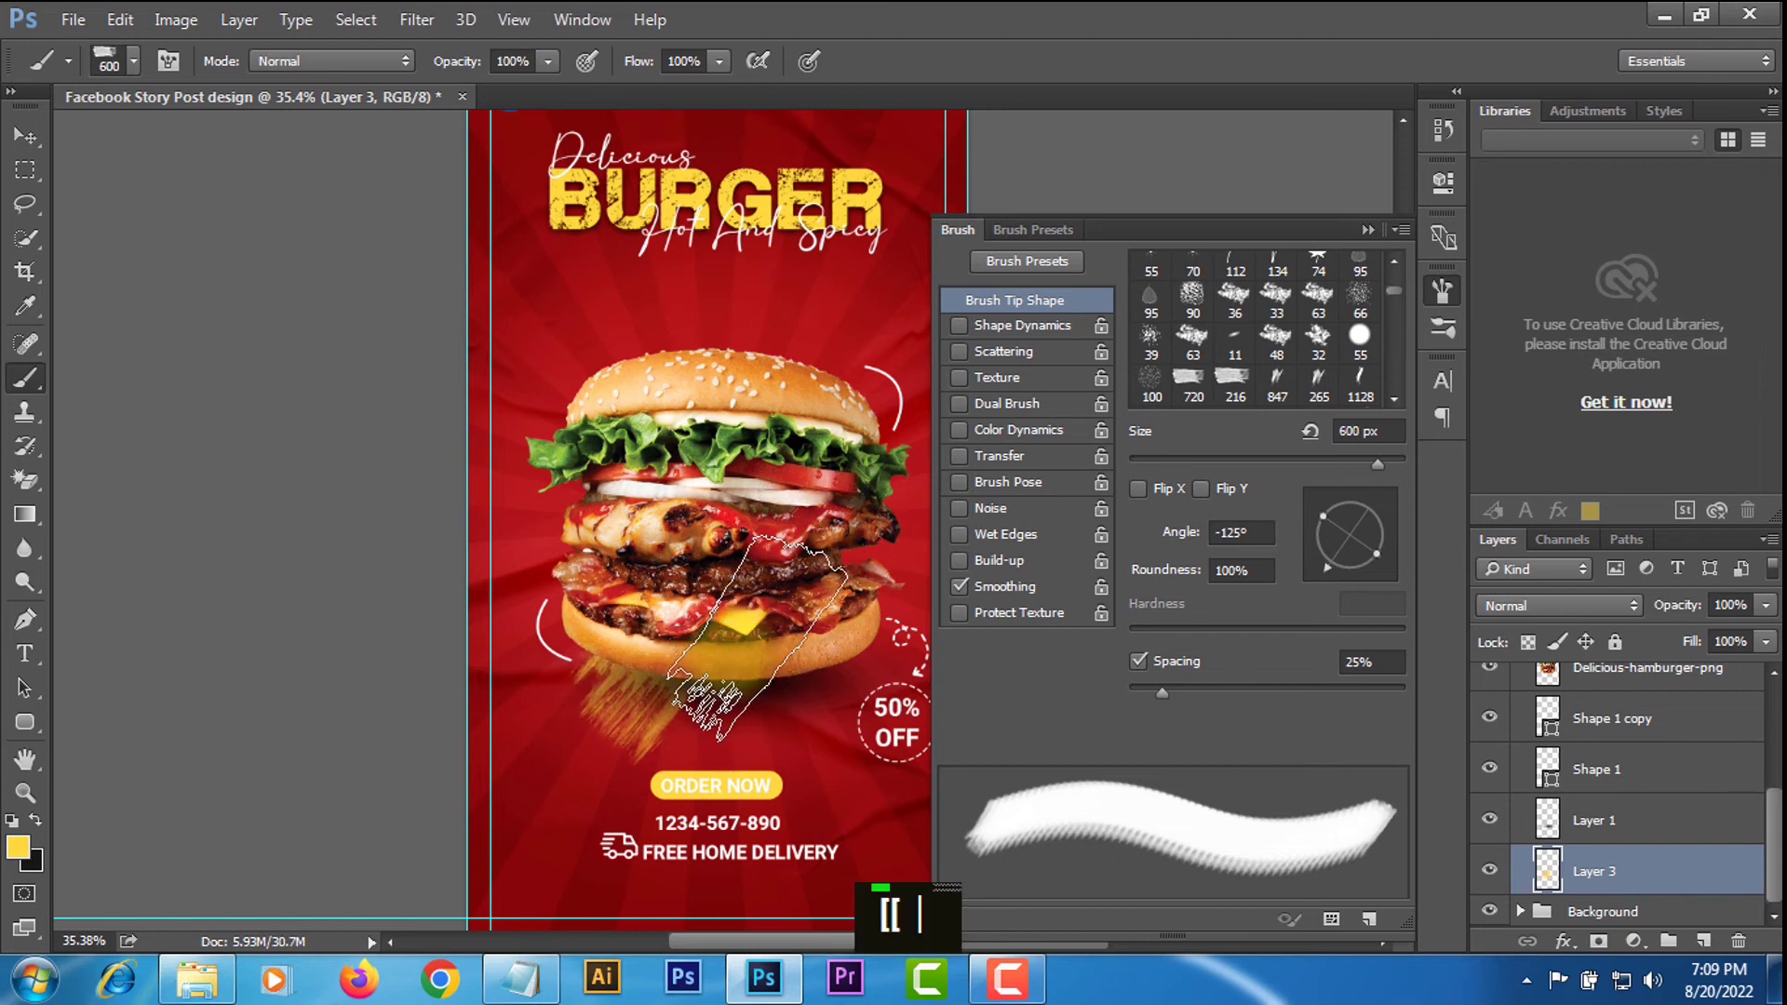
key("bracketleft")
key("bracketleft")
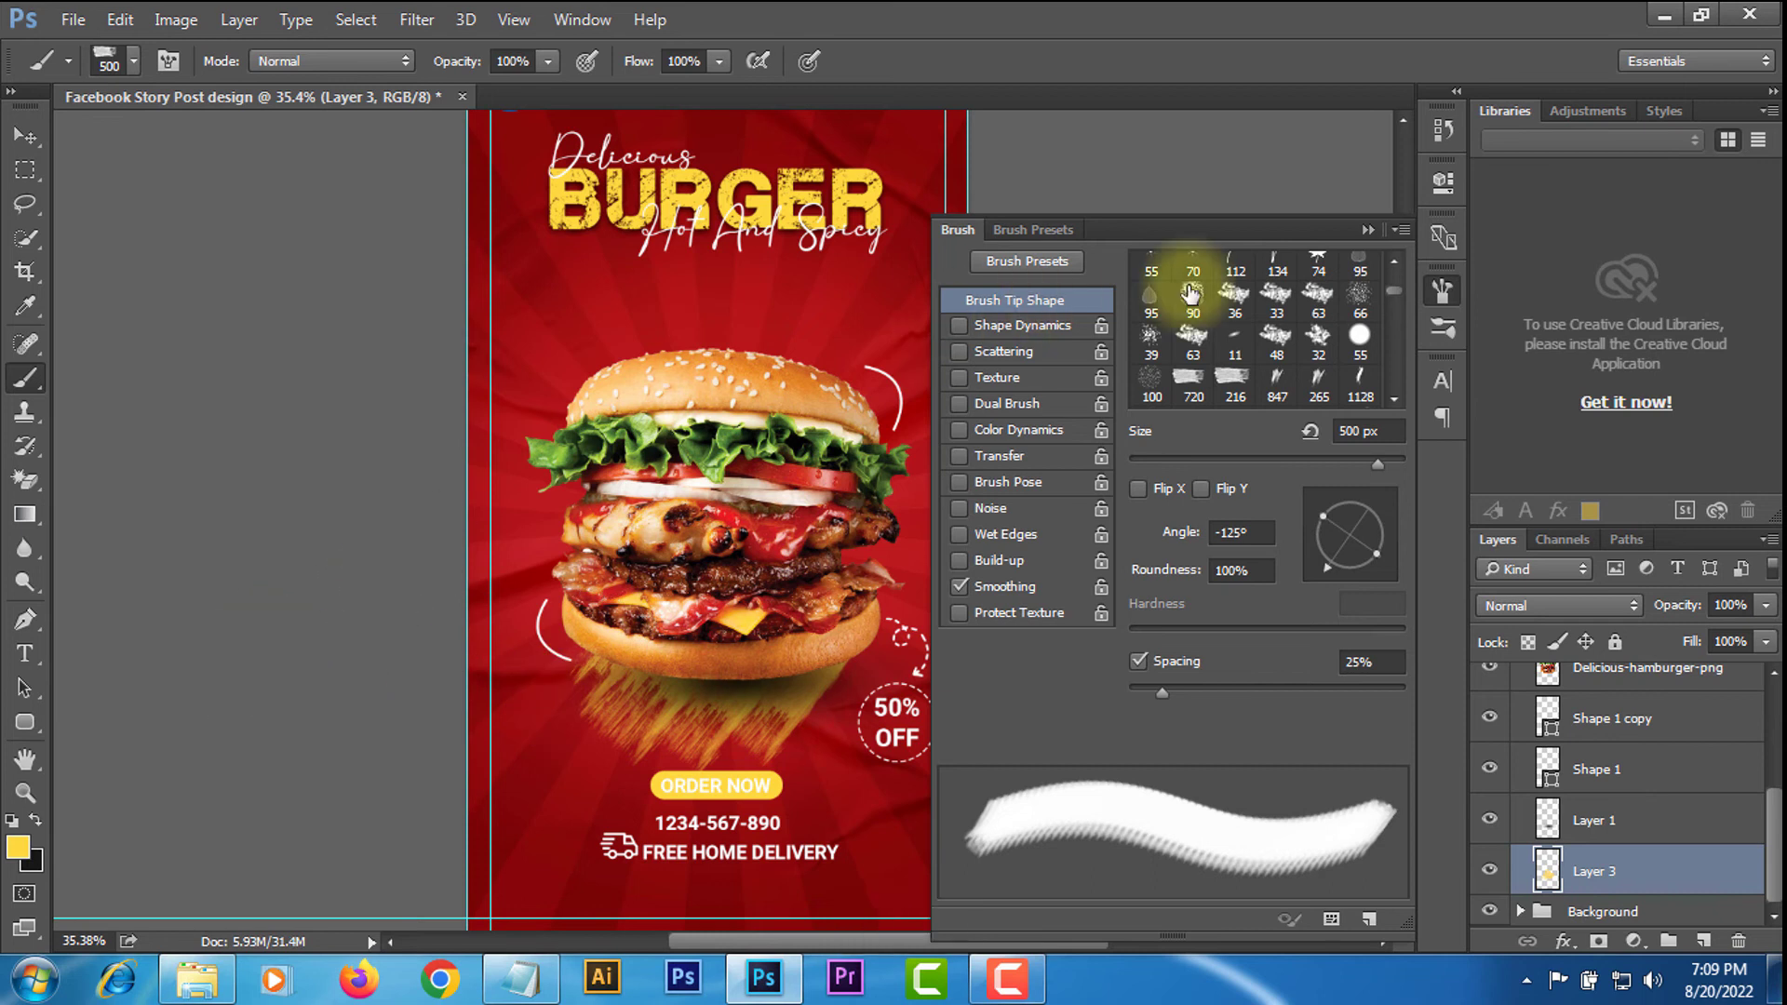
Reposition the yellow brush strokes so they sit directly under the burger's lower bun.
left_click(1366, 230)
left_click(25, 136)
left_click_drag(812, 655, 795, 692)
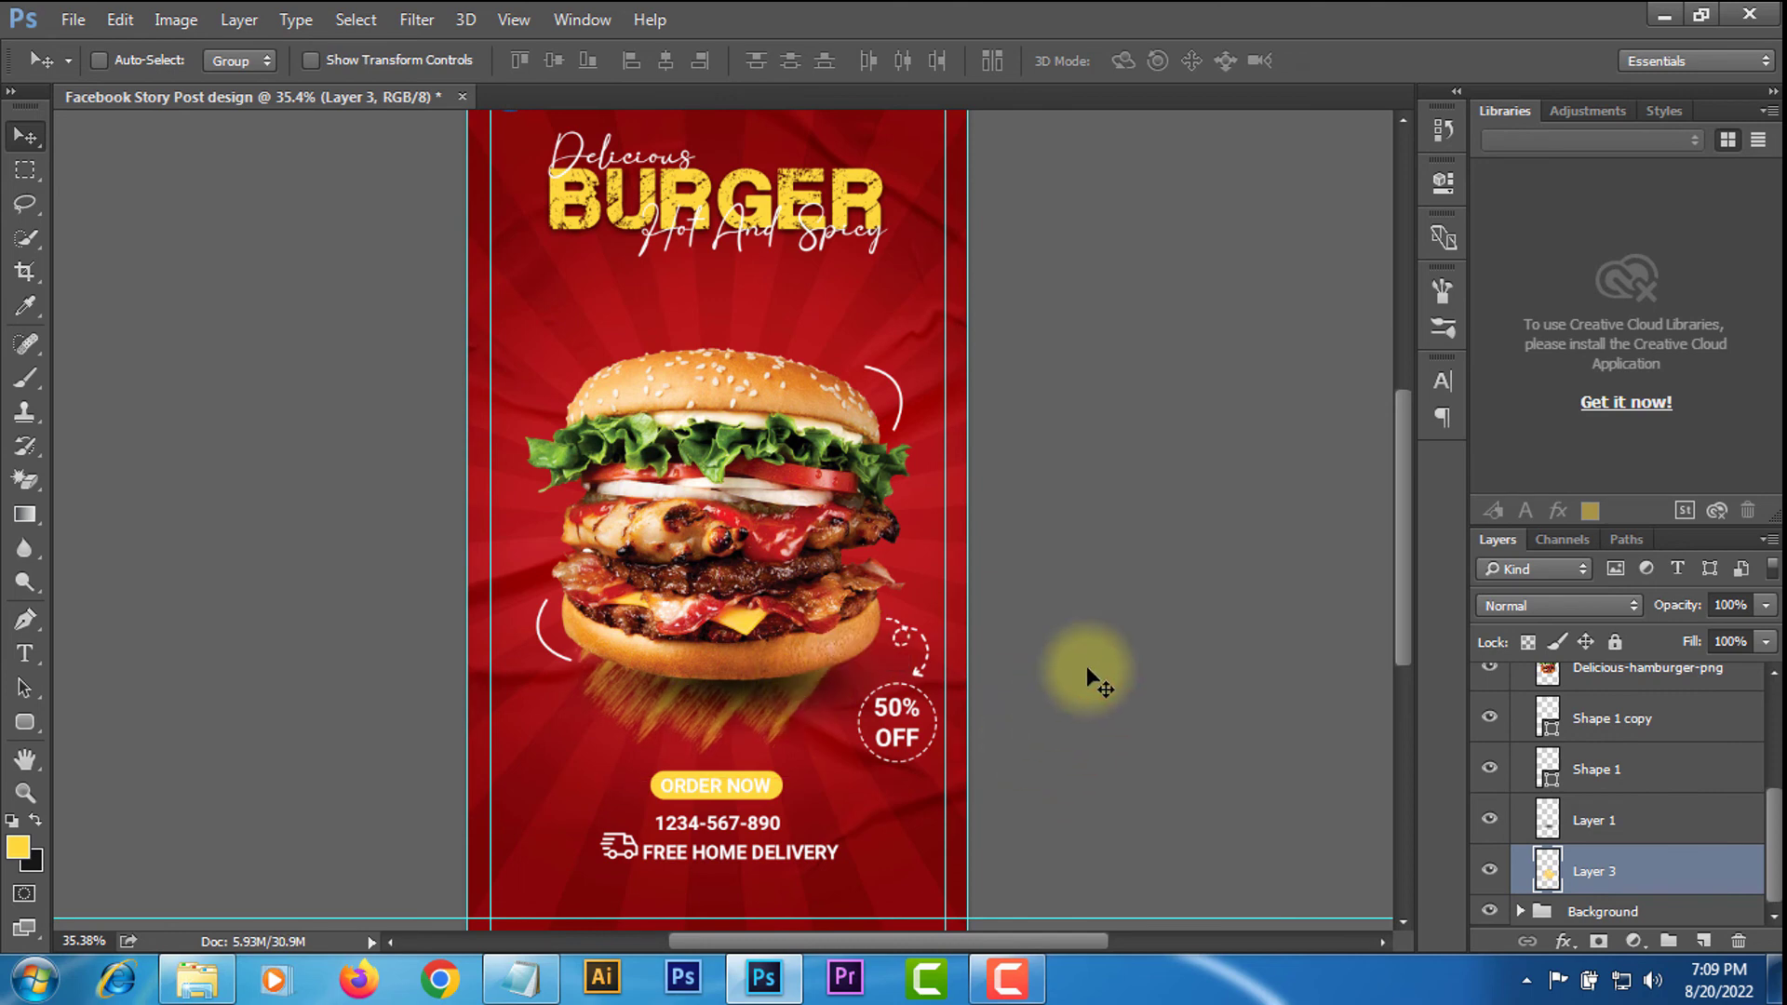
scroll(1229, 780, "down", 3)
scroll(676, 730, "up", 6)
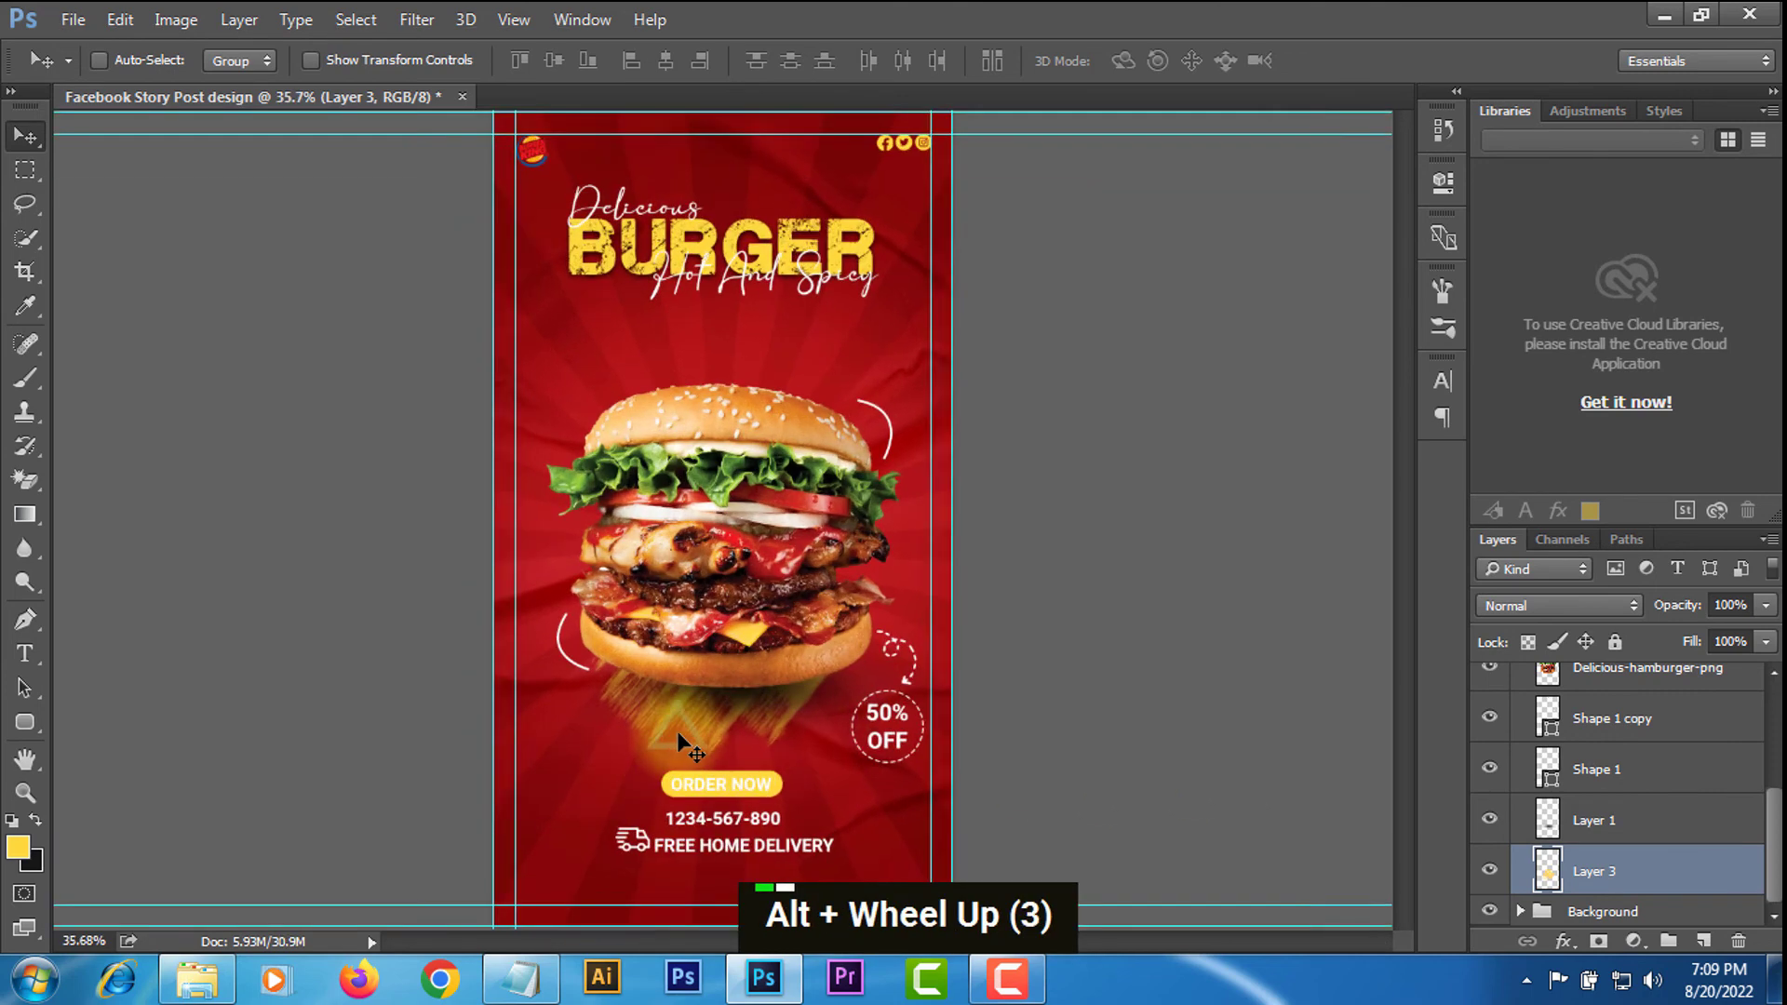
mouse_move(782, 724)
left_mouse_down()
mouse_move(797, 700)
mouse_move(786, 717)
left_mouse_up()
scroll(856, 803, "down", 8)
scroll(708, 763, "up", 5)
scroll(589, 729, "down", 2)
scroll(577, 745, "down", 2)
scroll(530, 760, "up", 3)
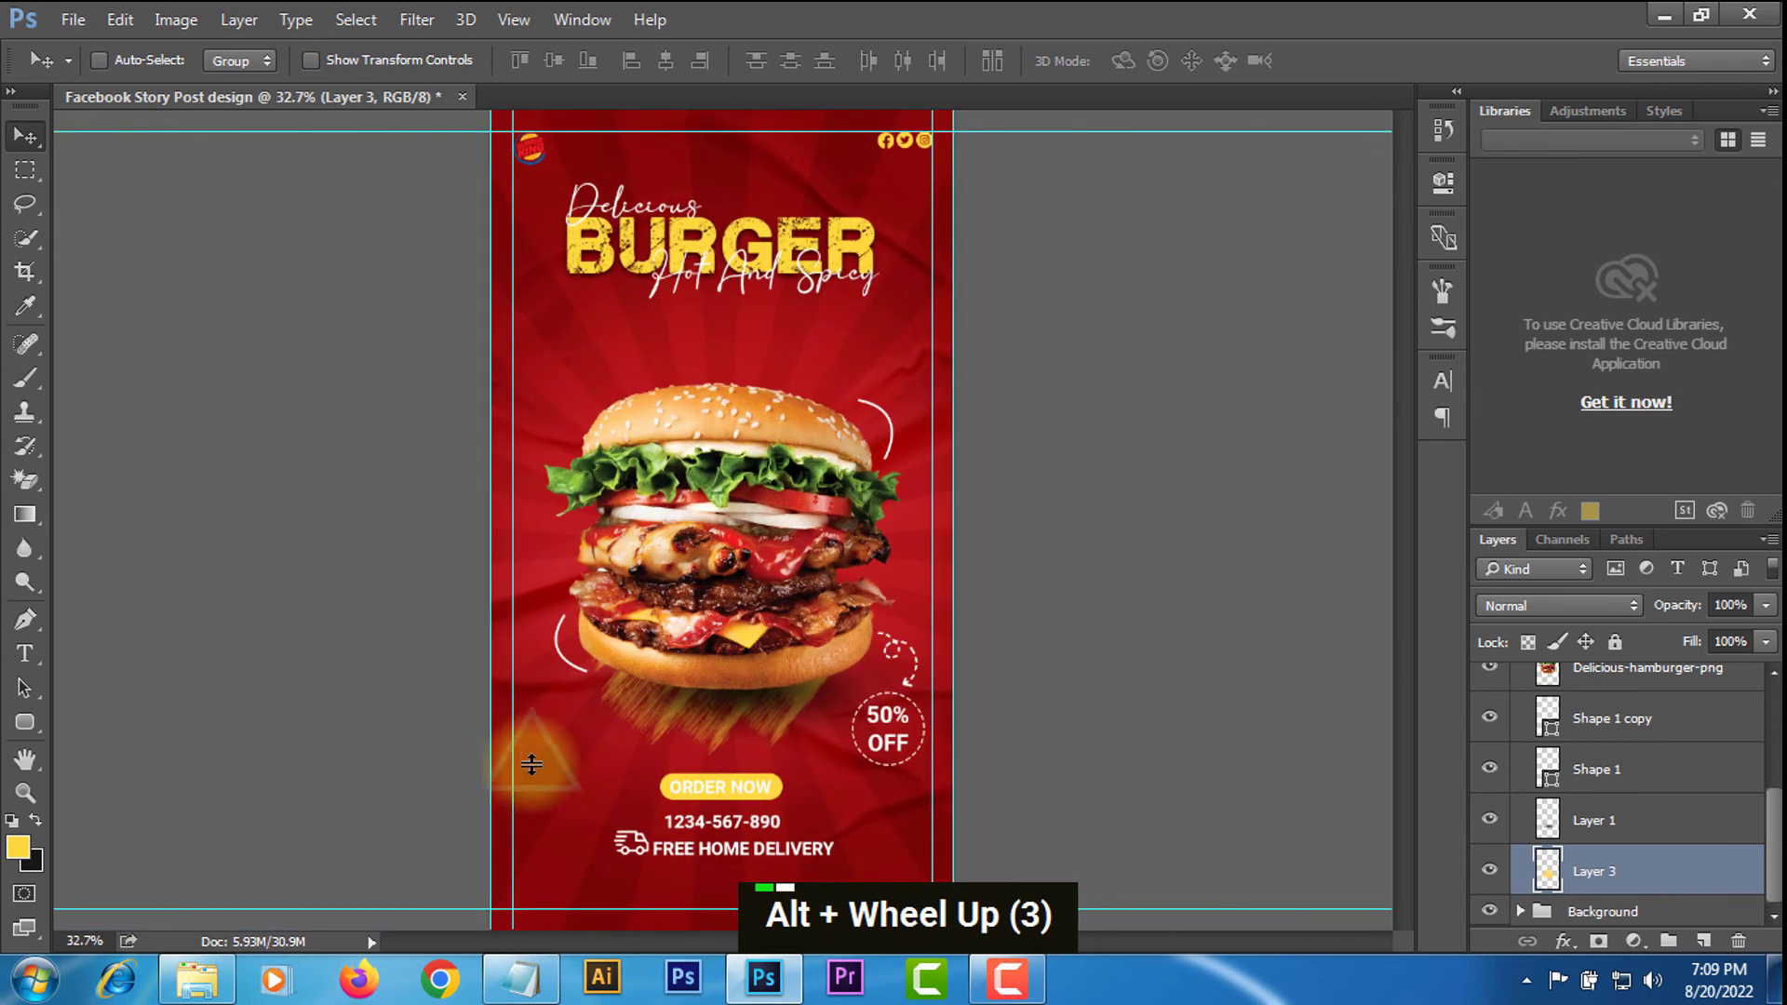
scroll(573, 780, "down", 1)
Collapse the Image group, check it by toggling its visibility, and scale the whole group up to nearly fill the width between the guides.
scroll(1629, 745, "up", 14)
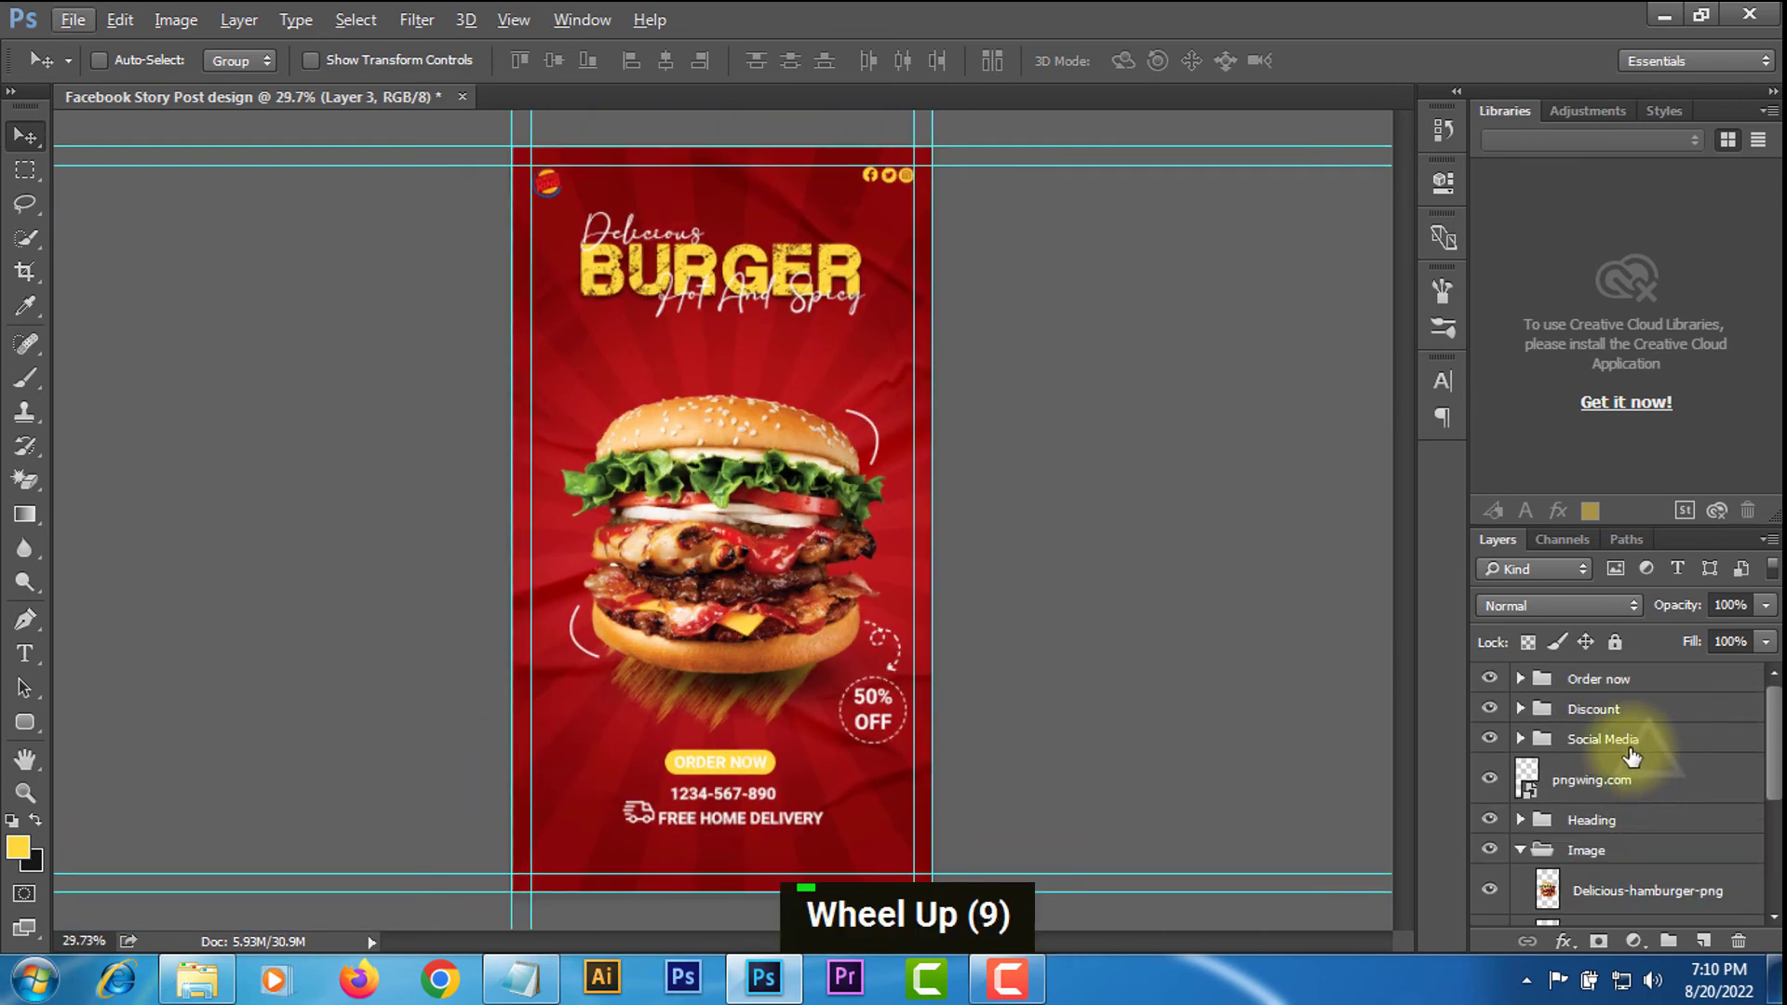
left_click(1520, 850)
scroll(1488, 852, "down", 1)
double_click(1490, 852)
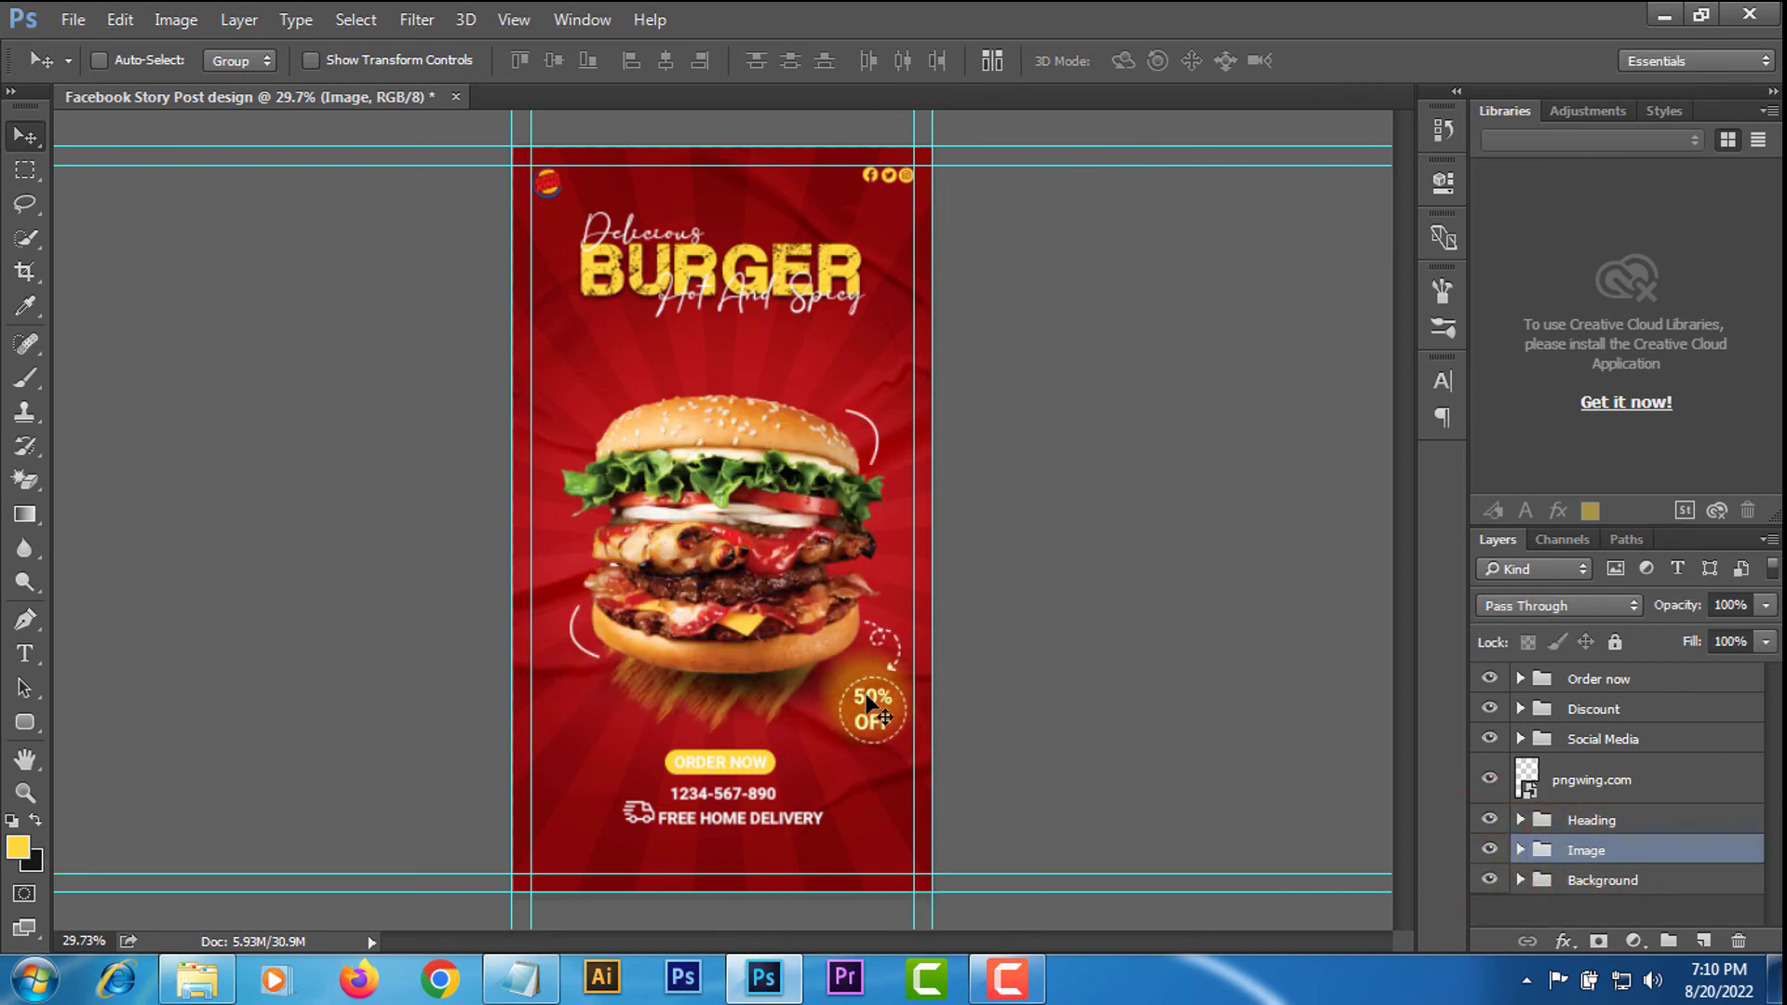
key("ctrl+t")
left_click_drag(965, 392, 1006, 366)
left_click(1188, 60)
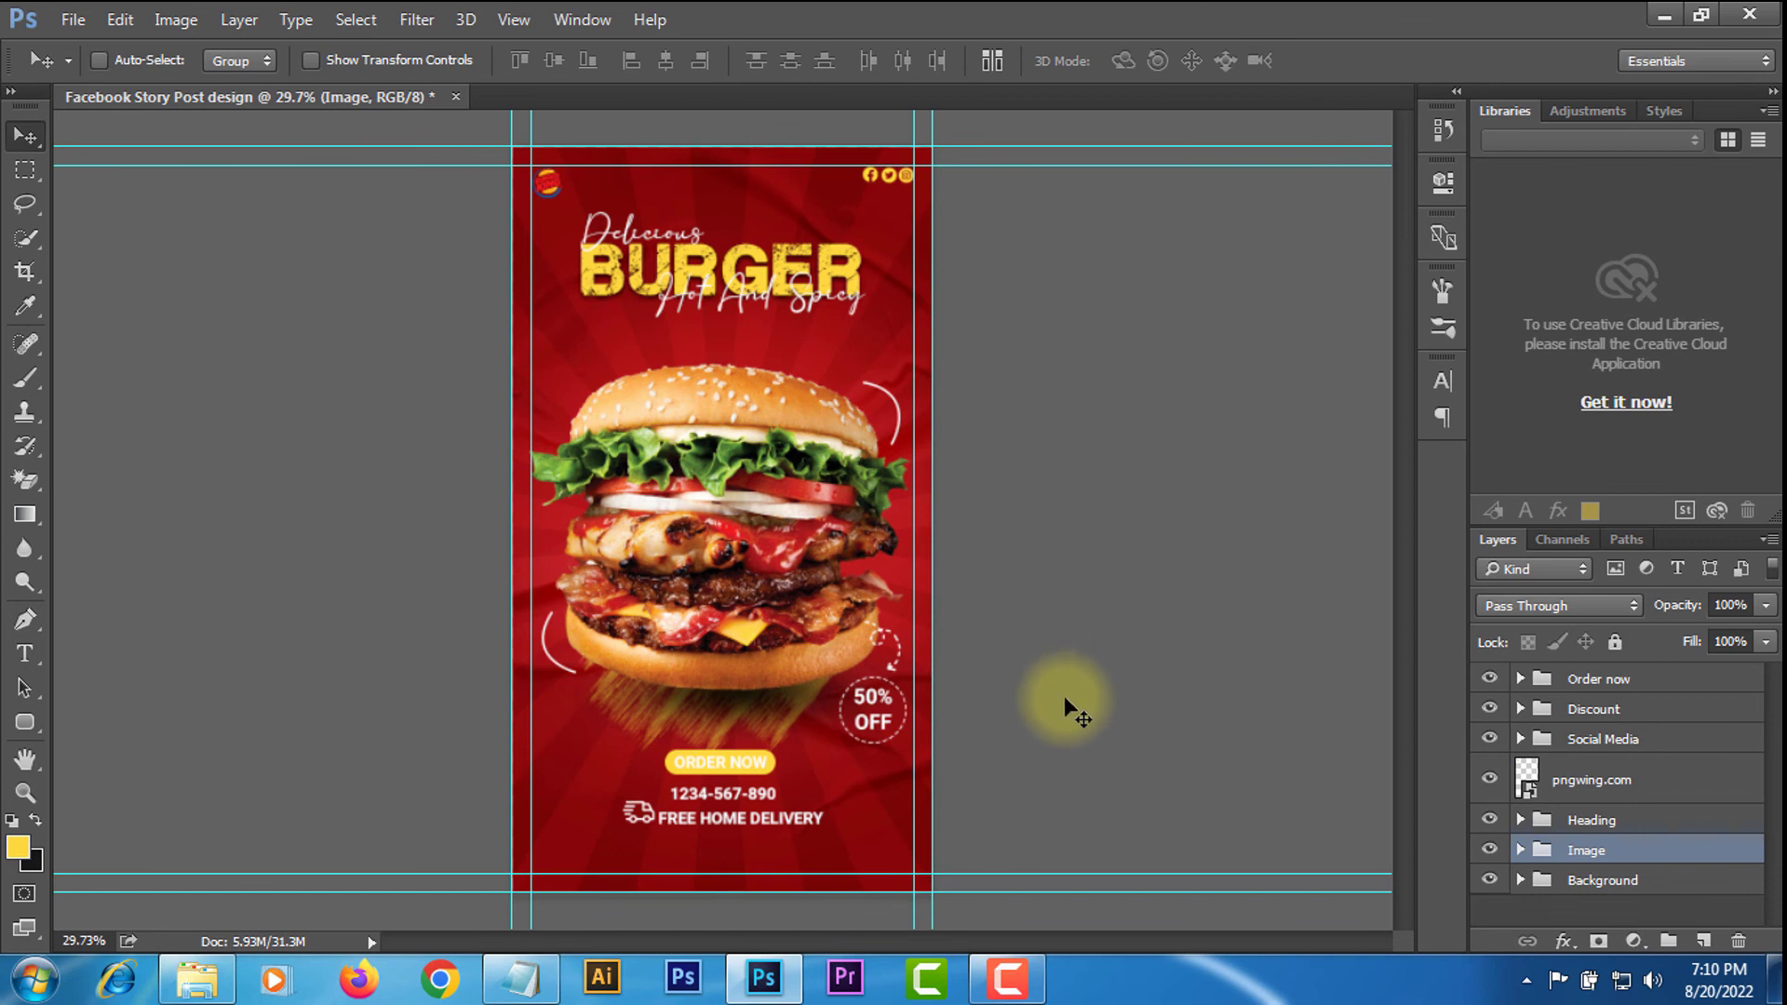
Try to centre the Image group horizontally on the canvas.
double_click(1491, 852)
key("ctrl+a")
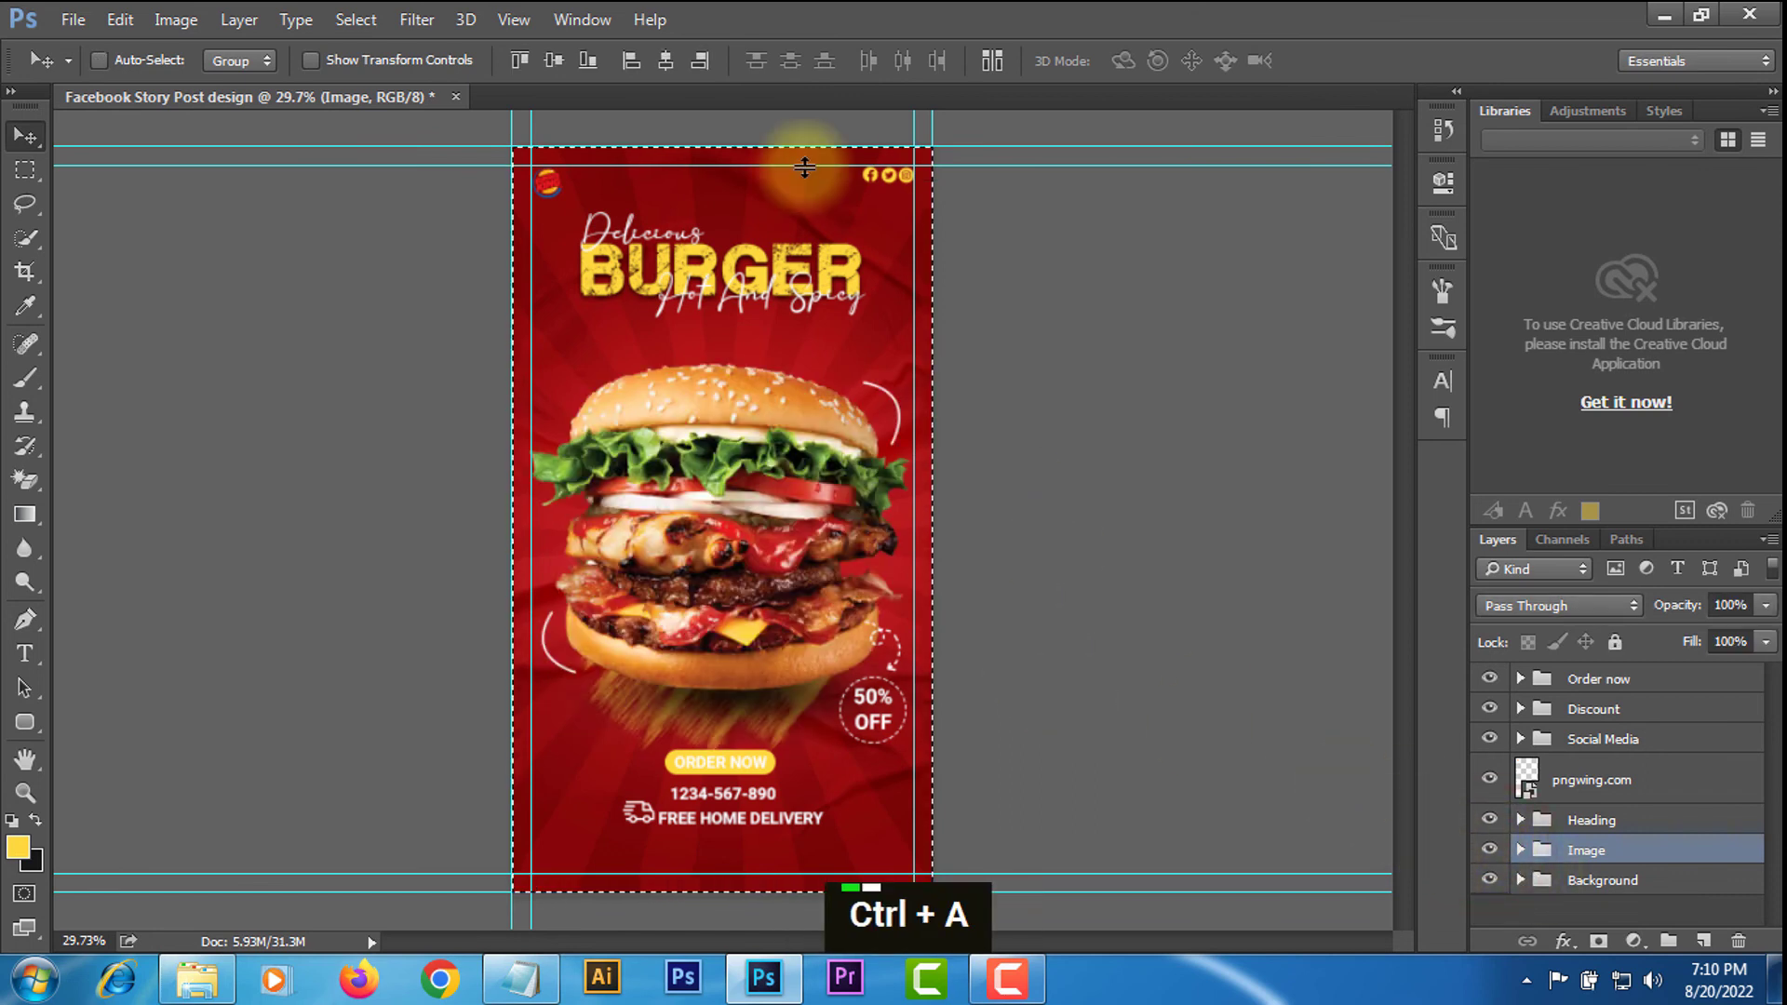
left_click(666, 60)
key("ctrl+z")
key("ctrl+d")
Enlarge the Heading group to about 116% and move it down to about Y 349 px.
double_click(1491, 820)
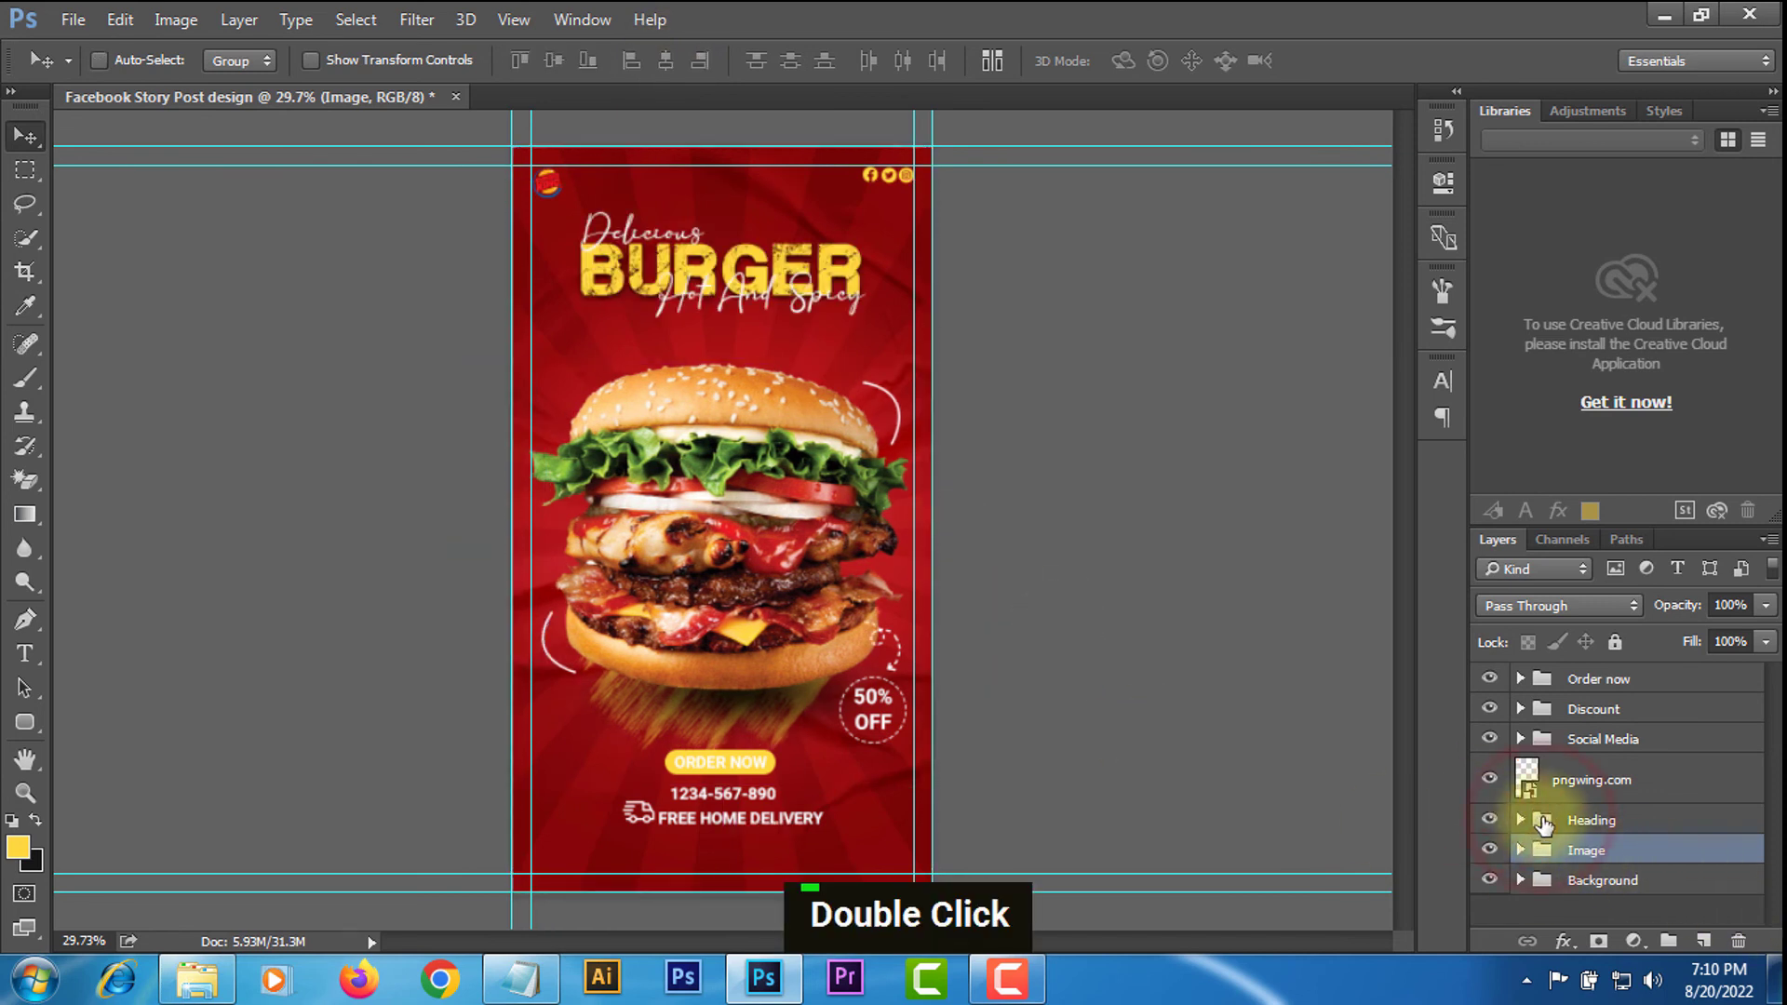
left_click(1564, 820)
key("ctrl+t")
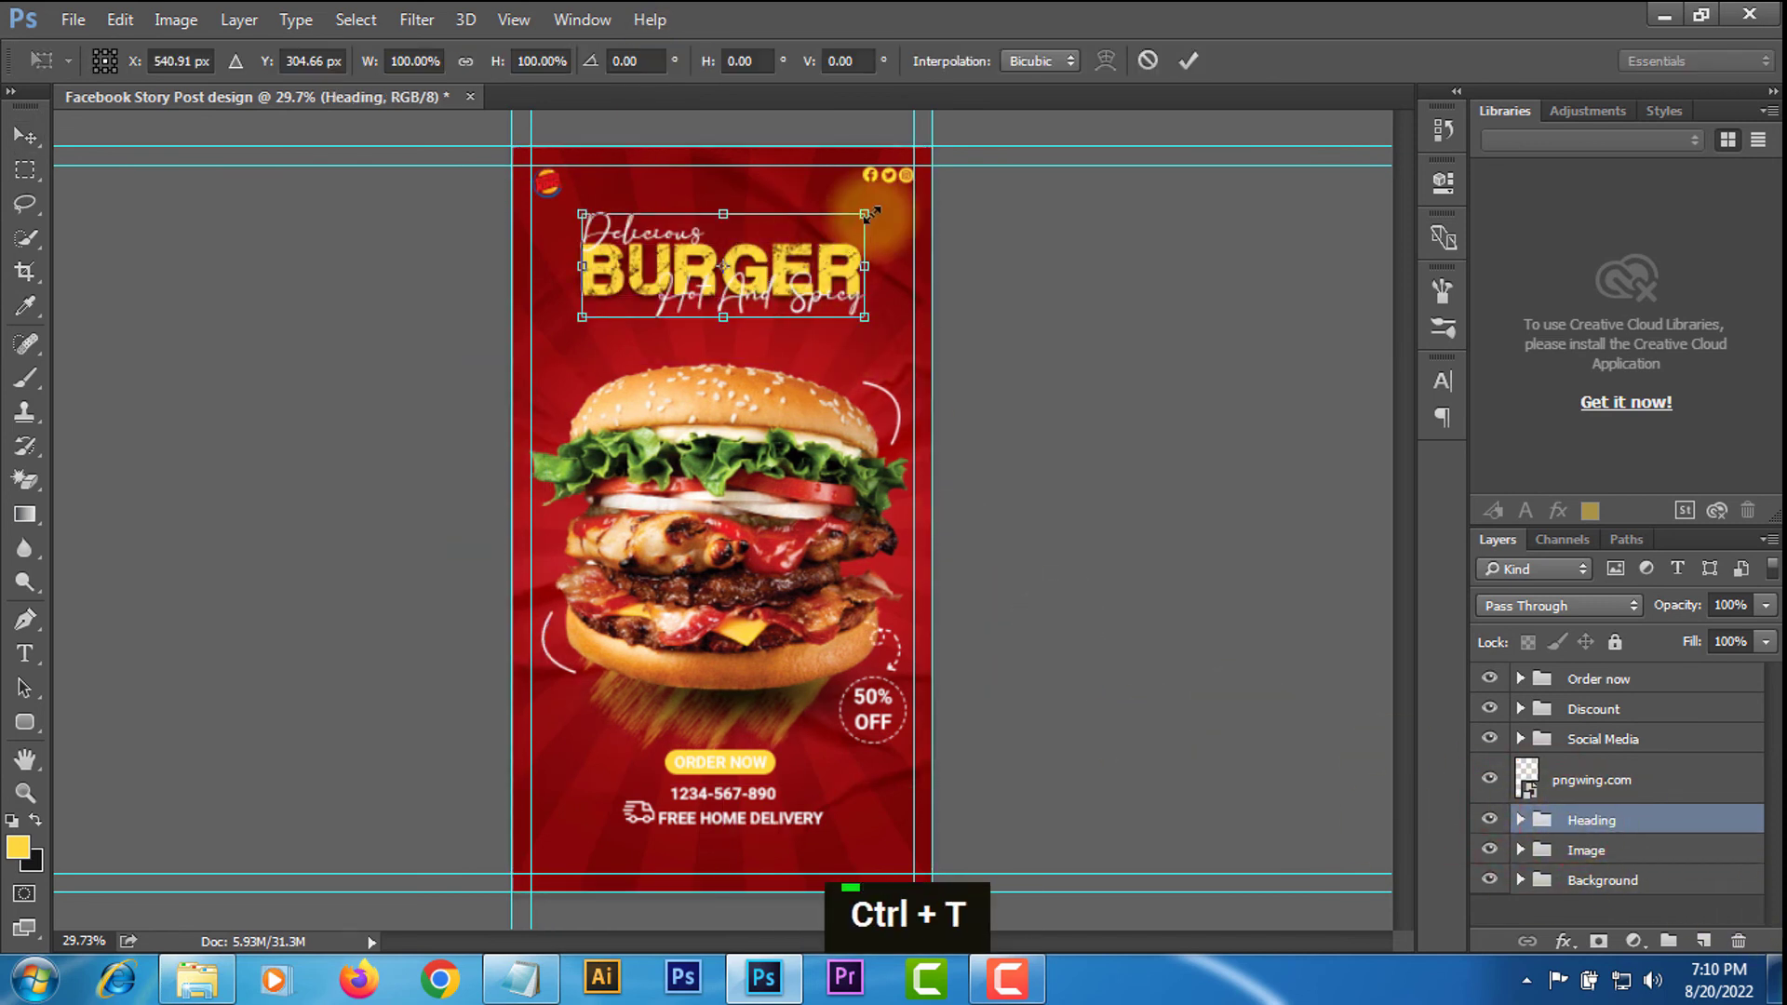
mouse_move(866, 214)
left_mouse_down()
mouse_move(906, 186)
mouse_move(891, 193)
left_mouse_up()
left_click_drag(755, 274, 756, 290)
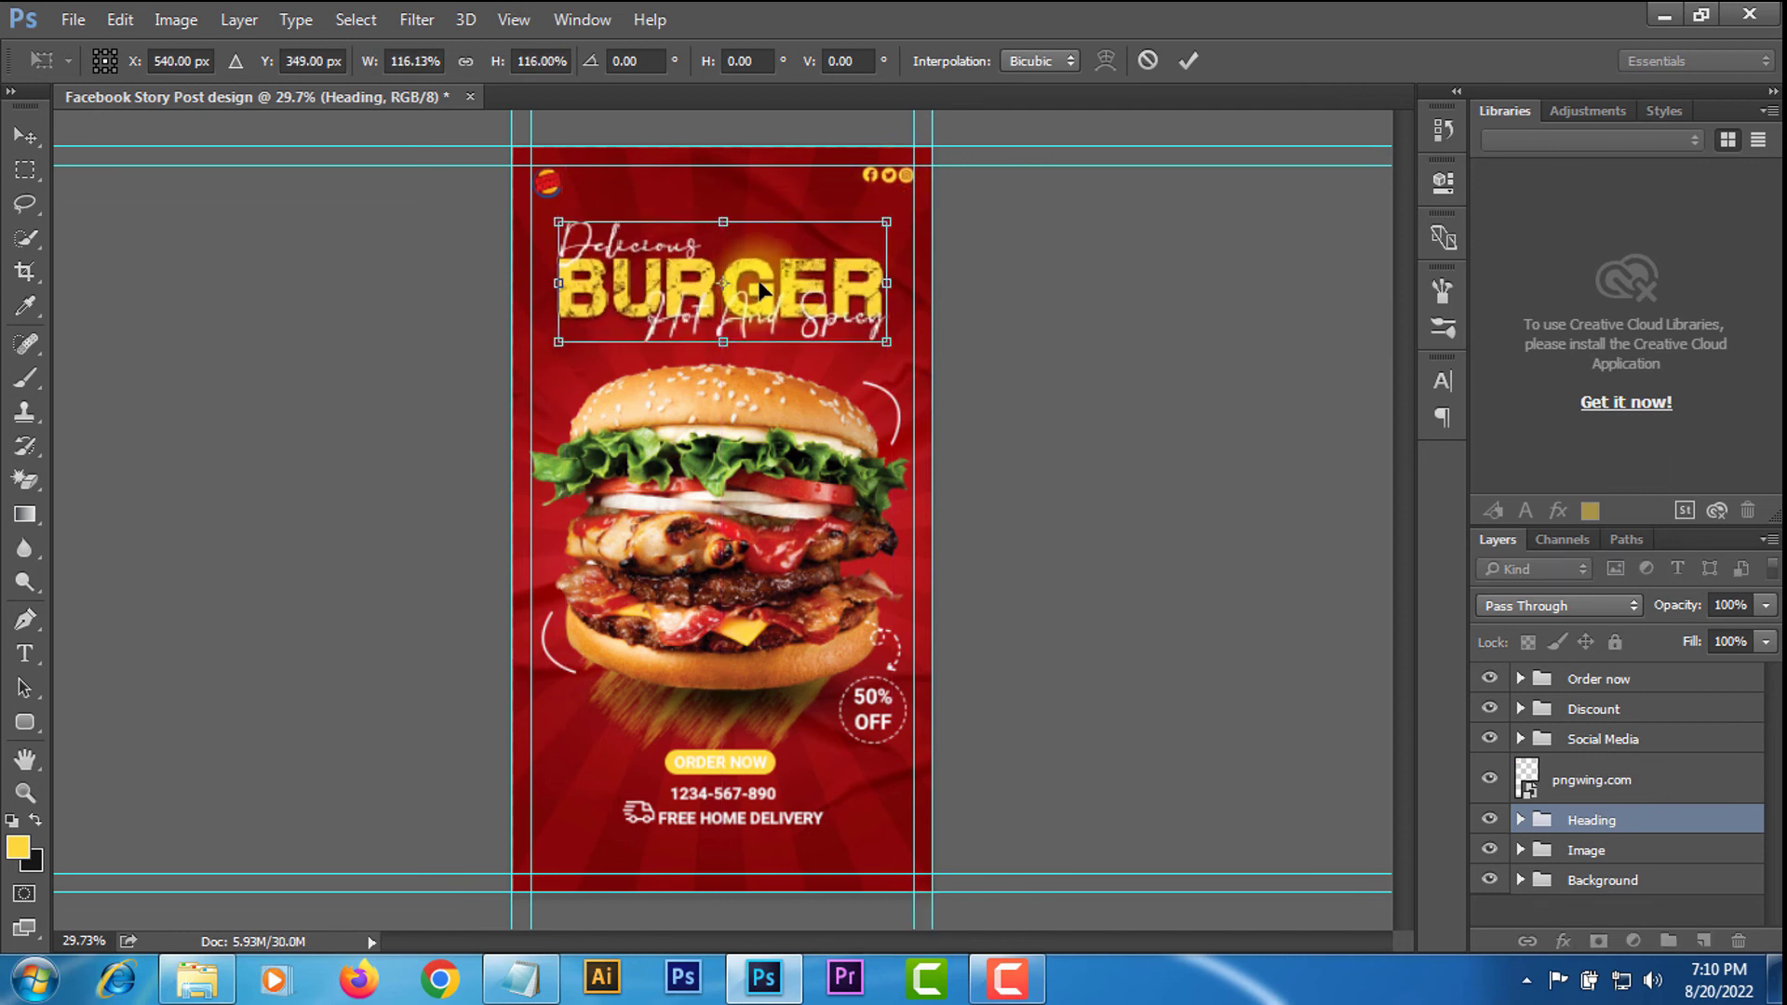
left_click(1187, 61)
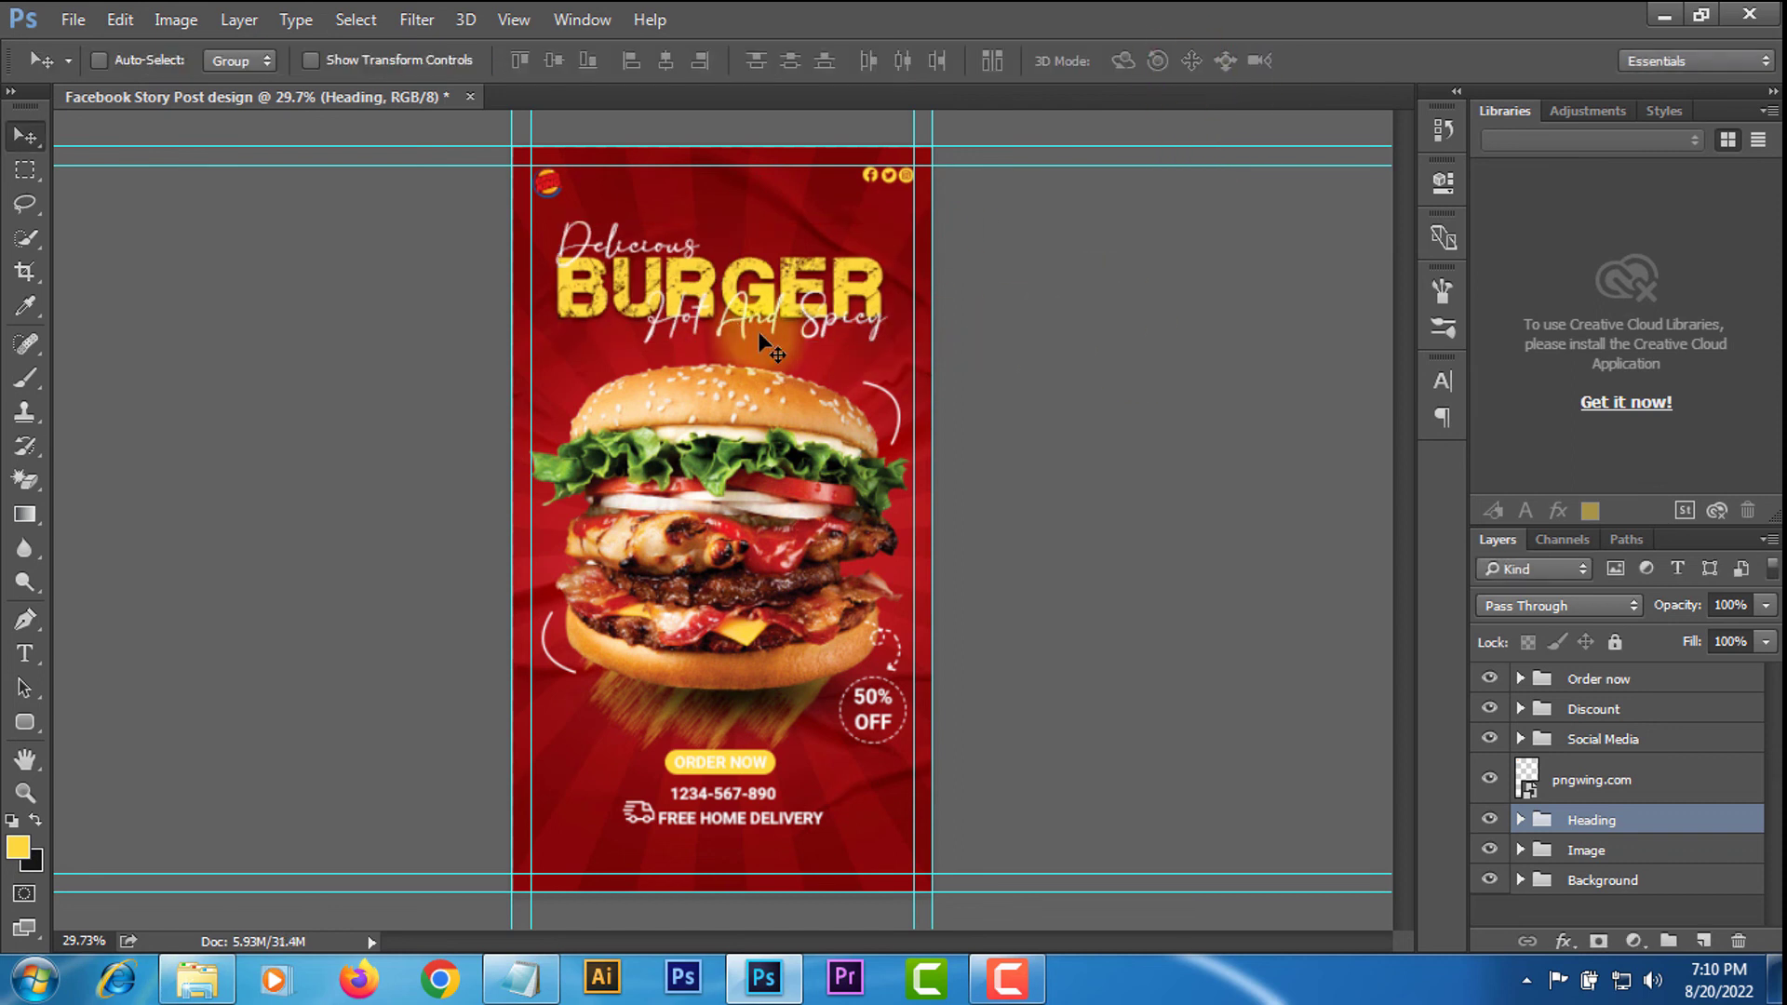
Scale the Heading group down to about 93% and move it up slightly, away from the burger.
key("ctrl+t")
left_click_drag(886, 220, 879, 227)
left_click_drag(742, 300, 742, 285)
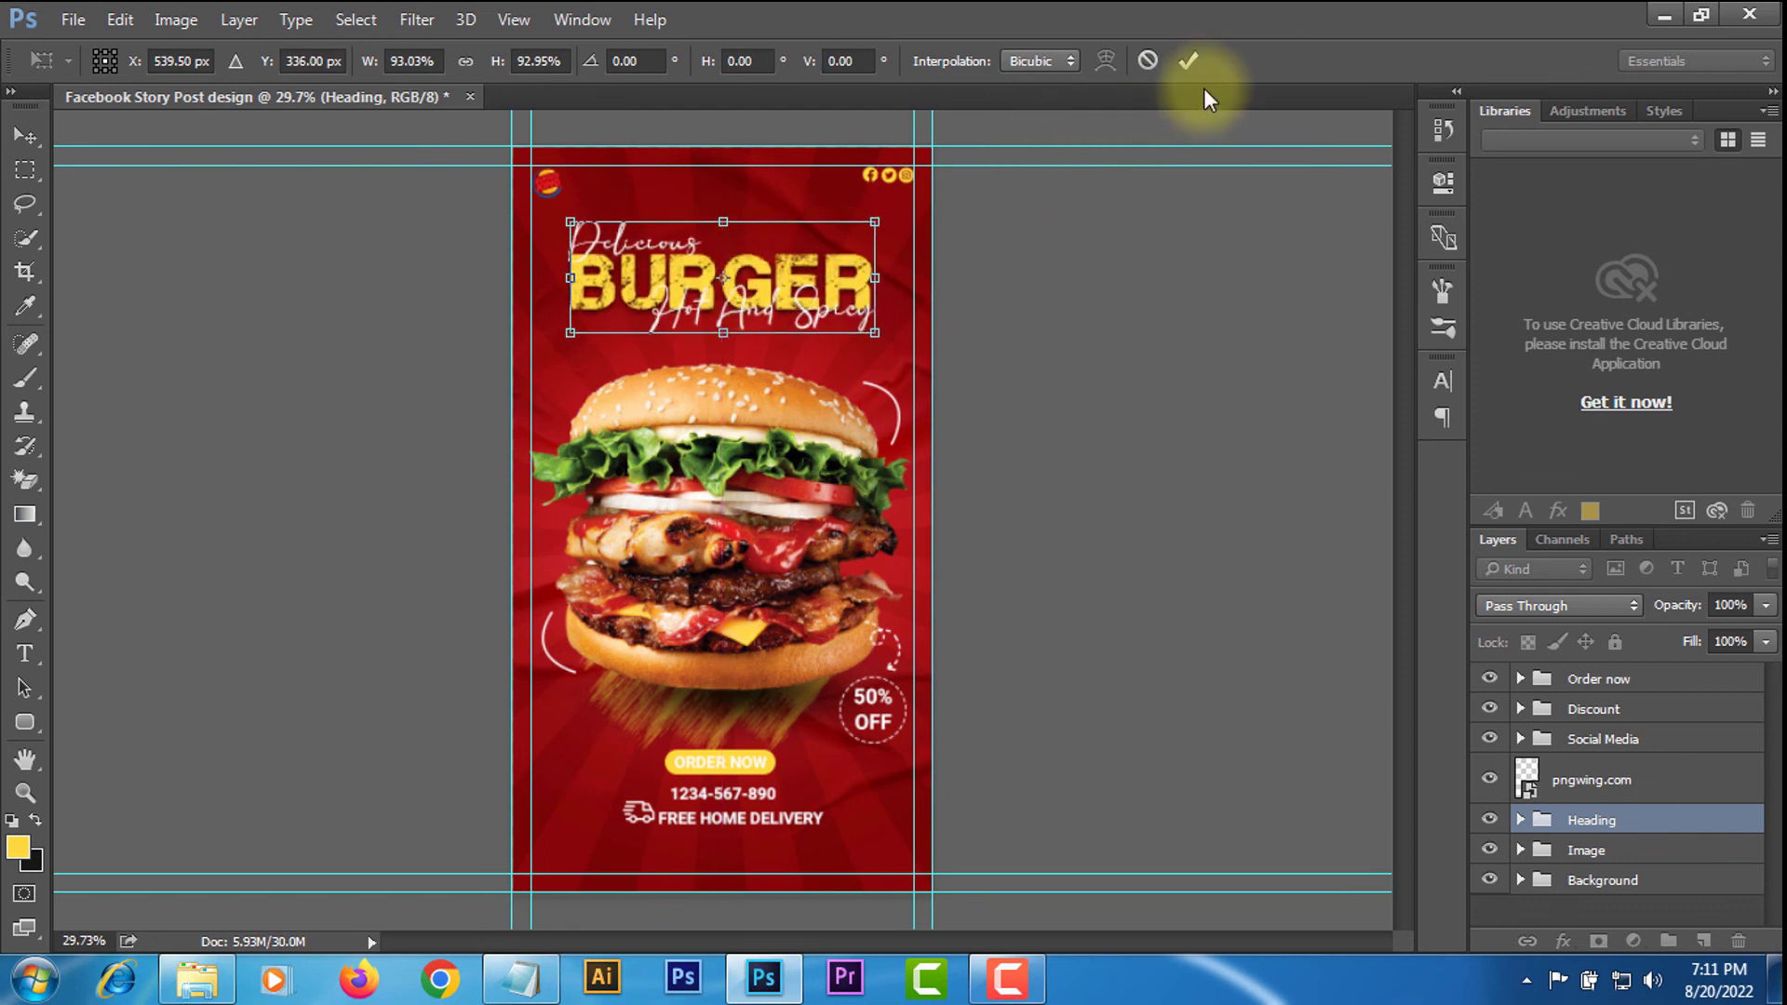
left_click(1189, 61)
key("Up")
key("Up")
key("Up")
key("Up")
key("Up")
key("Up")
key("Up")
key("Up")
key("Up")
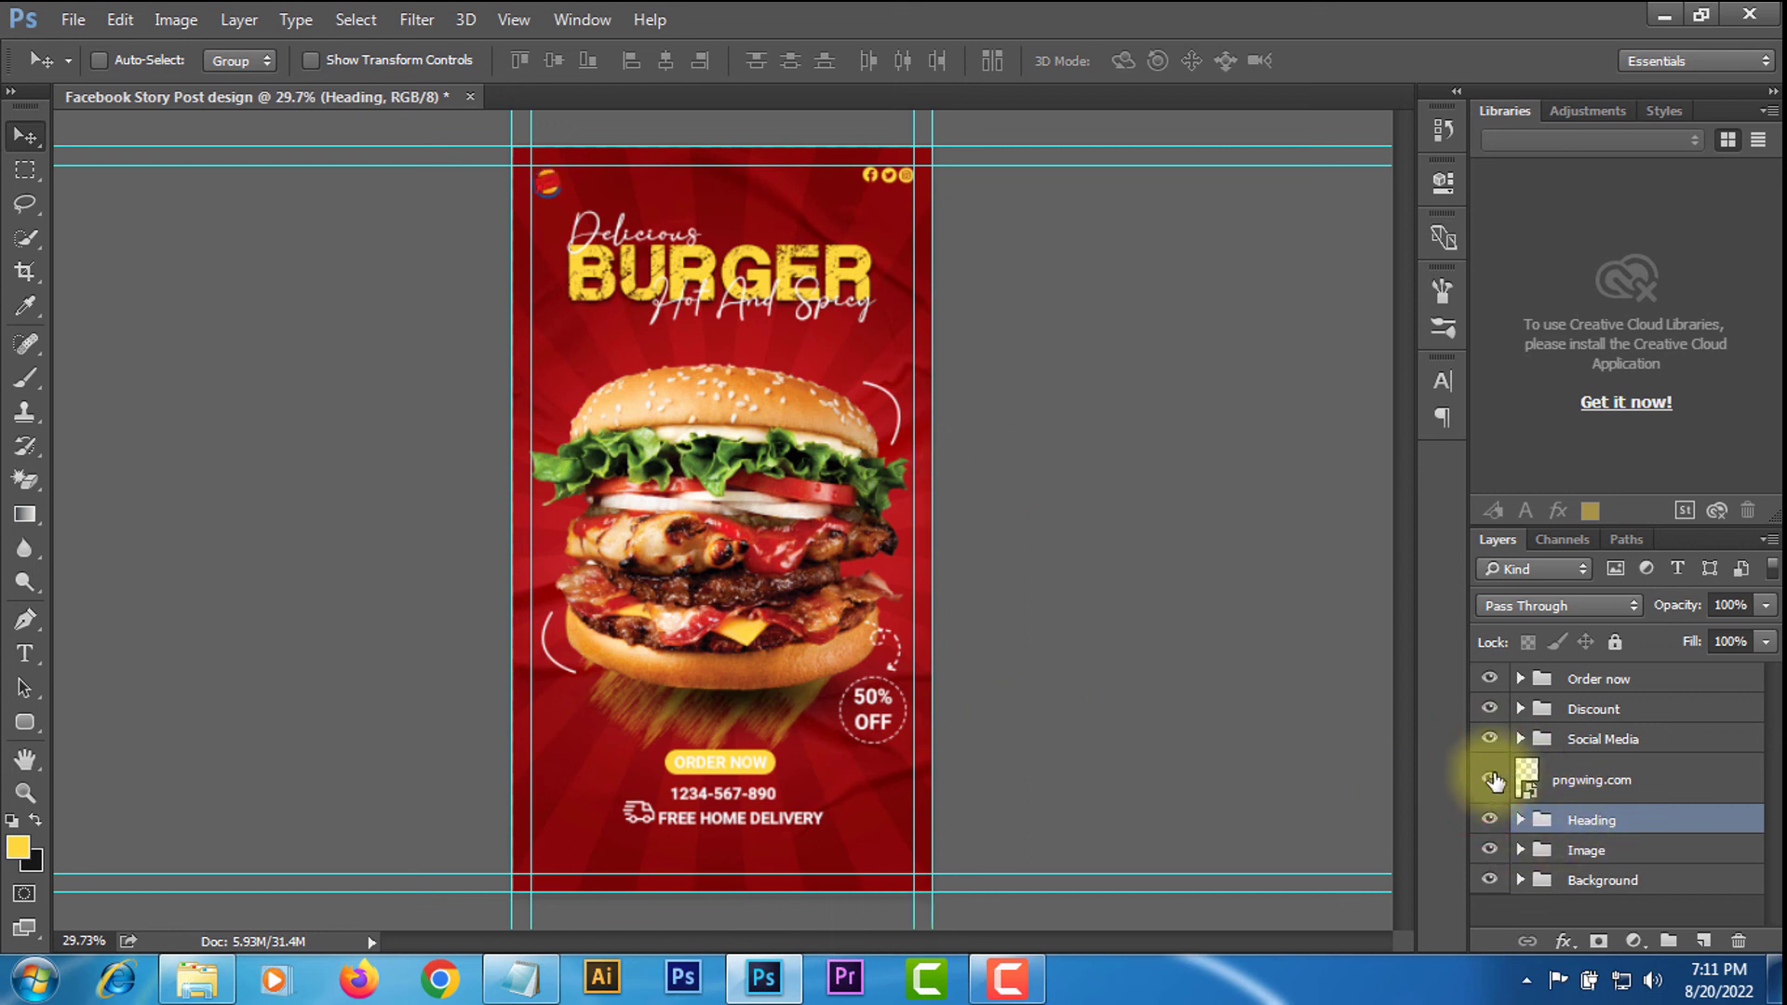
Nudge the Discount group down and slightly right, clear of the burger's lower bun.
left_click(1587, 710)
key("Down")
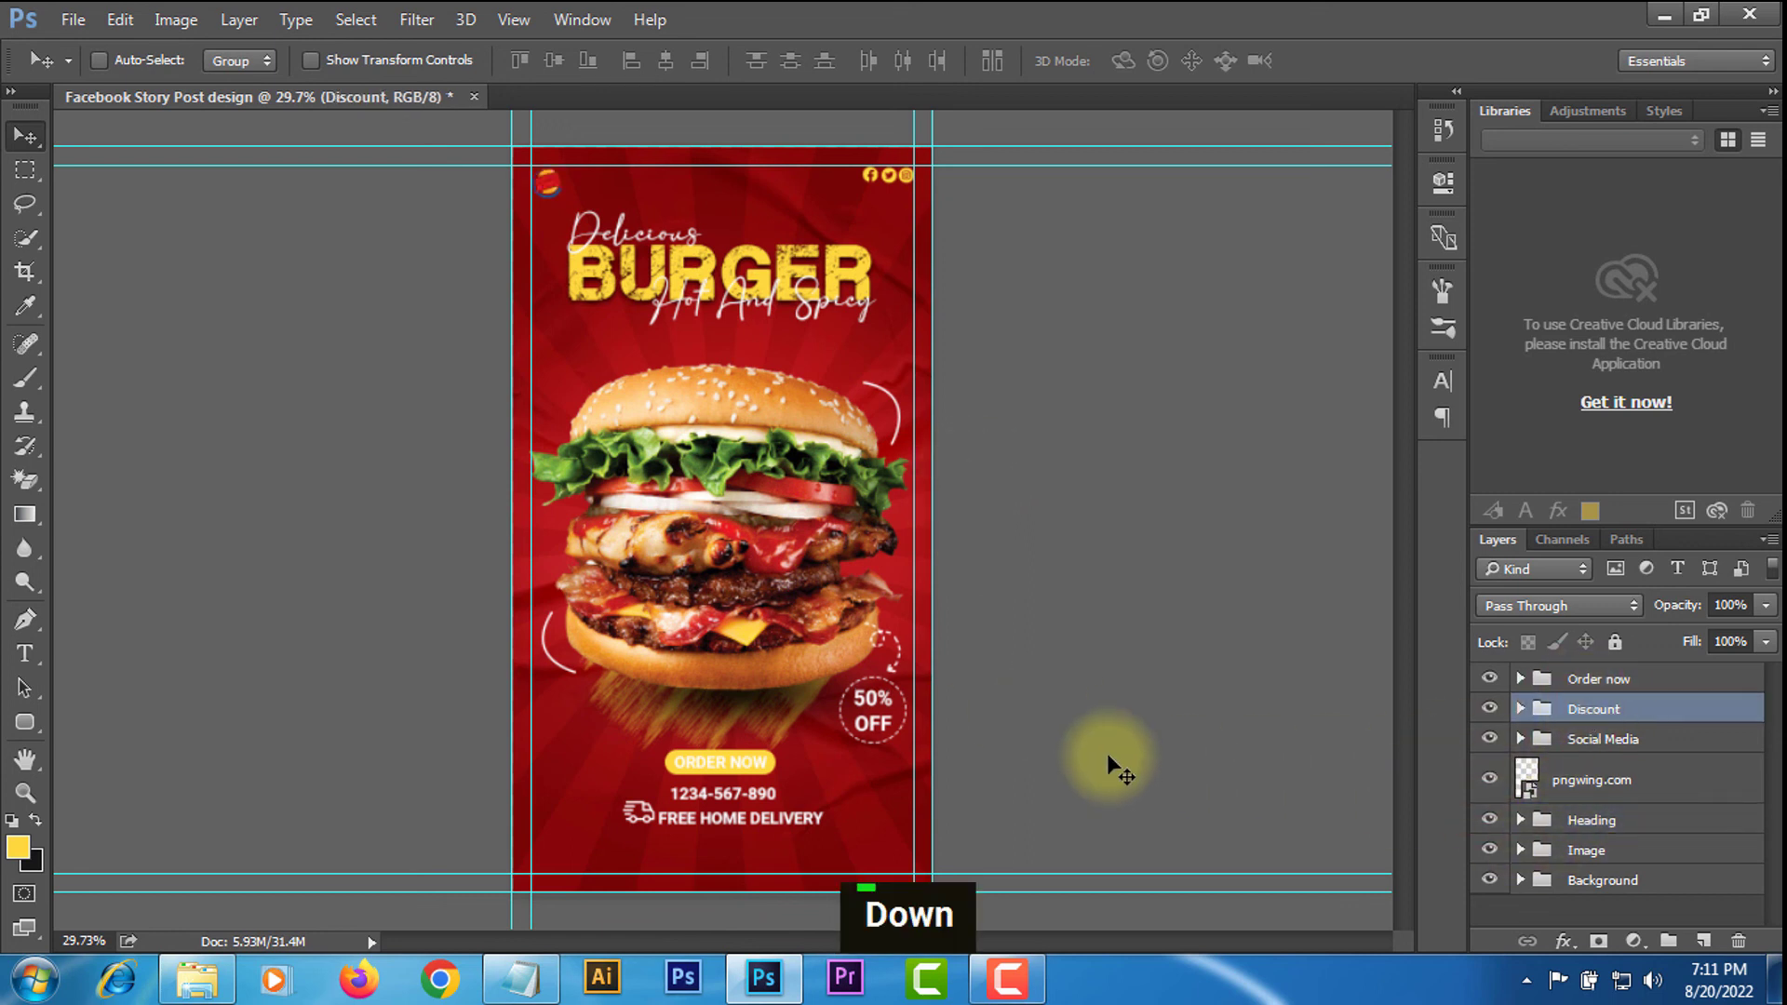
key("Down")
key("Down")
key("Down")
key("Down")
key("Down")
key("Down")
key("Down")
key("Down")
key("Down")
key("Down")
key("Down")
key("Down")
key("Down")
key("Down")
key("Down")
key("Down")
key("Down")
key("Down")
key("Down")
key("Down")
key("Left")
key("Left")
key("Left")
key("Right")
key("Right")
key("Right")
key("Right")
key("Right")
key("Right")
key("Right")
key("Right")
key("Right")
key("Right")
key("Right")
key("Down")
key("Down")
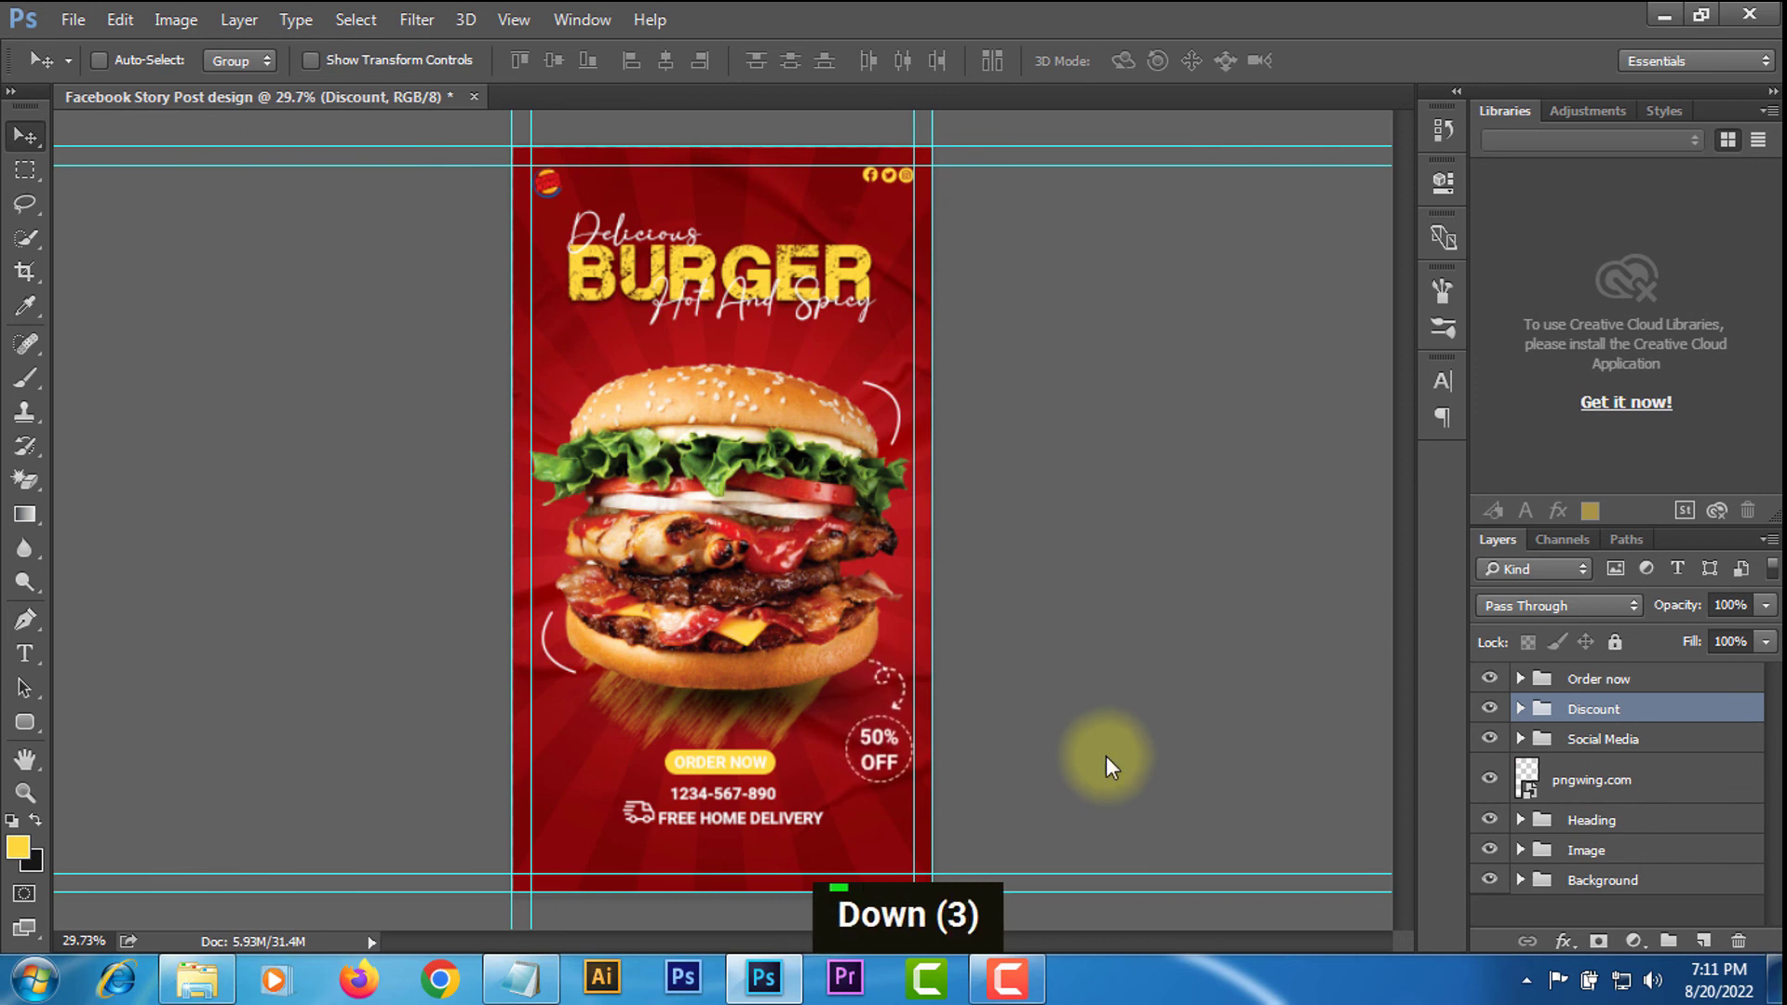
key("Down")
Nudge the Order now group down until the delivery line sits just above the lower margin guide.
left_click(1594, 680)
key("Down")
key("Down")
key("Down")
key("Down")
key("Down")
key("Down")
key("Down")
key("Down")
key("Down")
key("Down")
key("Down")
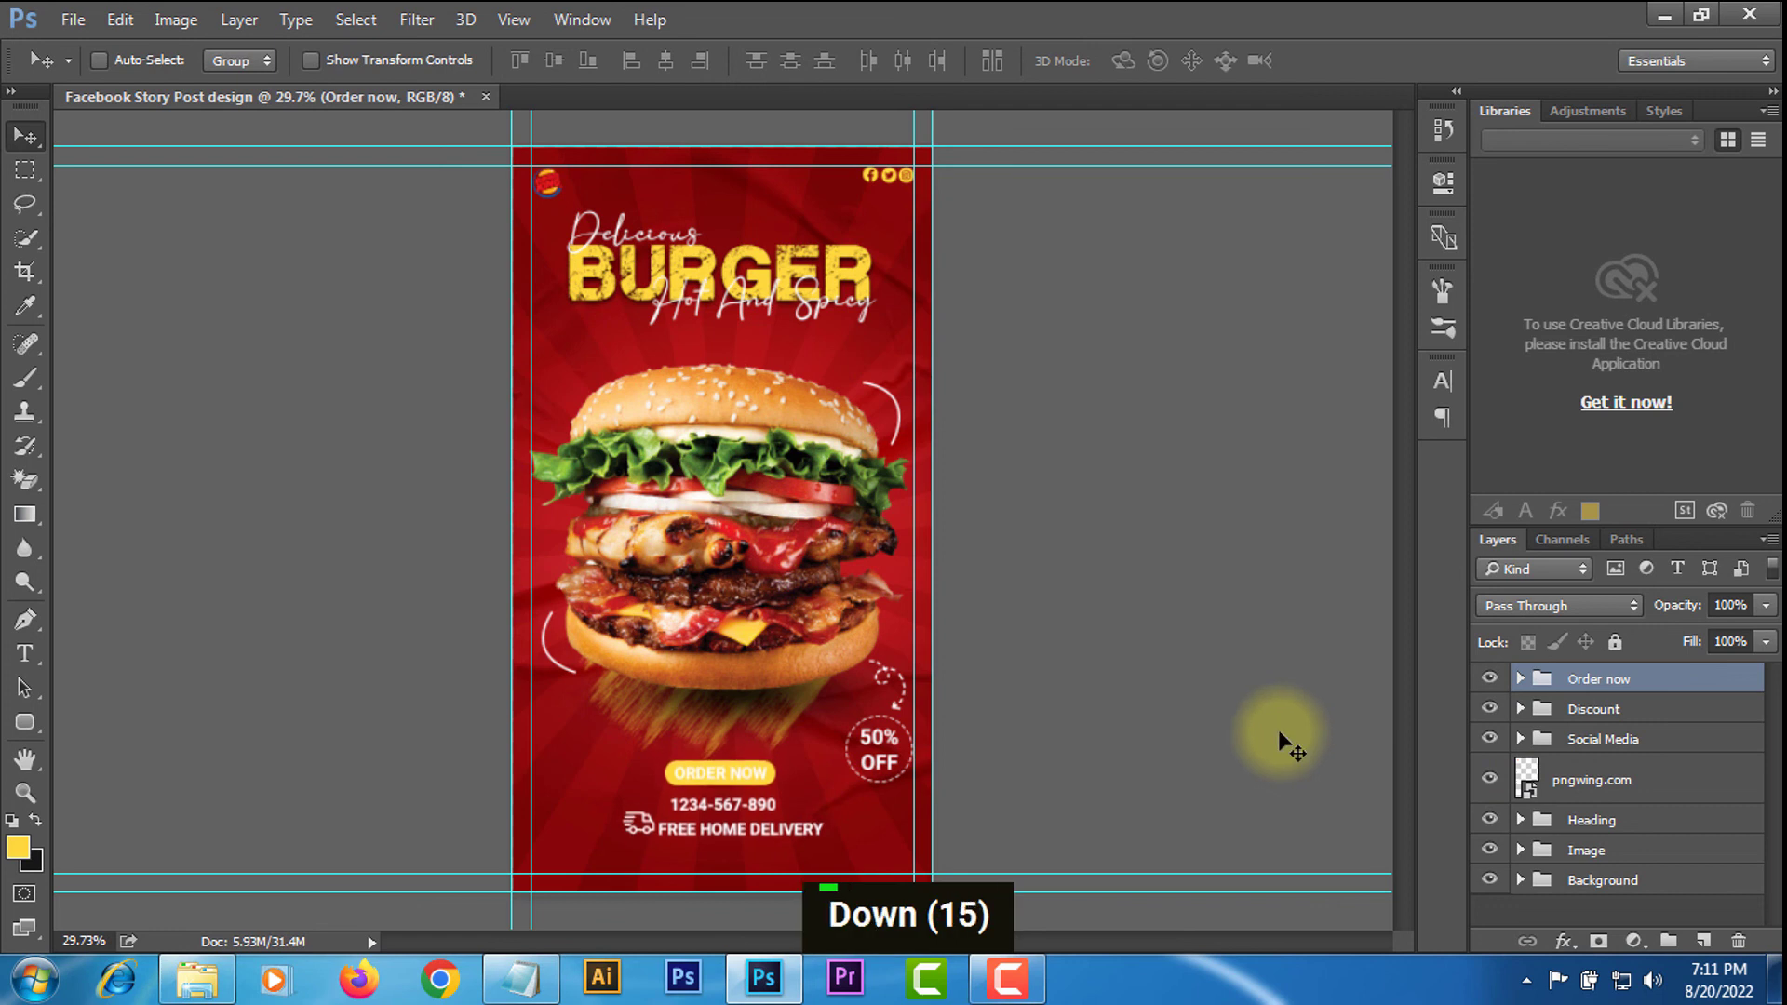
key("Down")
key("Down")
key("Down")
key("Down")
key("Down")
key("Down")
key("Down")
key("Down")
key("Down")
key("Down")
key("Down")
key("Down")
key("Down")
key("Down")
key("Down")
key("Down")
key("Down")
key("Down")
key("Down")
key("Down")
key("Down")
key("Down")
key("Down")
key("Down")
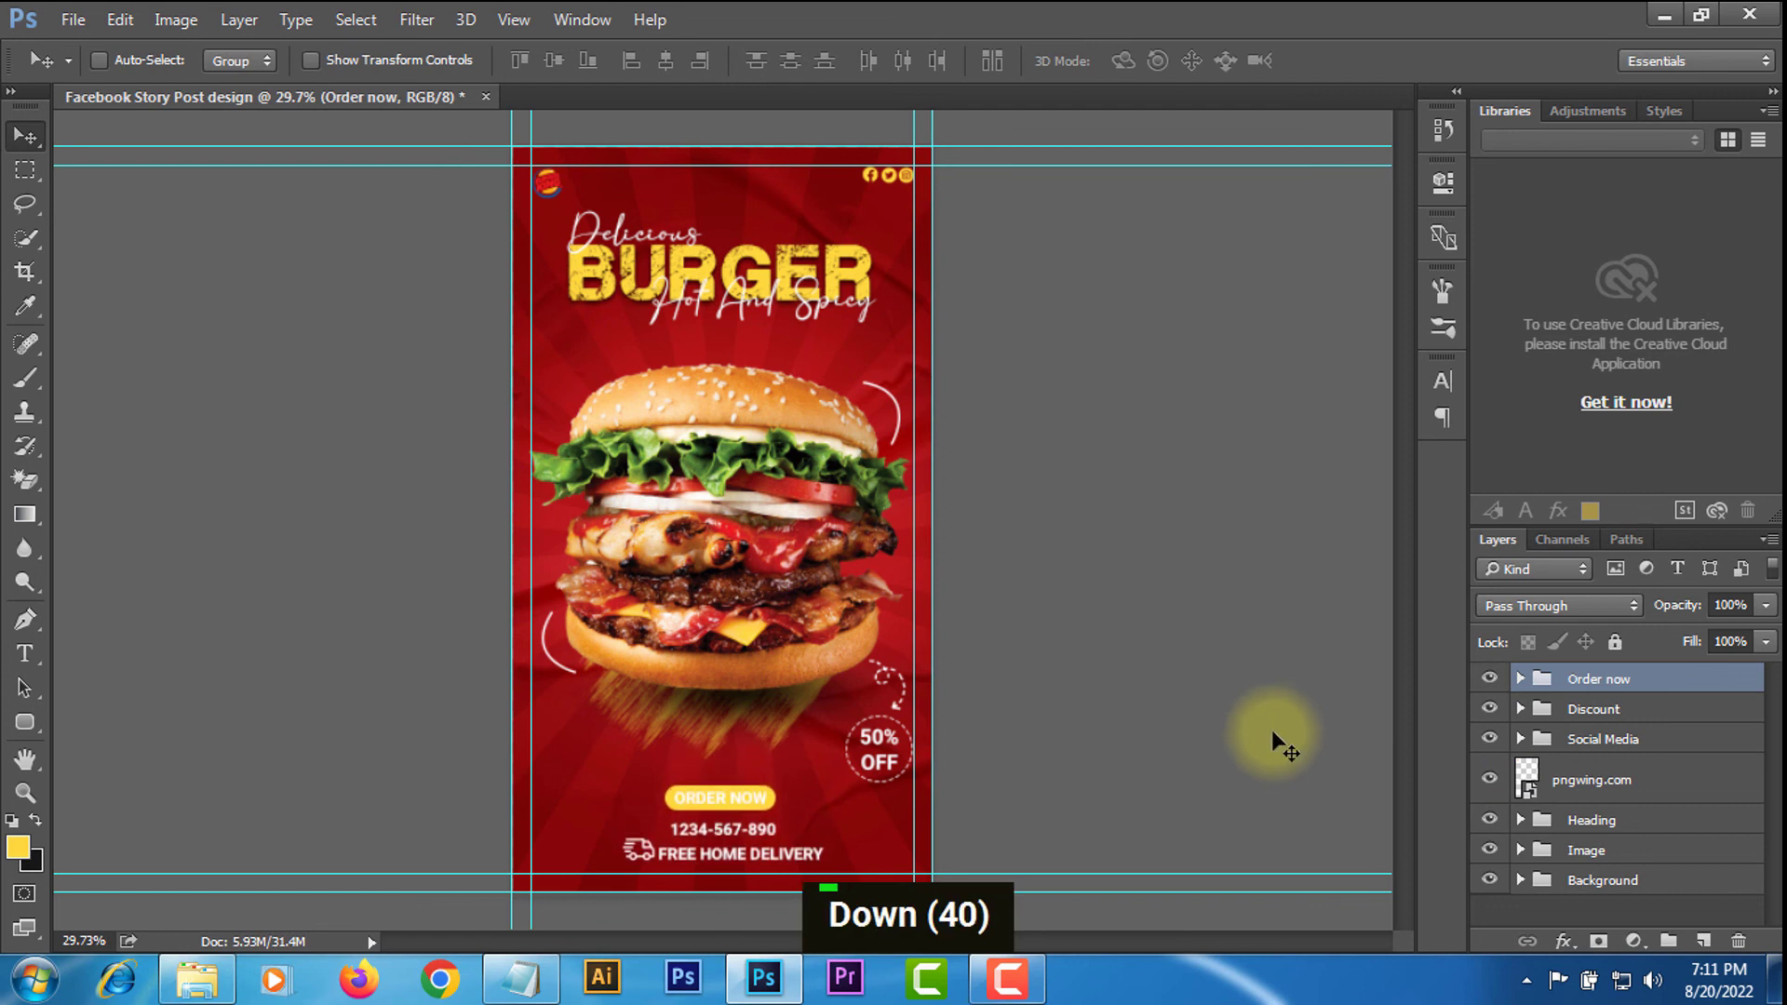
key("Up")
key("Up")
key("Down")
key("Down")
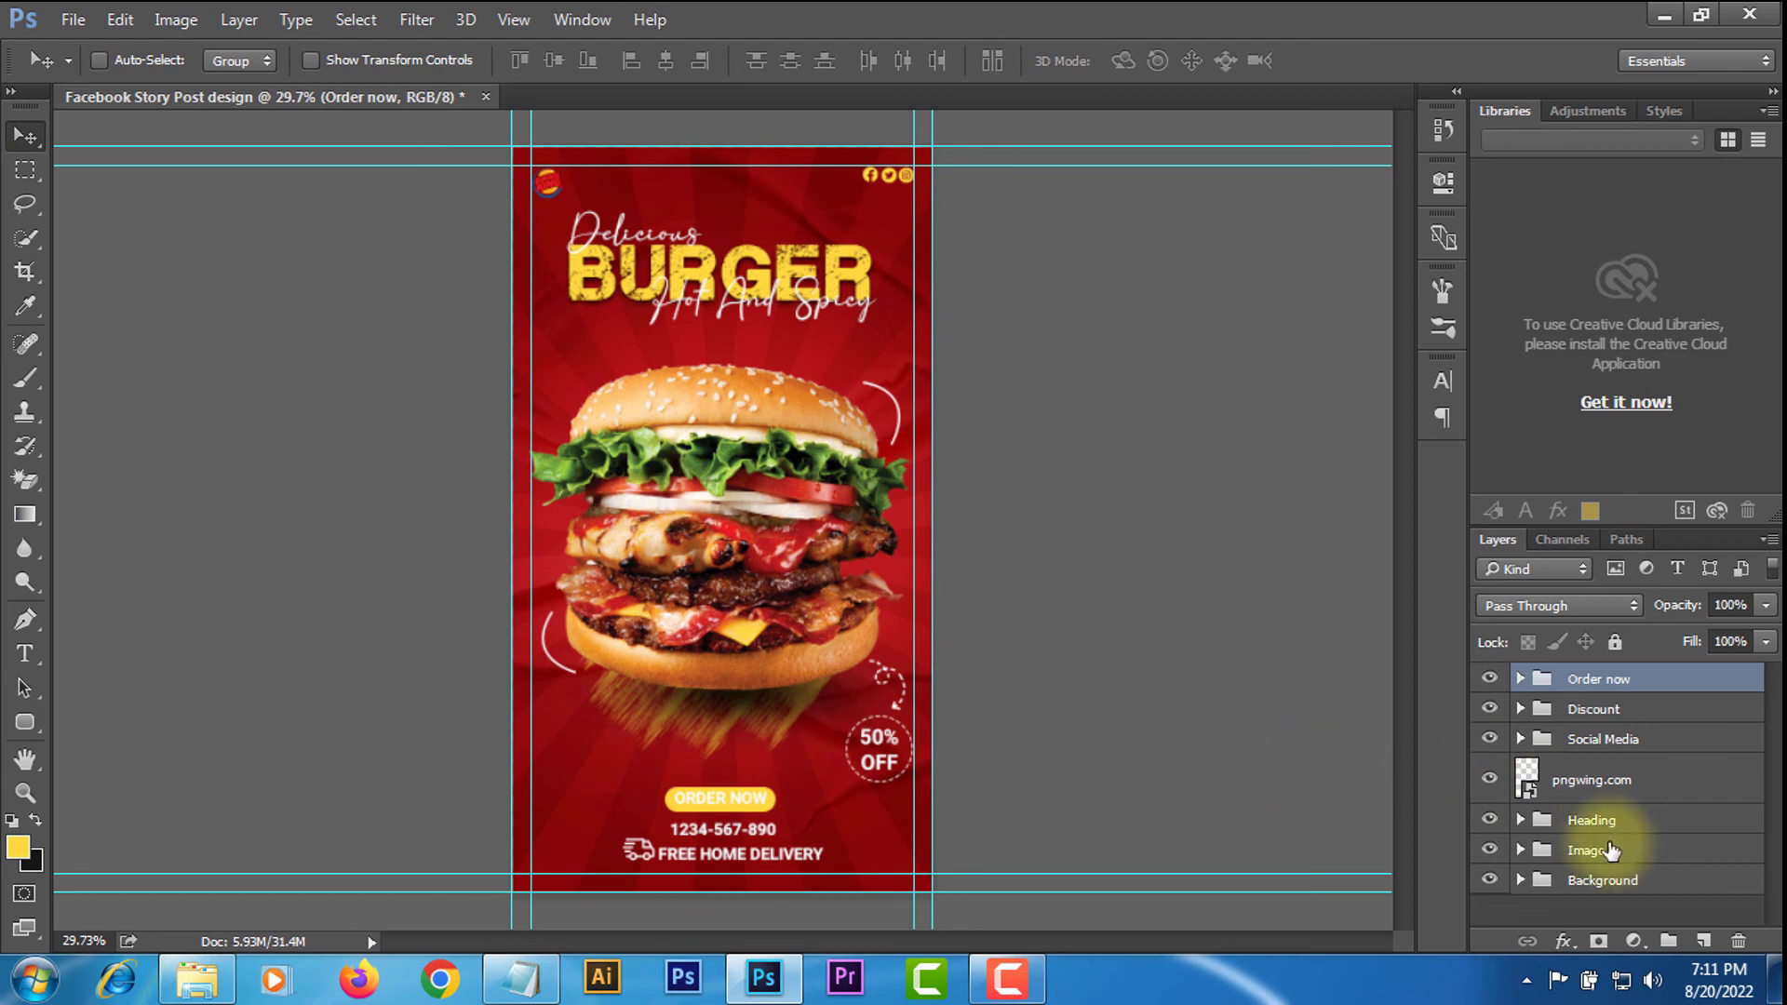
Show the rulers and clear all guides from the canvas.
left_click(514, 19)
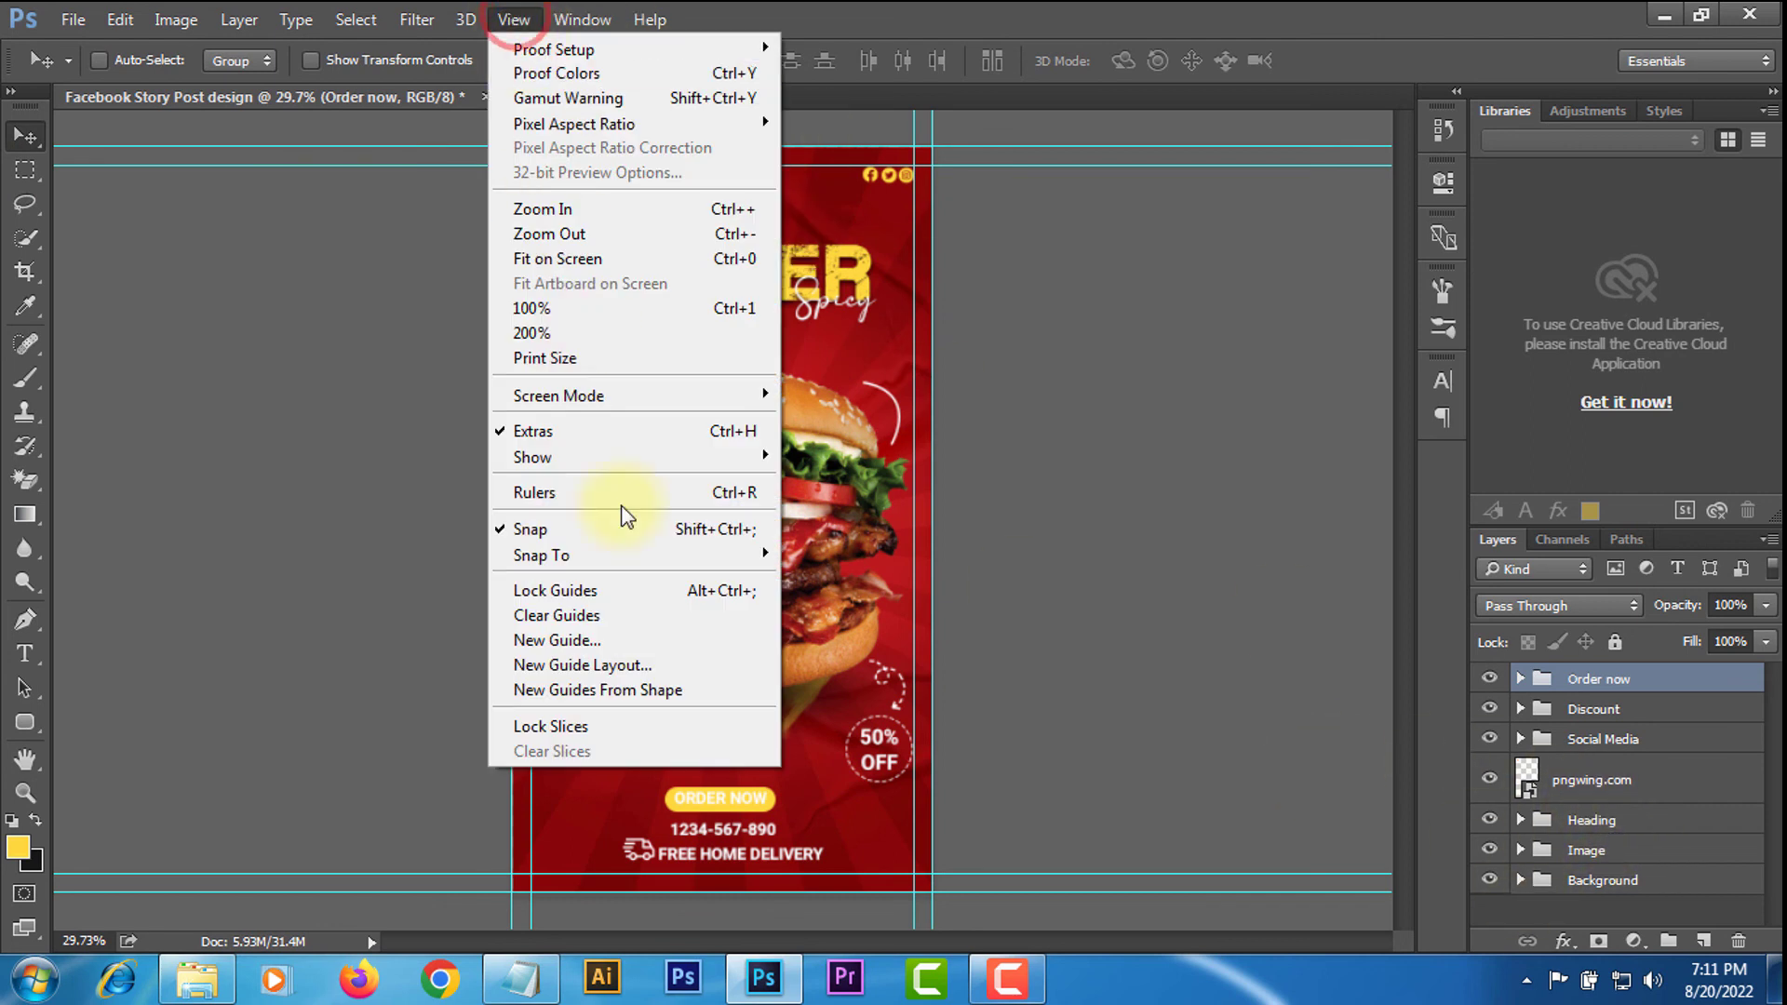
left_click(544, 492)
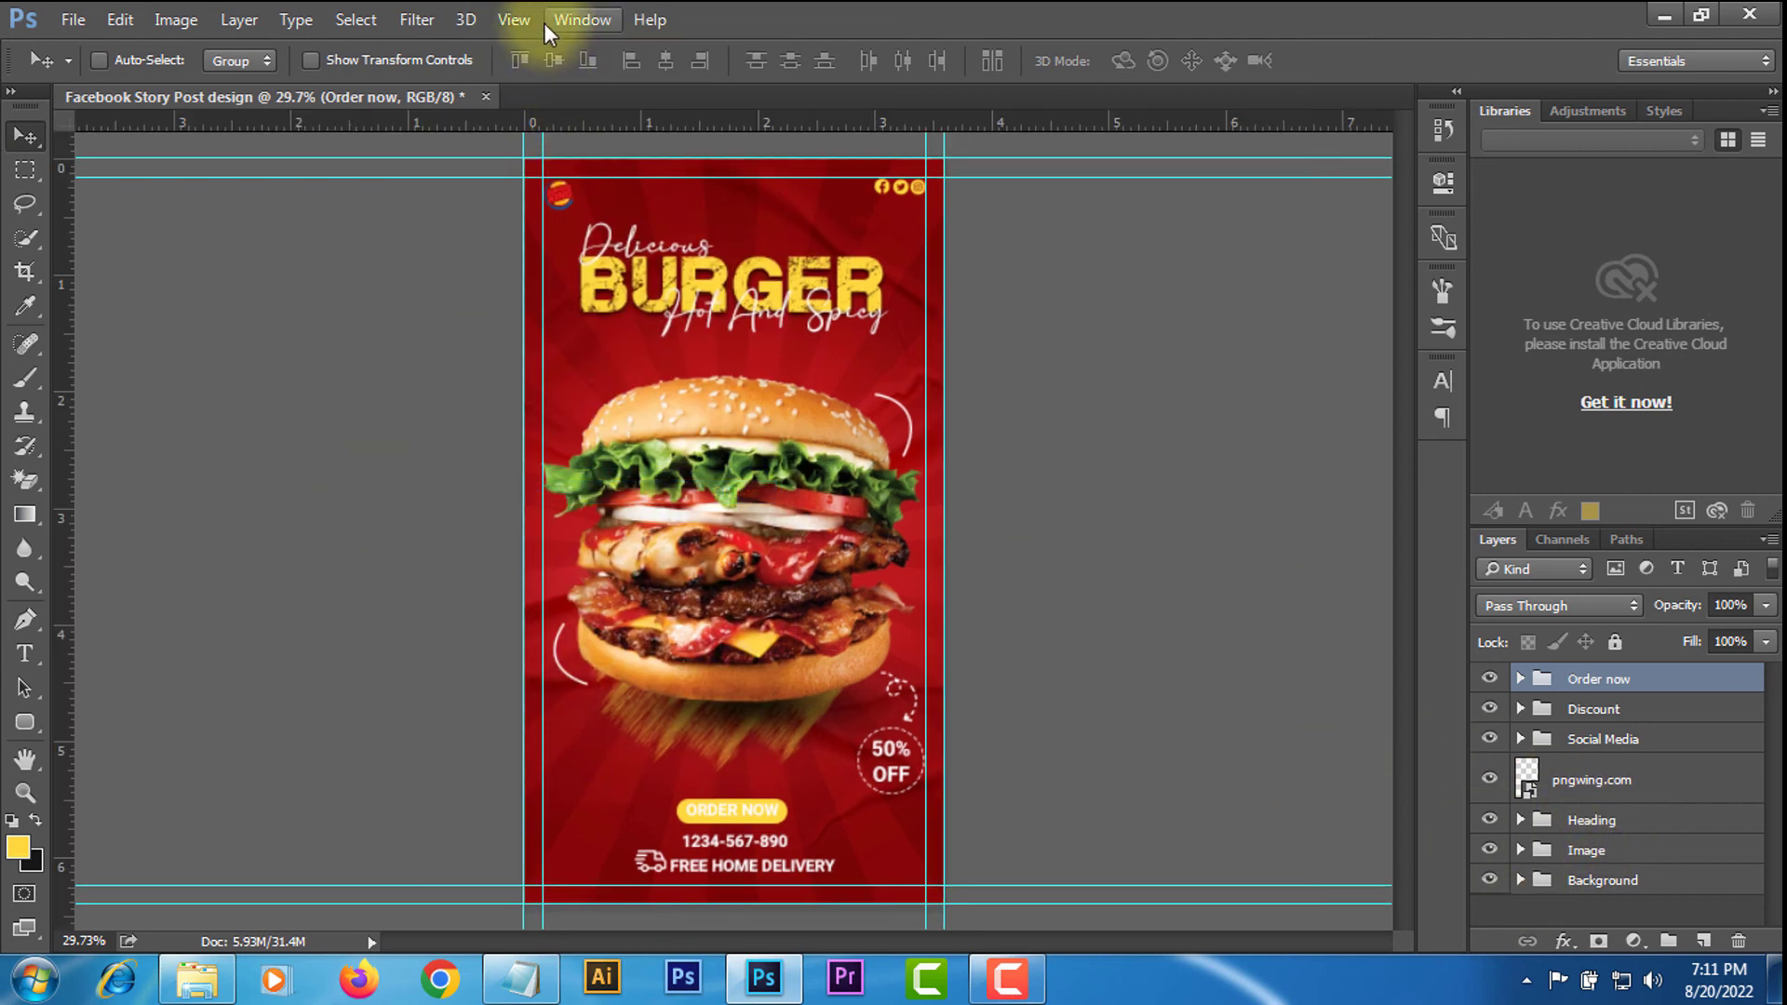
left_click(517, 20)
left_click(506, 611)
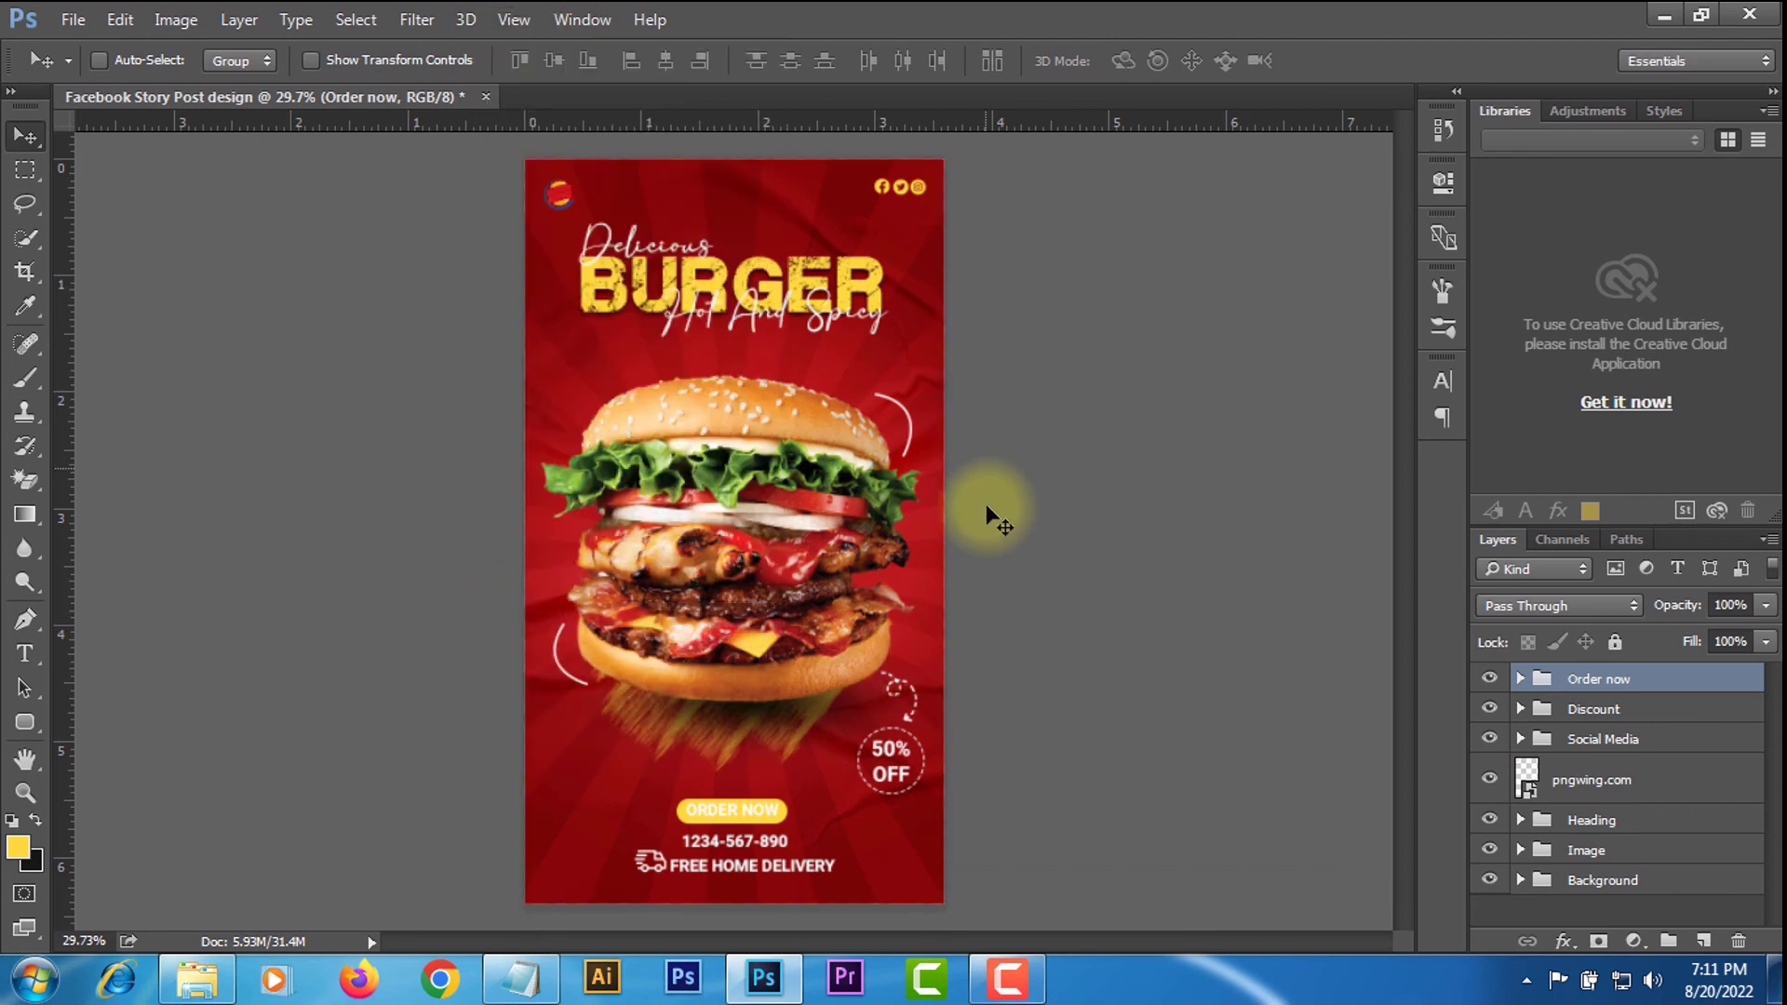